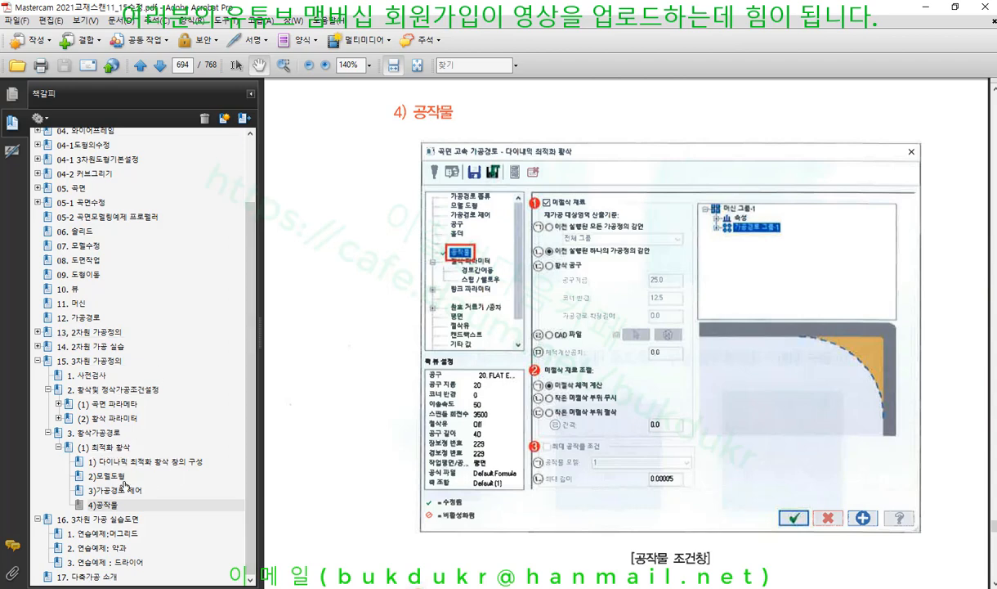
Review the textbook's 최적화 황삭 sections, from the window layout through 모델도형 and 가공경로 제어 to 4)공작물.
{"action": "left_click", "coordinate": [112, 448]}
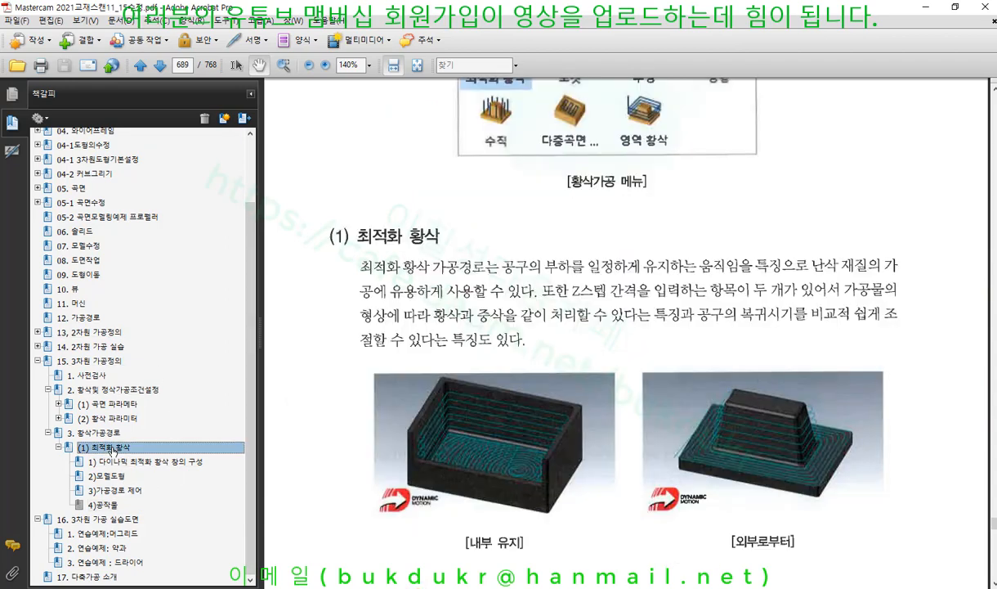
{"action": "left_click", "coordinate": [117, 462]}
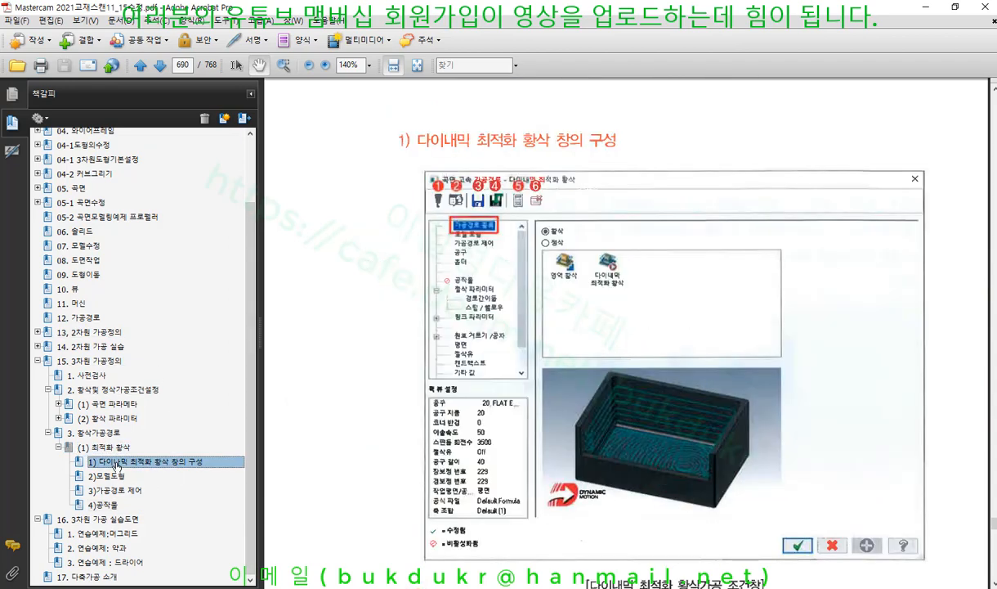
{"action": "left_click", "coordinate": [111, 477]}
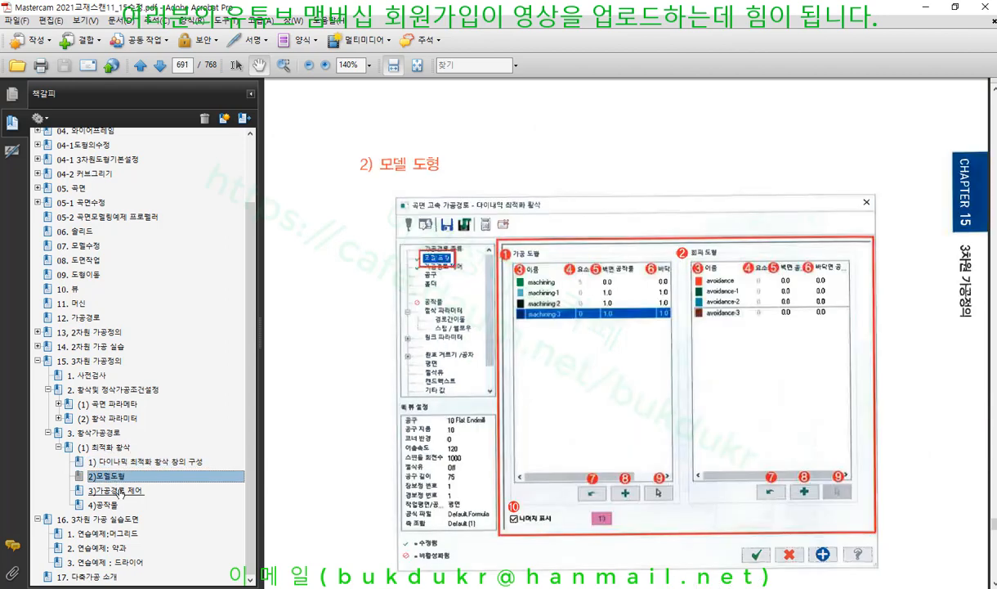
{"action": "left_click", "coordinate": [117, 490]}
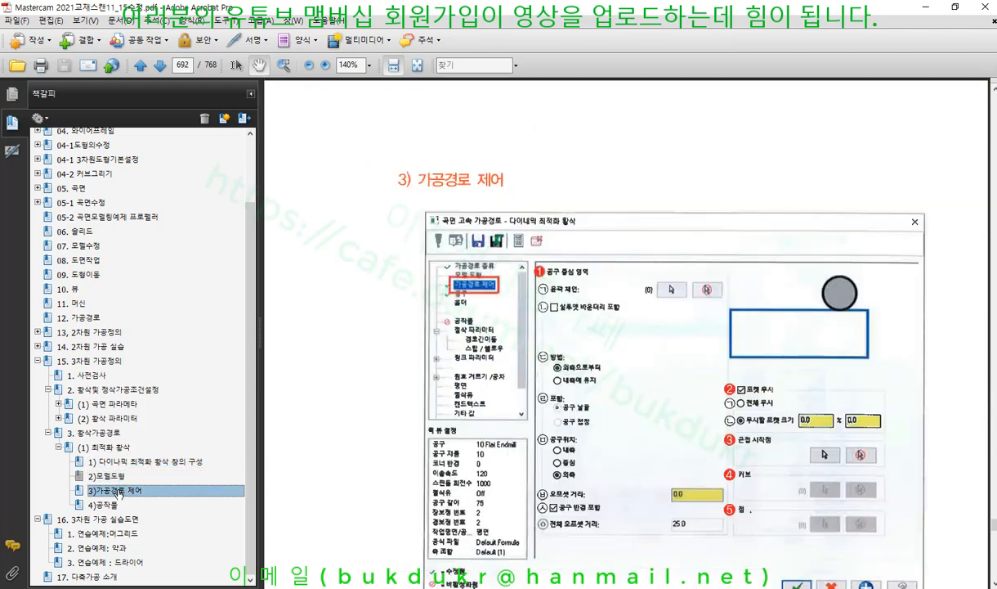
{"action": "scroll", "coordinate": [633, 322], "scroll_direction": "down", "scroll_amount": 1}
{"action": "scroll", "coordinate": [634, 322], "scroll_direction": "down", "scroll_amount": 2}
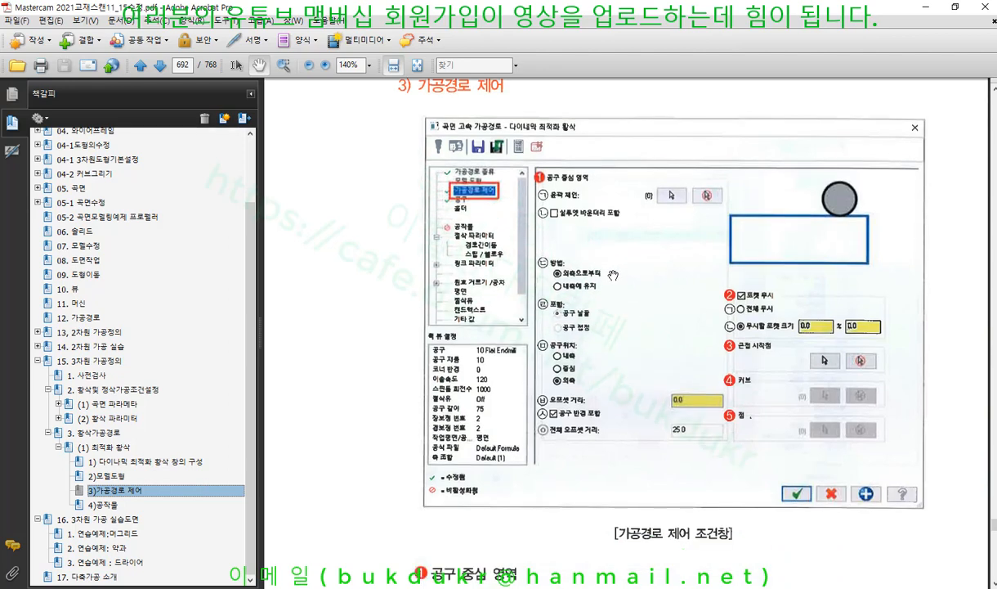
{"action": "left_click", "coordinate": [104, 506]}
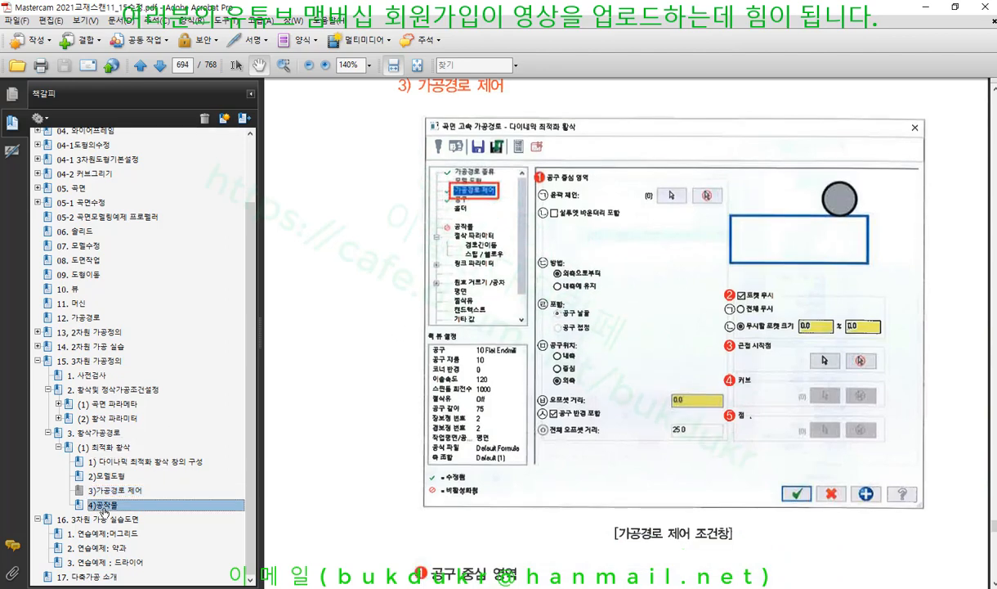
{"action": "scroll", "coordinate": [424, 321], "scroll_direction": "down", "scroll_amount": 2}
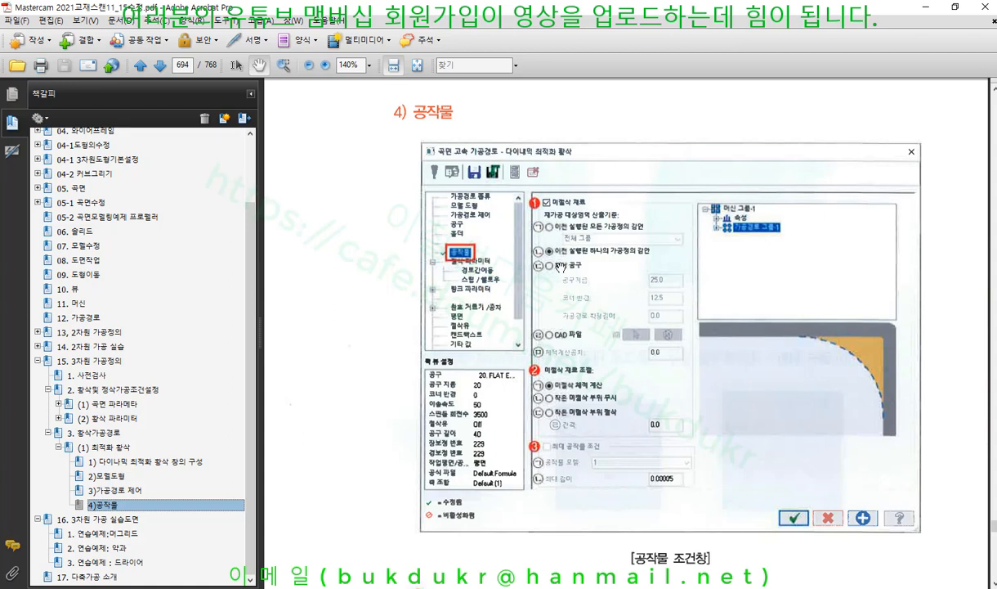
Circle the 4) 공작물 heading in red and handwrite a circled 중삭 beside it.
{"action": "mouse_move", "coordinate": [442, 135]}
{"action": "left_mouse_down"}
{"action": "mouse_move", "coordinate": [367, 130]}
{"action": "mouse_move", "coordinate": [495, 93]}
{"action": "mouse_move", "coordinate": [458, 135]}
{"action": "mouse_move", "coordinate": [454, 164]}
{"action": "left_mouse_up"}
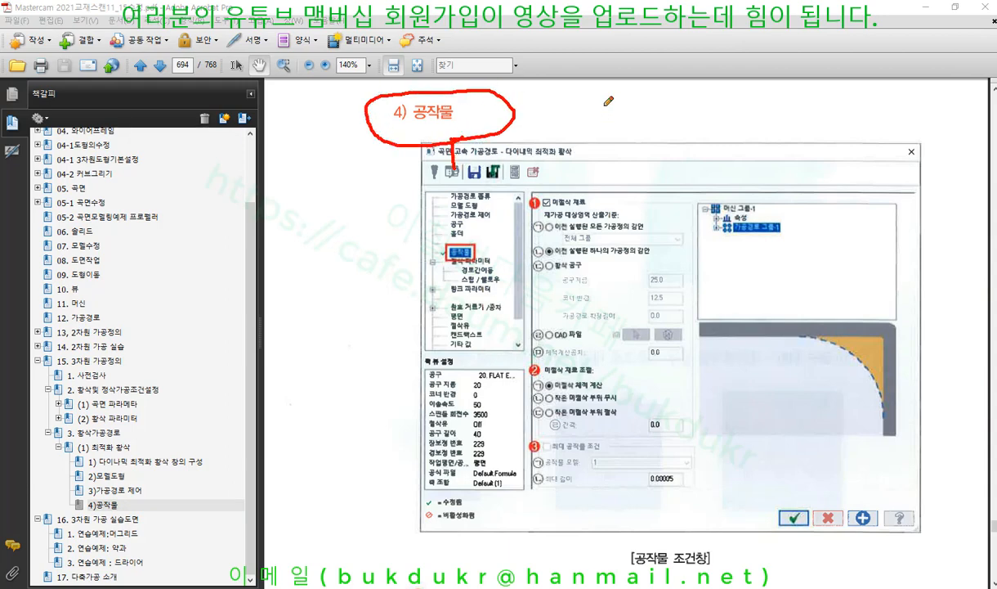
{"action": "mouse_move", "coordinate": [604, 106]}
{"action": "left_mouse_down"}
{"action": "mouse_move", "coordinate": [622, 128]}
{"action": "mouse_move", "coordinate": [650, 126]}
{"action": "left_mouse_up"}
{"action": "mouse_move", "coordinate": [574, 158]}
{"action": "left_mouse_down"}
{"action": "mouse_move", "coordinate": [646, 154]}
{"action": "mouse_move", "coordinate": [600, 167]}
{"action": "mouse_move", "coordinate": [642, 176]}
{"action": "left_mouse_up"}
{"action": "mouse_move", "coordinate": [691, 121]}
{"action": "left_mouse_down"}
{"action": "mouse_move", "coordinate": [676, 154]}
{"action": "mouse_move", "coordinate": [697, 147]}
{"action": "left_mouse_up"}
{"action": "left_click_drag", "start_coordinate": [700, 101], "coordinate": [702, 151]}
{"action": "left_click_drag", "start_coordinate": [702, 127], "coordinate": [719, 127]}
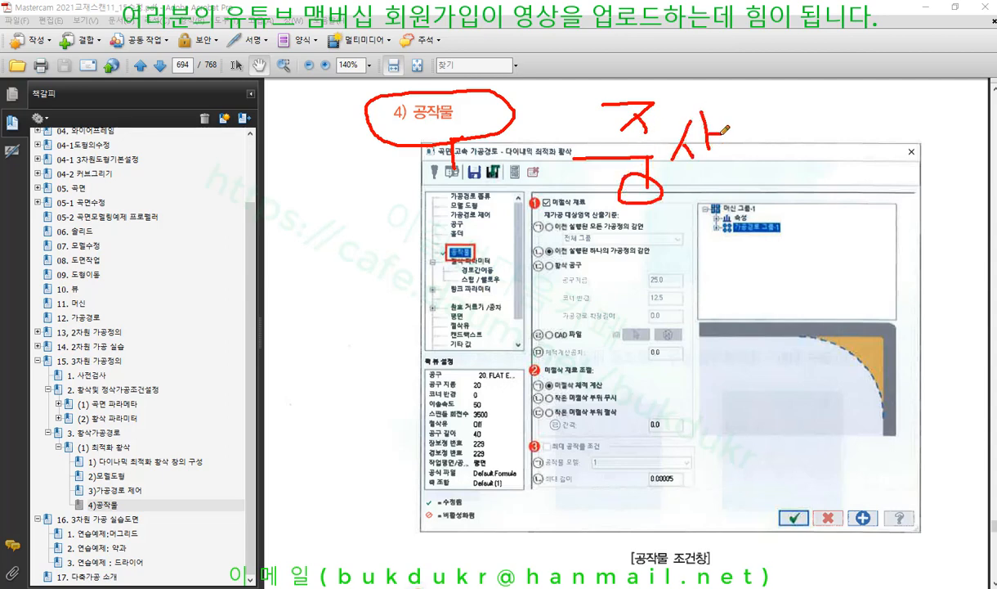
{"action": "mouse_move", "coordinate": [659, 160]}
{"action": "left_mouse_down"}
{"action": "mouse_move", "coordinate": [722, 160]}
{"action": "mouse_move", "coordinate": [721, 191]}
{"action": "left_mouse_up"}
{"action": "mouse_move", "coordinate": [646, 247]}
{"action": "left_mouse_down"}
{"action": "mouse_move", "coordinate": [546, 86]}
{"action": "mouse_move", "coordinate": [704, 137]}
{"action": "mouse_move", "coordinate": [718, 197]}
{"action": "left_mouse_up"}
Underline the two 이전 실행된 options under 미절삭 재료 and draw an arrow to the circled 중삭.
{"action": "left_click_drag", "start_coordinate": [573, 236], "coordinate": [647, 236]}
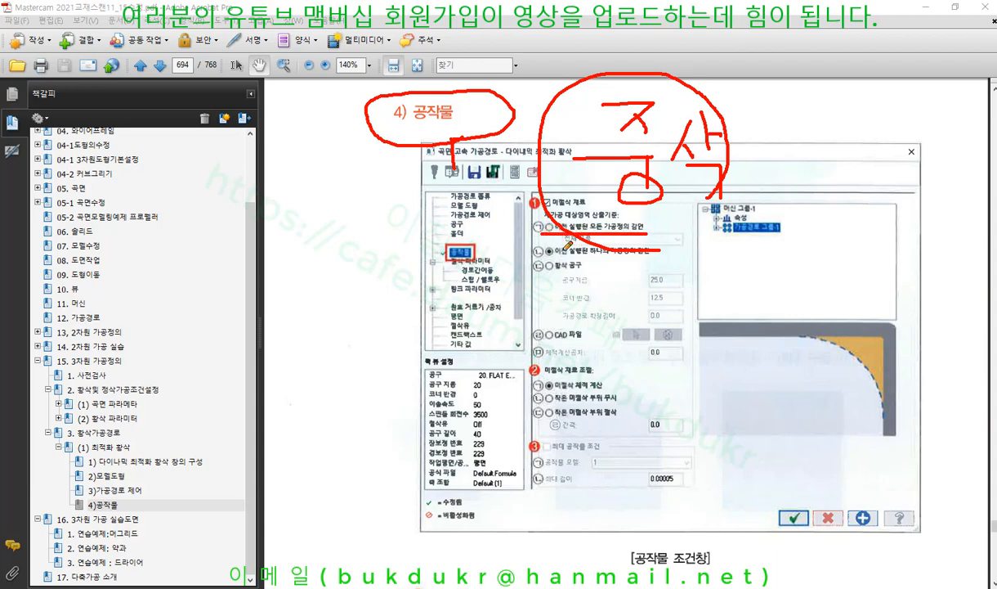
{"action": "left_click_drag", "start_coordinate": [532, 256], "coordinate": [655, 253]}
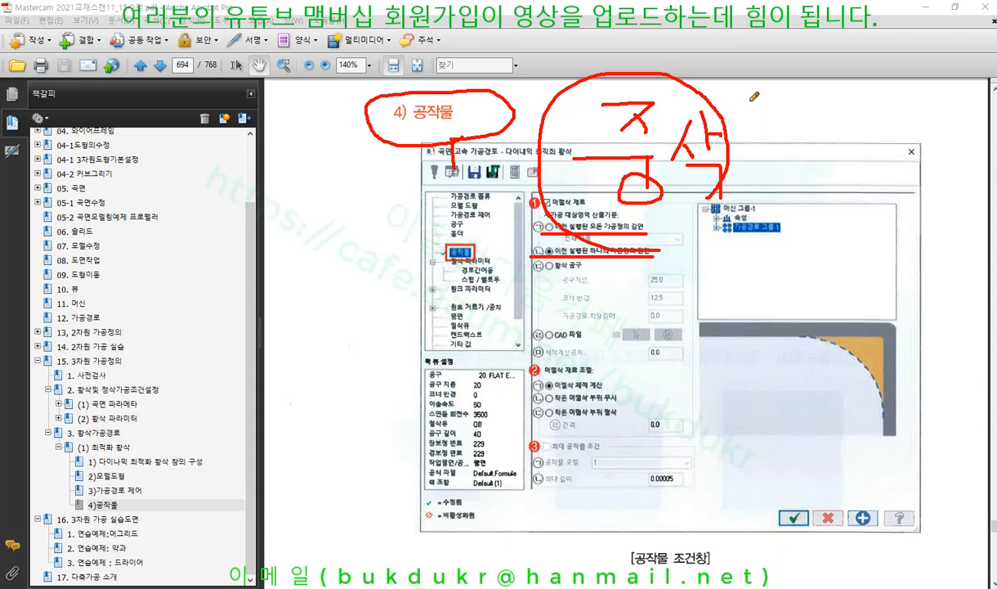
{"action": "mouse_move", "coordinate": [720, 43]}
{"action": "left_mouse_down"}
{"action": "mouse_move", "coordinate": [703, 82]}
{"action": "mouse_move", "coordinate": [723, 80]}
{"action": "left_mouse_up"}
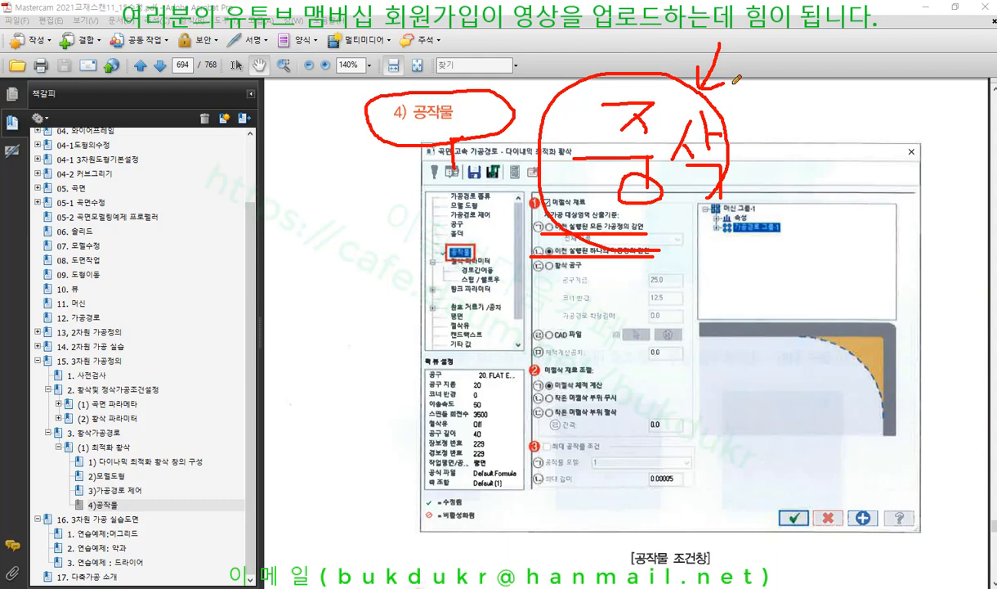
Mark the 공작물 page entry, the 다이내믹 최적화 황삭 title text and the 4) 공작물 heading in red.
{"action": "mouse_move", "coordinate": [454, 253]}
{"action": "left_mouse_down"}
{"action": "mouse_move", "coordinate": [332, 254]}
{"action": "mouse_move", "coordinate": [365, 253]}
{"action": "mouse_move", "coordinate": [339, 267]}
{"action": "mouse_move", "coordinate": [365, 252]}
{"action": "mouse_move", "coordinate": [350, 240]}
{"action": "mouse_move", "coordinate": [349, 260]}
{"action": "mouse_move", "coordinate": [340, 250]}
{"action": "left_mouse_up"}
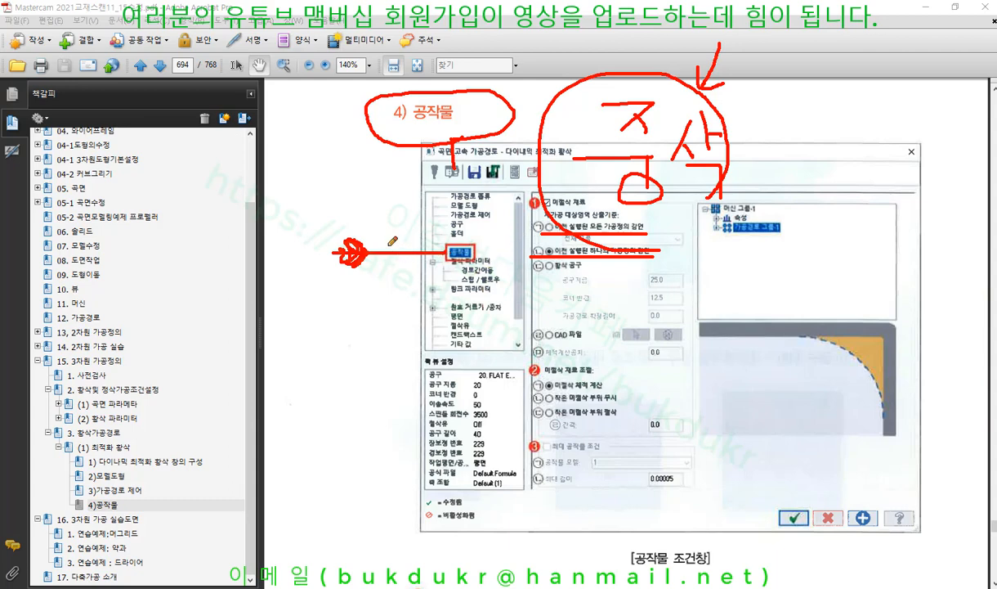
{"action": "mouse_move", "coordinate": [385, 246]}
{"action": "left_mouse_down"}
{"action": "mouse_move", "coordinate": [398, 253]}
{"action": "mouse_move", "coordinate": [385, 261]}
{"action": "left_mouse_up"}
{"action": "mouse_move", "coordinate": [500, 147]}
{"action": "left_mouse_down"}
{"action": "mouse_move", "coordinate": [572, 135]}
{"action": "mouse_move", "coordinate": [517, 158]}
{"action": "left_mouse_up"}
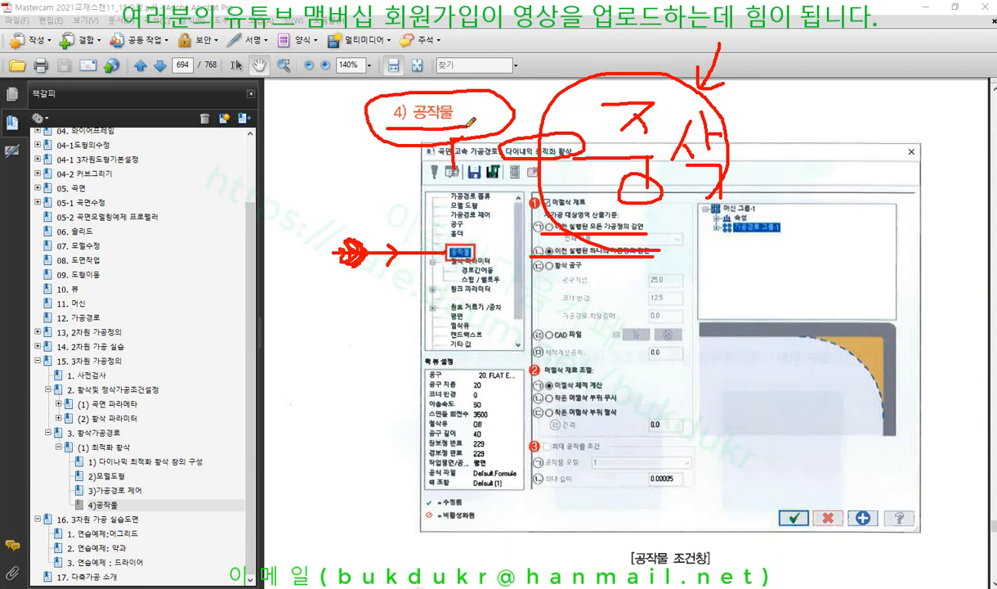
{"action": "left_click_drag", "start_coordinate": [456, 125], "coordinate": [370, 124]}
{"action": "left_click_drag", "start_coordinate": [470, 125], "coordinate": [378, 124]}
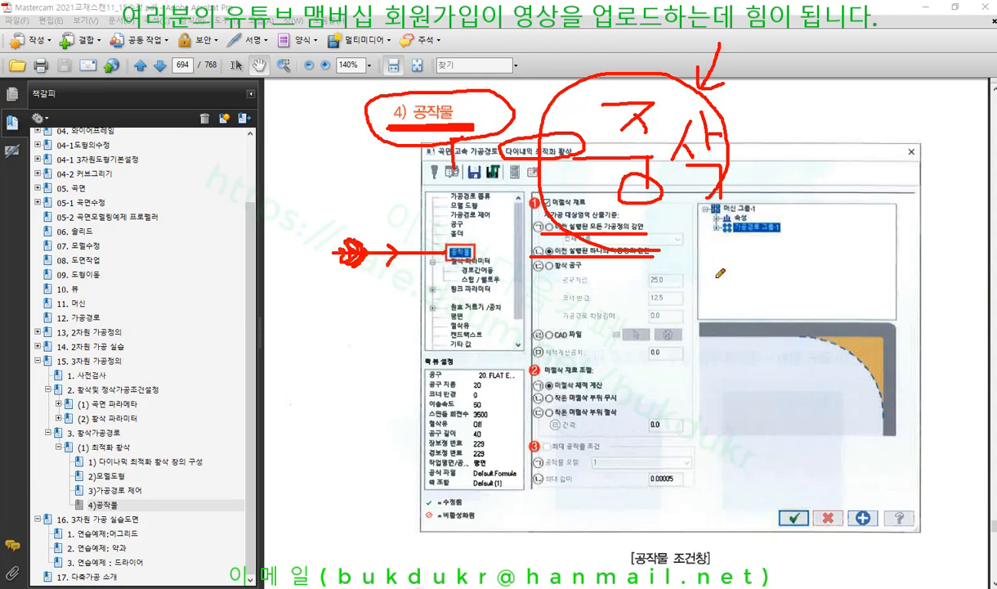
Box the CAD 파일 option, bracket the two underlined options with a handwritten 황삭 label, and close the screen annotation.
{"action": "mouse_move", "coordinate": [533, 344]}
{"action": "left_mouse_down"}
{"action": "mouse_move", "coordinate": [683, 339]}
{"action": "mouse_move", "coordinate": [658, 327]}
{"action": "mouse_move", "coordinate": [530, 327]}
{"action": "left_mouse_up"}
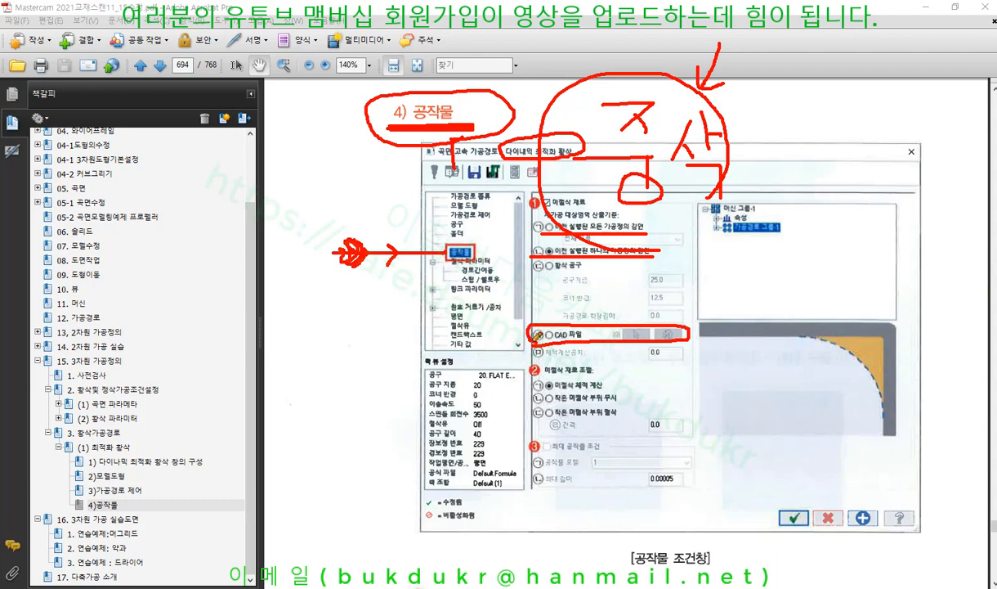
{"action": "left_click_drag", "start_coordinate": [536, 337], "coordinate": [691, 335]}
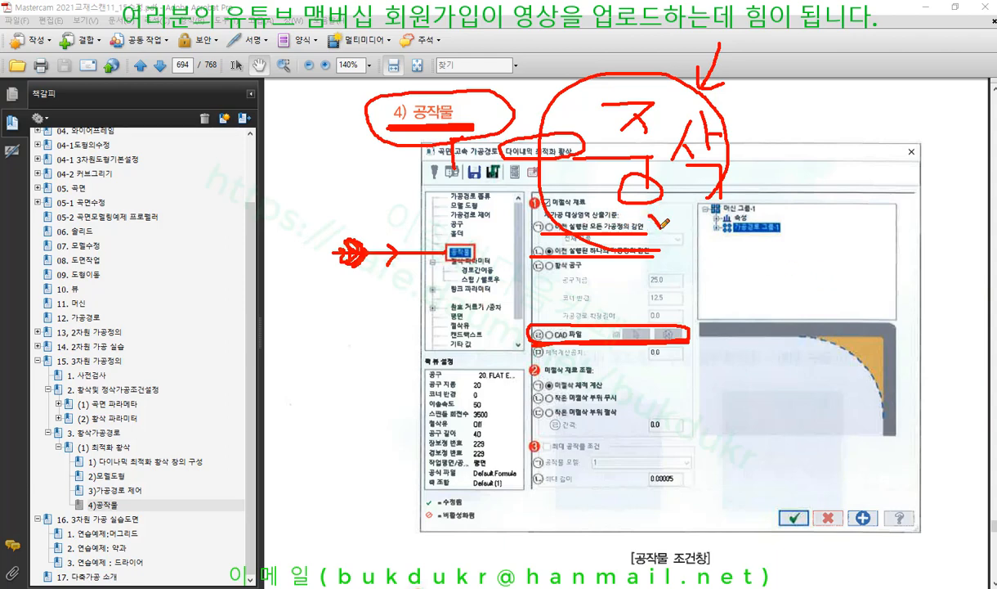
{"action": "mouse_move", "coordinate": [662, 232]}
{"action": "left_mouse_down"}
{"action": "mouse_move", "coordinate": [659, 263]}
{"action": "mouse_move", "coordinate": [696, 255]}
{"action": "mouse_move", "coordinate": [727, 272]}
{"action": "mouse_move", "coordinate": [743, 260]}
{"action": "mouse_move", "coordinate": [735, 284]}
{"action": "mouse_move", "coordinate": [753, 270]}
{"action": "mouse_move", "coordinate": [745, 295]}
{"action": "mouse_move", "coordinate": [760, 249]}
{"action": "mouse_move", "coordinate": [773, 282]}
{"action": "mouse_move", "coordinate": [787, 270]}
{"action": "mouse_move", "coordinate": [775, 285]}
{"action": "mouse_move", "coordinate": [791, 300]}
{"action": "left_mouse_up"}
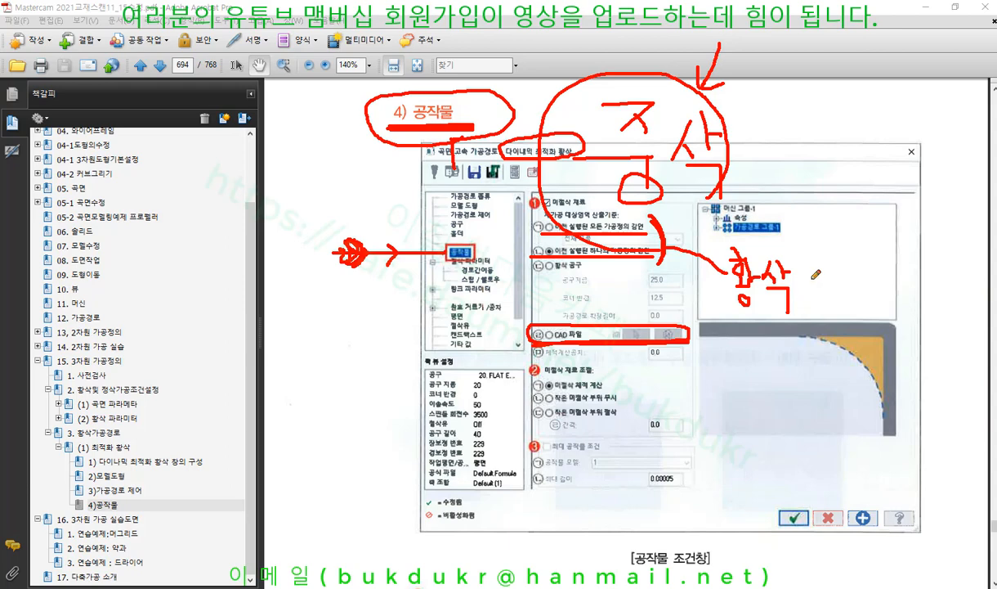
{"action": "right_click", "coordinate": [829, 205]}
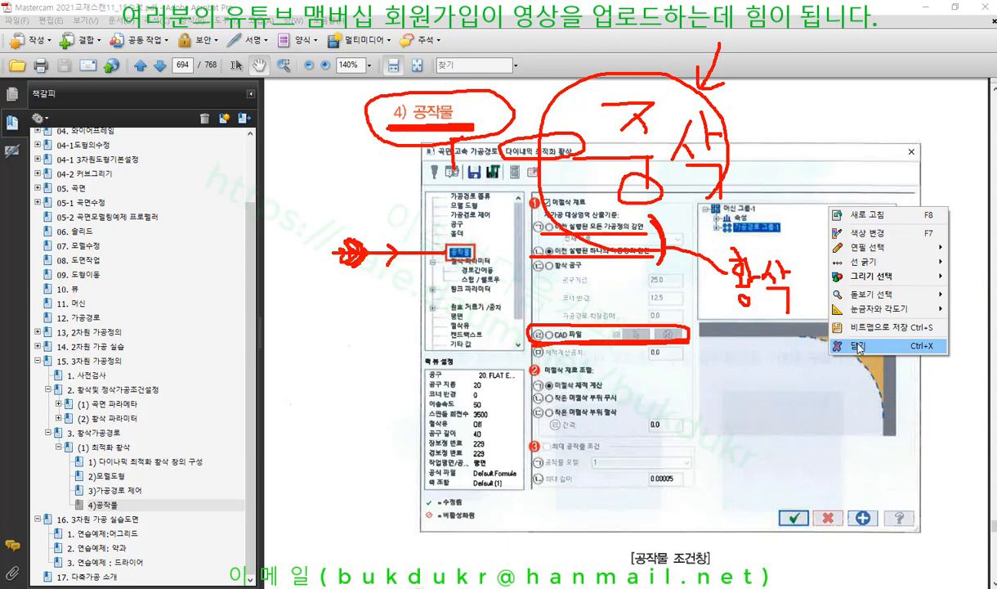
{"action": "left_click", "coordinate": [858, 348]}
Switch to Mastercam and open the SHKNOBDEMODONE-MM part file, acknowledging the warning.
{"action": "key", "text": "alt+Tab"}
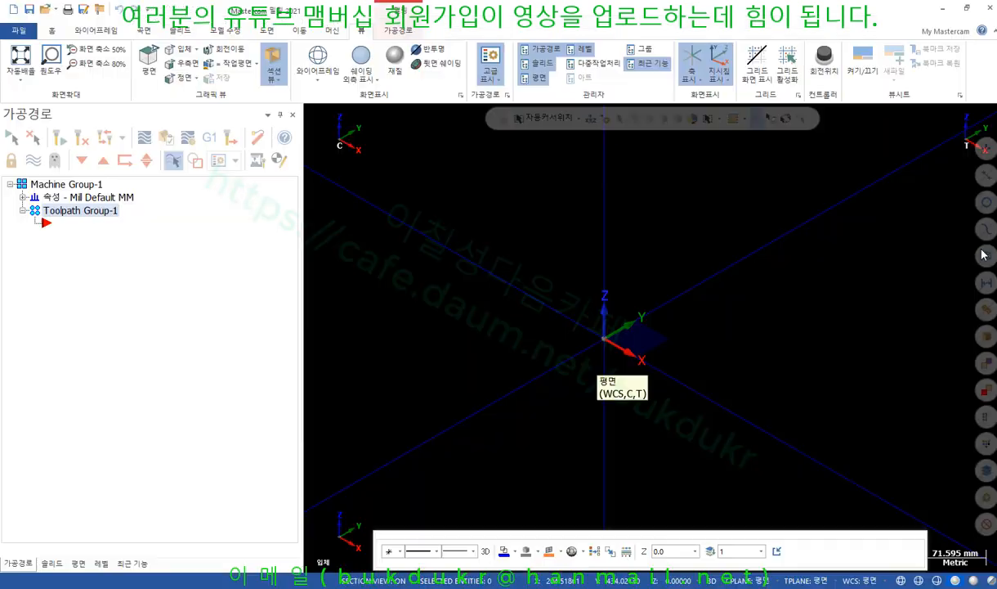
{"action": "left_click", "coordinate": [18, 32]}
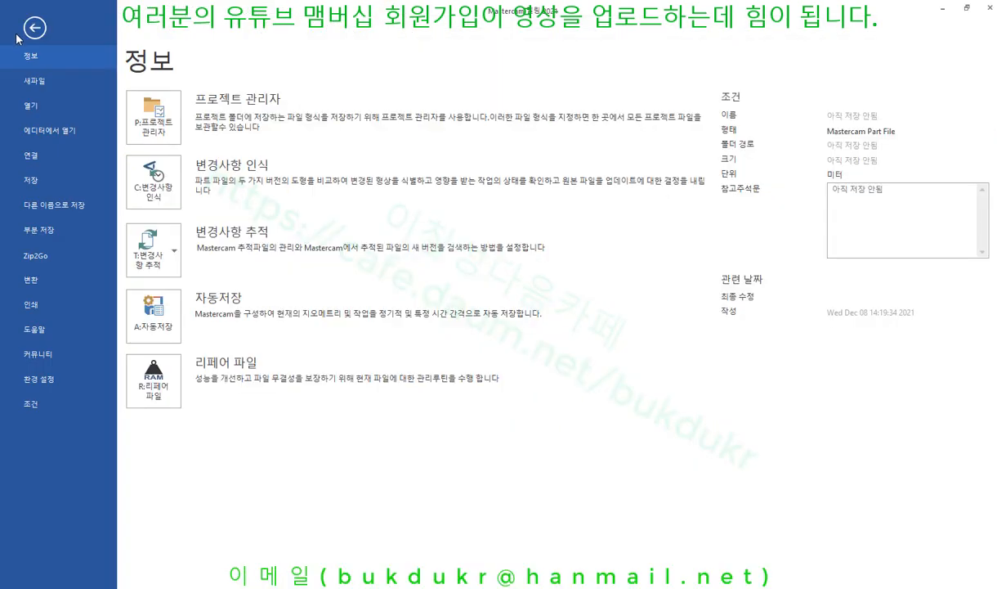
{"action": "left_click", "coordinate": [35, 106]}
{"action": "left_click", "coordinate": [315, 150]}
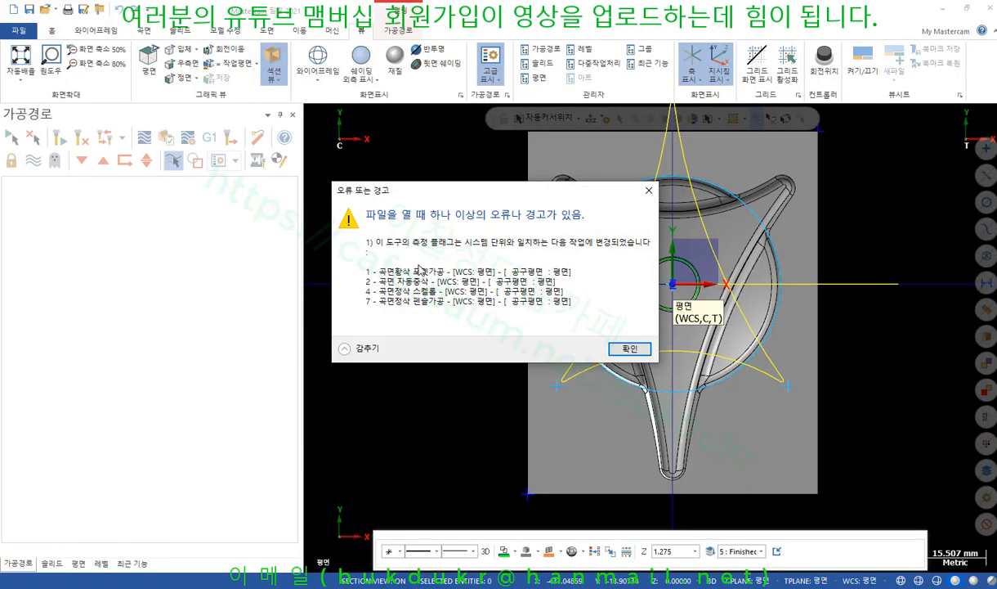
{"action": "left_click", "coordinate": [626, 349]}
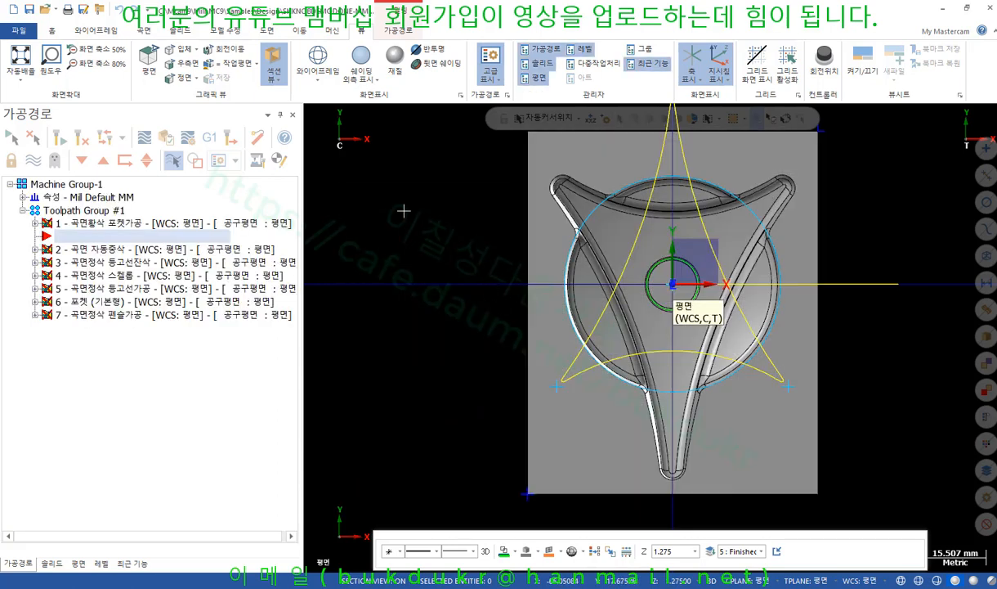
Delete all the machining operations in Toolpath Group #1.
{"action": "right_click", "coordinate": [405, 212]}
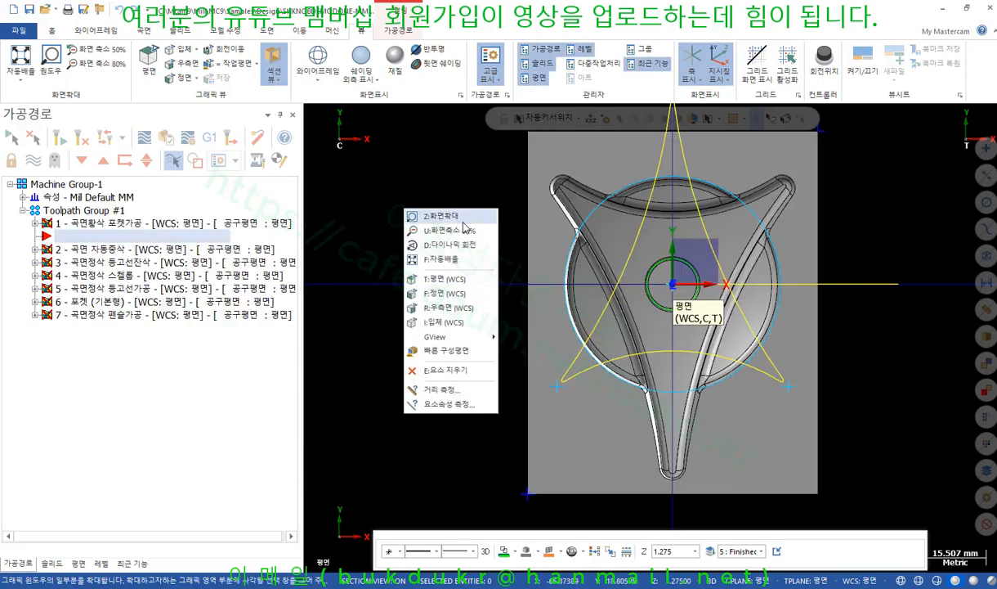
{"action": "left_click", "coordinate": [452, 320]}
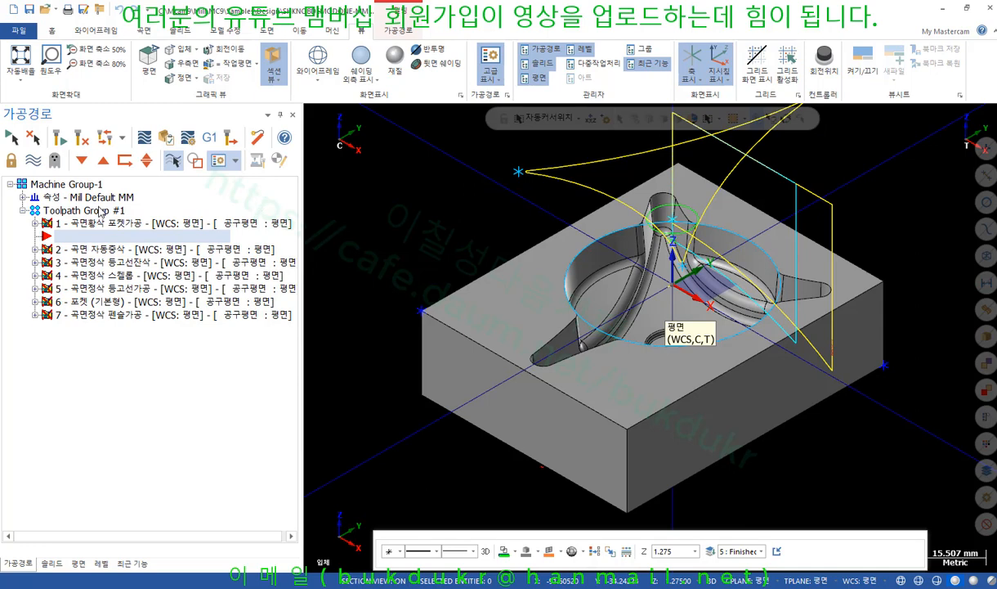
{"action": "left_click", "coordinate": [99, 211]}
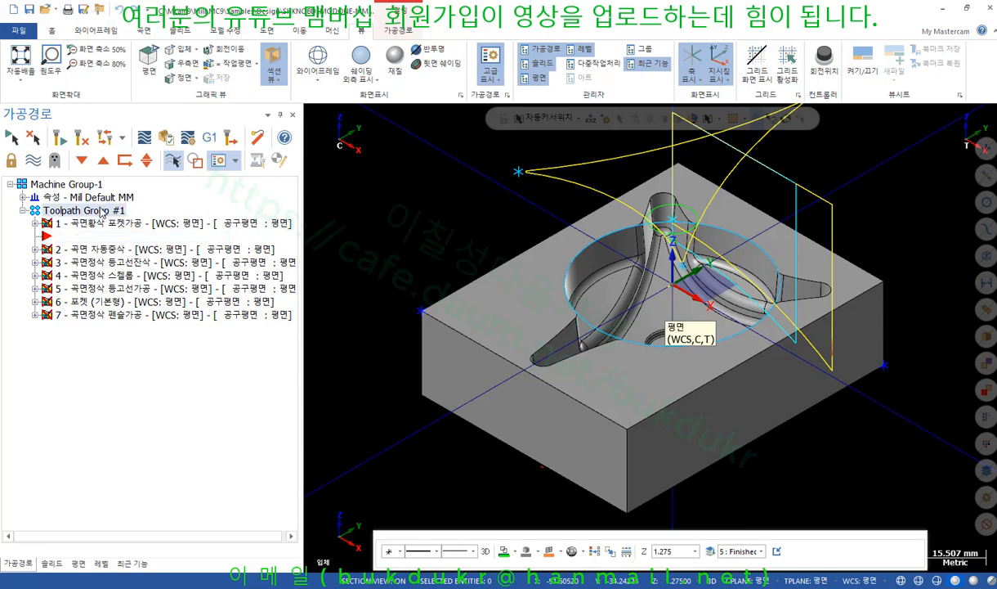
{"action": "key", "text": "Delete"}
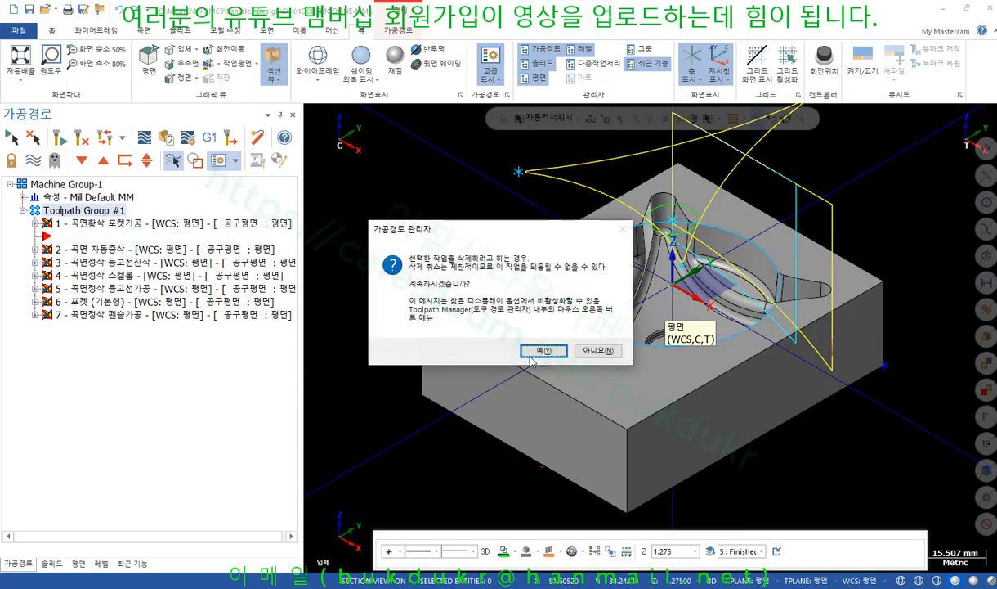
{"action": "left_click", "coordinate": [528, 337]}
Select all the wireframe geometry around the solid and delete it.
{"action": "left_click", "coordinate": [466, 288]}
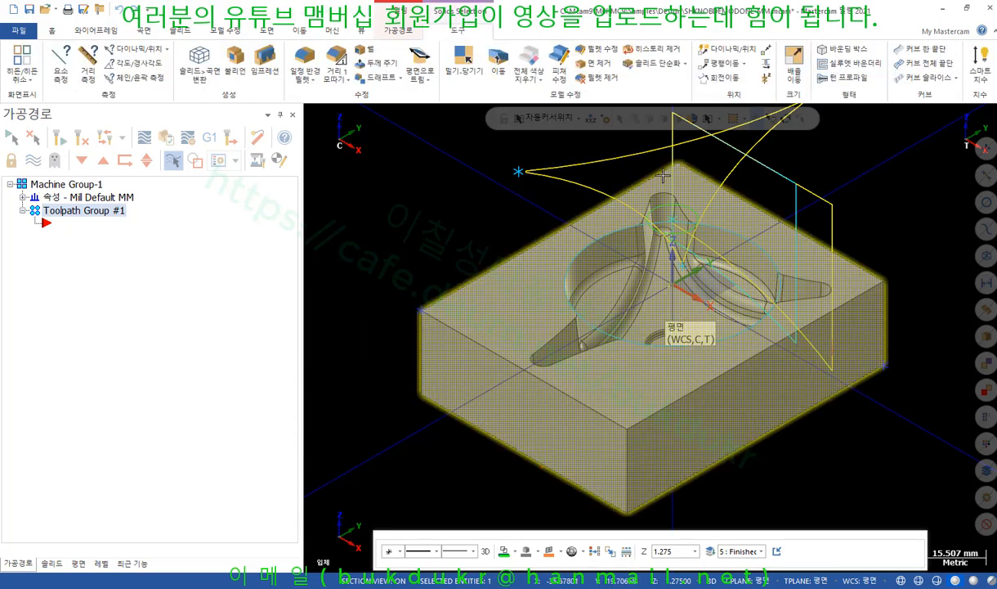
{"action": "left_click", "coordinate": [785, 119]}
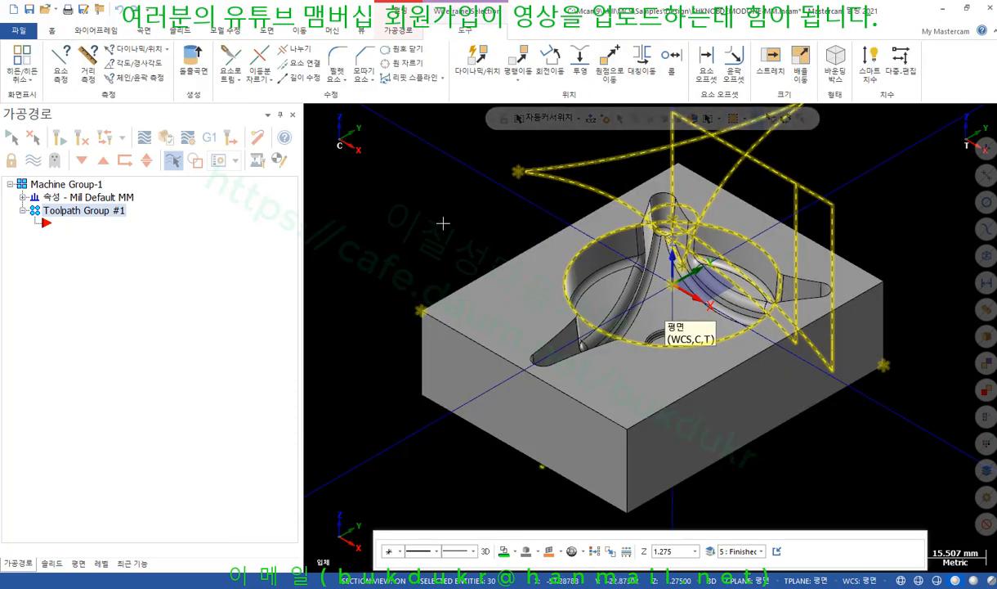
{"action": "key", "text": "Delete"}
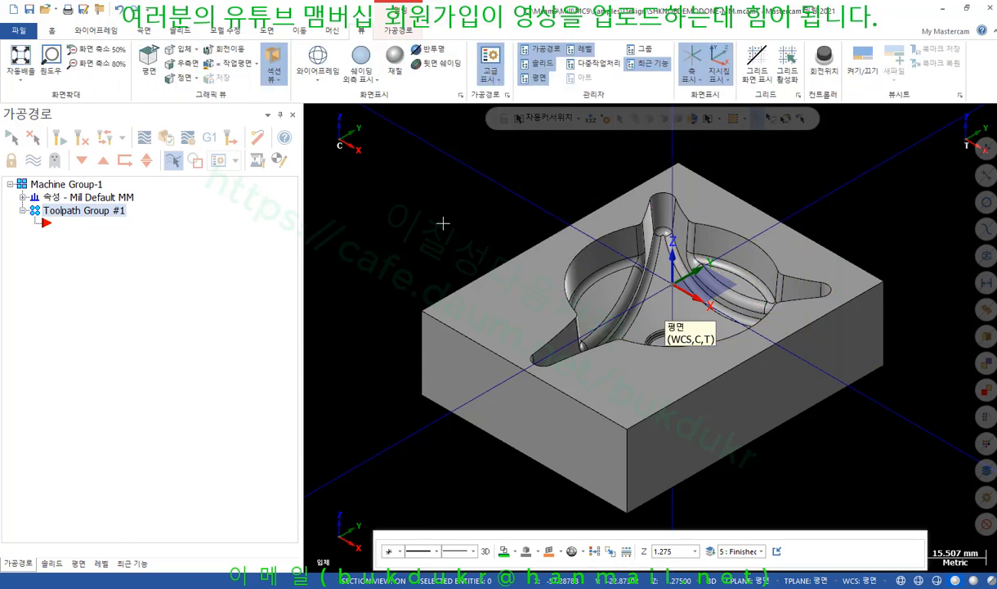
Remove the modelling history from the solid and expand its tree entry.
{"action": "left_click", "coordinate": [52, 564]}
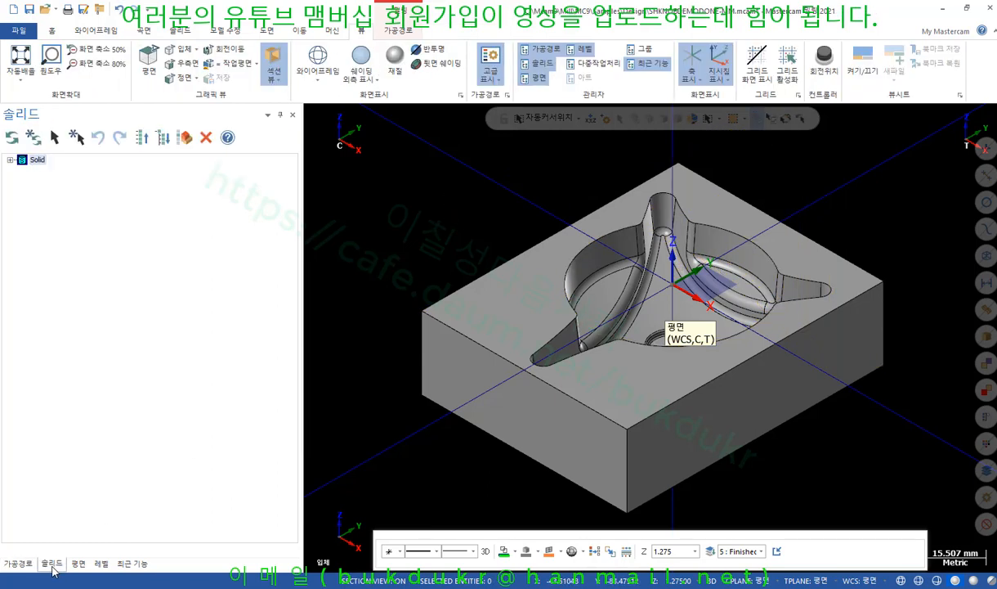
{"action": "left_click", "coordinate": [10, 160]}
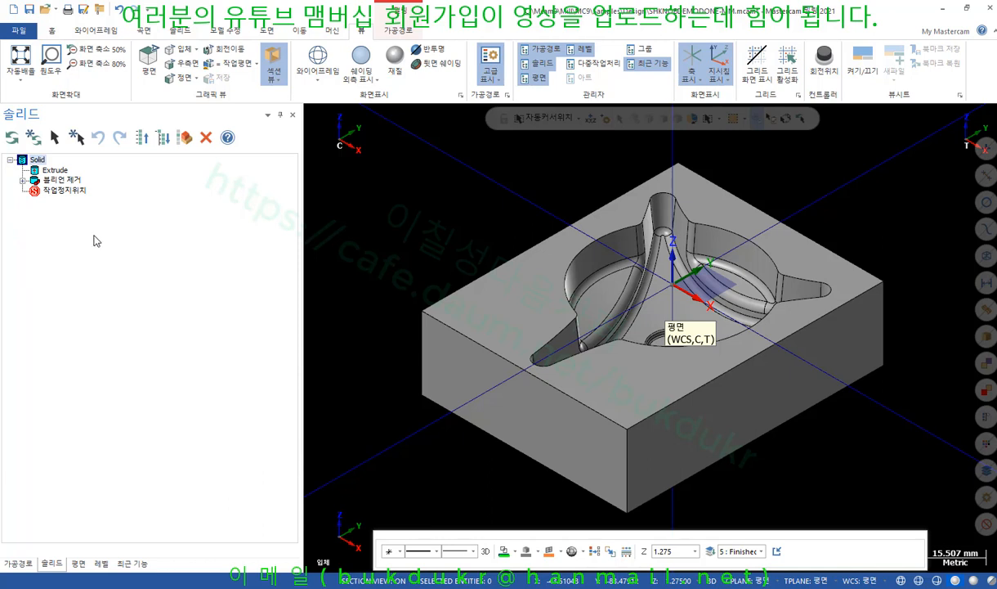
{"action": "right_click", "coordinate": [37, 162]}
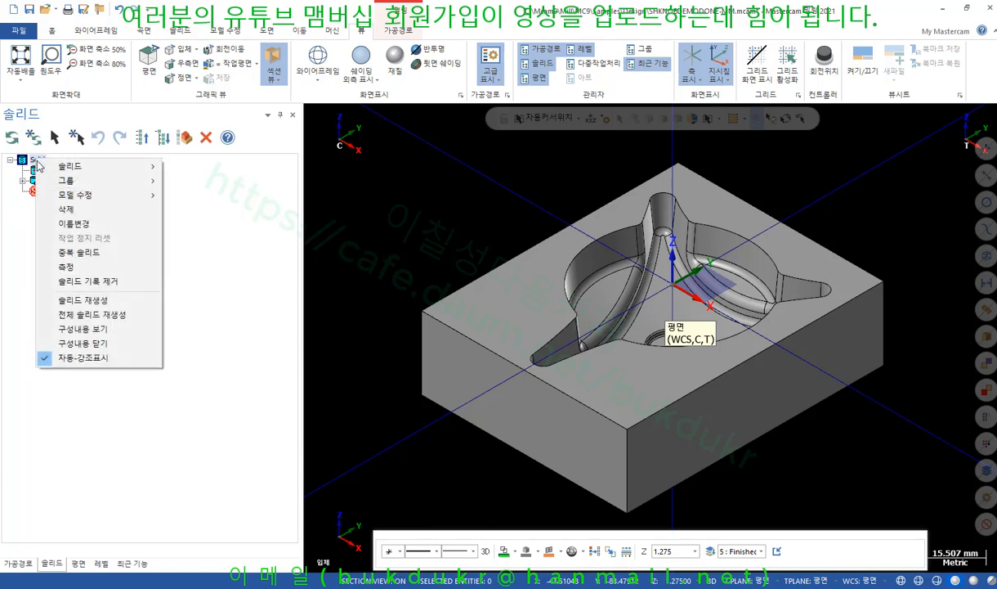
{"action": "left_click", "coordinate": [88, 280]}
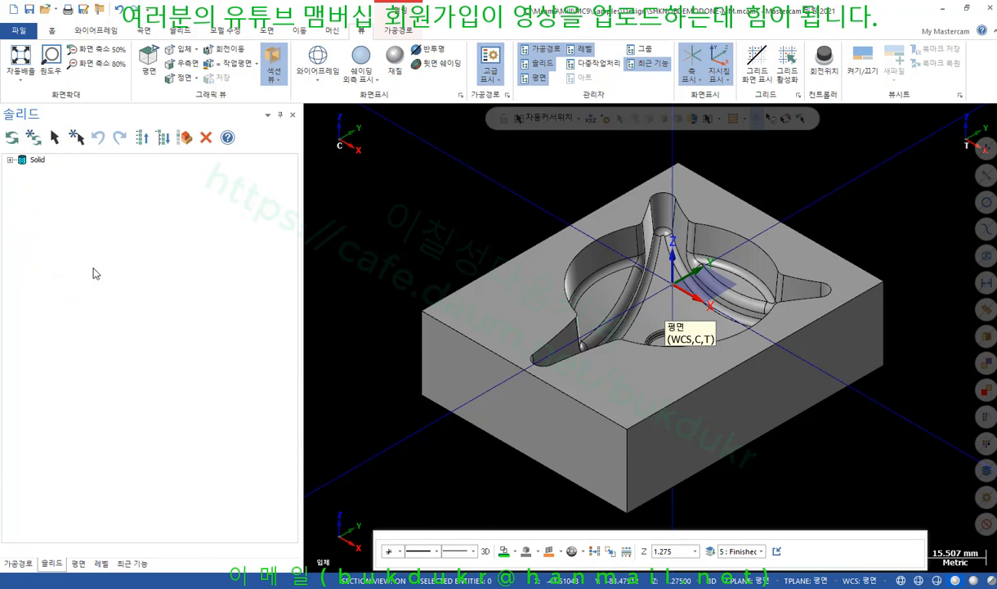
{"action": "left_click", "coordinate": [10, 159]}
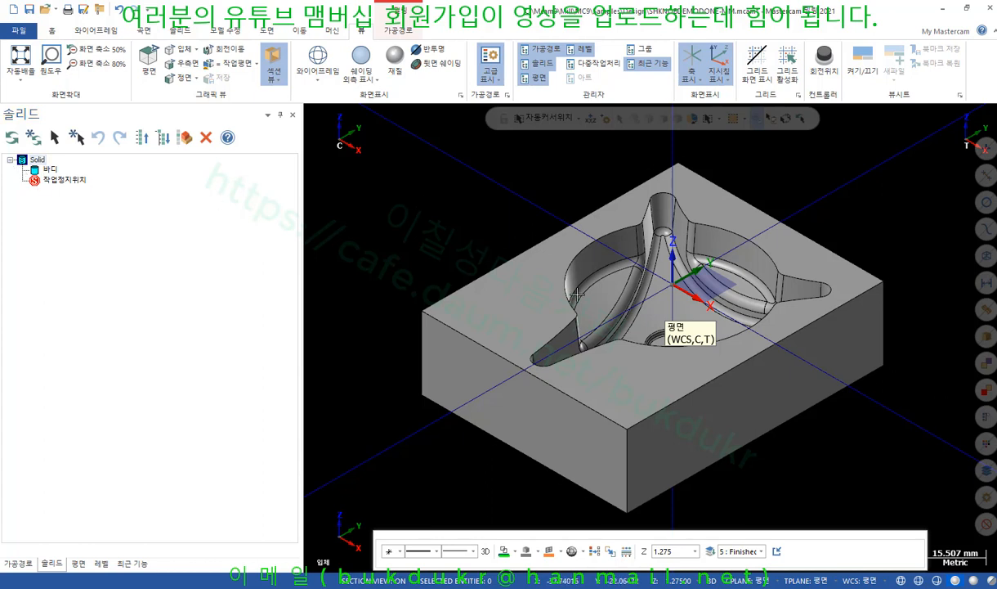
{"action": "left_click", "coordinate": [618, 314]}
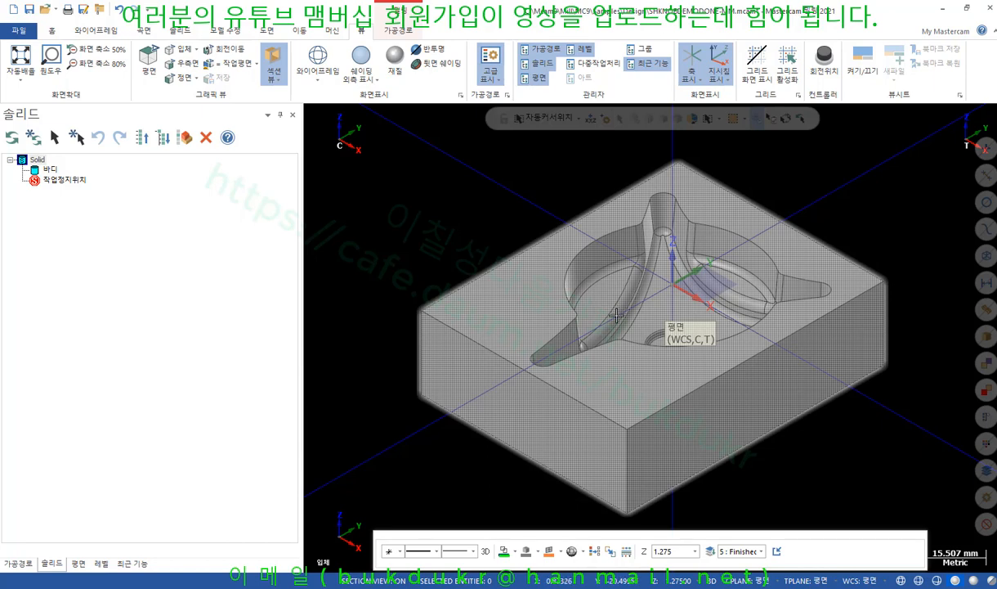
{"action": "left_click", "coordinate": [515, 295]}
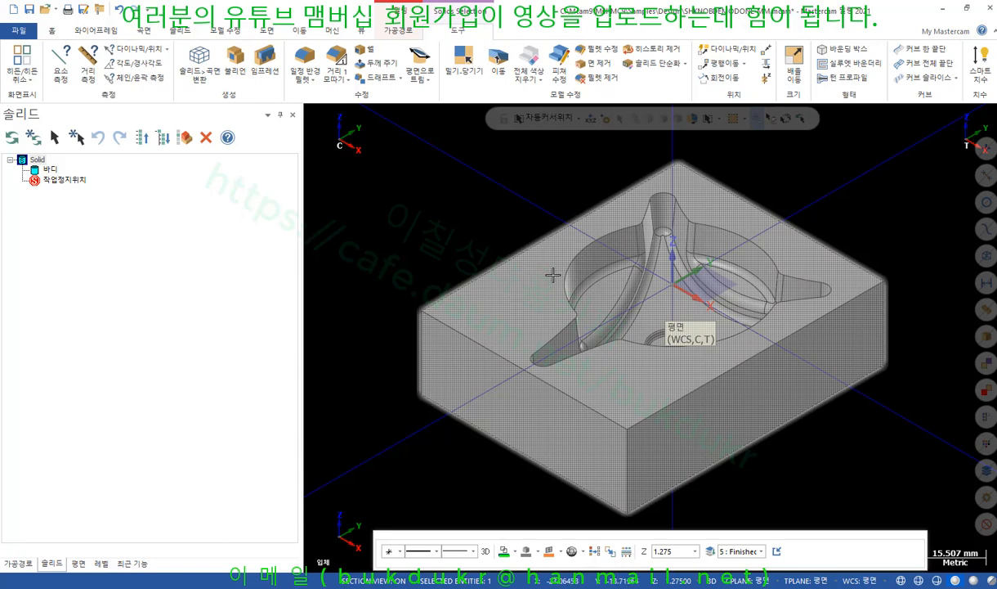
{"action": "left_click", "coordinate": [411, 235]}
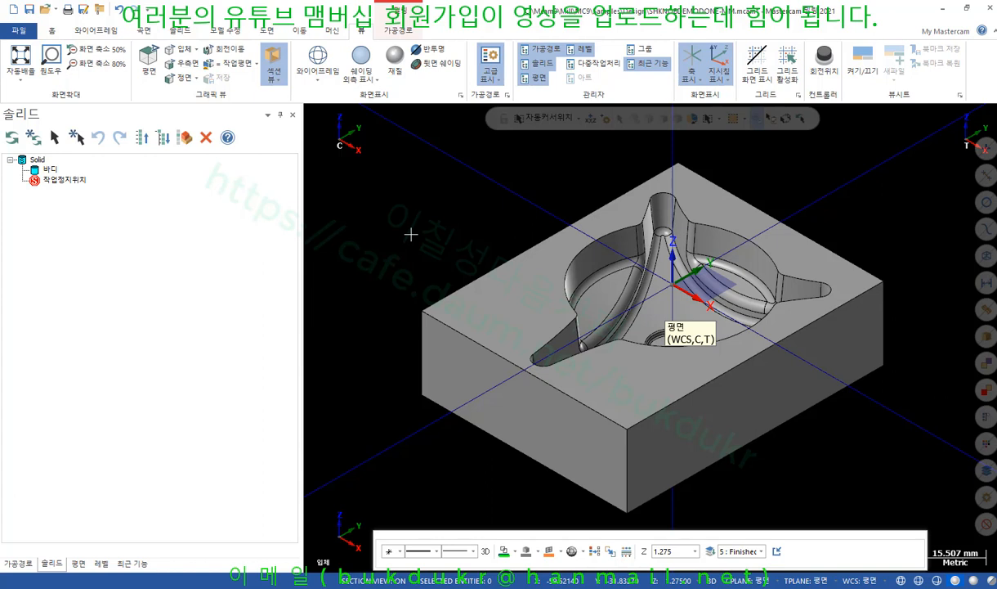
{"action": "middle_click_drag", "start_coordinate": [399, 234], "coordinate": [680, 269]}
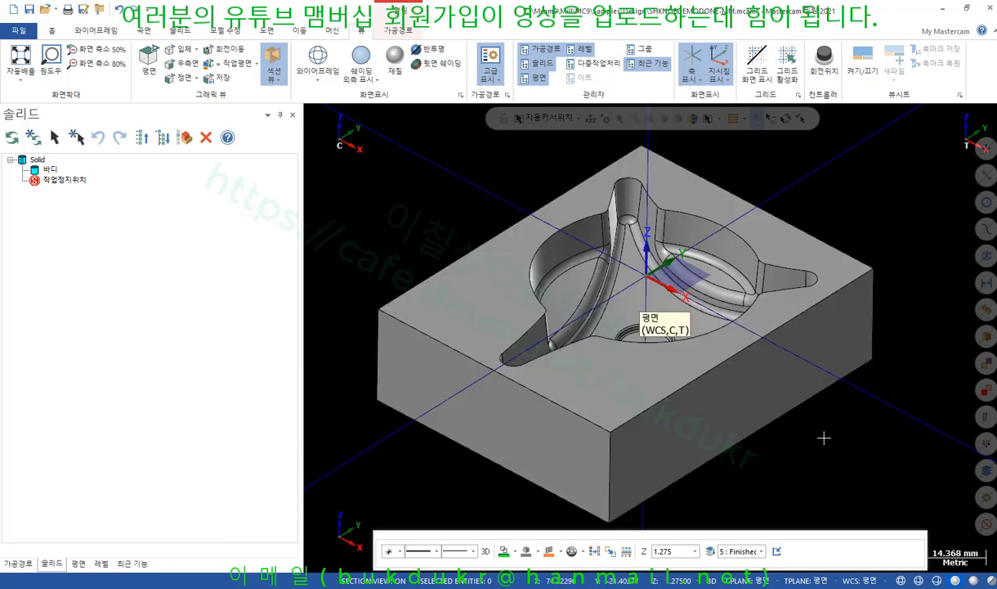
{"action": "mouse_move", "coordinate": [695, 327]}
{"action": "middle_mouse_down"}
{"action": "mouse_move", "coordinate": [708, 304]}
{"action": "mouse_move", "coordinate": [710, 319]}
{"action": "mouse_move", "coordinate": [672, 270]}
{"action": "mouse_move", "coordinate": [676, 260]}
{"action": "mouse_move", "coordinate": [637, 262]}
{"action": "middle_mouse_up"}
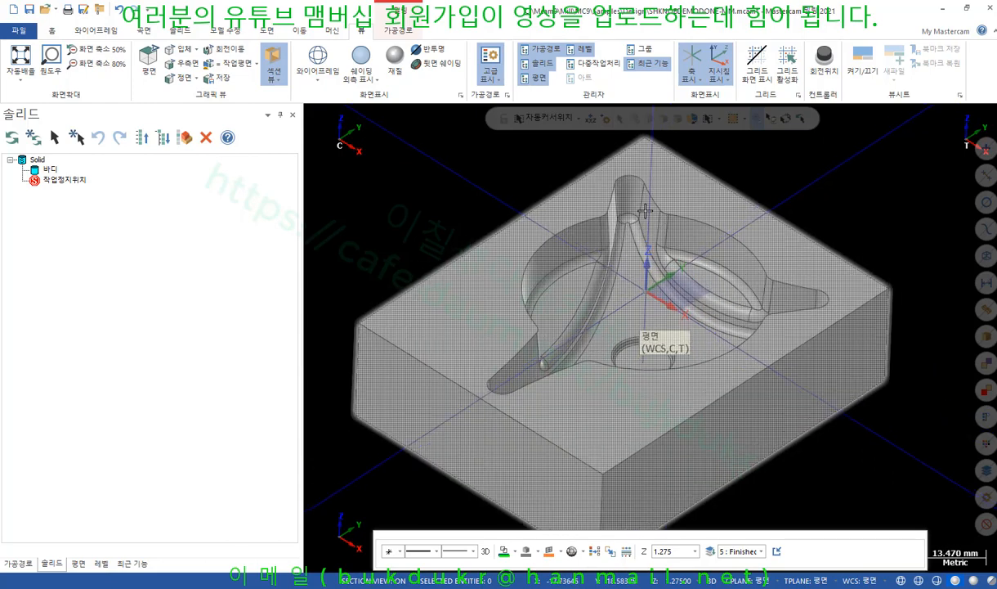
Dynamically measure the radius of the floor fillet in the eye-shaped pocket and of the rounded face along the neighbouring curved ridge.
{"action": "scroll", "coordinate": [646, 211], "scroll_direction": "up", "scroll_amount": 4}
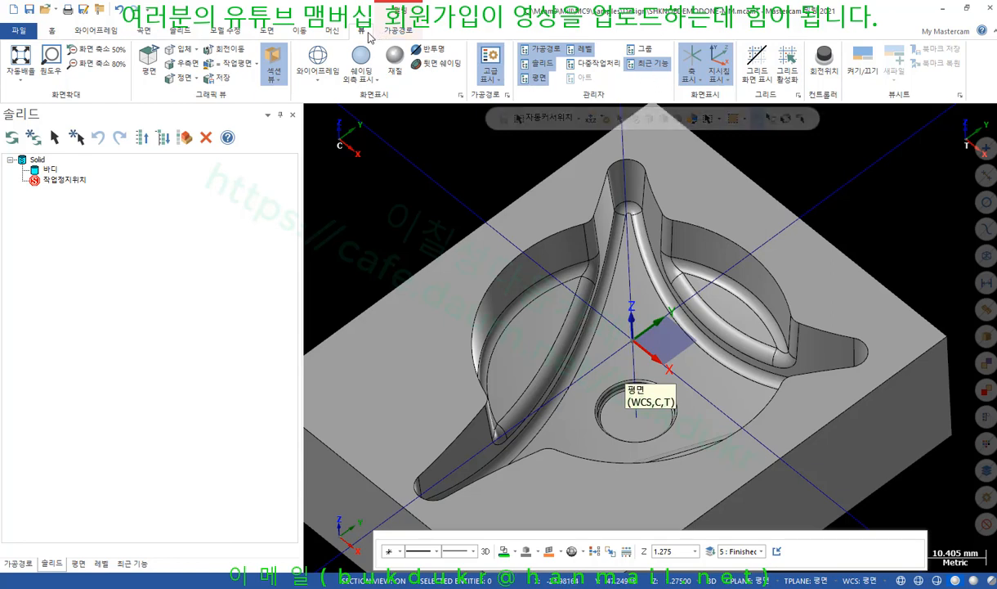
{"action": "left_click", "coordinate": [49, 30]}
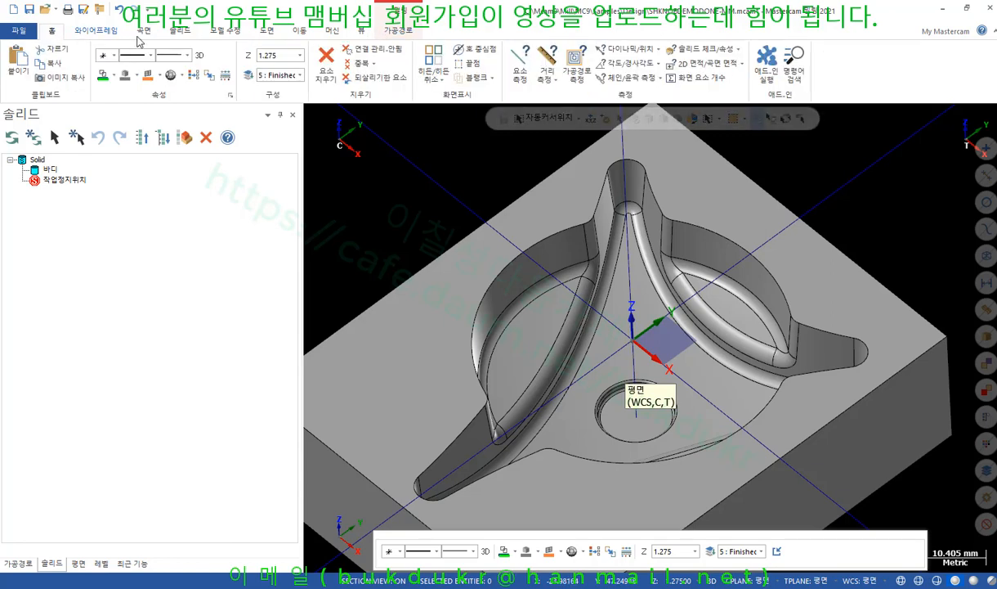
{"action": "left_click", "coordinate": [634, 51]}
{"action": "scroll", "coordinate": [719, 290], "scroll_direction": "up", "scroll_amount": 3}
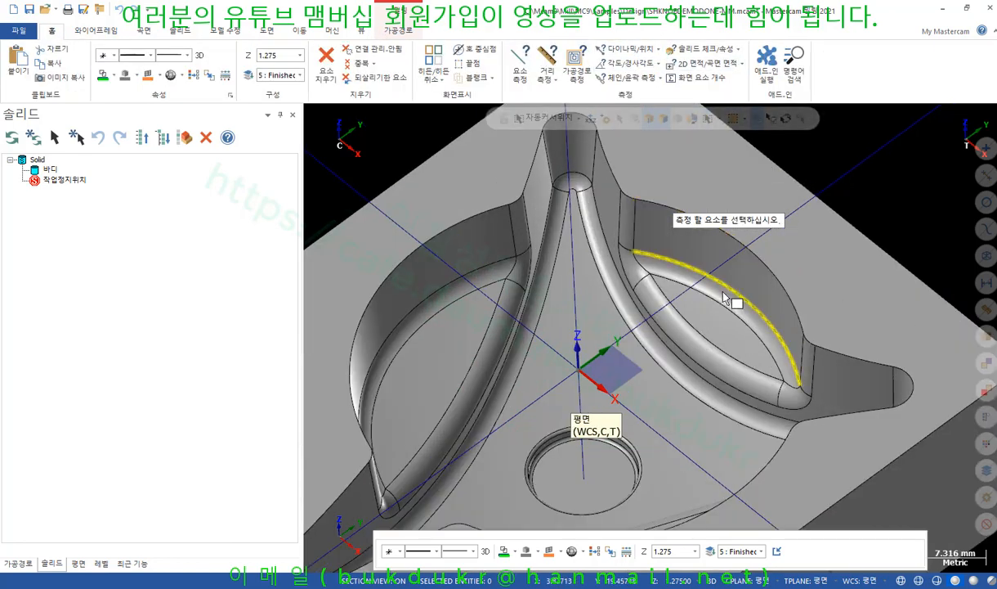
{"action": "left_click", "coordinate": [708, 288]}
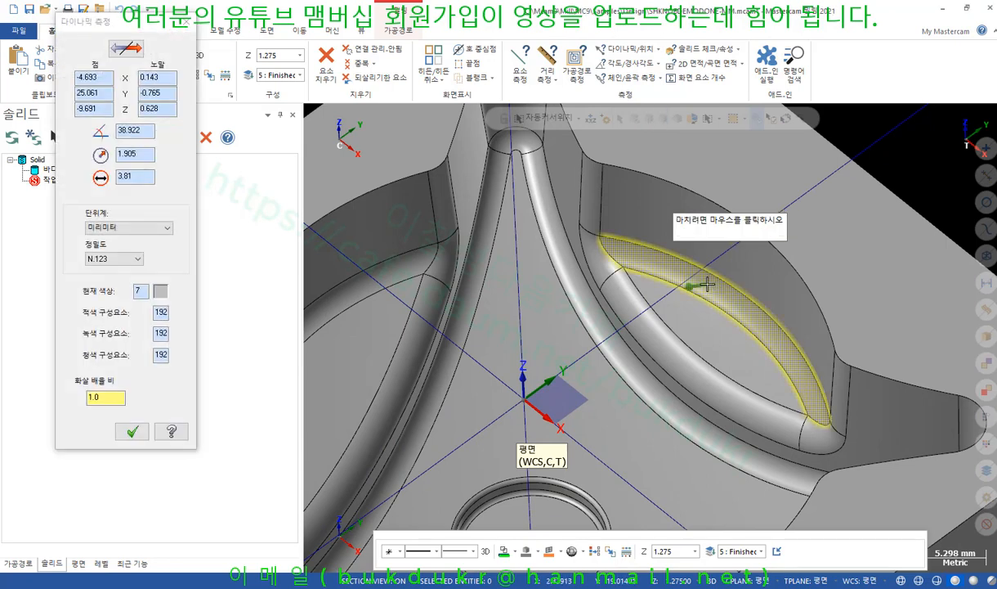
{"action": "left_click", "coordinate": [706, 284]}
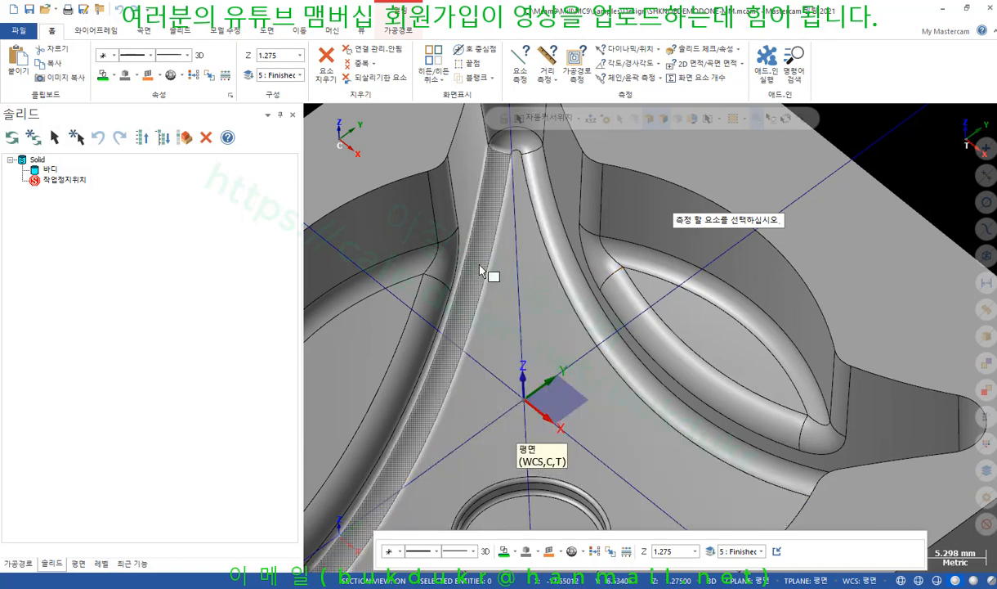
{"action": "left_click", "coordinate": [563, 262]}
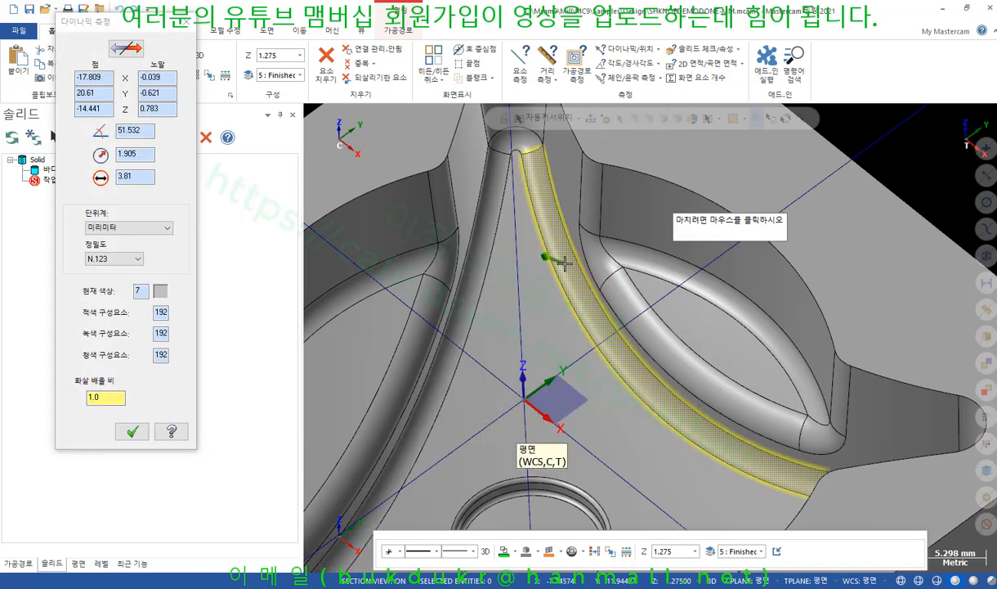
{"action": "left_click", "coordinate": [563, 262]}
Measure the radius of the small fillet at the bottom of the round recess and end the dynamic measurement.
{"action": "scroll", "coordinate": [576, 274], "scroll_direction": "down", "scroll_amount": 4}
{"action": "scroll", "coordinate": [621, 405], "scroll_direction": "up", "scroll_amount": 5}
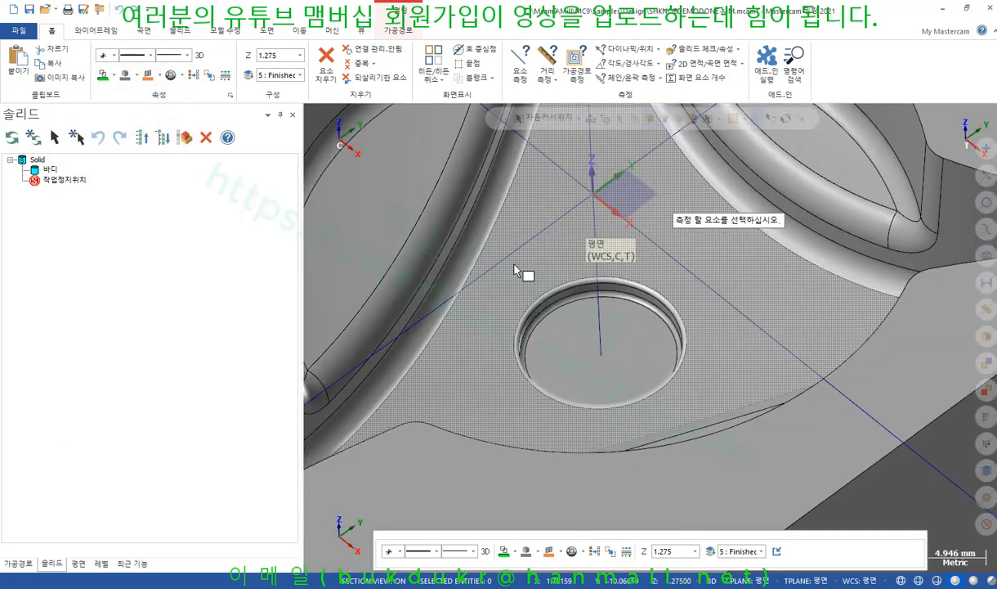
{"action": "scroll", "coordinate": [703, 334], "scroll_direction": "up", "scroll_amount": 5}
{"action": "scroll", "coordinate": [711, 335], "scroll_direction": "up", "scroll_amount": 2}
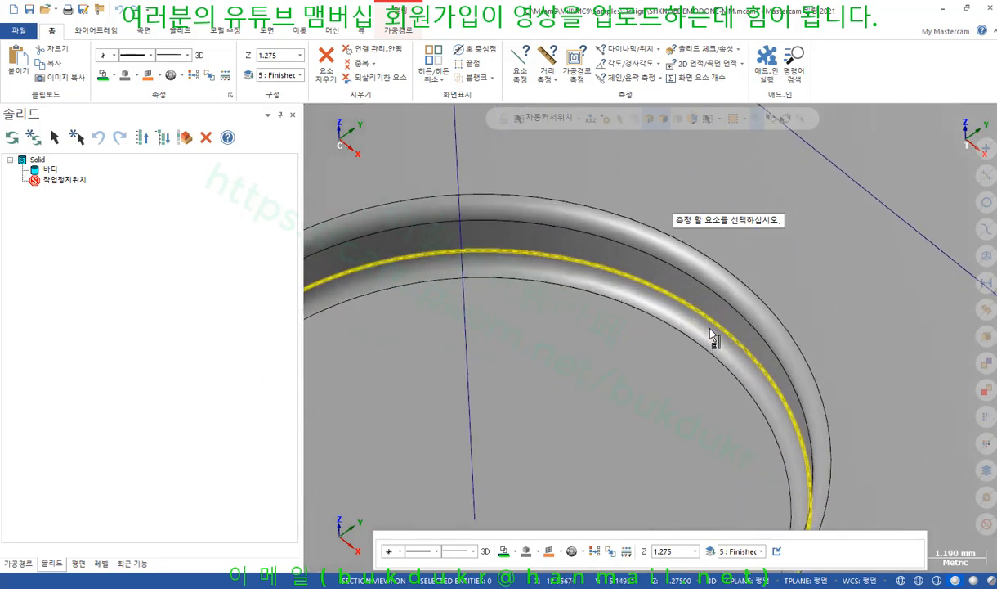
{"action": "scroll", "coordinate": [714, 338], "scroll_direction": "up", "scroll_amount": 1}
{"action": "left_click", "coordinate": [711, 335]}
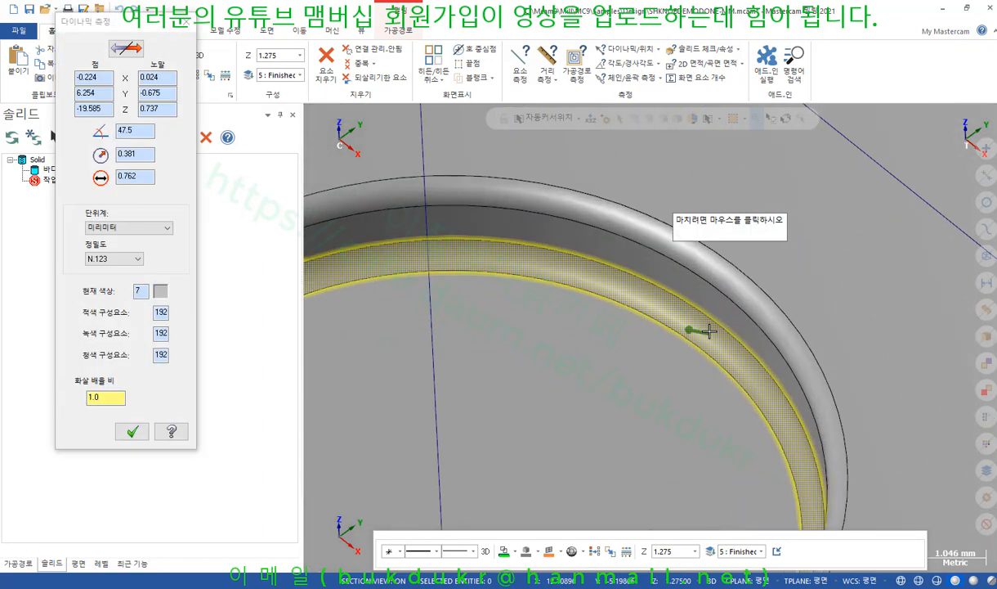
{"action": "left_click", "coordinate": [711, 331]}
{"action": "scroll", "coordinate": [708, 327], "scroll_direction": "down", "scroll_amount": 5}
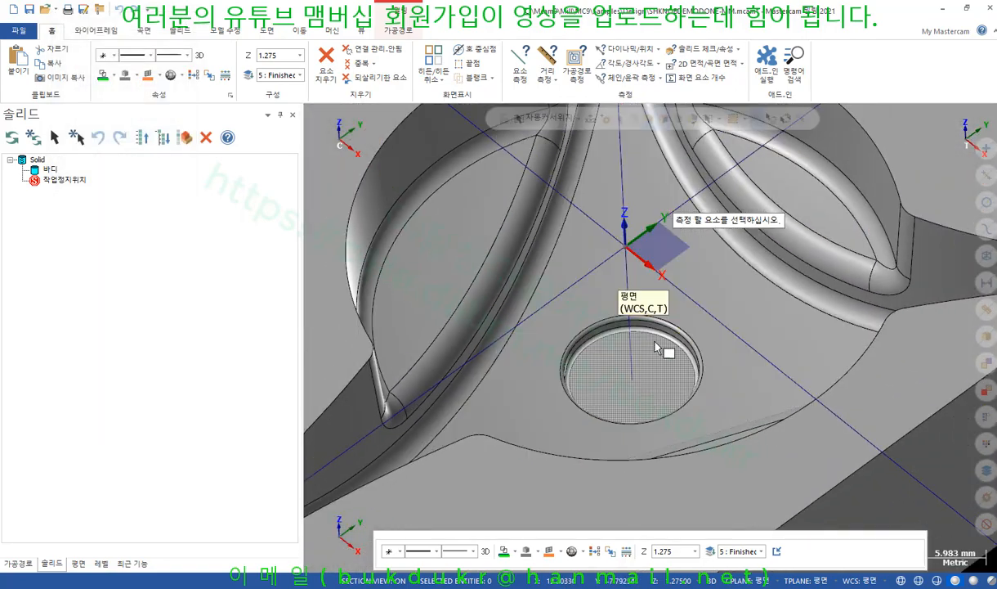
{"action": "scroll", "coordinate": [658, 348], "scroll_direction": "down", "scroll_amount": 3}
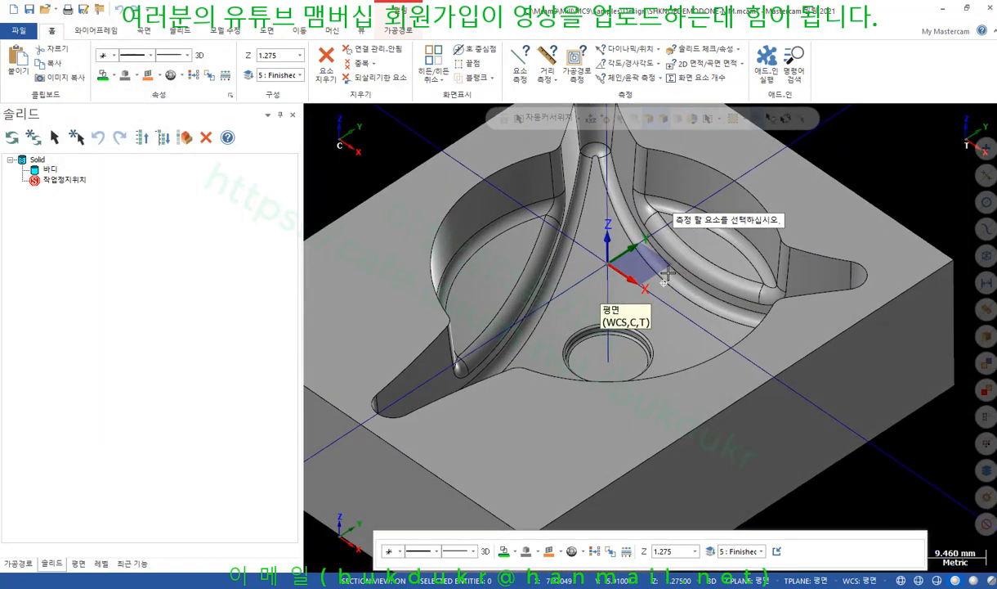
{"action": "scroll", "coordinate": [667, 277], "scroll_direction": "down", "scroll_amount": 1}
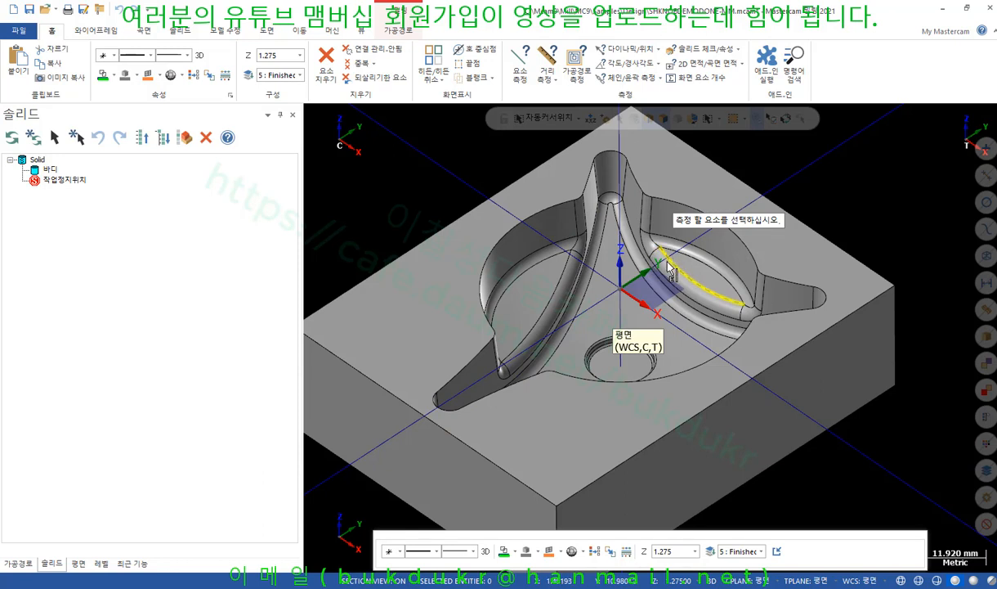
{"action": "scroll", "coordinate": [687, 253], "scroll_direction": "down", "scroll_amount": 2}
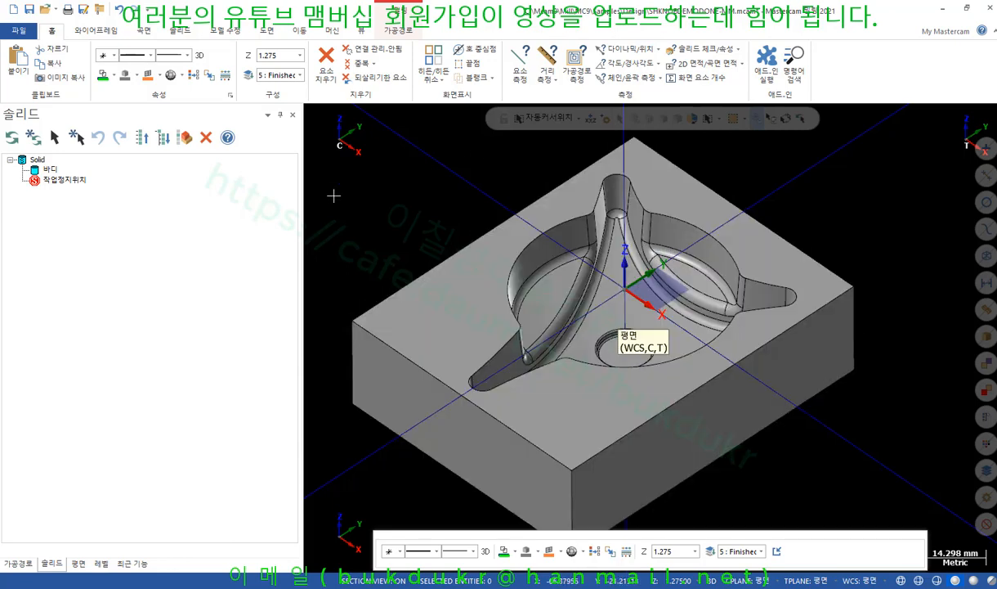
Define the machine group's rectangular (사각형) stock from all solids (전체 솔리드) in the stock setup.
{"action": "left_click", "coordinate": [18, 564]}
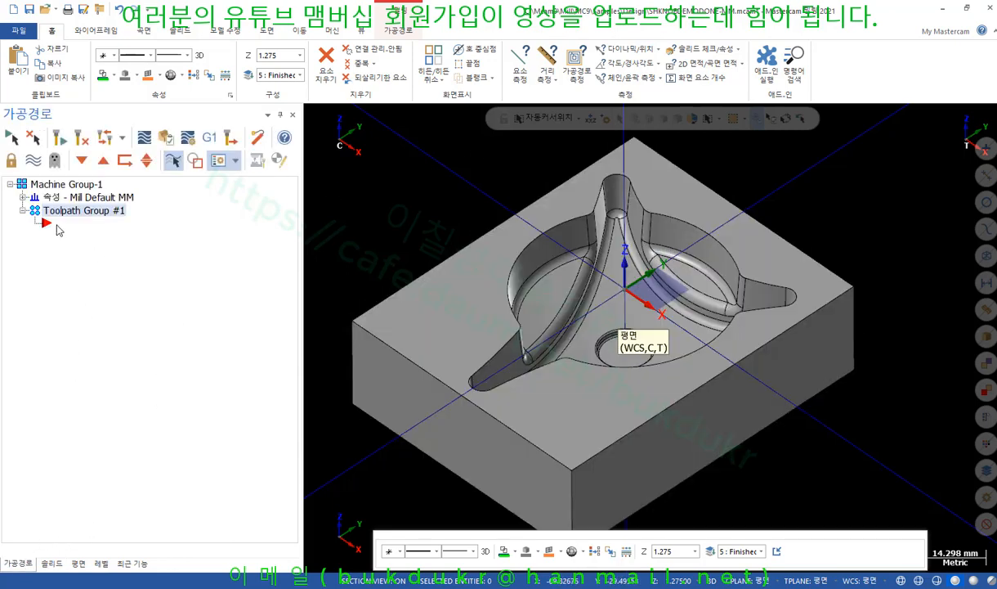
{"action": "left_click", "coordinate": [23, 197]}
{"action": "left_click", "coordinate": [74, 236]}
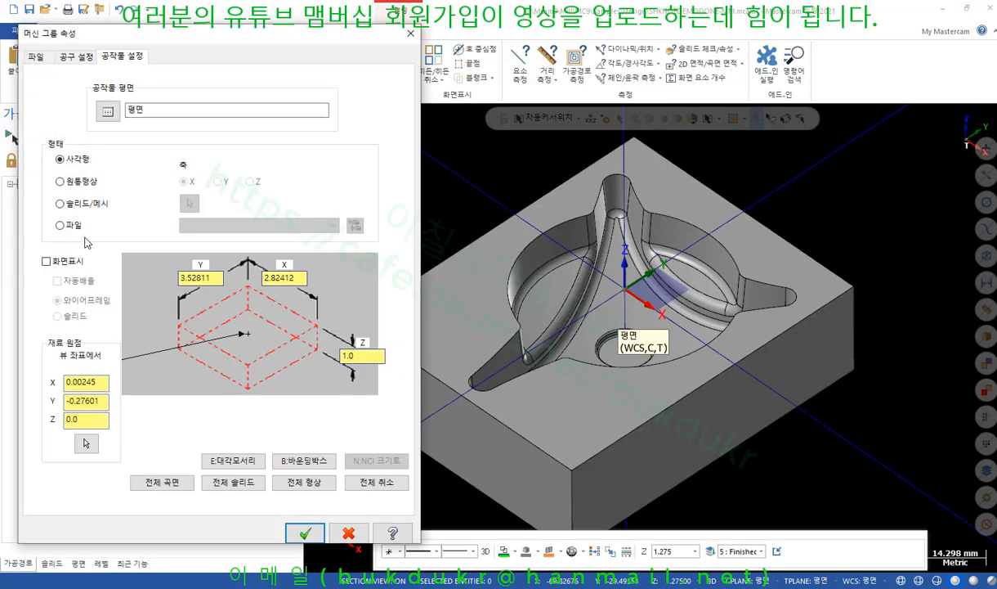
{"action": "left_click", "coordinate": [247, 484]}
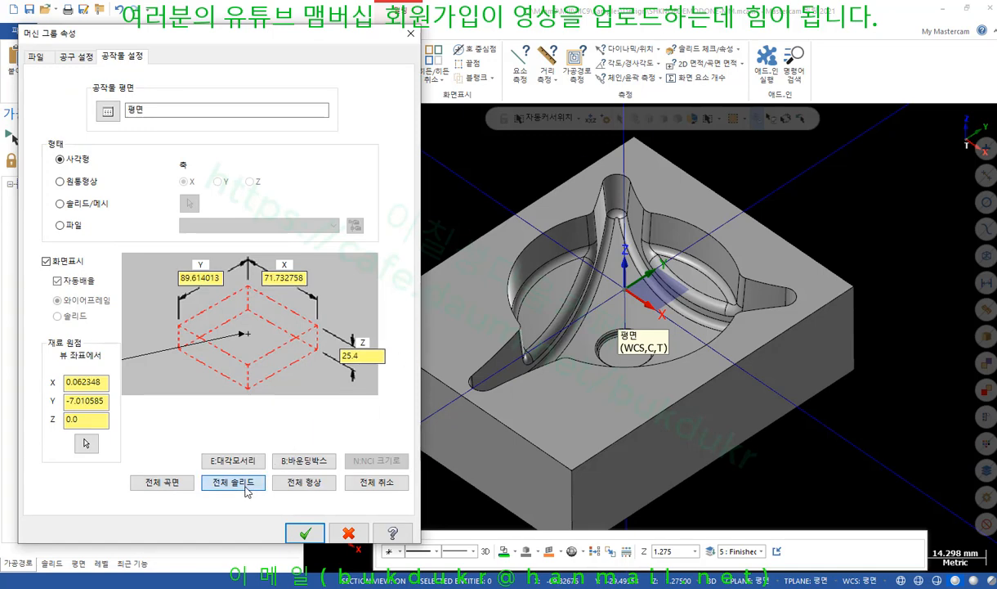
{"action": "left_click", "coordinate": [305, 534]}
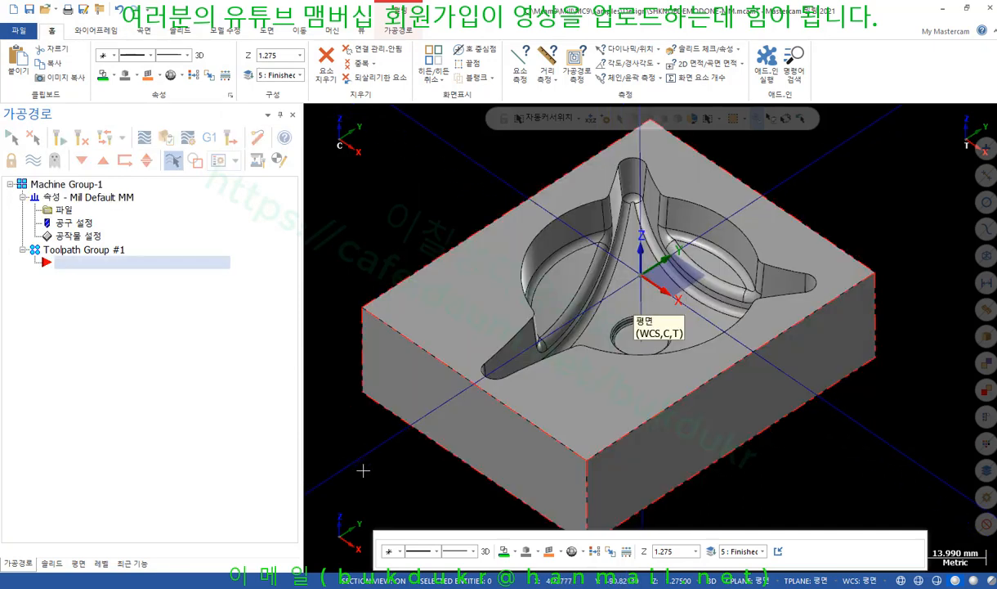
{"action": "scroll", "coordinate": [393, 456], "scroll_direction": "down", "scroll_amount": 1}
{"action": "scroll", "coordinate": [393, 456], "scroll_direction": "up", "scroll_amount": 1}
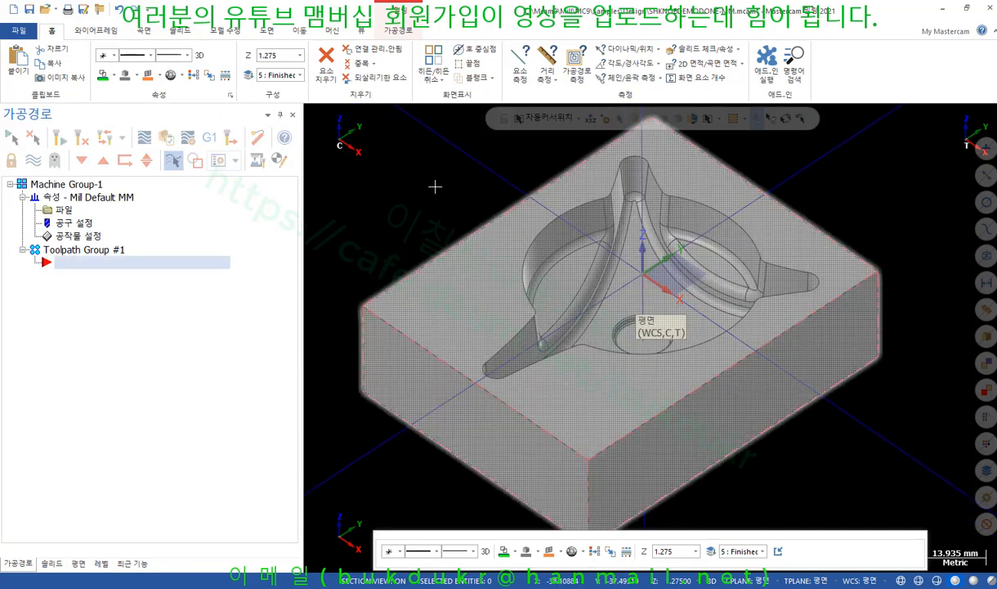
Preview the stock with shading, remove the shading, and hide the stock display.
{"action": "left_click", "coordinate": [364, 36]}
{"action": "left_click", "coordinate": [392, 36]}
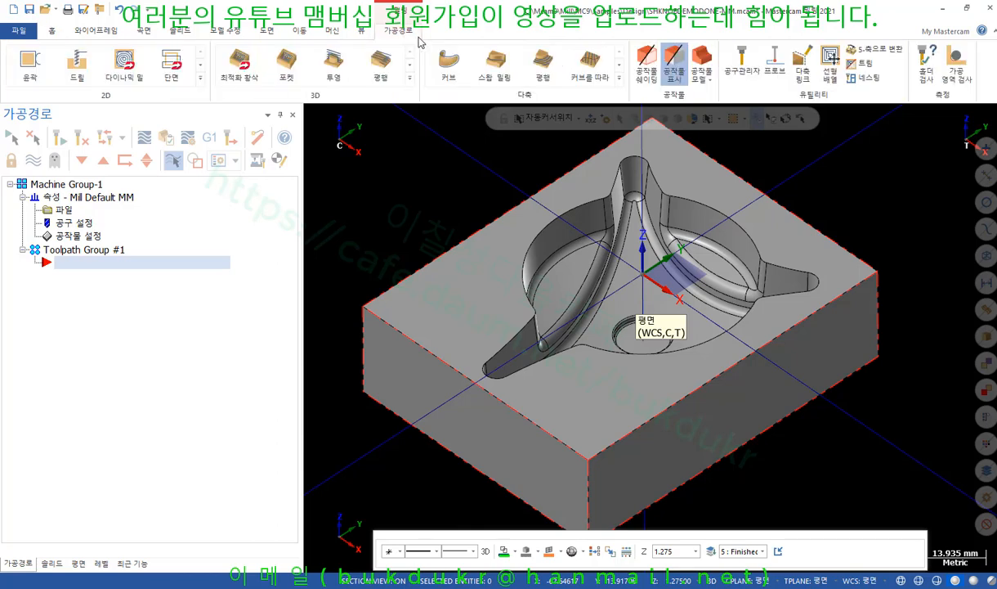
{"action": "left_click", "coordinate": [652, 57]}
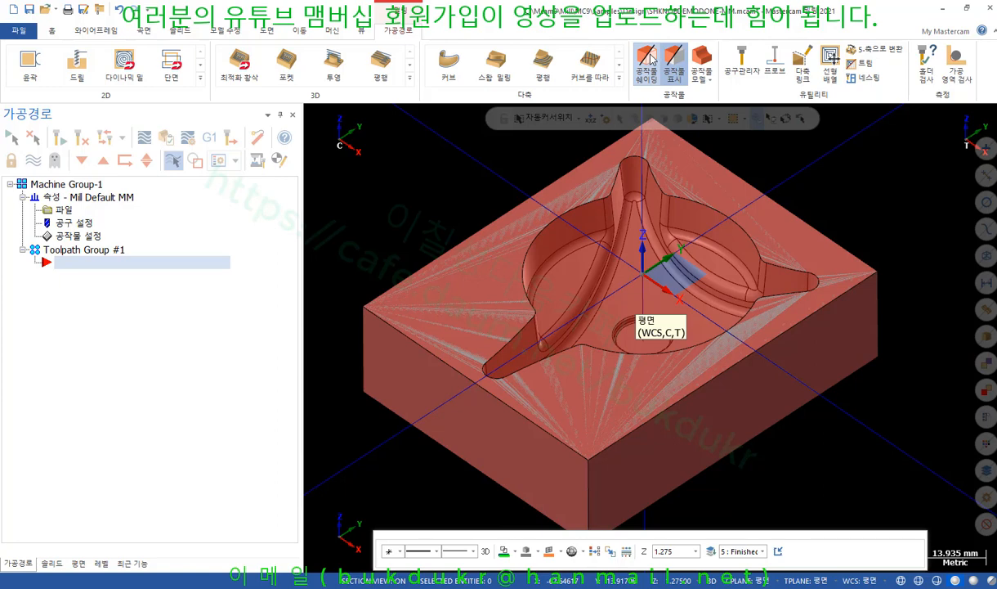
{"action": "left_click", "coordinate": [652, 57]}
{"action": "left_click", "coordinate": [673, 63]}
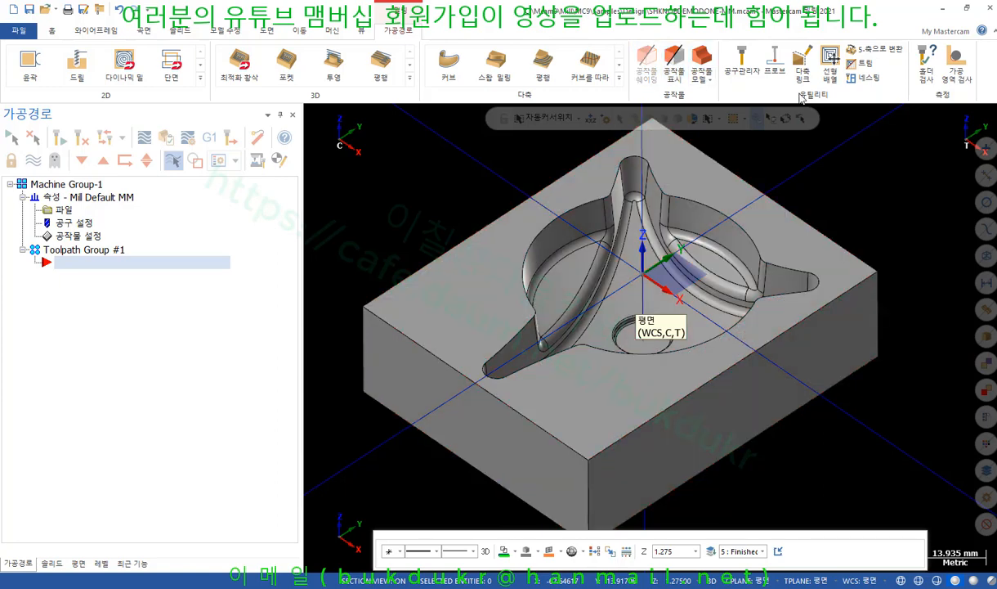
{"action": "scroll", "coordinate": [864, 150], "scroll_direction": "down", "scroll_amount": 4}
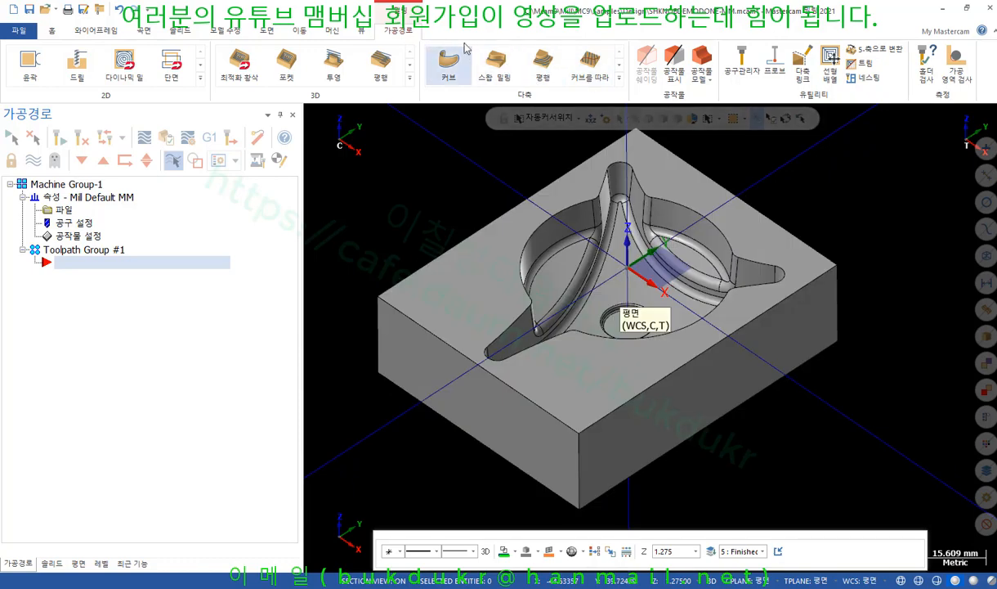
Create a dynamic OptiRough toolpath and set the machining group's wall and floor stock to 0.5 each.
{"action": "left_click", "coordinate": [253, 65]}
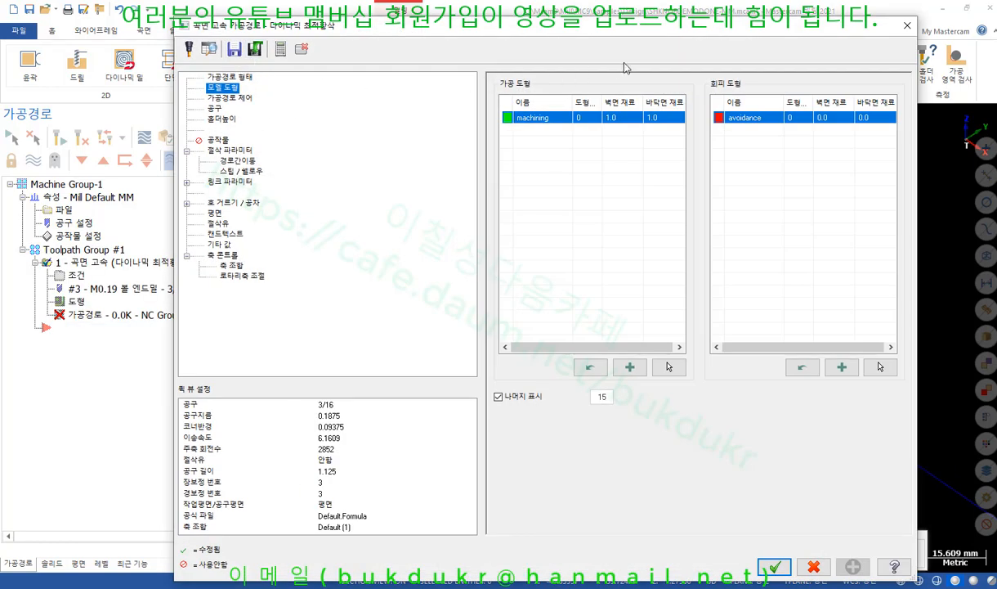
{"action": "left_click_drag", "start_coordinate": [641, 26], "coordinate": [221, 39]}
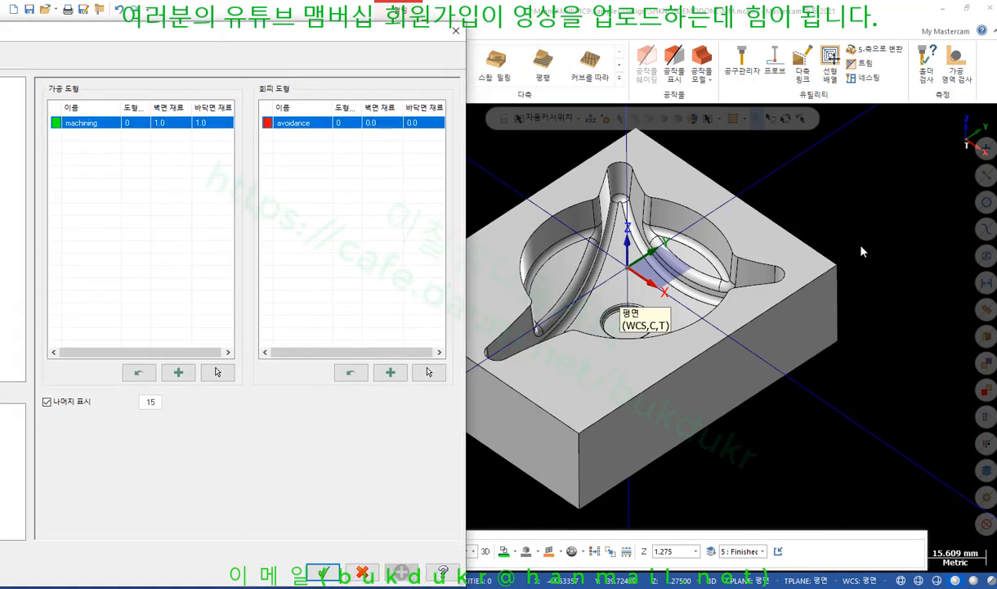
{"action": "left_click", "coordinate": [170, 123]}
{"action": "type", "text": "0.5"}
{"action": "left_click", "coordinate": [203, 125]}
{"action": "left_click", "coordinate": [205, 125]}
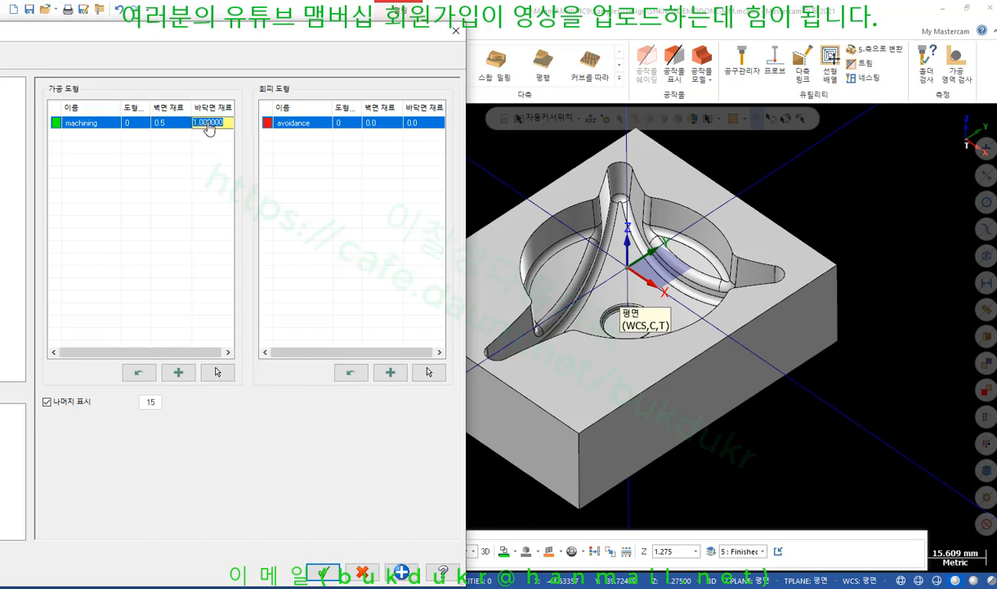
{"action": "type", "text": "0.5"}
{"action": "key", "text": "Return"}
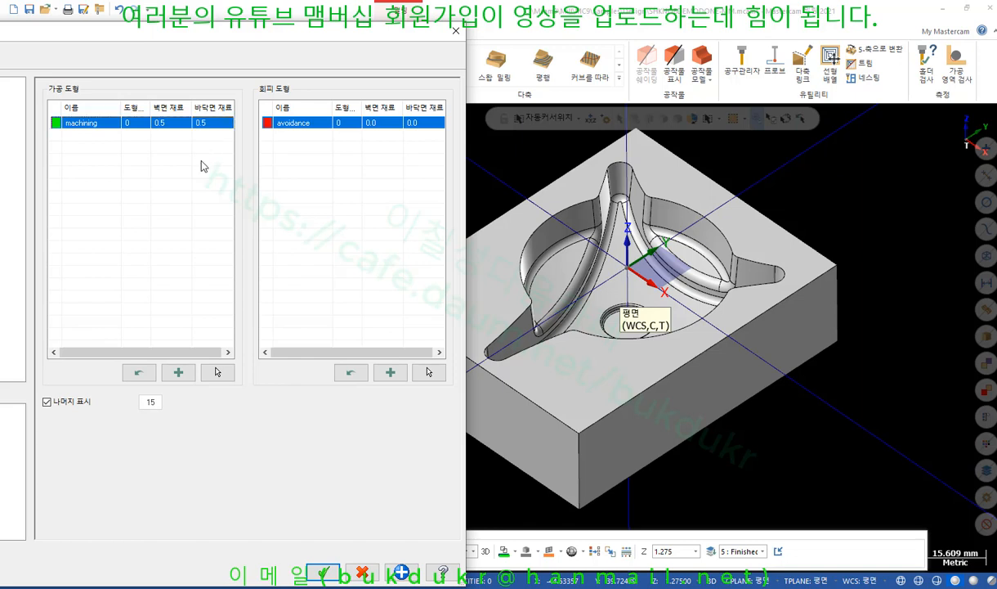
Add a second machining geometry group and delete it again.
{"action": "left_click", "coordinate": [180, 373]}
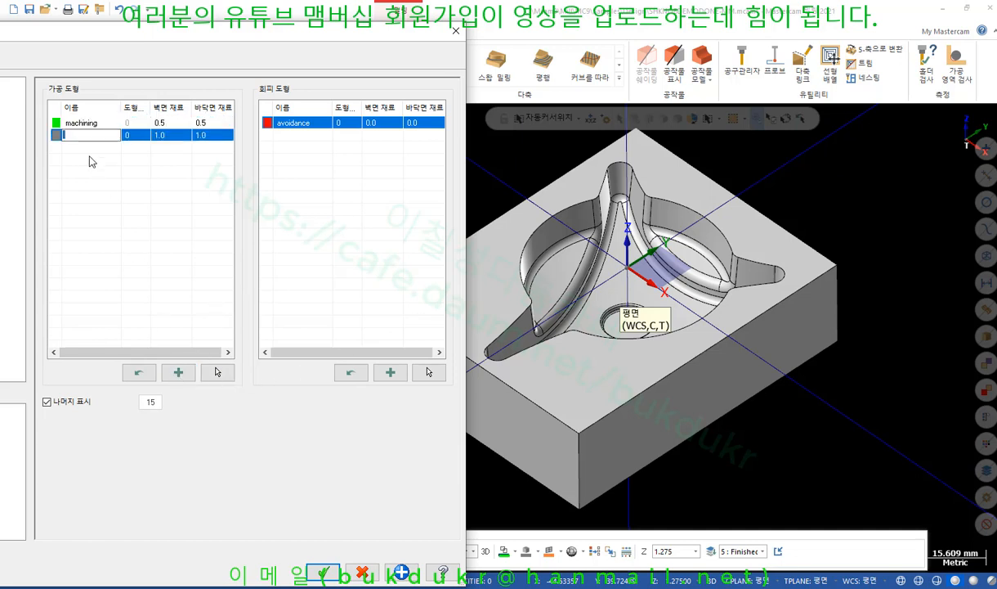
{"action": "left_click", "coordinate": [98, 124]}
{"action": "left_click", "coordinate": [100, 135]}
{"action": "right_click", "coordinate": [98, 138]}
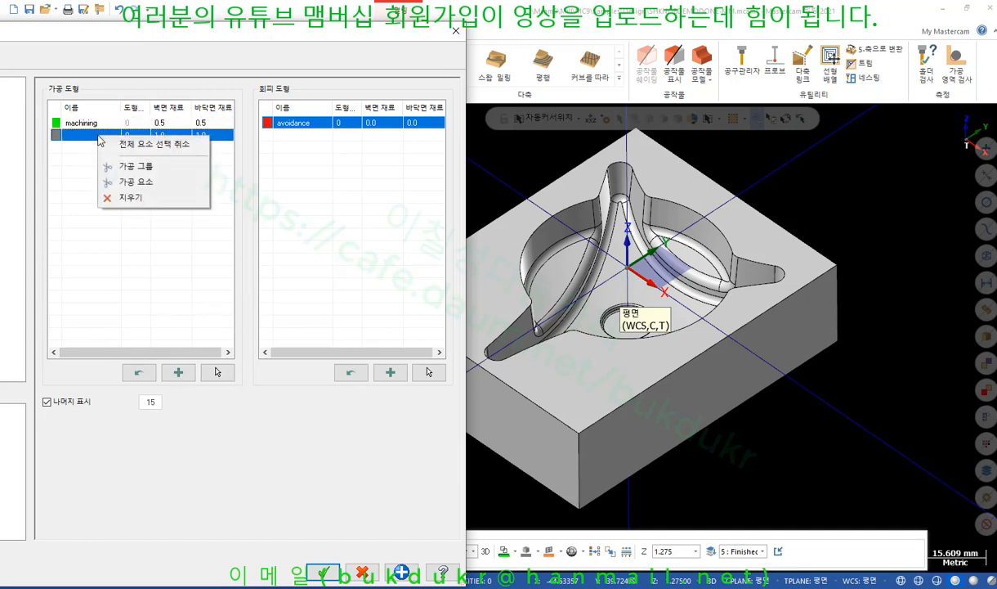
{"action": "left_click", "coordinate": [131, 197]}
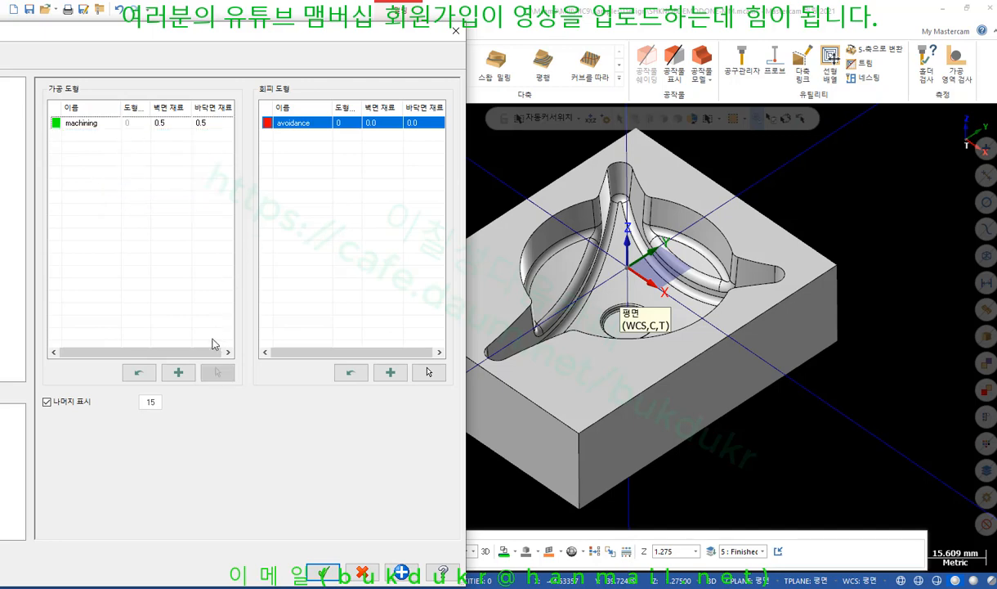
Select all faces of the cavity as the machining group's geometry with a window selection in the top view.
{"action": "left_click", "coordinate": [92, 123]}
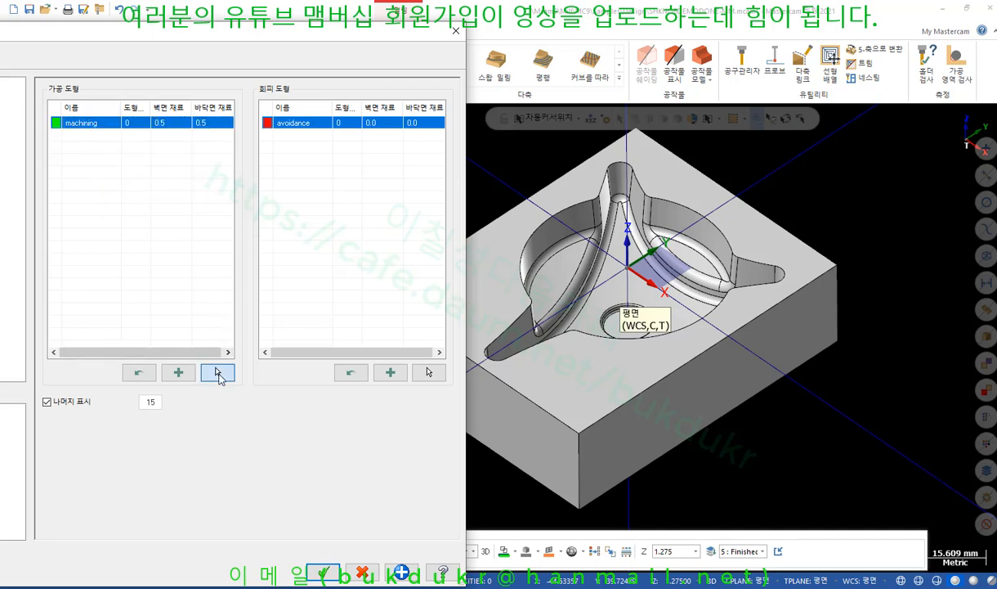
{"action": "left_click", "coordinate": [218, 373]}
{"action": "scroll", "coordinate": [462, 214], "scroll_direction": "down", "scroll_amount": 3}
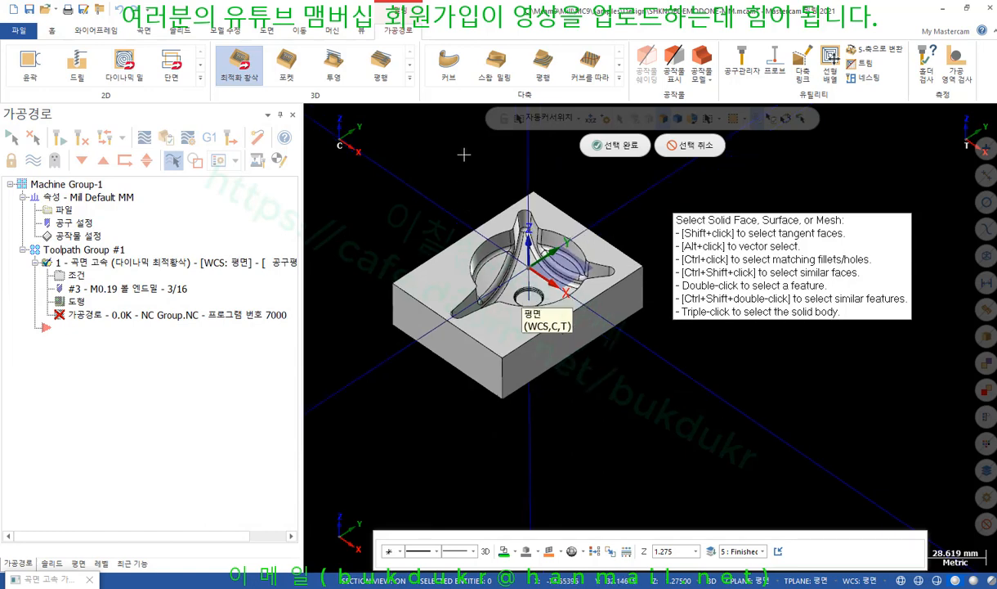
{"action": "middle_click_drag", "start_coordinate": [463, 154], "coordinate": [429, 212]}
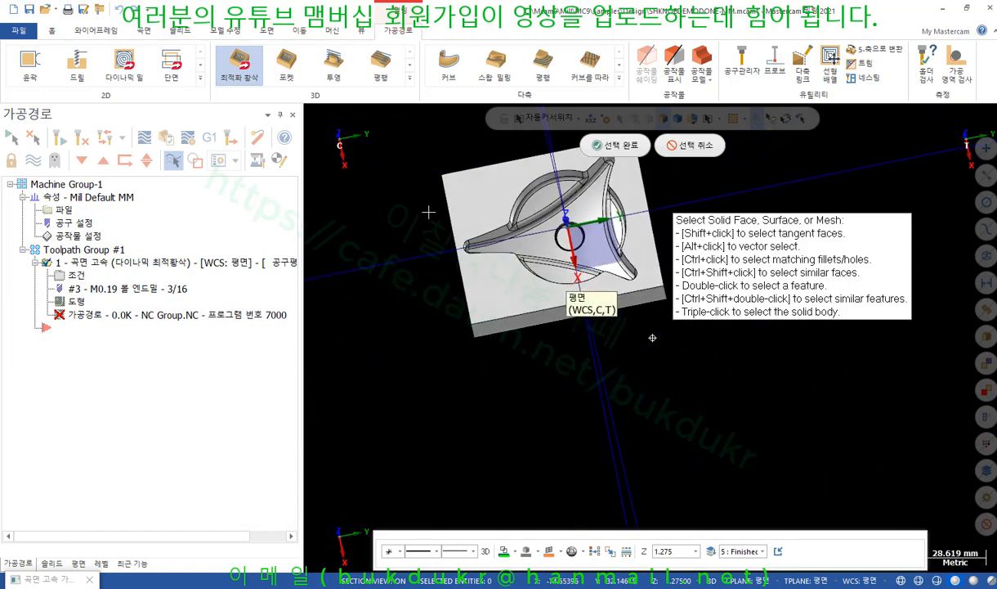
{"action": "right_click", "coordinate": [376, 273]}
{"action": "left_click", "coordinate": [412, 342]}
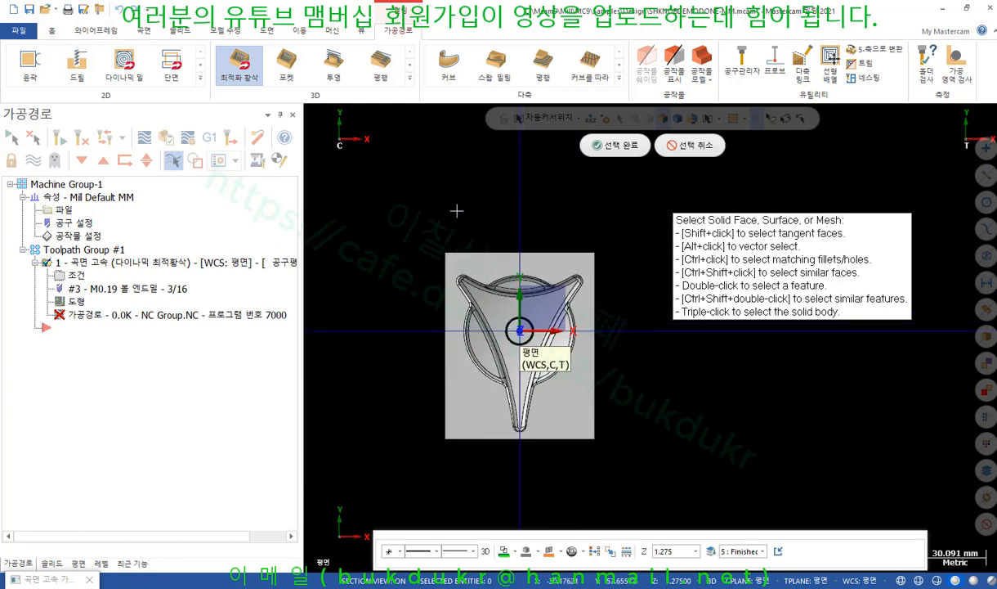
{"action": "scroll", "coordinate": [592, 341], "scroll_direction": "up", "scroll_amount": 3}
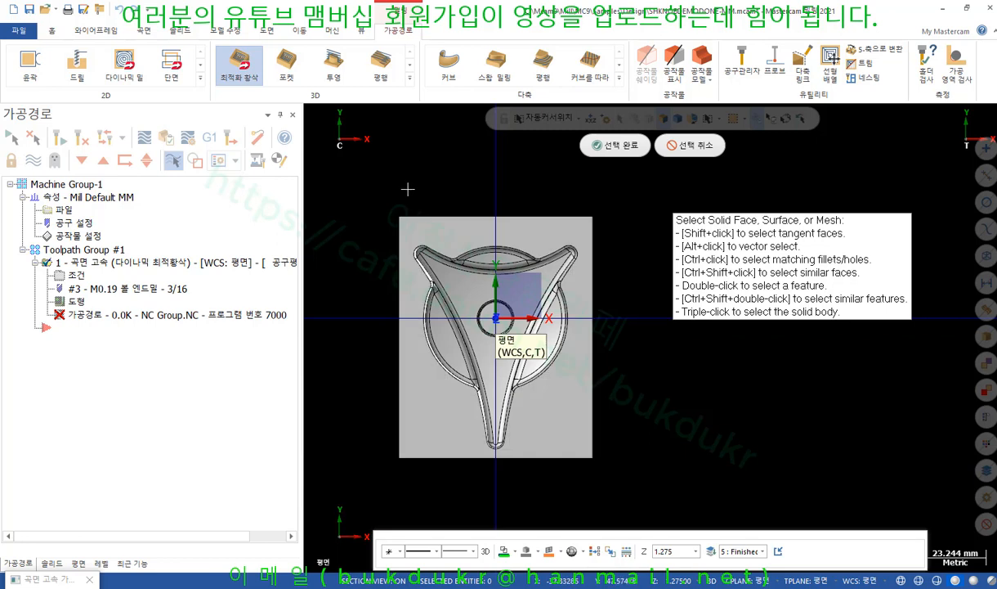
{"action": "left_click_drag", "start_coordinate": [403, 187], "coordinate": [562, 470]}
{"action": "scroll", "coordinate": [657, 435], "scroll_direction": "down", "scroll_amount": 1}
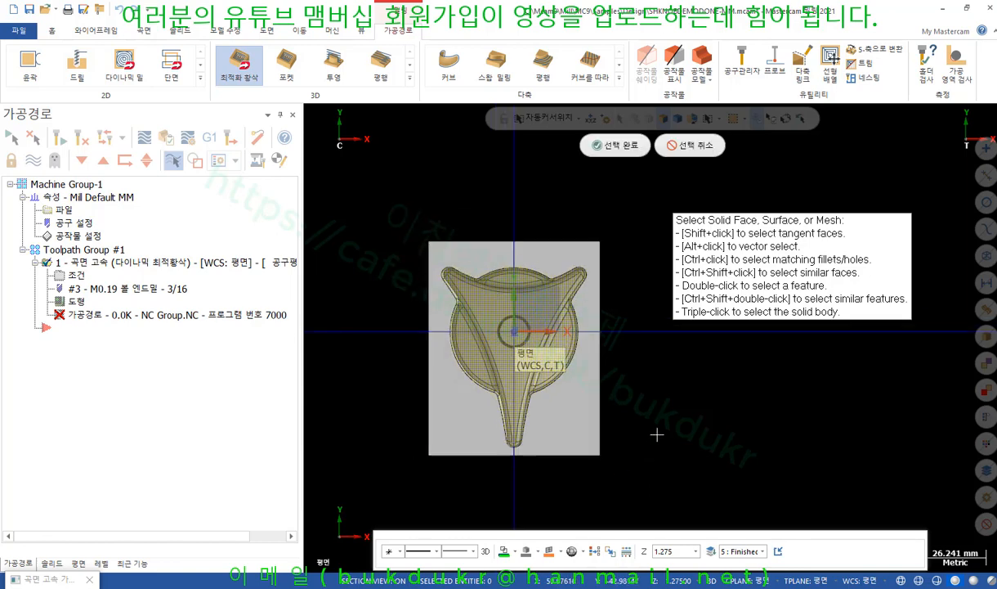
Check the selected cavity faces from several angles and accept them as the machining geometry.
{"action": "middle_click_drag", "start_coordinate": [657, 434], "coordinate": [653, 338]}
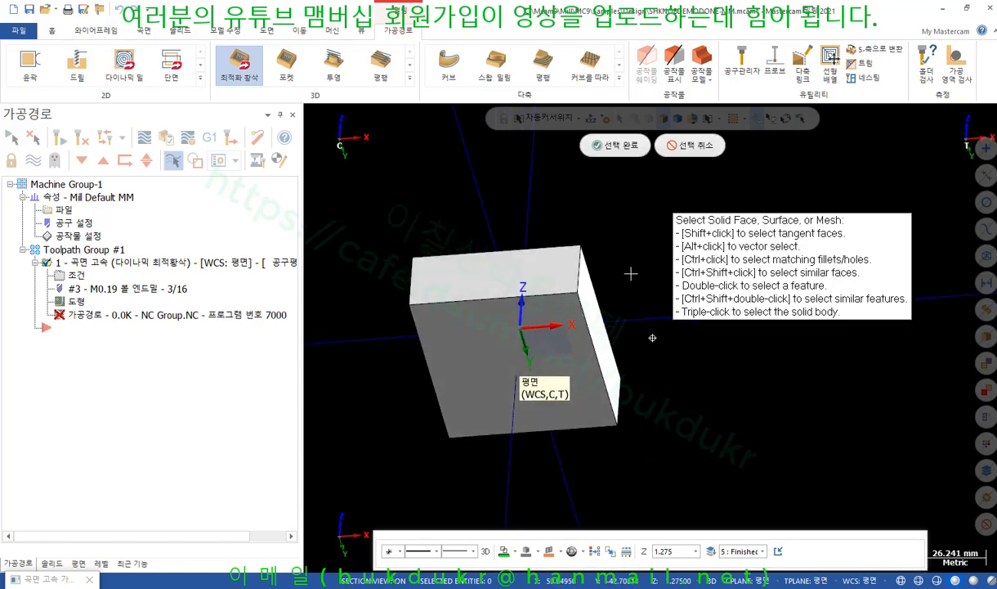
{"action": "middle_click_drag", "start_coordinate": [631, 273], "coordinate": [599, 394]}
{"action": "scroll", "coordinate": [655, 199], "scroll_direction": "up", "scroll_amount": 2}
{"action": "scroll", "coordinate": [518, 165], "scroll_direction": "down", "scroll_amount": 1}
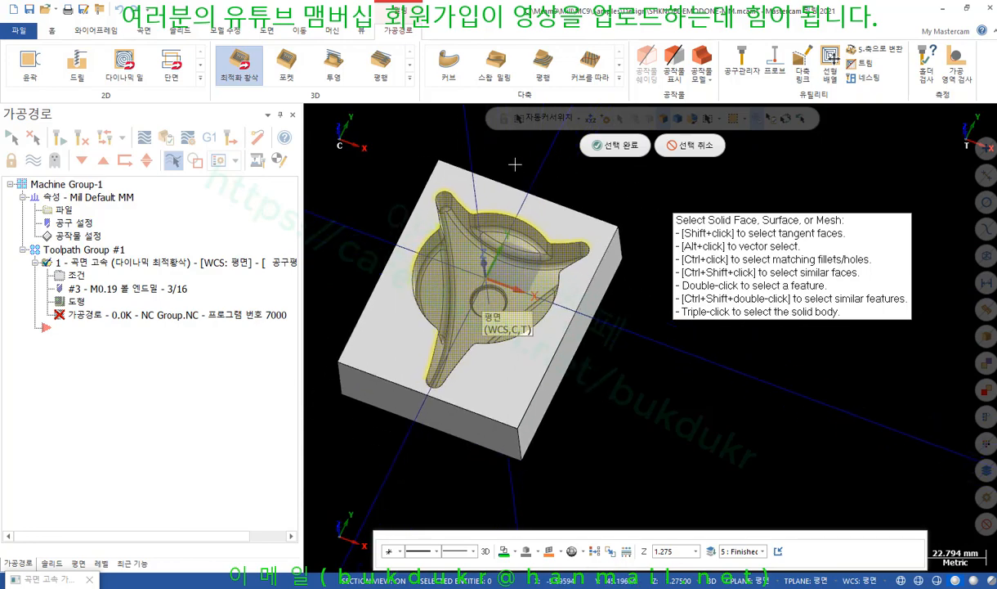
{"action": "middle_click_drag", "start_coordinate": [515, 165], "coordinate": [535, 146]}
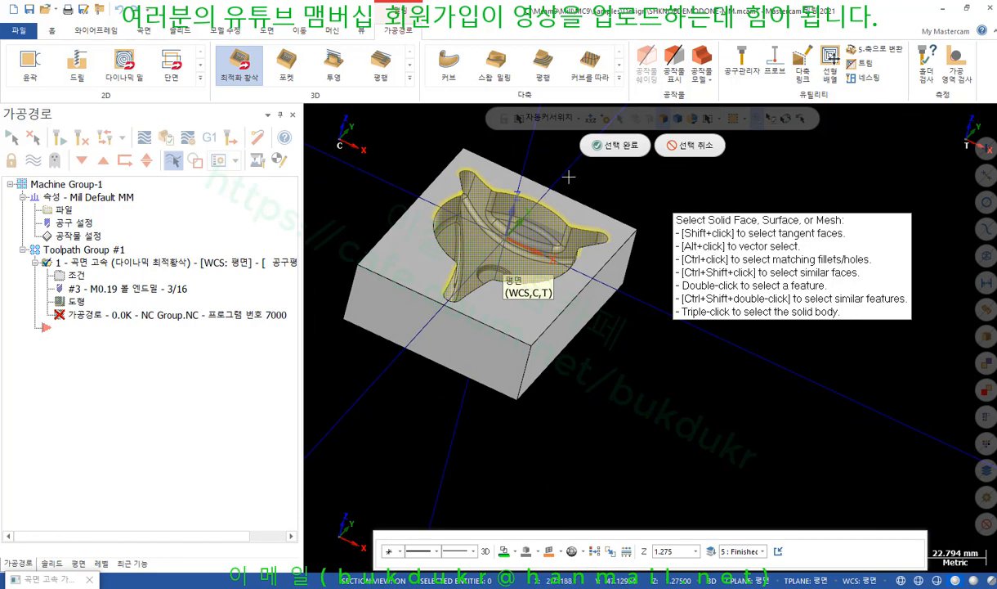
{"action": "scroll", "coordinate": [397, 181], "scroll_direction": "up", "scroll_amount": 2}
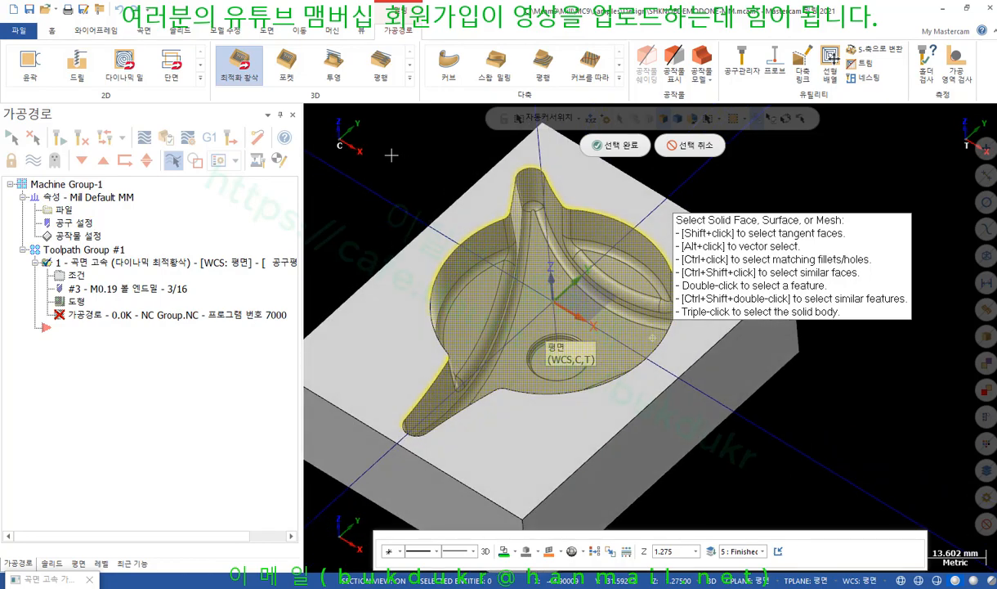
{"action": "scroll", "coordinate": [431, 172], "scroll_direction": "down", "scroll_amount": 1}
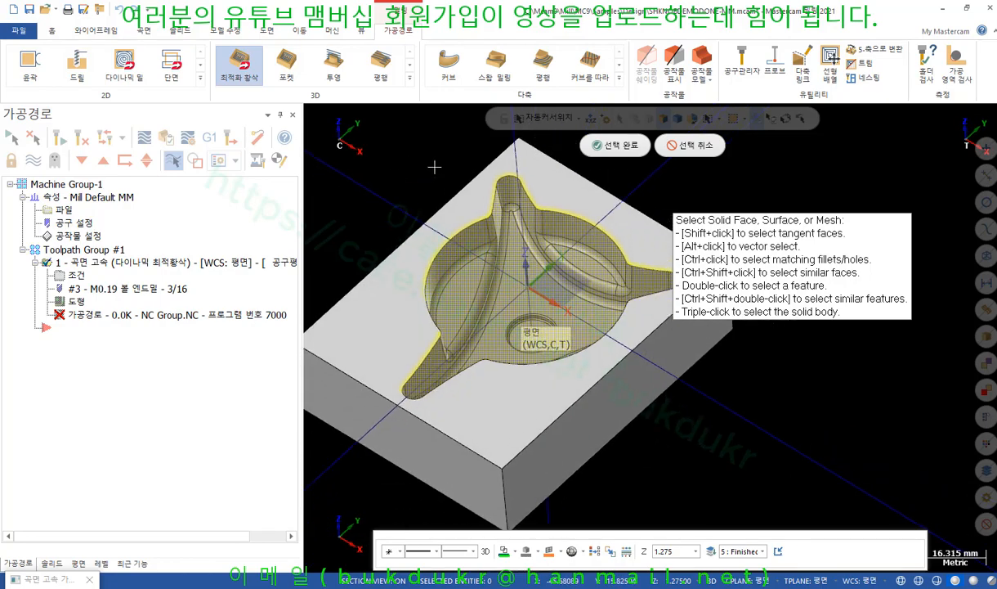
{"action": "mouse_move", "coordinate": [442, 151]}
{"action": "middle_mouse_down"}
{"action": "mouse_move", "coordinate": [385, 157]}
{"action": "mouse_move", "coordinate": [469, 144]}
{"action": "mouse_move", "coordinate": [431, 140]}
{"action": "mouse_move", "coordinate": [361, 163]}
{"action": "mouse_move", "coordinate": [372, 167]}
{"action": "mouse_move", "coordinate": [356, 157]}
{"action": "mouse_move", "coordinate": [385, 148]}
{"action": "mouse_move", "coordinate": [378, 173]}
{"action": "mouse_move", "coordinate": [401, 151]}
{"action": "mouse_move", "coordinate": [393, 145]}
{"action": "middle_mouse_up"}
{"action": "scroll", "coordinate": [399, 154], "scroll_direction": "up", "scroll_amount": 2}
{"action": "scroll", "coordinate": [466, 155], "scroll_direction": "down", "scroll_amount": 2}
{"action": "middle_click_drag", "start_coordinate": [467, 154], "coordinate": [421, 159]}
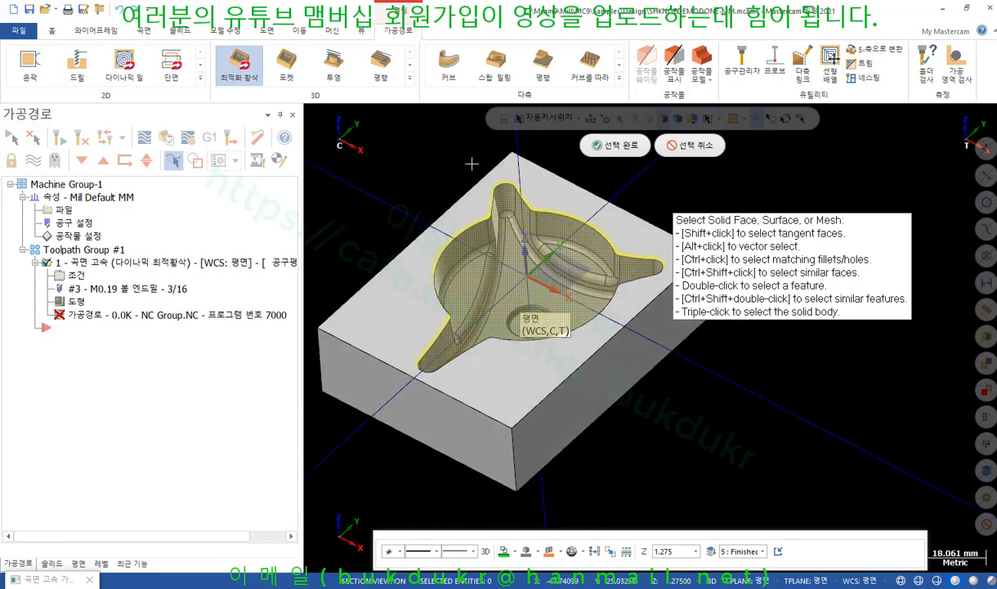
{"action": "left_click", "coordinate": [619, 146]}
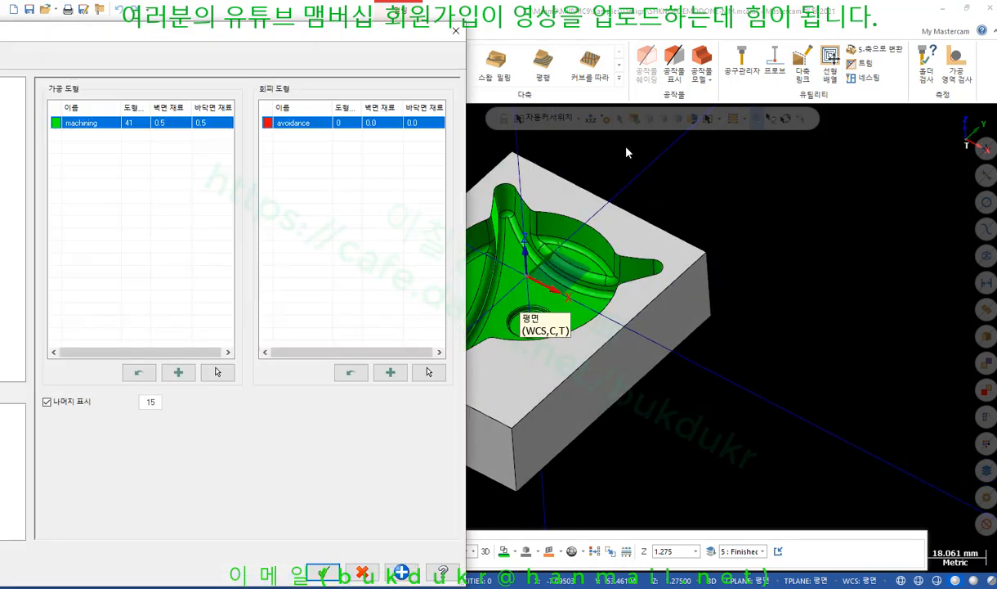
Assign the block's flat top face around the cavity to the avoidance geometry group.
{"action": "left_click_drag", "start_coordinate": [391, 46], "coordinate": [293, 43]}
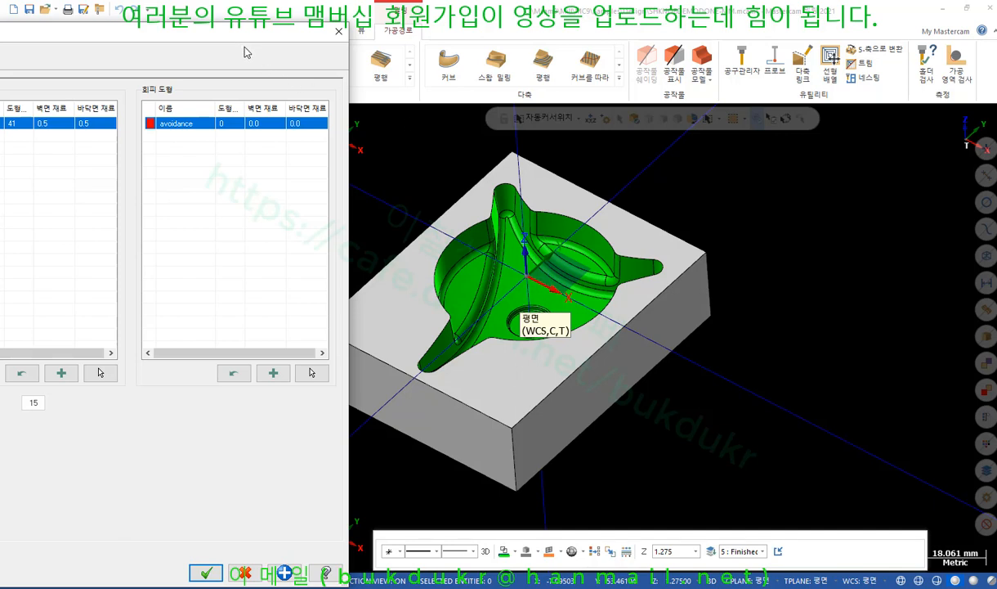
{"action": "left_click", "coordinate": [312, 373]}
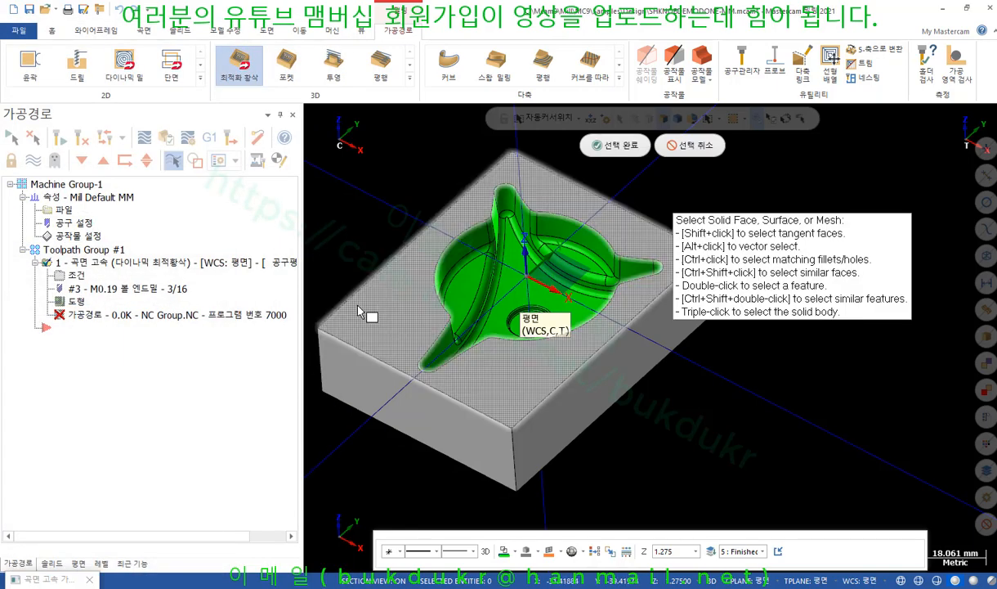
{"action": "left_click", "coordinate": [450, 342]}
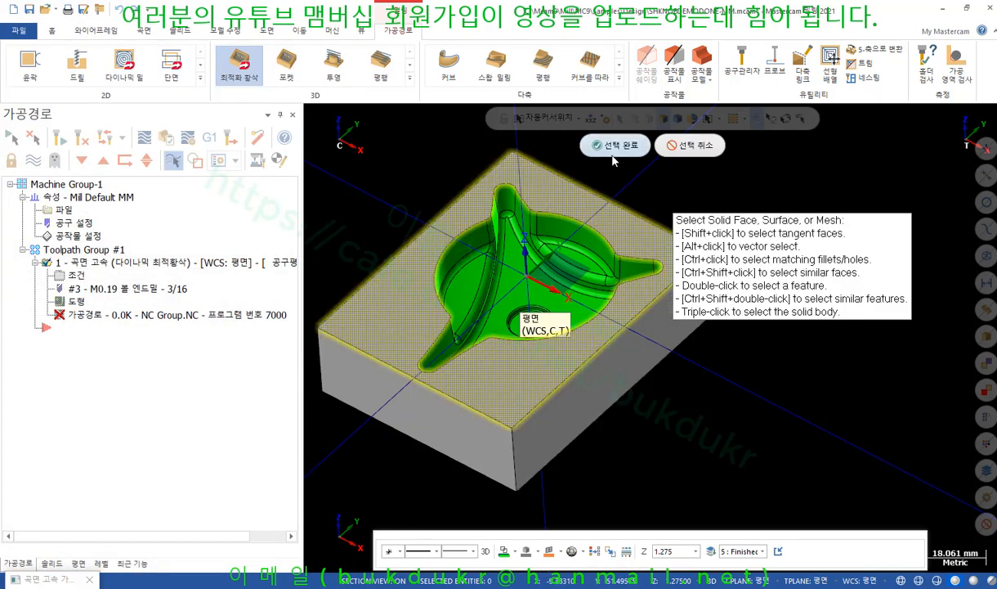
{"action": "left_click", "coordinate": [614, 145]}
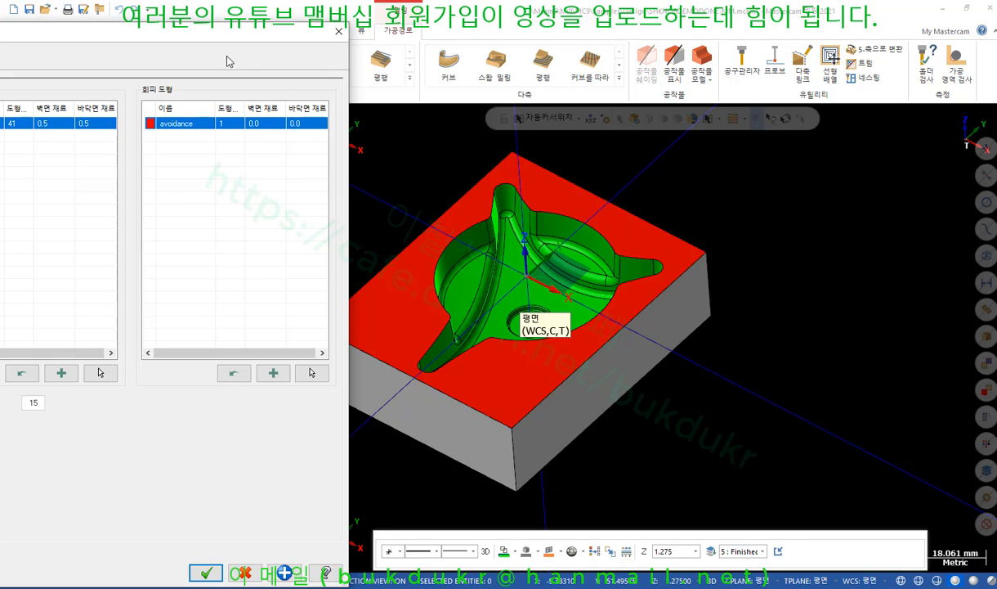
Configure the toolpath control (가공경로 제어) to include the silhouette boundary, cut 내부에서 밖으로, and use the 내측 tool position.
{"action": "left_click_drag", "start_coordinate": [214, 34], "coordinate": [841, 47]}
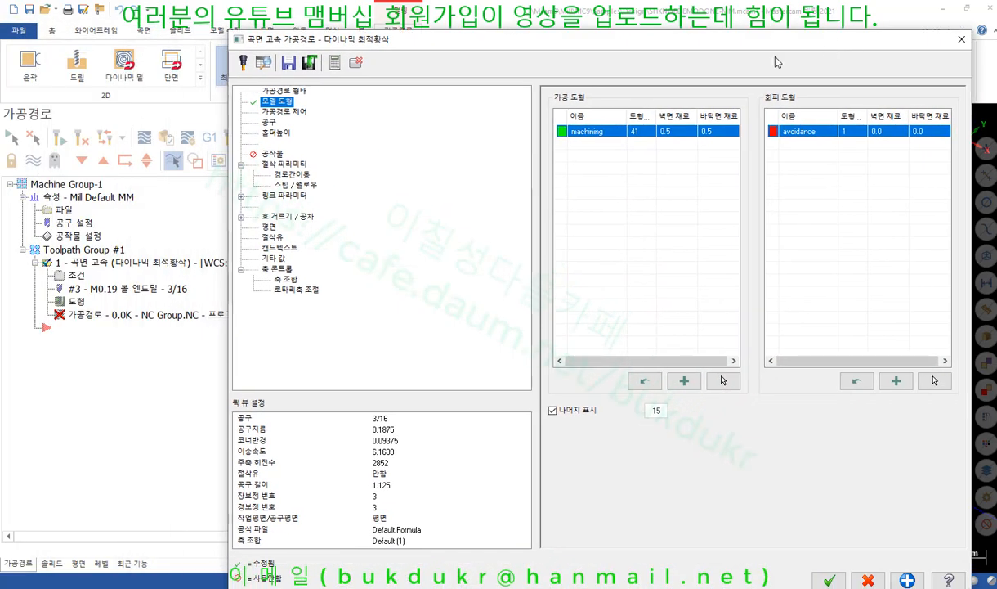
{"action": "left_click", "coordinate": [283, 112]}
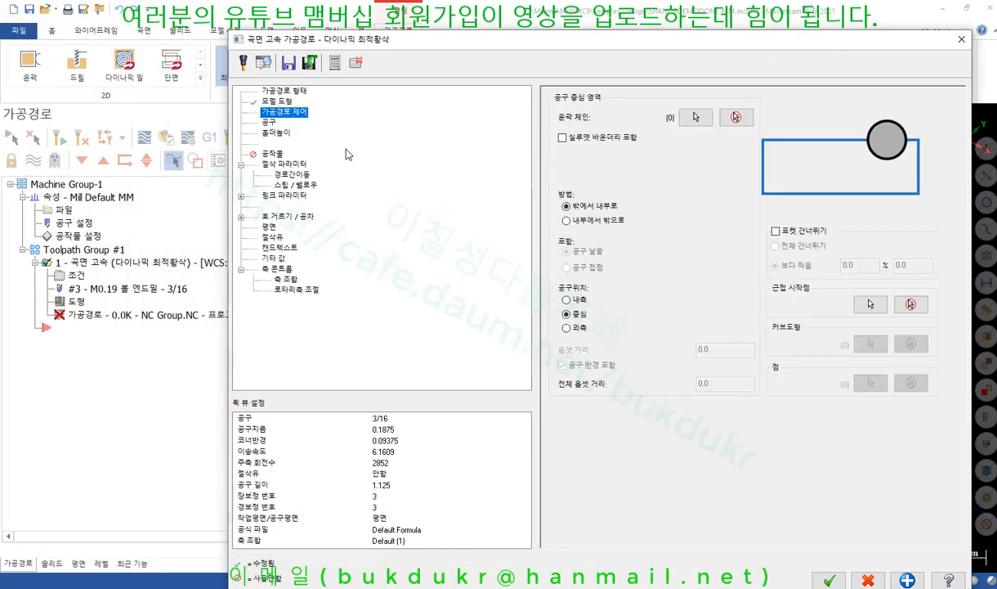
{"action": "left_click_drag", "start_coordinate": [883, 43], "coordinate": [324, 52]}
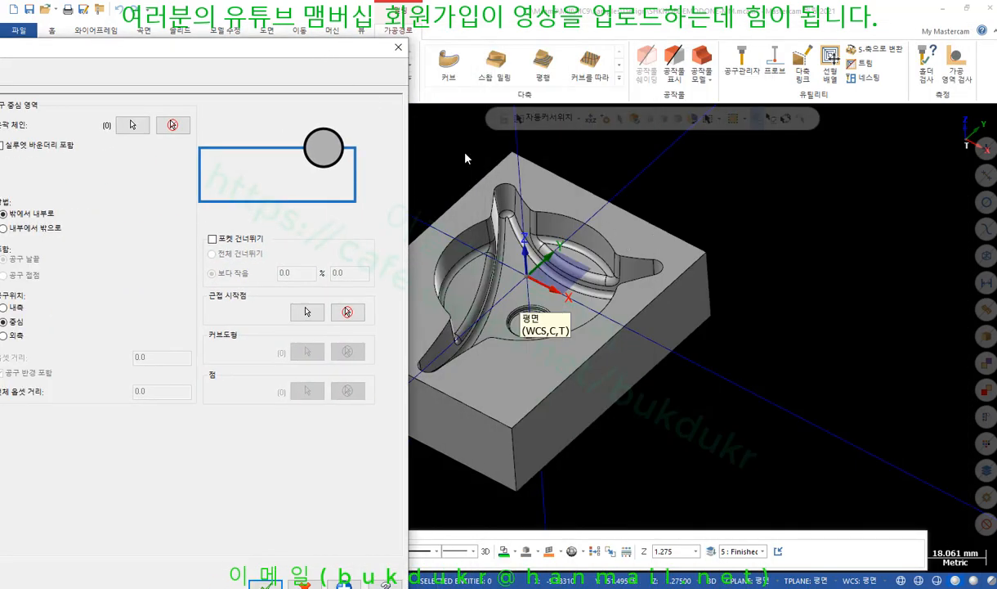
{"action": "left_click_drag", "start_coordinate": [244, 51], "coordinate": [502, 52]}
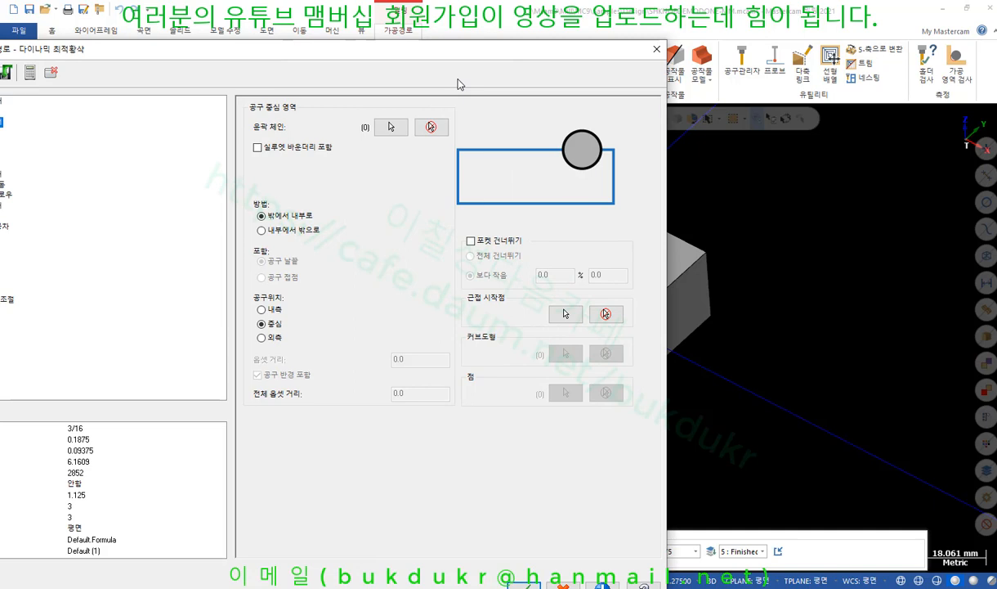
{"action": "left_click", "coordinate": [258, 147]}
{"action": "left_click_drag", "start_coordinate": [532, 56], "coordinate": [769, 57]}
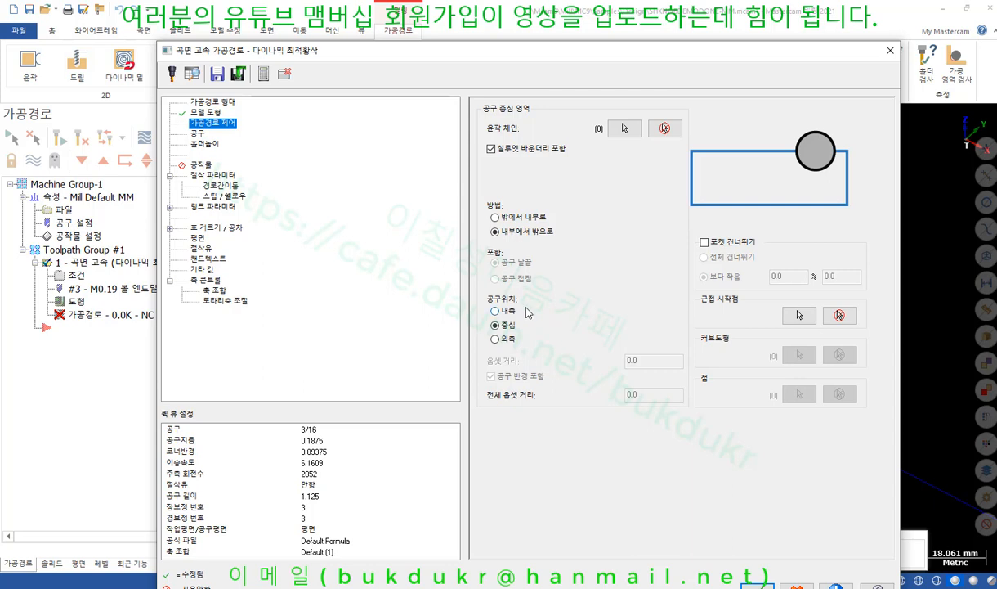
{"action": "left_click", "coordinate": [495, 311]}
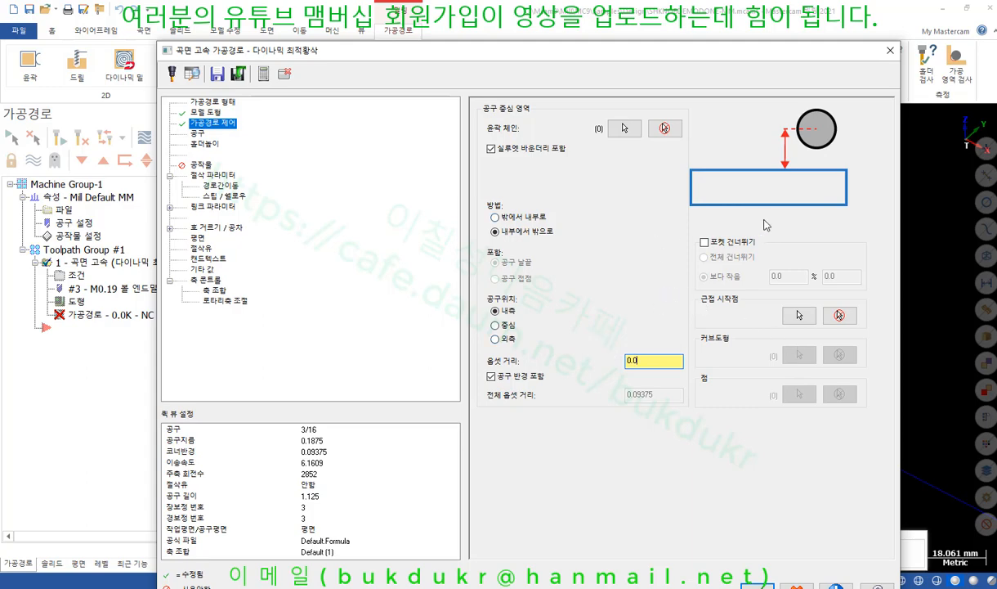
Enable pocket skipping (포켓 건너뛰기) by size (보다 작음) and try to take the limit from the cavity-floor hole's arc diameter (원호의 지름).
{"action": "left_click_drag", "start_coordinate": [838, 55], "coordinate": [383, 37]}
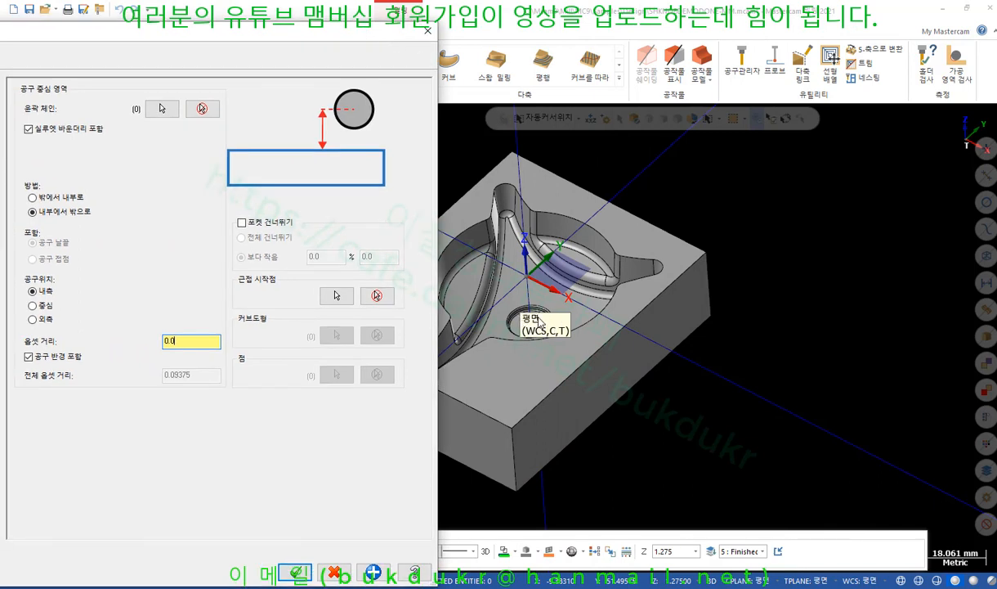
{"action": "left_click", "coordinate": [242, 221]}
{"action": "left_click", "coordinate": [370, 257]}
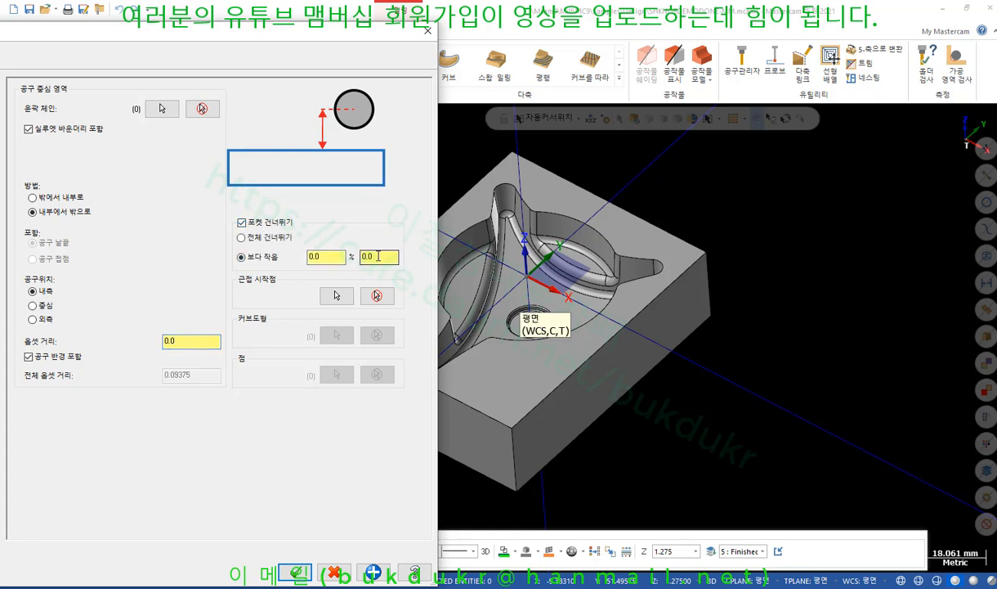
{"action": "right_click", "coordinate": [378, 259]}
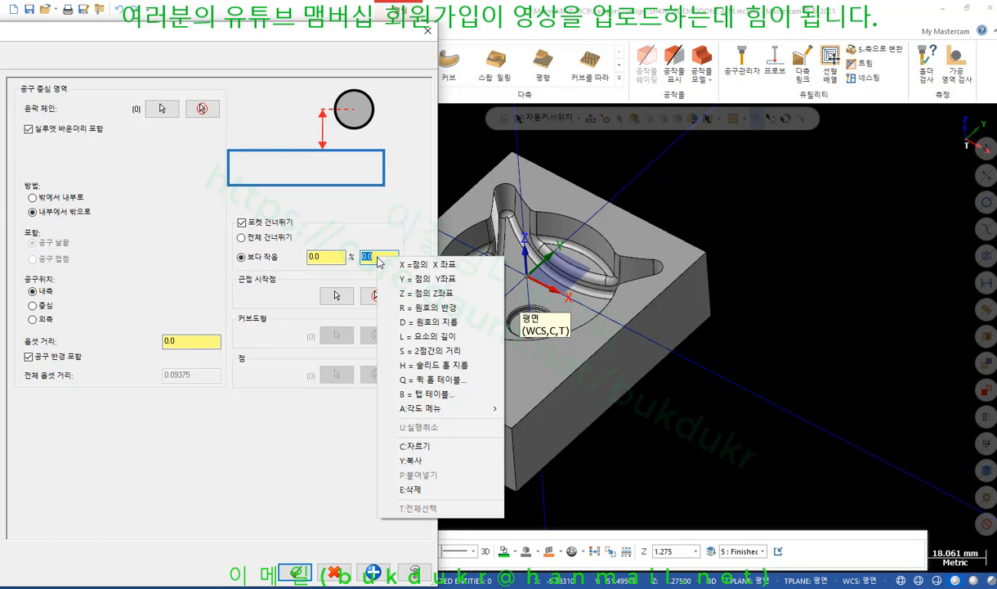
{"action": "left_click", "coordinate": [426, 323]}
{"action": "scroll", "coordinate": [523, 319], "scroll_direction": "up", "scroll_amount": 8}
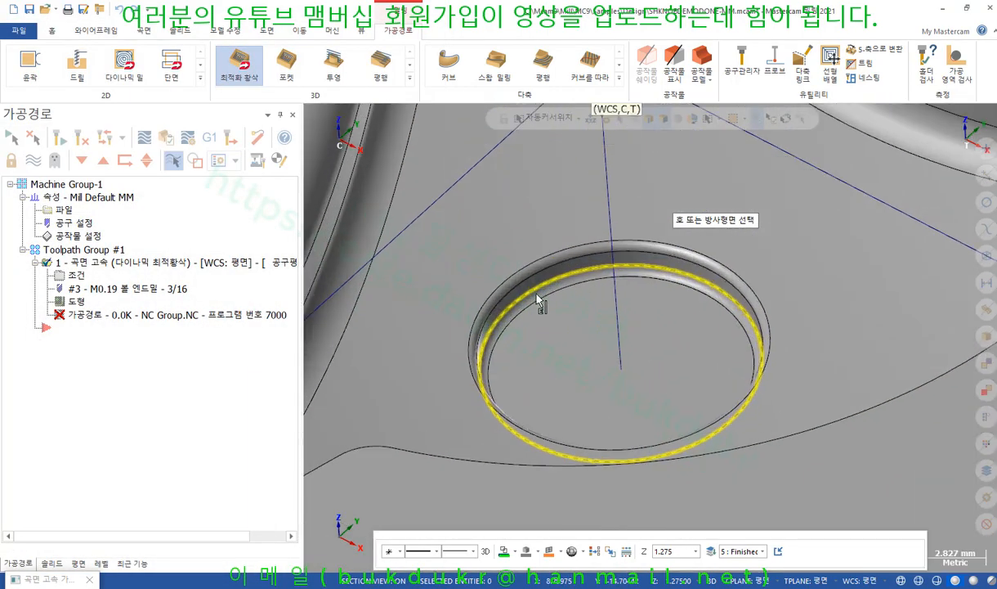
{"action": "left_click", "coordinate": [554, 265]}
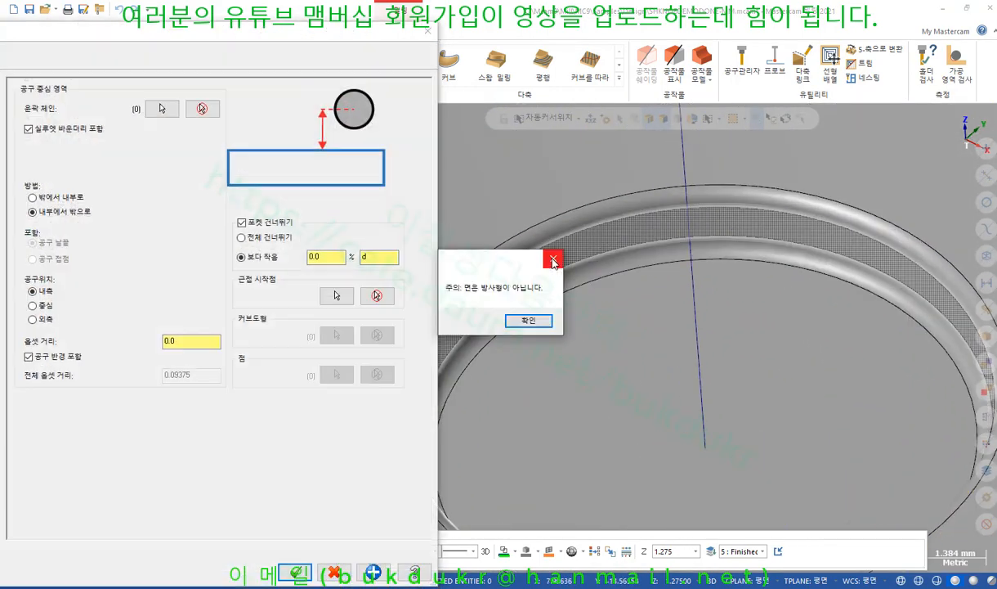
{"action": "left_click", "coordinate": [531, 320]}
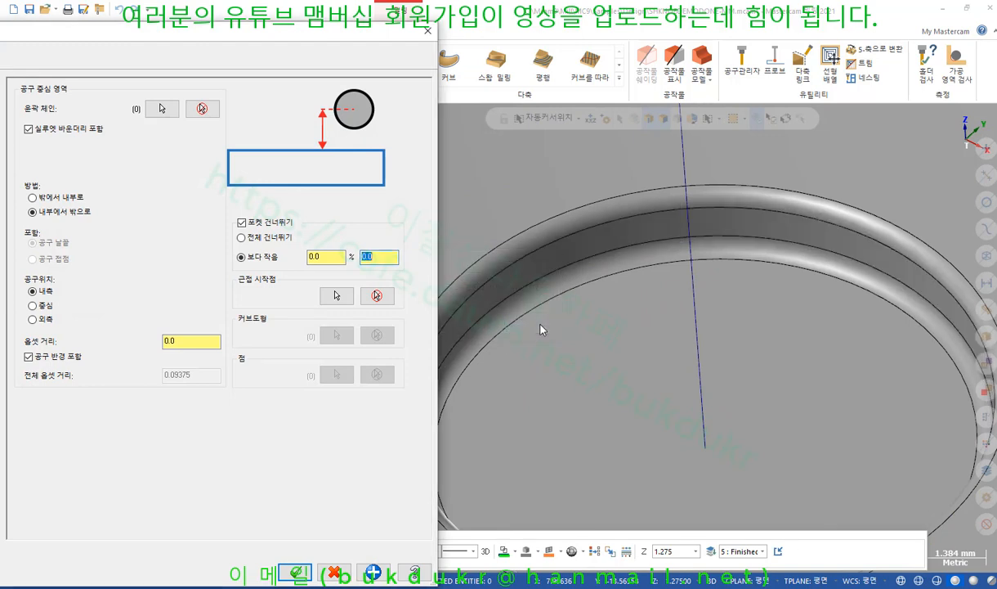
Set the pocket-skipping size limit from the arc diameter of a smaller circular edge of the cavity-floor hole.
{"action": "right_click", "coordinate": [370, 259]}
{"action": "left_click", "coordinate": [404, 309]}
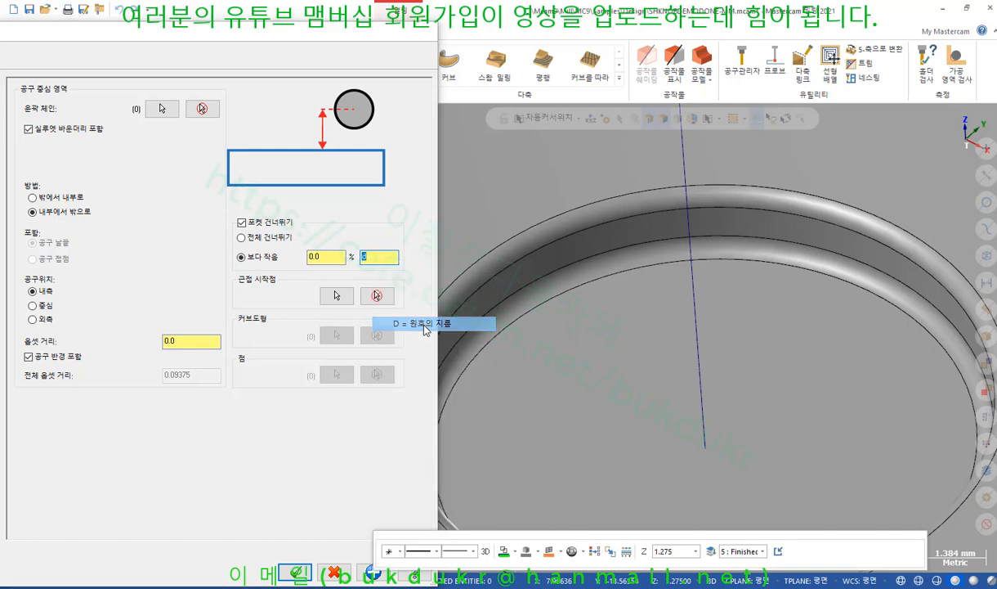
{"action": "left_click", "coordinate": [539, 253]}
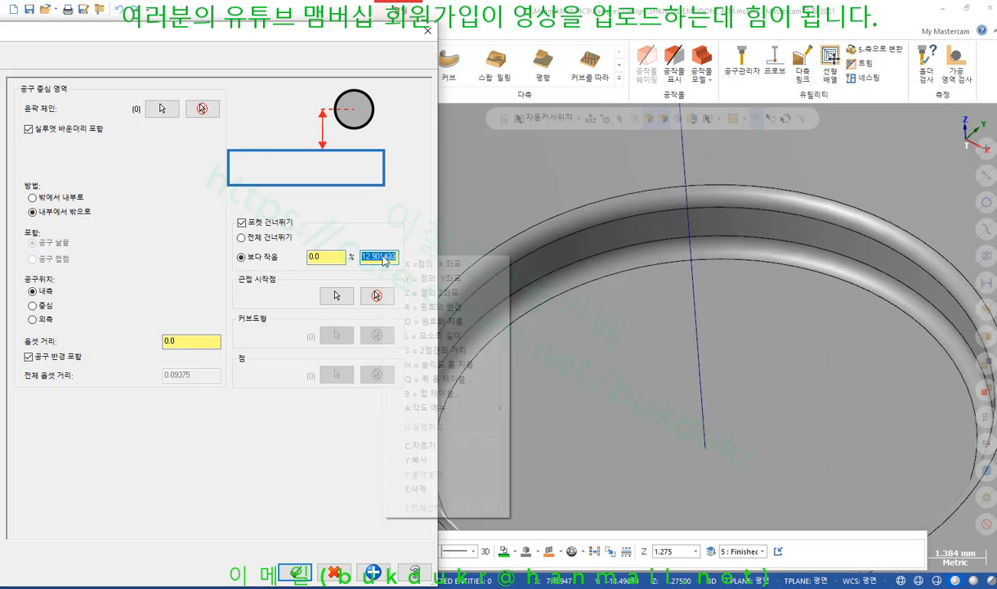
Set the pocket-skipping size limit to 13.609498 by picking the arc diameter of the hole's larger circular edge.
{"action": "right_click", "coordinate": [382, 255]}
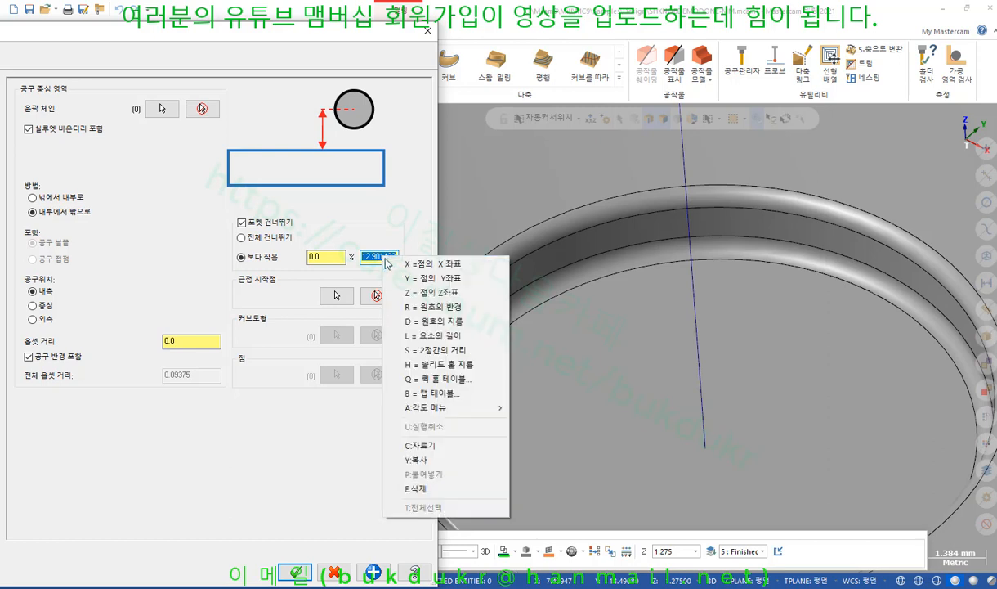
{"action": "left_click", "coordinate": [417, 321]}
{"action": "left_click", "coordinate": [502, 255]}
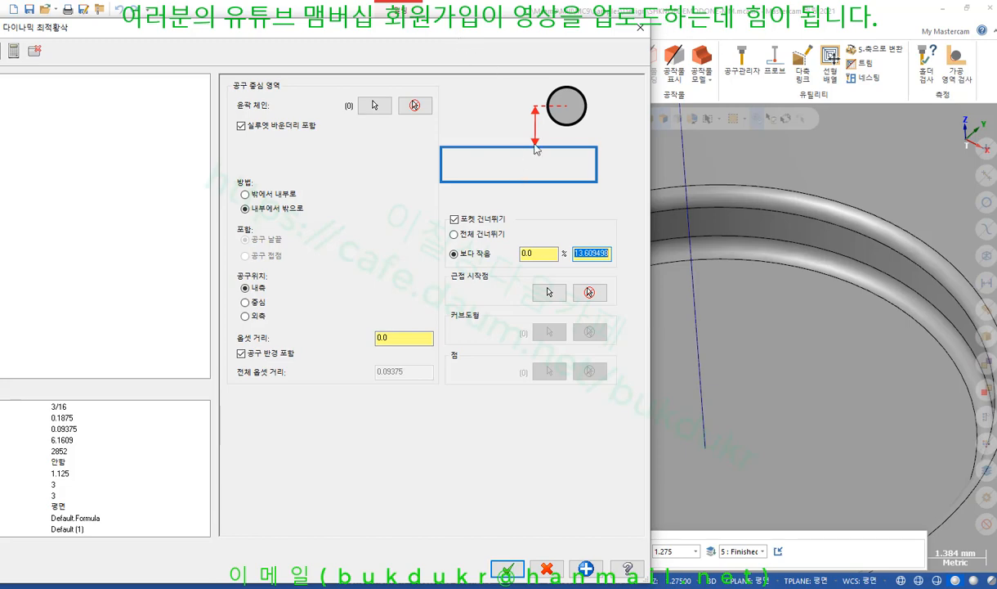
Open the tool library from the toolpath's 공구 page and filter its bull-nose end mills to a diameter of 10.
{"action": "left_click_drag", "start_coordinate": [352, 32], "coordinate": [634, 59]}
{"action": "left_click", "coordinate": [218, 131]}
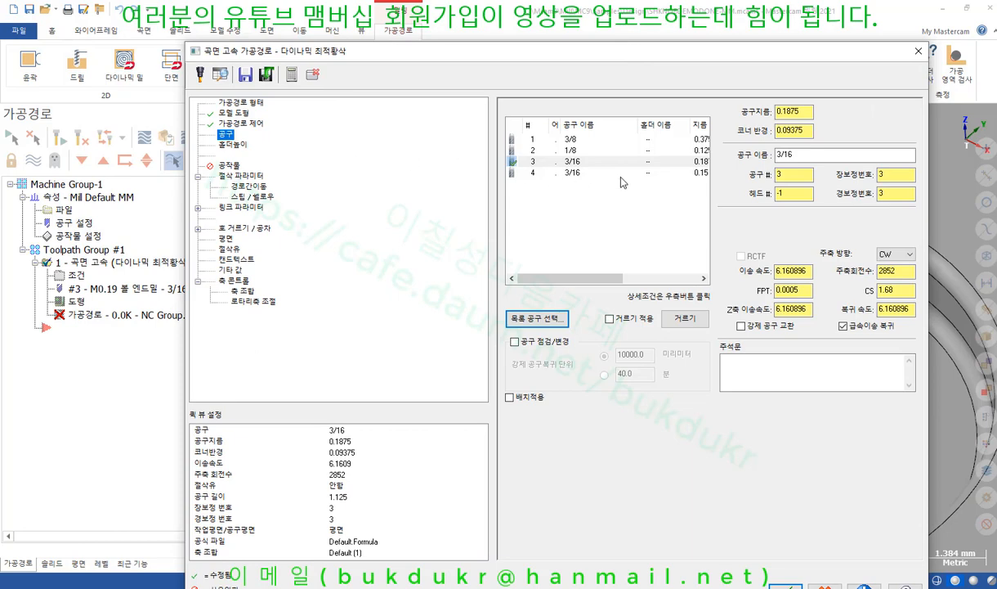
{"action": "left_click", "coordinate": [524, 317]}
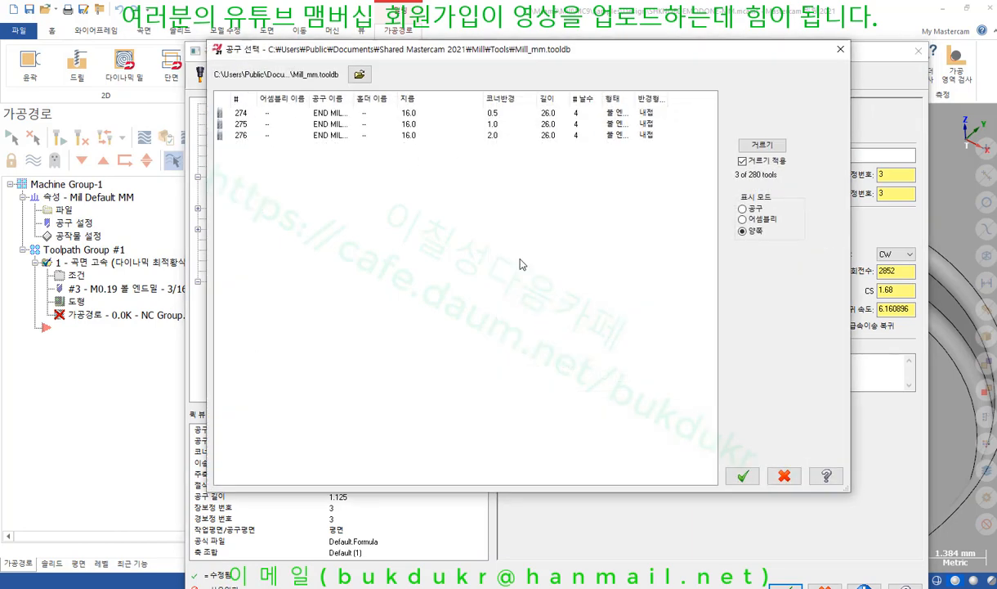
{"action": "left_click", "coordinate": [756, 145]}
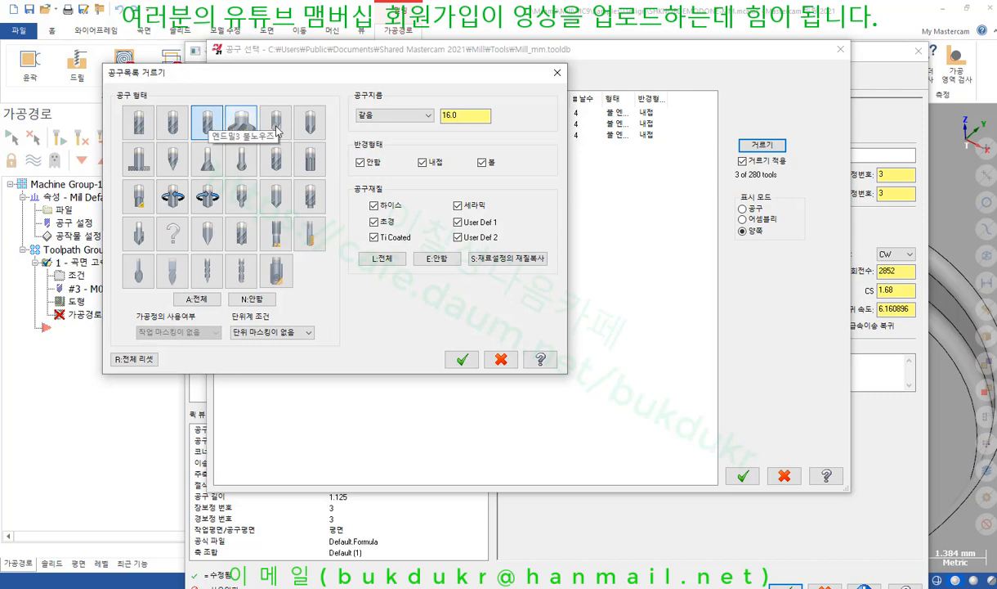
{"action": "left_click_drag", "start_coordinate": [467, 116], "coordinate": [410, 119]}
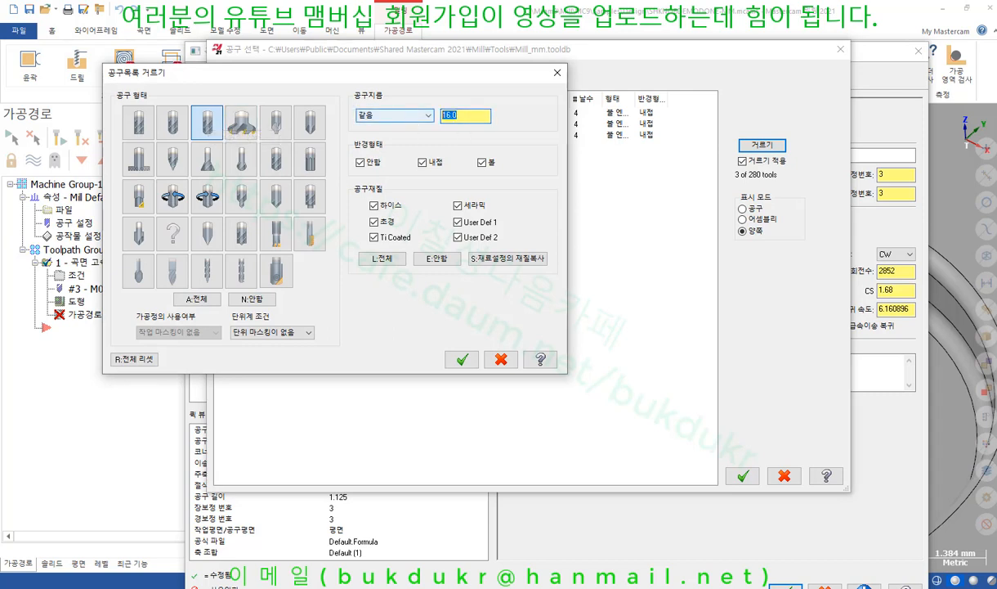
{"action": "type", "text": "10"}
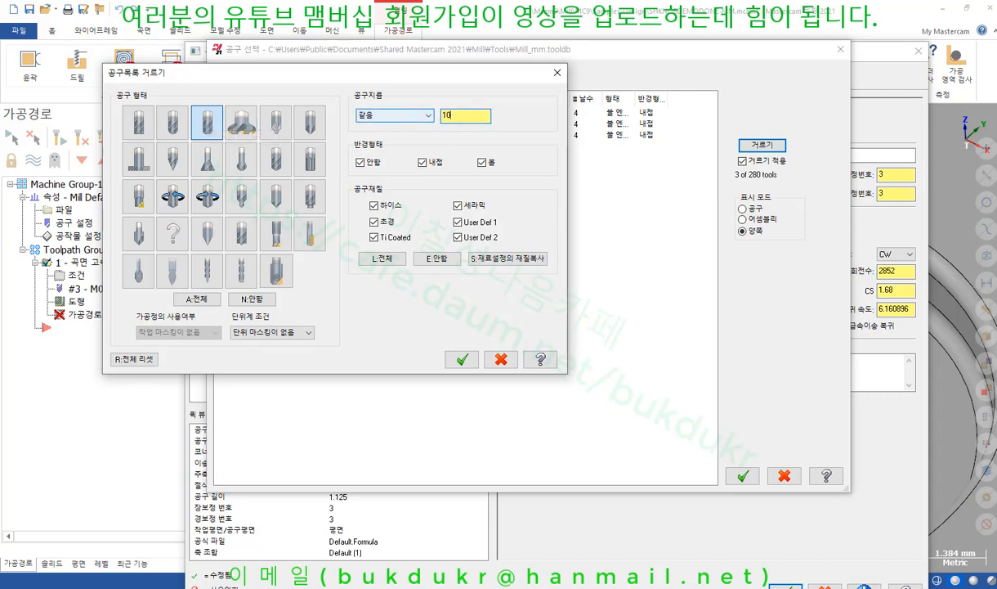
{"action": "left_click", "coordinate": [462, 361]}
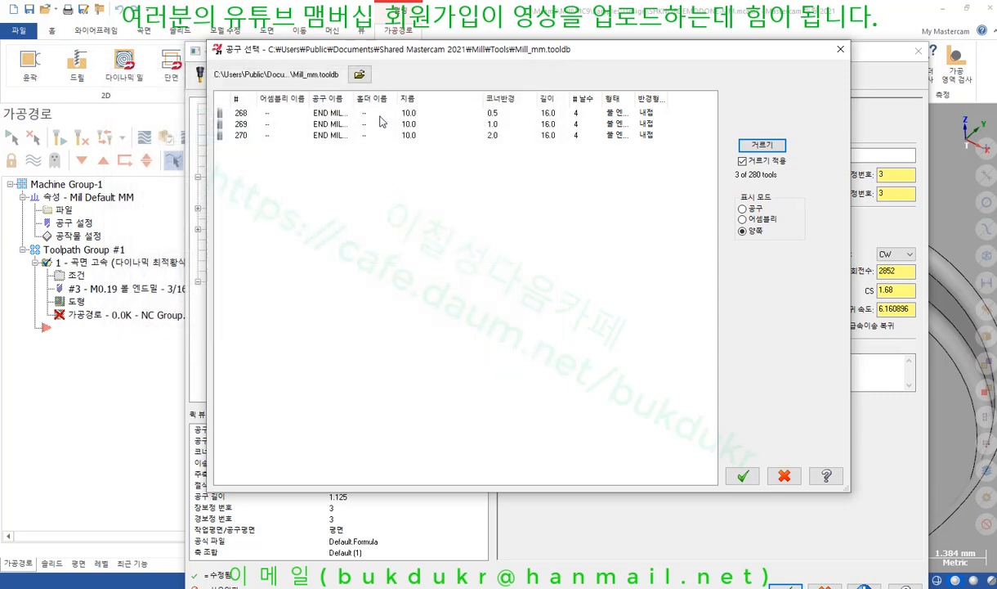
Add the 10 mm bull-nose end mill with a 1.0 corner radius to the toolpath and narrow the tool list's holder name column.
{"action": "left_click", "coordinate": [463, 124]}
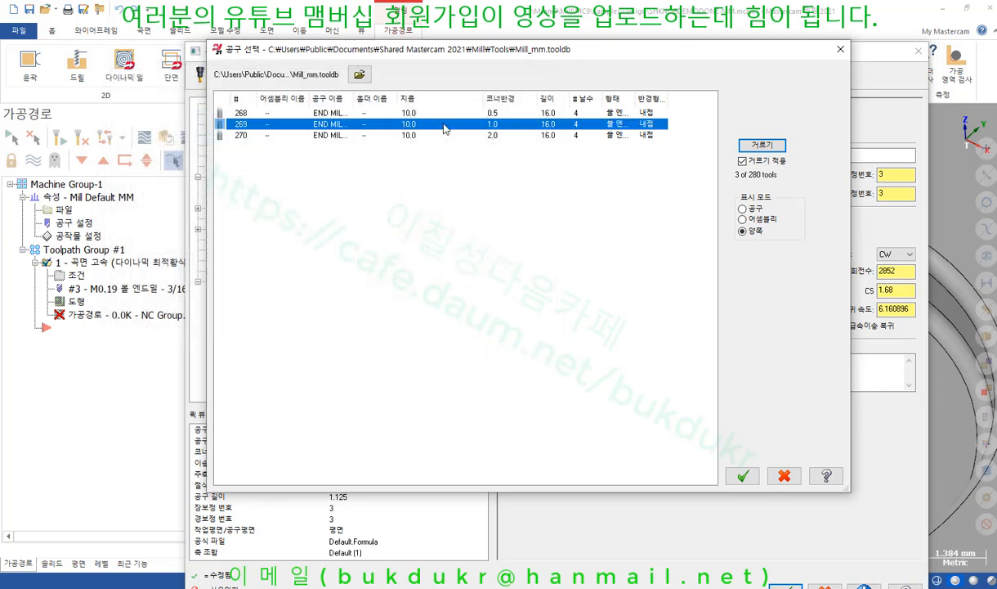
{"action": "double_click", "coordinate": [411, 125]}
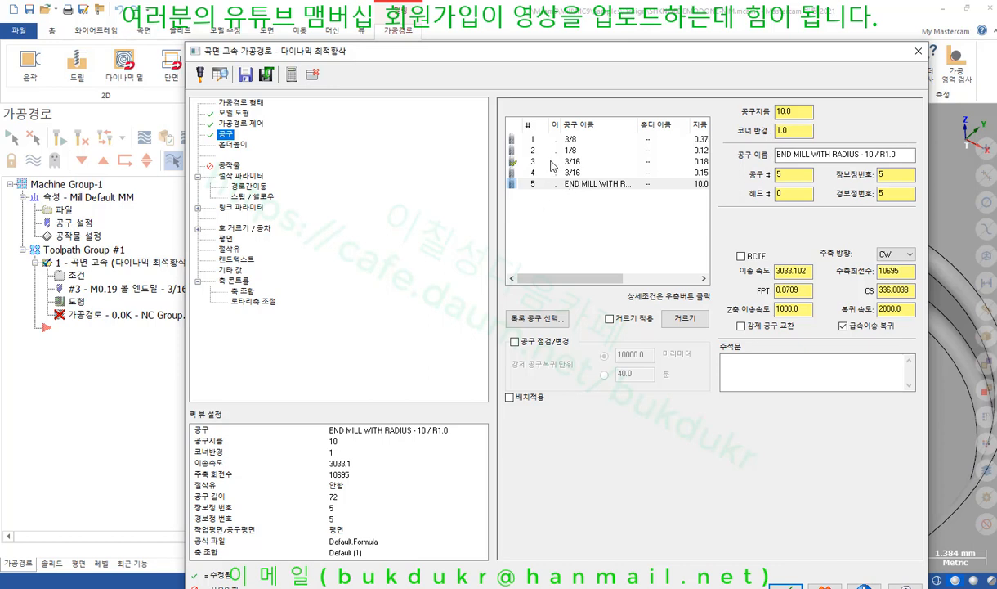
{"action": "left_click_drag", "start_coordinate": [638, 124], "coordinate": [604, 124]}
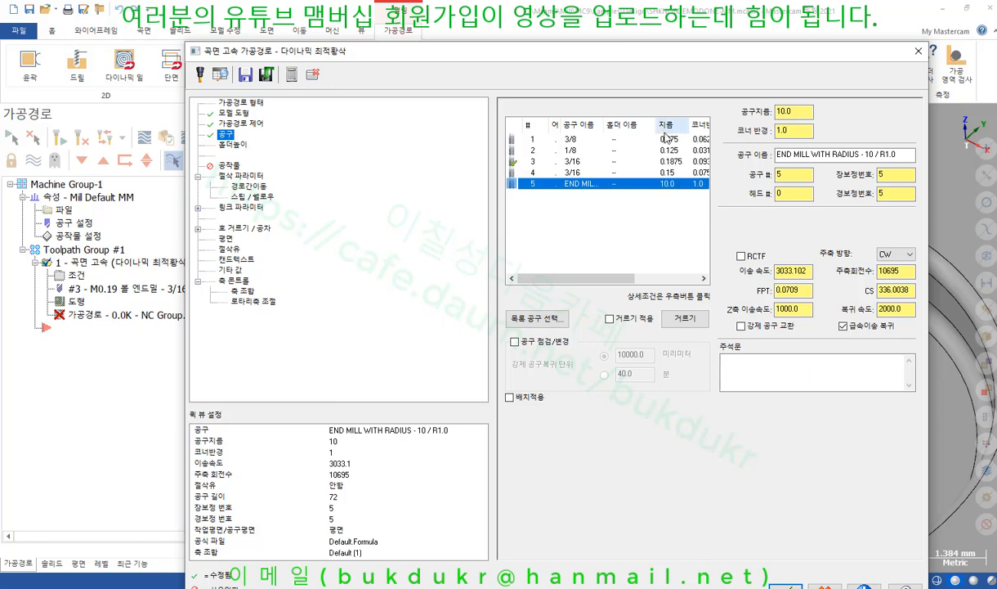
Delete the 3/8, 1/8 and both 3/16 tools from the tool list, allowing removal of the one in use.
{"action": "left_click", "coordinate": [567, 140]}
{"action": "key", "text": "Delete"}
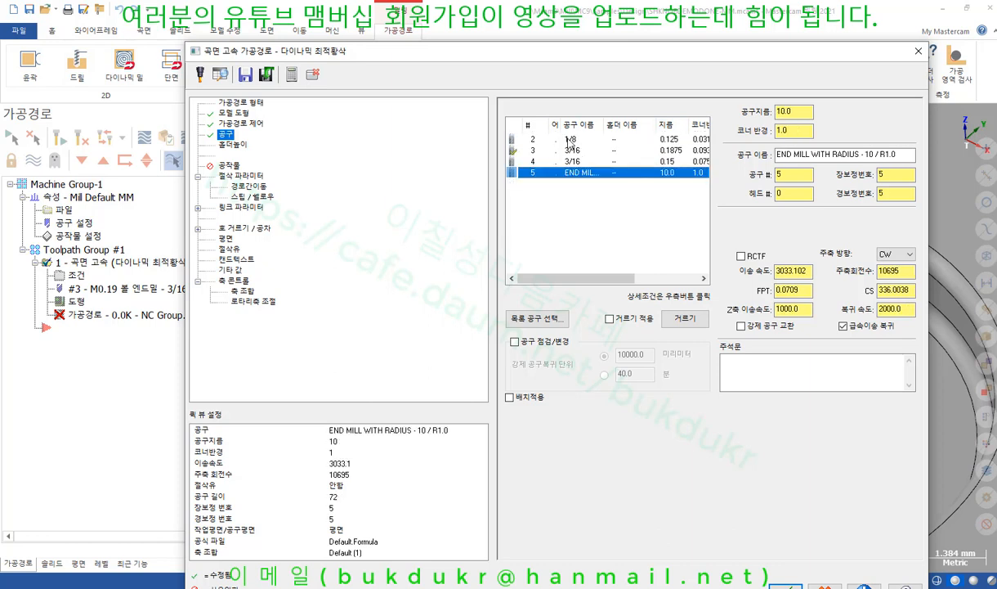
{"action": "left_click", "coordinate": [572, 142]}
{"action": "key", "text": "Delete"}
{"action": "left_click", "coordinate": [573, 143]}
{"action": "key", "text": "Delete"}
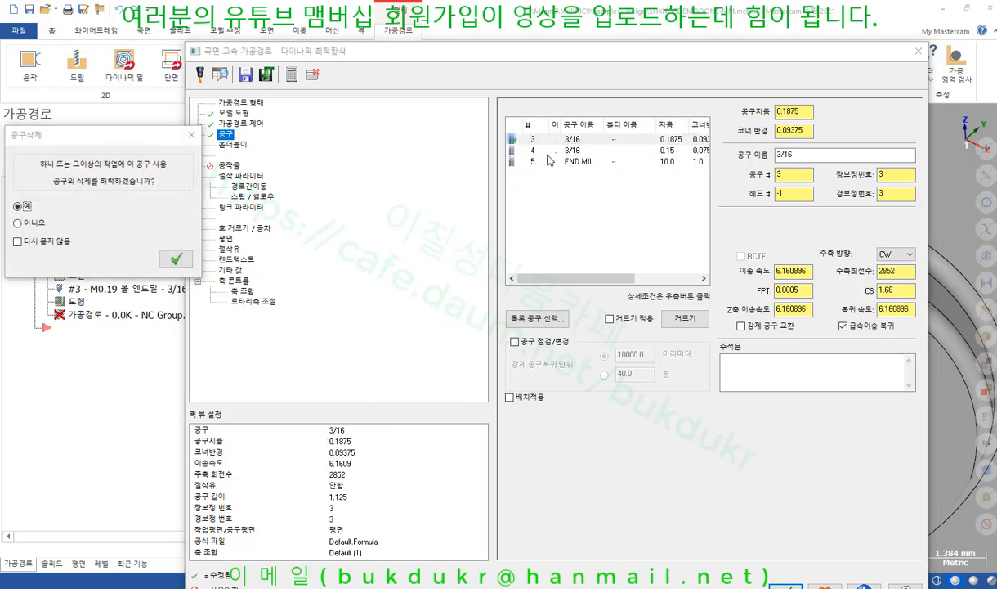
{"action": "left_click", "coordinate": [178, 260]}
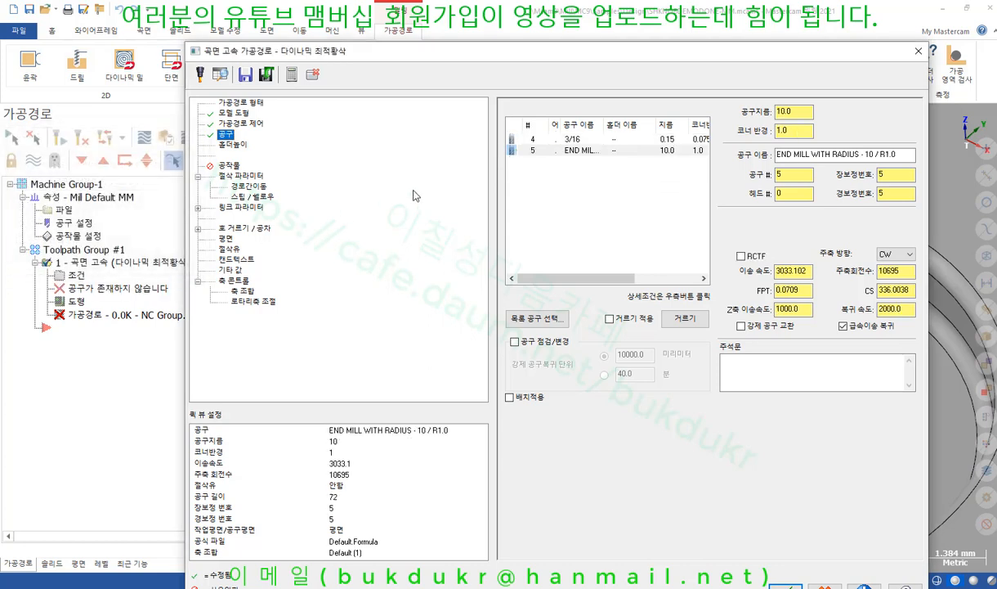
{"action": "left_click", "coordinate": [562, 142]}
{"action": "key", "text": "Delete"}
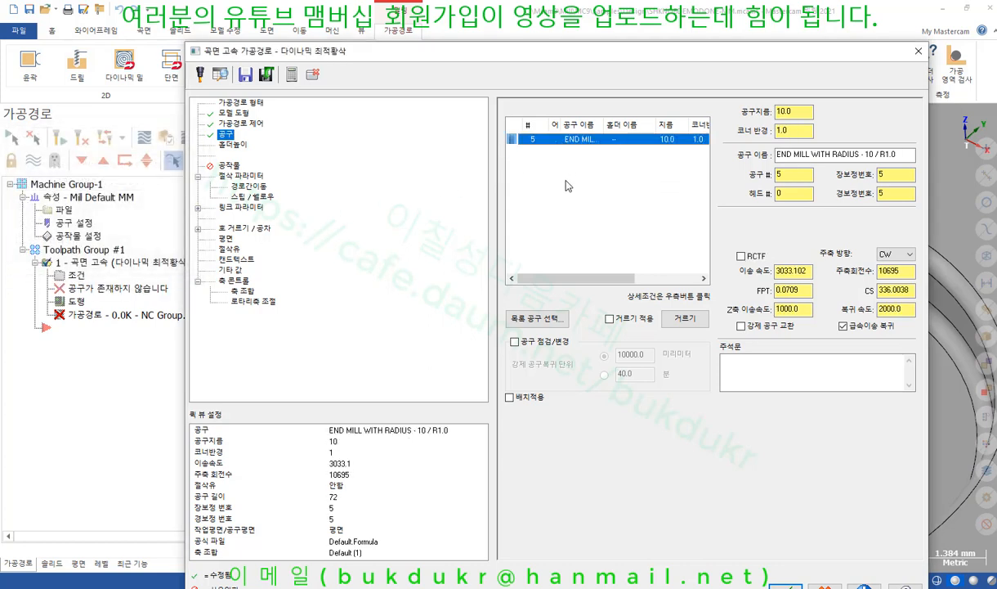
Set the 10 mm end mill's tool number and its length and diameter offset numbers to 1.
{"action": "left_click", "coordinate": [566, 180]}
{"action": "left_click", "coordinate": [575, 142]}
{"action": "double_click", "coordinate": [778, 175]}
{"action": "type", "text": "1"}
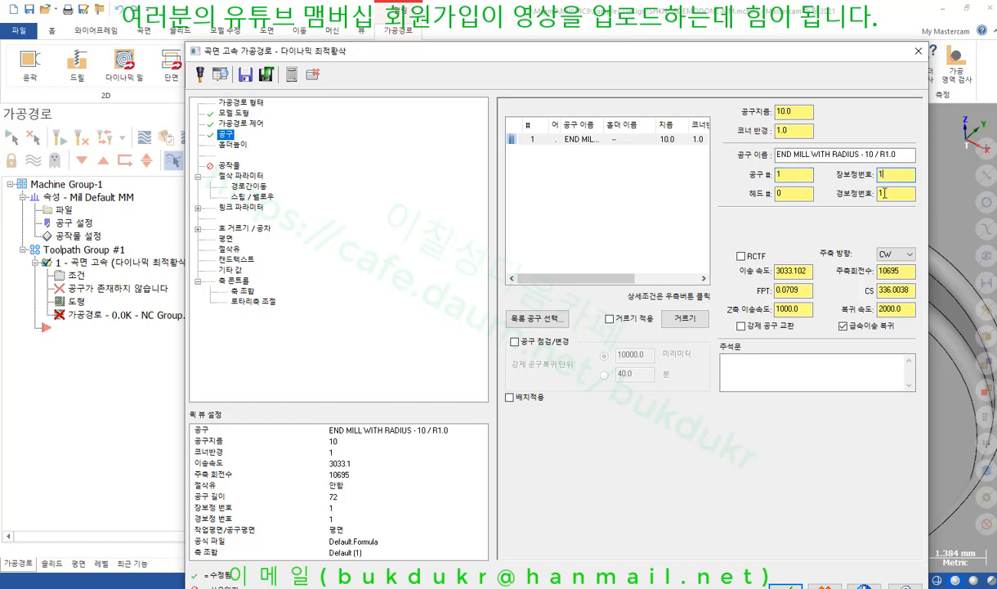
{"action": "left_click", "coordinate": [895, 195]}
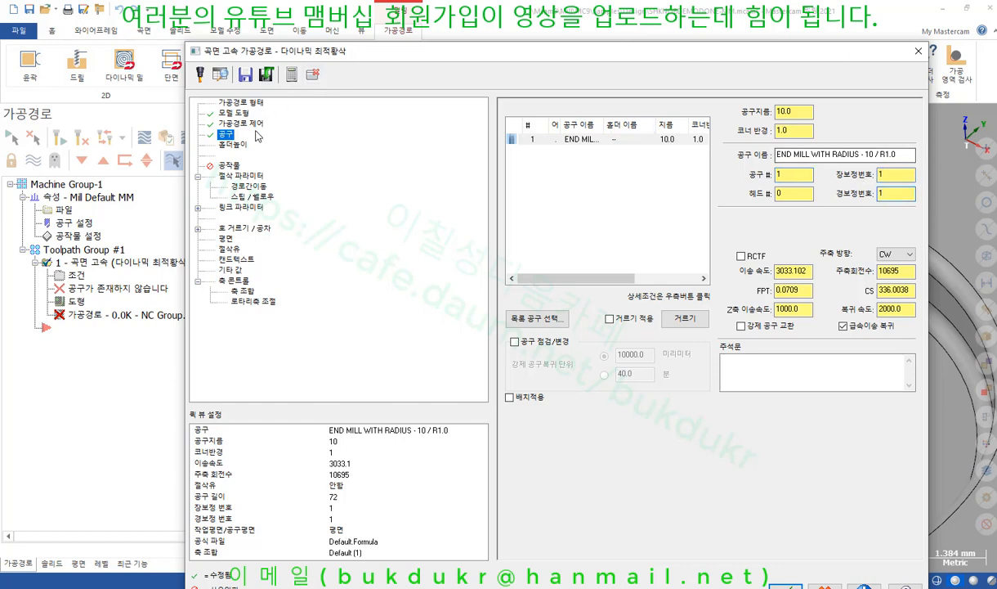
In the 절삭 파라미터, use 하향 as cutting method, 깊이로 for step-up optimization and 재질기준 for step-down optimization.
{"action": "left_click", "coordinate": [238, 147]}
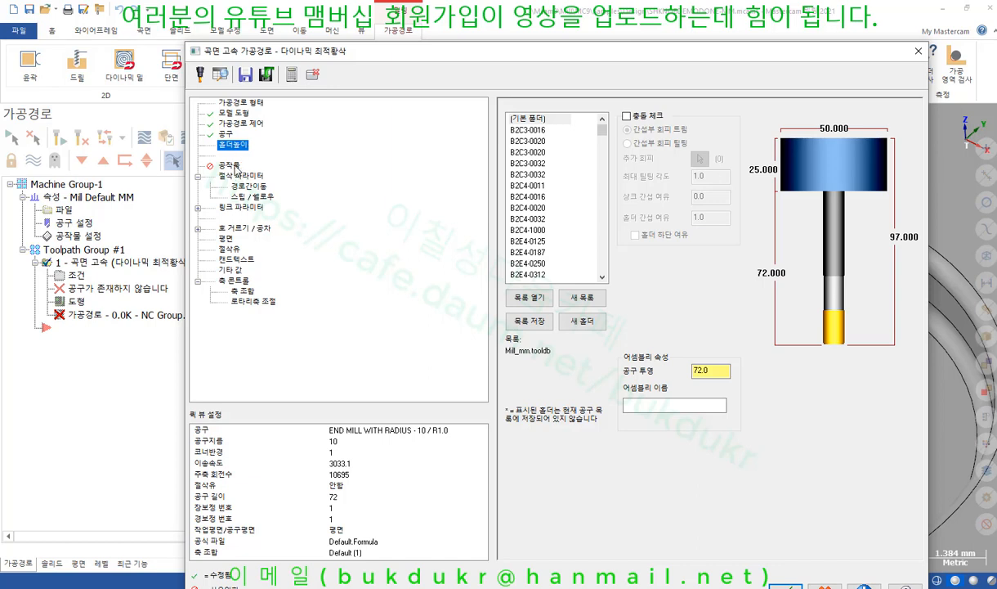
{"action": "left_click", "coordinate": [238, 176]}
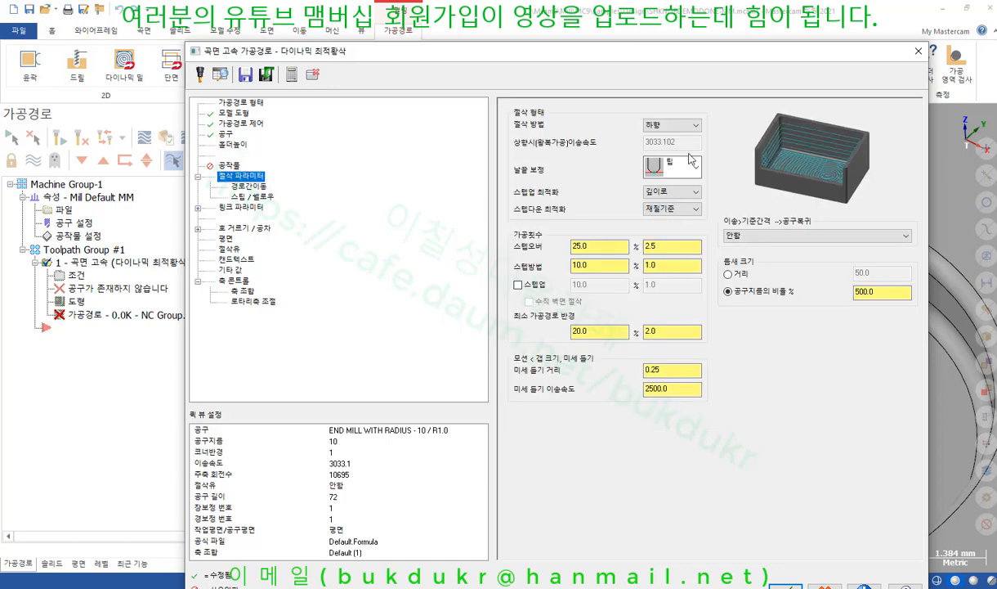
{"action": "left_click", "coordinate": [672, 124]}
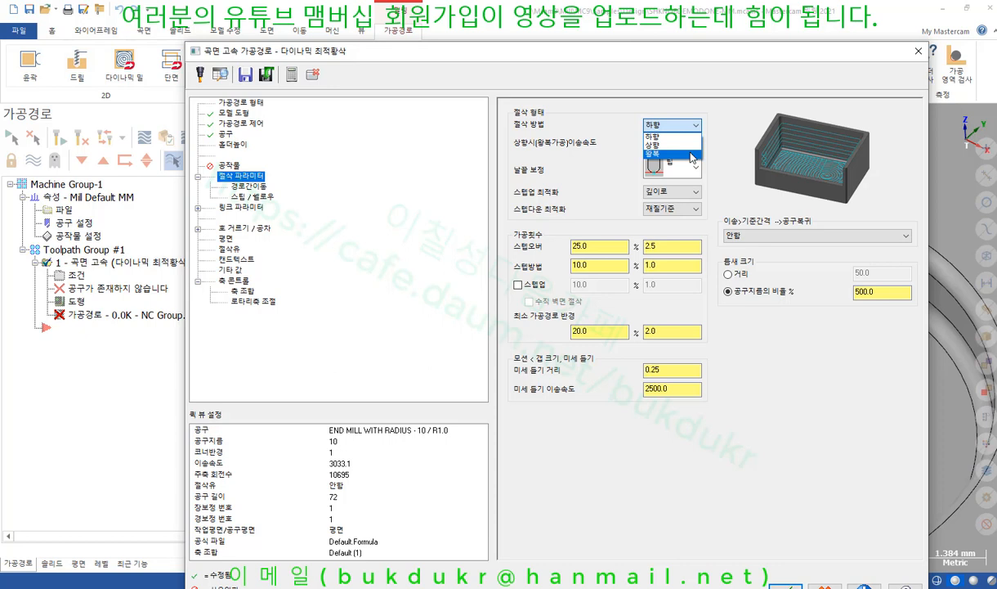
{"action": "left_click", "coordinate": [674, 137]}
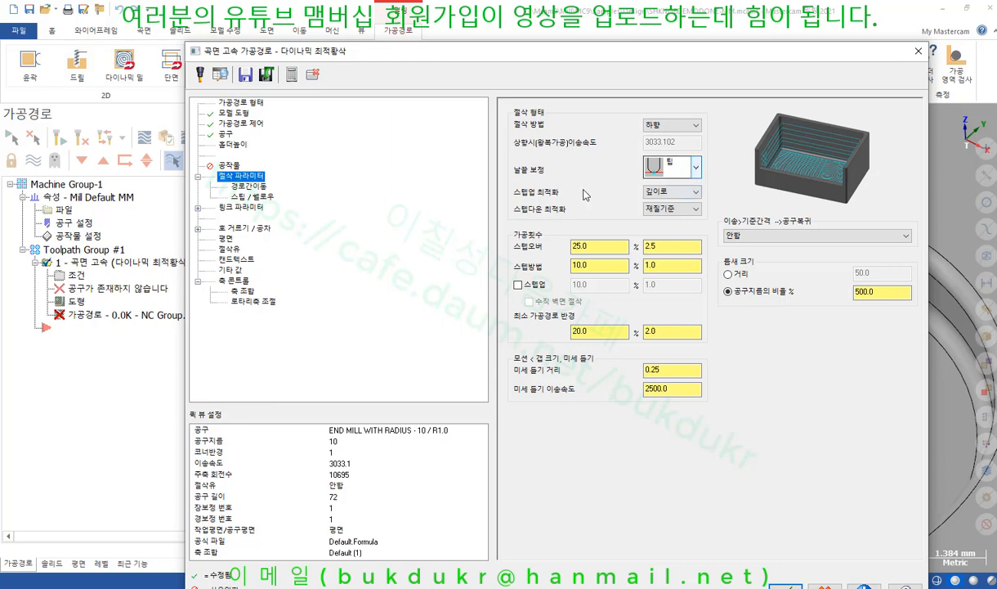
{"action": "left_click", "coordinate": [697, 193]}
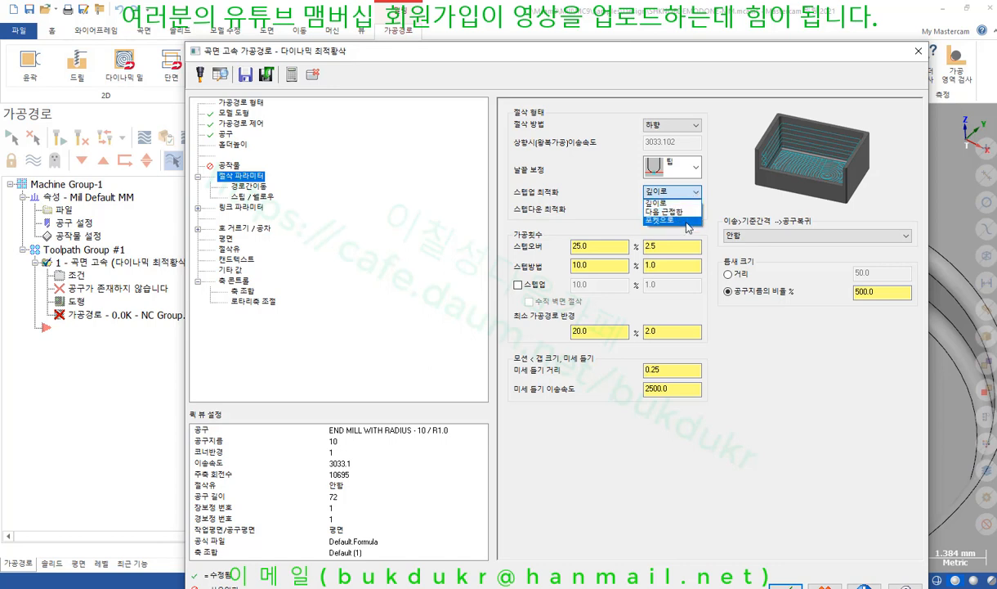
{"action": "left_click", "coordinate": [687, 204]}
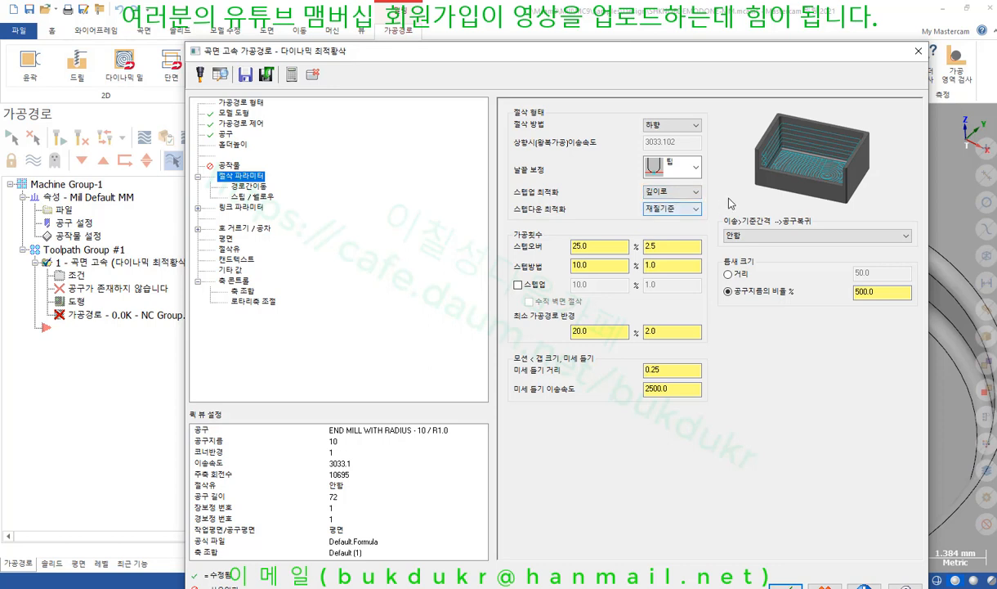
{"action": "left_click", "coordinate": [693, 211]}
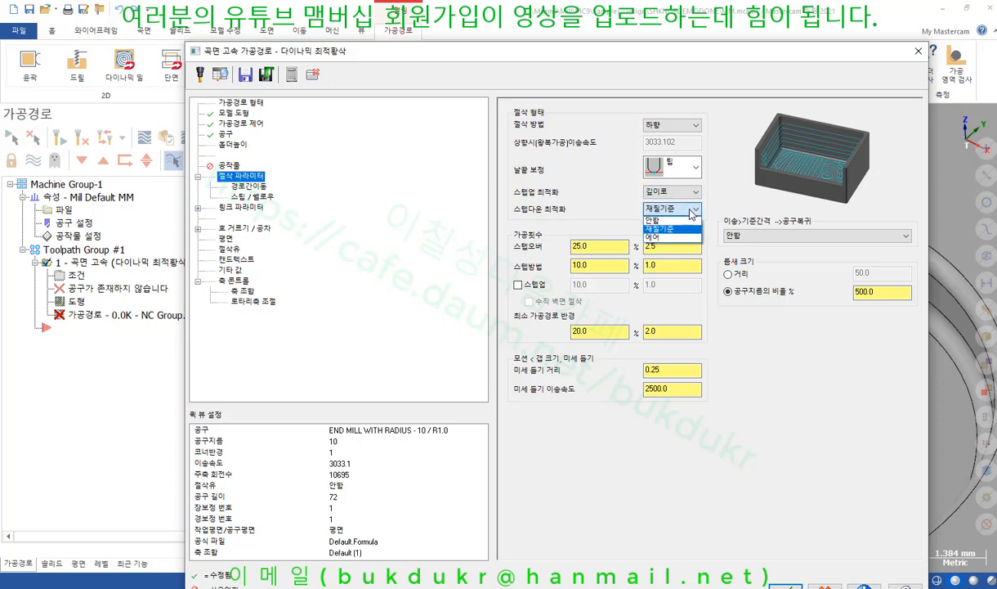
{"action": "left_click", "coordinate": [694, 211]}
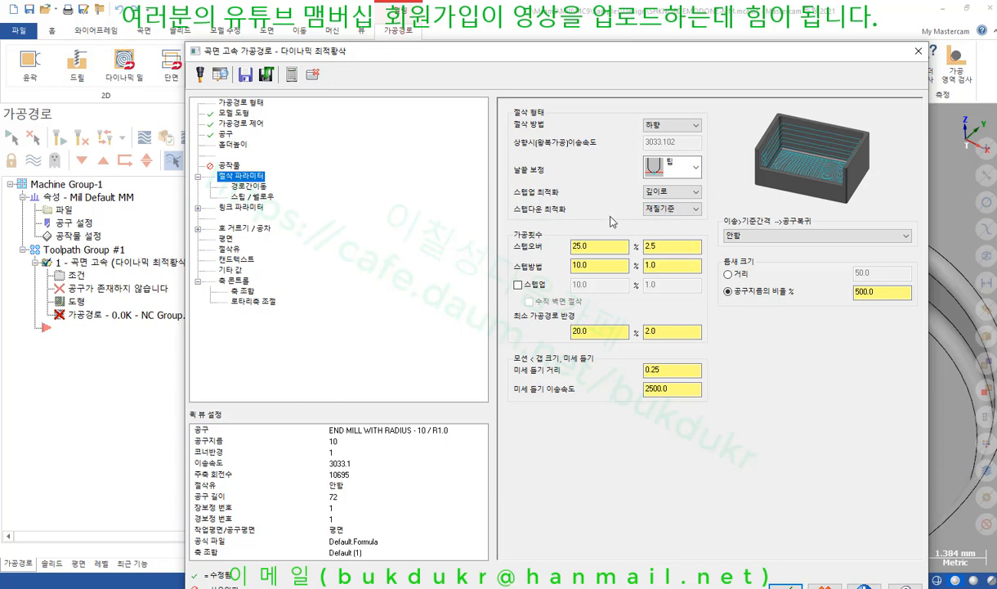
Set the stepover (스텝오버) to 2.0 and the stepdown (스텝방법) to 10.0.
{"action": "left_click", "coordinate": [673, 246]}
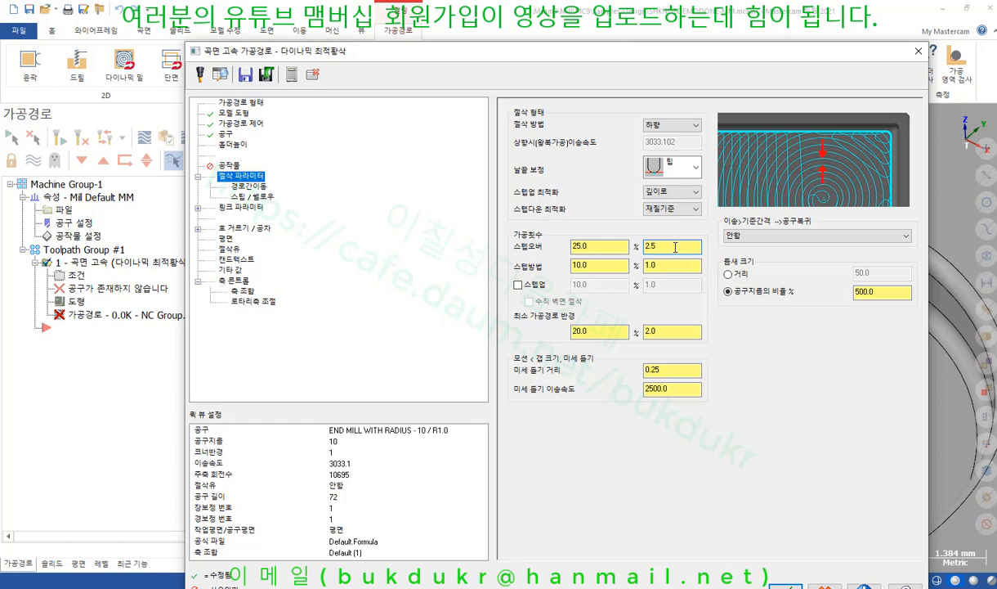
{"action": "left_click_drag", "start_coordinate": [675, 246], "coordinate": [628, 246]}
{"action": "type", "text": "2"}
{"action": "left_click", "coordinate": [675, 267]}
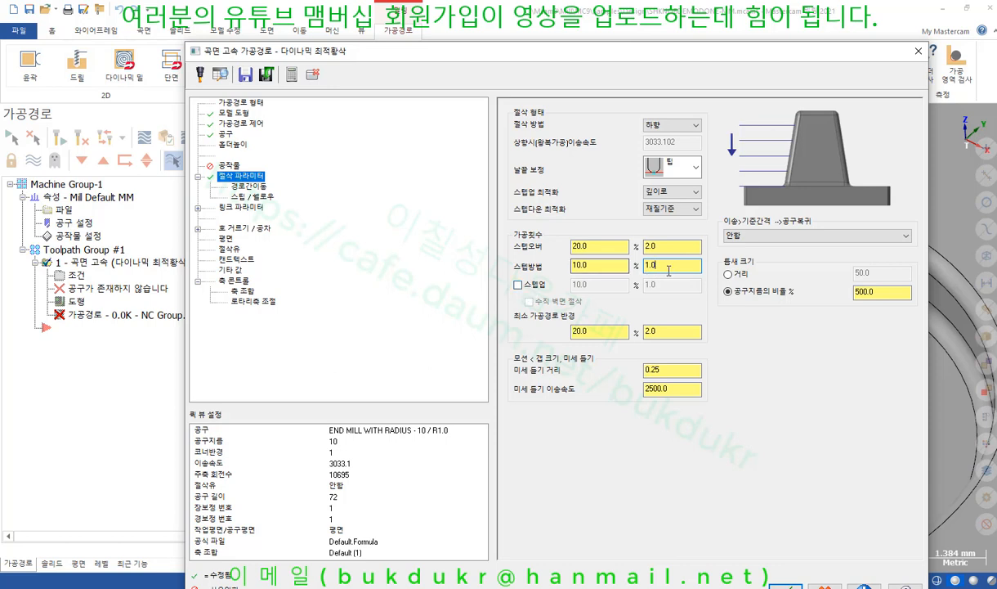
{"action": "left_click_drag", "start_coordinate": [668, 269], "coordinate": [622, 270]}
{"action": "type", "text": "10"}
Enable step-up cutting (스텝업) with a step of 1.0.
{"action": "left_click", "coordinate": [523, 286]}
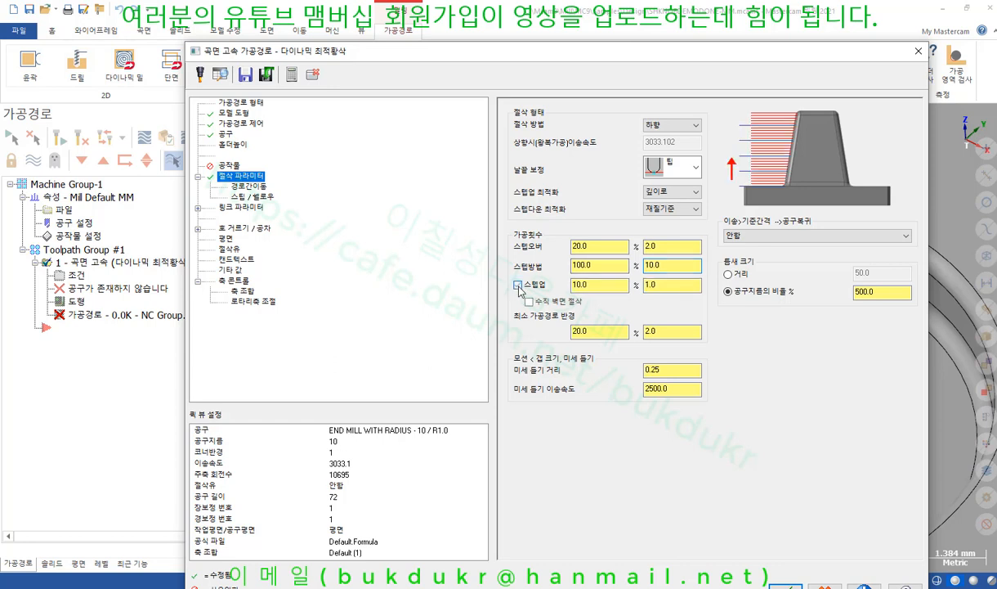
{"action": "left_click_drag", "start_coordinate": [660, 286], "coordinate": [624, 288]}
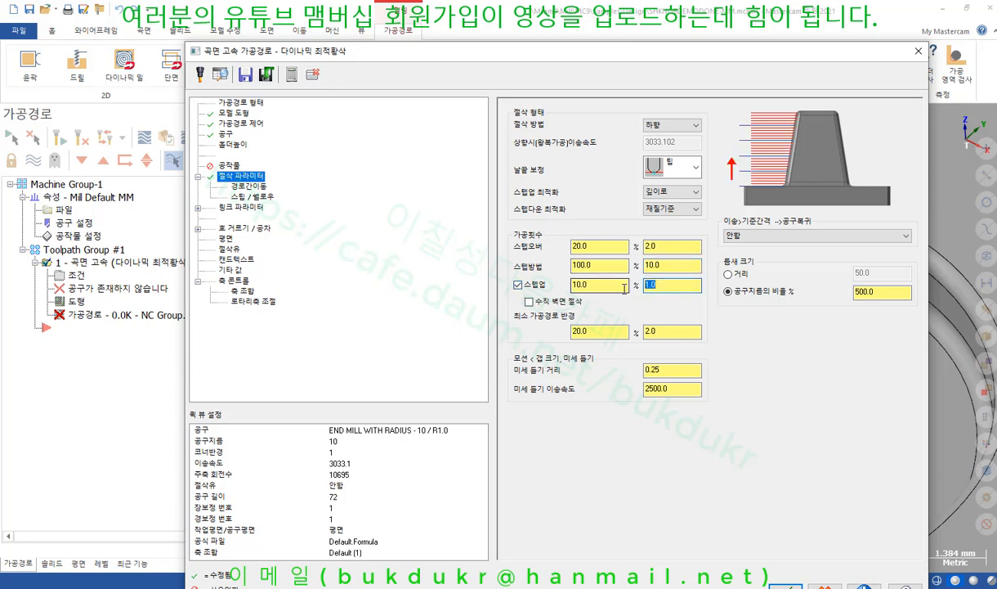
{"action": "left_click", "coordinate": [672, 265]}
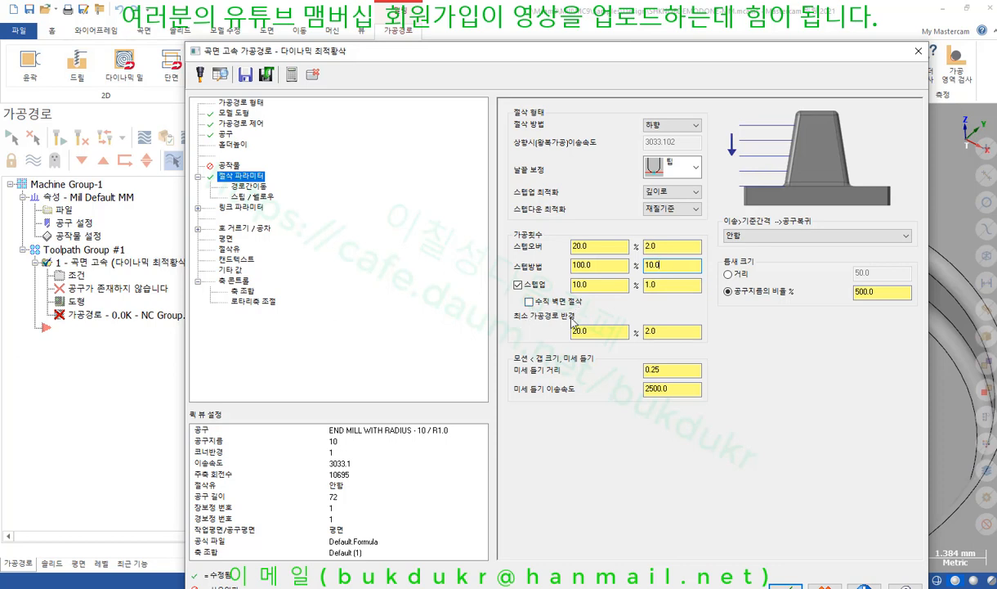
Set the minimum toolpath radius (최소 가공경로 반경) to 1.0 and check the micro-lift distance and feed rate settings.
{"action": "left_click", "coordinate": [669, 332]}
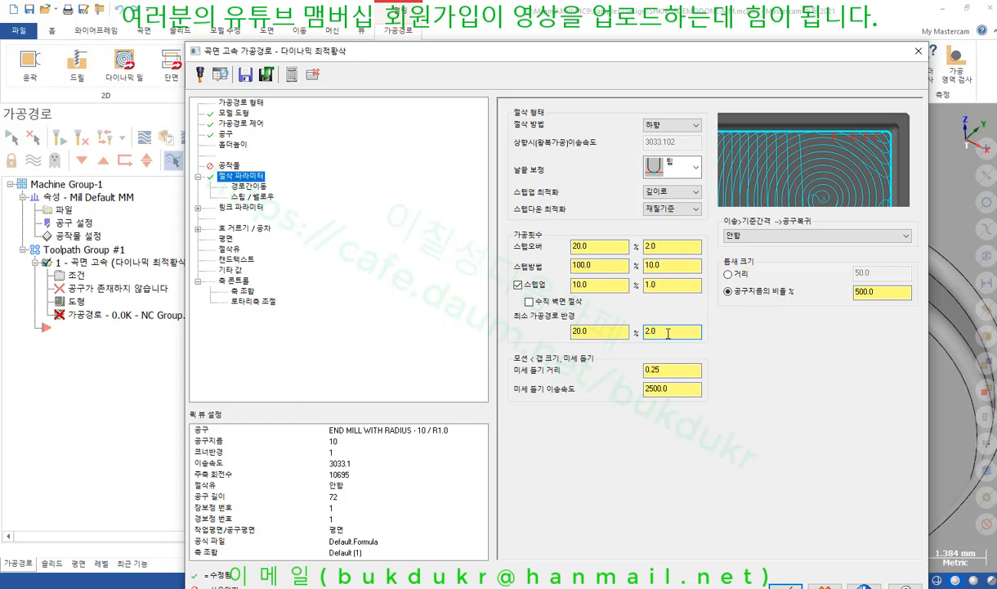
{"action": "left_click_drag", "start_coordinate": [668, 332], "coordinate": [612, 327]}
{"action": "type", "text": "1"}
{"action": "left_click", "coordinate": [677, 369]}
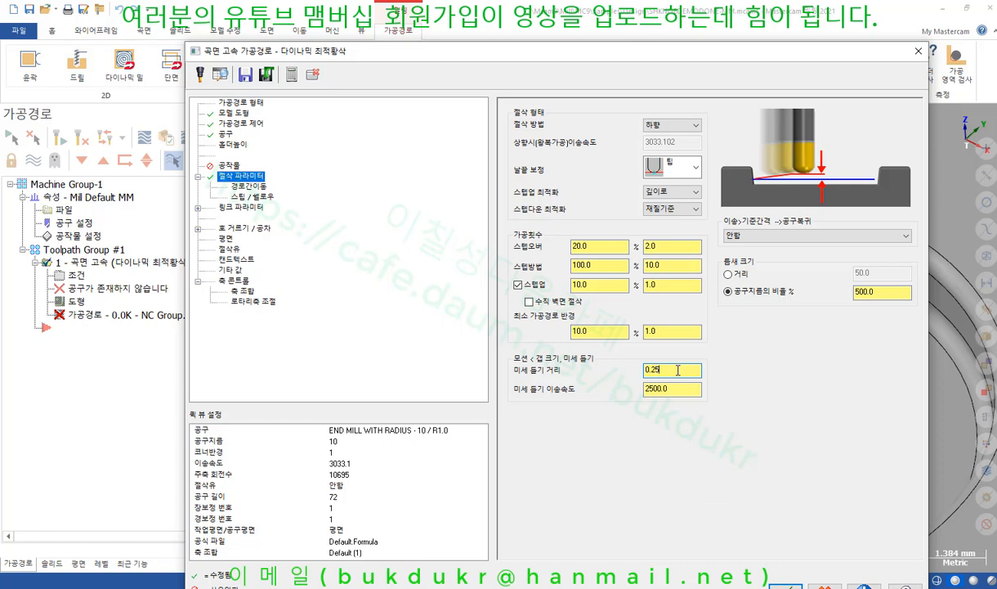
{"action": "left_click", "coordinate": [675, 387]}
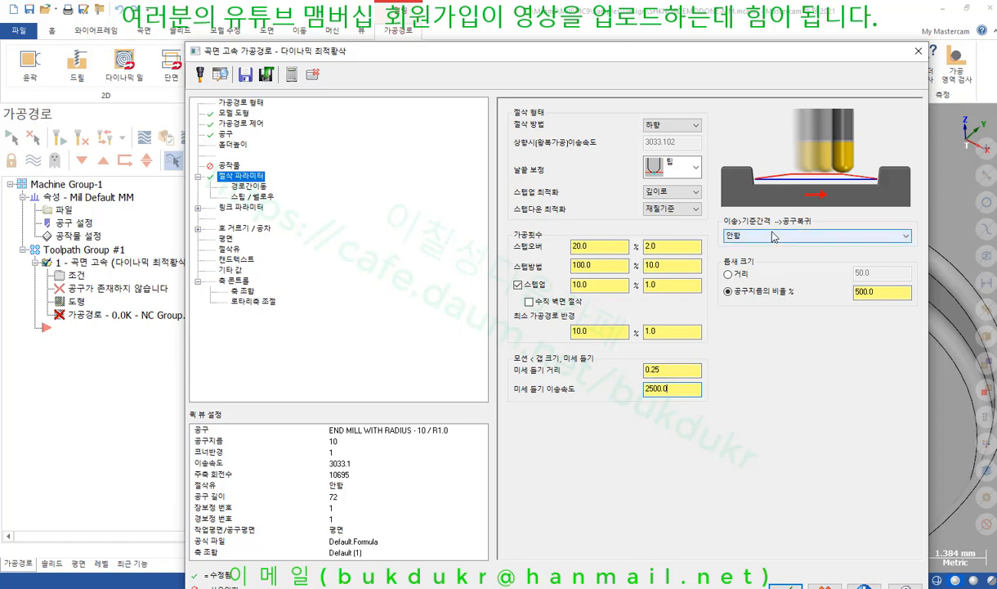
Compare the boundary-avoidance retract options for moves beyond the gap size, and set the retract condition to 거리를 초과할때.
{"action": "left_click", "coordinate": [773, 235]}
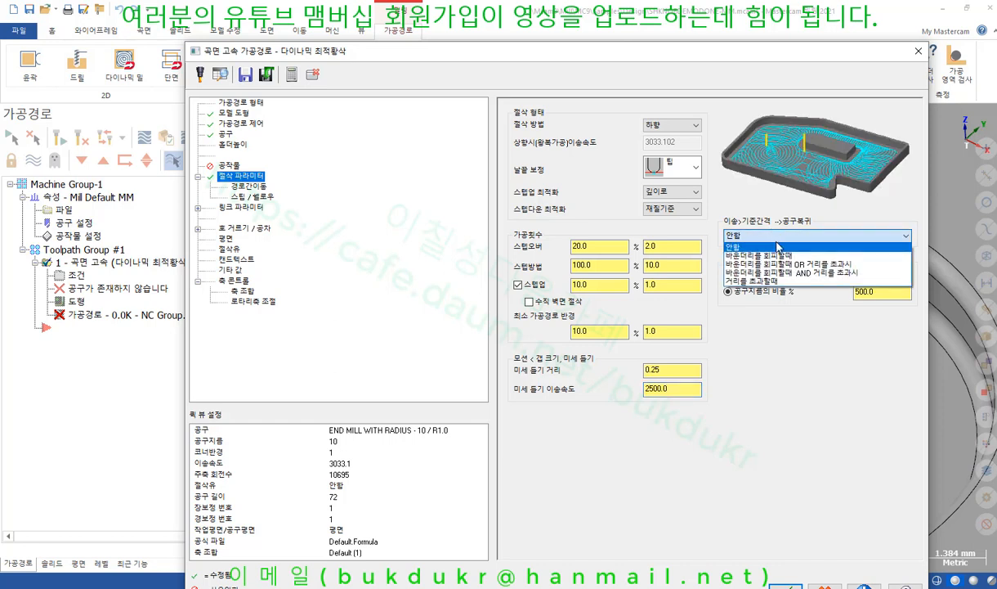
{"action": "left_click", "coordinate": [781, 256]}
{"action": "left_click", "coordinate": [785, 236]}
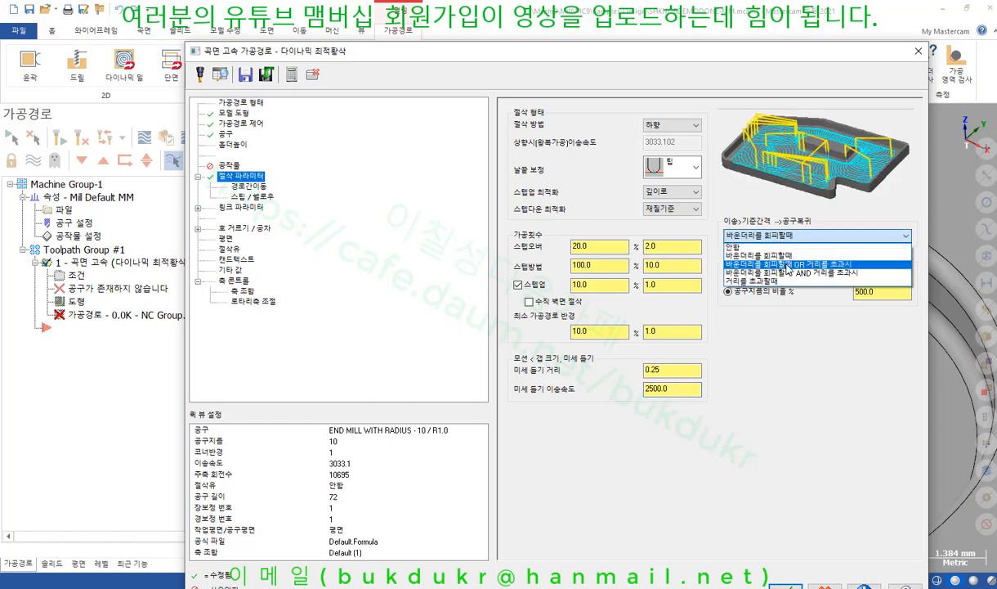
{"action": "left_click", "coordinate": [786, 264]}
{"action": "left_click", "coordinate": [751, 235]}
{"action": "left_click", "coordinate": [755, 257]}
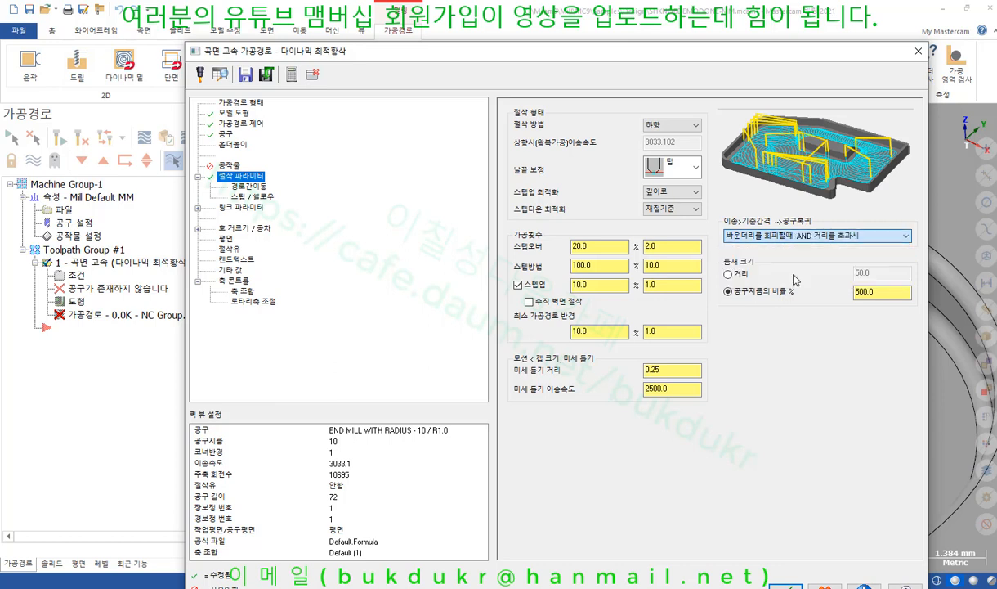
{"action": "left_click", "coordinate": [785, 237]}
{"action": "left_click", "coordinate": [760, 282]}
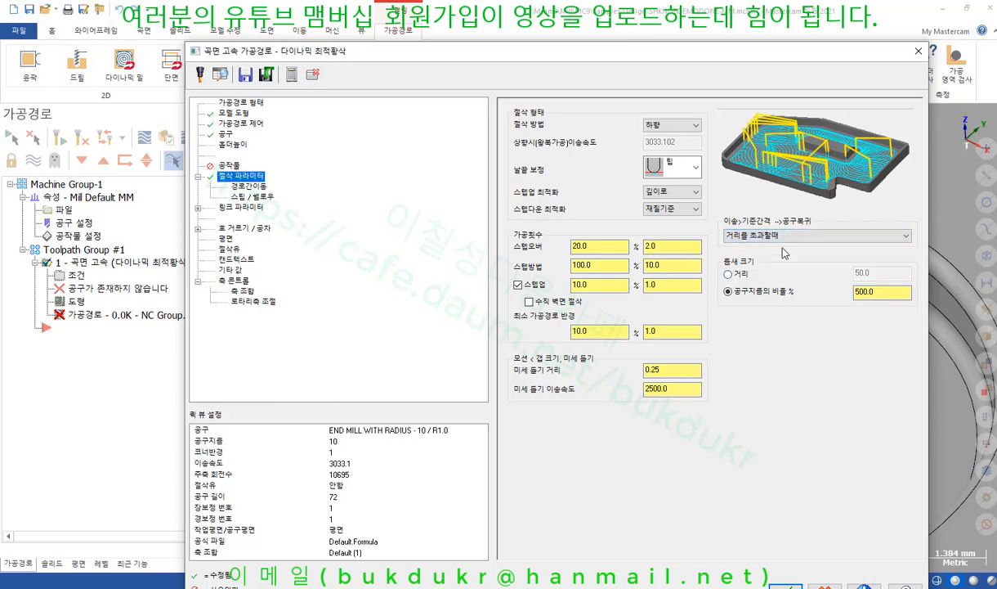
Set the retract condition for moves beyond the gap size to 안함 and check the gap size setting.
{"action": "left_click", "coordinate": [777, 236]}
{"action": "left_click", "coordinate": [773, 246]}
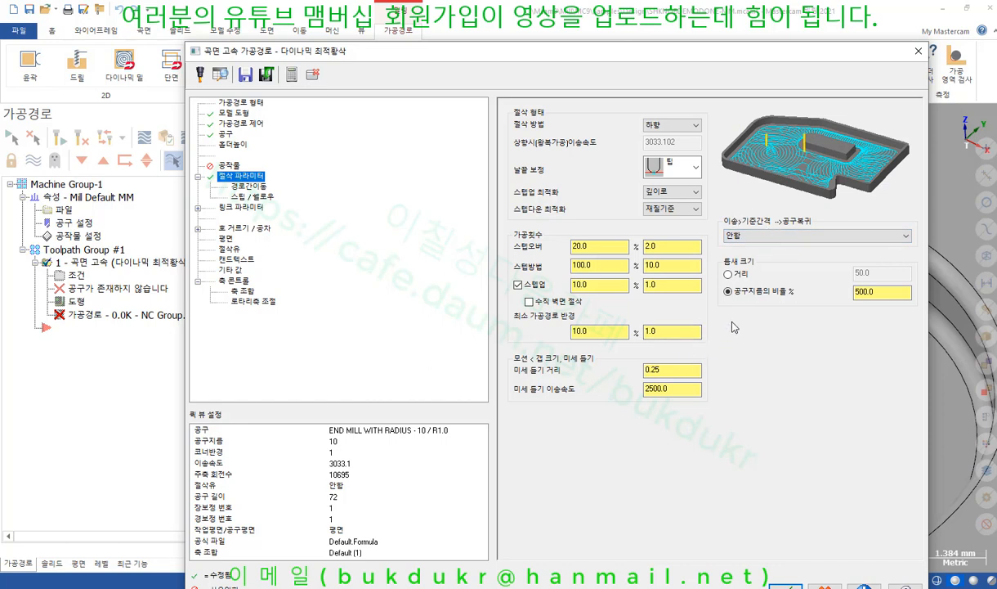
{"action": "left_click", "coordinate": [882, 293]}
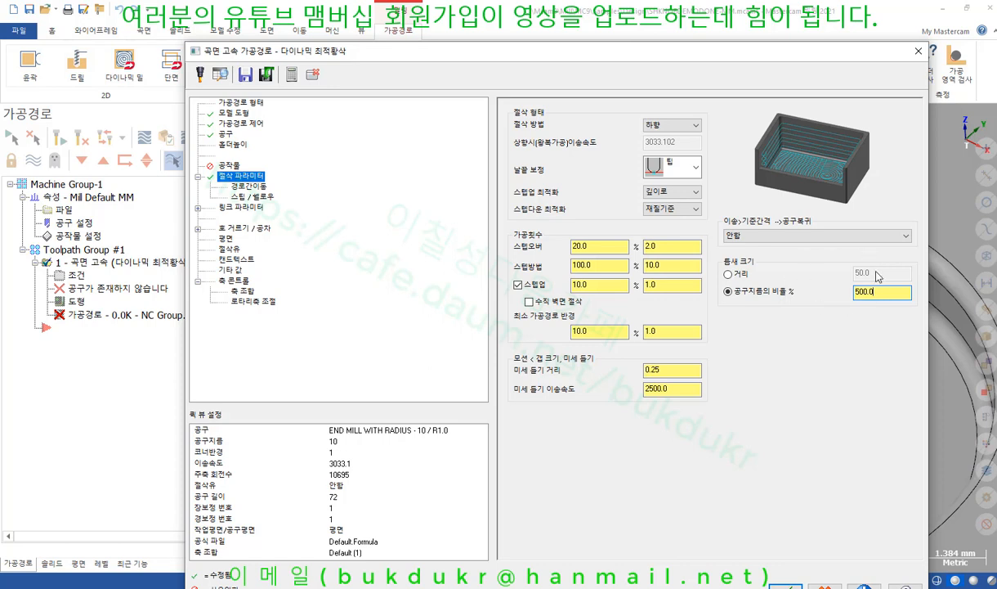
{"action": "left_click", "coordinate": [824, 236]}
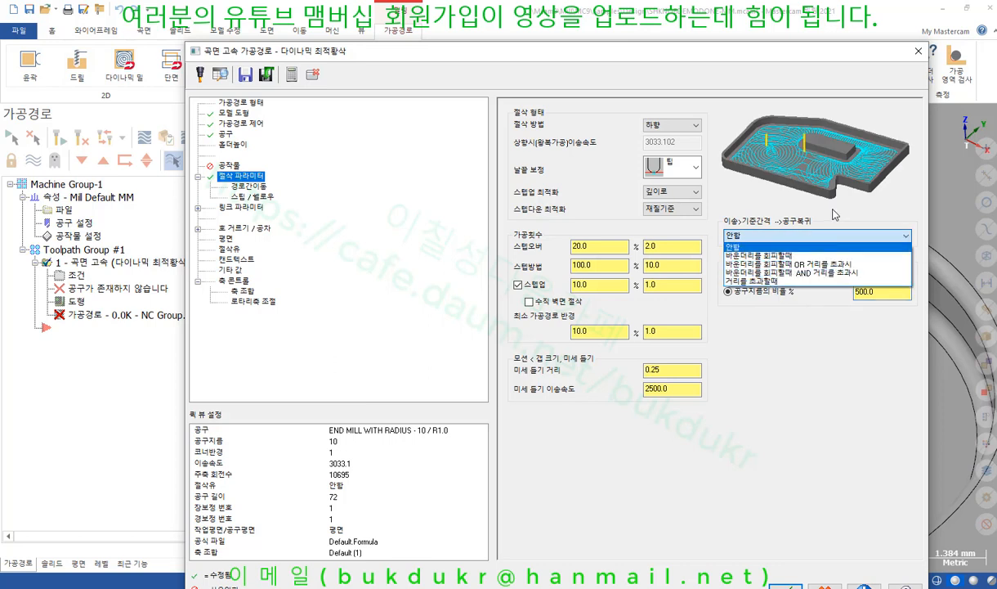
{"action": "left_click", "coordinate": [797, 204]}
Compare the helix, inside-following, trochoidal and profile entry methods for 경로간이동, and leave 헬릭스만 selected.
{"action": "left_click", "coordinate": [244, 186]}
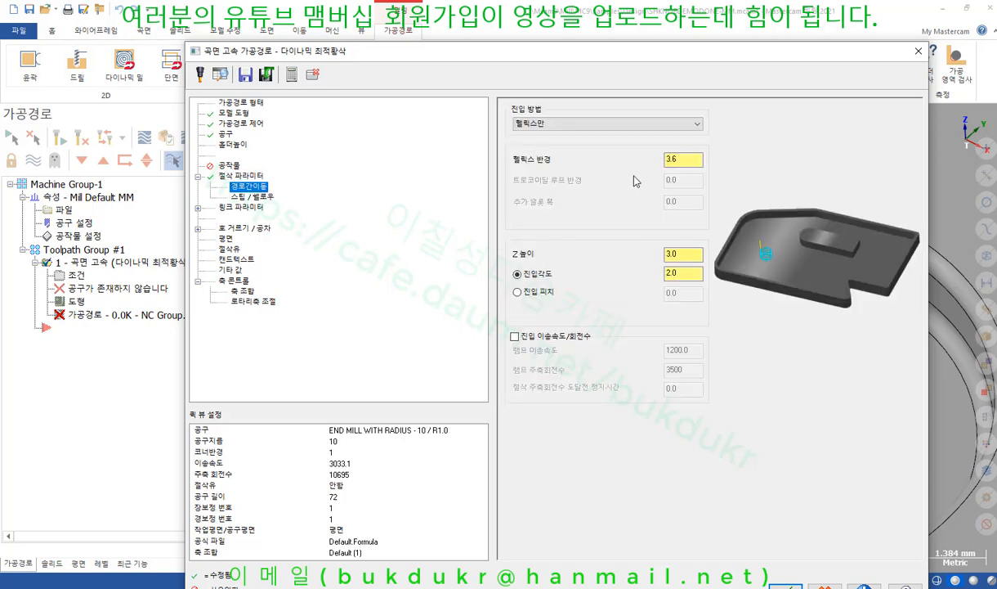
{"action": "left_click", "coordinate": [684, 159]}
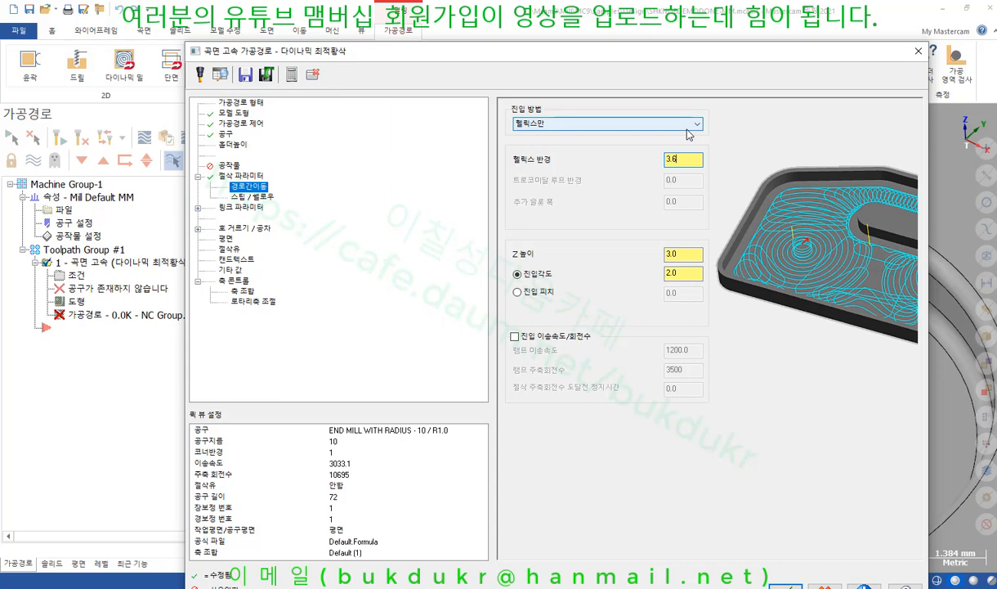
{"action": "left_click", "coordinate": [688, 129]}
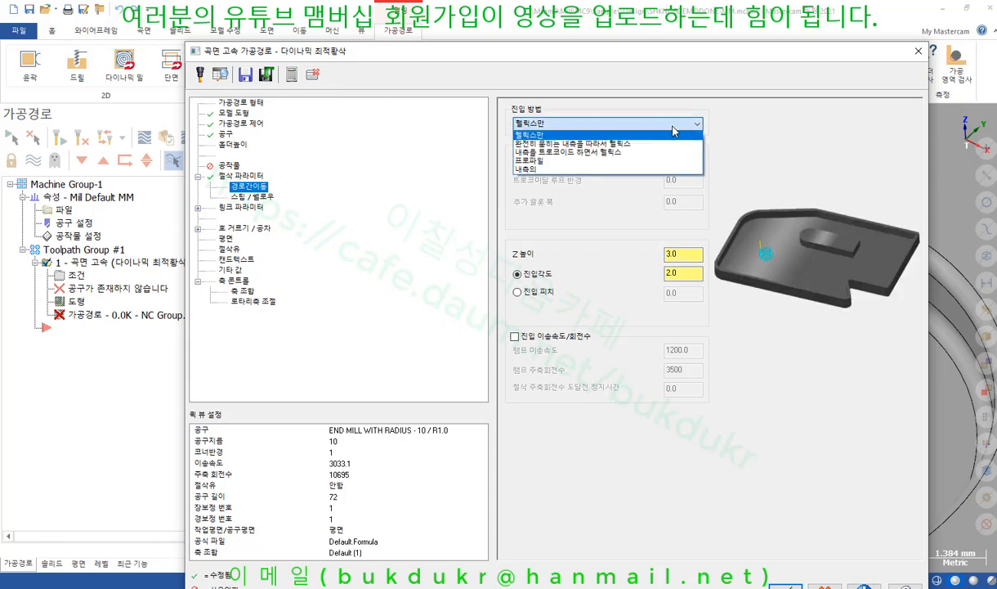
{"action": "left_click", "coordinate": [555, 144]}
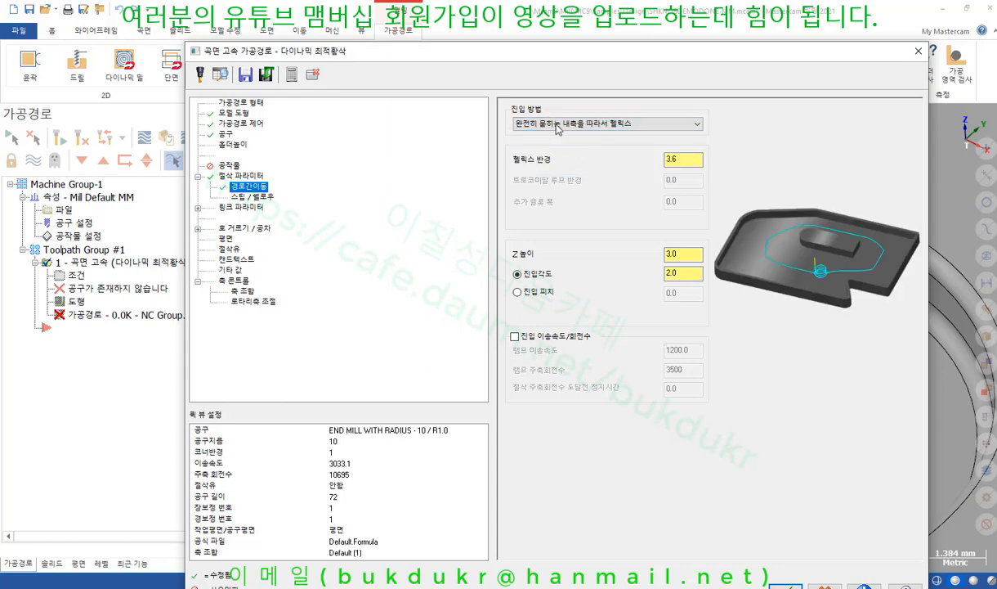
{"action": "left_click", "coordinate": [562, 125]}
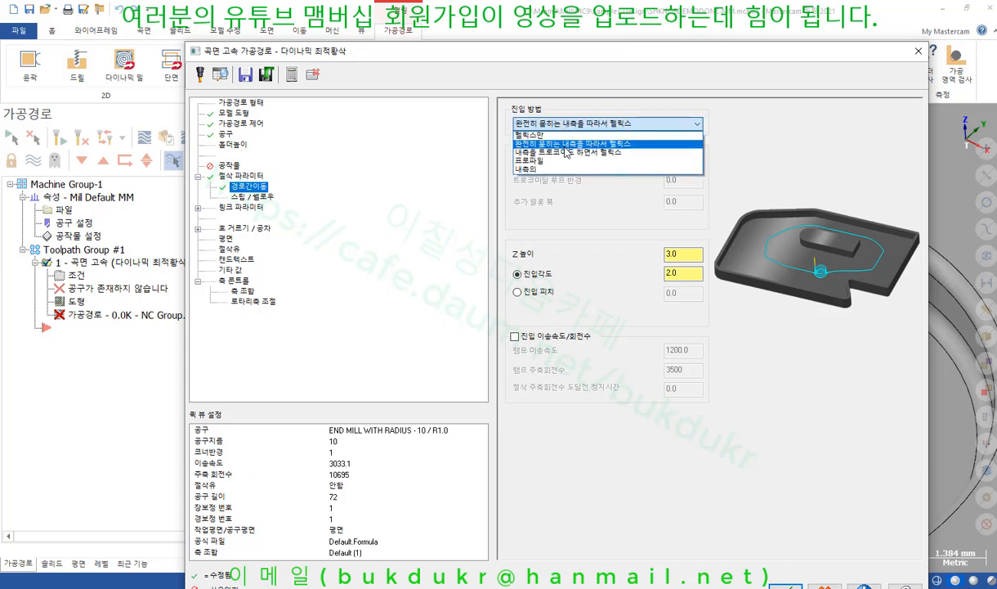
{"action": "left_click", "coordinate": [542, 152]}
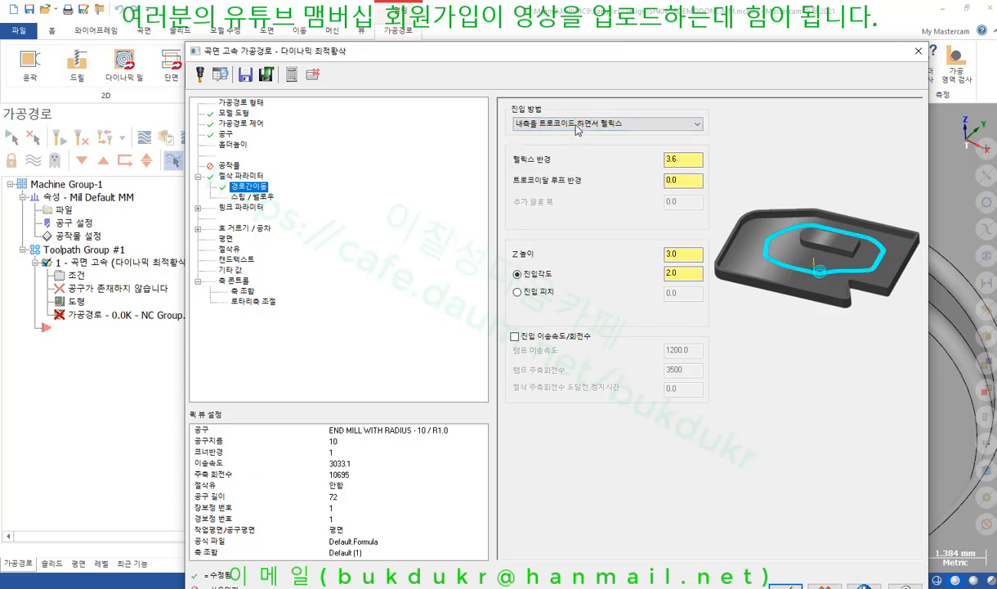
{"action": "left_click", "coordinate": [577, 126]}
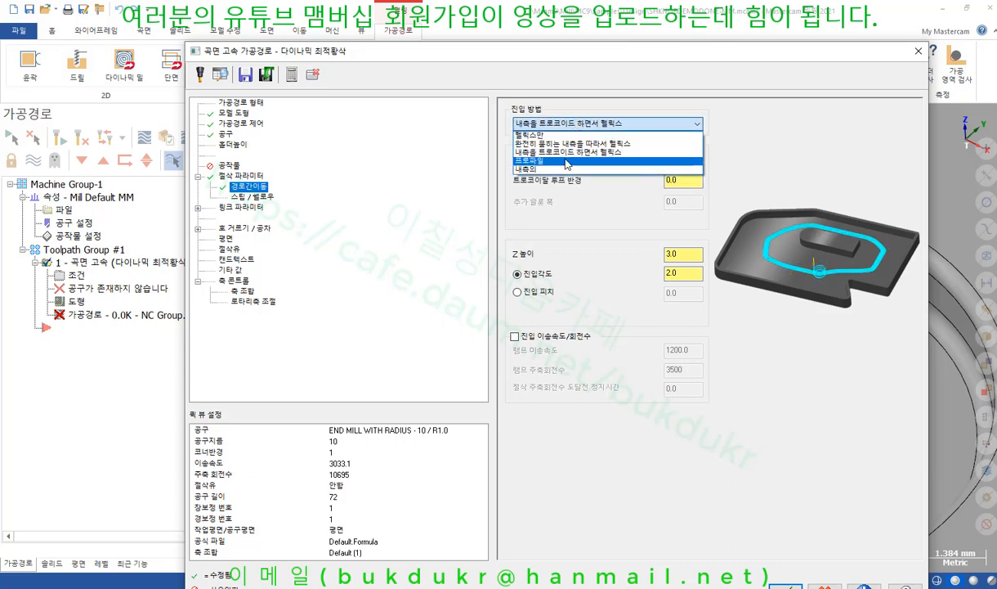
{"action": "left_click", "coordinate": [567, 162]}
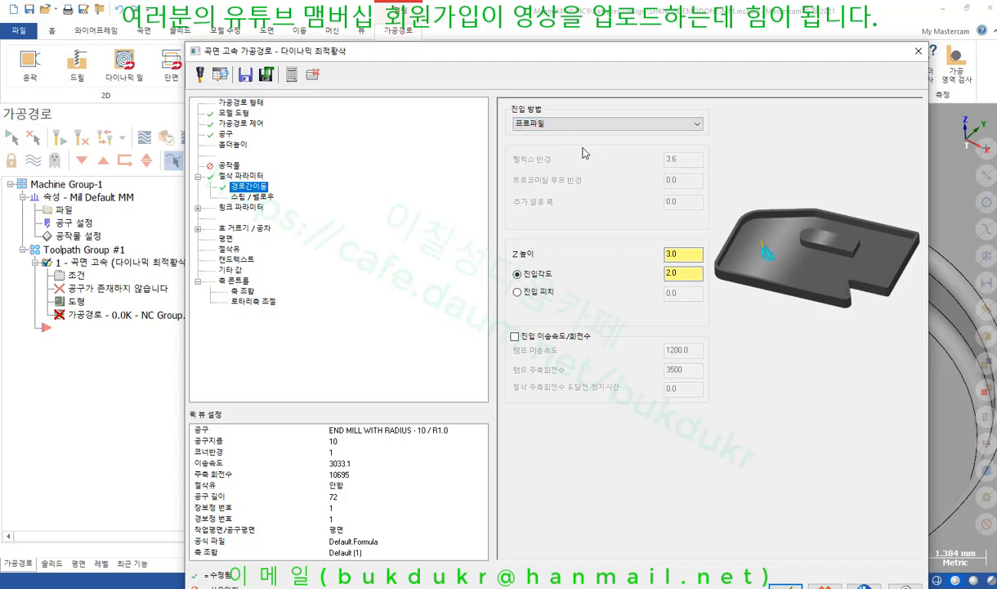
{"action": "left_click", "coordinate": [559, 124]}
{"action": "left_click", "coordinate": [557, 136]}
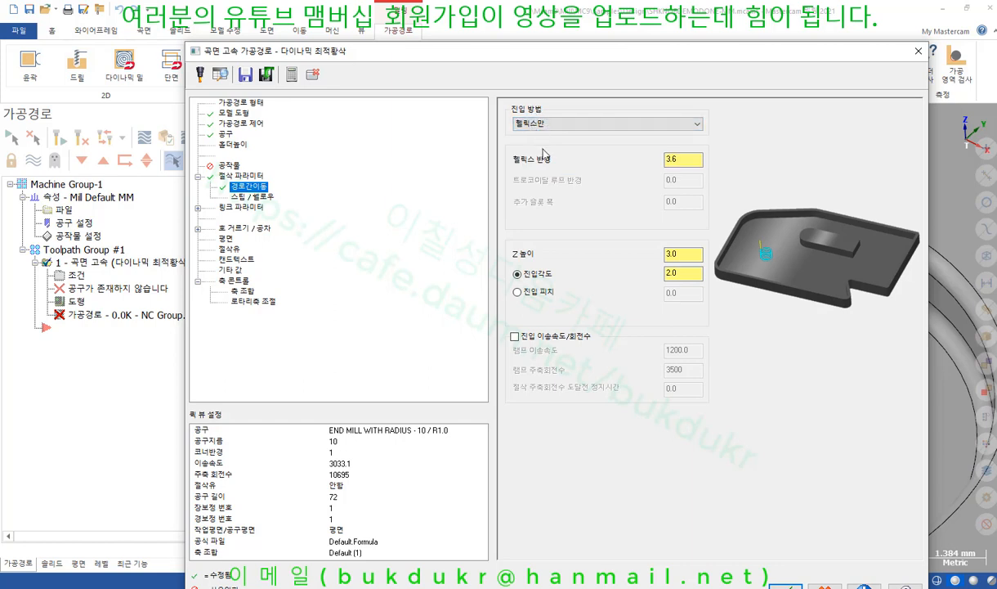
Set the entry Z height (Z 높이) to 1.0 and define the descent by an entry pitch (진입 피치) of 1.
{"action": "left_click", "coordinate": [687, 252]}
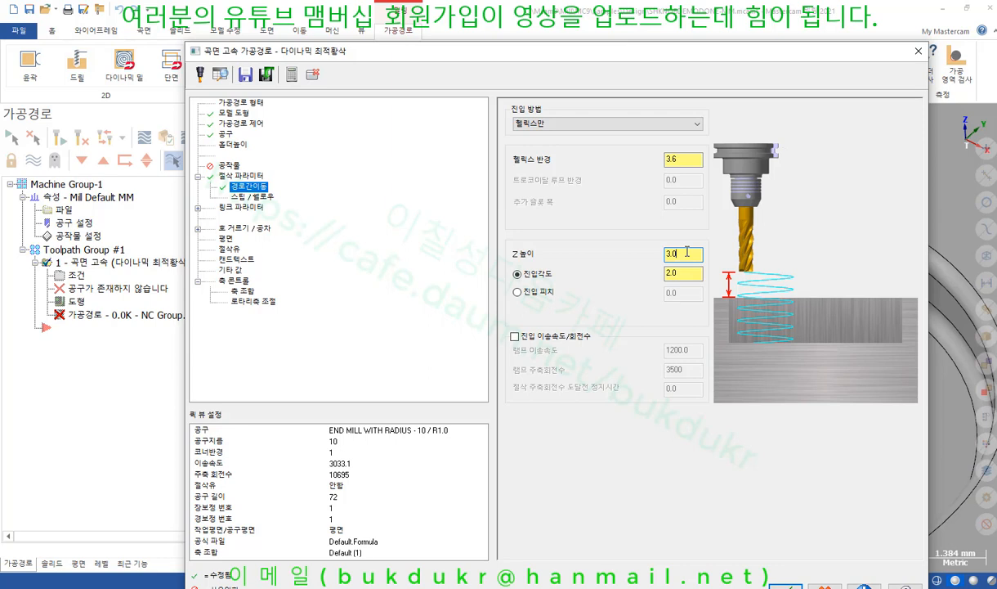
{"action": "left_click_drag", "start_coordinate": [688, 253], "coordinate": [662, 256]}
{"action": "type", "text": "1"}
{"action": "left_click", "coordinate": [689, 277]}
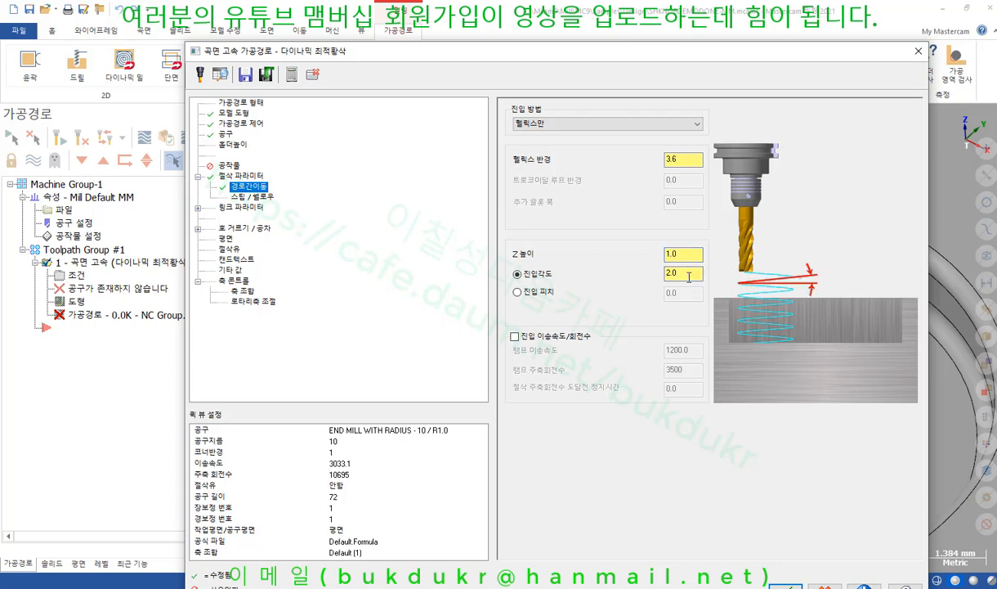
{"action": "left_click", "coordinate": [518, 292]}
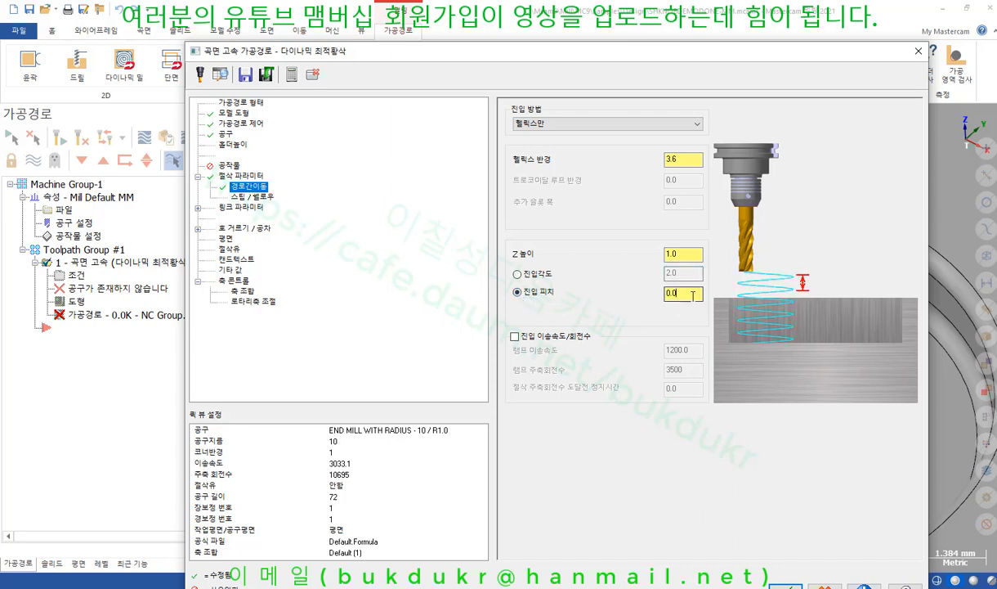
{"action": "type", "text": "1"}
Detect the Z depth limits for 스팁/쉘로우 and set the minimum depth to -1.
{"action": "left_click", "coordinate": [252, 197]}
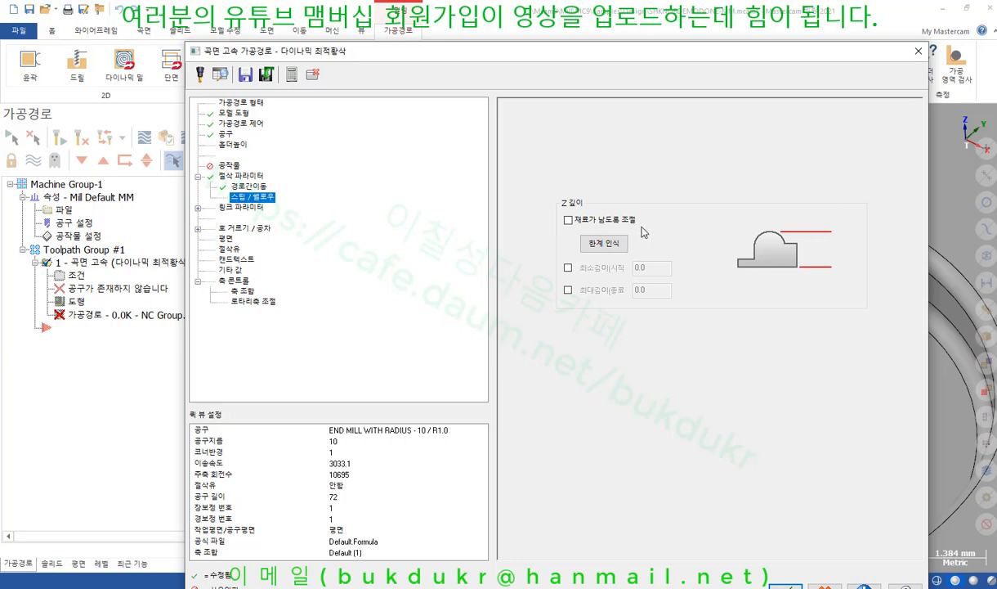
{"action": "left_click", "coordinate": [604, 242]}
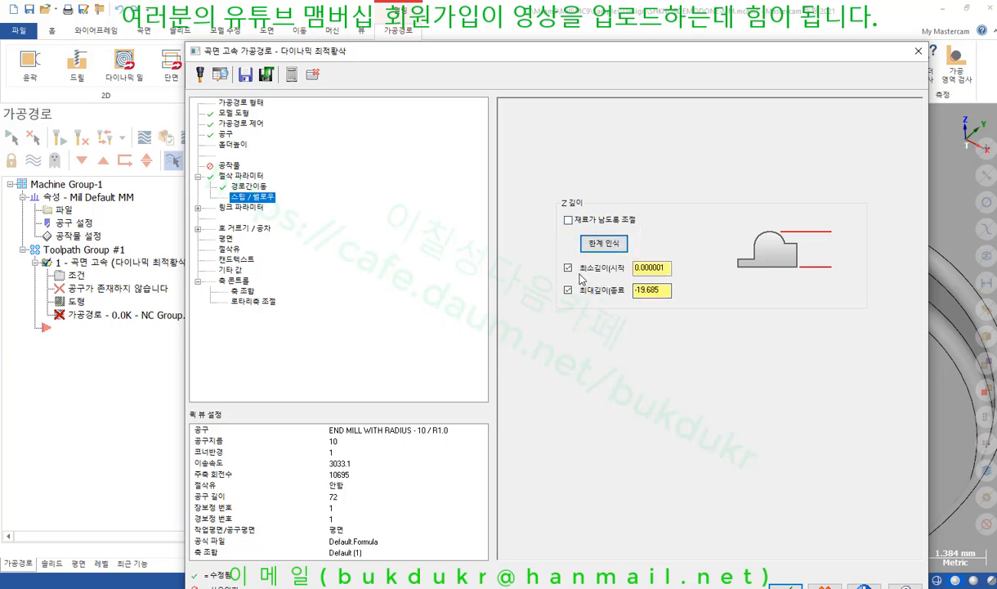
{"action": "left_click", "coordinate": [669, 267]}
{"action": "double_click", "coordinate": [669, 268]}
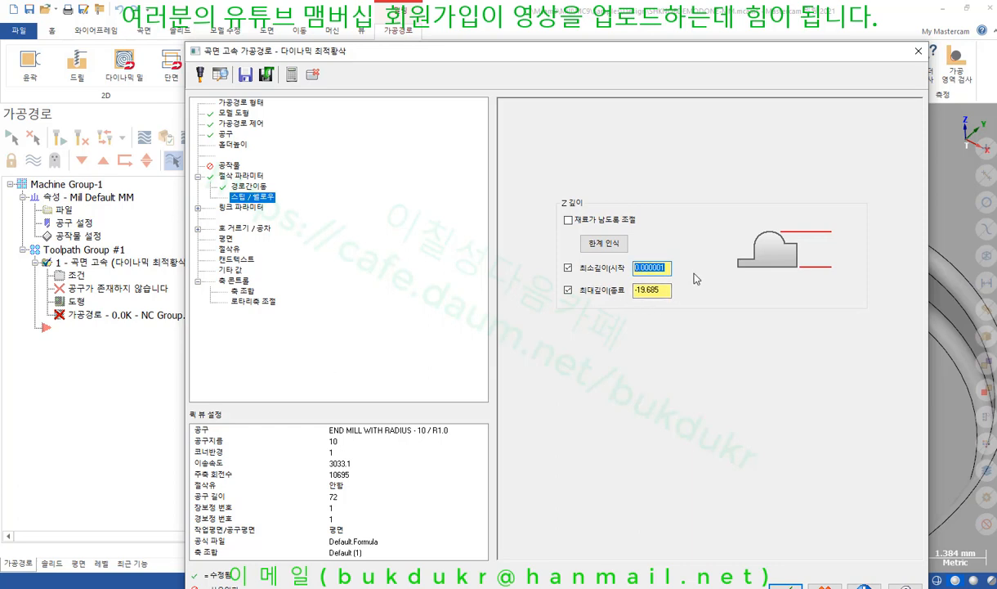
{"action": "type", "text": "-1"}
Set the horizontal and vertical arc entry and retract values in the linking parameters (링크 파라미터) to 1.0.
{"action": "left_click", "coordinate": [241, 207]}
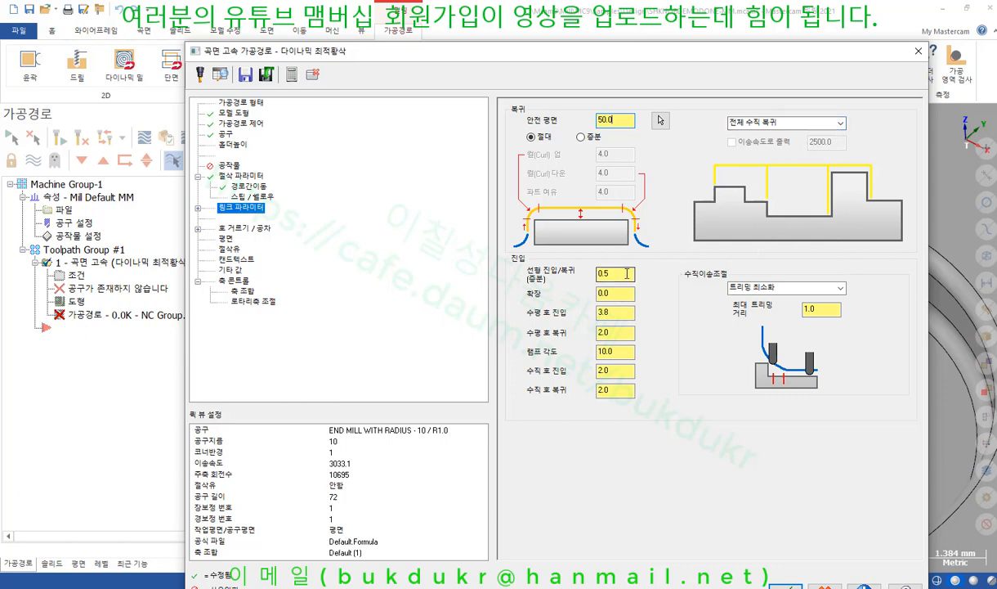
{"action": "key", "text": "Tab"}
{"action": "key", "text": "Tab"}
{"action": "type", "text": "1"}
{"action": "key", "text": "Tab"}
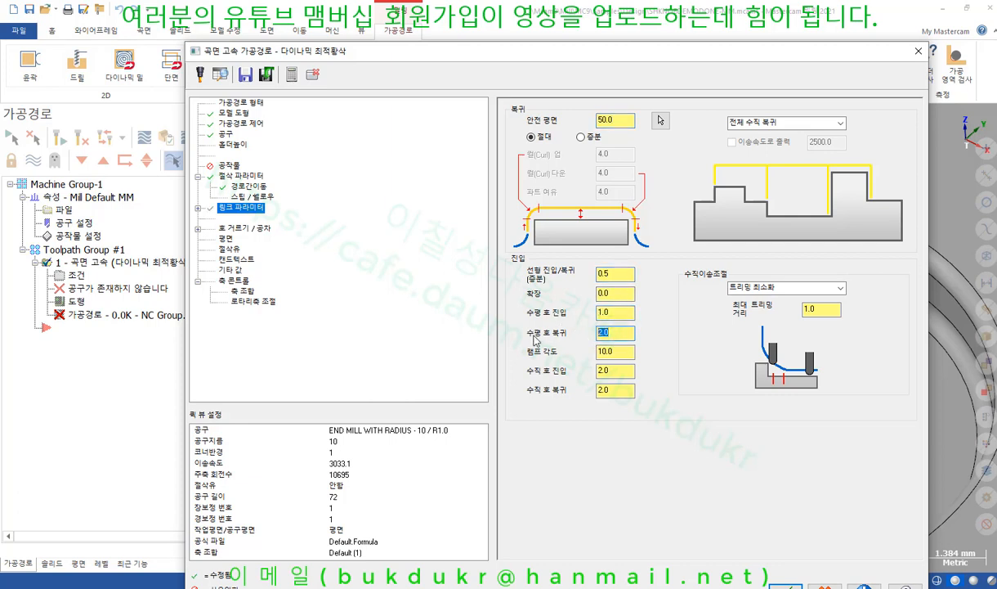
{"action": "type", "text": "1"}
{"action": "key", "text": "Tab"}
{"action": "key", "text": "Tab"}
{"action": "type", "text": "1"}
{"action": "key", "text": "Tab"}
{"action": "type", "text": "1"}
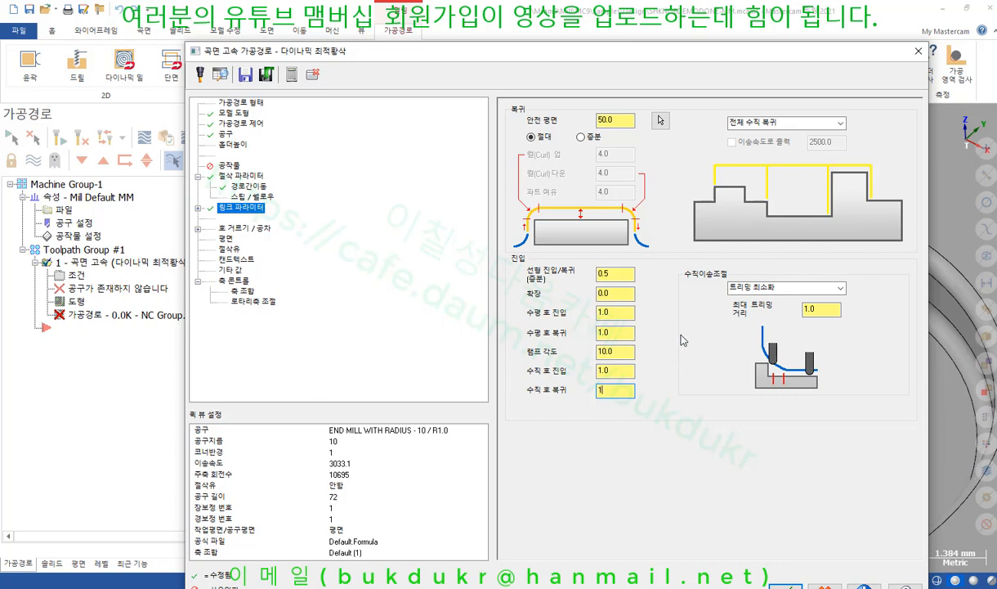
Set 수직이송조절 to 전체 경로 가공 and accept the parameters to calculate the toolpath.
{"action": "left_click", "coordinate": [801, 288]}
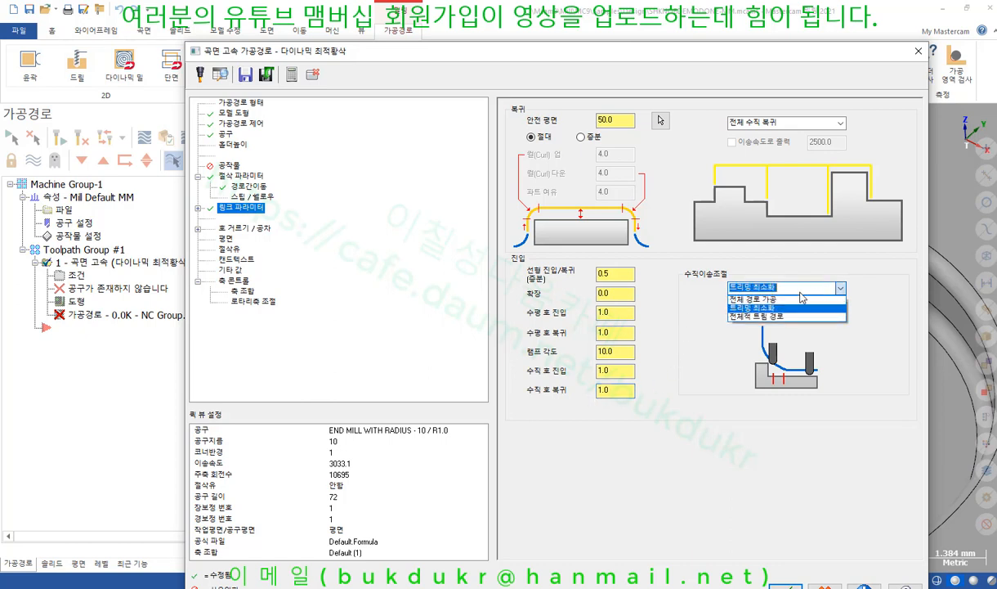
{"action": "left_click", "coordinate": [781, 301]}
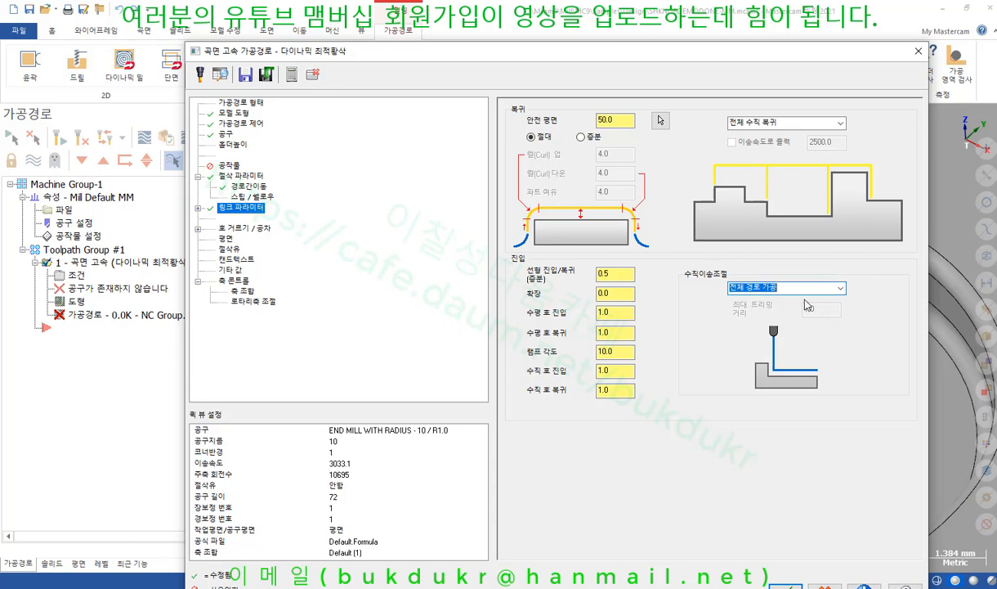
{"action": "left_click_drag", "start_coordinate": [720, 53], "coordinate": [628, 18]}
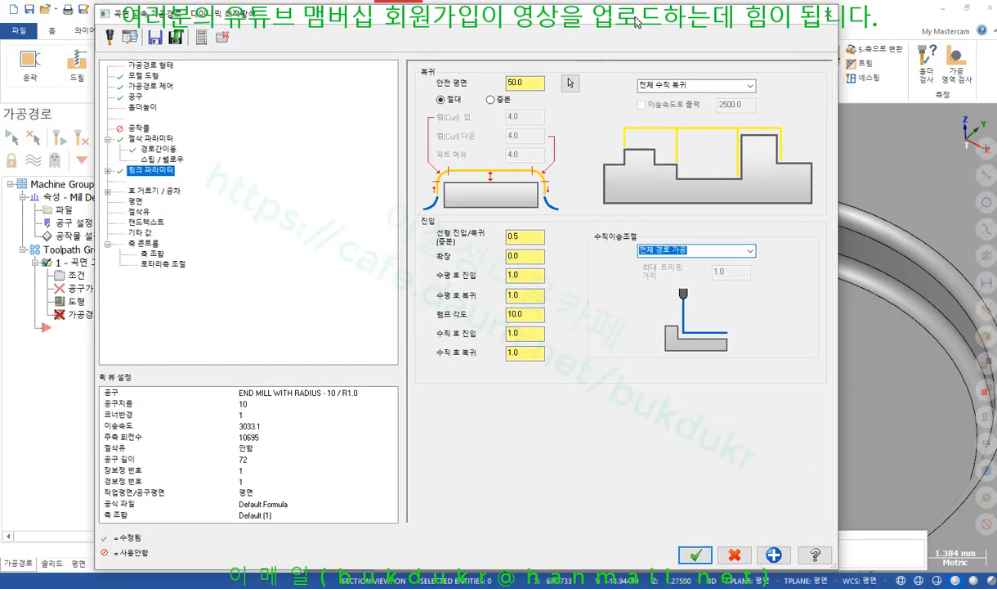
{"action": "left_click", "coordinate": [700, 554]}
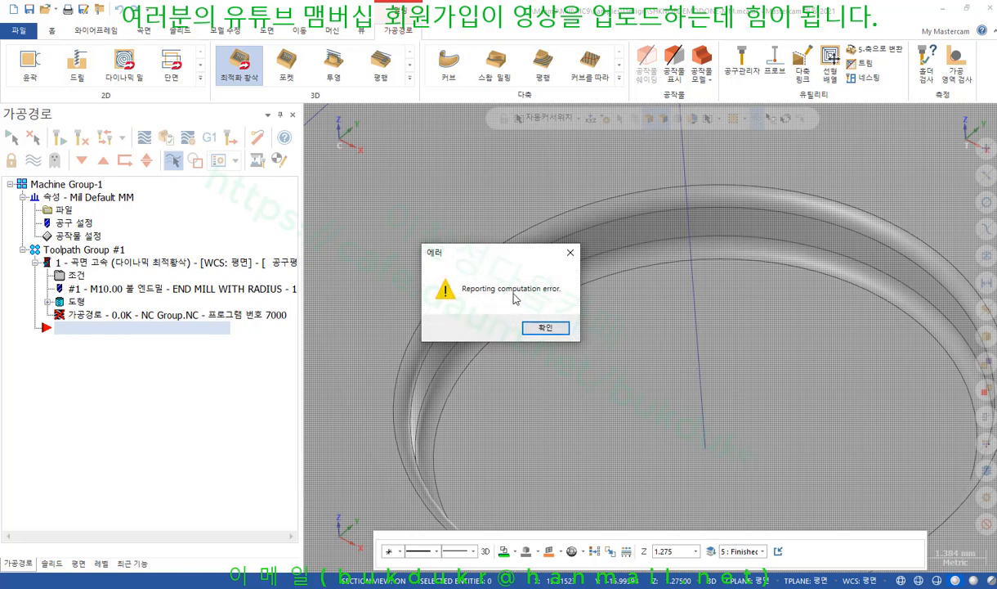
{"action": "left_click", "coordinate": [556, 328]}
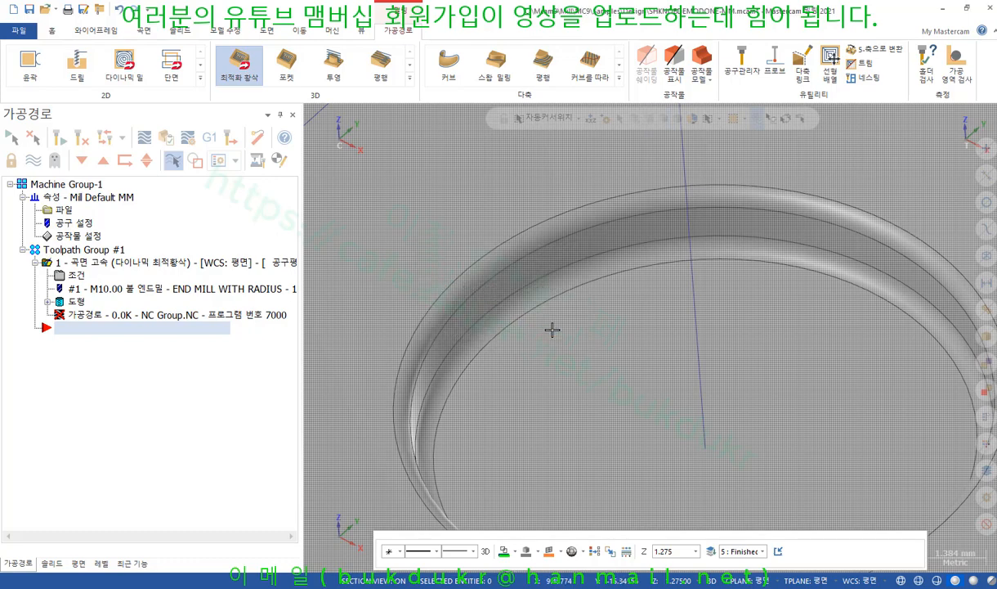
Try to regenerate the dynamic OptiRough operation.
{"action": "scroll", "coordinate": [597, 282], "scroll_direction": "down", "scroll_amount": 5}
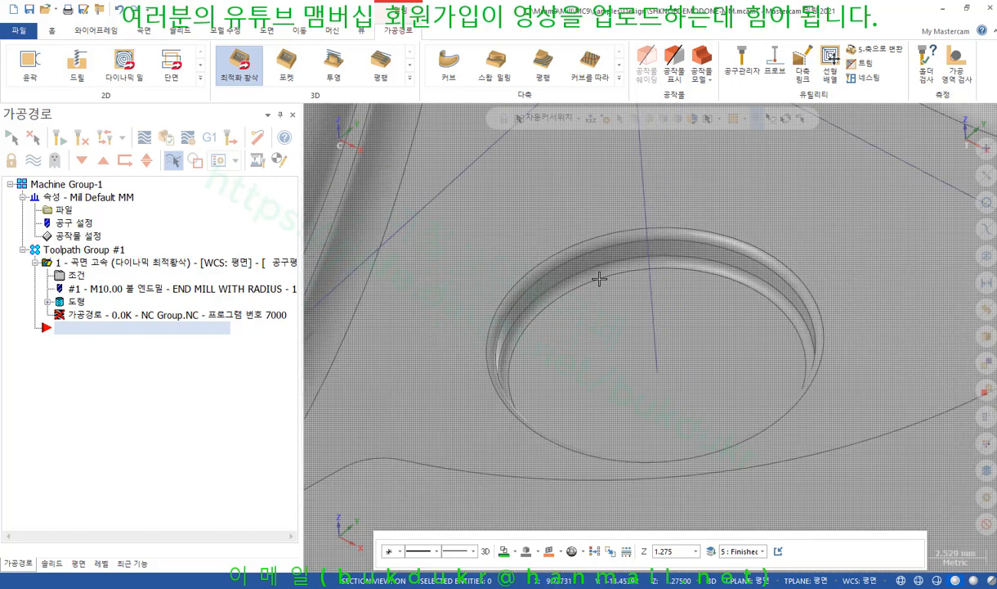
{"action": "scroll", "coordinate": [600, 296], "scroll_direction": "down", "scroll_amount": 4}
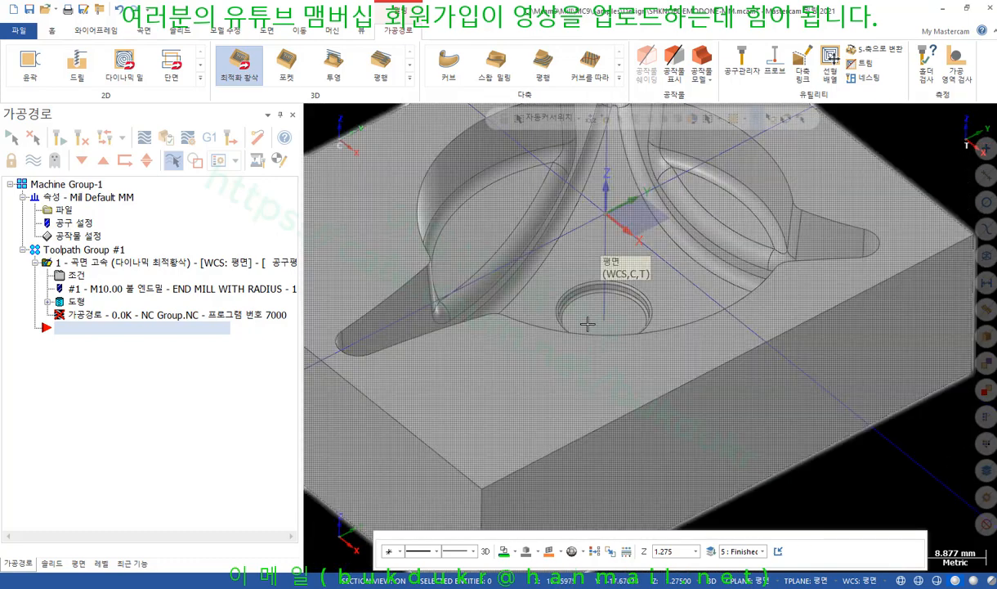
{"action": "scroll", "coordinate": [572, 135], "scroll_direction": "up", "scroll_amount": 2}
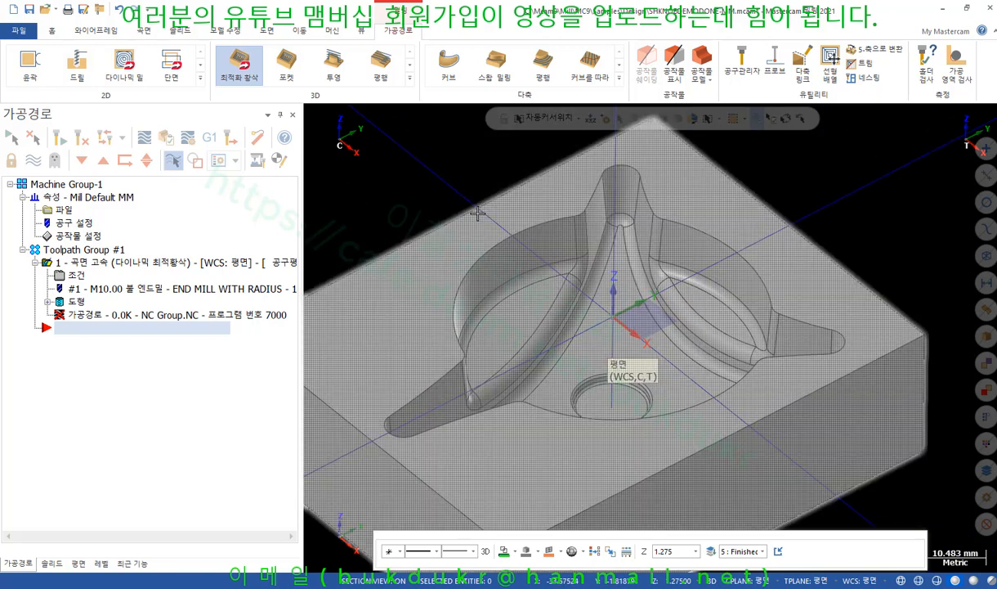
{"action": "scroll", "coordinate": [585, 208], "scroll_direction": "down", "scroll_amount": 2}
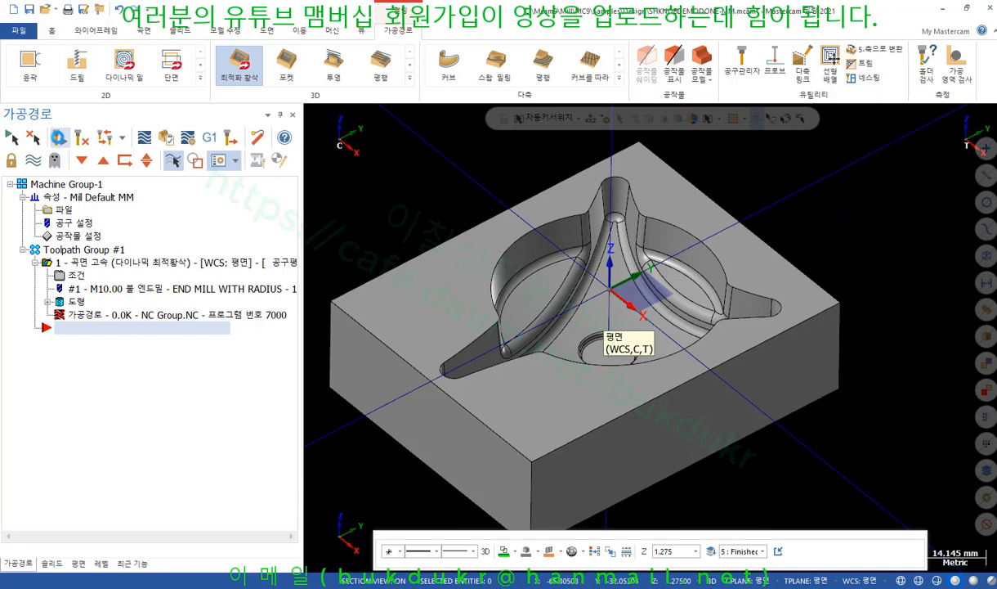
{"action": "left_click", "coordinate": [59, 139]}
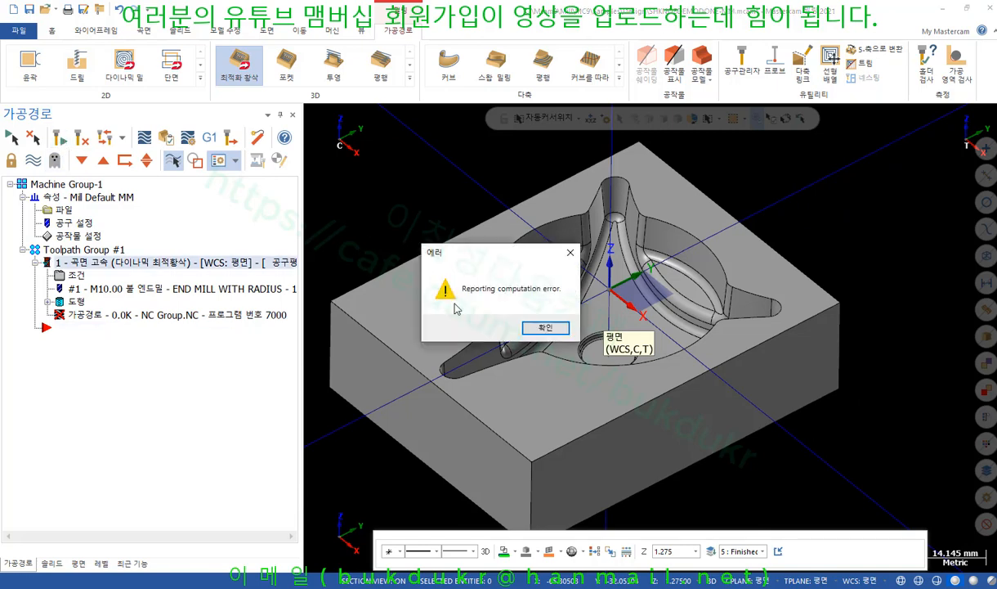
{"action": "left_click", "coordinate": [545, 330]}
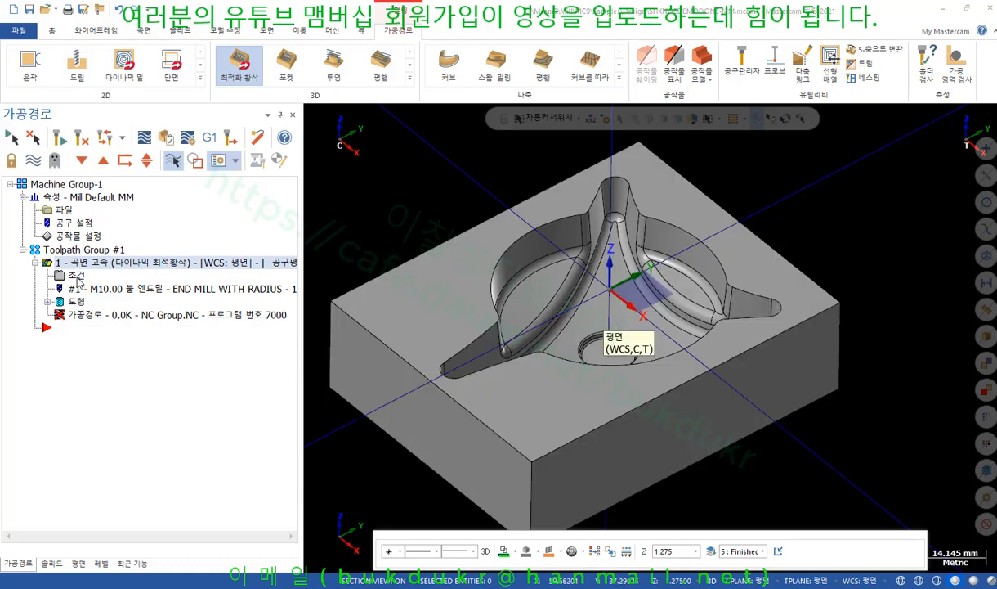
Review the operation's 스팁/쉘로우 depth limits and the 가공횟수 step and minimum radius values in 절삭 파라미터.
{"action": "left_click", "coordinate": [76, 277]}
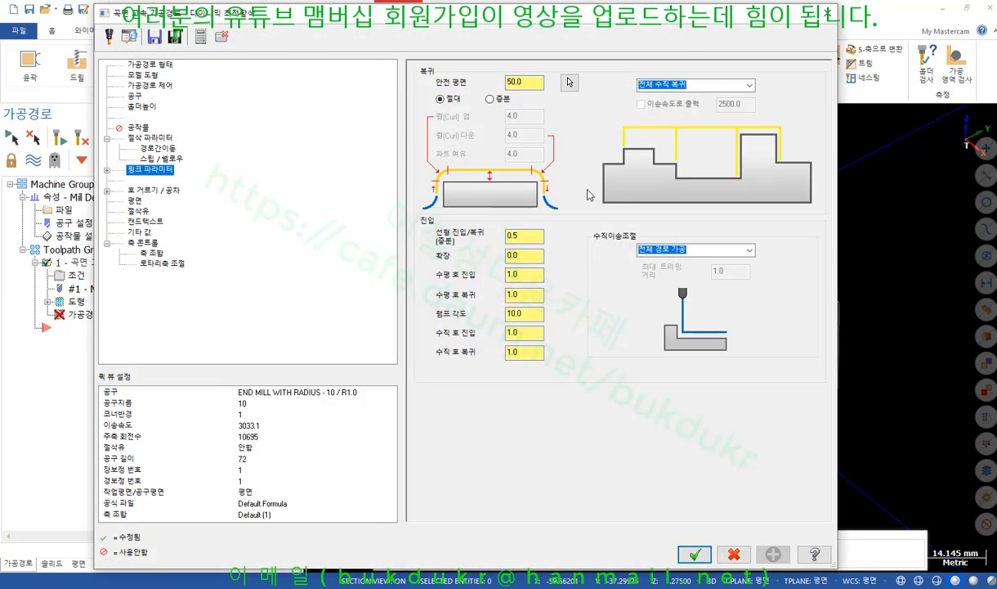
{"action": "left_click", "coordinate": [159, 159]}
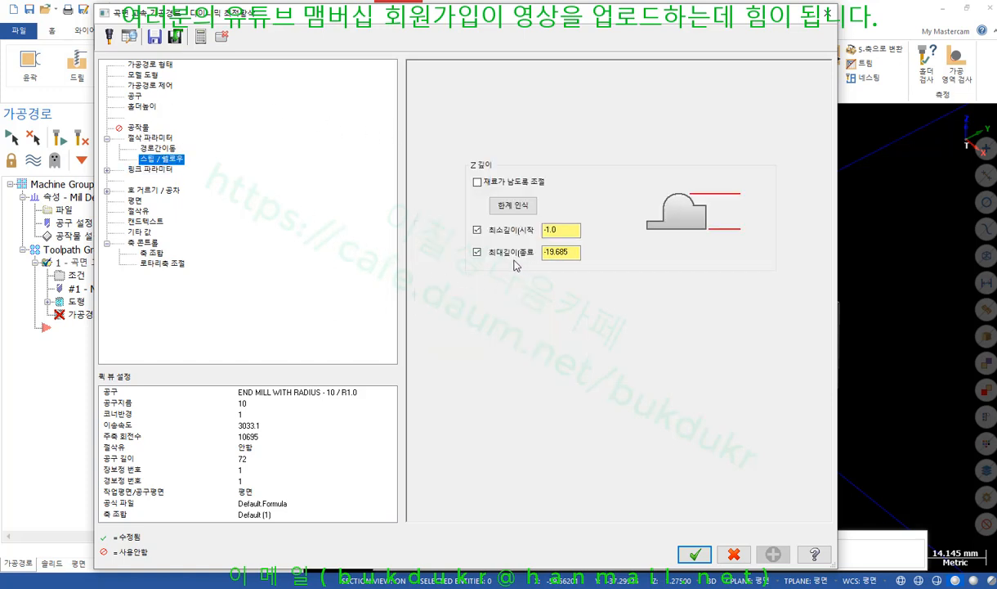
{"action": "left_click", "coordinate": [564, 232]}
{"action": "left_click", "coordinate": [573, 252]}
{"action": "left_click", "coordinate": [151, 138]}
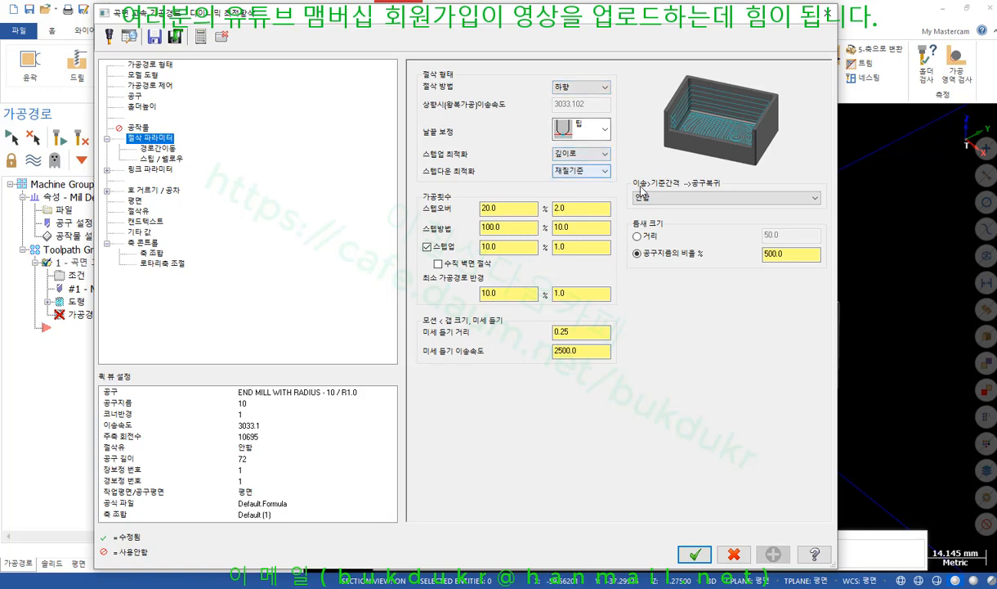
{"action": "left_click", "coordinate": [524, 211]}
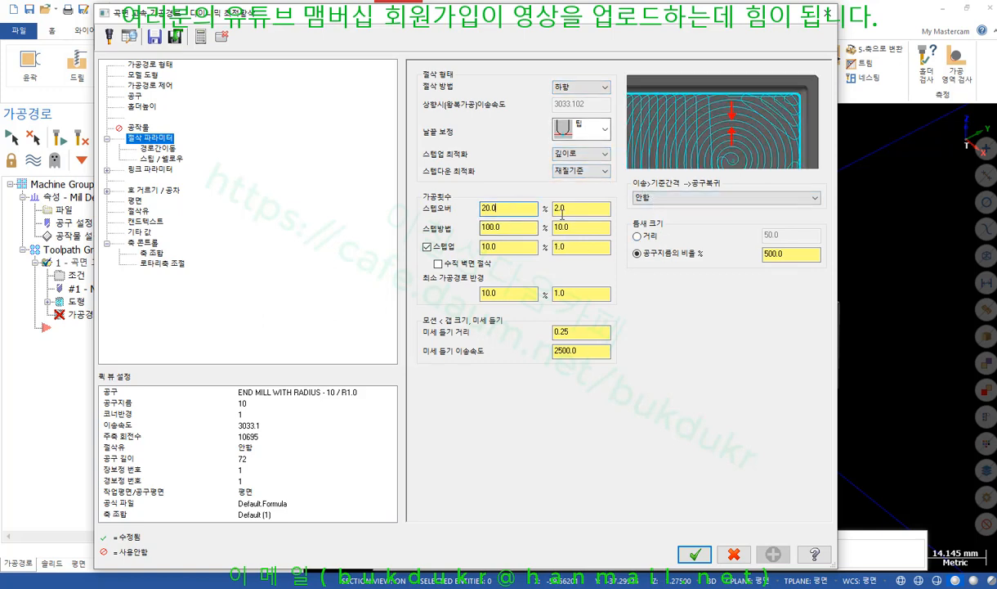
{"action": "left_click", "coordinate": [578, 213]}
{"action": "left_click", "coordinate": [579, 228]}
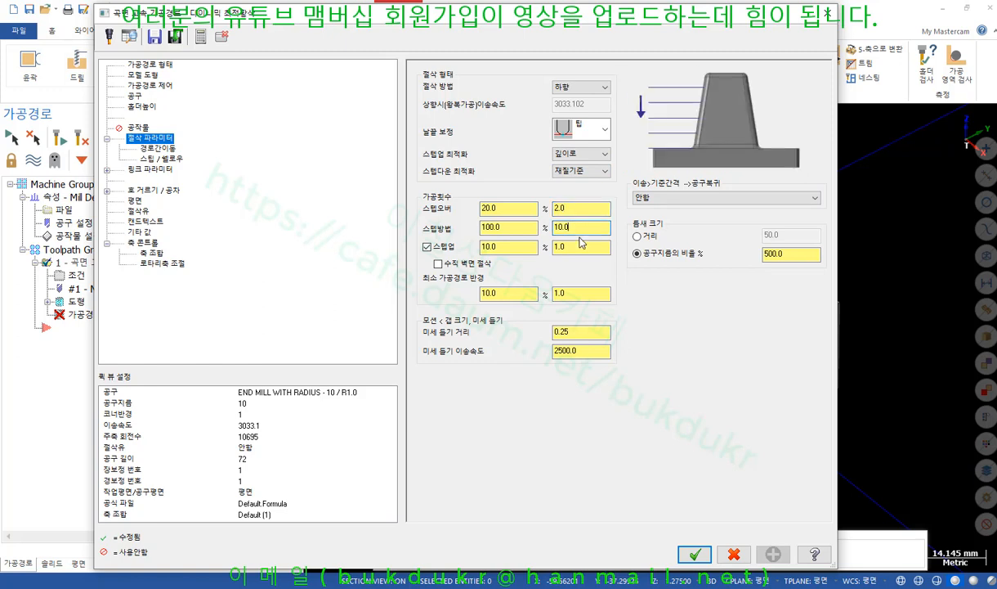
{"action": "left_click", "coordinate": [563, 246]}
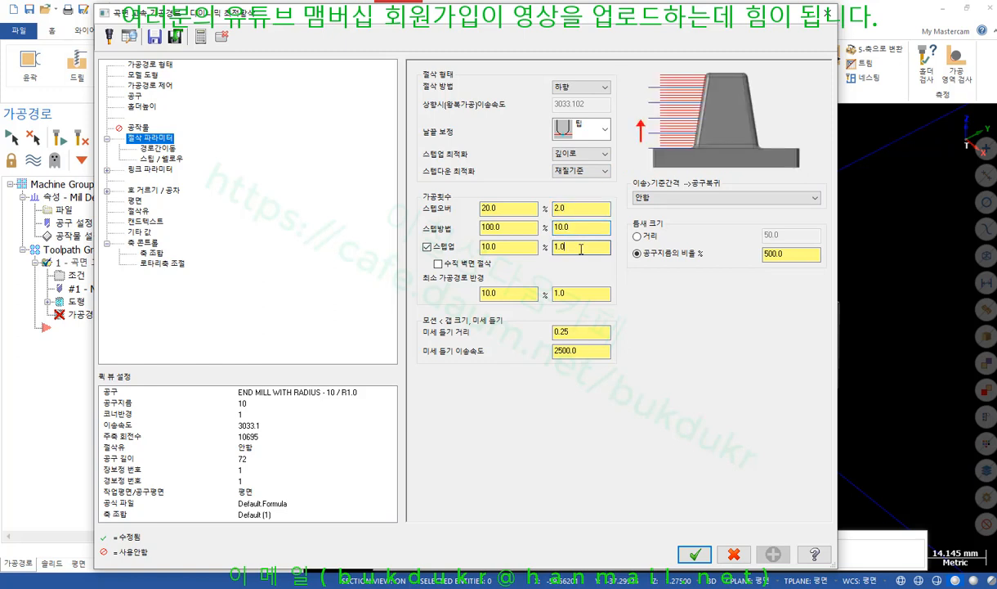
{"action": "left_click", "coordinate": [587, 296]}
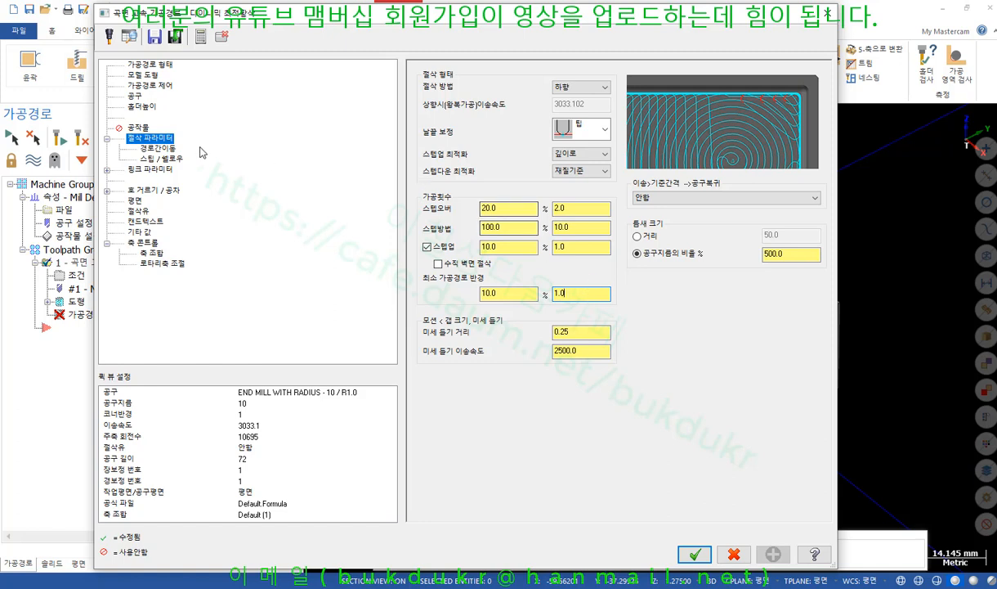
Review the 공구, 모델 도형 and 가공경로 형태 settings of the OptiRough operation.
{"action": "left_click", "coordinate": [140, 105]}
{"action": "left_click", "coordinate": [135, 97]}
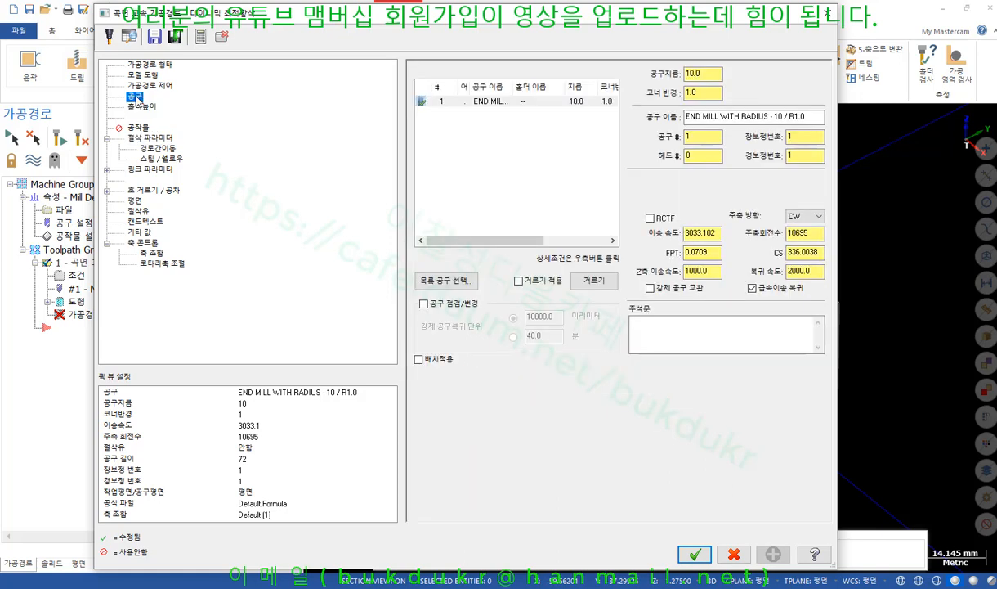
{"action": "left_click", "coordinate": [142, 75]}
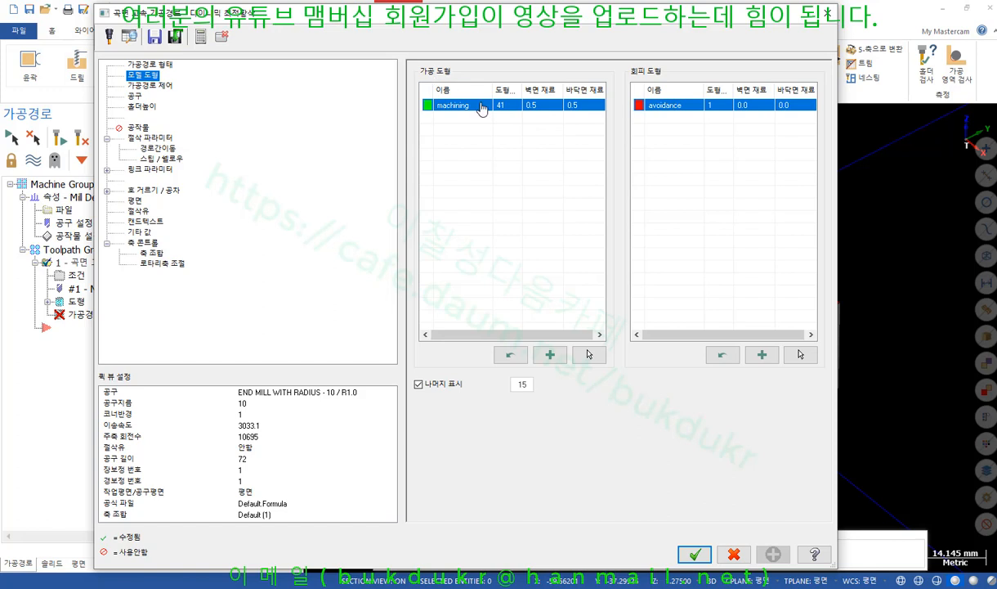
{"action": "left_click", "coordinate": [151, 65]}
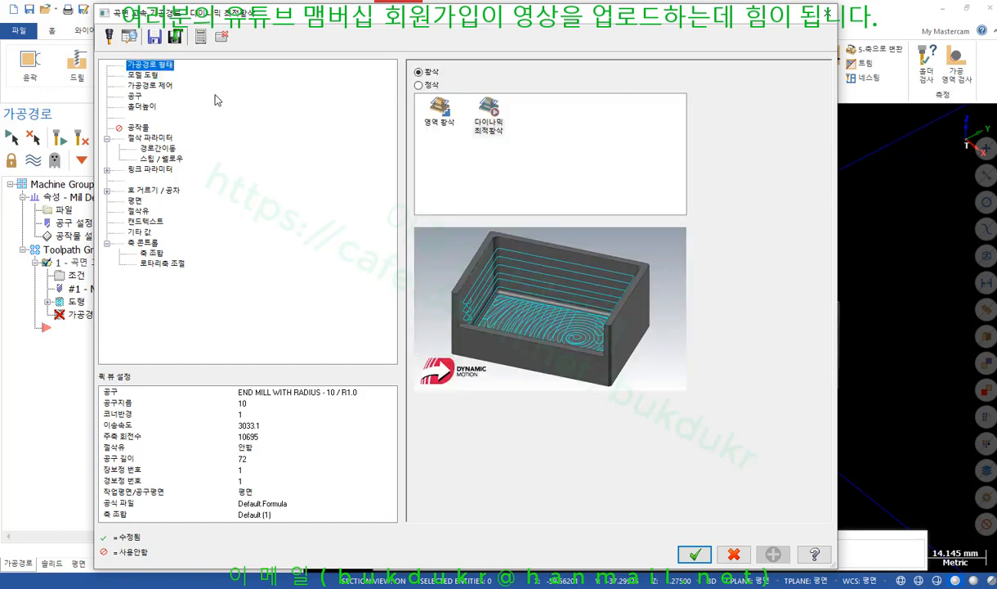
{"action": "left_click", "coordinate": [144, 75]}
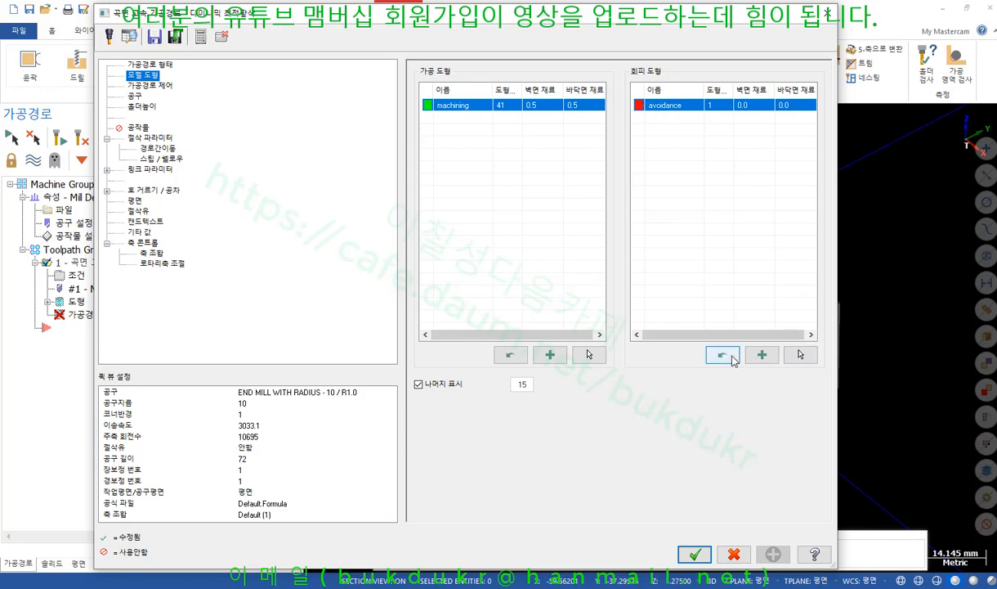
Delete the avoidance group from the 회피 도형 list of the model geometry.
{"action": "right_click", "coordinate": [681, 108]}
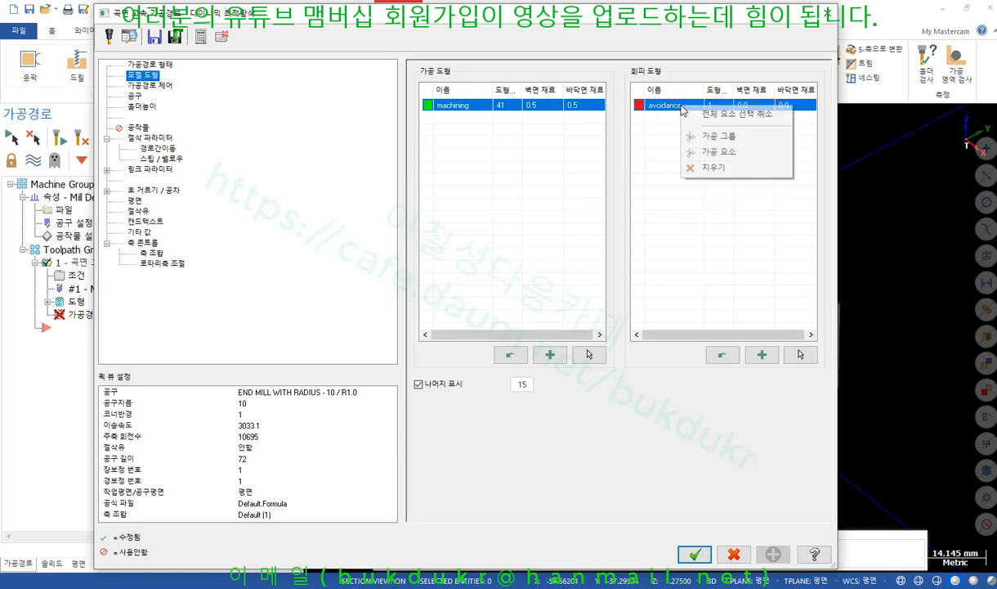
{"action": "left_click", "coordinate": [713, 167]}
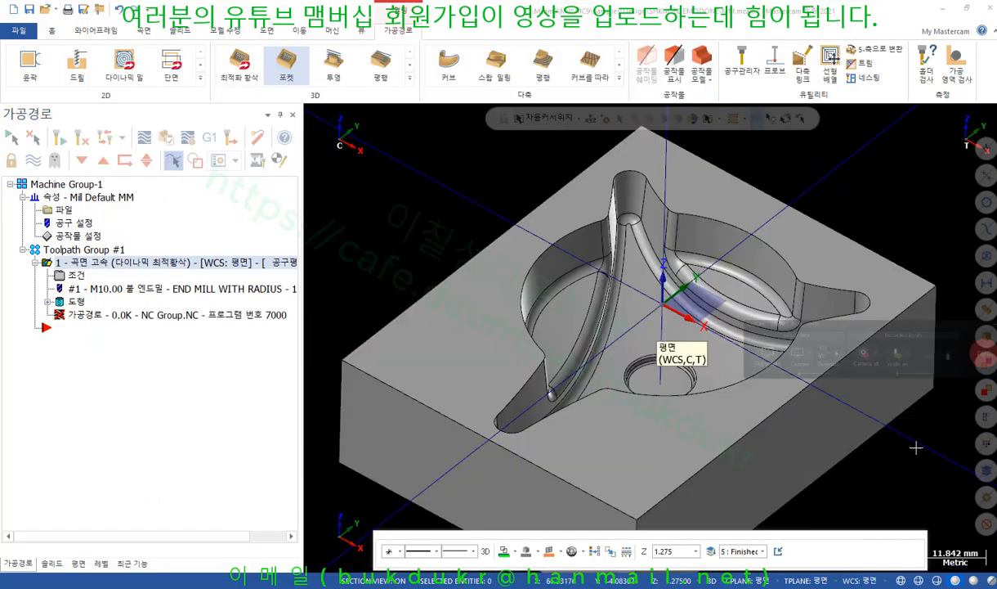
{"action": "scroll", "coordinate": [805, 390], "scroll_direction": "up", "scroll_amount": 3}
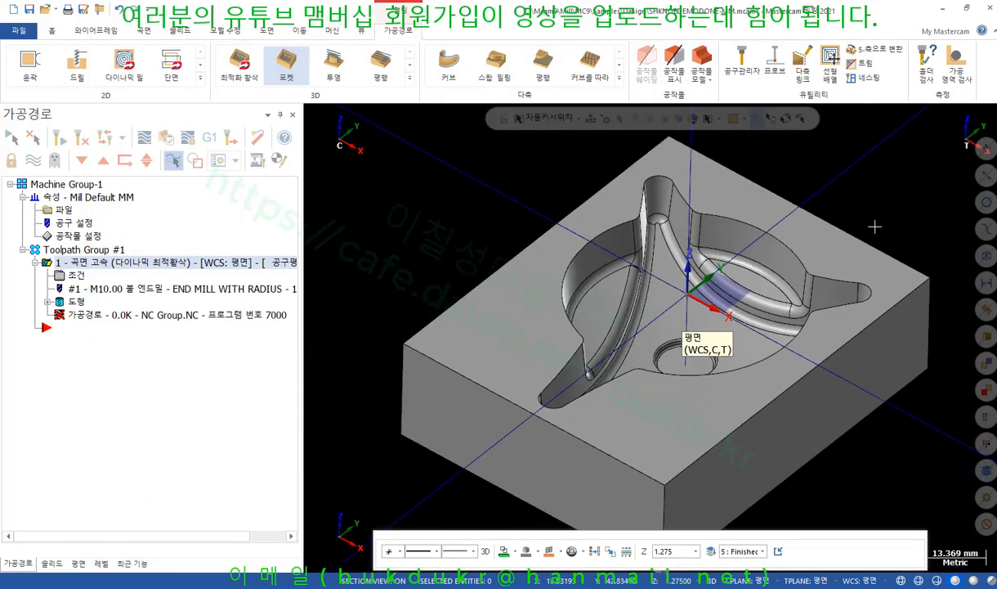
In 가공경로 제어, set the 포켓 건너뛰기 보다 작음 limit to 13.609498 using the diameter (원호의 지름) of the circular hole's edge.
{"action": "left_click", "coordinate": [70, 275]}
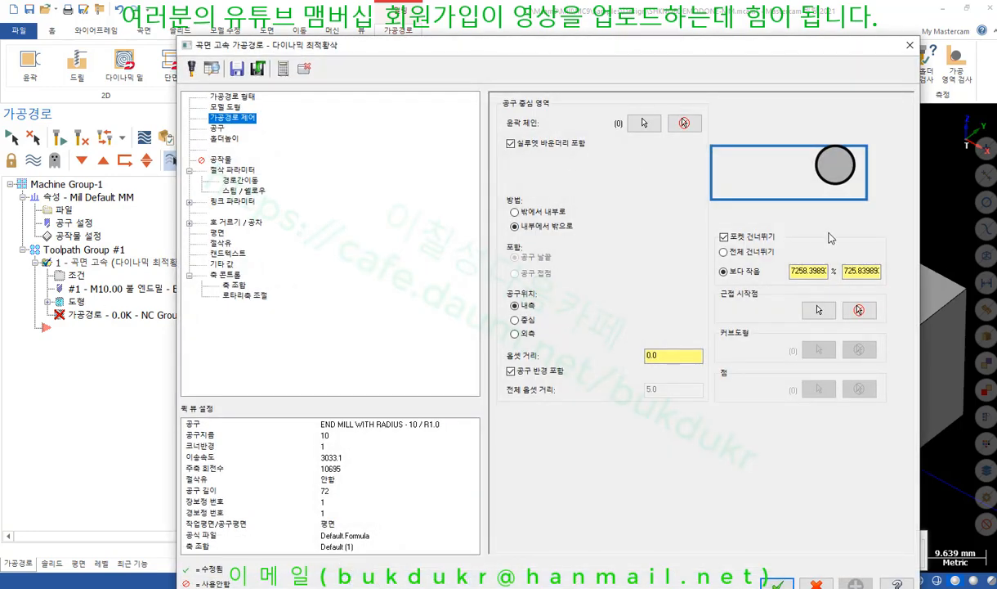
{"action": "left_click_drag", "start_coordinate": [838, 54], "coordinate": [400, 50]}
{"action": "left_click", "coordinate": [436, 265]}
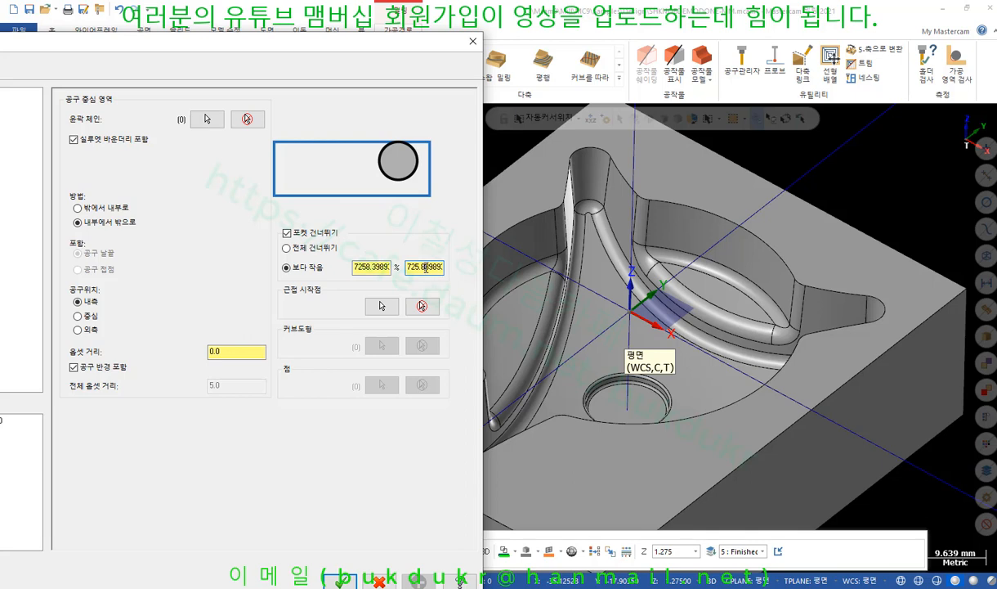
{"action": "double_click", "coordinate": [425, 267]}
{"action": "key", "text": "BackSpace"}
{"action": "right_click", "coordinate": [427, 268]}
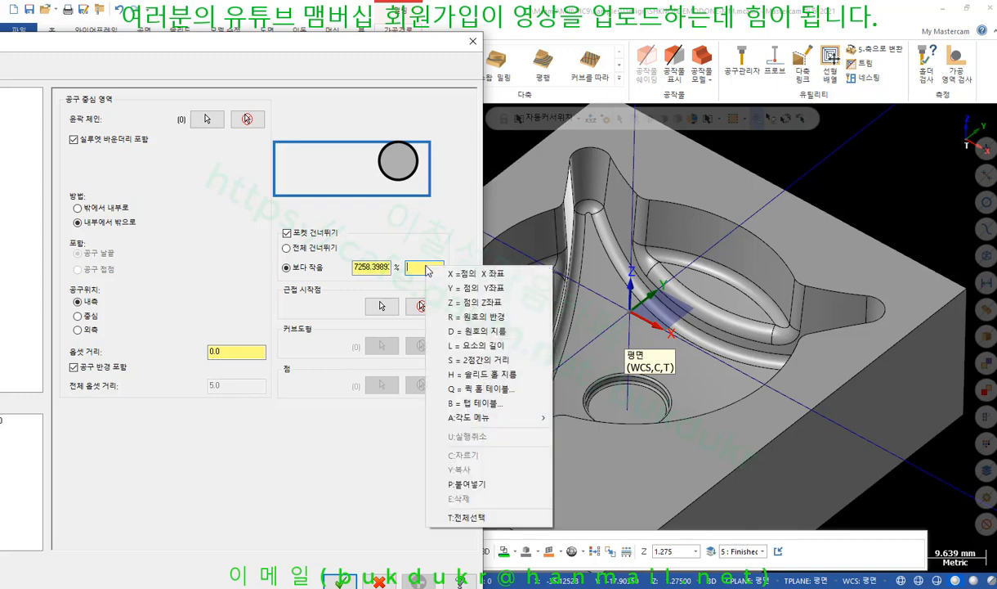
{"action": "left_click", "coordinate": [470, 332]}
{"action": "scroll", "coordinate": [572, 368], "scroll_direction": "up", "scroll_amount": 5}
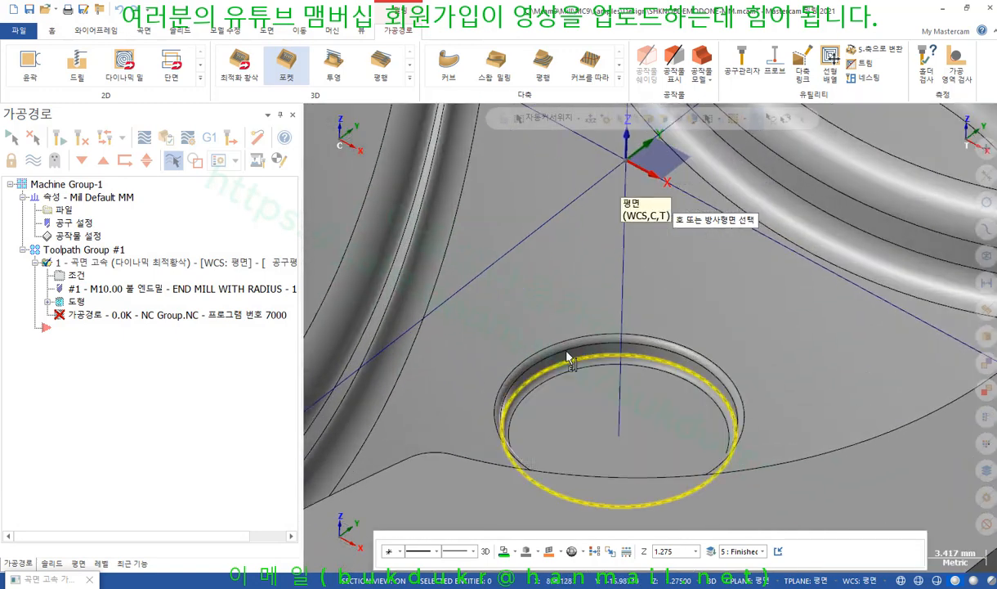
{"action": "left_click", "coordinate": [567, 350]}
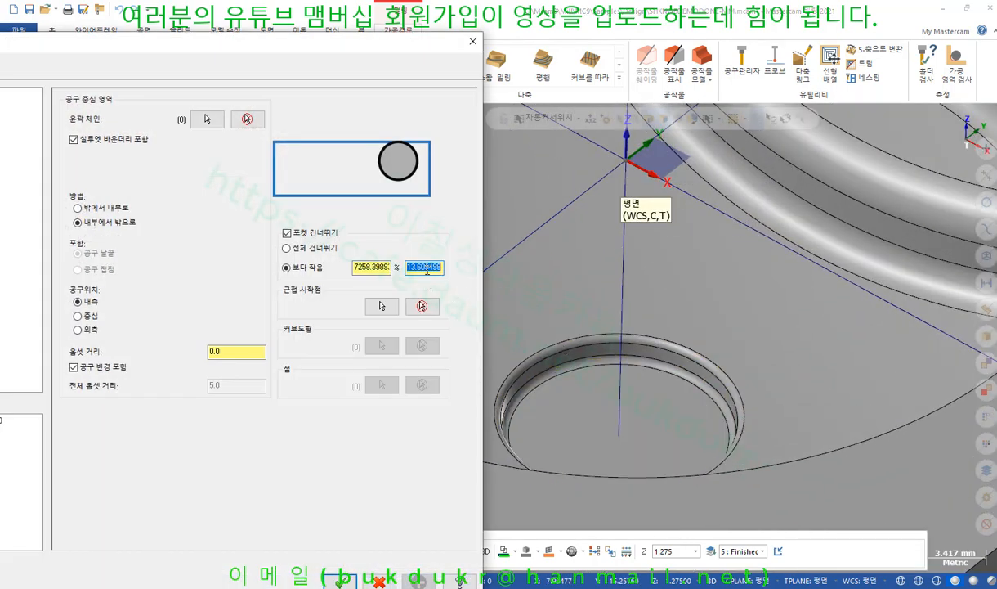
{"action": "left_click", "coordinate": [429, 268]}
{"action": "left_click", "coordinate": [375, 268]}
{"action": "left_click_drag", "start_coordinate": [342, 45], "coordinate": [710, 86]}
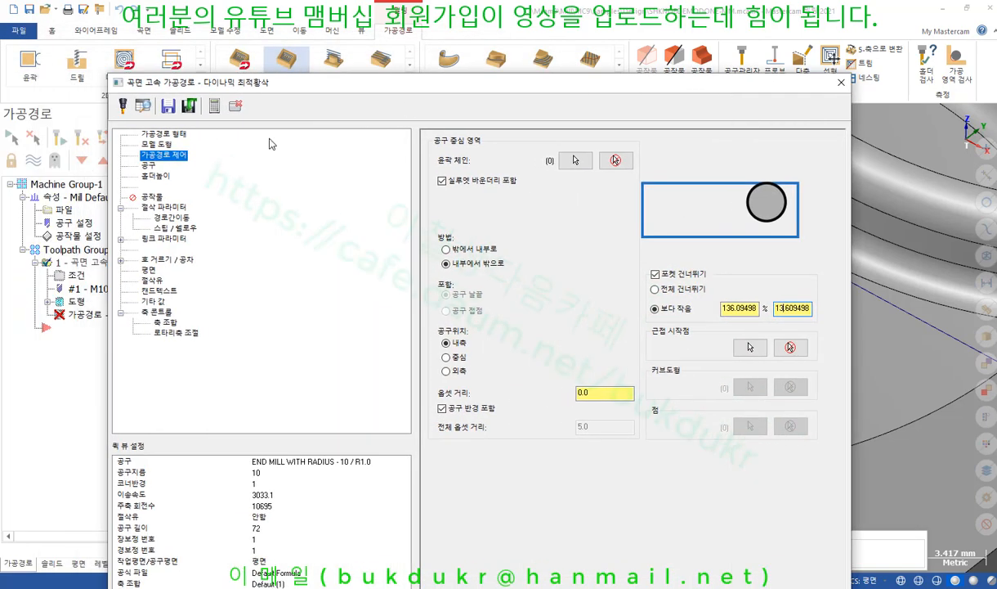
Recheck the 공구, 절삭 파라미터 and pocket skip settings, and accept the parameters to recalculate the toolpath.
{"action": "left_click", "coordinate": [148, 165]}
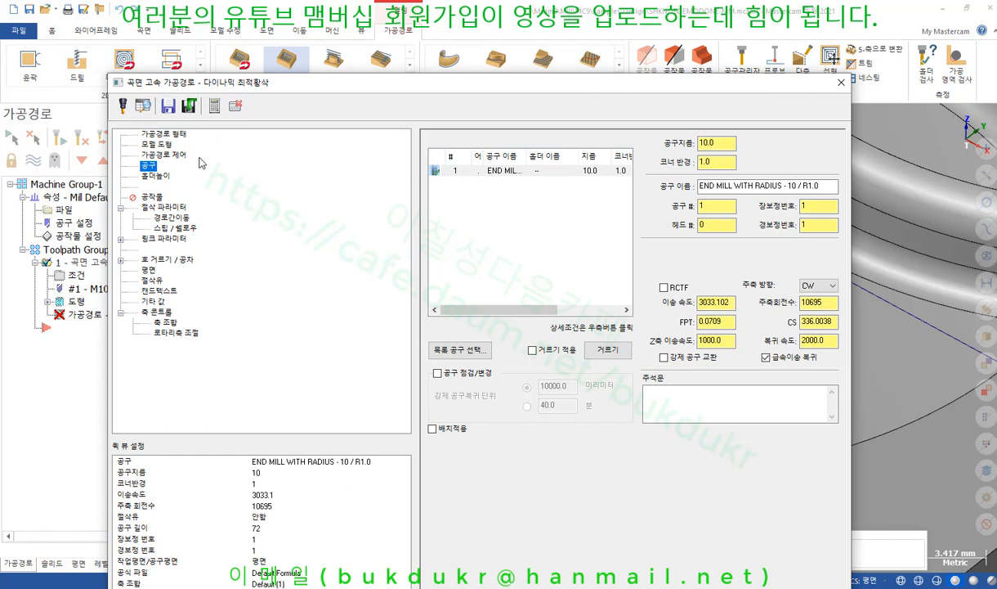
{"action": "left_click", "coordinate": [168, 208]}
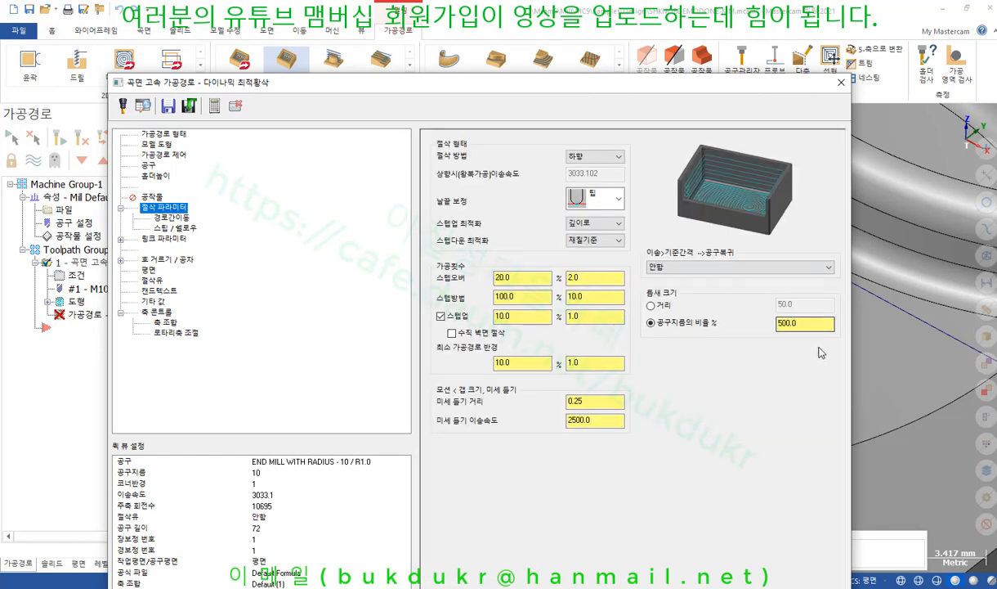
{"action": "left_click", "coordinate": [163, 155]}
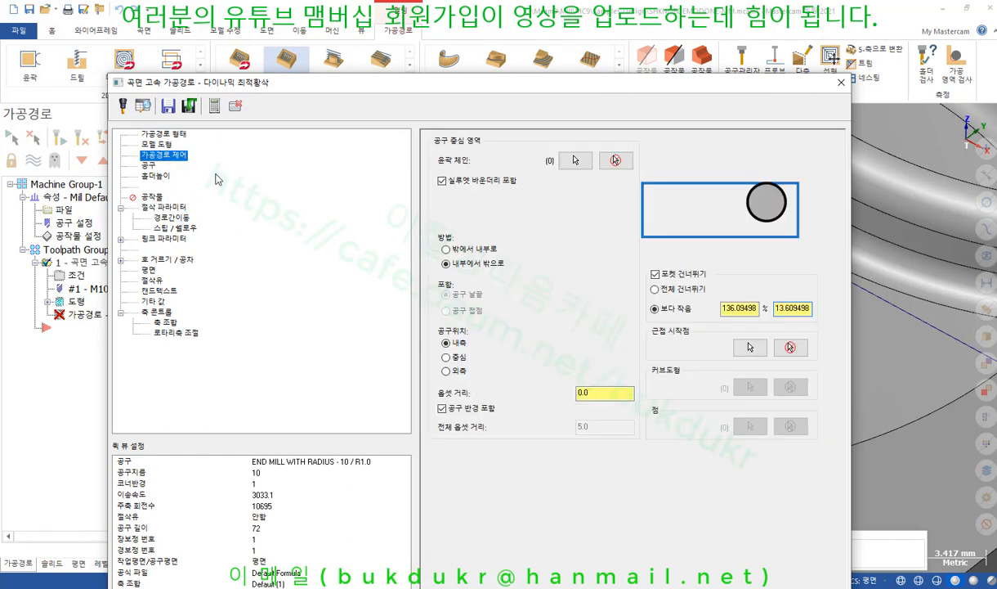
{"action": "left_click", "coordinate": [780, 310]}
{"action": "left_click_drag", "start_coordinate": [740, 91], "coordinate": [637, 40]}
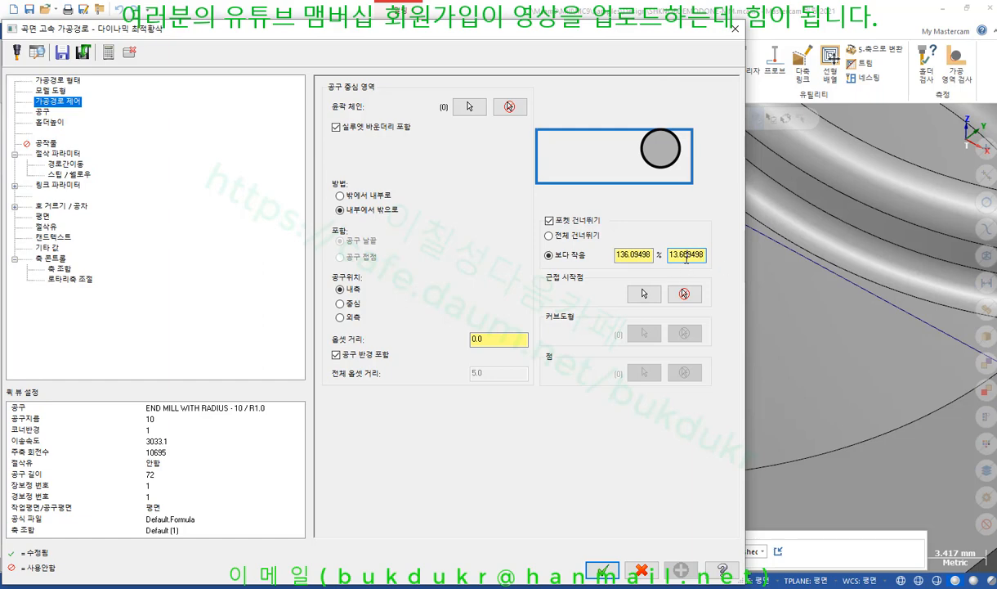
{"action": "left_click", "coordinate": [603, 570]}
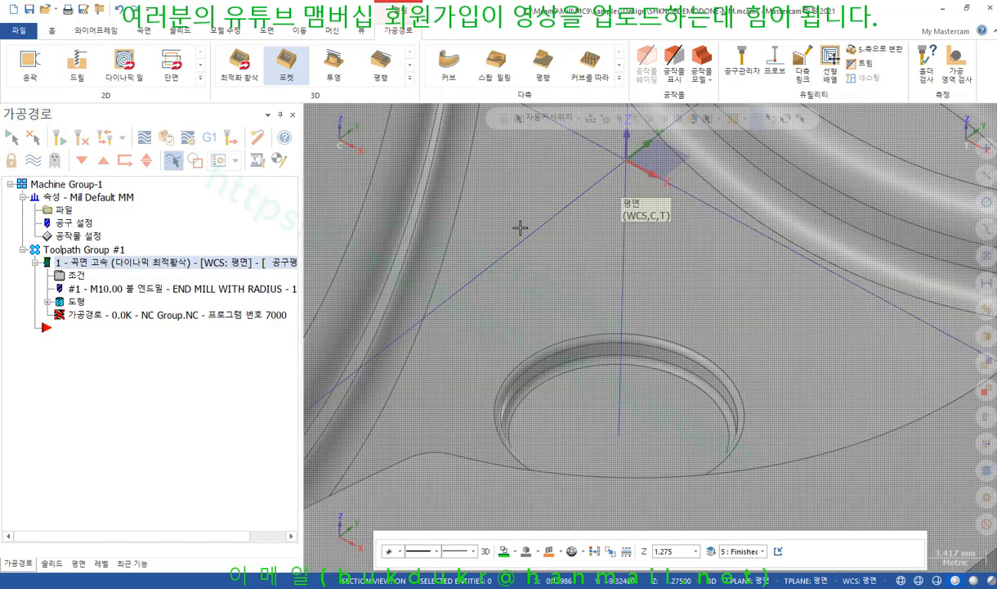
Examine the toolpath levels above the small circular hole, using wireframe display and the 우측면 view.
{"action": "scroll", "coordinate": [641, 283], "scroll_direction": "down", "scroll_amount": 5}
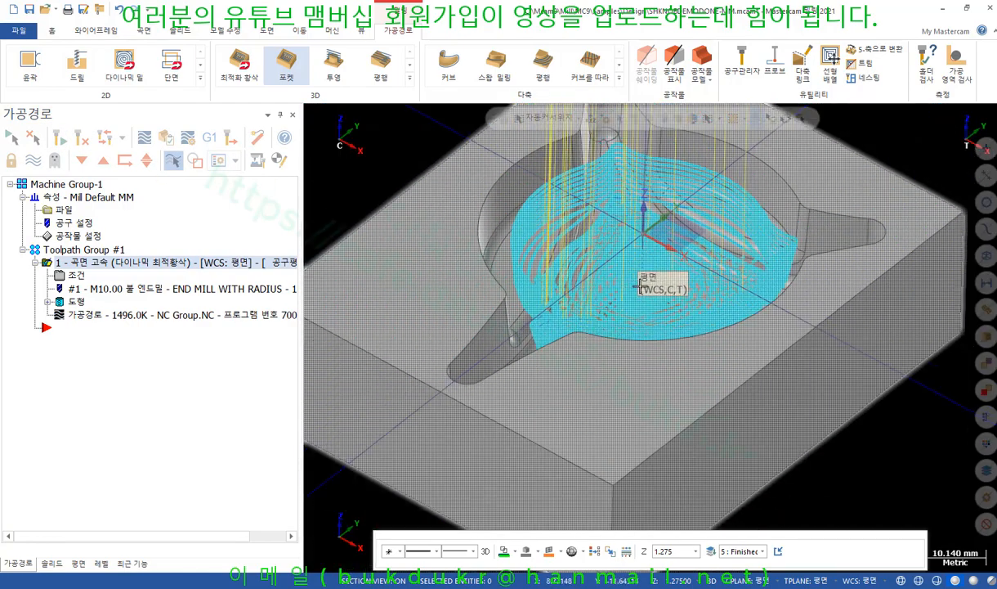
{"action": "mouse_move", "coordinate": [640, 286]}
{"action": "middle_mouse_down"}
{"action": "mouse_move", "coordinate": [650, 316]}
{"action": "mouse_move", "coordinate": [642, 293]}
{"action": "mouse_move", "coordinate": [617, 280]}
{"action": "mouse_move", "coordinate": [636, 283]}
{"action": "middle_mouse_up"}
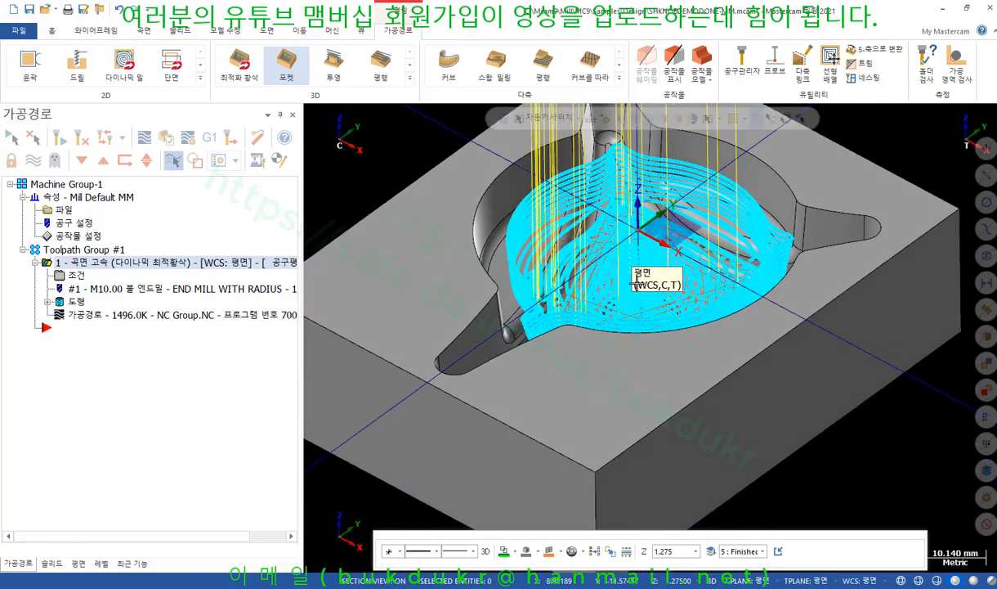
{"action": "scroll", "coordinate": [636, 284], "scroll_direction": "down", "scroll_amount": 2}
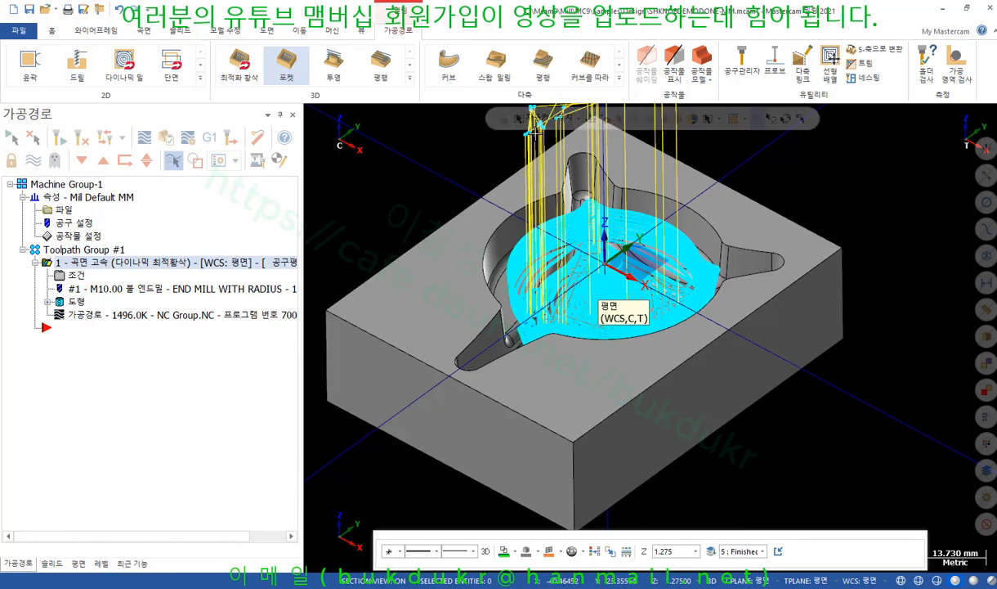
{"action": "key", "text": "alt+s"}
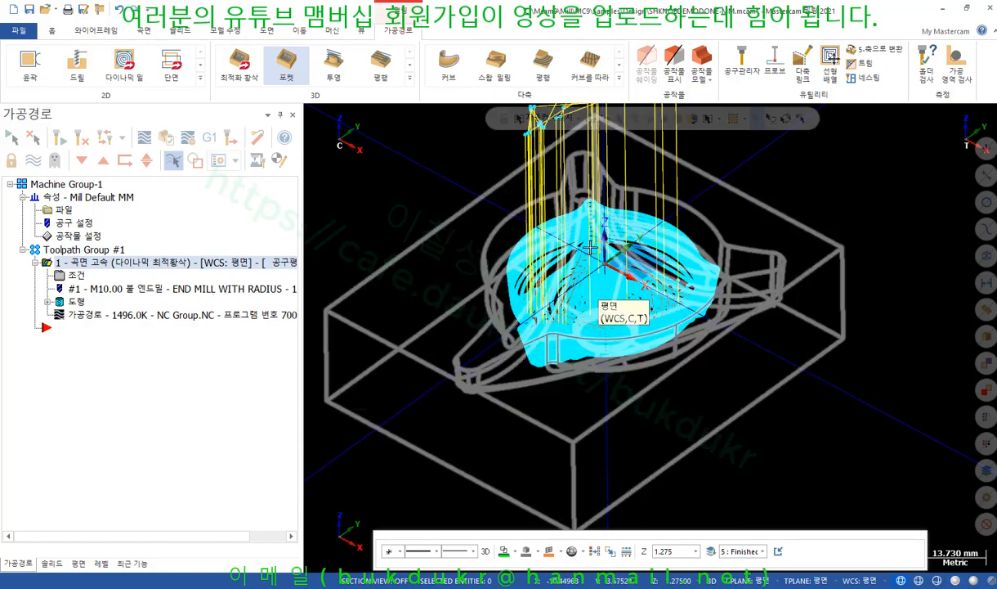
{"action": "scroll", "coordinate": [587, 299], "scroll_direction": "up", "scroll_amount": 2}
{"action": "middle_click_drag", "start_coordinate": [587, 300], "coordinate": [638, 217]}
{"action": "right_click", "coordinate": [836, 165]}
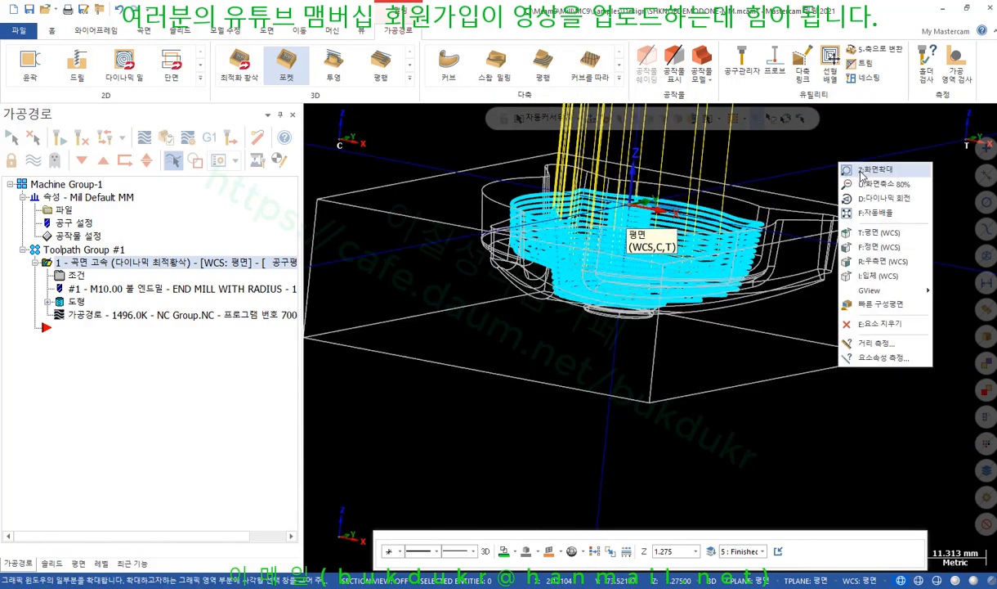
{"action": "left_click", "coordinate": [877, 258]}
{"action": "scroll", "coordinate": [640, 365], "scroll_direction": "up", "scroll_amount": 6}
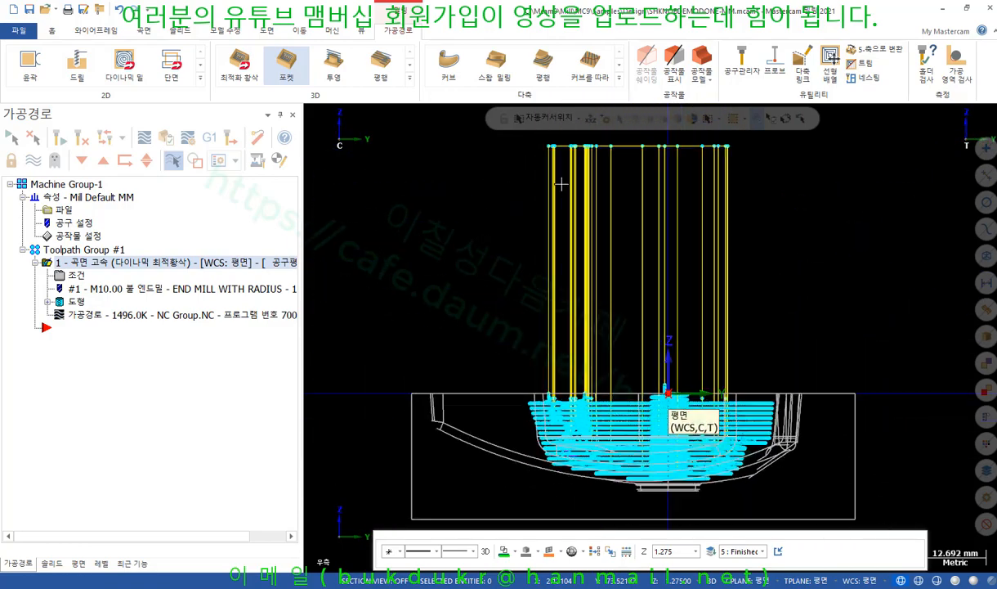
{"action": "scroll", "coordinate": [640, 365], "scroll_direction": "up", "scroll_amount": 2}
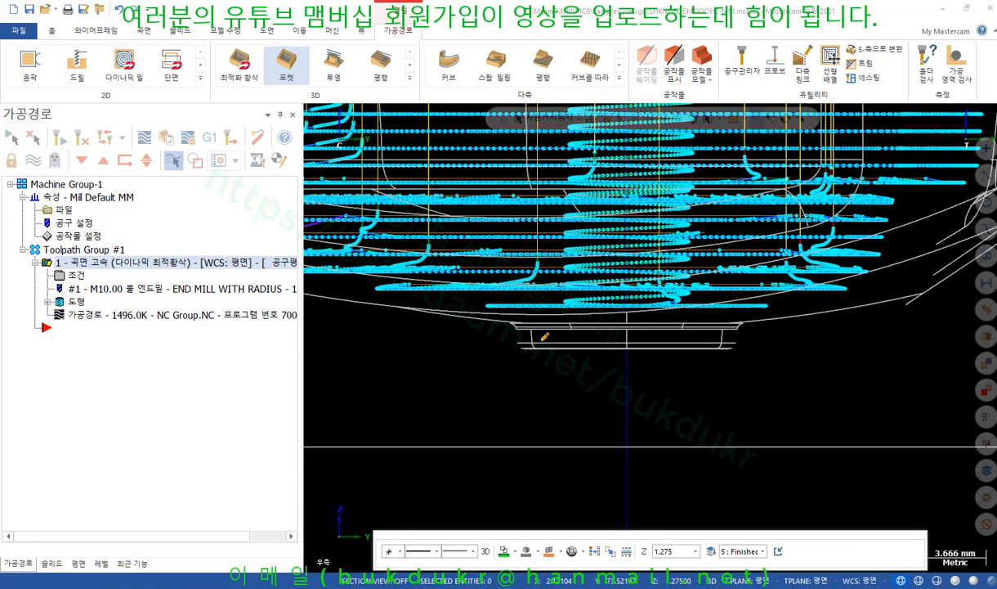
{"action": "left_click_drag", "start_coordinate": [511, 323], "coordinate": [515, 380]}
{"action": "left_click_drag", "start_coordinate": [743, 322], "coordinate": [743, 369]}
{"action": "mouse_move", "coordinate": [594, 376]}
{"action": "left_mouse_down"}
{"action": "mouse_move", "coordinate": [588, 403]}
{"action": "mouse_move", "coordinate": [622, 394]}
{"action": "mouse_move", "coordinate": [609, 407]}
{"action": "mouse_move", "coordinate": [646, 382]}
{"action": "mouse_move", "coordinate": [595, 428]}
{"action": "left_mouse_up"}
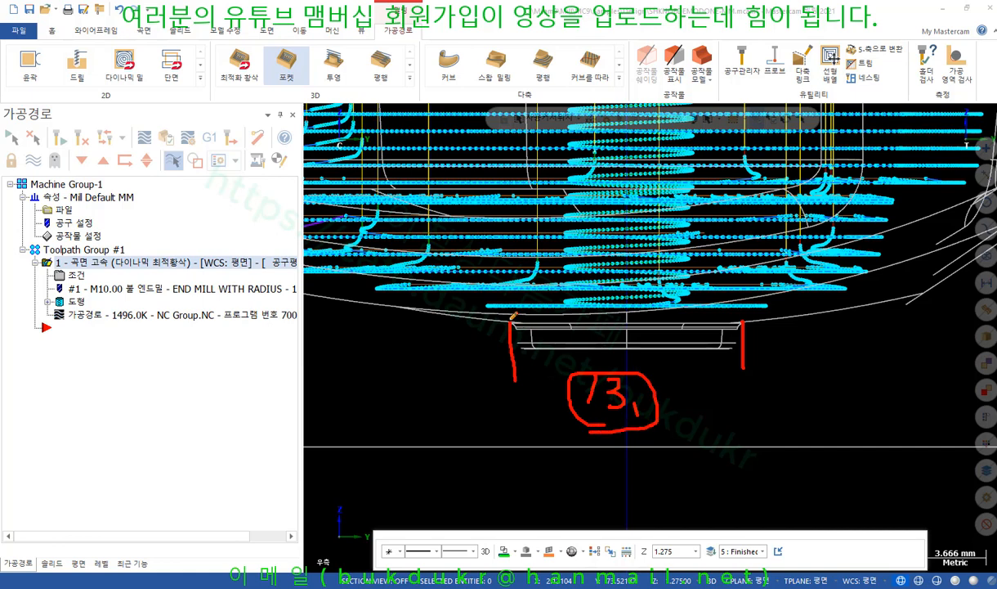
{"action": "left_click_drag", "start_coordinate": [510, 322], "coordinate": [744, 320]}
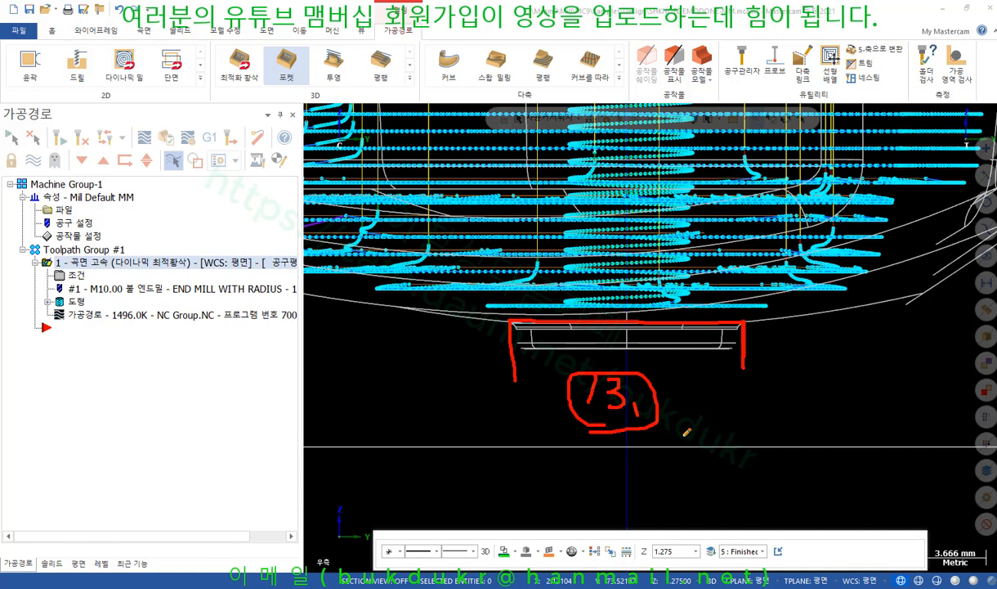
{"action": "mouse_move", "coordinate": [722, 384]}
{"action": "left_mouse_down"}
{"action": "mouse_move", "coordinate": [732, 413]}
{"action": "mouse_move", "coordinate": [713, 401]}
{"action": "mouse_move", "coordinate": [721, 421]}
{"action": "mouse_move", "coordinate": [759, 450]}
{"action": "mouse_move", "coordinate": [719, 458]}
{"action": "mouse_move", "coordinate": [762, 472]}
{"action": "left_mouse_up"}
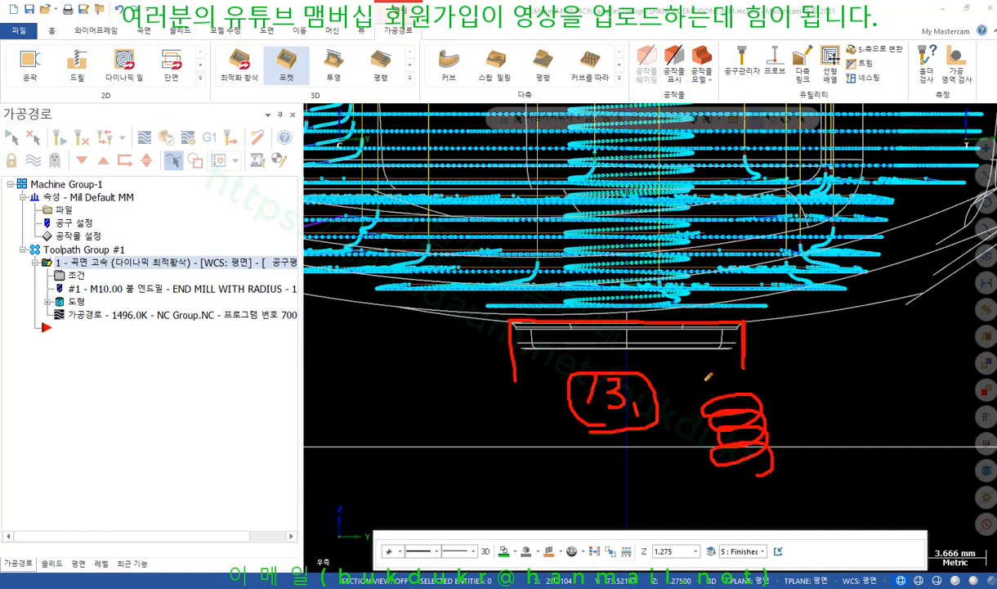
{"action": "left_click_drag", "start_coordinate": [512, 345], "coordinate": [514, 374]}
{"action": "left_click_drag", "start_coordinate": [745, 320], "coordinate": [746, 377]}
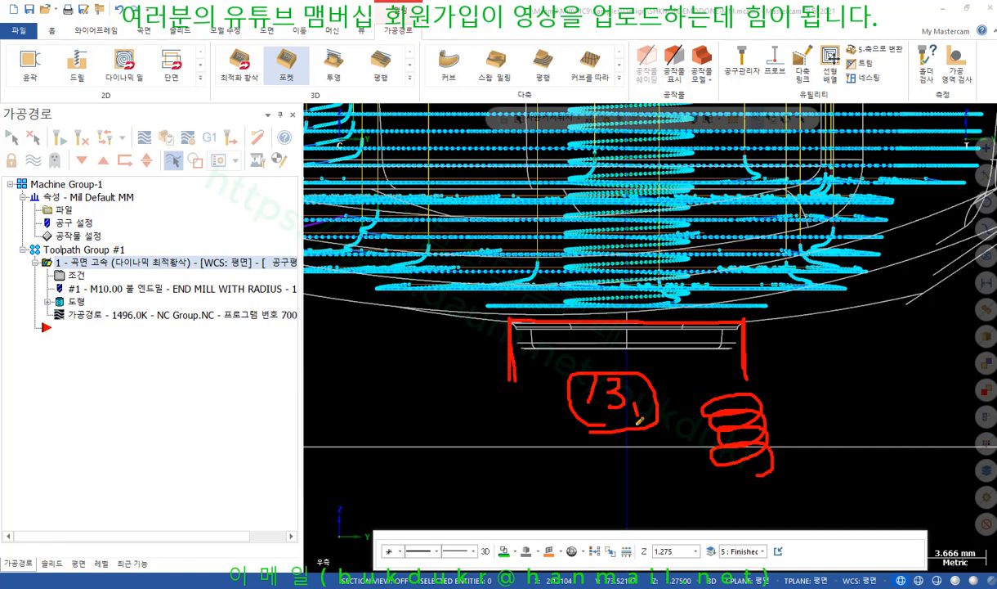
{"action": "left_click_drag", "start_coordinate": [559, 425], "coordinate": [690, 424]}
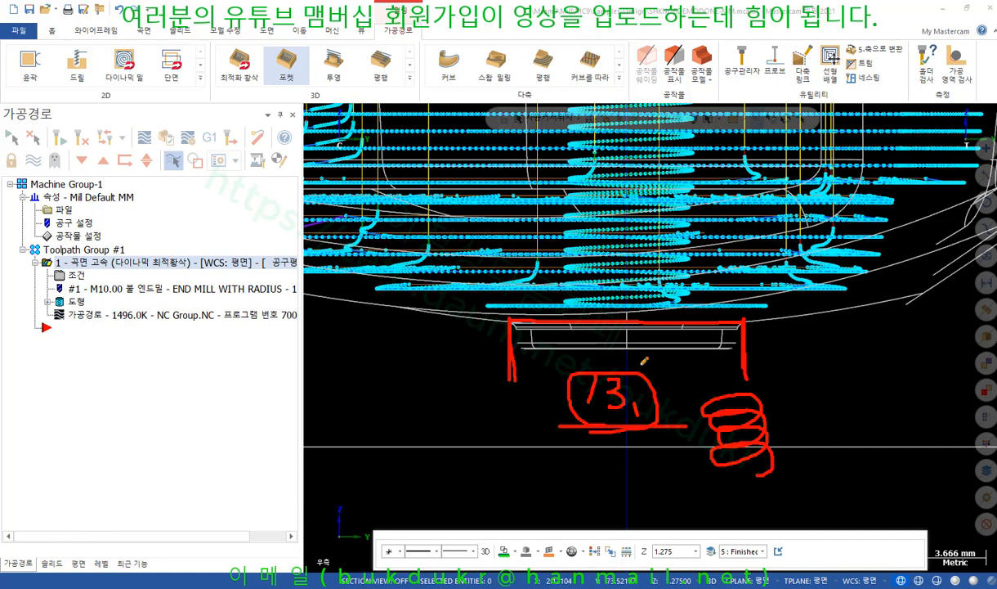
{"action": "left_click_drag", "start_coordinate": [506, 318], "coordinate": [510, 389]}
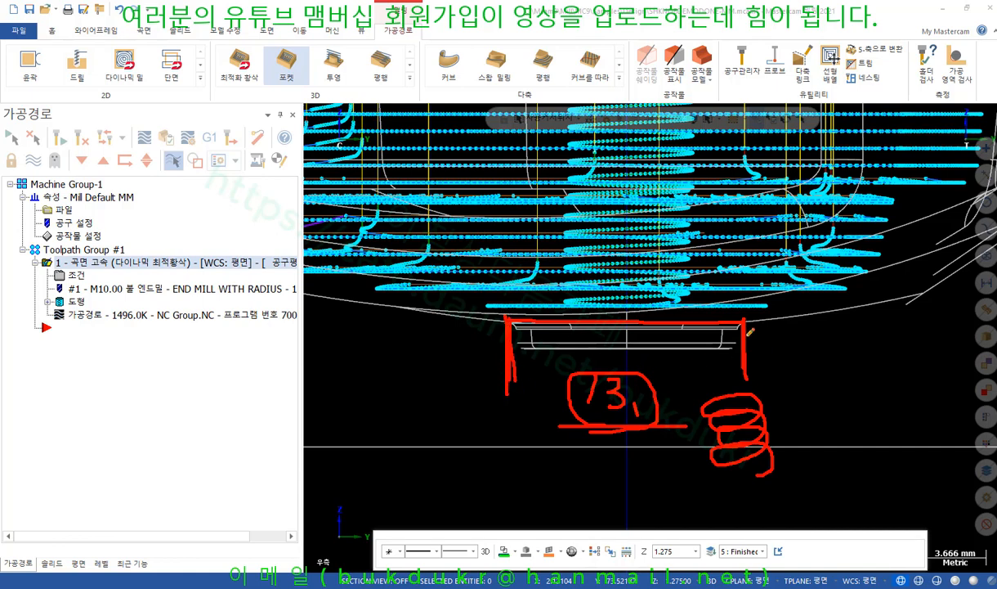
{"action": "left_click_drag", "start_coordinate": [745, 316], "coordinate": [747, 391]}
{"action": "right_click", "coordinate": [791, 337]}
{"action": "left_click", "coordinate": [826, 480]}
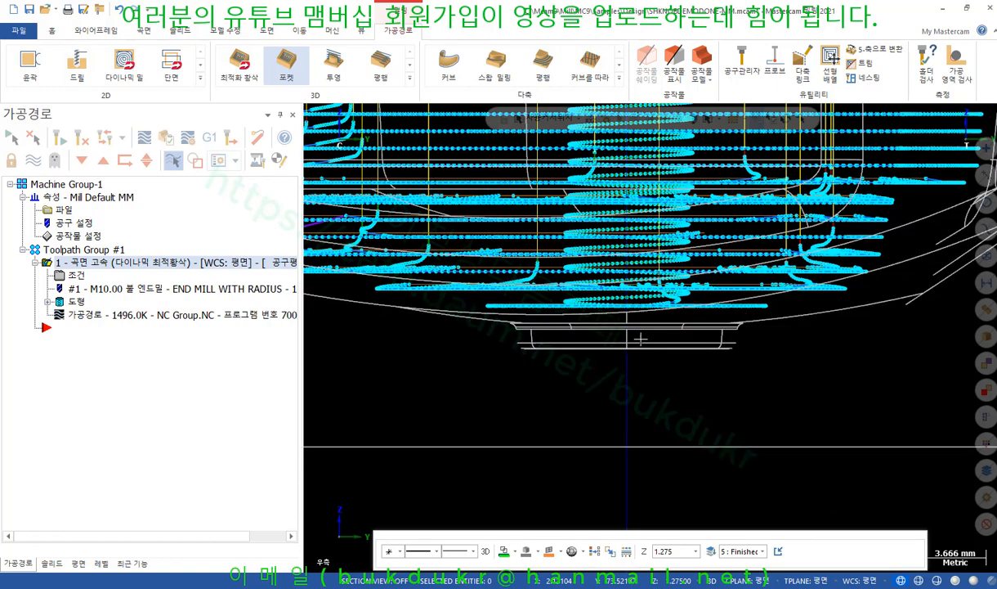
Return the part to the 입체 (WCS) view and turn solid shading back on.
{"action": "right_click", "coordinate": [804, 336]}
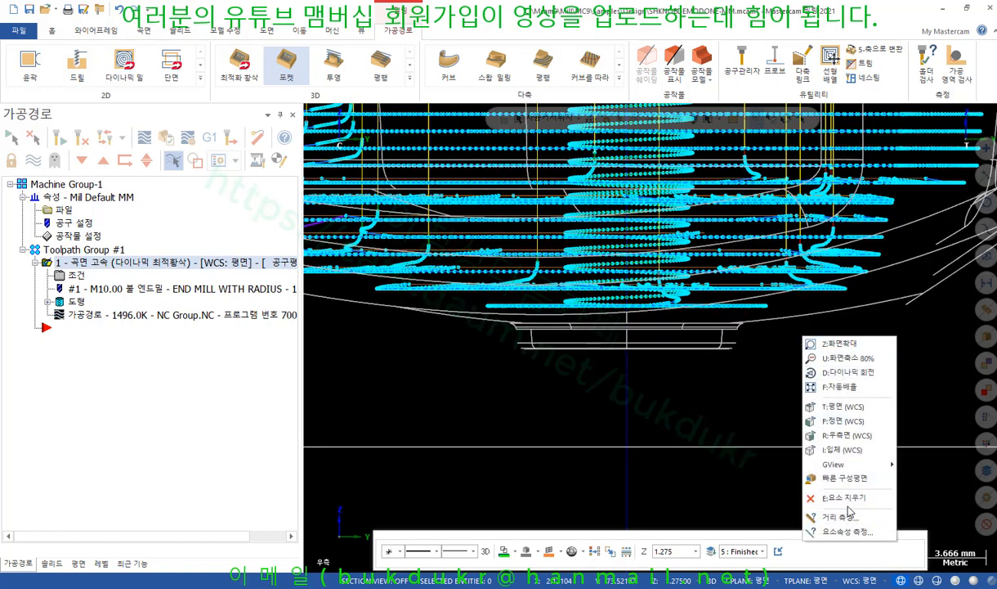
{"action": "left_click", "coordinate": [842, 450]}
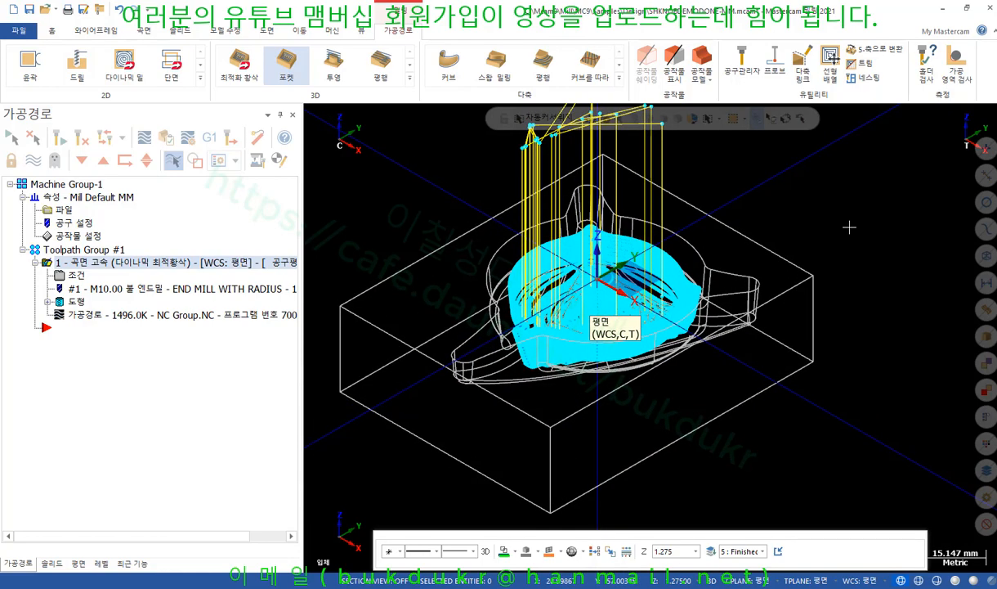
{"action": "key", "text": "alt+s"}
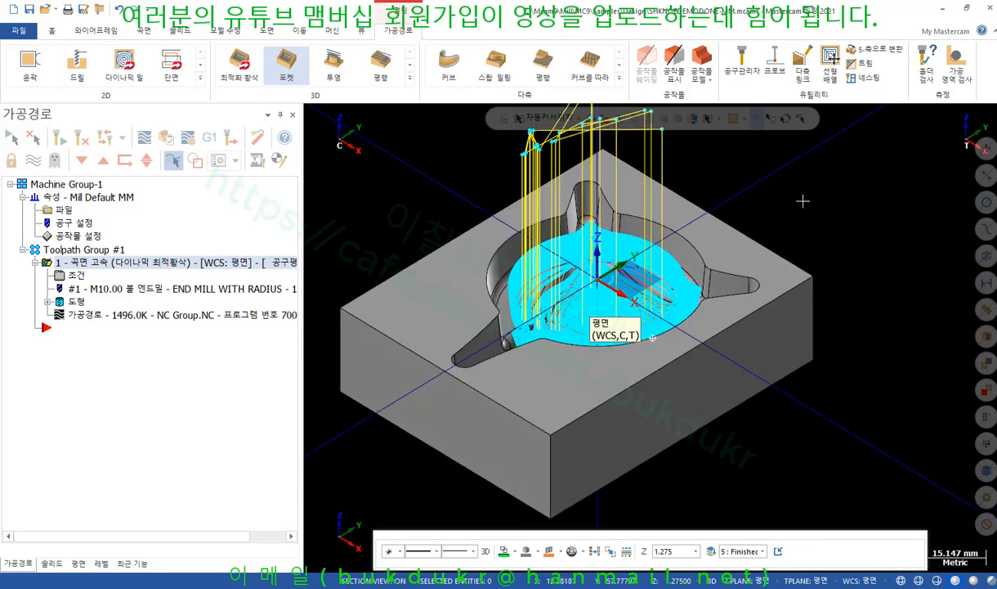
{"action": "scroll", "coordinate": [627, 196], "scroll_direction": "up", "scroll_amount": 2}
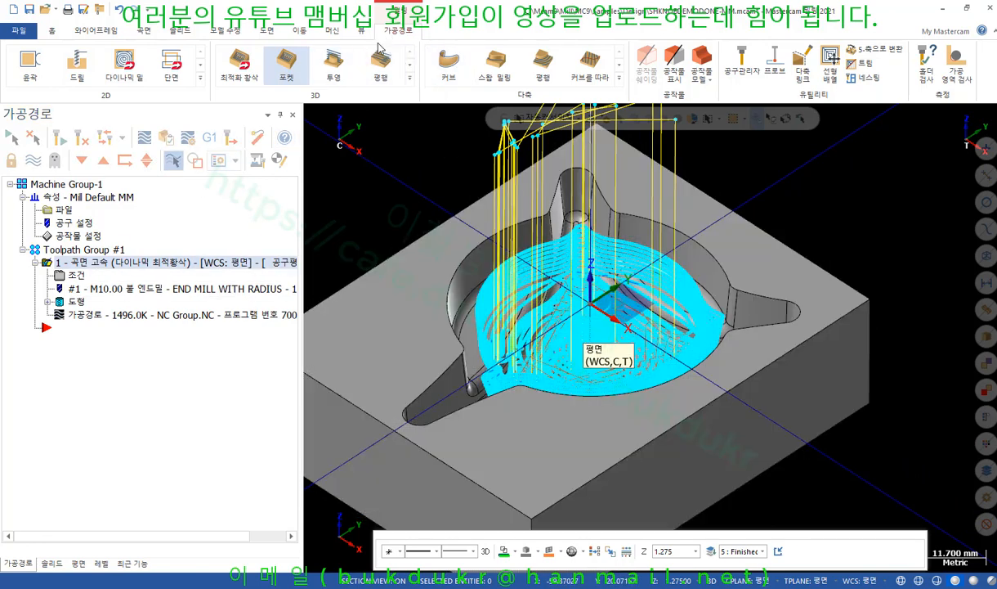
Turn off the 끝점 markers in the toolpath's advanced display (고급 표시) options.
{"action": "left_click", "coordinate": [362, 31]}
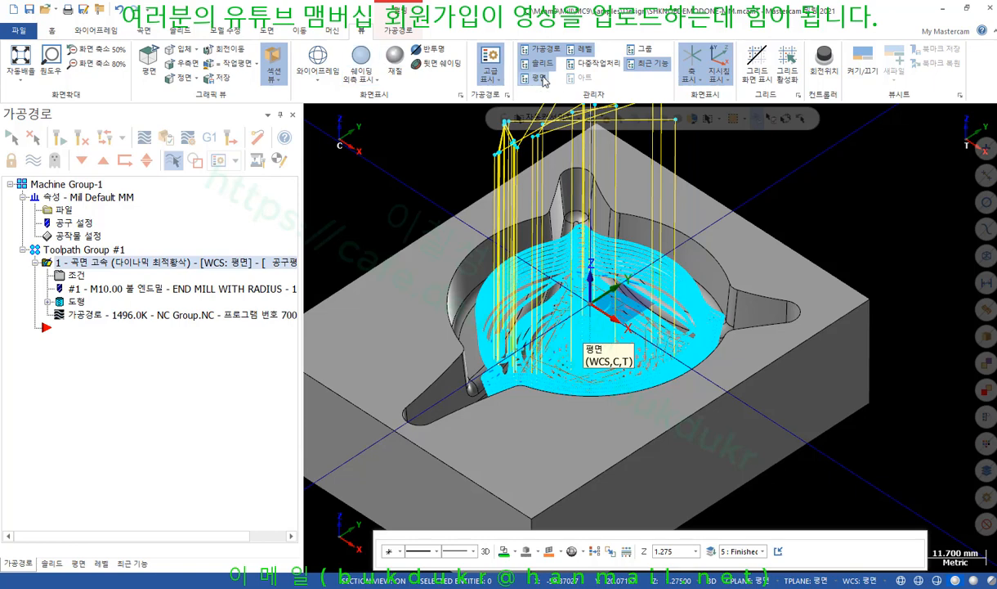
{"action": "left_click", "coordinate": [493, 77]}
{"action": "left_click", "coordinate": [491, 237]}
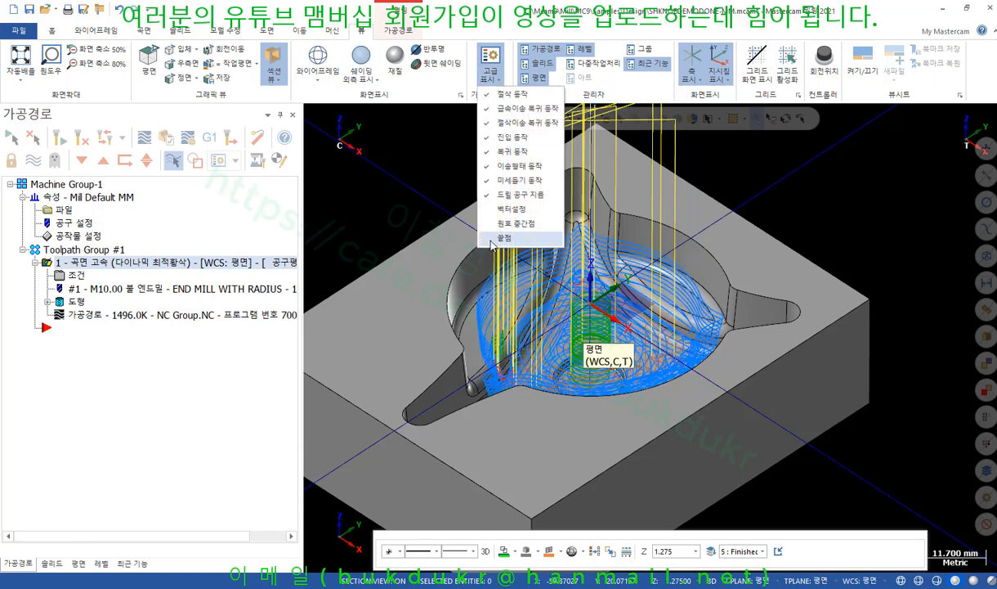
{"action": "left_click", "coordinate": [400, 177]}
Start a 공작물 모델 with display color 11 and take its initial block shape from the 공작물 설정 dimensions.
{"action": "left_click", "coordinate": [381, 31]}
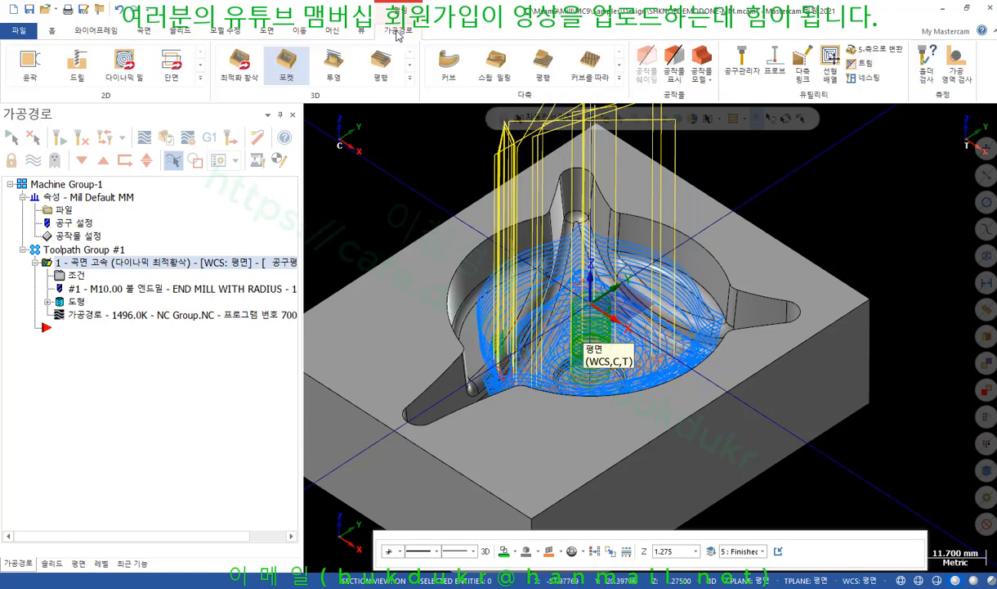
{"action": "left_click", "coordinate": [701, 62]}
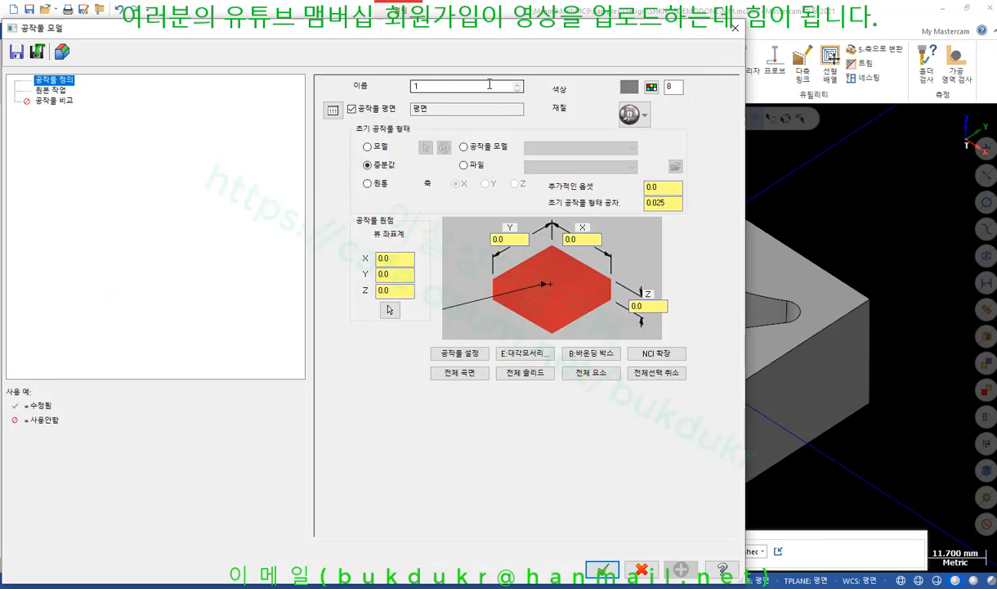
{"action": "left_click", "coordinate": [629, 86]}
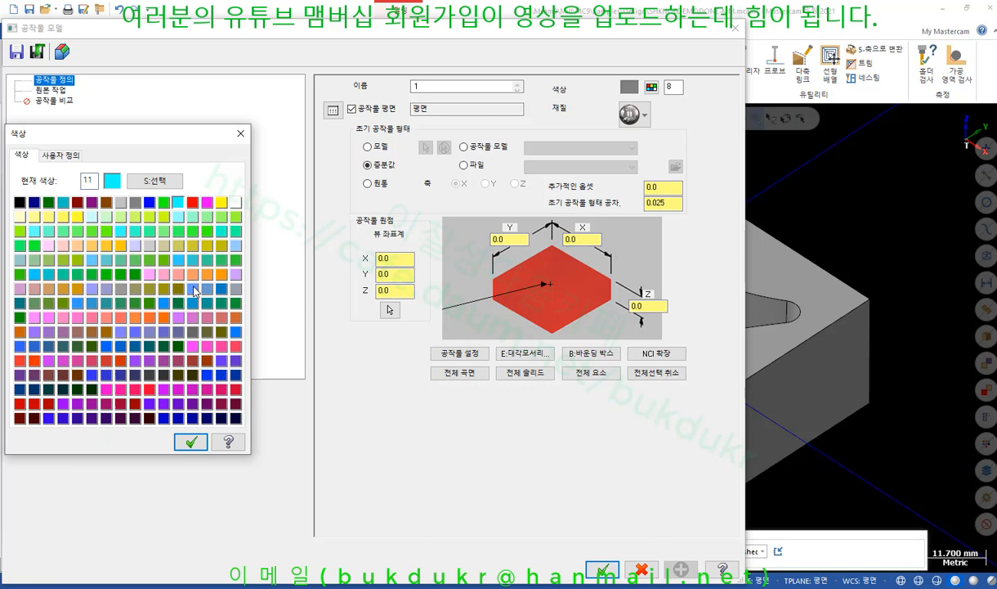
{"action": "left_click", "coordinate": [191, 441]}
{"action": "left_click", "coordinate": [460, 351]}
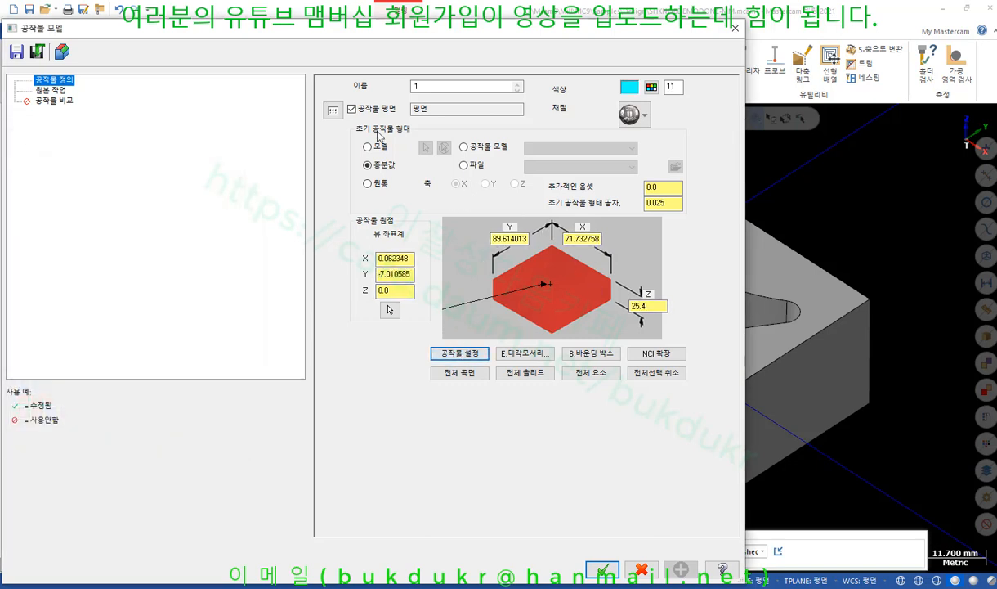
Select operation 1, the dynamic OptiRough toolpath, as the stock model's source operation (원본 작업) and generate the model.
{"action": "left_click", "coordinate": [49, 90]}
{"action": "left_click", "coordinate": [537, 135]}
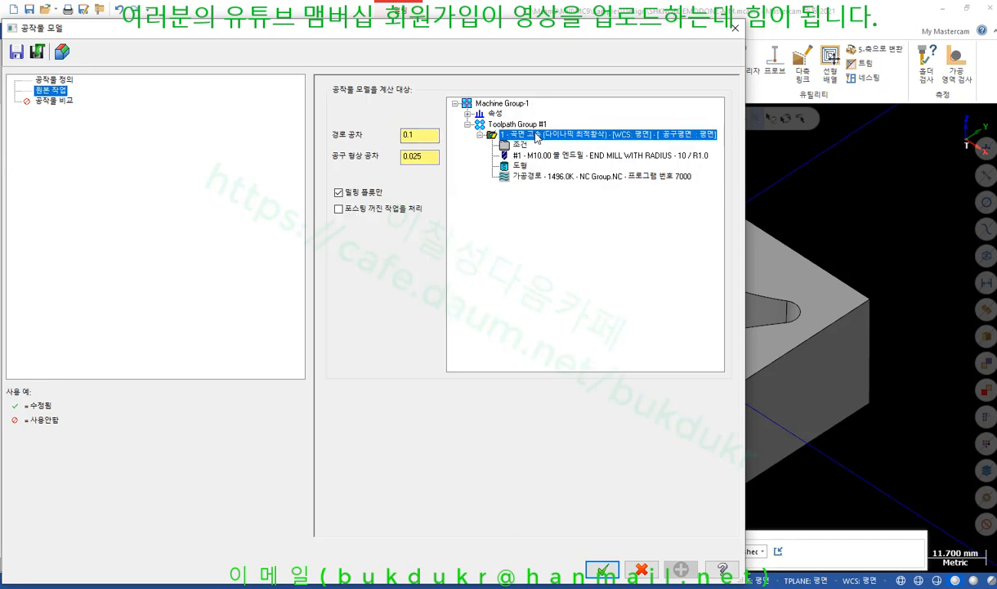
{"action": "left_click", "coordinate": [602, 569]}
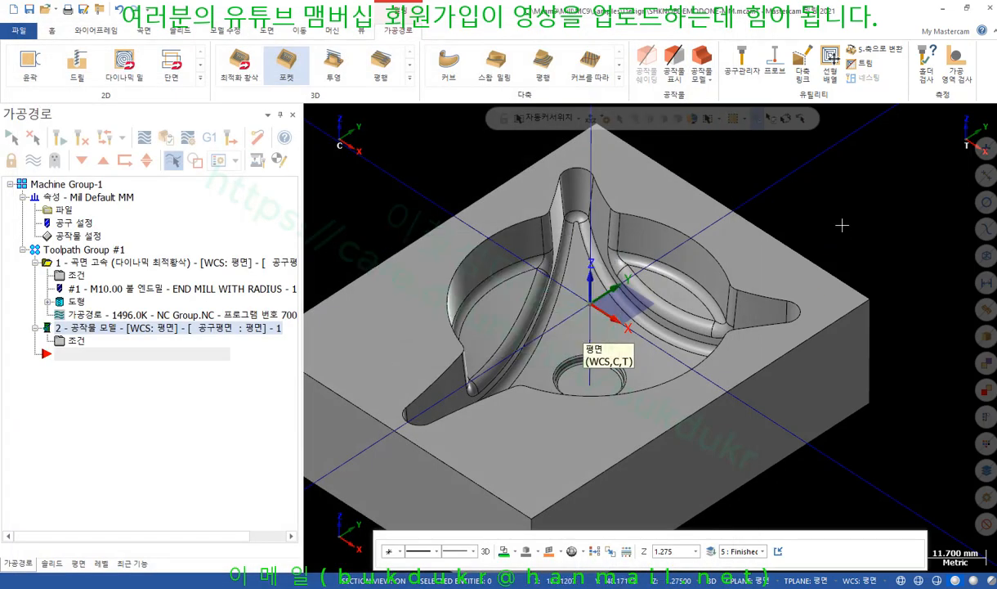
Examine the leftover material in the stock model's cavity, including the arms and walls, from several angles.
{"action": "scroll", "coordinate": [812, 172], "scroll_direction": "down", "scroll_amount": 1}
{"action": "middle_click_drag", "start_coordinate": [812, 170], "coordinate": [831, 203]}
{"action": "scroll", "coordinate": [666, 209], "scroll_direction": "up", "scroll_amount": 4}
{"action": "scroll", "coordinate": [552, 145], "scroll_direction": "up", "scroll_amount": 3}
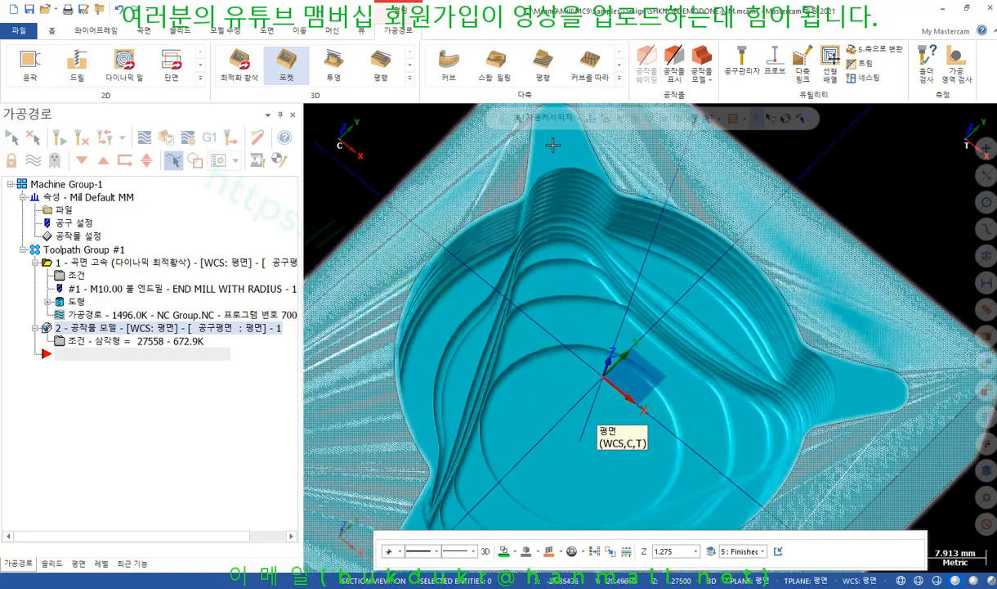
{"action": "scroll", "coordinate": [553, 145], "scroll_direction": "up", "scroll_amount": 6}
{"action": "middle_click_drag", "start_coordinate": [588, 169], "coordinate": [665, 219]}
{"action": "scroll", "coordinate": [570, 193], "scroll_direction": "down", "scroll_amount": 4}
{"action": "scroll", "coordinate": [569, 193], "scroll_direction": "down", "scroll_amount": 4}
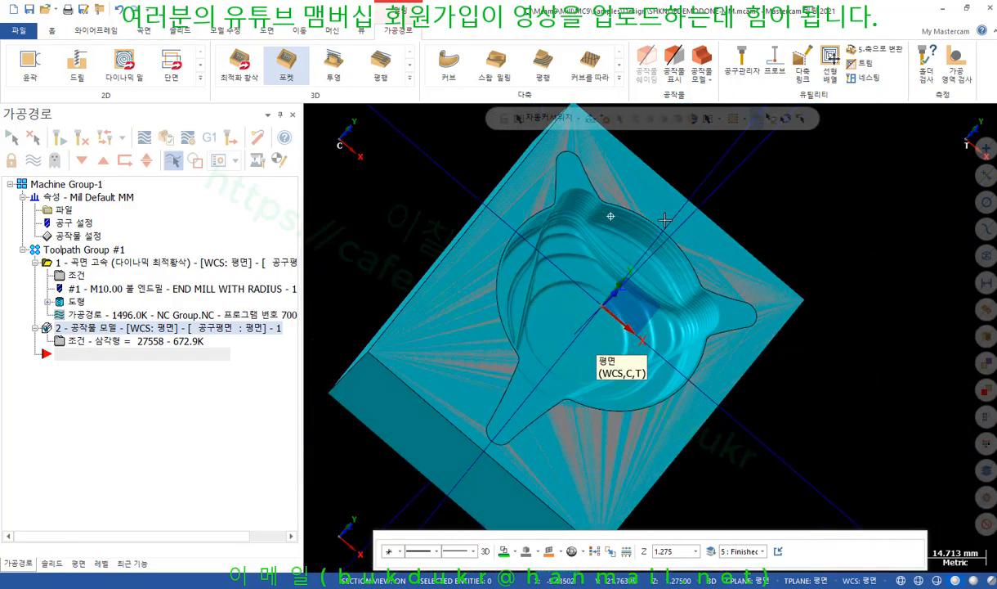
{"action": "scroll", "coordinate": [664, 219], "scroll_direction": "up", "scroll_amount": 6}
{"action": "scroll", "coordinate": [705, 286], "scroll_direction": "down", "scroll_amount": 4}
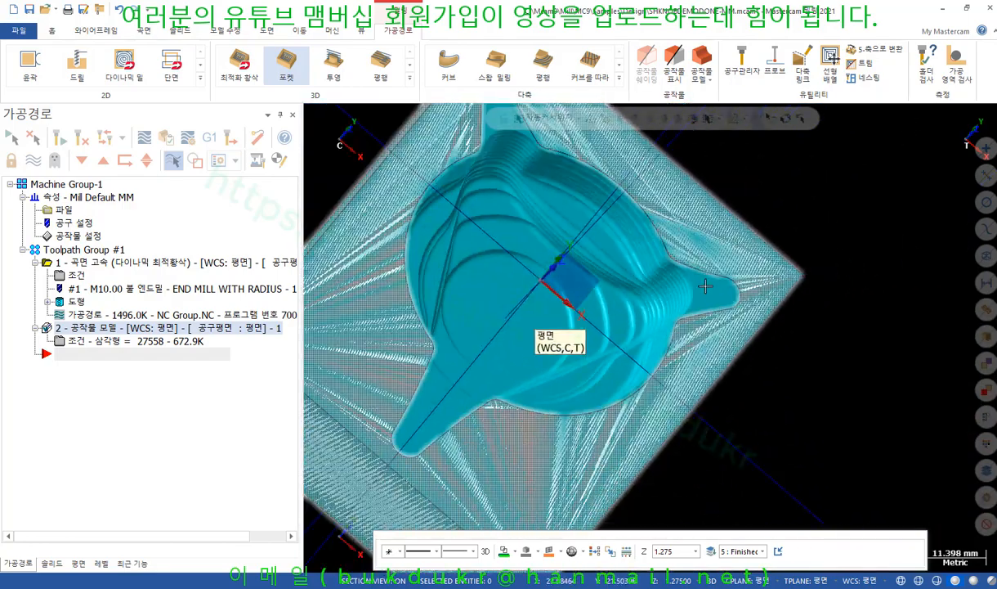
{"action": "mouse_move", "coordinate": [704, 286]}
{"action": "middle_mouse_down"}
{"action": "mouse_move", "coordinate": [625, 295]}
{"action": "mouse_move", "coordinate": [654, 246]}
{"action": "mouse_move", "coordinate": [588, 225]}
{"action": "mouse_move", "coordinate": [549, 195]}
{"action": "mouse_move", "coordinate": [577, 193]}
{"action": "middle_mouse_up"}
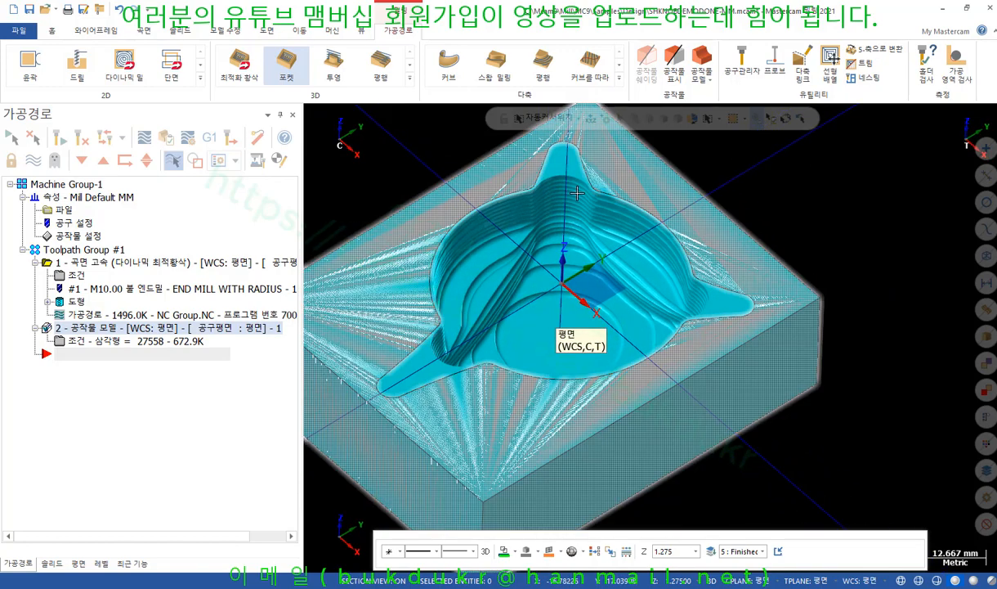
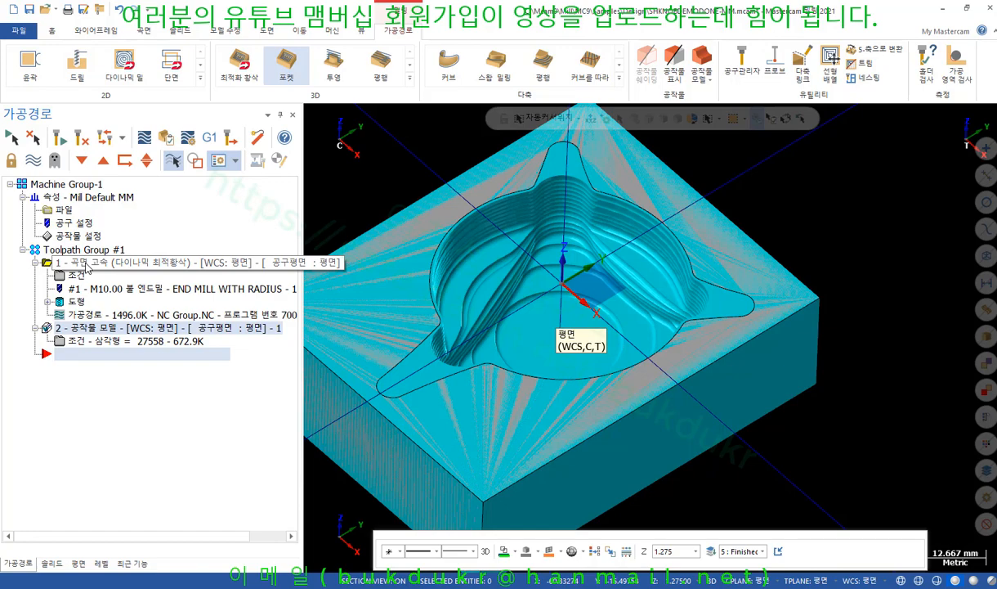
Hide the stock model's display and start a new 최적화 황삭 toolpath.
{"action": "left_click", "coordinate": [33, 160]}
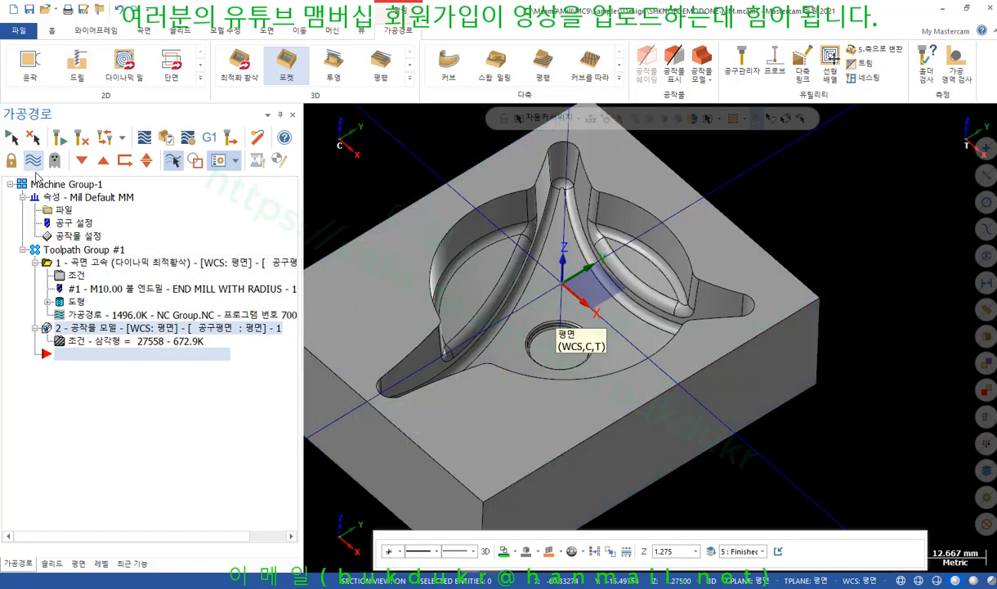
{"action": "scroll", "coordinate": [759, 301], "scroll_direction": "down", "scroll_amount": 2}
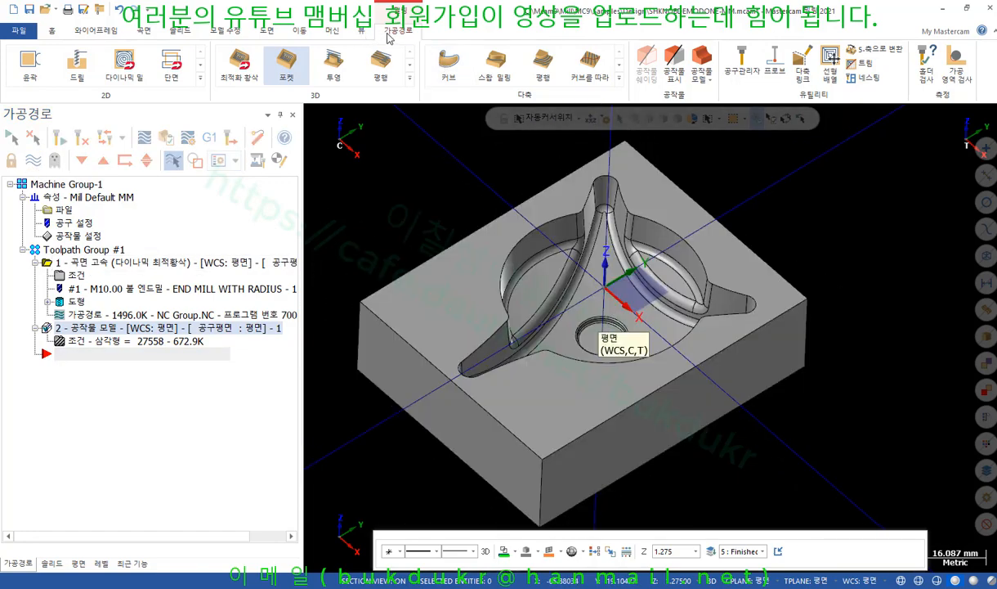
{"action": "left_click", "coordinate": [241, 63]}
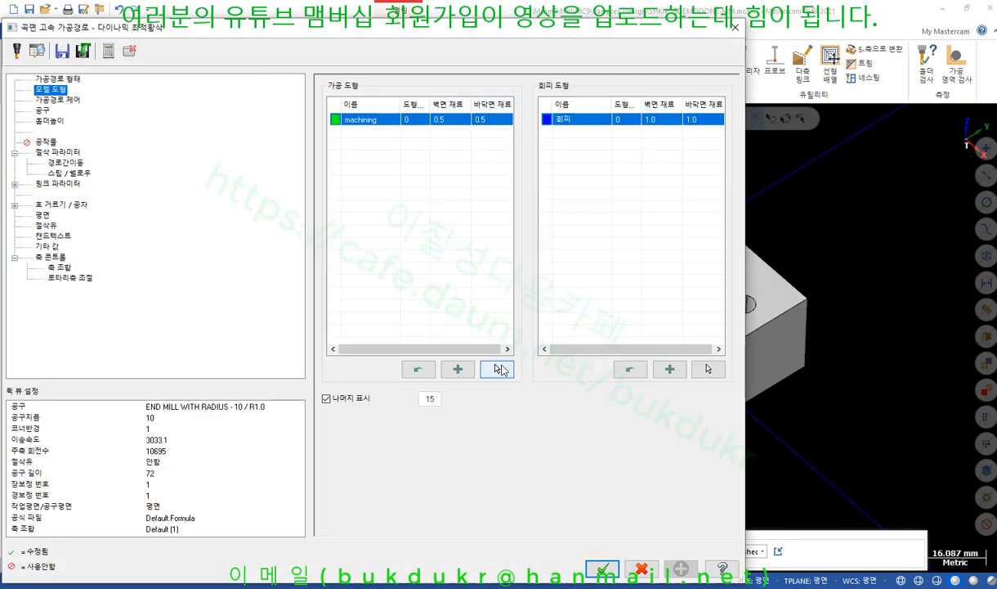
In the 평면 (WCS) view, window-select all the cavity faces as the new toolpath's machining geometry (가공 도형).
{"action": "left_click", "coordinate": [498, 369]}
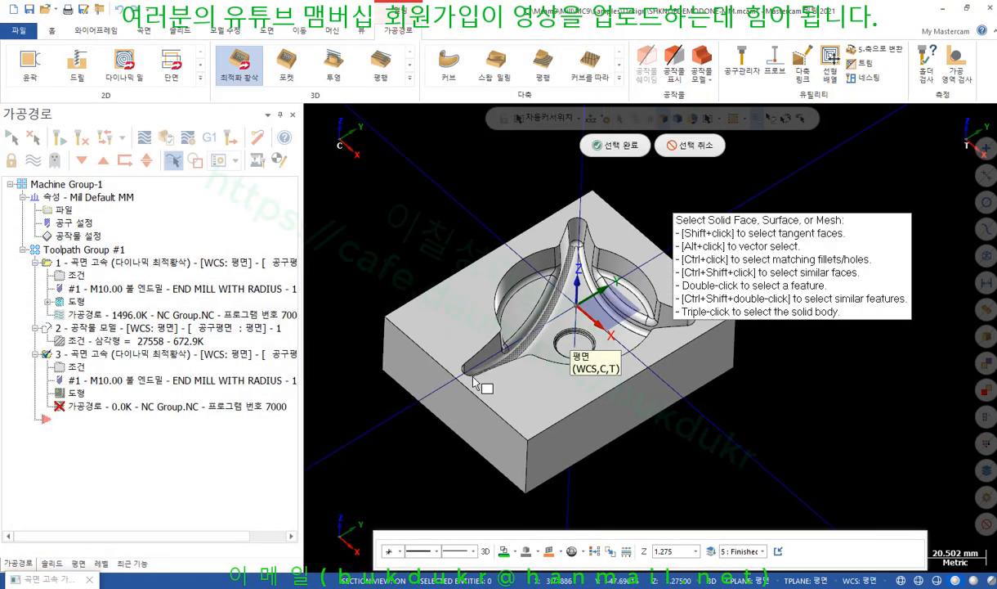
{"action": "right_click", "coordinate": [404, 176]}
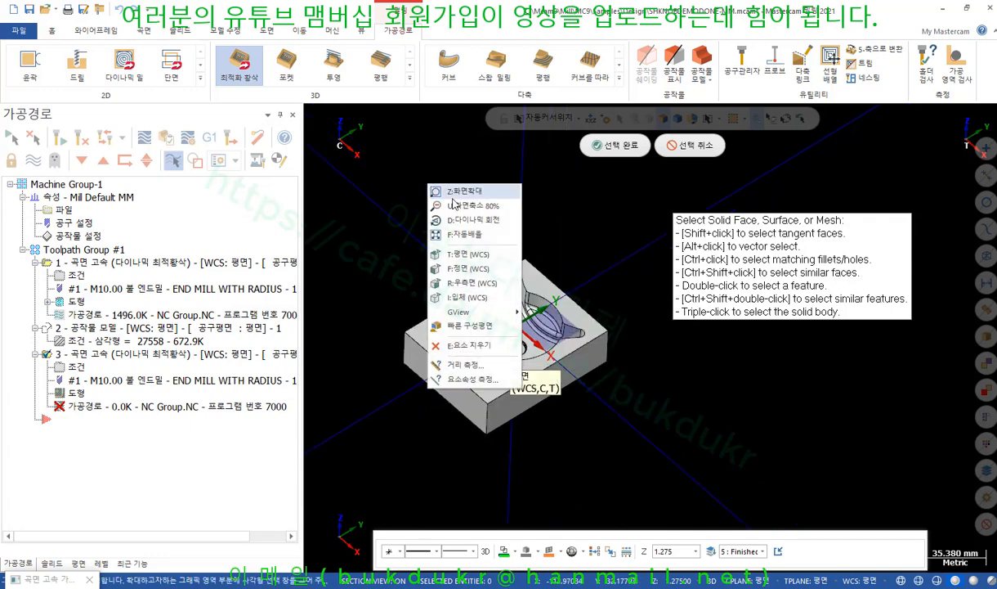
{"action": "left_click", "coordinate": [442, 252]}
{"action": "scroll", "coordinate": [527, 238], "scroll_direction": "up", "scroll_amount": 2}
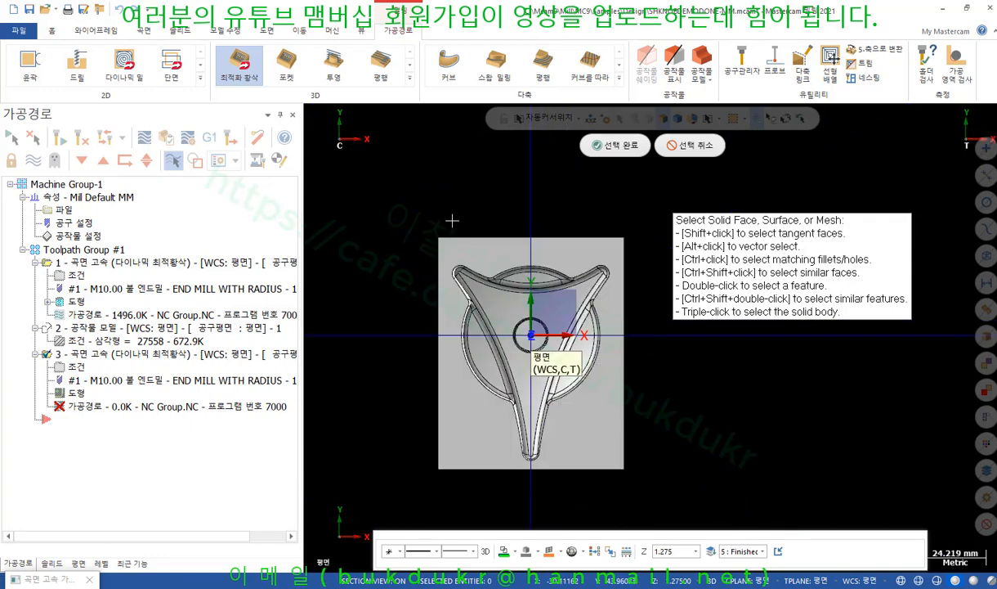
{"action": "left_click_drag", "start_coordinate": [446, 222], "coordinate": [588, 491]}
{"action": "left_click", "coordinate": [611, 146]}
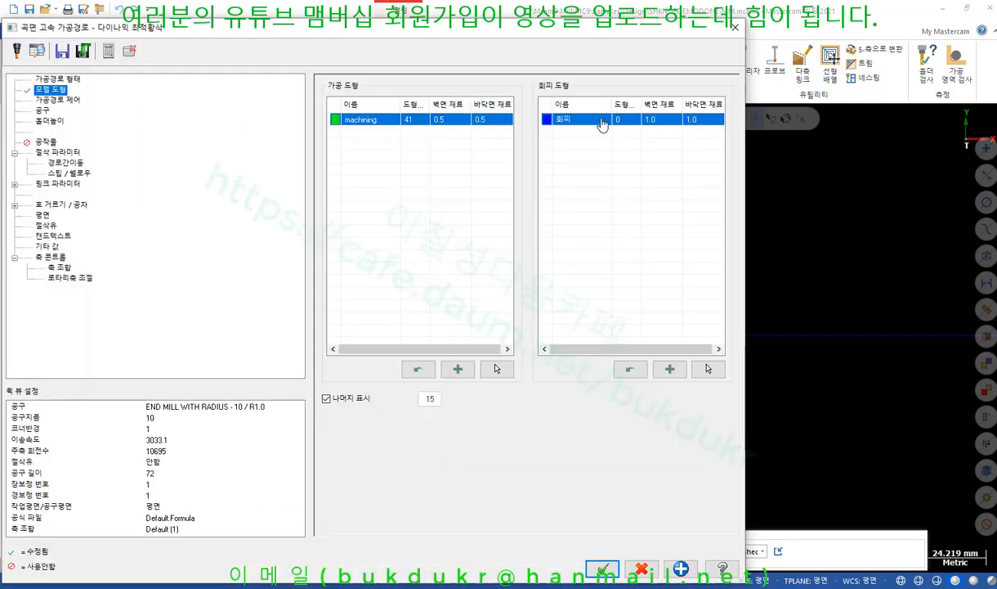
Set the 회피 group's wall and floor stock to 0 and assign the block's flat top face to it.
{"action": "double_click", "coordinate": [659, 124]}
{"action": "type", "text": "0"}
{"action": "left_click", "coordinate": [703, 124]}
{"action": "left_click", "coordinate": [704, 368]}
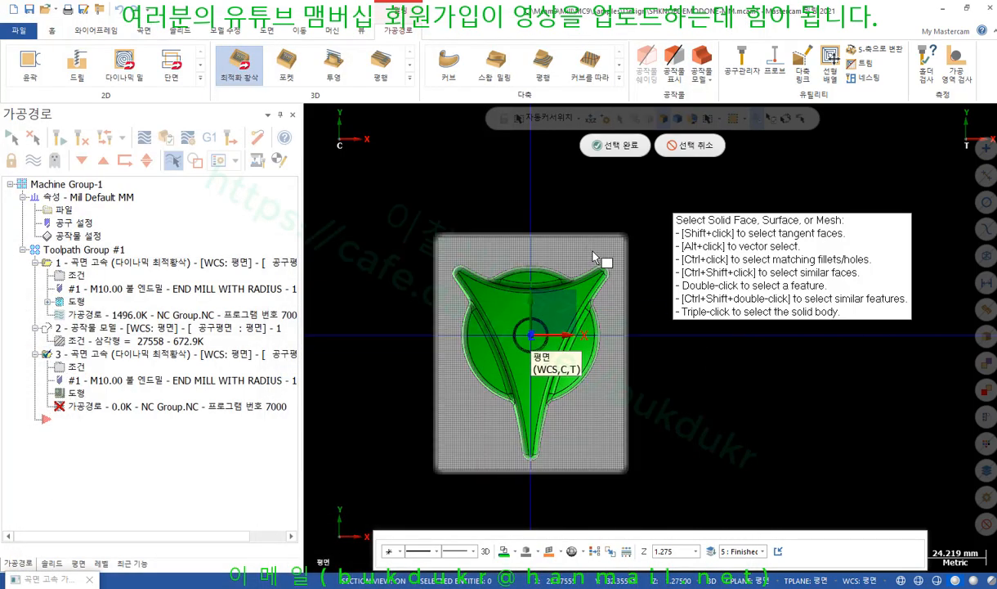
{"action": "left_click", "coordinate": [614, 145]}
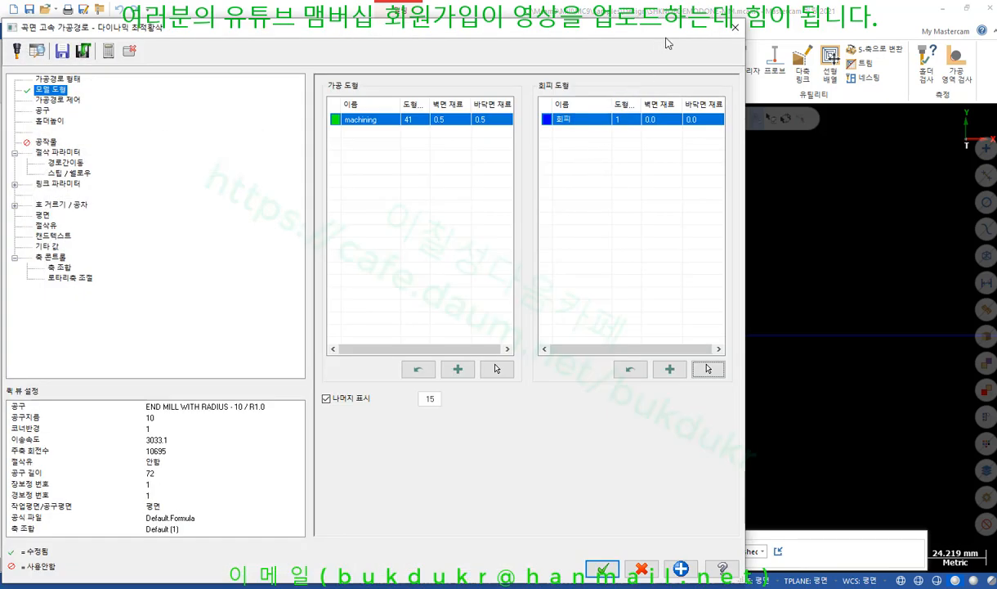
{"action": "left_click_drag", "start_coordinate": [658, 32], "coordinate": [284, 40]}
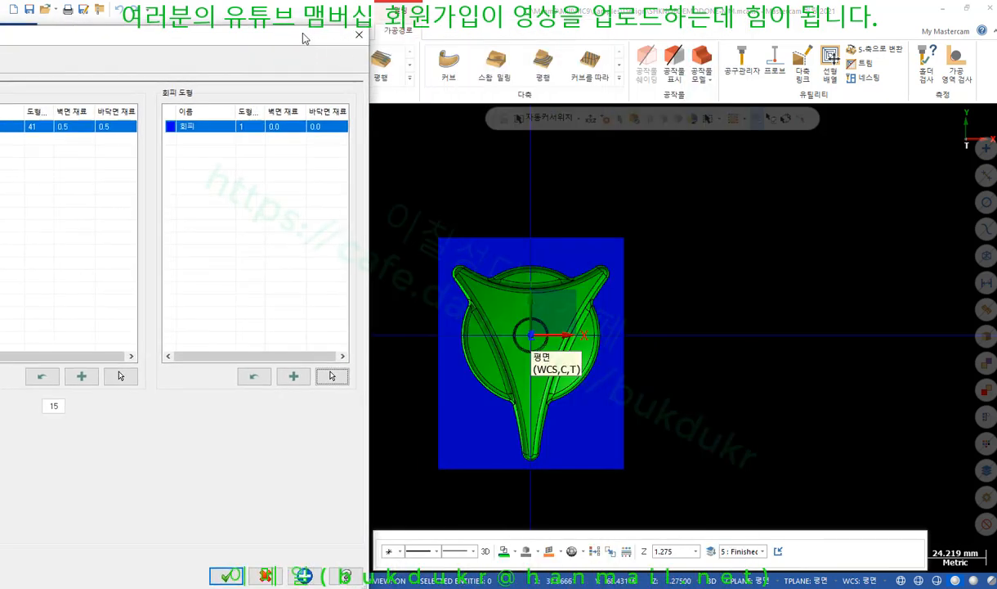
{"action": "left_click_drag", "start_coordinate": [209, 39], "coordinate": [770, 39]}
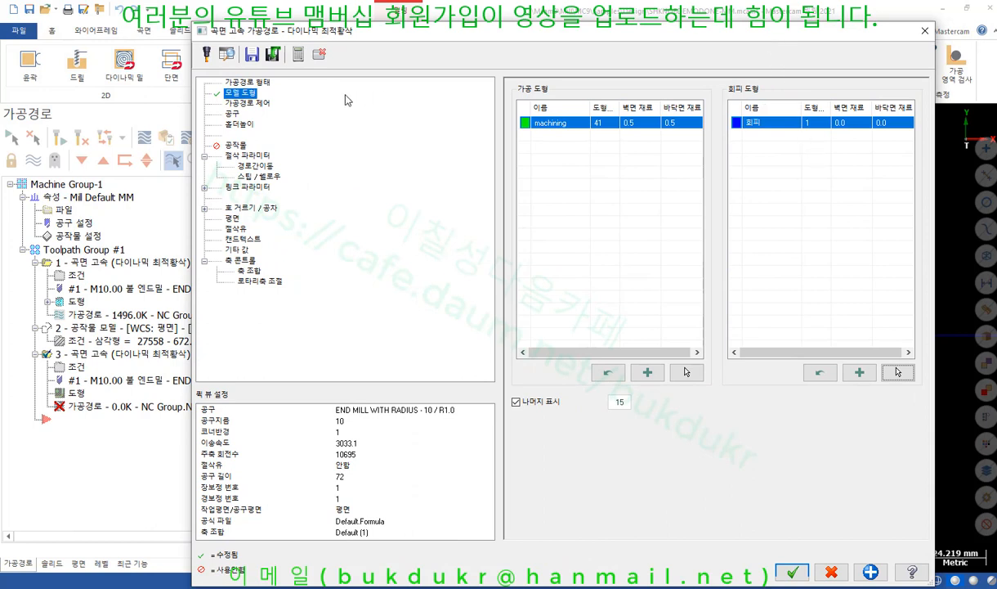
Filter the tool library to 6 mm diameter and choose the 6 mm end mill with 0.5 mm corner radius for the new toolpath.
{"action": "left_click", "coordinate": [244, 104]}
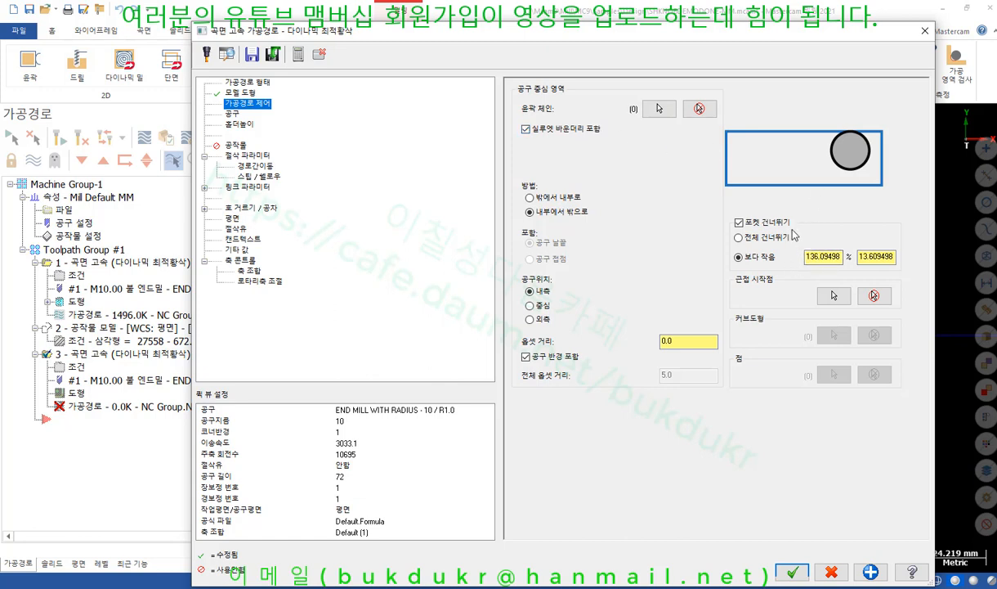
{"action": "left_click", "coordinate": [233, 114]}
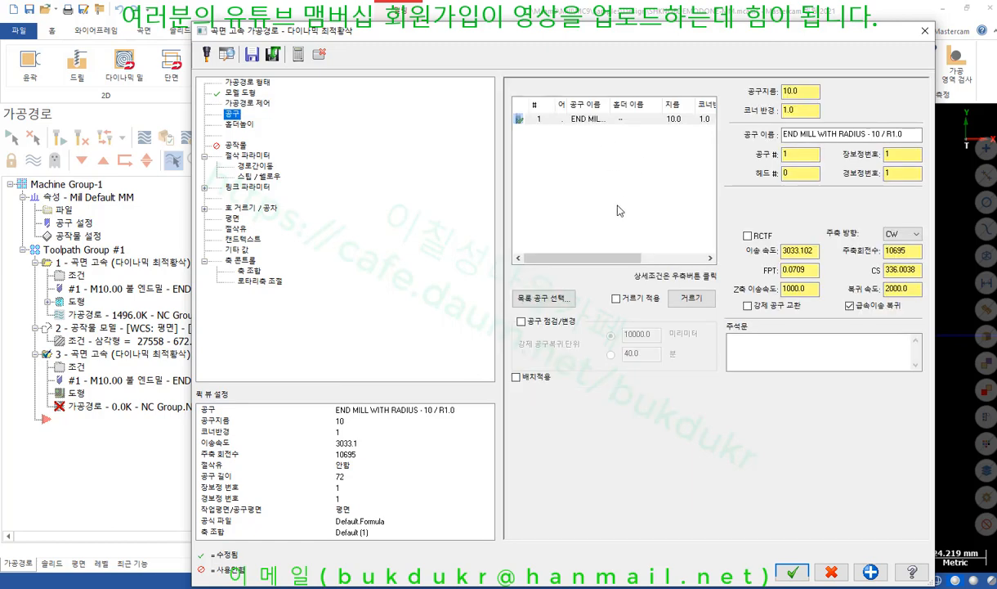
{"action": "left_click", "coordinate": [542, 295]}
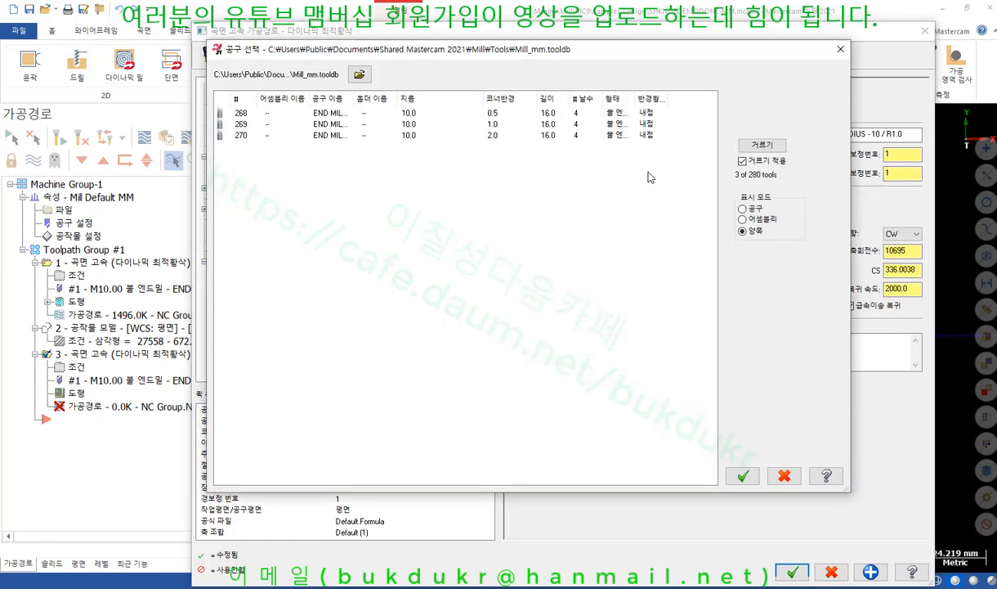
{"action": "left_click", "coordinate": [762, 145]}
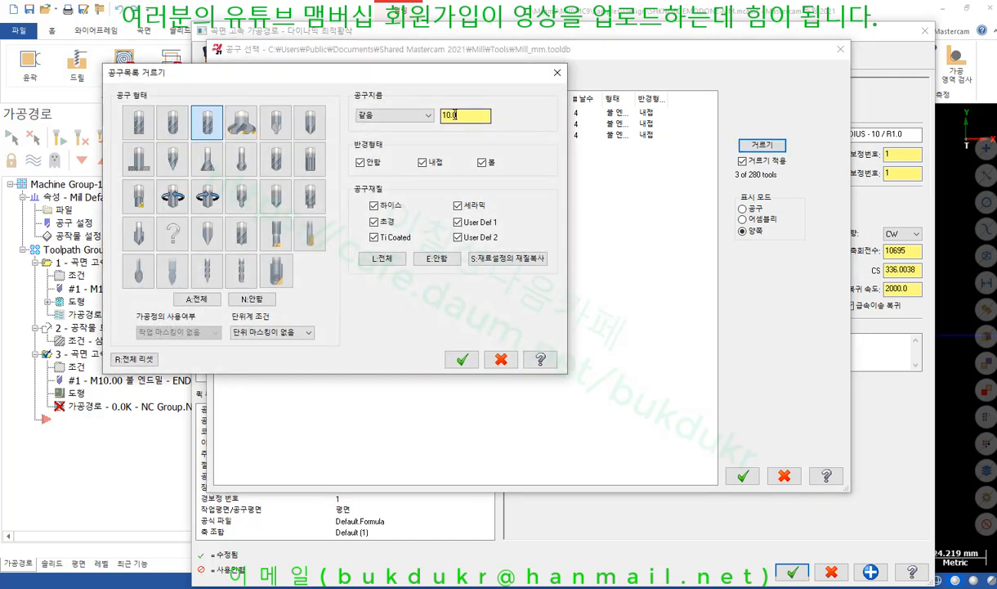
{"action": "double_click", "coordinate": [458, 115]}
{"action": "type", "text": "6"}
{"action": "left_click", "coordinate": [462, 359]}
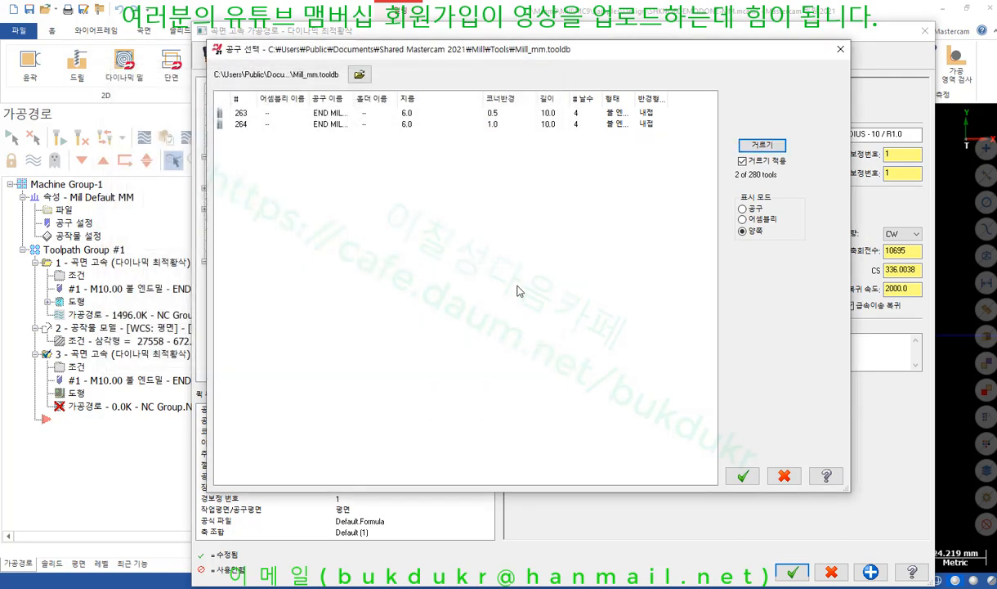
{"action": "left_click", "coordinate": [410, 115]}
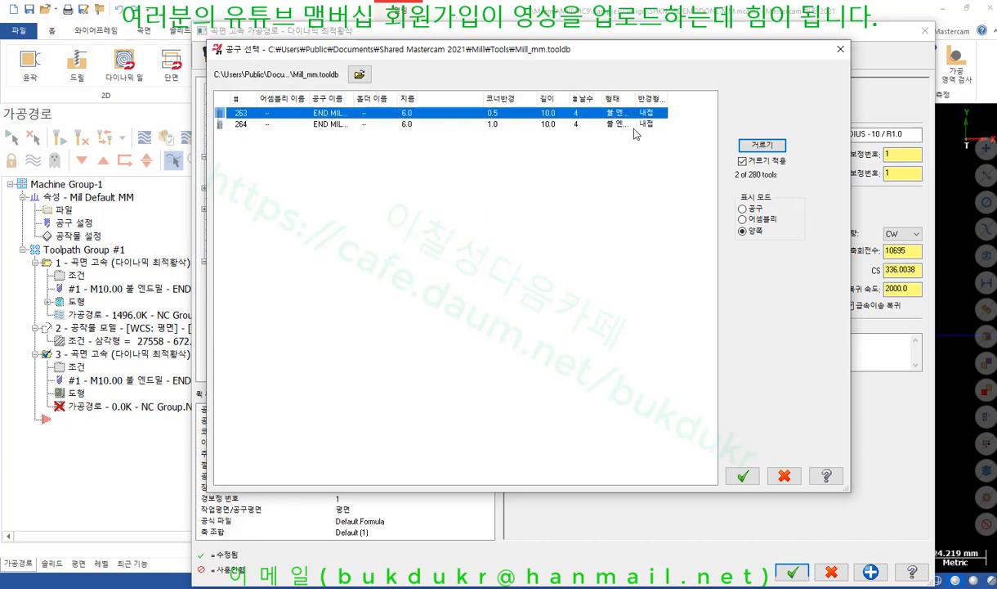
{"action": "left_click", "coordinate": [741, 475]}
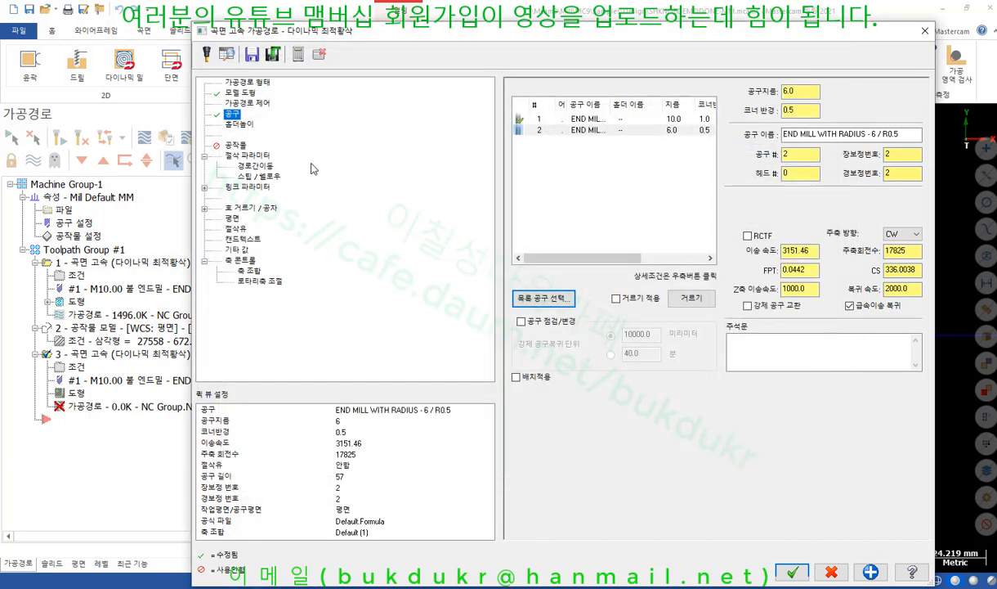
Enable 미절삭 재료 on the 공작물 page and compute the remaining stock from one previous operation (이전 실행된 하나의 가공정의 감안), operation 1.
{"action": "left_click", "coordinate": [235, 146]}
{"action": "left_click", "coordinate": [522, 89]}
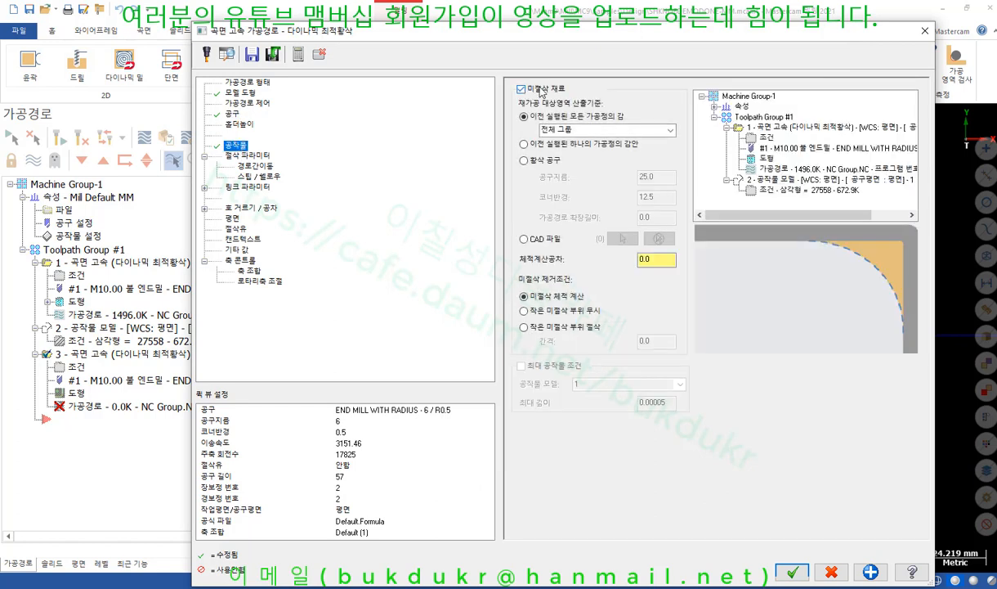
{"action": "left_click", "coordinate": [525, 144]}
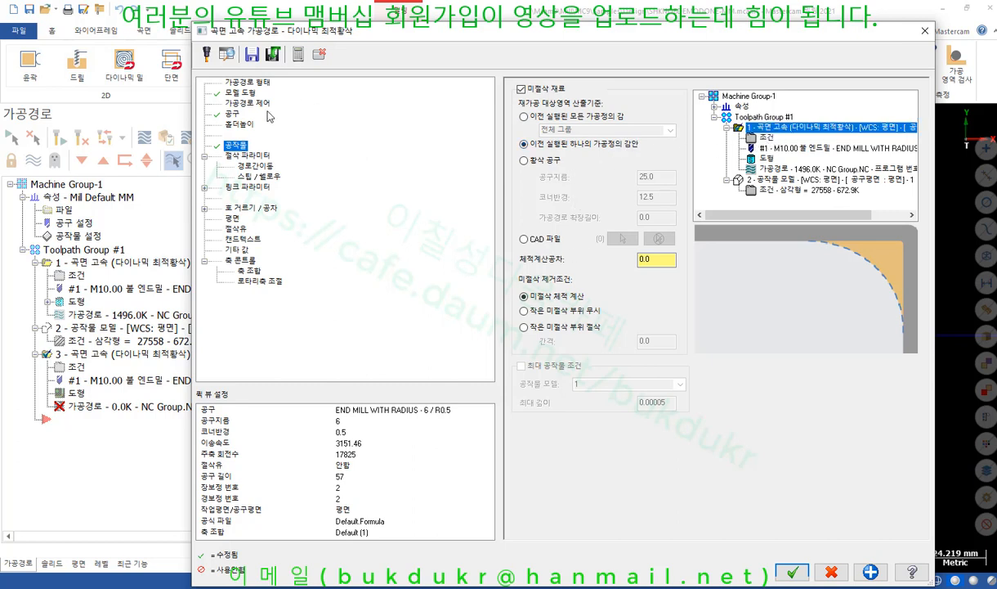
In the 절삭 파라미터 settings, set the stepover (스텝오버) to 1.0 mm and the stepdown (스텝방법) to 3.0 mm.
{"action": "left_click", "coordinate": [249, 156]}
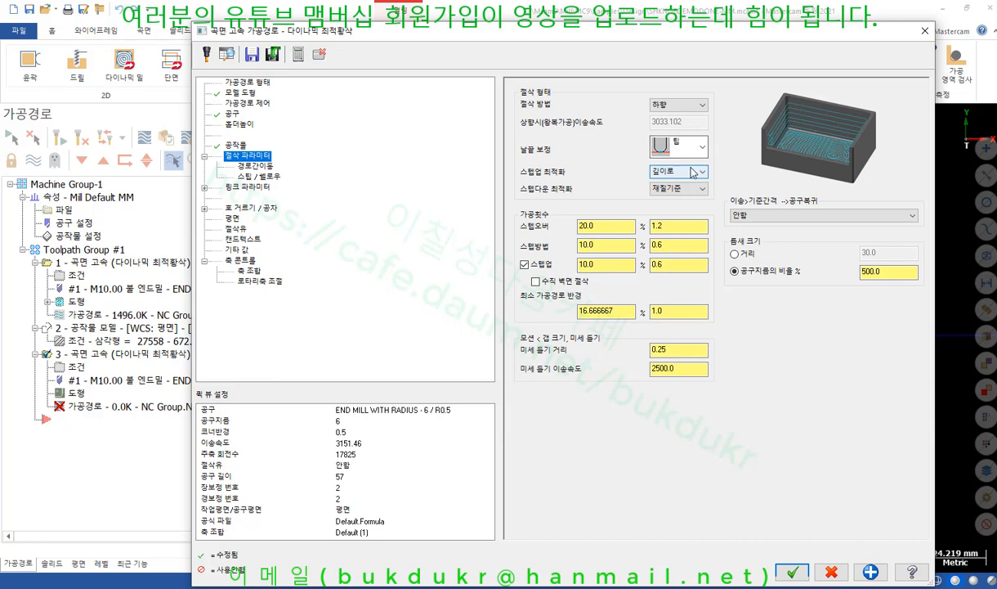
{"action": "left_click", "coordinate": [695, 227]}
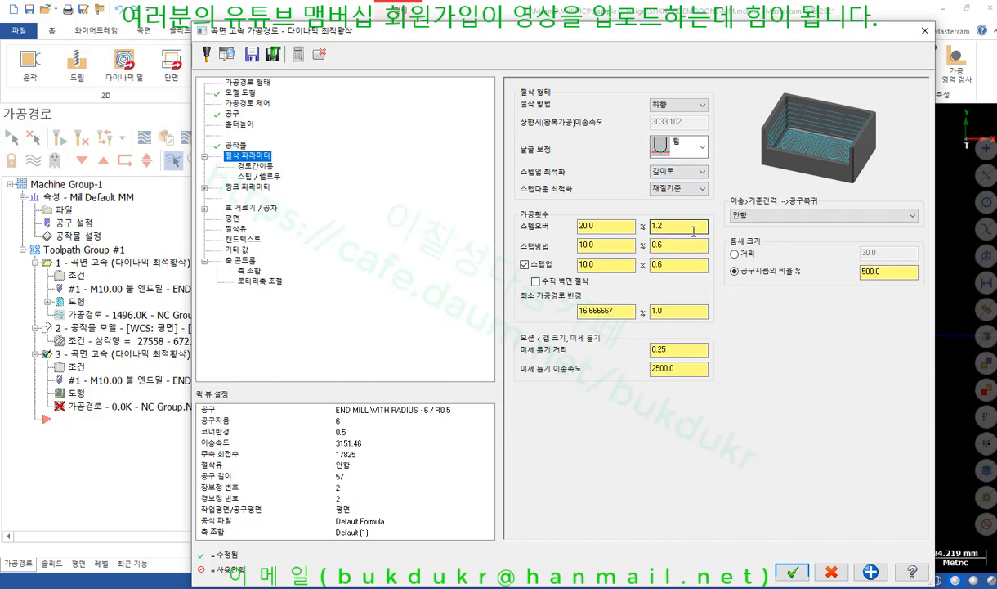
{"action": "double_click", "coordinate": [659, 227]}
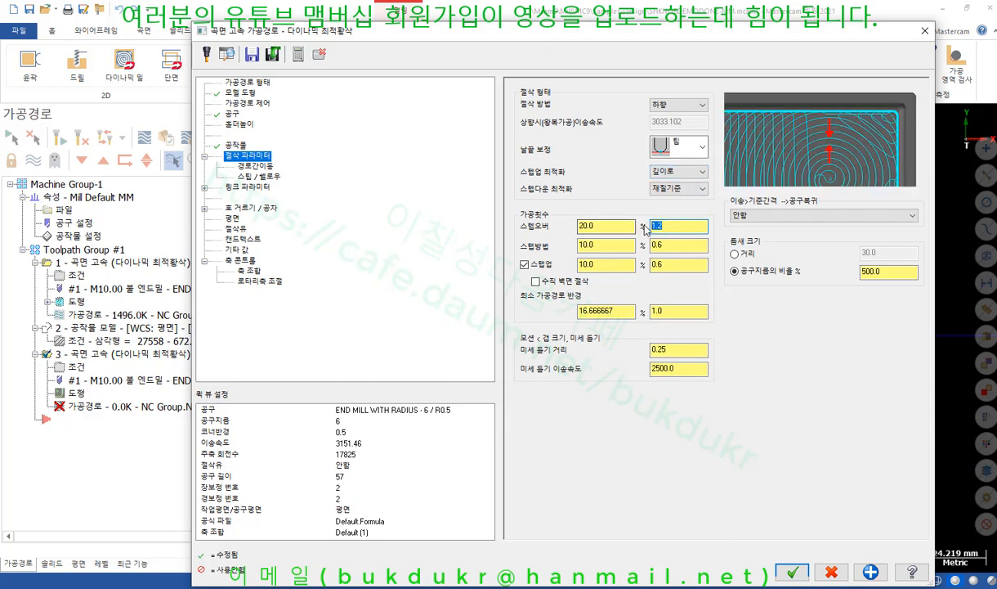
{"action": "type", "text": "1"}
{"action": "left_click", "coordinate": [689, 244]}
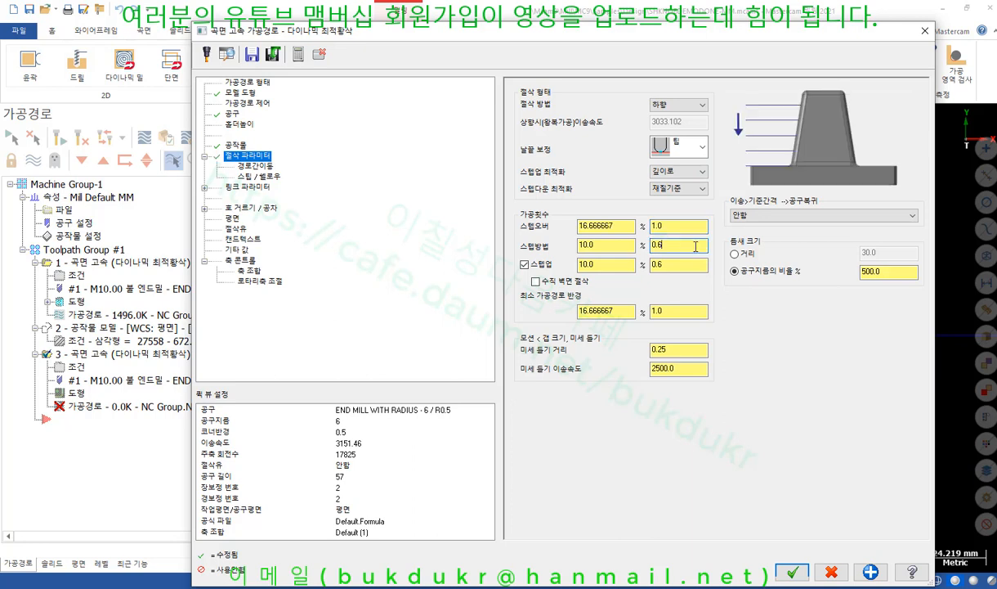
{"action": "left_click", "coordinate": [679, 264]}
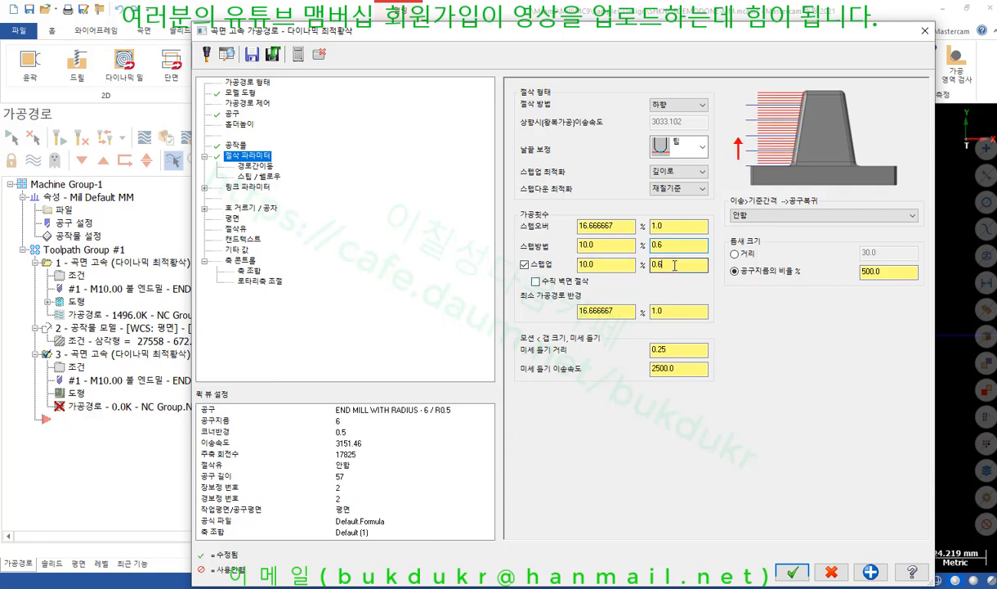
{"action": "left_click", "coordinate": [679, 246]}
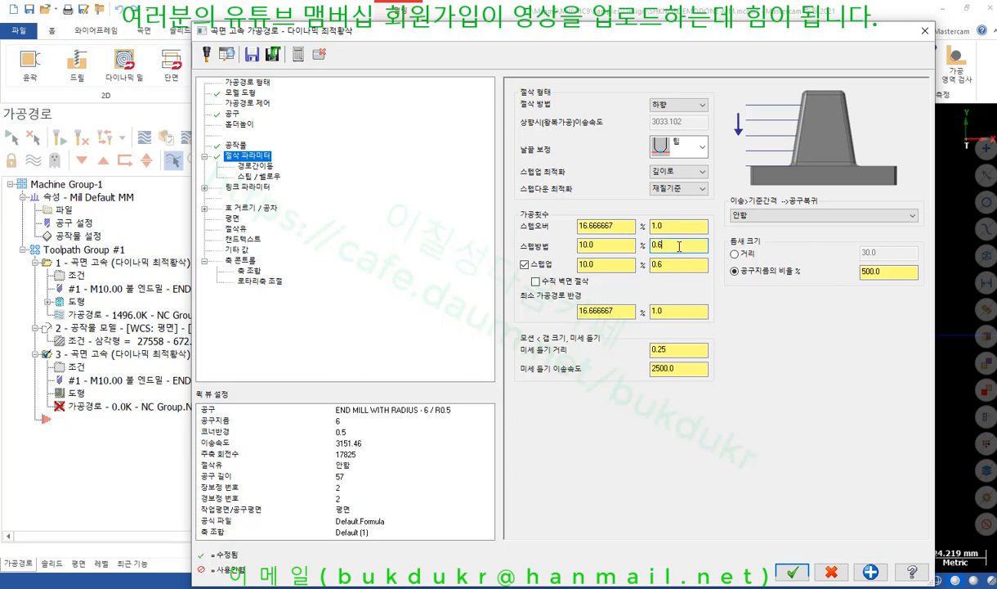
{"action": "left_click_drag", "start_coordinate": [678, 246], "coordinate": [627, 256]}
{"action": "type", "text": "3"}
{"action": "left_click", "coordinate": [677, 265]}
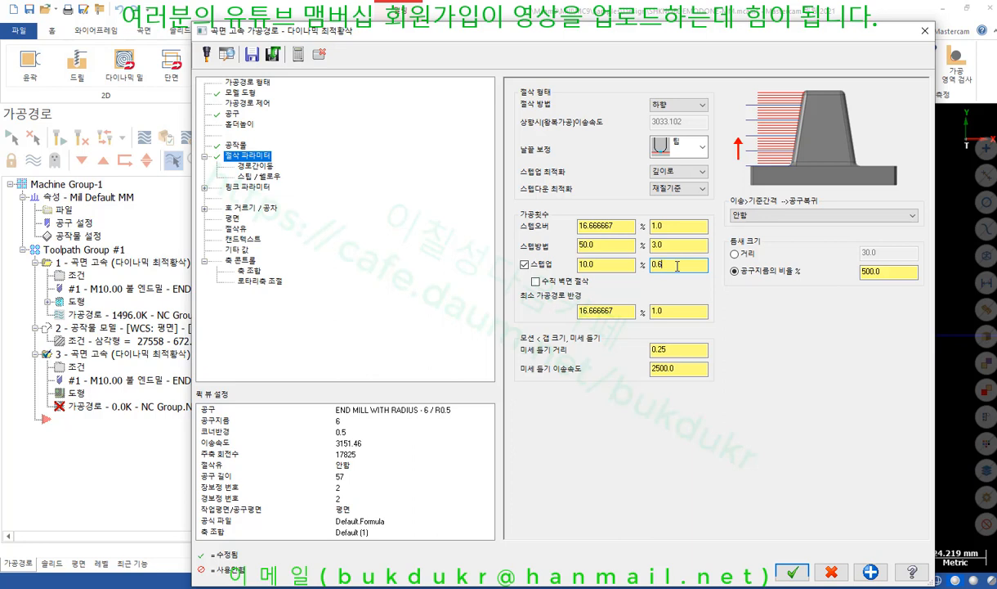
Review the 경로간이동, 스팁/쉘로우 and 링크 파라미터 settings, then accept the parameters to generate the rest-roughing toolpath.
{"action": "left_click", "coordinate": [247, 166]}
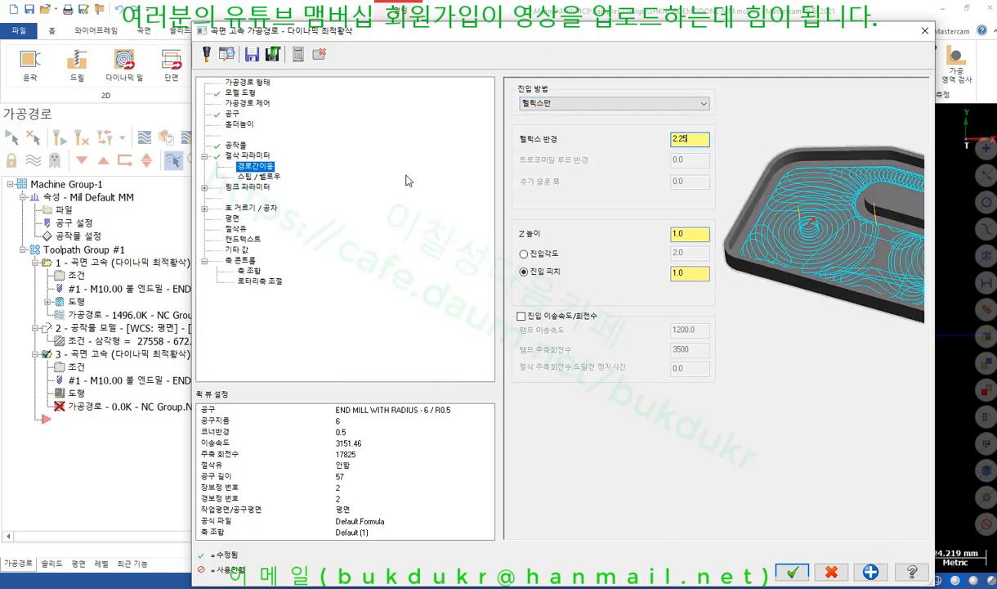
{"action": "left_click", "coordinate": [260, 178]}
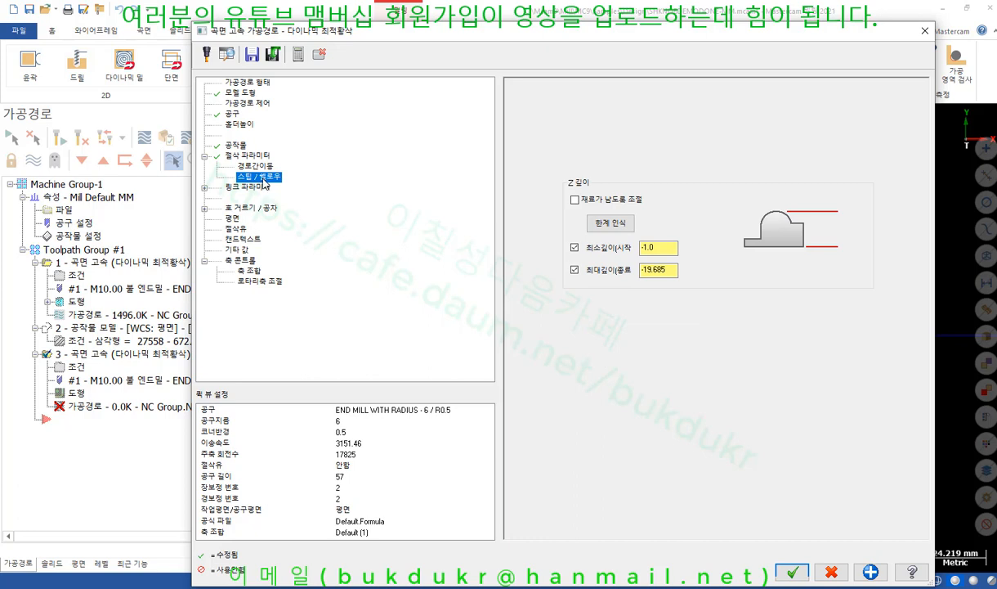
{"action": "left_click", "coordinate": [249, 187]}
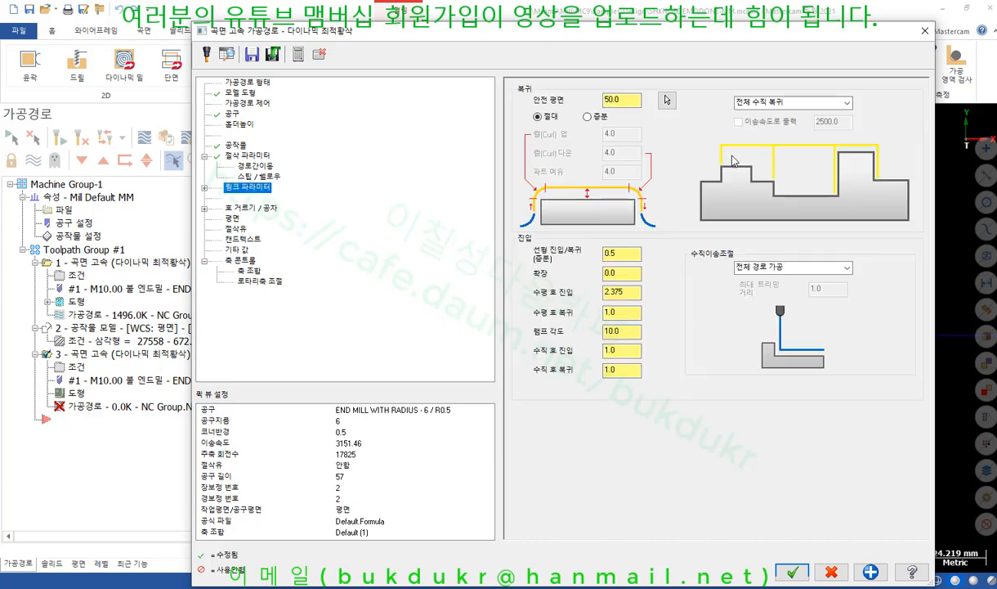
{"action": "left_click", "coordinate": [793, 573]}
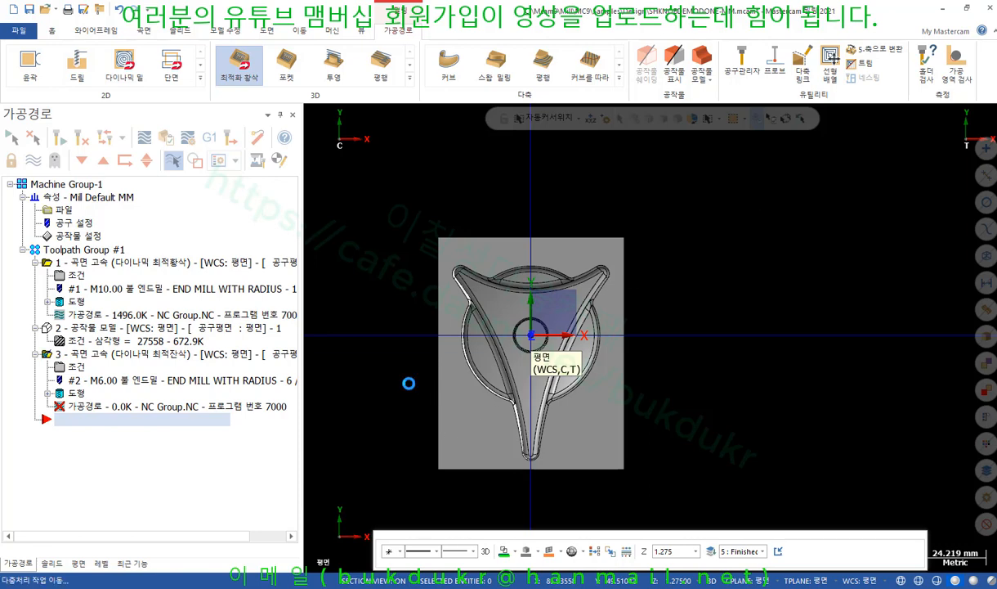
Display the M6 rest-roughing toolpath and examine it in the cavity from several angles.
{"action": "scroll", "coordinate": [409, 383], "scroll_direction": "up", "scroll_amount": 2}
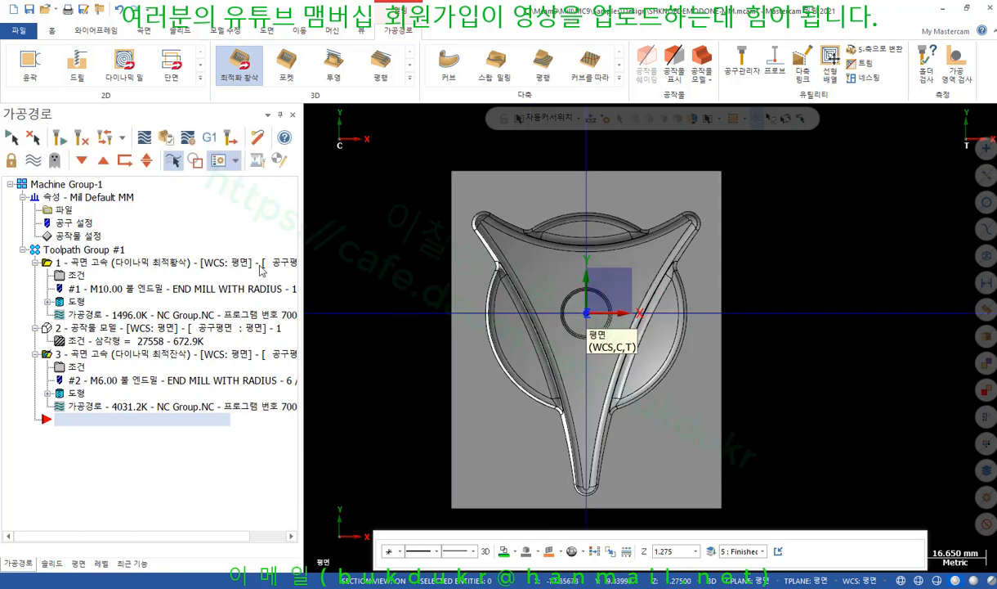
{"action": "left_click", "coordinate": [31, 166]}
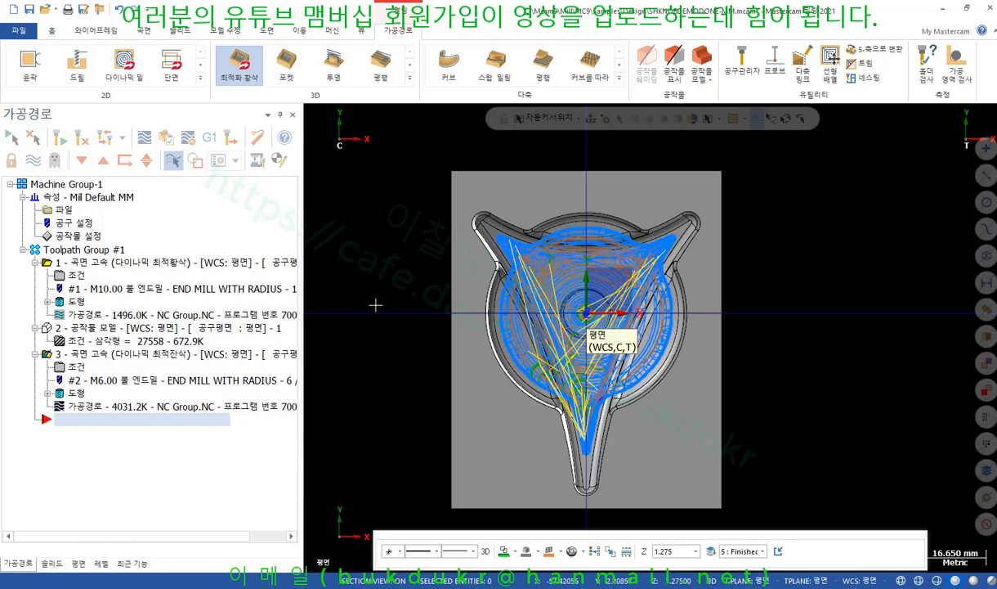
{"action": "middle_click_drag", "start_coordinate": [375, 304], "coordinate": [351, 213]}
{"action": "scroll", "coordinate": [685, 305], "scroll_direction": "up", "scroll_amount": 3}
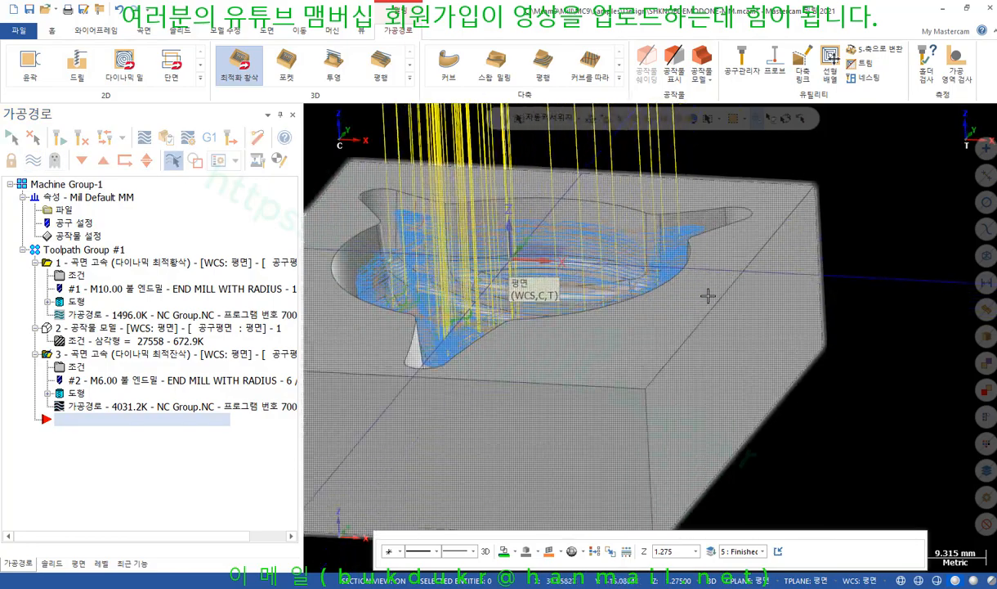
{"action": "middle_click_drag", "start_coordinate": [658, 277], "coordinate": [772, 447]}
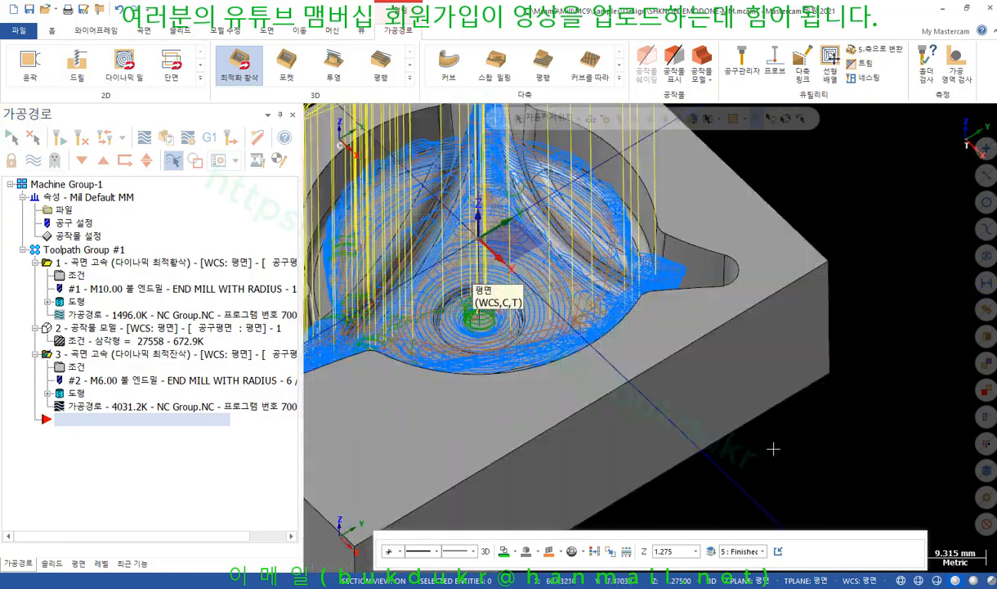
{"action": "scroll", "coordinate": [772, 447], "scroll_direction": "down", "scroll_amount": 2}
{"action": "middle_click_drag", "start_coordinate": [632, 357], "coordinate": [422, 106]}
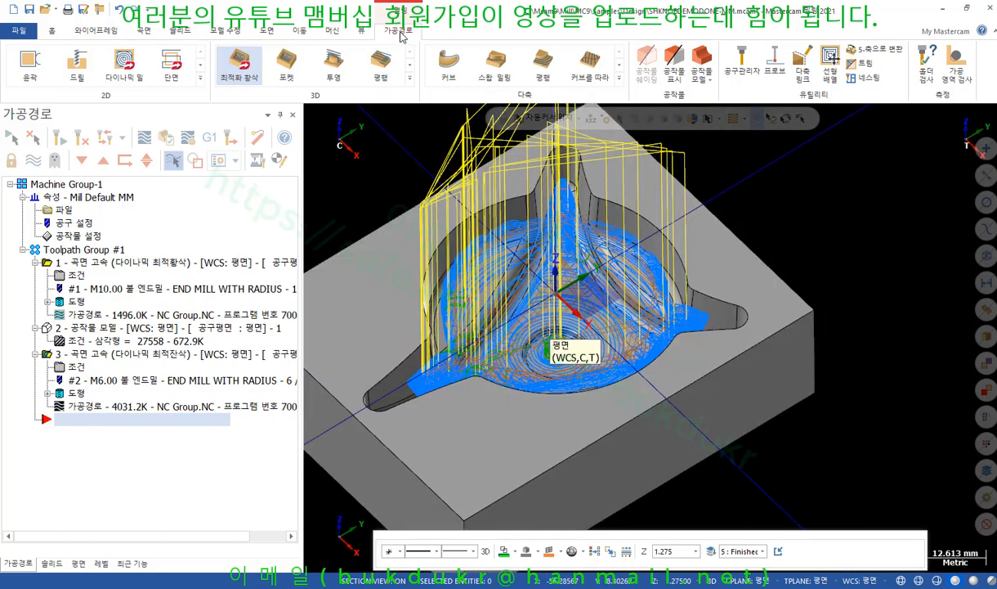
Turn off display of the rapid retract moves (급속이송 복귀 동작) and view the remaining cutting passes up close.
{"action": "left_click", "coordinate": [367, 34]}
{"action": "left_click", "coordinate": [489, 78]}
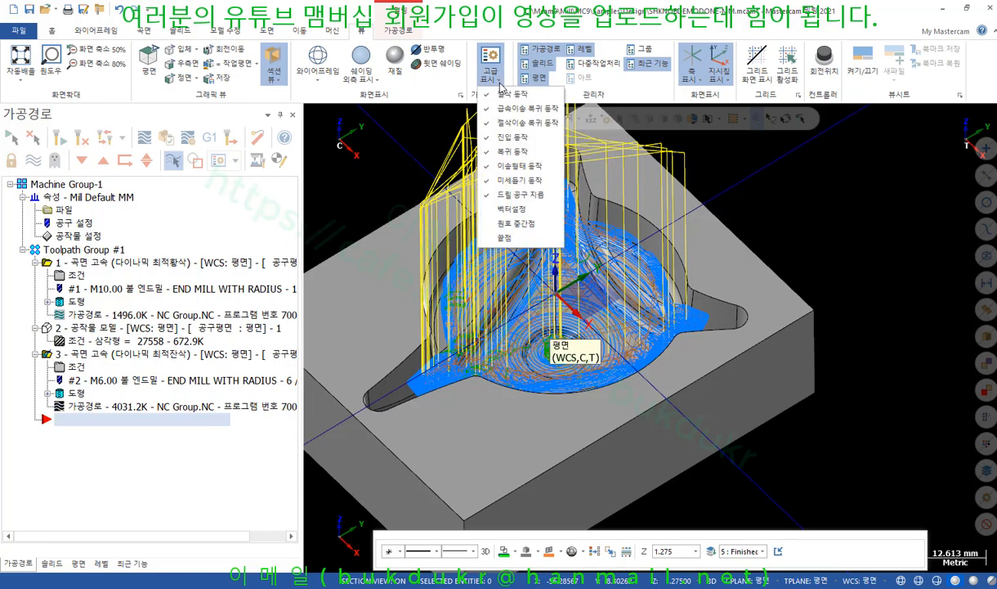
{"action": "left_click", "coordinate": [488, 111]}
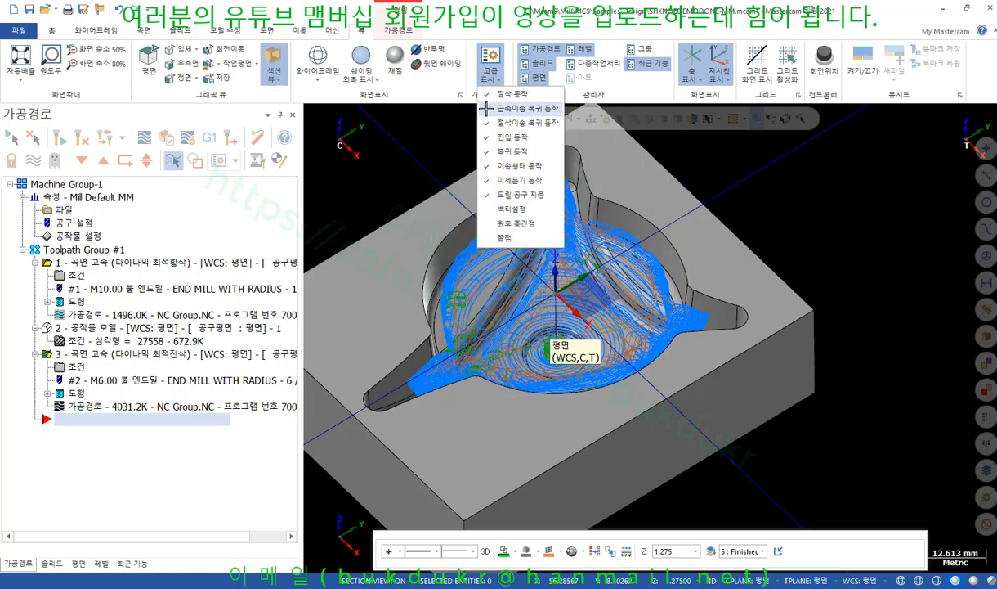
{"action": "left_click", "coordinate": [404, 118]}
{"action": "scroll", "coordinate": [501, 303], "scroll_direction": "up", "scroll_amount": 2}
{"action": "scroll", "coordinate": [502, 304], "scroll_direction": "up", "scroll_amount": 1}
{"action": "middle_click_drag", "start_coordinate": [502, 303], "coordinate": [577, 251]}
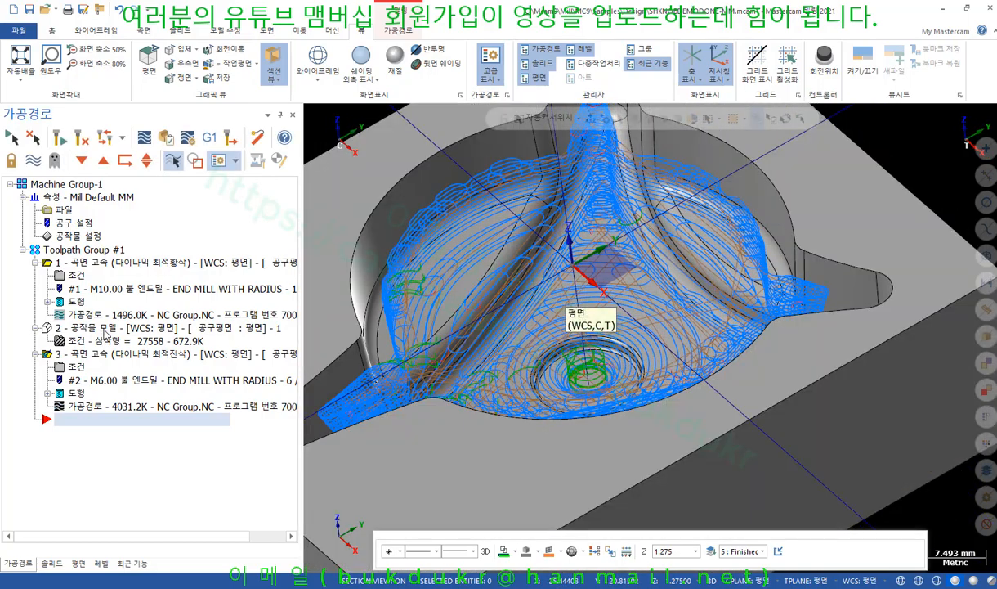
Show the stock model together with the rest-roughing toolpath and compare the passes with the leftover material in the arms and walls.
{"action": "left_click", "coordinate": [104, 331]}
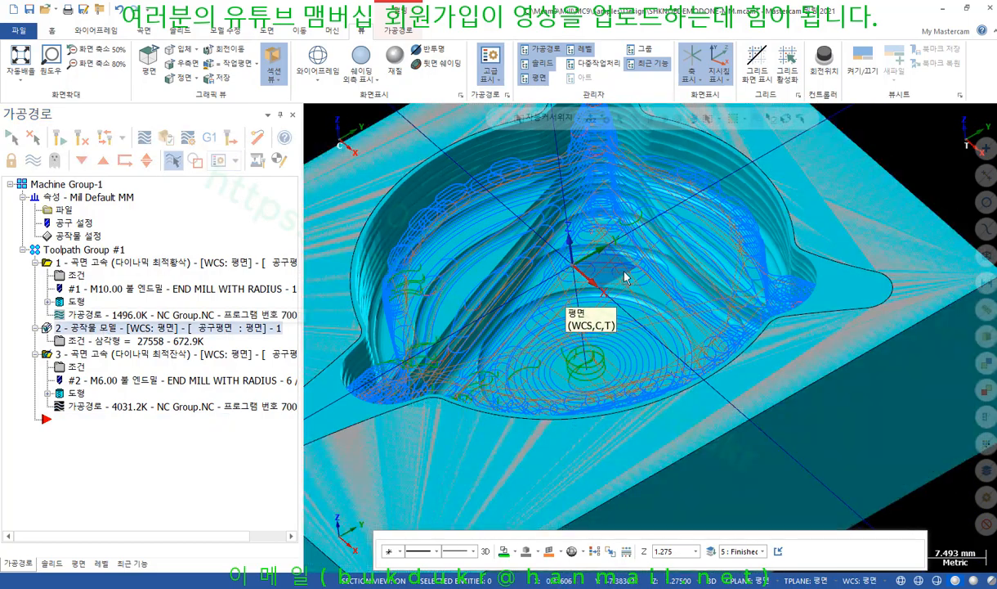
{"action": "scroll", "coordinate": [634, 257], "scroll_direction": "down", "scroll_amount": 1}
{"action": "middle_click_drag", "start_coordinate": [634, 256], "coordinate": [676, 272]}
{"action": "scroll", "coordinate": [675, 271], "scroll_direction": "up", "scroll_amount": 1}
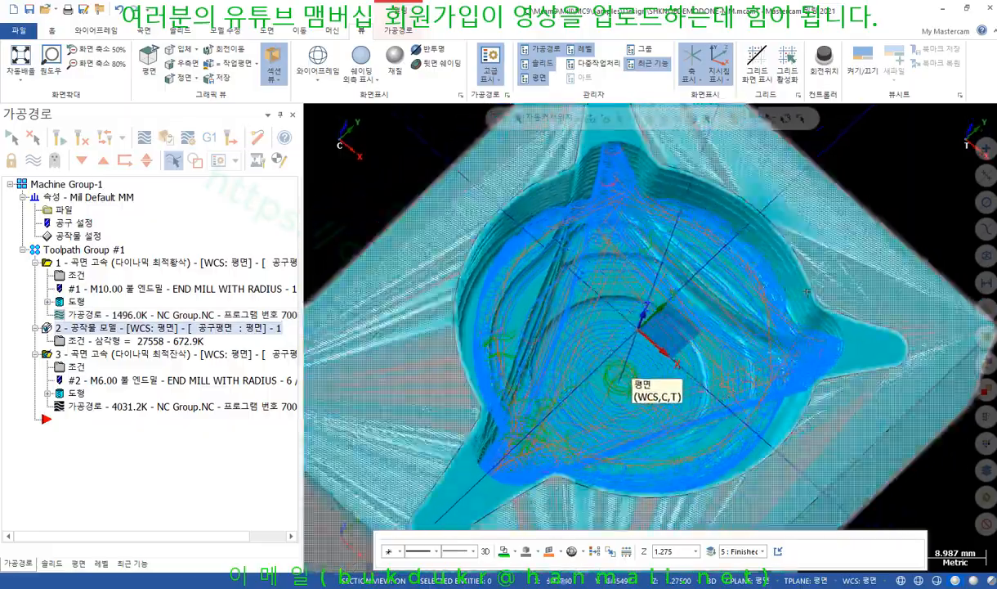
{"action": "scroll", "coordinate": [768, 282], "scroll_direction": "up", "scroll_amount": 2}
{"action": "middle_click_drag", "start_coordinate": [762, 264], "coordinate": [813, 234]}
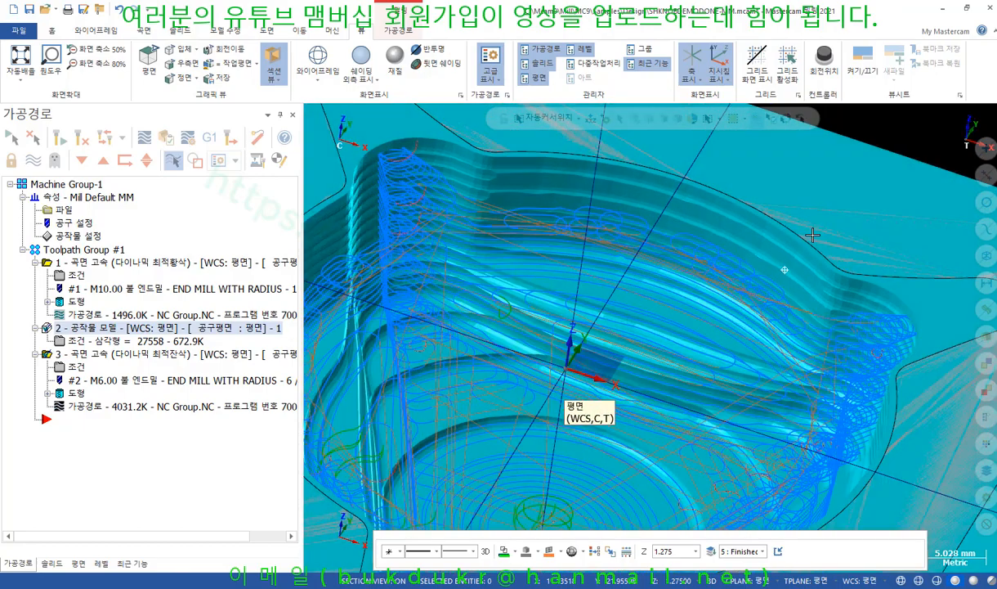
{"action": "scroll", "coordinate": [529, 257], "scroll_direction": "down", "scroll_amount": 3}
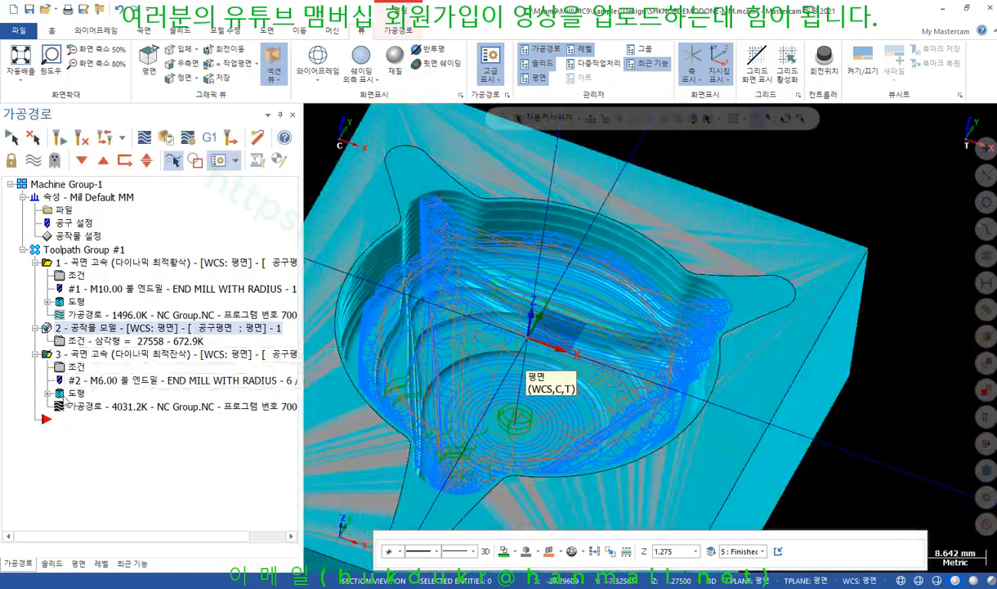
Backplot the rest-roughing toolpath of operation 3, advance the cutter a little way along it, and hide the rapid moves.
{"action": "left_click", "coordinate": [90, 402]}
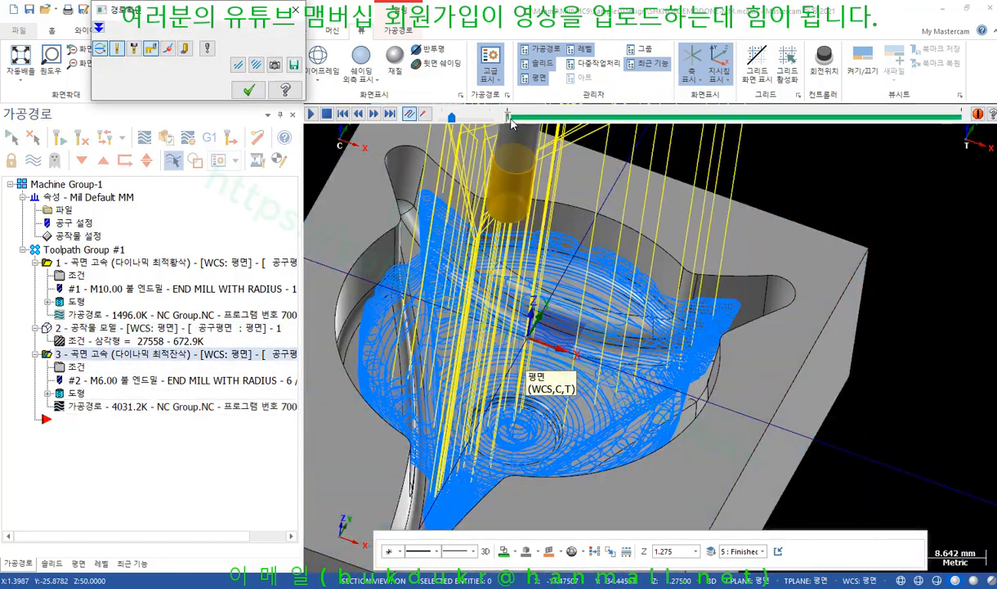
{"action": "left_click_drag", "start_coordinate": [507, 119], "coordinate": [525, 119]}
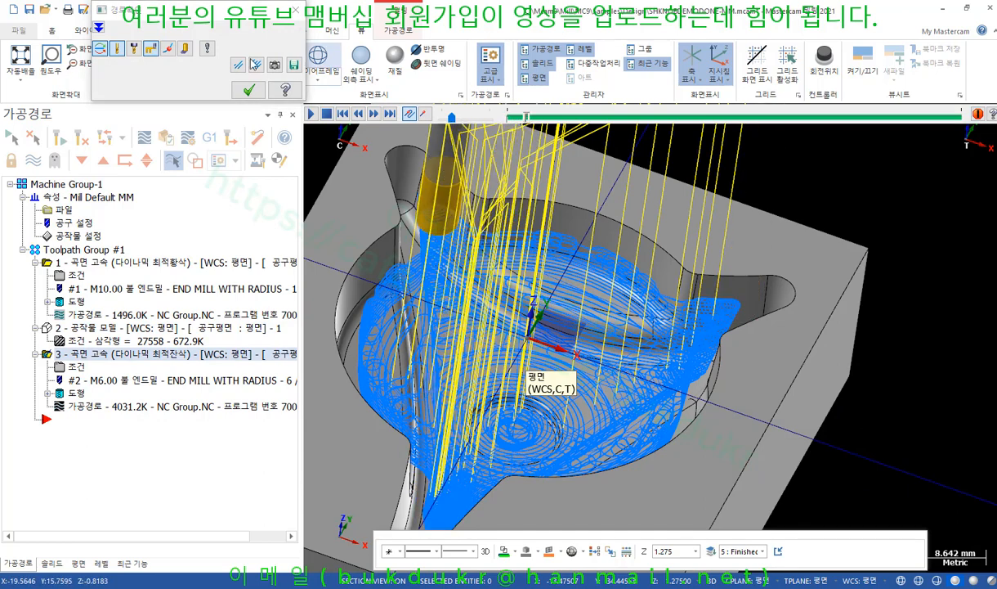
{"action": "left_click", "coordinate": [153, 50]}
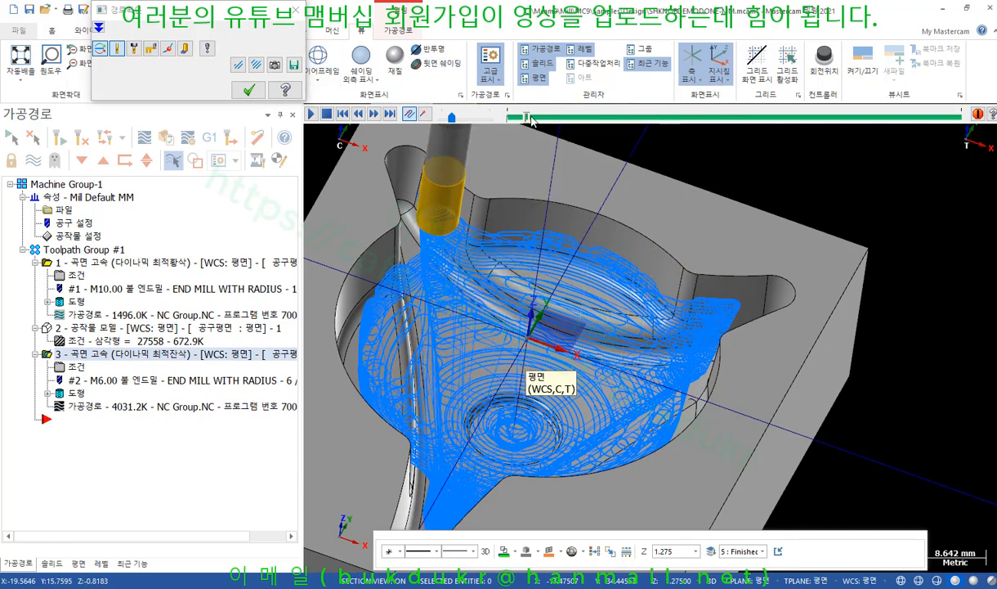
{"action": "scroll", "coordinate": [654, 327], "scroll_direction": "down", "scroll_amount": 2}
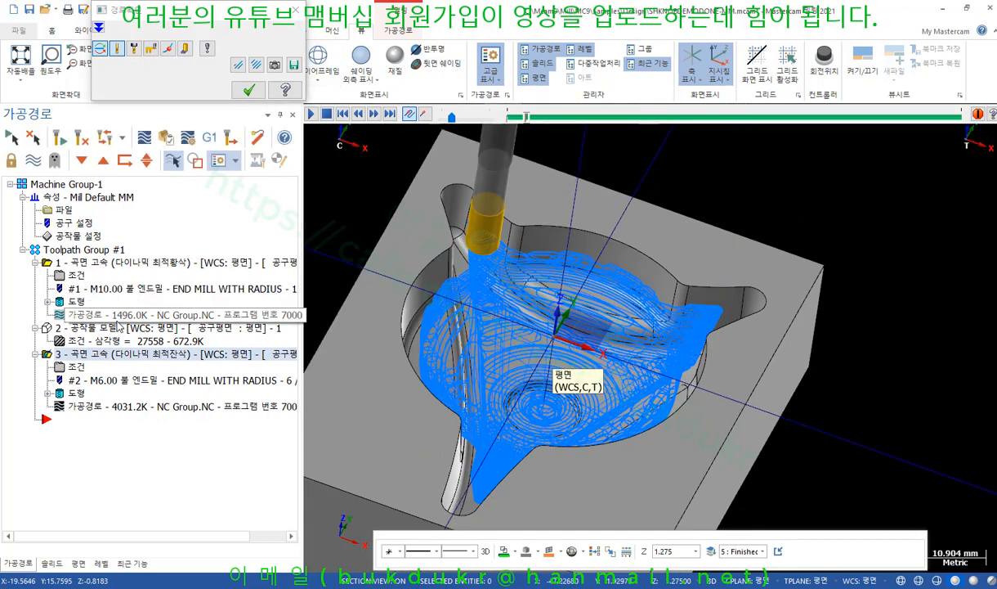
{"action": "left_click", "coordinate": [288, 10]}
Display stock model 1 and backplot the rest-roughing toolpath over it, with a close view of the cutter in the narrow corner.
{"action": "left_click", "coordinate": [98, 328]}
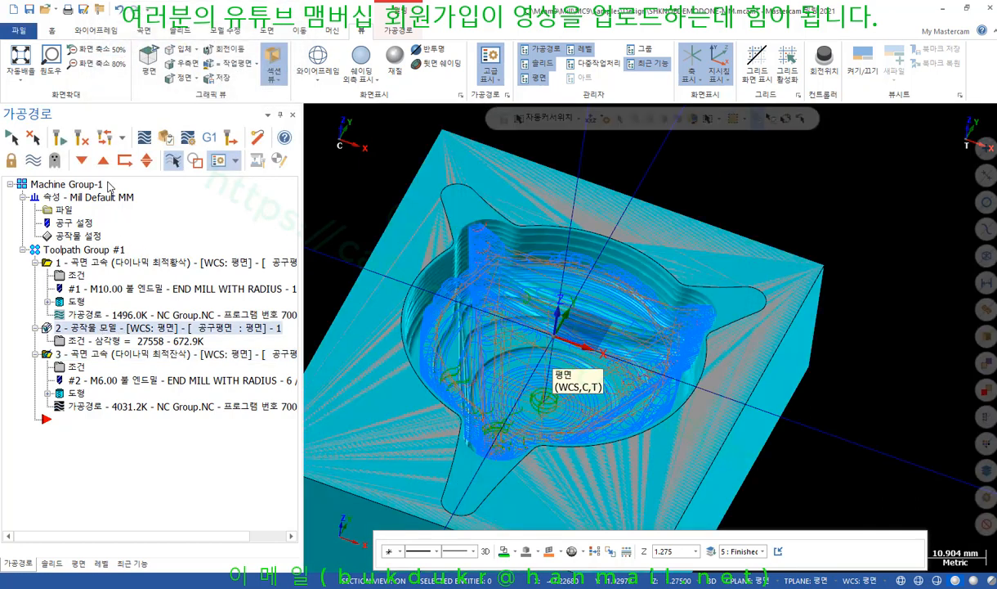
{"action": "left_click", "coordinate": [140, 141]}
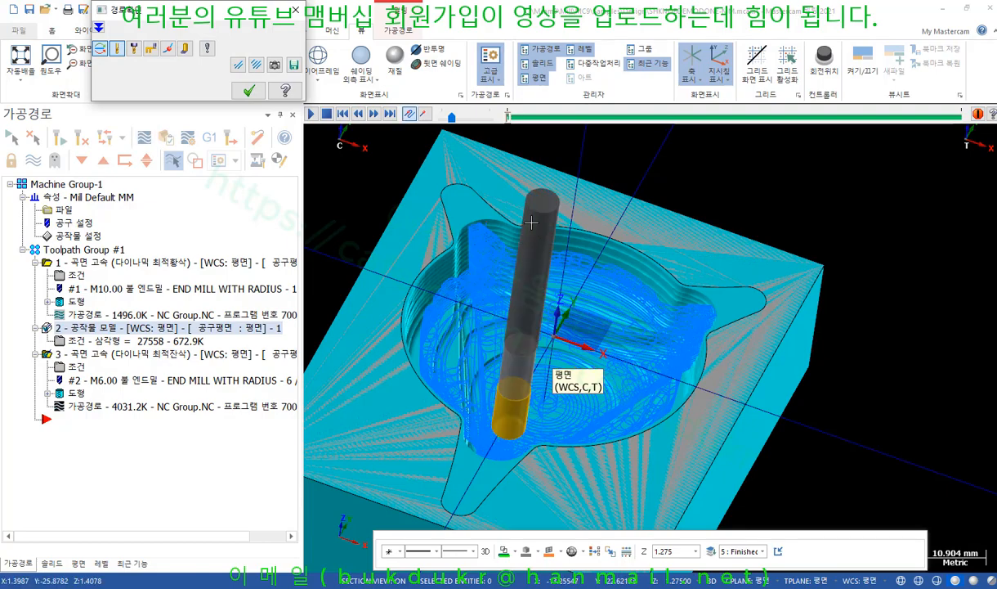
{"action": "middle_click_drag", "start_coordinate": [566, 252], "coordinate": [399, 276]}
{"action": "scroll", "coordinate": [531, 278], "scroll_direction": "up", "scroll_amount": 3}
{"action": "scroll", "coordinate": [400, 275], "scroll_direction": "up", "scroll_amount": 5}
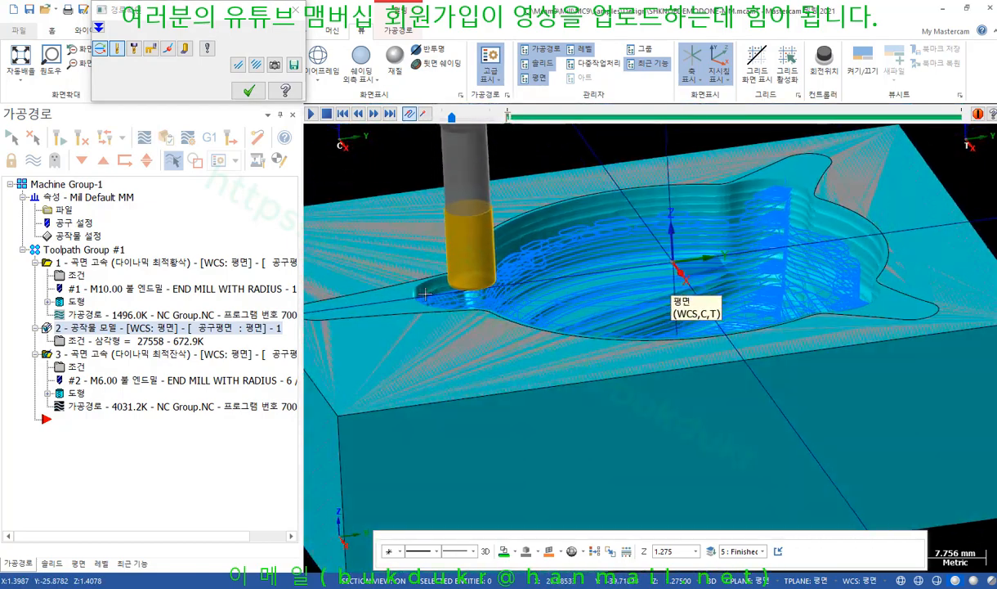
{"action": "scroll", "coordinate": [400, 275], "scroll_direction": "up", "scroll_amount": 2}
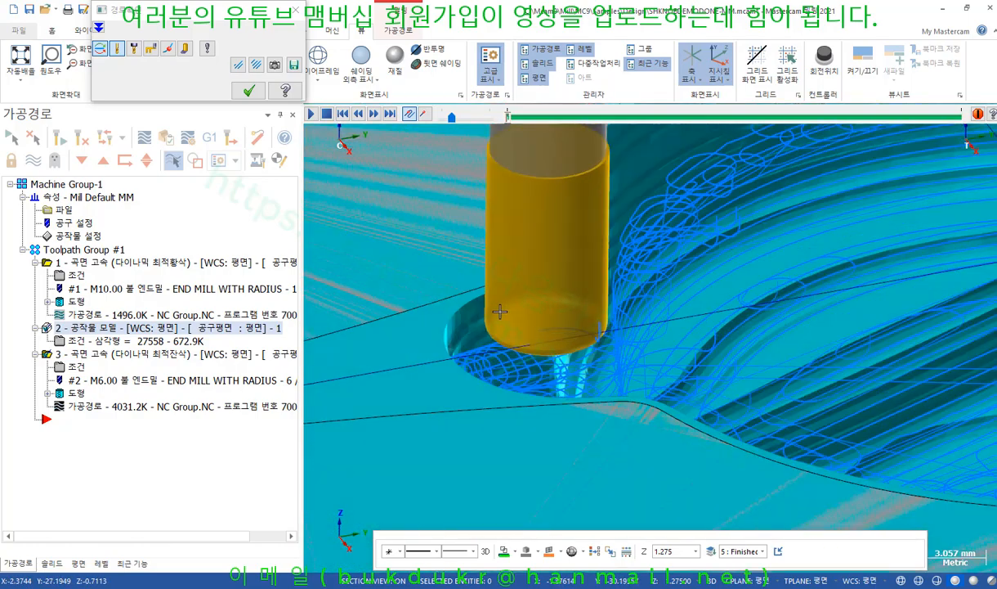
Examine the cutter's first passes in the narrow corner of the stock from several angles and end the backplot.
{"action": "middle_click_drag", "start_coordinate": [465, 274], "coordinate": [550, 344]}
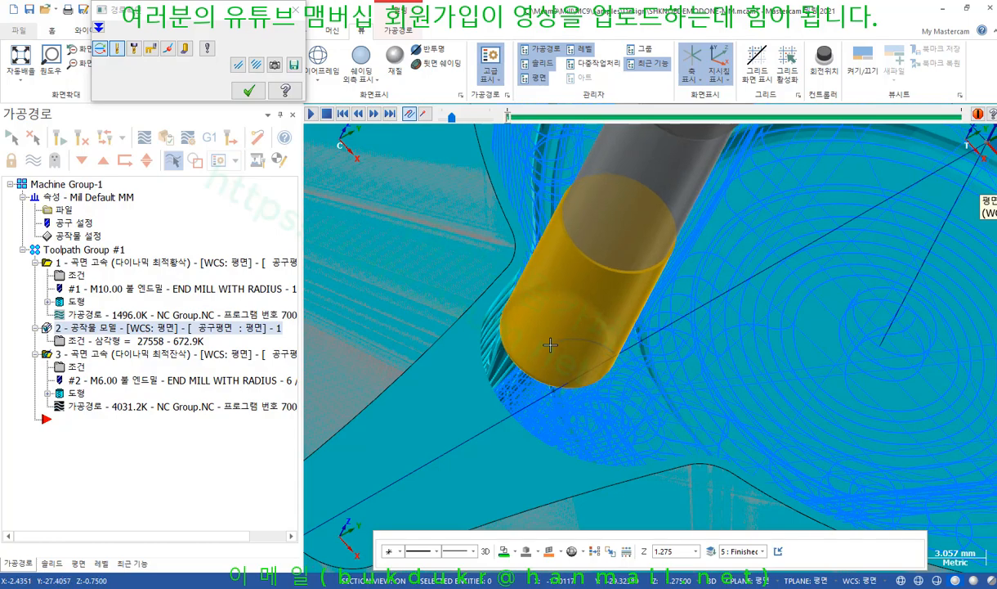
{"action": "middle_click_drag", "start_coordinate": [487, 336], "coordinate": [442, 307]}
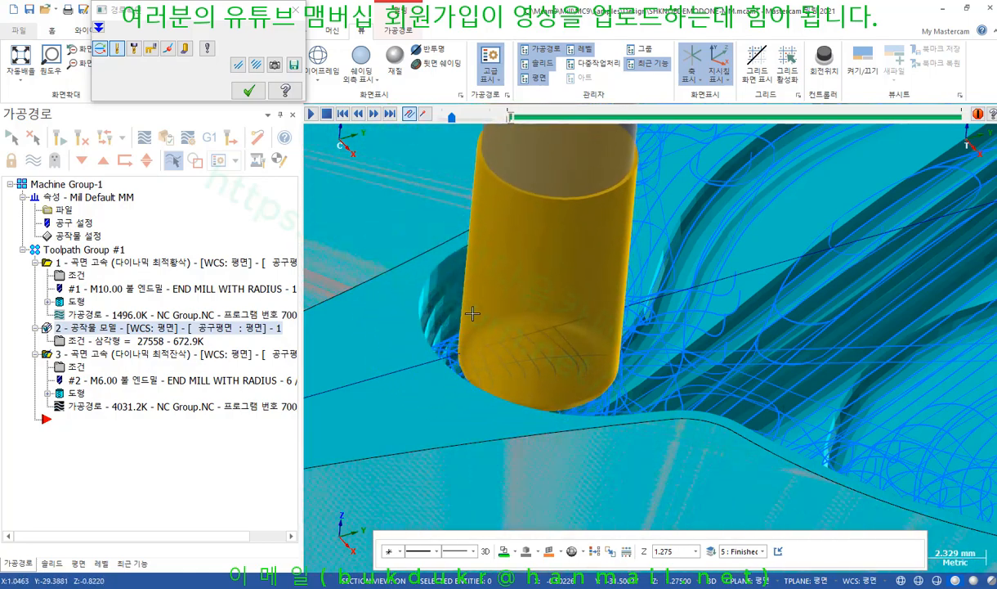
{"action": "scroll", "coordinate": [557, 311], "scroll_direction": "down", "scroll_amount": 3}
{"action": "middle_click_drag", "start_coordinate": [571, 300], "coordinate": [558, 325]}
{"action": "scroll", "coordinate": [685, 272], "scroll_direction": "down", "scroll_amount": 8}
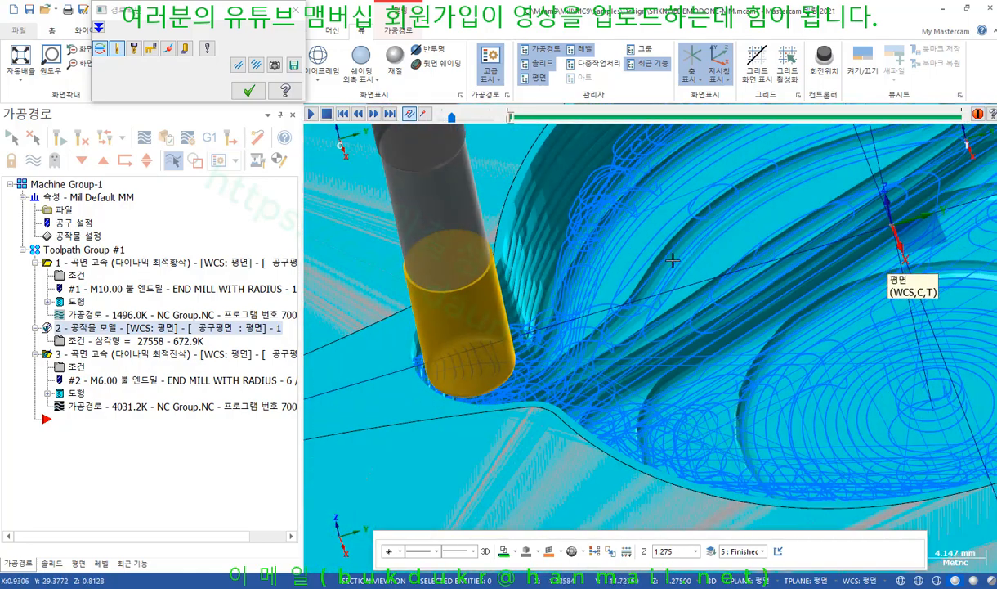
{"action": "mouse_move", "coordinate": [685, 270]}
{"action": "middle_mouse_down"}
{"action": "mouse_move", "coordinate": [674, 293]}
{"action": "mouse_move", "coordinate": [641, 298]}
{"action": "mouse_move", "coordinate": [679, 292]}
{"action": "mouse_move", "coordinate": [702, 263]}
{"action": "middle_mouse_up"}
{"action": "scroll", "coordinate": [564, 282], "scroll_direction": "down", "scroll_amount": 4}
{"action": "middle_click_drag", "start_coordinate": [565, 282], "coordinate": [600, 273]}
{"action": "left_click", "coordinate": [248, 91]}
{"action": "scroll", "coordinate": [524, 191], "scroll_direction": "down", "scroll_amount": 3}
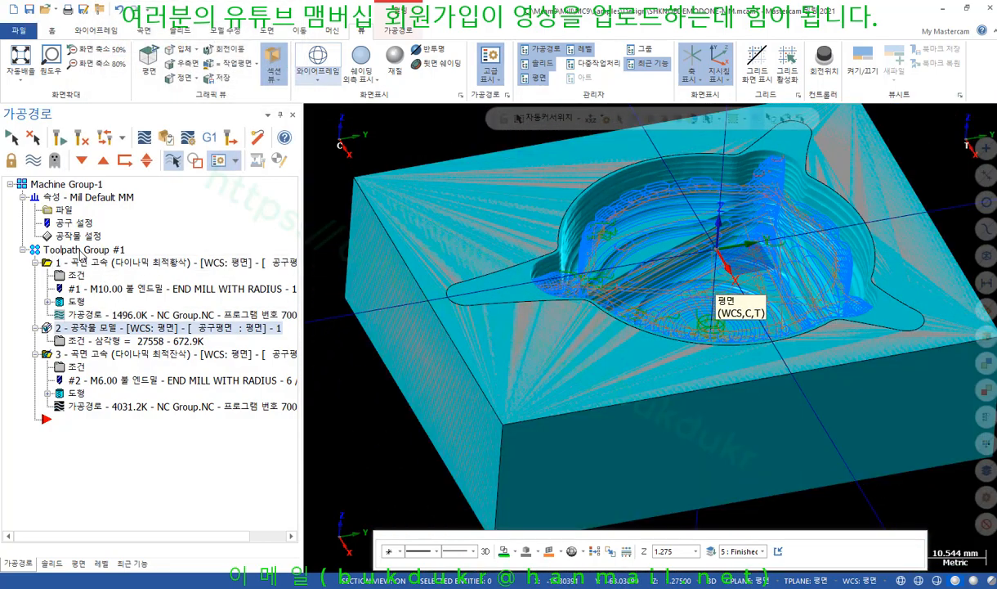
Hide the display of stock model 1 and turn off shading so that the part appears in wireframe.
{"action": "left_click", "coordinate": [33, 160]}
{"action": "middle_click_drag", "start_coordinate": [527, 252], "coordinate": [704, 232]}
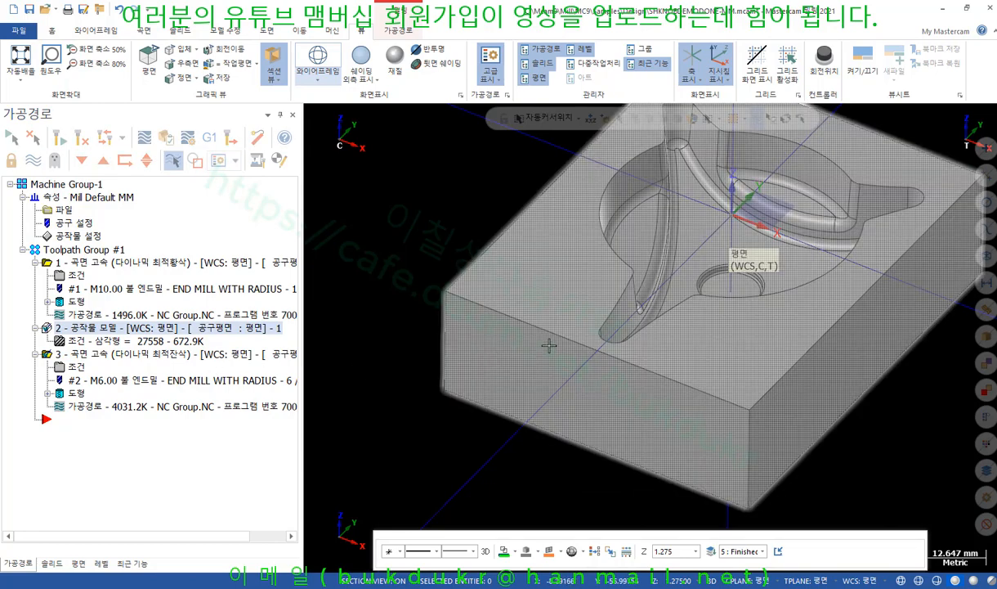
{"action": "key", "text": "alt+s"}
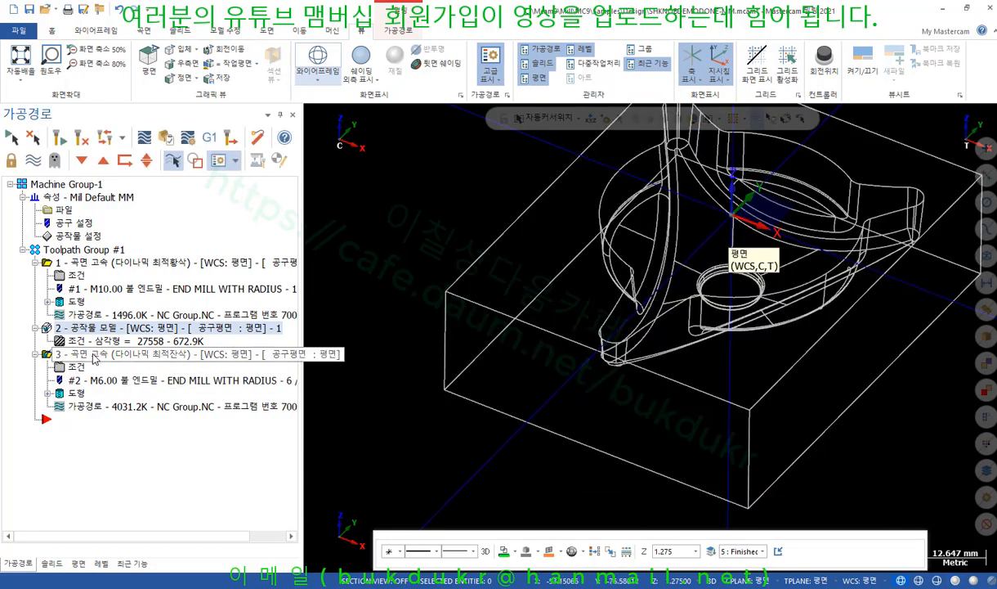
Show operation 3's toolpath in the right side view and examine the passes inside the small circular recess at the cavity bottom.
{"action": "left_click", "coordinate": [163, 354]}
{"action": "right_click", "coordinate": [442, 207]}
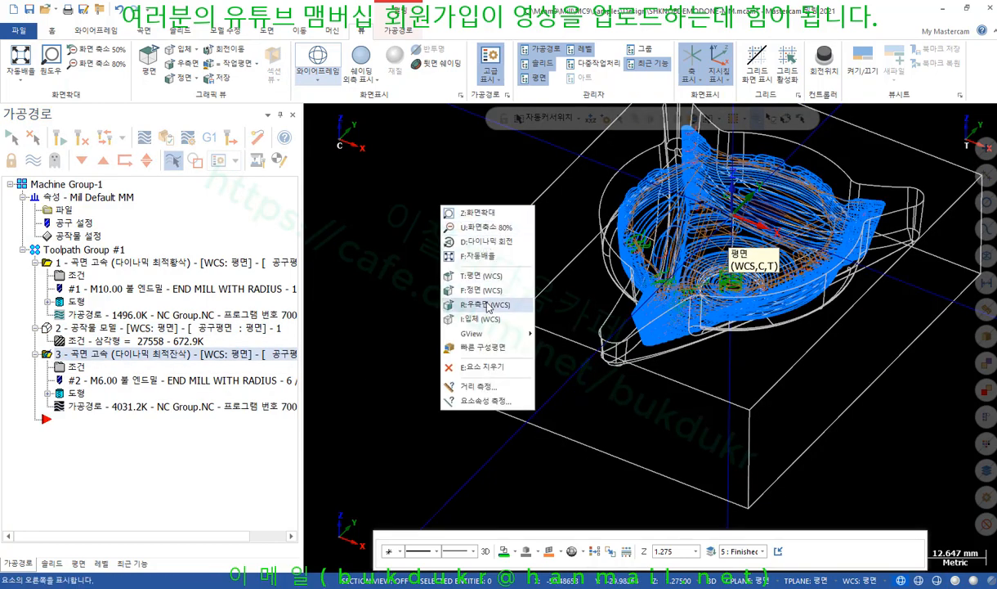
{"action": "left_click", "coordinate": [487, 305]}
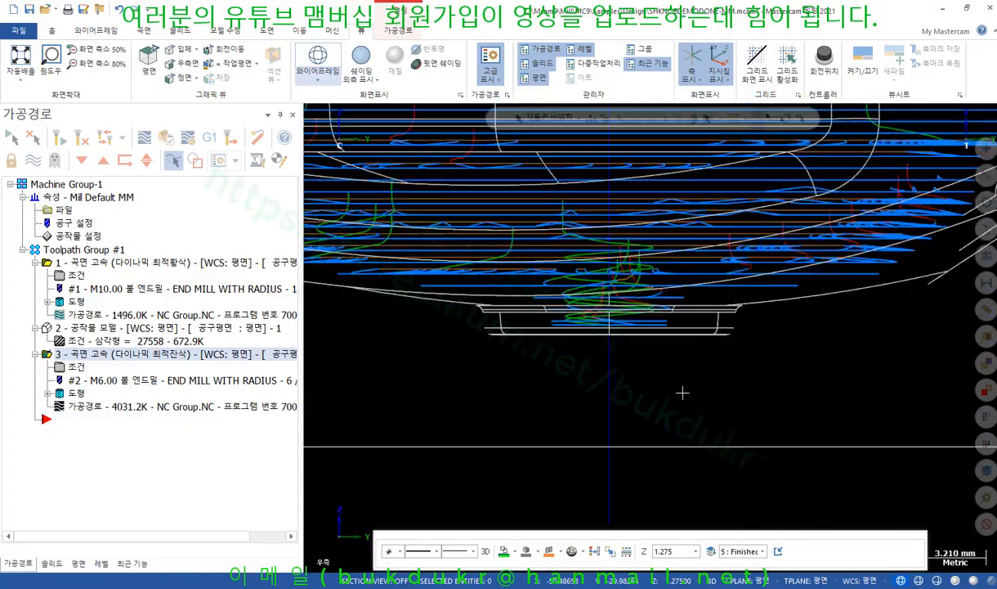
{"action": "scroll", "coordinate": [669, 376], "scroll_direction": "up", "scroll_amount": 1}
{"action": "mouse_move", "coordinate": [641, 350]}
{"action": "middle_mouse_down"}
{"action": "mouse_move", "coordinate": [676, 351]}
{"action": "mouse_move", "coordinate": [631, 345]}
{"action": "mouse_move", "coordinate": [646, 343]}
{"action": "middle_mouse_up"}
{"action": "scroll", "coordinate": [631, 319], "scroll_direction": "up", "scroll_amount": 3}
{"action": "scroll", "coordinate": [630, 319], "scroll_direction": "up", "scroll_amount": 4}
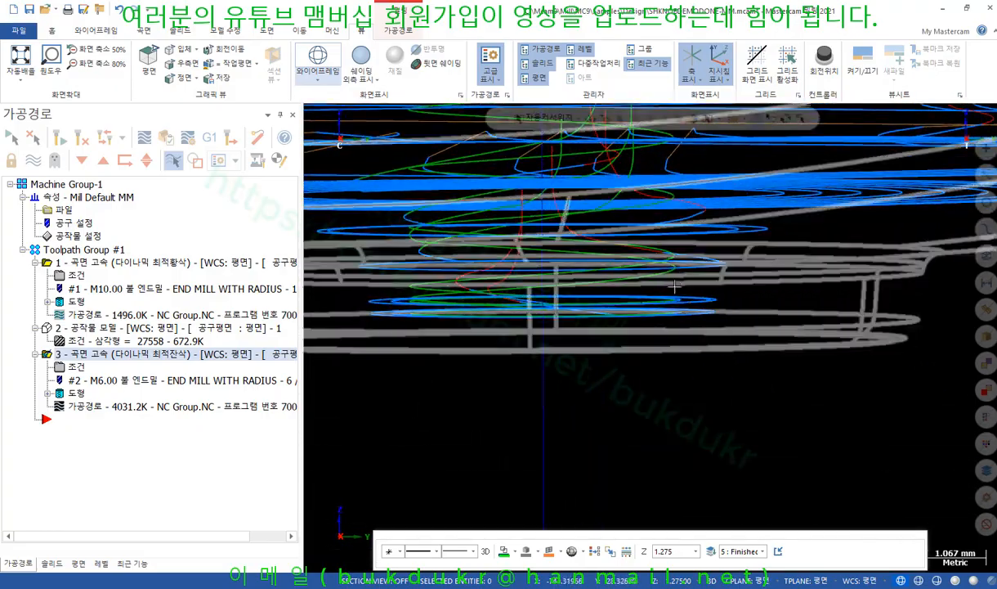
{"action": "scroll", "coordinate": [683, 280], "scroll_direction": "down", "scroll_amount": 6}
{"action": "mouse_move", "coordinate": [611, 296]}
{"action": "middle_mouse_down"}
{"action": "mouse_move", "coordinate": [641, 289]}
{"action": "mouse_move", "coordinate": [638, 301]}
{"action": "mouse_move", "coordinate": [611, 301]}
{"action": "mouse_move", "coordinate": [609, 311]}
{"action": "middle_mouse_up"}
Make operation 3 skip pockets smaller than 14 in its toolpath control parameters and regenerate the toolpath.
{"action": "left_click", "coordinate": [76, 367]}
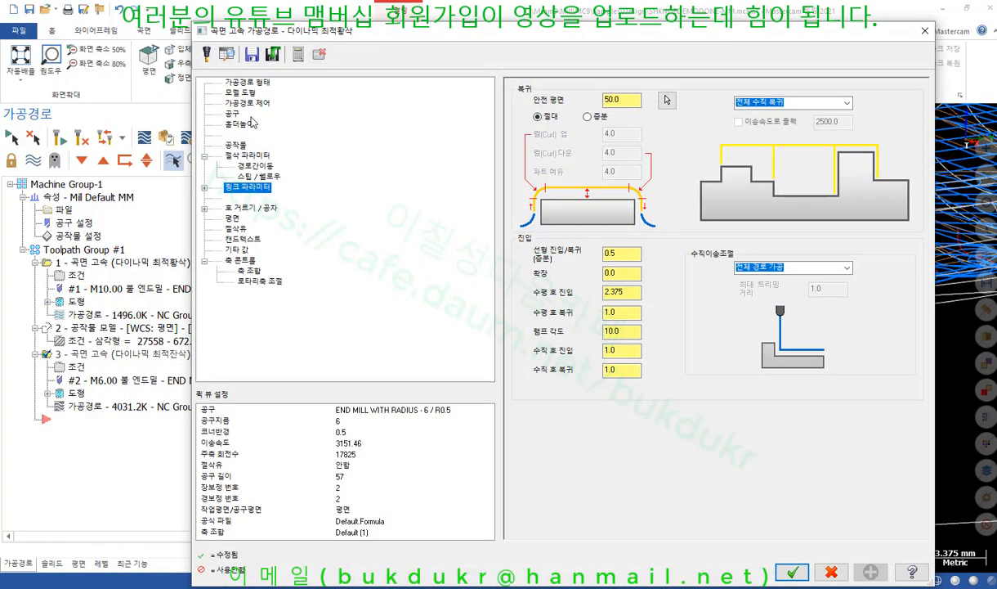
{"action": "left_click", "coordinate": [247, 103]}
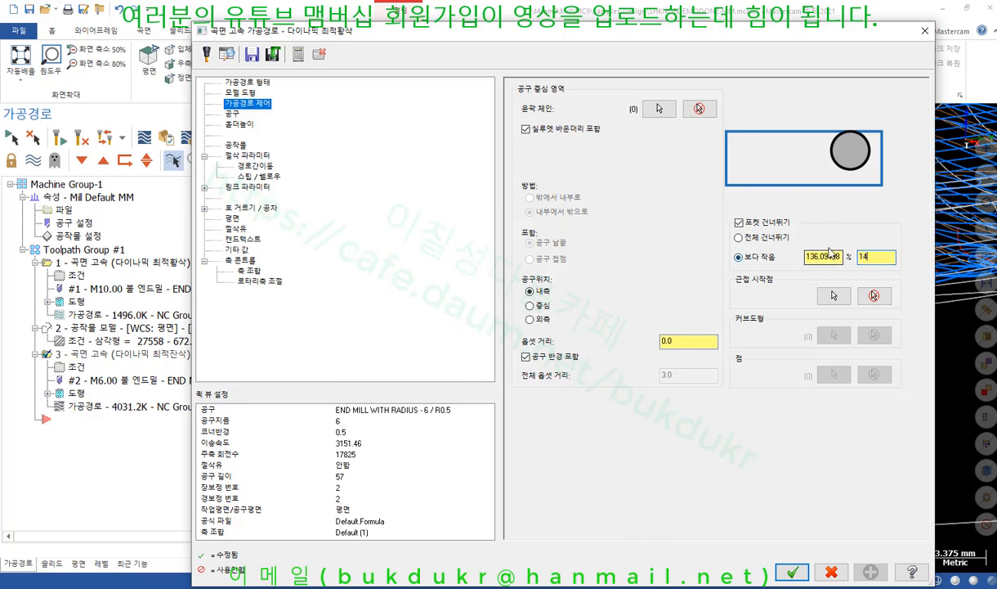
{"action": "left_click", "coordinate": [793, 573]}
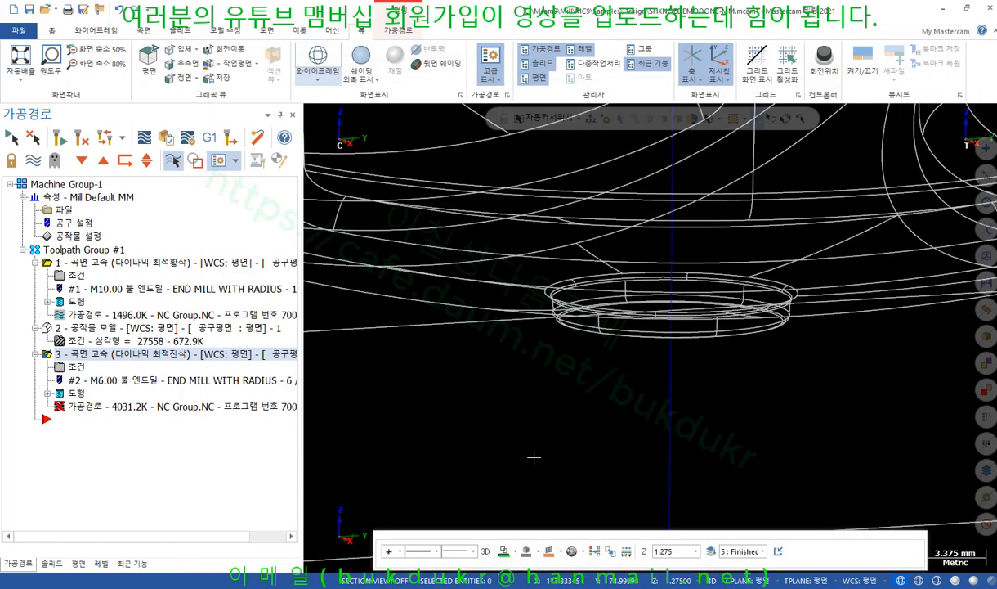
{"action": "left_click", "coordinate": [61, 141]}
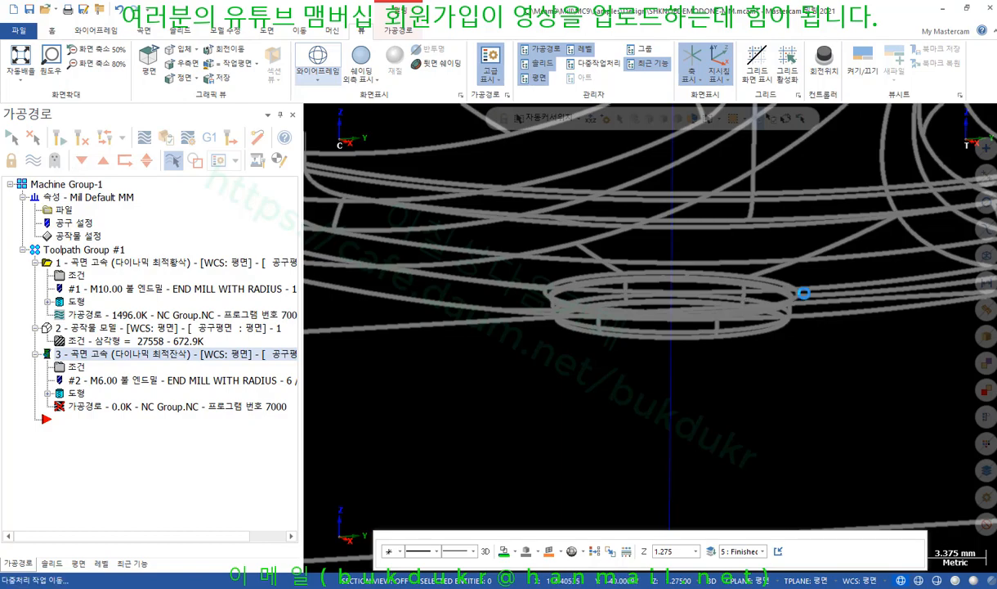
Examine the regenerated toolpath around the circular recess from the side and over the whole cavity.
{"action": "scroll", "coordinate": [731, 359], "scroll_direction": "down", "scroll_amount": 1}
{"action": "middle_click_drag", "start_coordinate": [730, 358], "coordinate": [712, 328]}
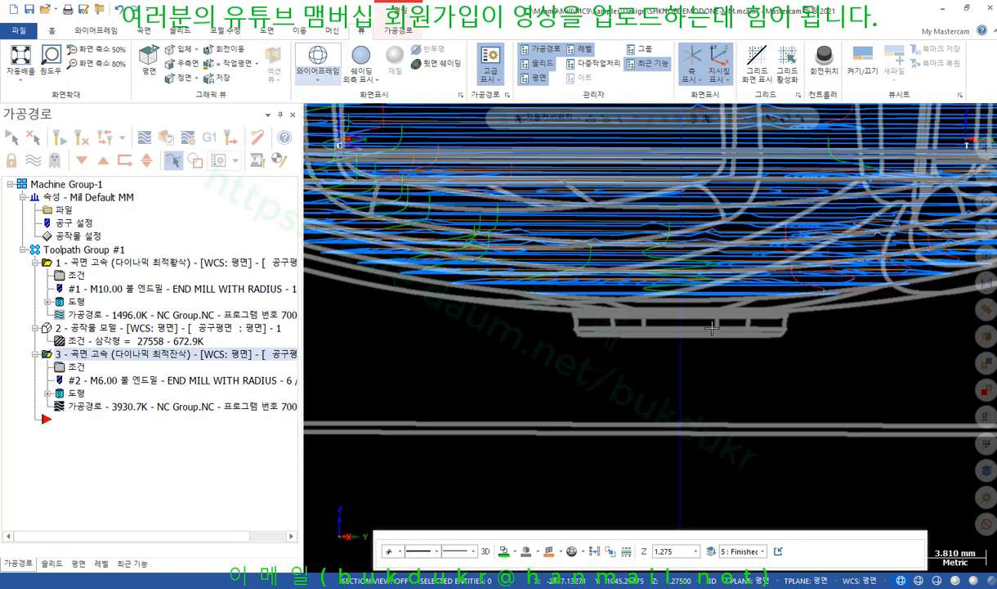
{"action": "scroll", "coordinate": [820, 368], "scroll_direction": "up", "scroll_amount": 2}
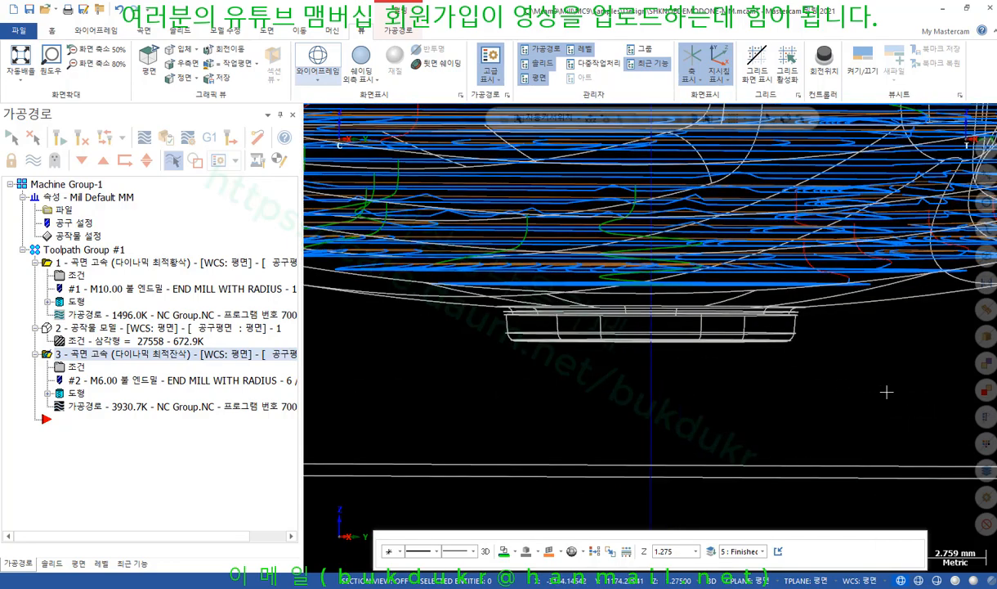
{"action": "scroll", "coordinate": [846, 374], "scroll_direction": "up", "scroll_amount": 1}
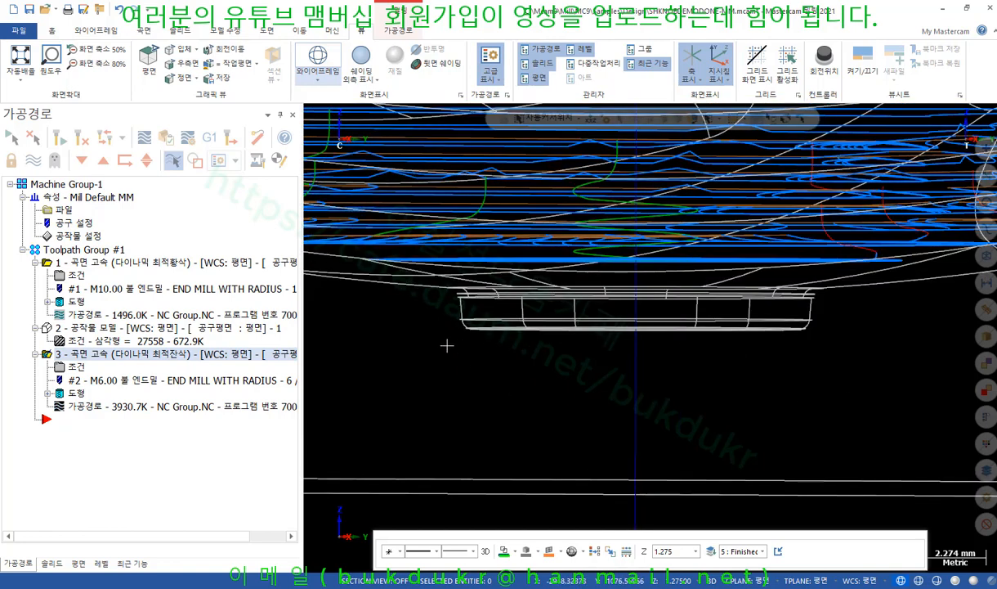
{"action": "scroll", "coordinate": [662, 295], "scroll_direction": "down", "scroll_amount": 2}
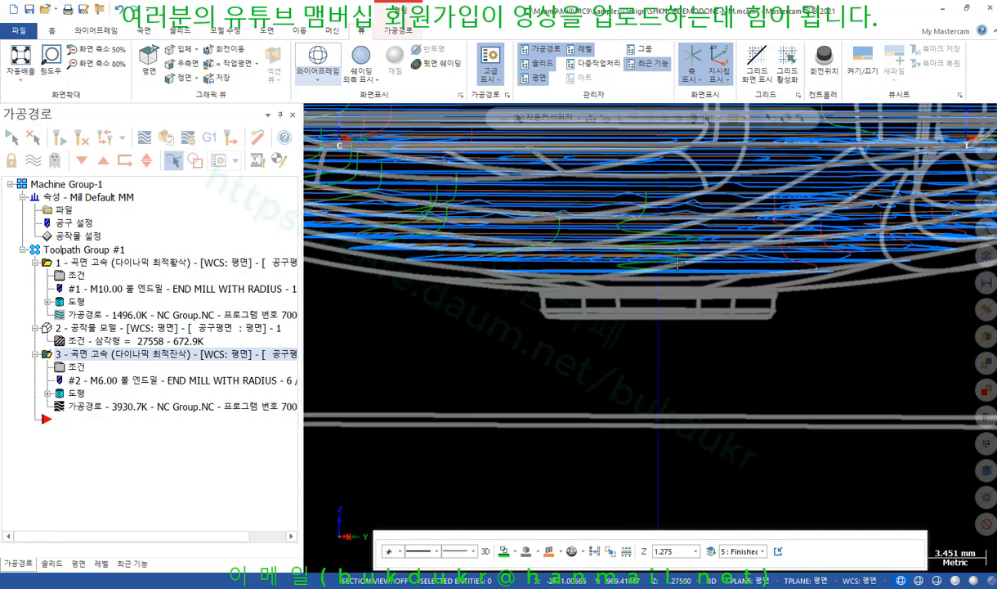
{"action": "scroll", "coordinate": [622, 332], "scroll_direction": "down", "scroll_amount": 7}
{"action": "middle_click_drag", "start_coordinate": [521, 254], "coordinate": [592, 305]}
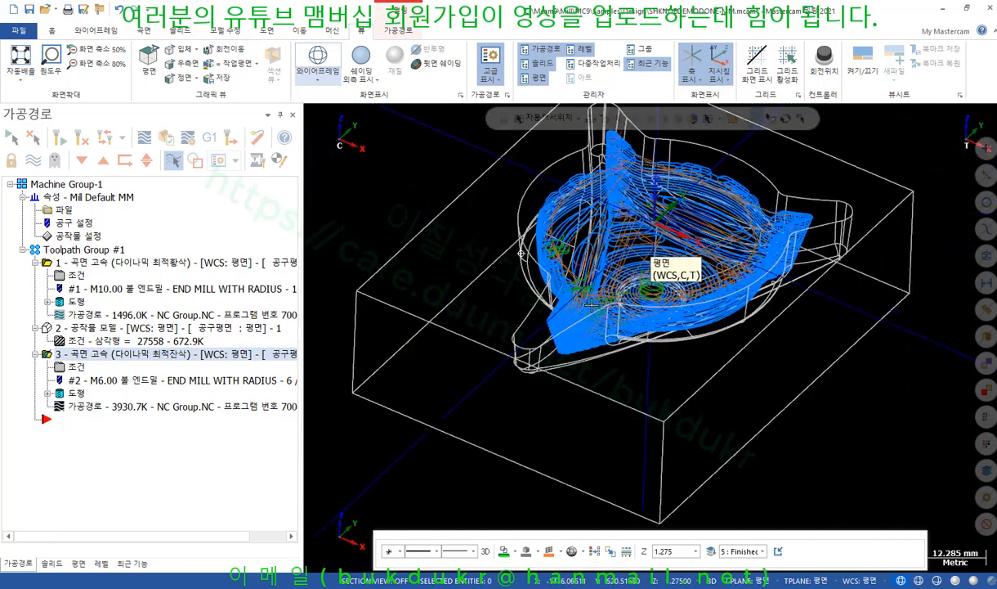
{"action": "scroll", "coordinate": [501, 312], "scroll_direction": "down", "scroll_amount": 3}
{"action": "scroll", "coordinate": [701, 150], "scroll_direction": "up", "scroll_amount": 3}
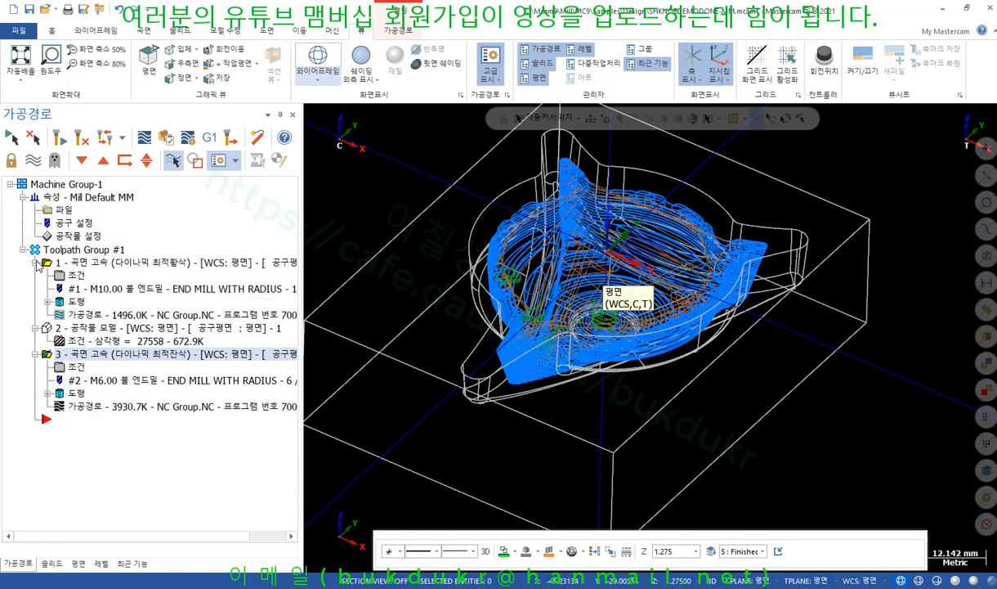
Start a new stock model named 2 that uses stock model 1 as its initial shape, and give it color 26.
{"action": "left_click", "coordinate": [36, 262]}
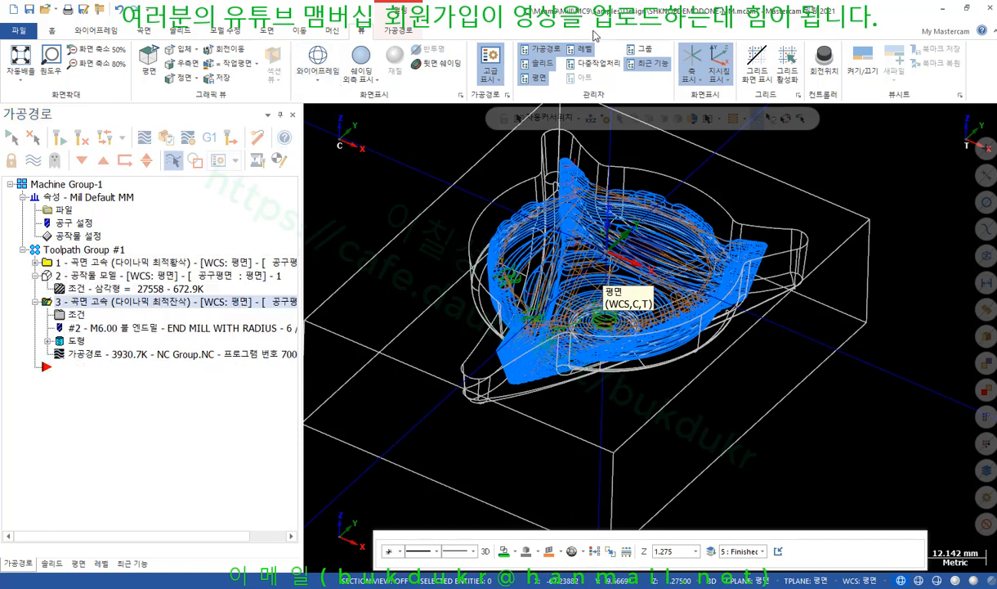
{"action": "left_click", "coordinate": [396, 31]}
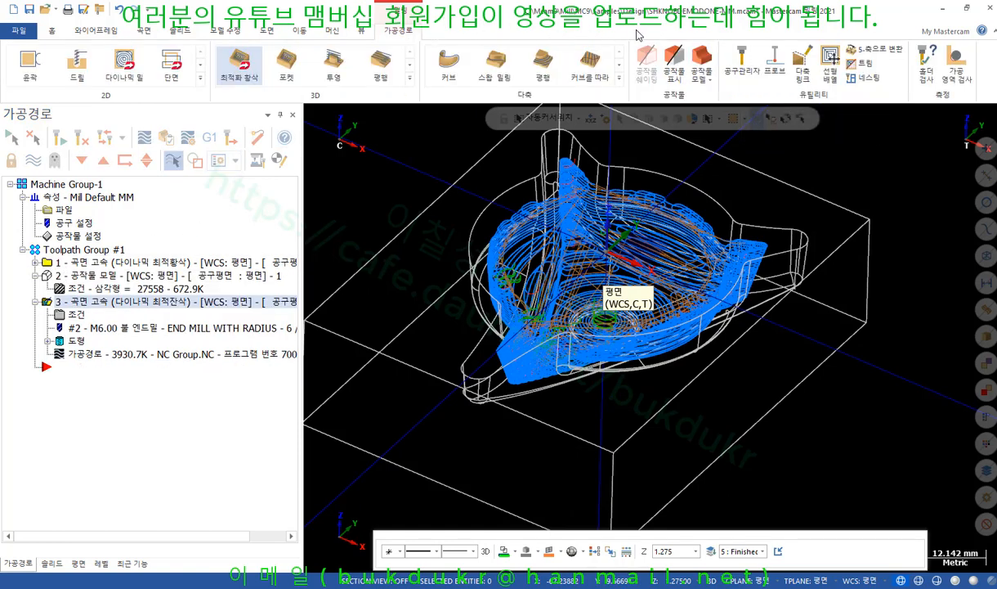
{"action": "left_click", "coordinate": [701, 60]}
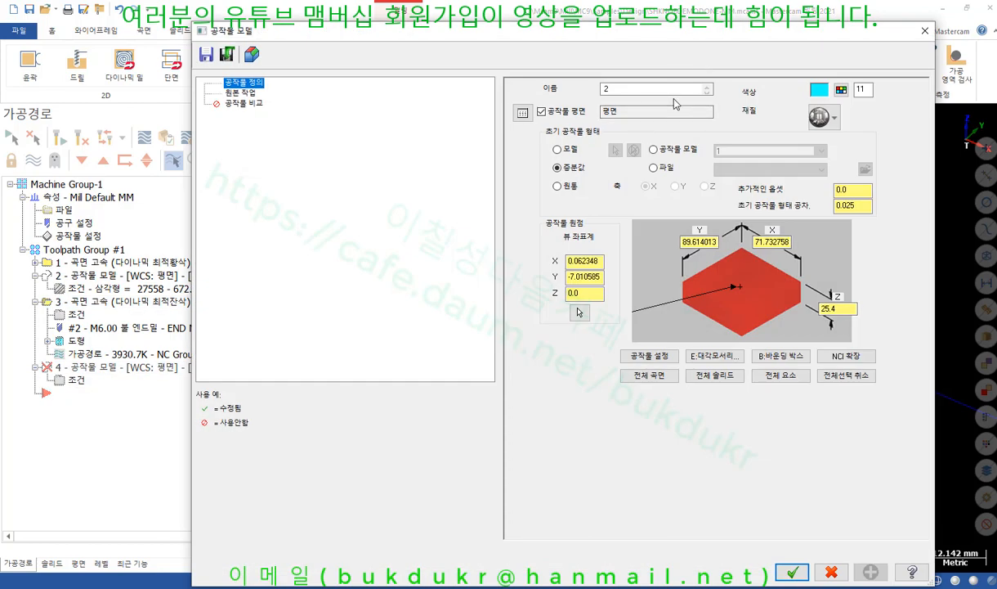
{"action": "left_click", "coordinate": [654, 150]}
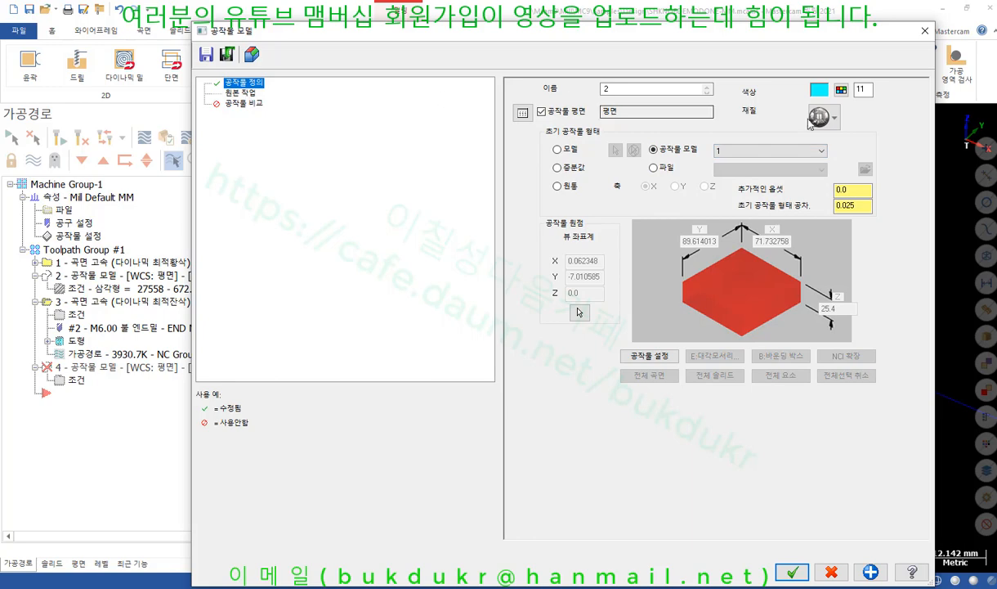
{"action": "left_click", "coordinate": [842, 90]}
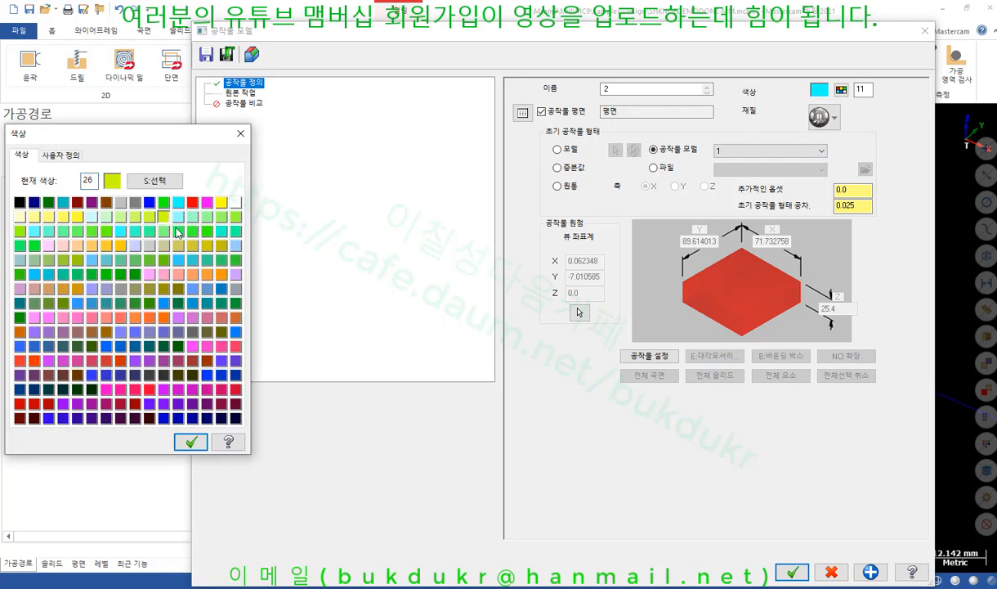
{"action": "left_click", "coordinate": [190, 442]}
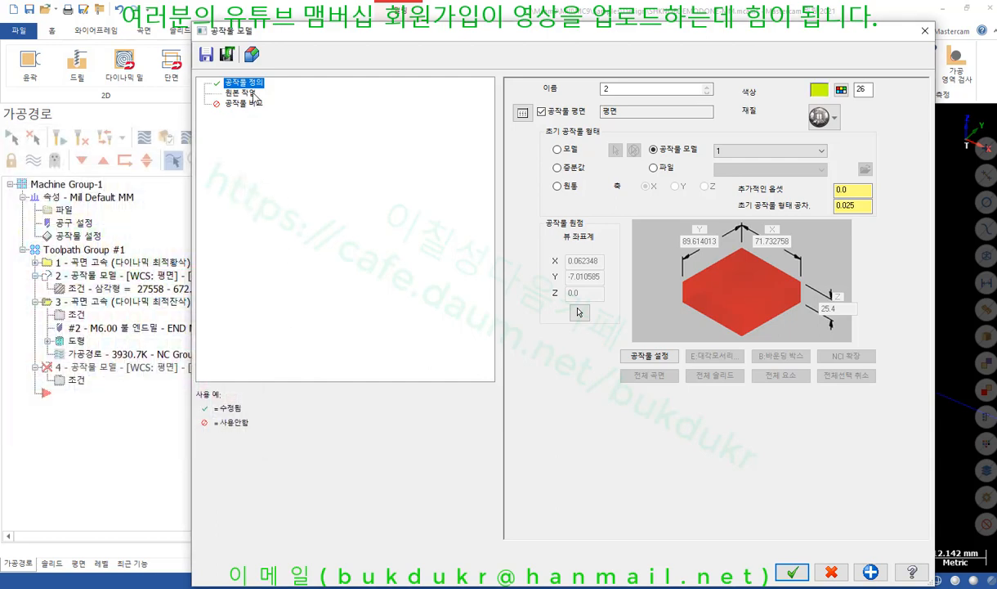
Choose operation 3, the dynamic rest-roughing toolpath, as the stock model's source operation and generate the model.
{"action": "left_click", "coordinate": [242, 92]}
{"action": "left_click", "coordinate": [713, 147]}
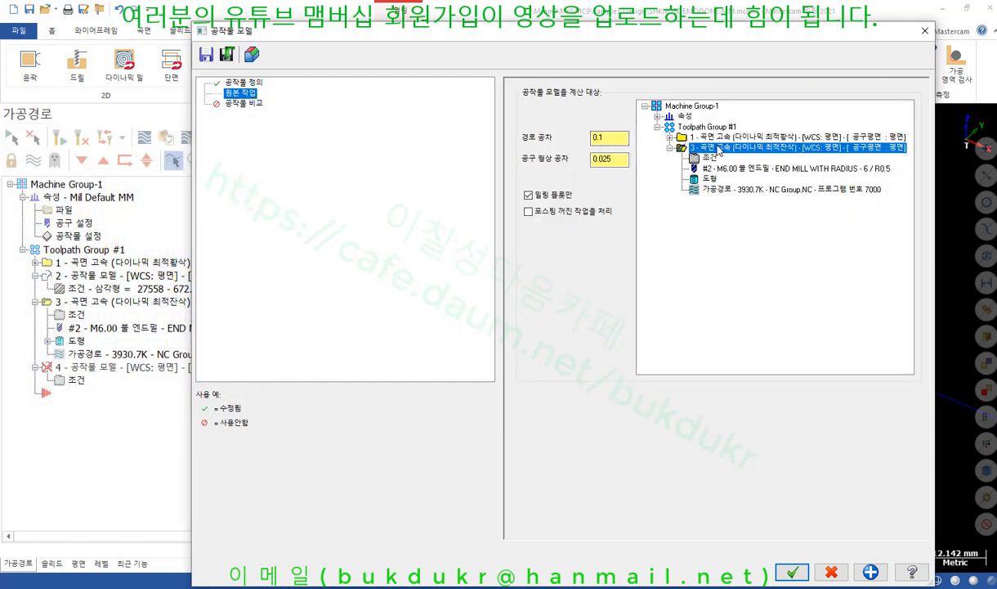
{"action": "left_click", "coordinate": [797, 570]}
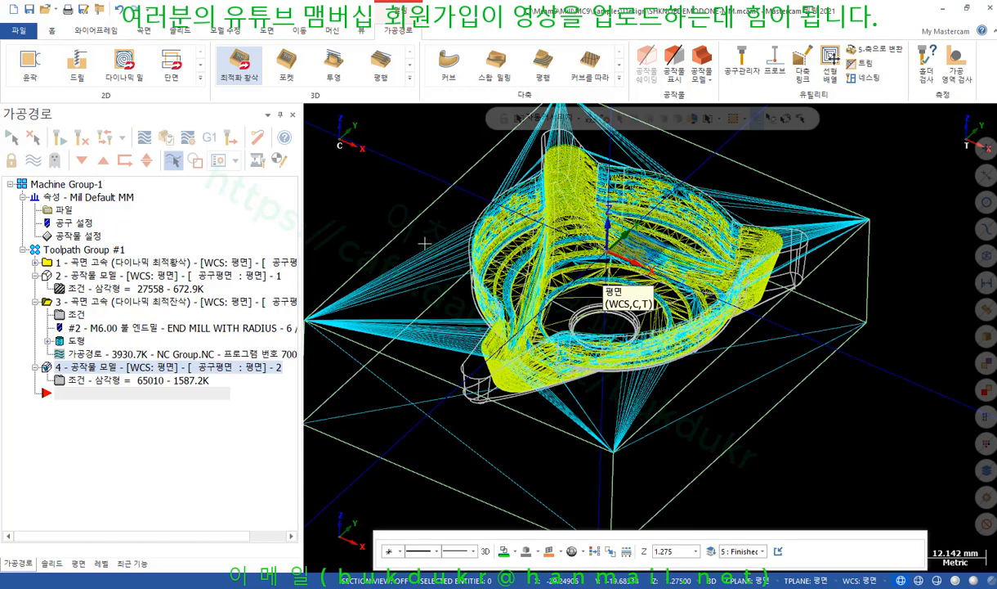
Shade the display and examine stock model 2 closely around the narrow arm and over the whole cavity.
{"action": "key", "text": "alt+s"}
{"action": "scroll", "coordinate": [527, 251], "scroll_direction": "down", "scroll_amount": 1}
{"action": "mouse_move", "coordinate": [527, 251]}
{"action": "middle_mouse_down"}
{"action": "mouse_move", "coordinate": [476, 249]}
{"action": "mouse_move", "coordinate": [412, 357]}
{"action": "mouse_move", "coordinate": [535, 323]}
{"action": "mouse_move", "coordinate": [555, 264]}
{"action": "mouse_move", "coordinate": [533, 287]}
{"action": "middle_mouse_up"}
{"action": "scroll", "coordinate": [413, 363], "scroll_direction": "up", "scroll_amount": 1}
{"action": "scroll", "coordinate": [539, 321], "scroll_direction": "up", "scroll_amount": 1}
{"action": "scroll", "coordinate": [490, 343], "scroll_direction": "up", "scroll_amount": 5}
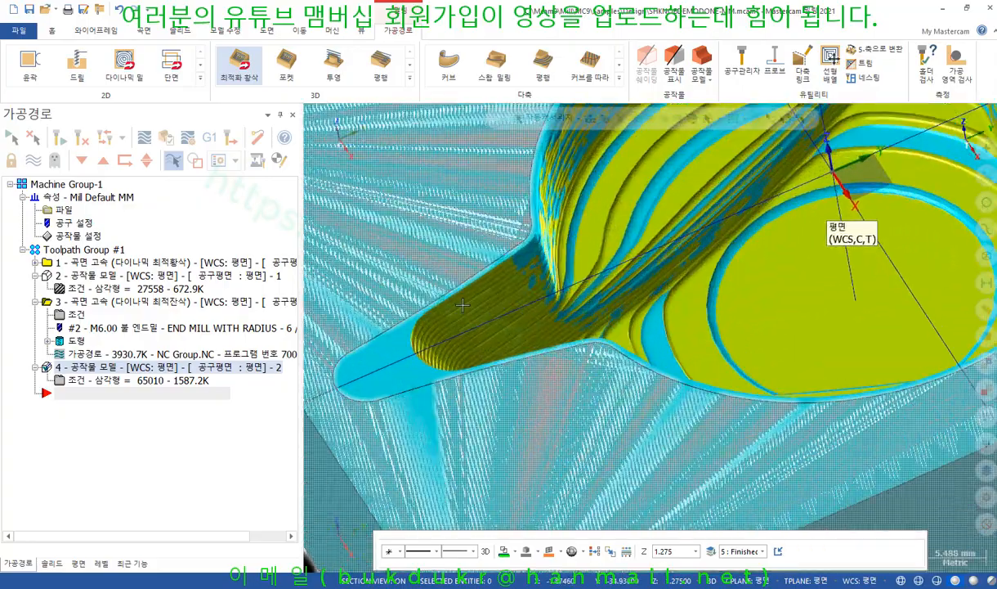
{"action": "scroll", "coordinate": [415, 391], "scroll_direction": "up", "scroll_amount": 2}
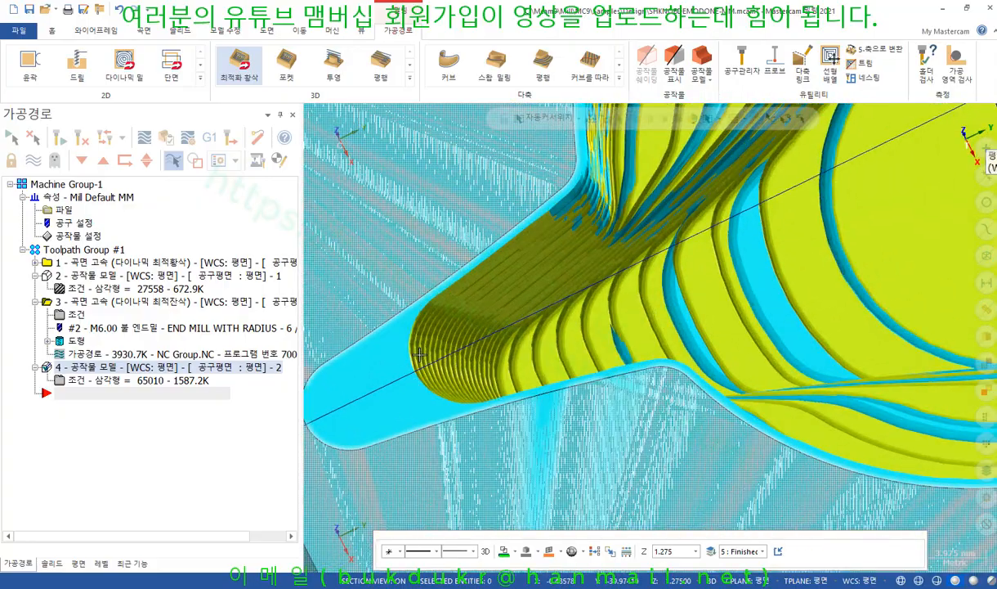
{"action": "scroll", "coordinate": [419, 353], "scroll_direction": "down", "scroll_amount": 6}
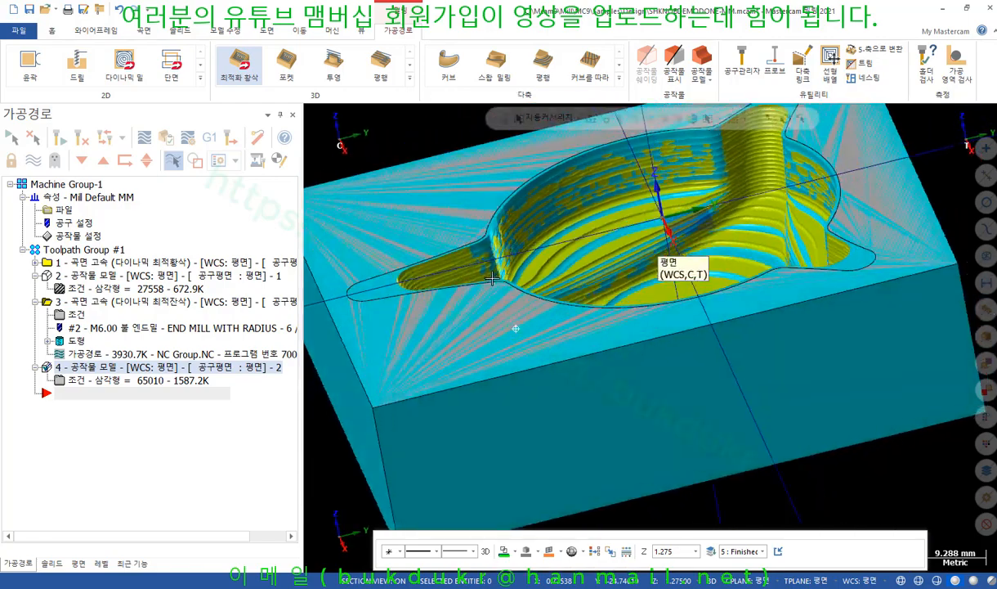
{"action": "middle_click_drag", "start_coordinate": [492, 278], "coordinate": [492, 351]}
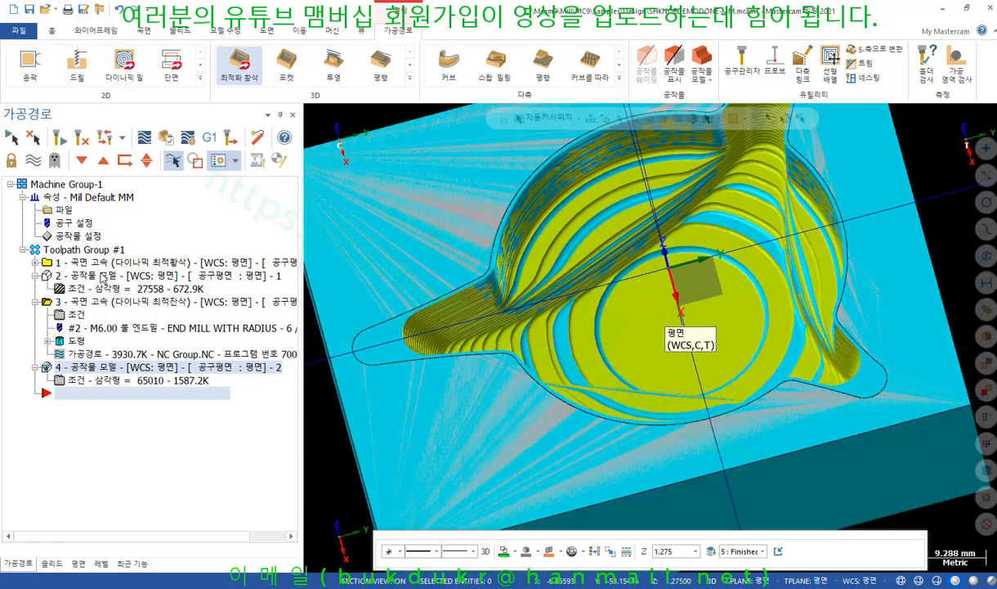
Compare stock models 1 and 2 by alternating between them, and inspect the cavity walls and floor of model 2.
{"action": "left_click", "coordinate": [104, 276]}
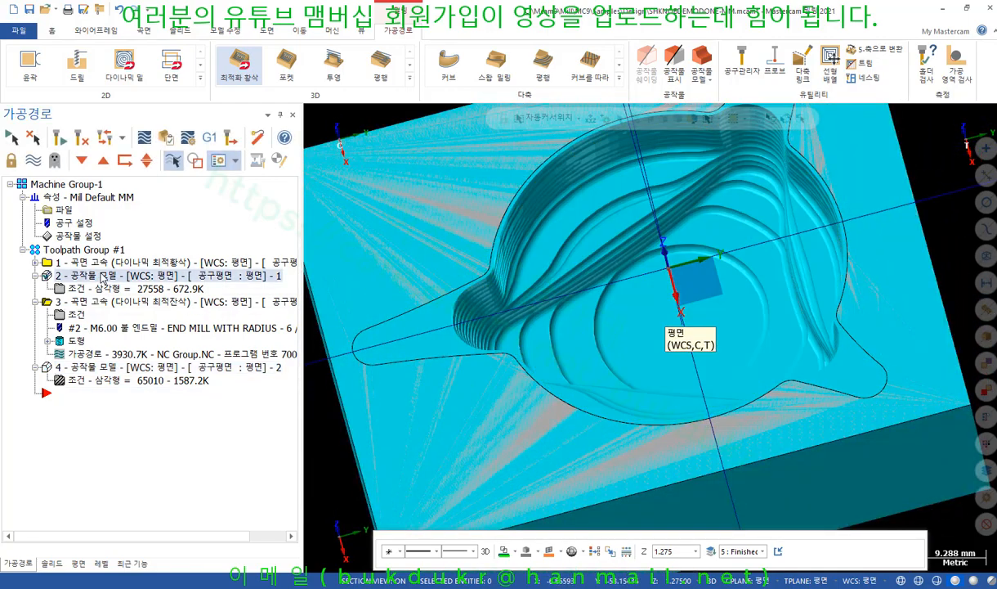
{"action": "left_click", "coordinate": [97, 370]}
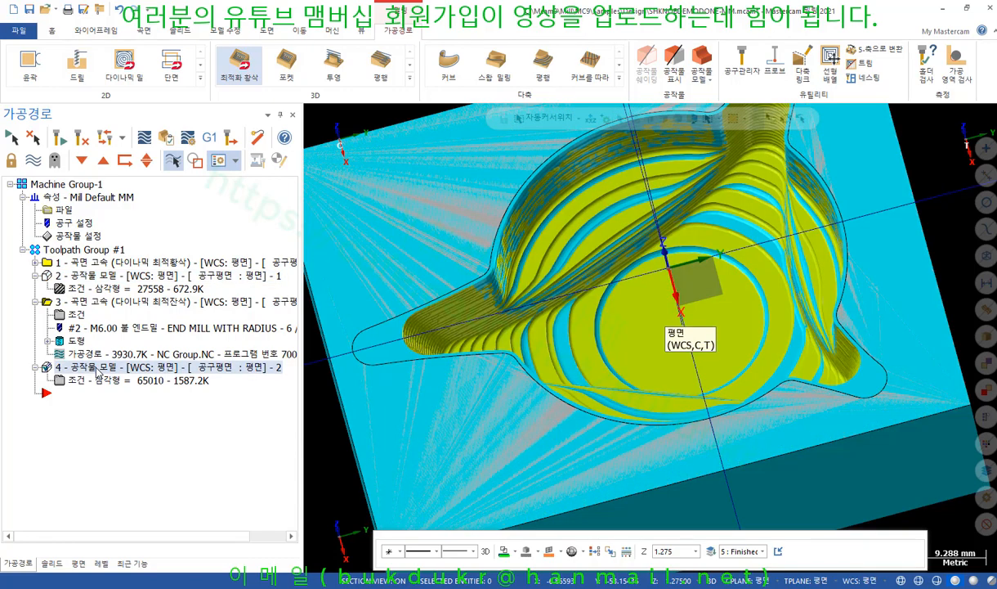
{"action": "left_click", "coordinate": [100, 278]}
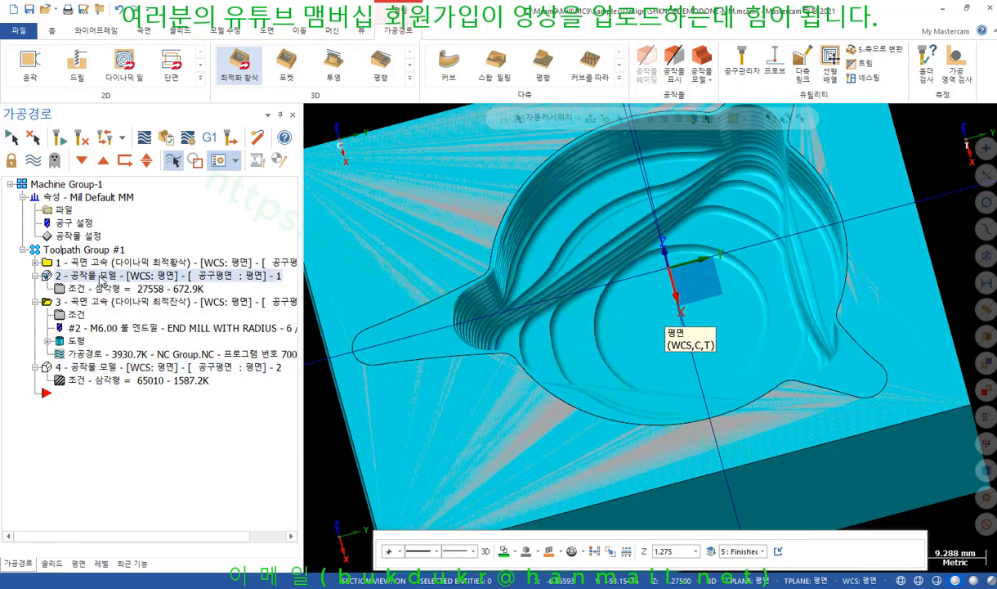
{"action": "left_click", "coordinate": [101, 369]}
{"action": "scroll", "coordinate": [557, 216], "scroll_direction": "up", "scroll_amount": 2}
{"action": "middle_click_drag", "start_coordinate": [557, 216], "coordinate": [546, 175]}
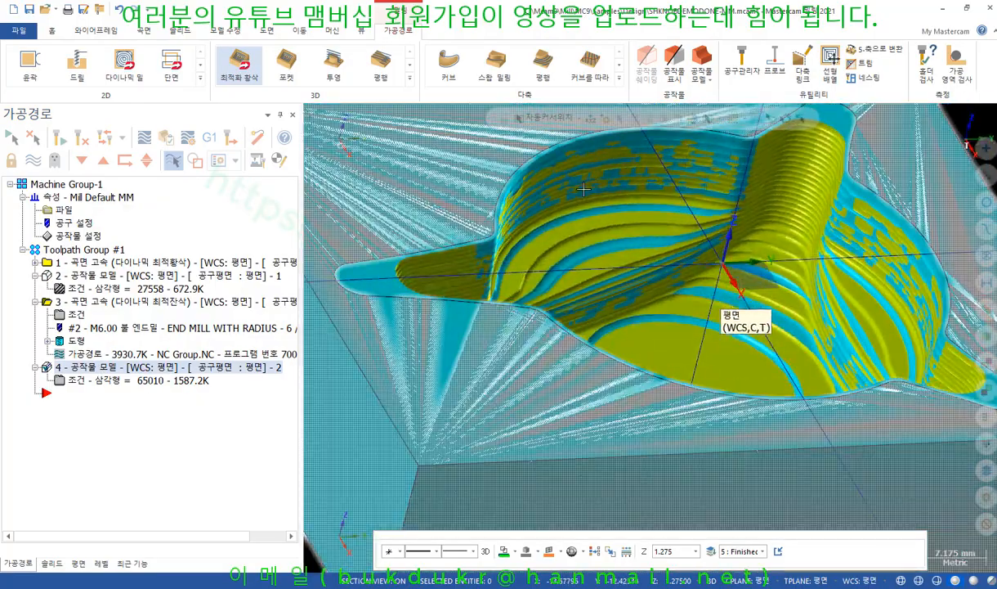
{"action": "scroll", "coordinate": [514, 215], "scroll_direction": "down", "scroll_amount": 2}
{"action": "middle_click_drag", "start_coordinate": [514, 216], "coordinate": [497, 240]}
{"action": "key", "text": "alt+F1"}
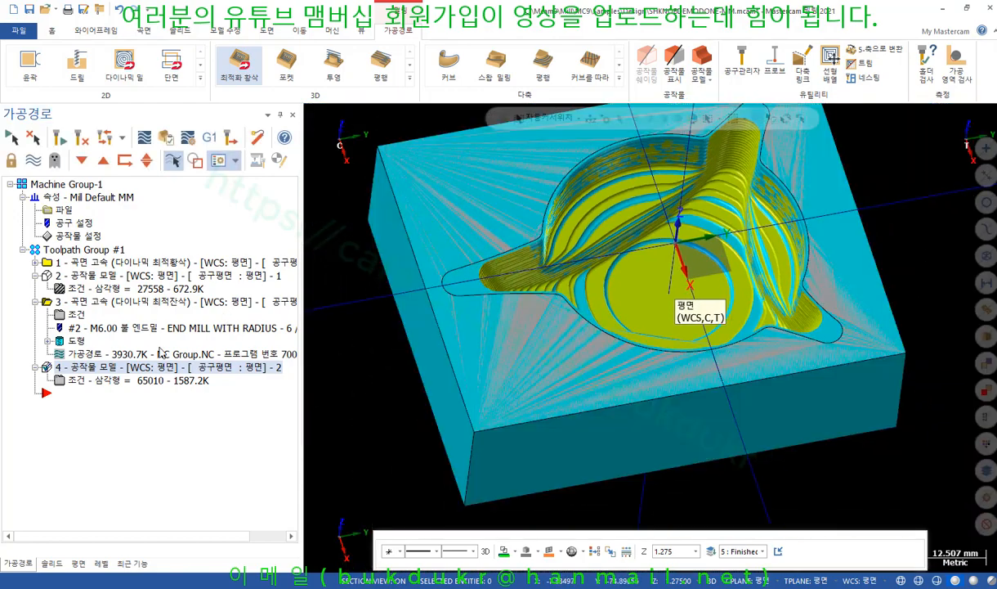
Copy operation 3, the dynamic rest-roughing toolpath, to the end of the operation list as operation 5.
{"action": "left_click", "coordinate": [35, 301]}
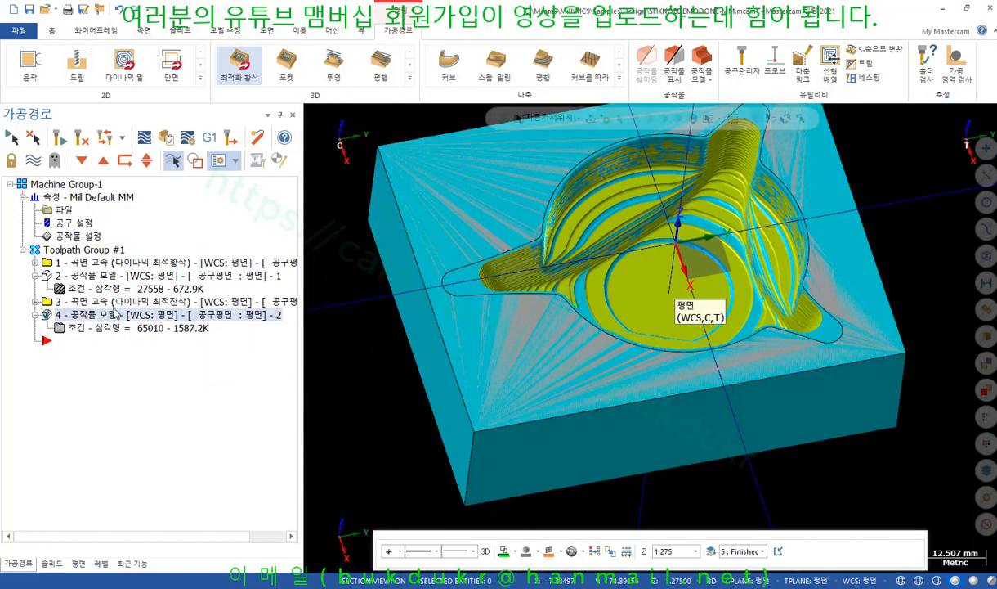
{"action": "left_click", "coordinate": [122, 301]}
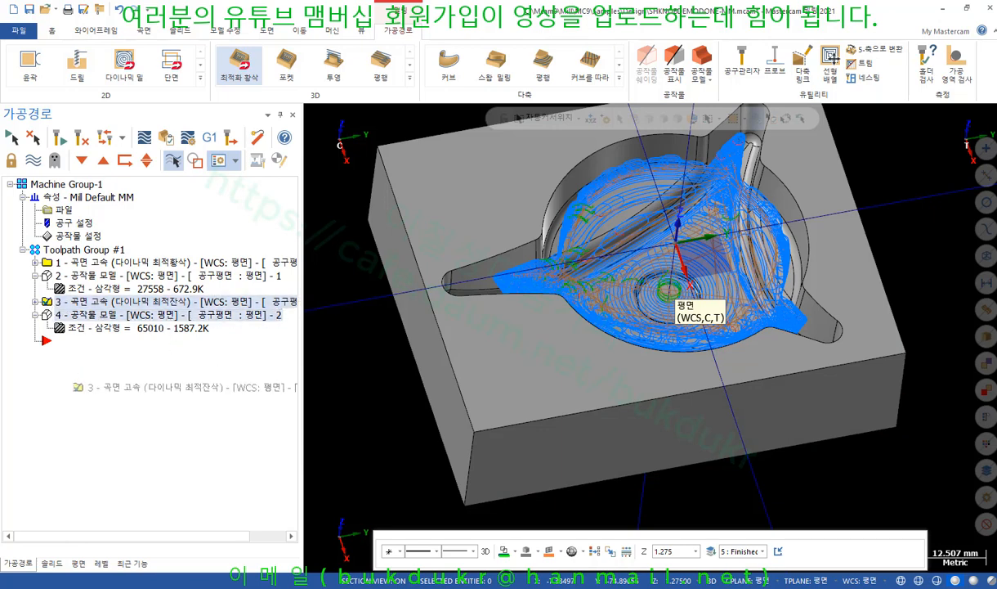
{"action": "right_click", "coordinate": [49, 374]}
{"action": "left_click", "coordinate": [114, 442]}
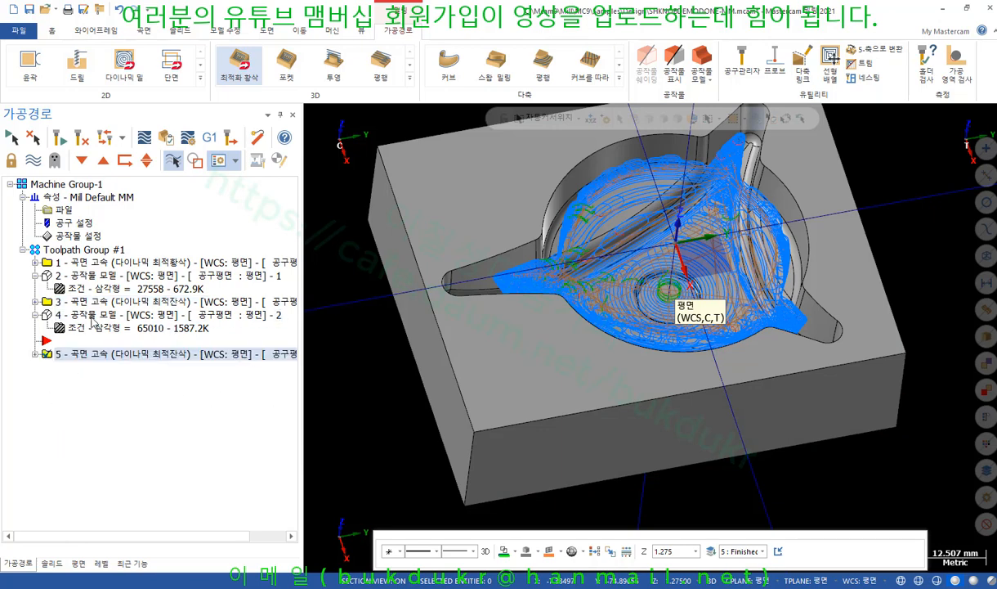
Filter the tool library to diameter 3 and assign operation 5 the 3 mm end mill with 0.5 corner radius.
{"action": "left_click", "coordinate": [75, 368]}
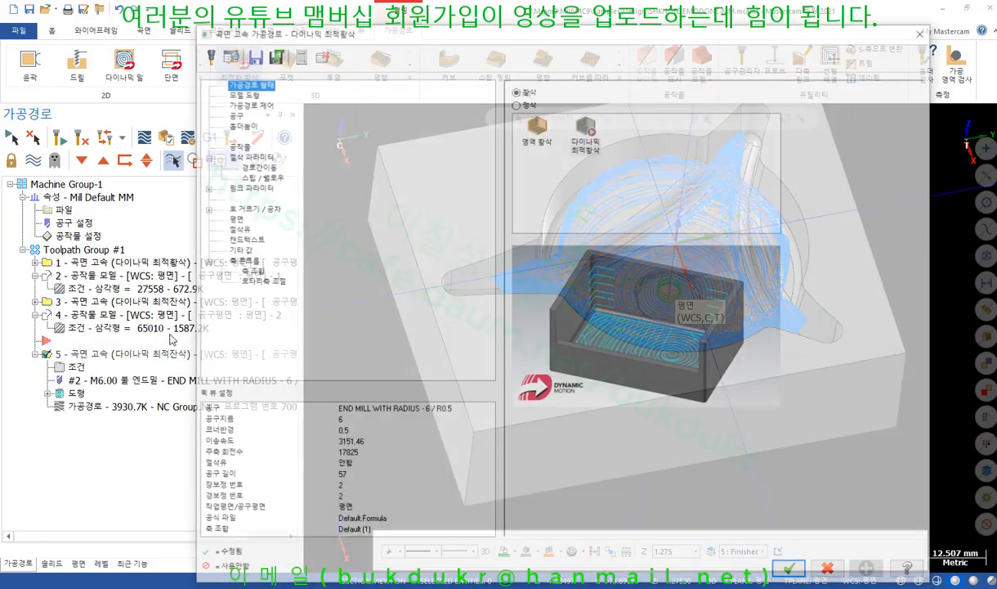
{"action": "left_click", "coordinate": [241, 93]}
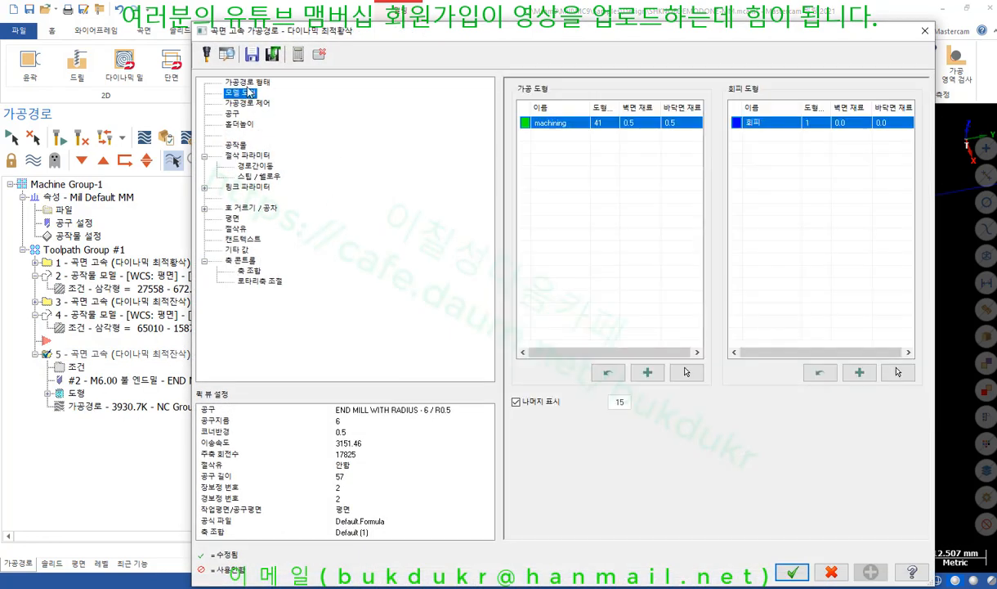
{"action": "left_click", "coordinate": [247, 105]}
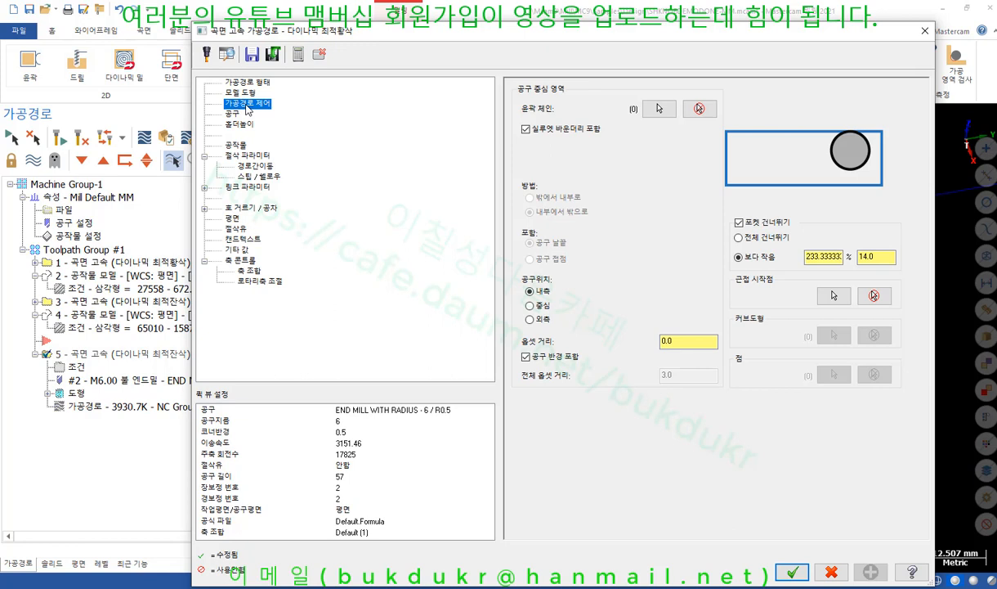
{"action": "left_click", "coordinate": [235, 113]}
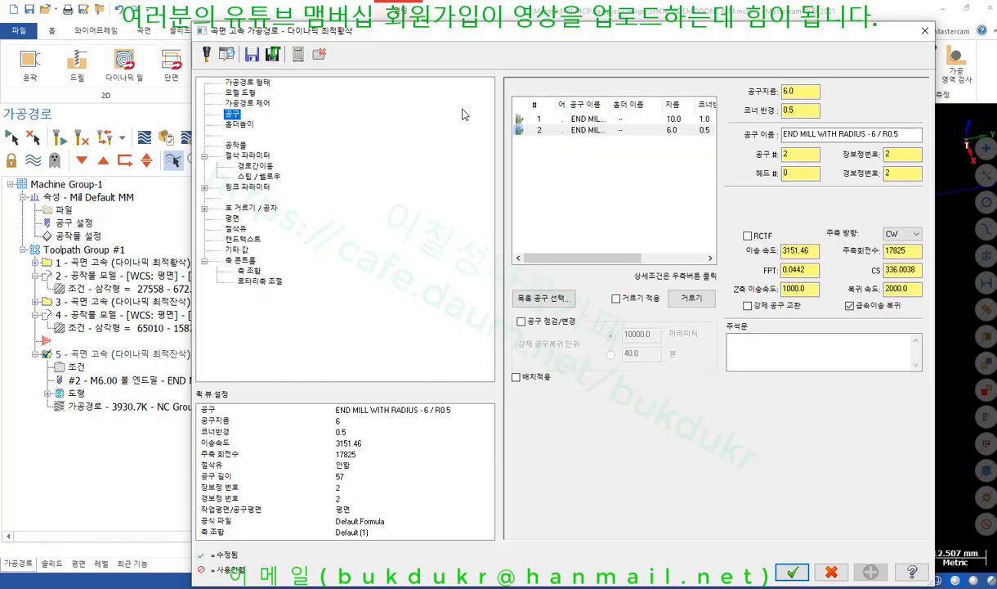
{"action": "left_click", "coordinate": [546, 298]}
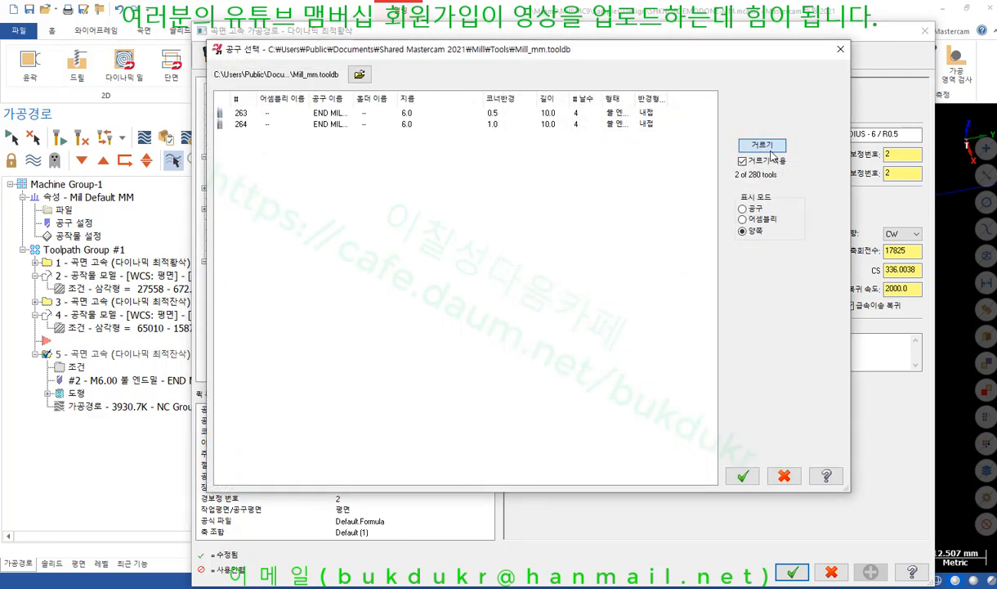
{"action": "left_click", "coordinate": [764, 146]}
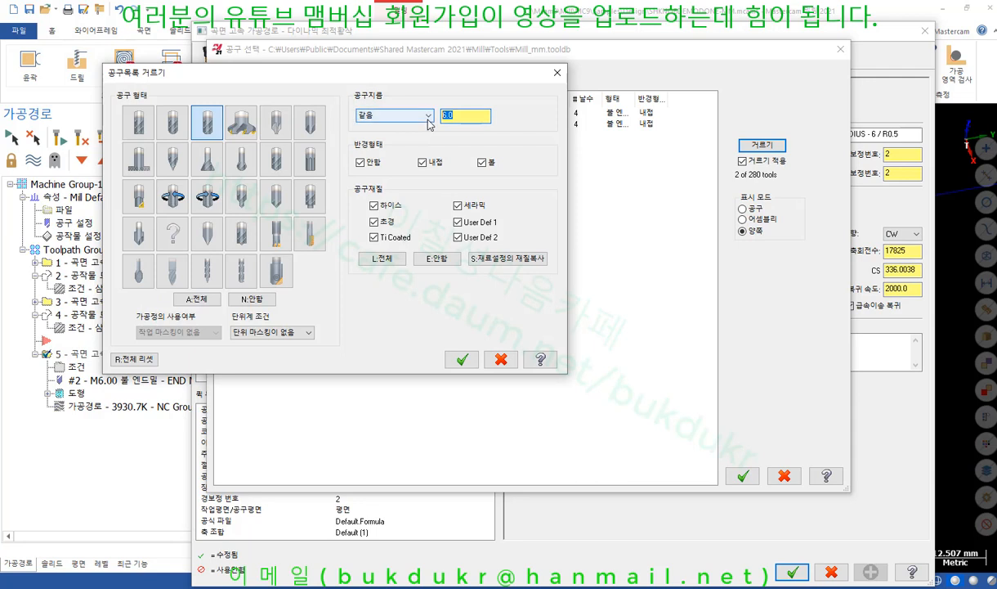
{"action": "type", "text": "3"}
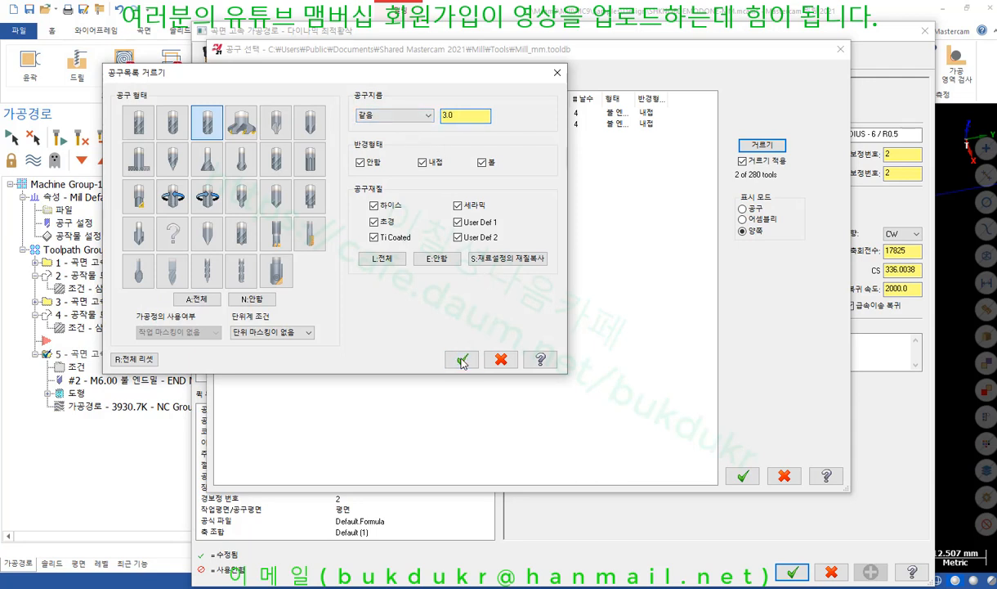
{"action": "left_click", "coordinate": [462, 359]}
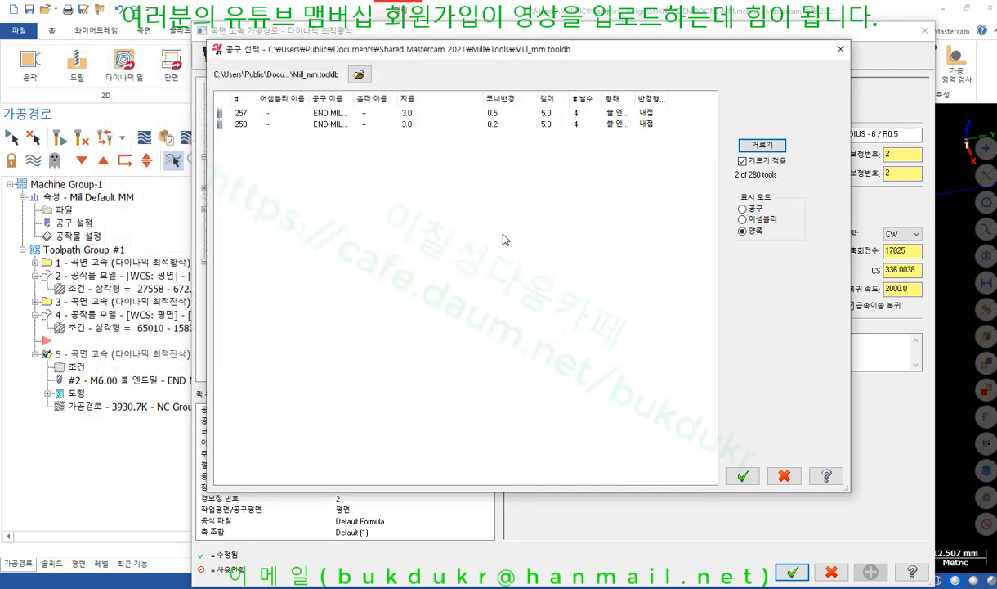
{"action": "left_click", "coordinate": [492, 116]}
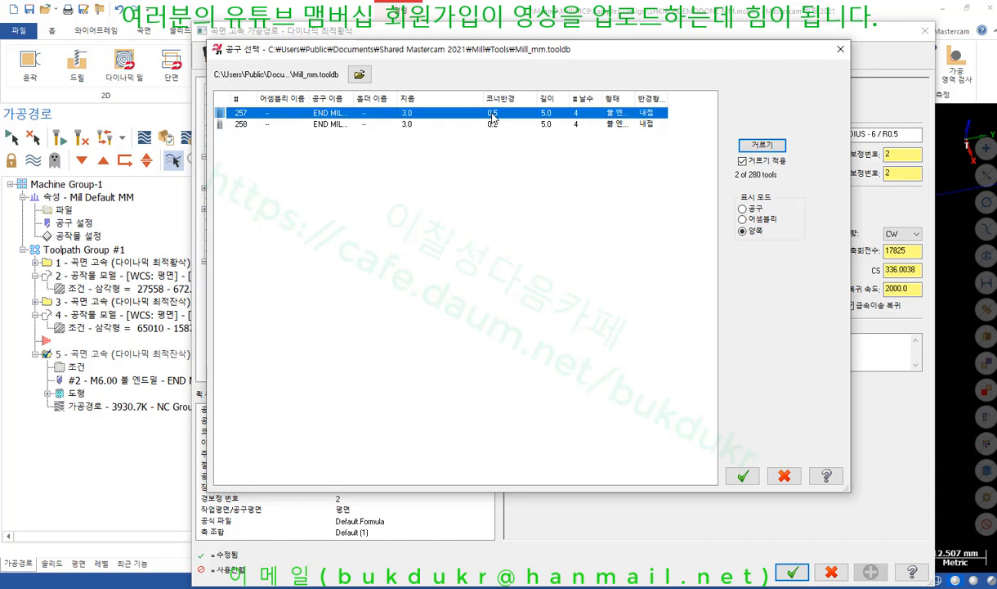
{"action": "double_click", "coordinate": [337, 117]}
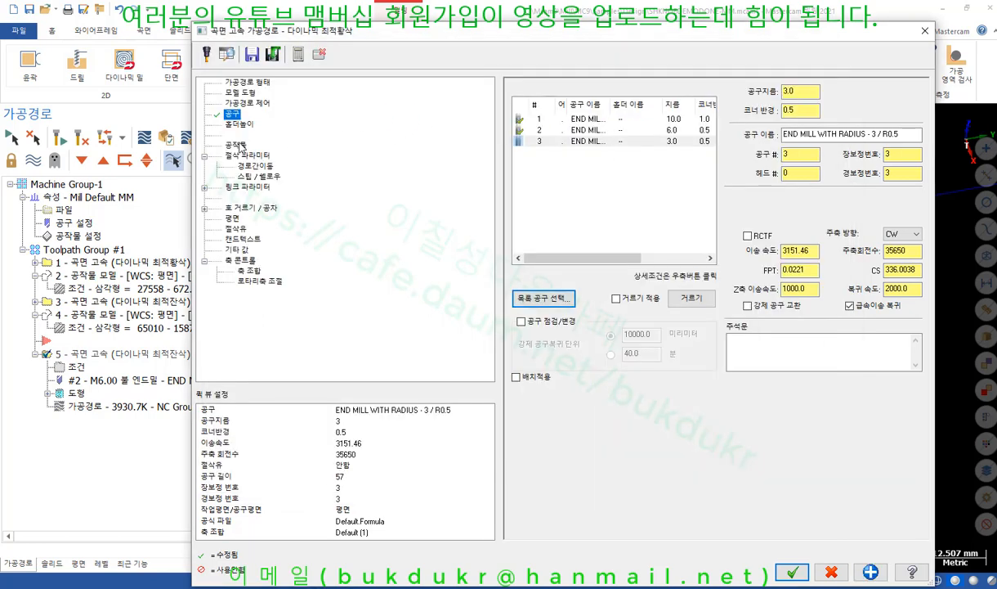
Set operation 5 to skip pockets smaller than 14 in its toolpath control parameters.
{"action": "left_click", "coordinate": [246, 103]}
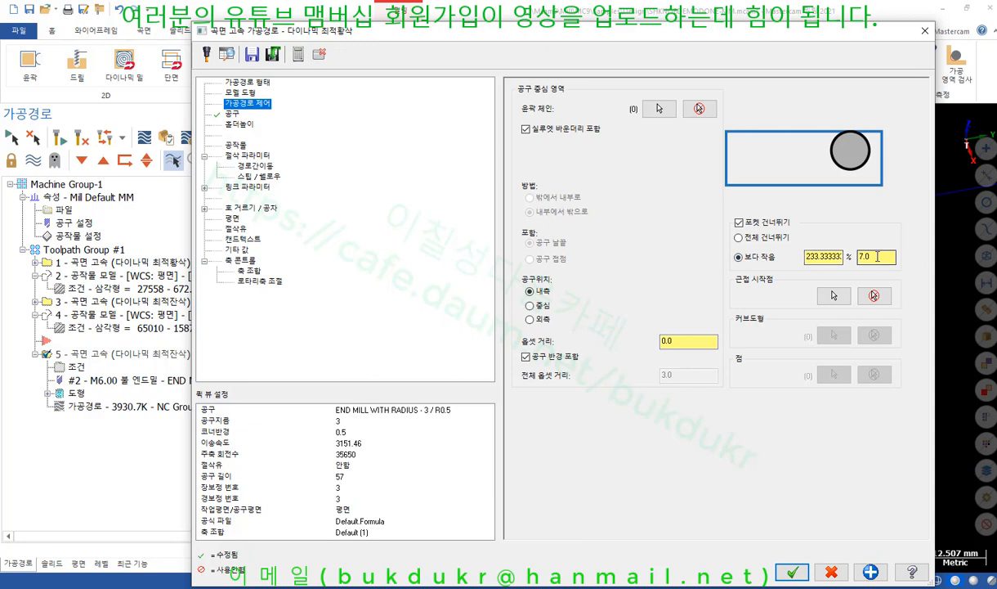
{"action": "double_click", "coordinate": [877, 256]}
{"action": "type", "text": "14"}
Base operation 5's rest material on operation 3, accept the parameters and regenerate the toolpath.
{"action": "left_click", "coordinate": [237, 144]}
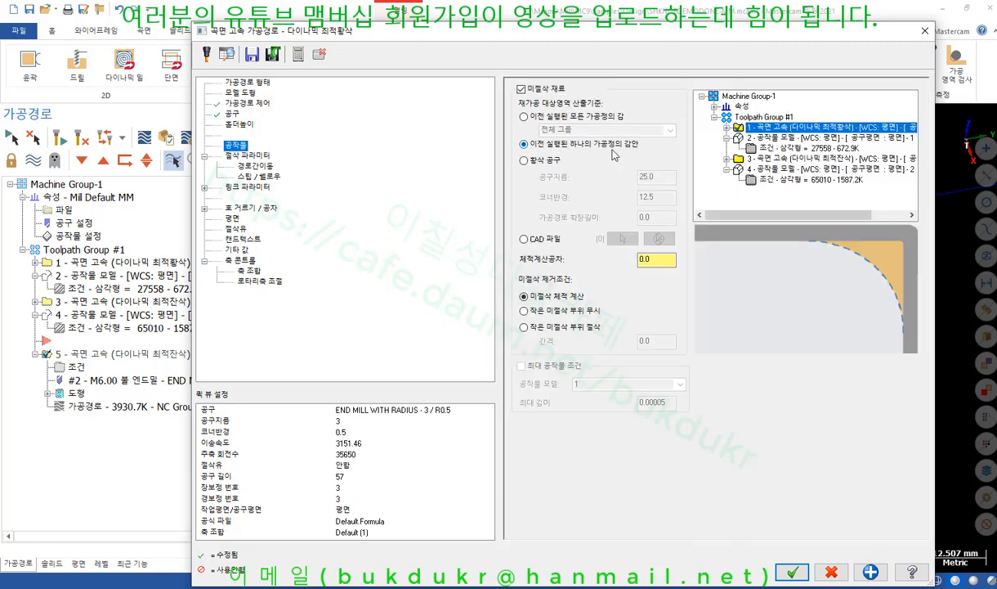
{"action": "left_click", "coordinate": [779, 162]}
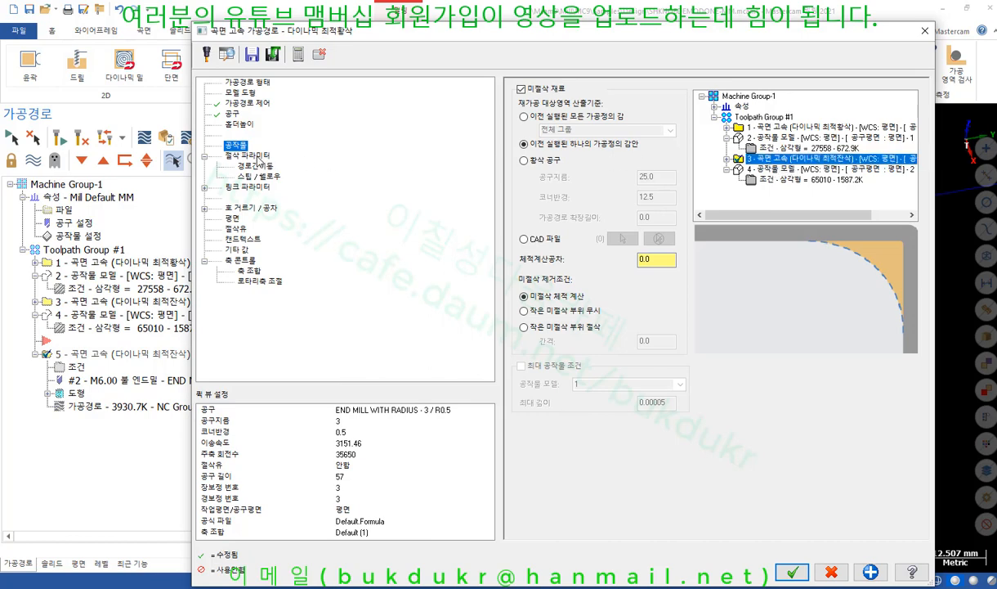
{"action": "left_click", "coordinate": [792, 572]}
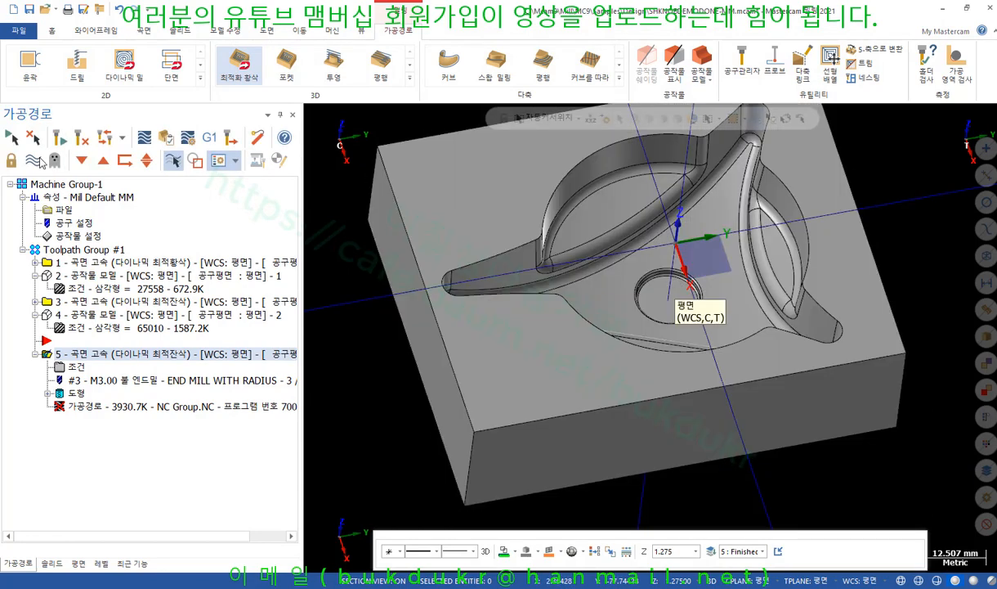
{"action": "left_click", "coordinate": [61, 138]}
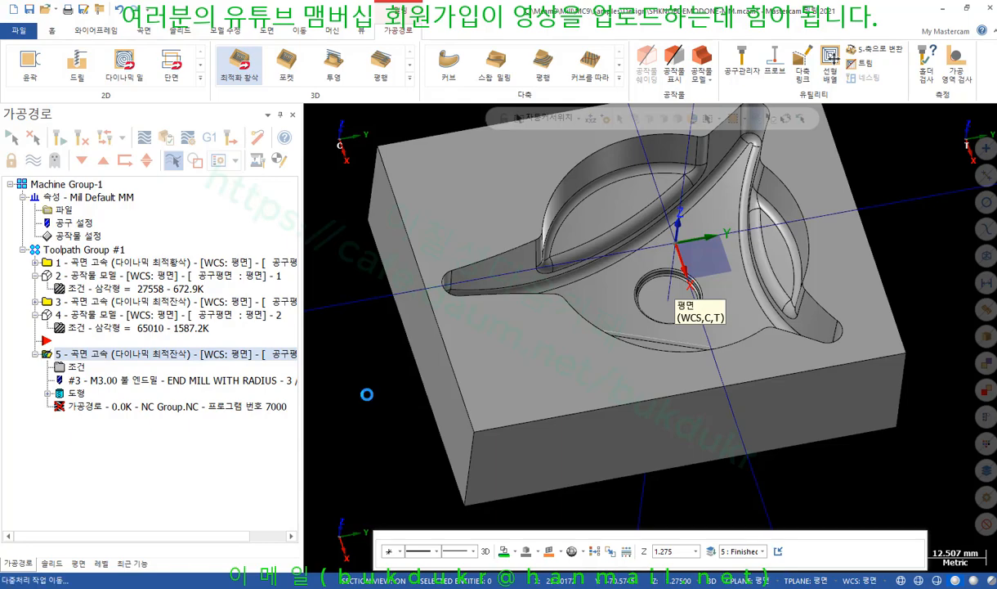
Start a new stock model after operation 5 that uses stock model 2 as its initial shape.
{"action": "scroll", "coordinate": [689, 241], "scroll_direction": "up", "scroll_amount": 1}
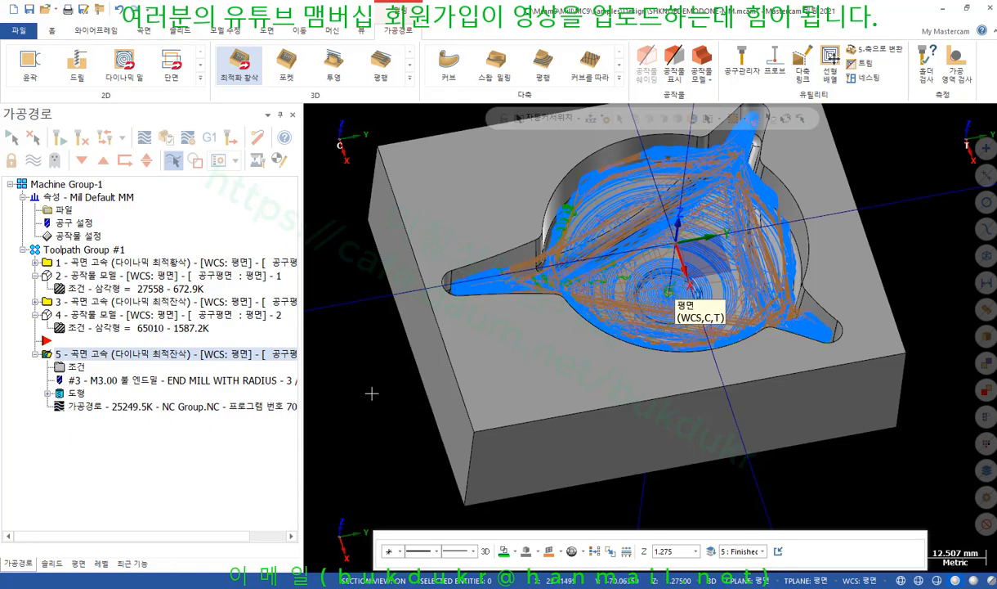
{"action": "scroll", "coordinate": [689, 241], "scroll_direction": "up", "scroll_amount": 1}
{"action": "middle_click_drag", "start_coordinate": [685, 244], "coordinate": [675, 198]}
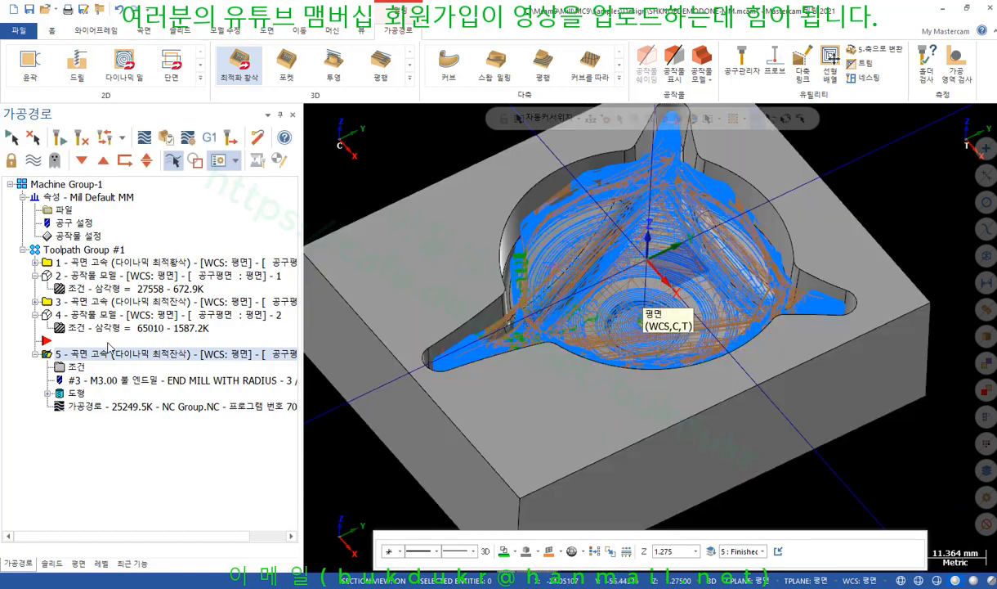
{"action": "left_click", "coordinate": [82, 159]}
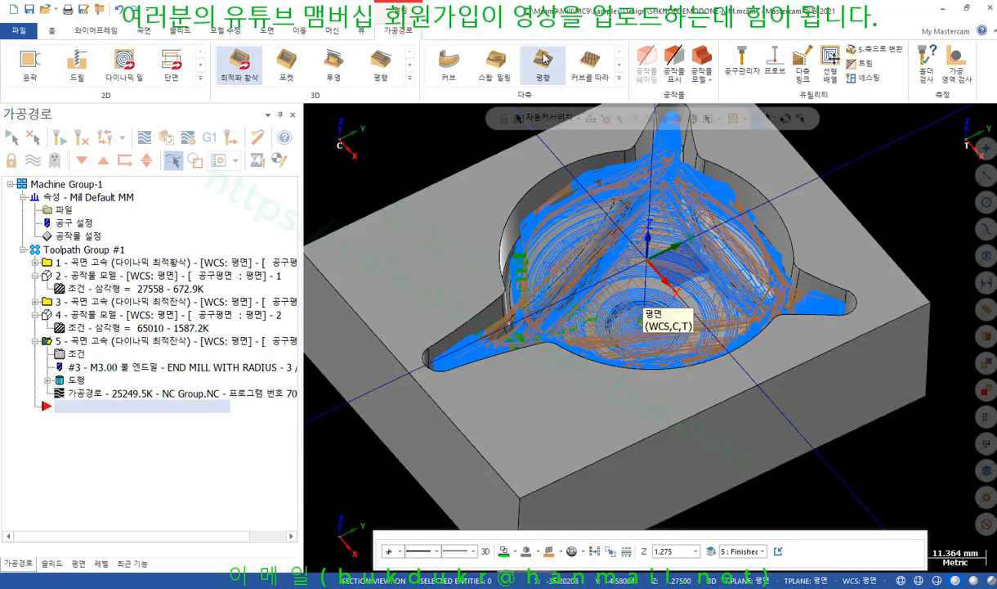
{"action": "left_click", "coordinate": [701, 55]}
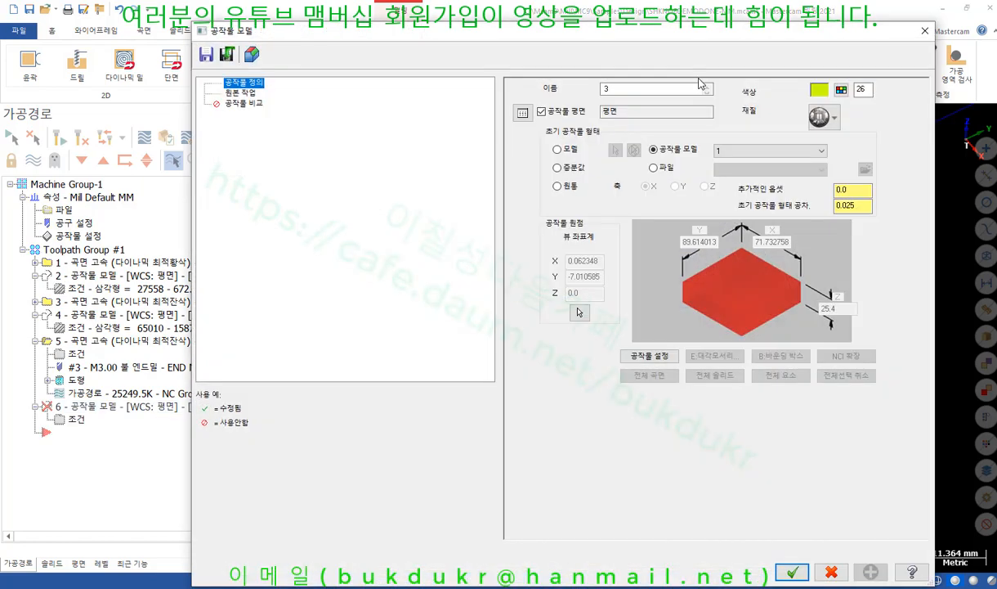
{"action": "left_click", "coordinate": [769, 150]}
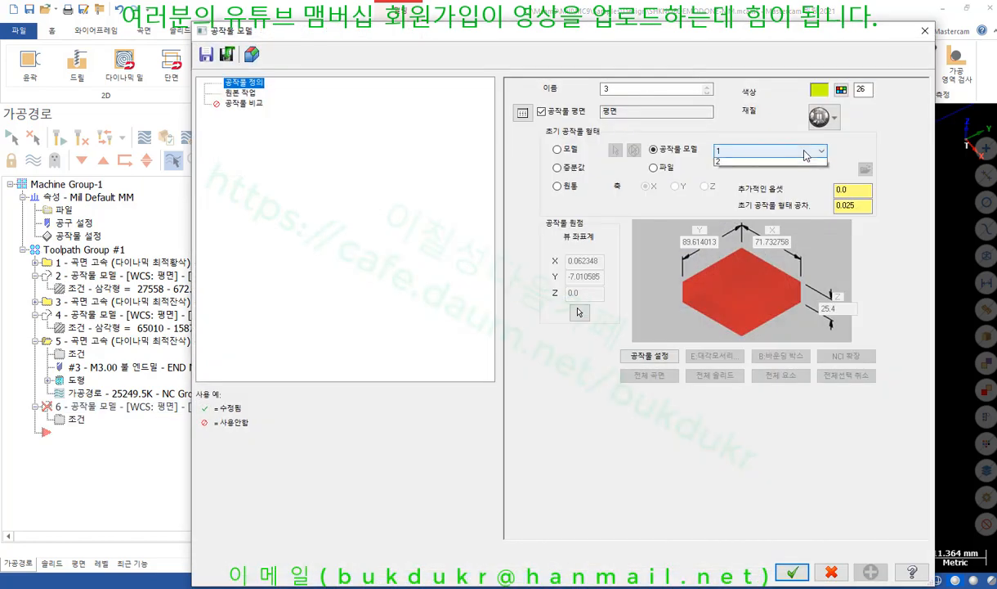
{"action": "left_click", "coordinate": [736, 169]}
Choose operation 5, the 3 mm rest-roughing toolpath, as the stock model's source operation and generate the model.
{"action": "left_click", "coordinate": [241, 94]}
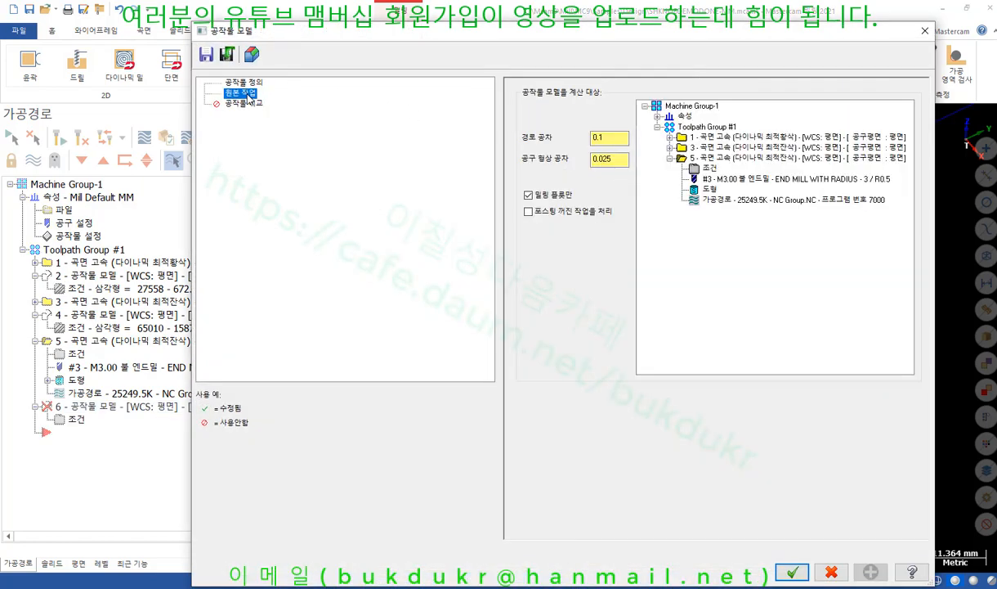
{"action": "left_click", "coordinate": [727, 161]}
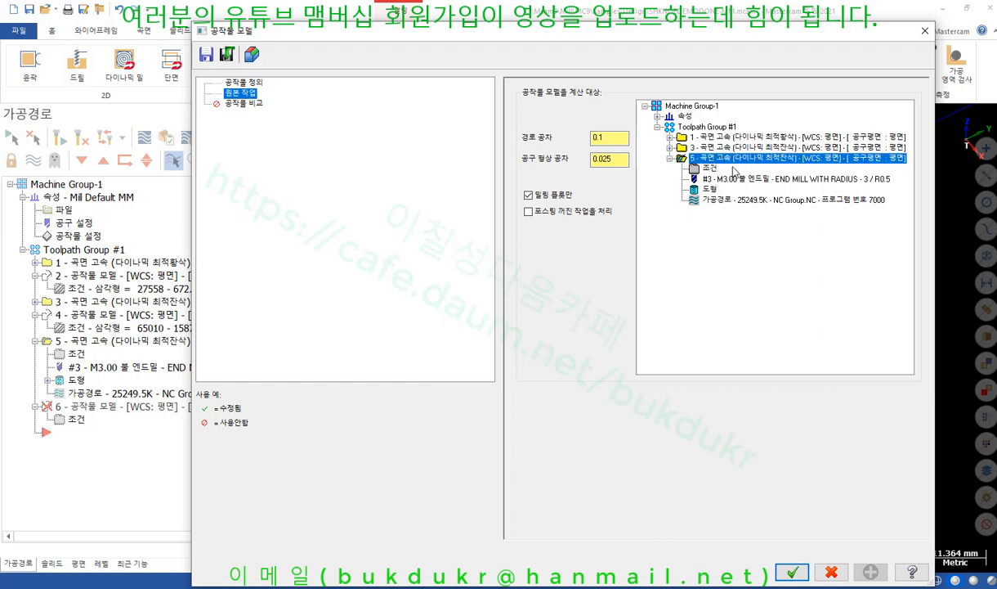
{"action": "left_click", "coordinate": [792, 572]}
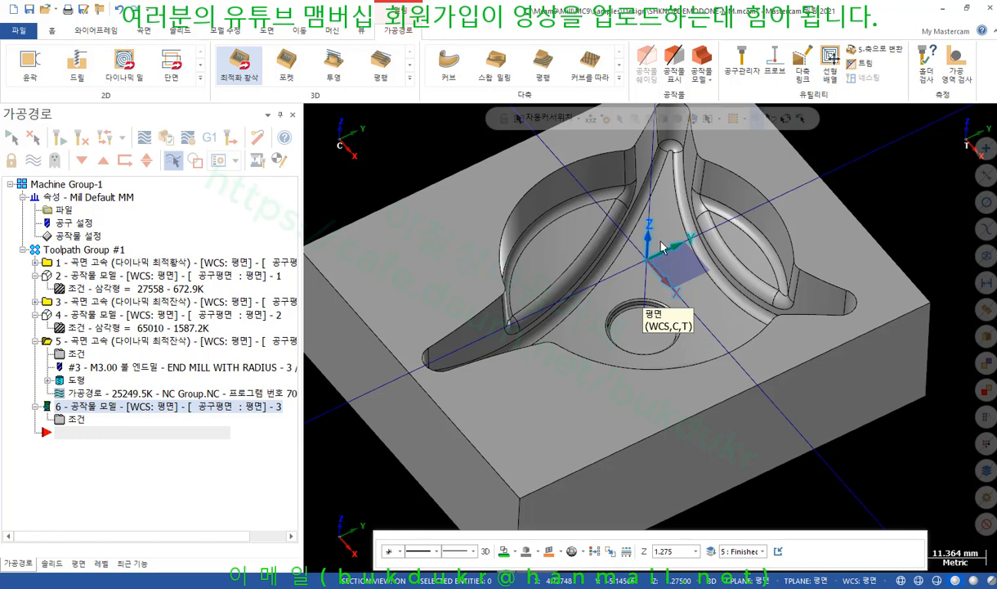
Examine the stock model of operation 6 for material remaining in the cavity, the arms and the small round pocket.
{"action": "middle_click_drag", "start_coordinate": [791, 191], "coordinate": [779, 251]}
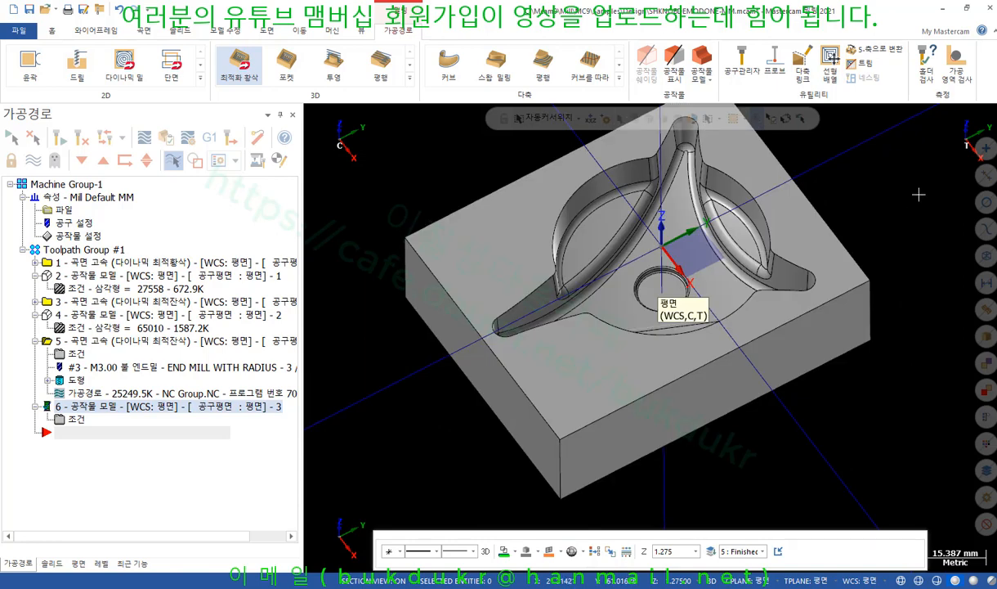
{"action": "scroll", "coordinate": [877, 181], "scroll_direction": "up", "scroll_amount": 1}
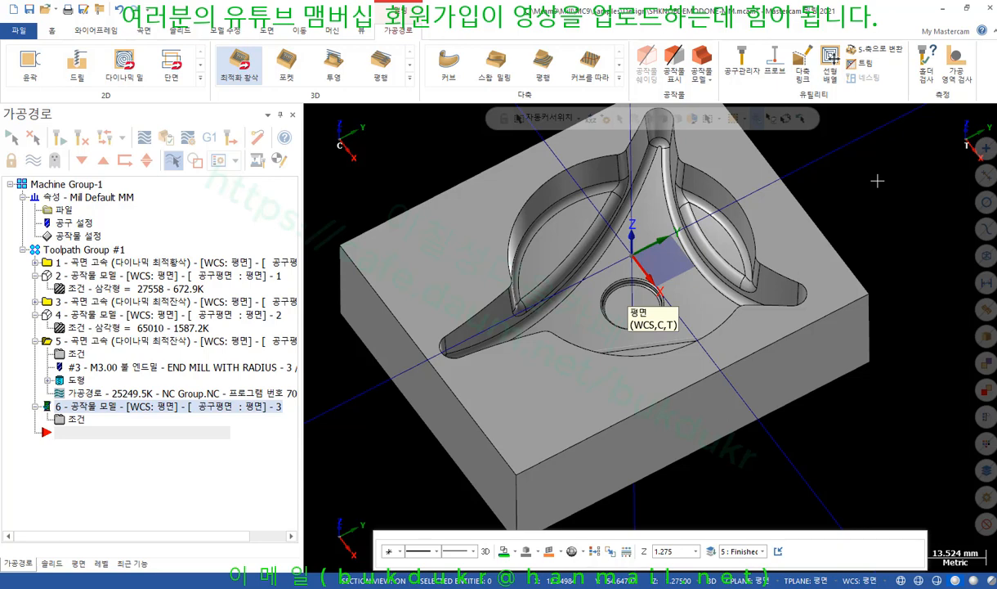
{"action": "middle_click_drag", "start_coordinate": [877, 181], "coordinate": [582, 281]}
{"action": "scroll", "coordinate": [628, 206], "scroll_direction": "up", "scroll_amount": 2}
{"action": "scroll", "coordinate": [581, 281], "scroll_direction": "down", "scroll_amount": 2}
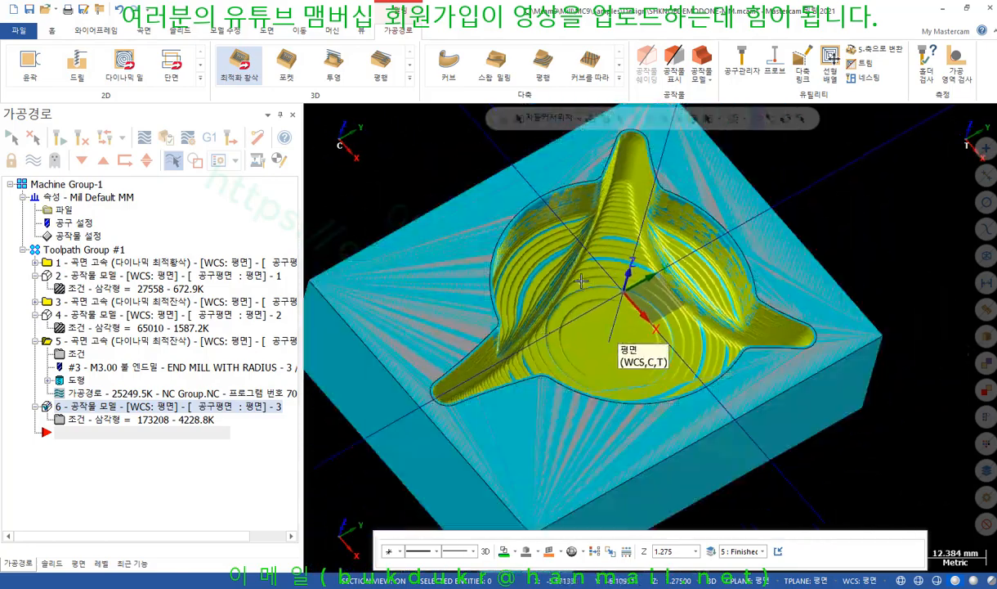
{"action": "scroll", "coordinate": [583, 238], "scroll_direction": "up", "scroll_amount": 2}
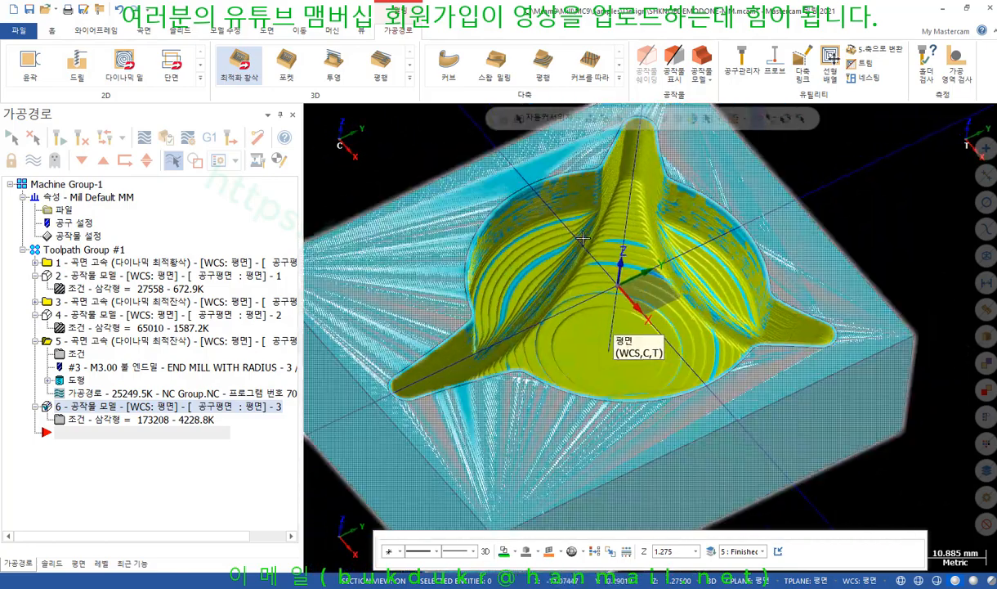
{"action": "scroll", "coordinate": [739, 247], "scroll_direction": "up", "scroll_amount": 2}
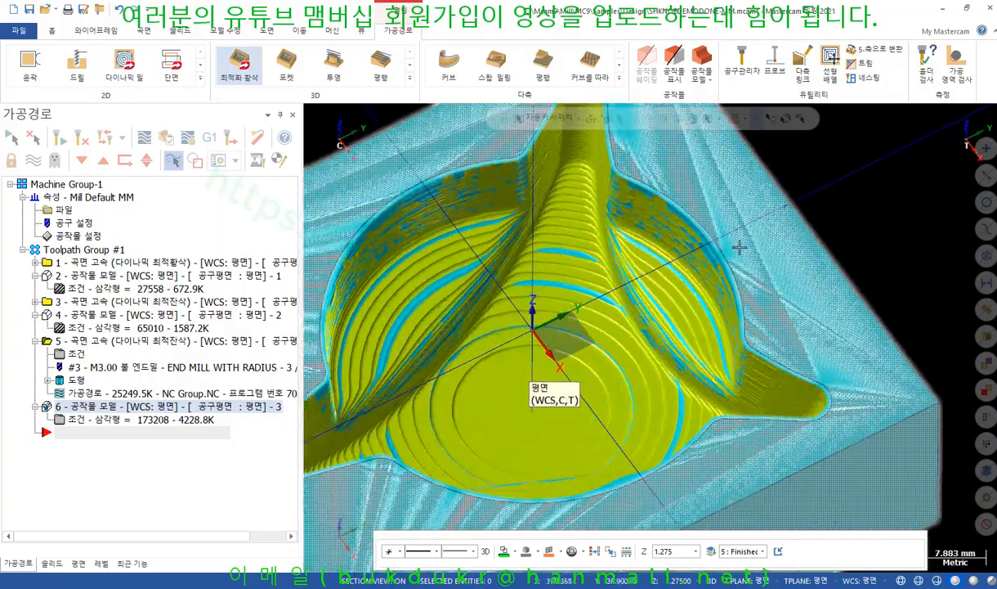
{"action": "scroll", "coordinate": [739, 247], "scroll_direction": "up", "scroll_amount": 2}
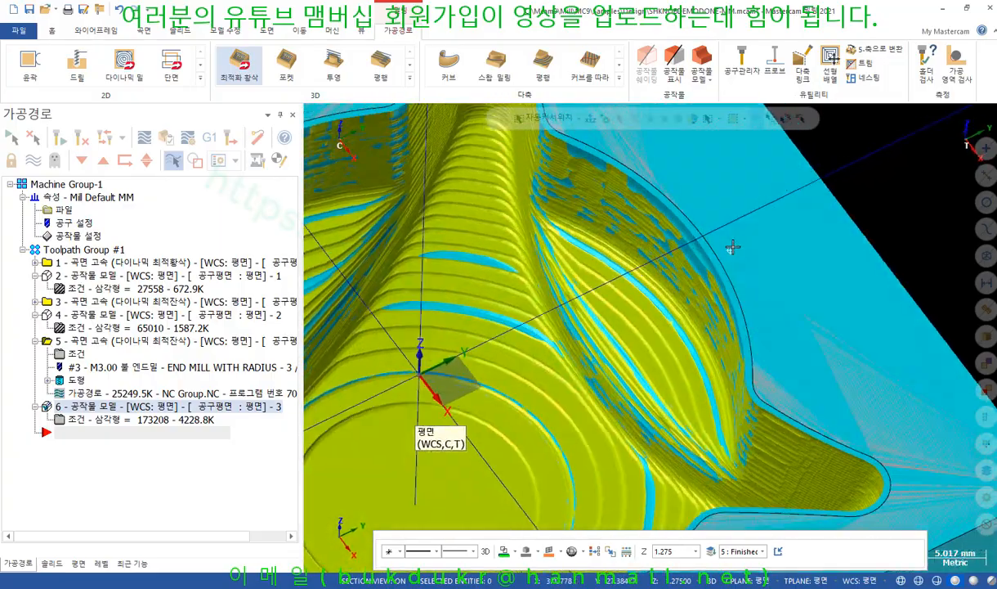
{"action": "scroll", "coordinate": [733, 247], "scroll_direction": "down", "scroll_amount": 3}
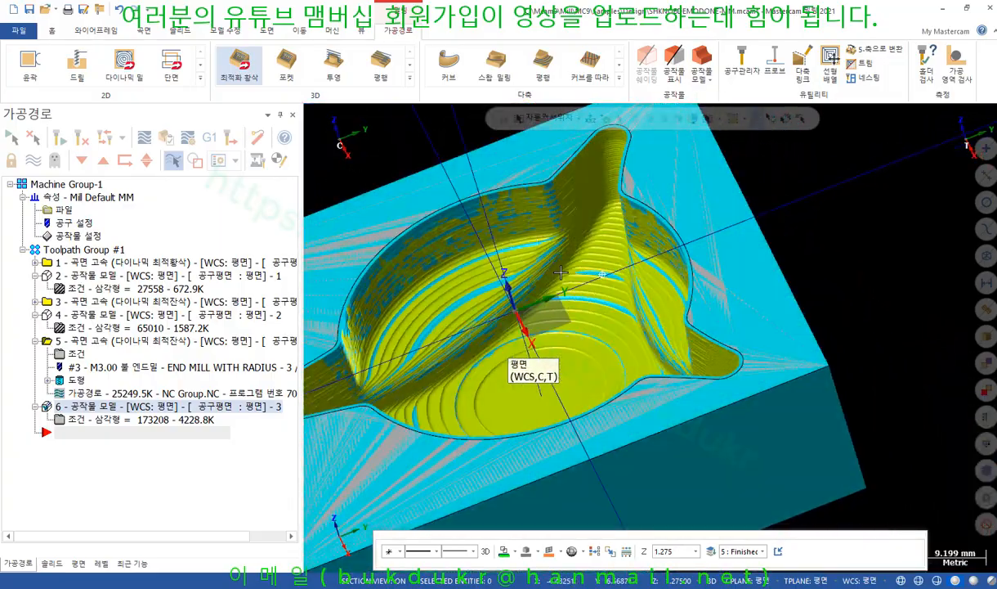
{"action": "middle_click_drag", "start_coordinate": [561, 273], "coordinate": [608, 273]}
{"action": "scroll", "coordinate": [565, 324], "scroll_direction": "down", "scroll_amount": 1}
{"action": "middle_click_drag", "start_coordinate": [565, 323], "coordinate": [600, 303]}
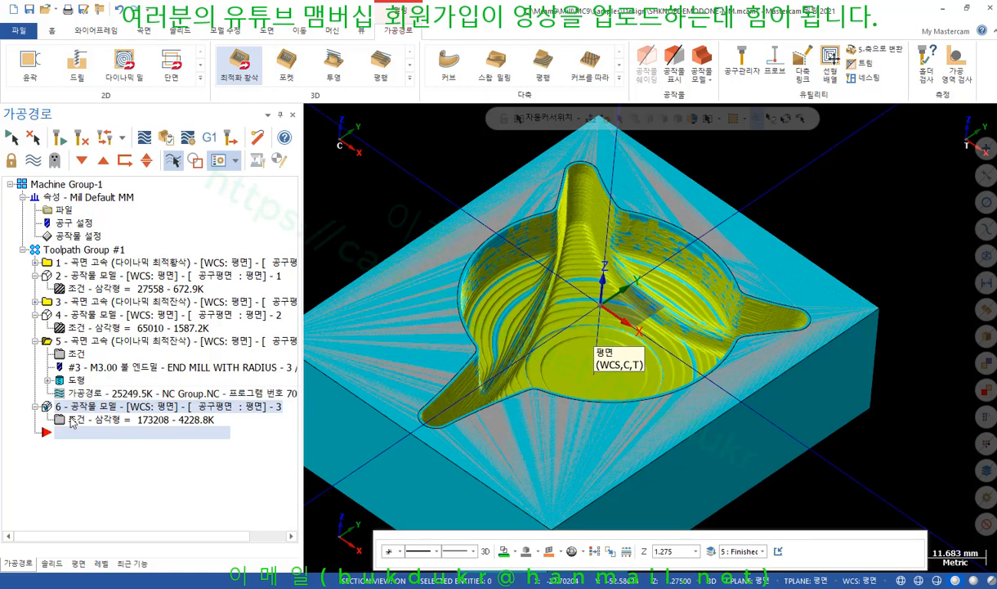
Enable stock compare for operation 6 with the solid part as the comparison model, and regenerate the stock model.
{"action": "left_click", "coordinate": [59, 419]}
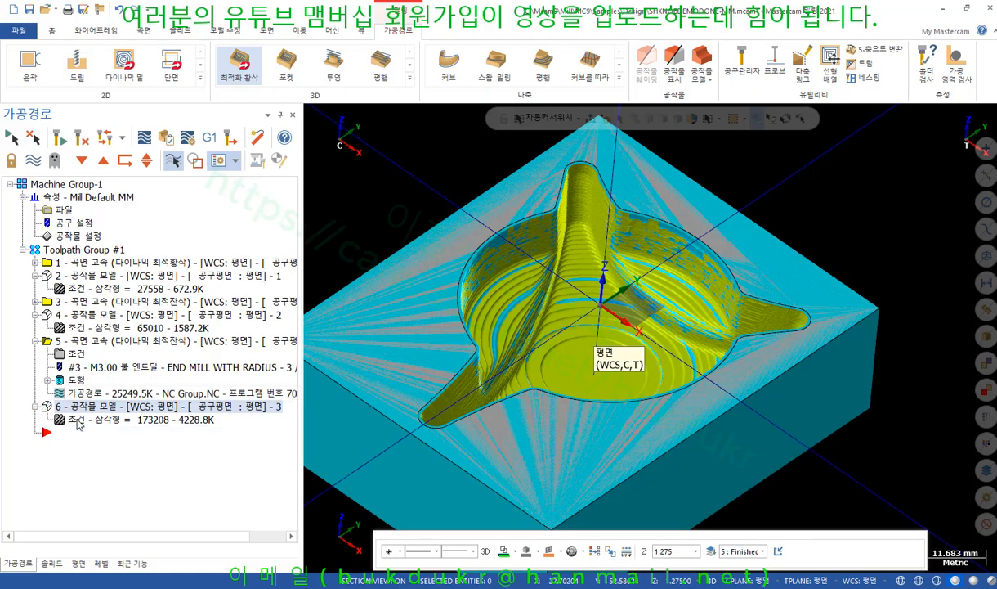
{"action": "left_click", "coordinate": [243, 103]}
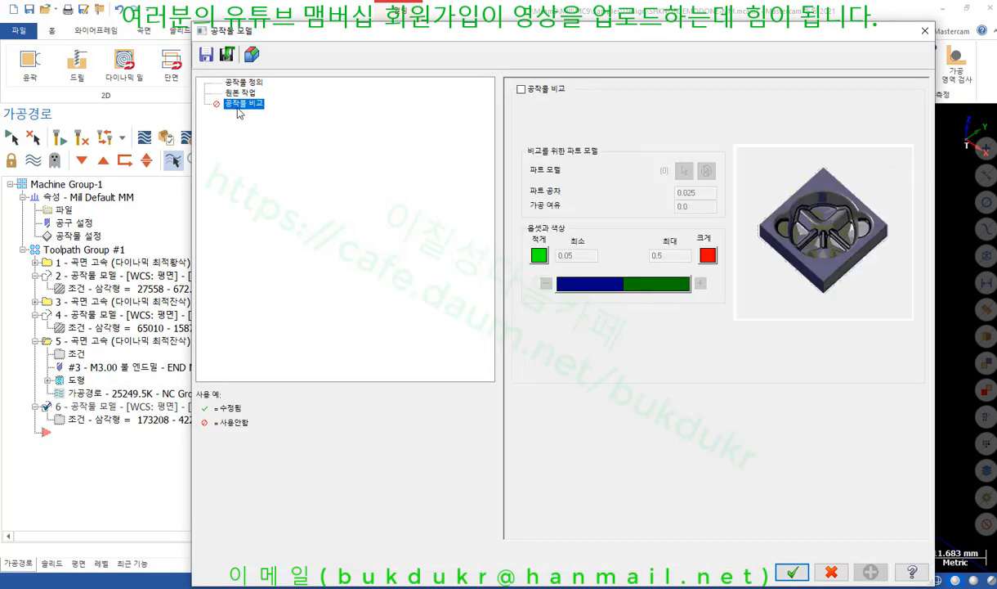
{"action": "left_click", "coordinate": [518, 88]}
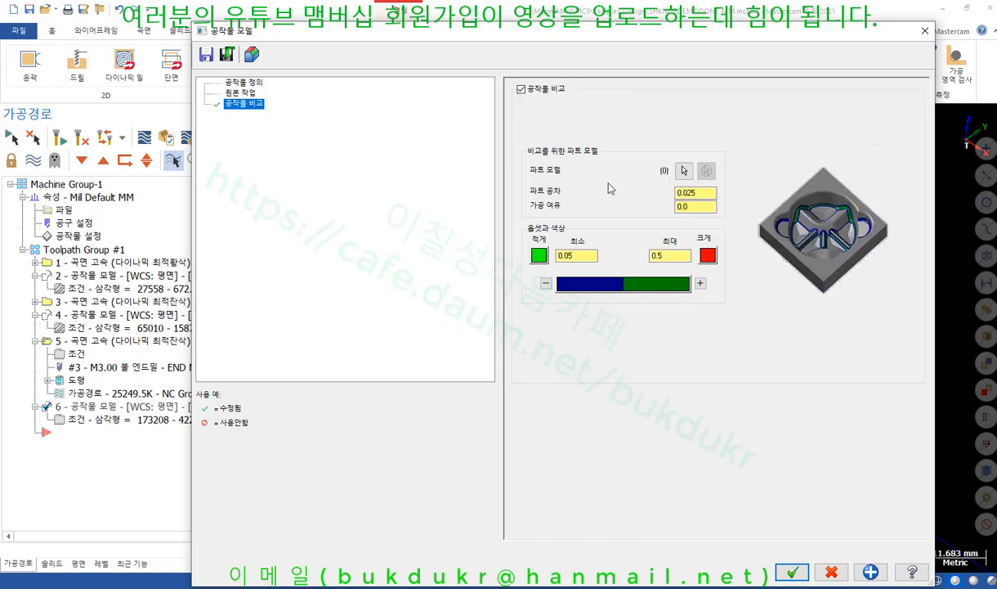
{"action": "left_click", "coordinate": [684, 170]}
{"action": "scroll", "coordinate": [766, 200], "scroll_direction": "down", "scroll_amount": 3}
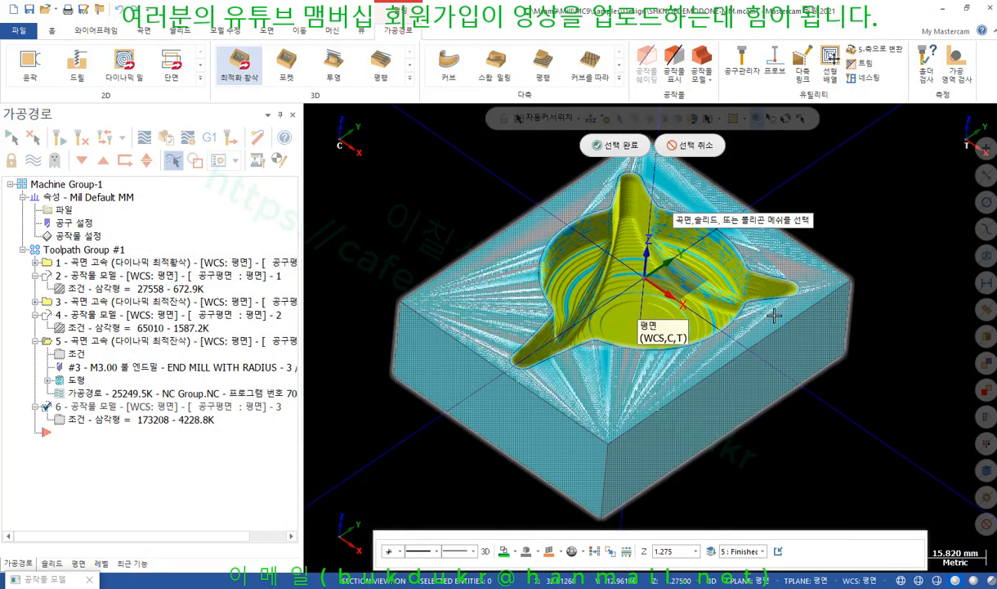
{"action": "left_click", "coordinate": [740, 299]}
{"action": "left_click", "coordinate": [609, 144]}
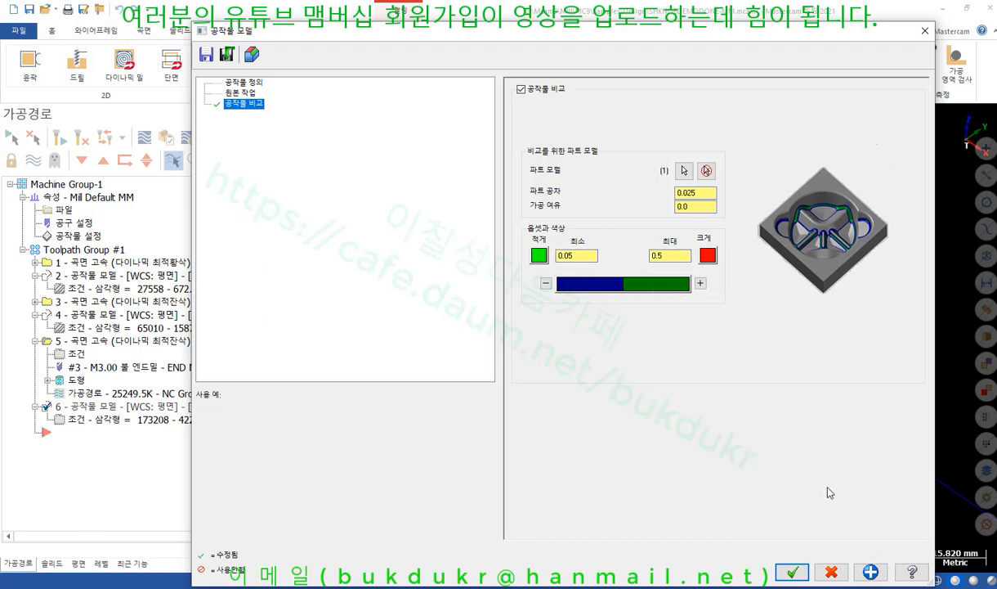
{"action": "left_click", "coordinate": [791, 571]}
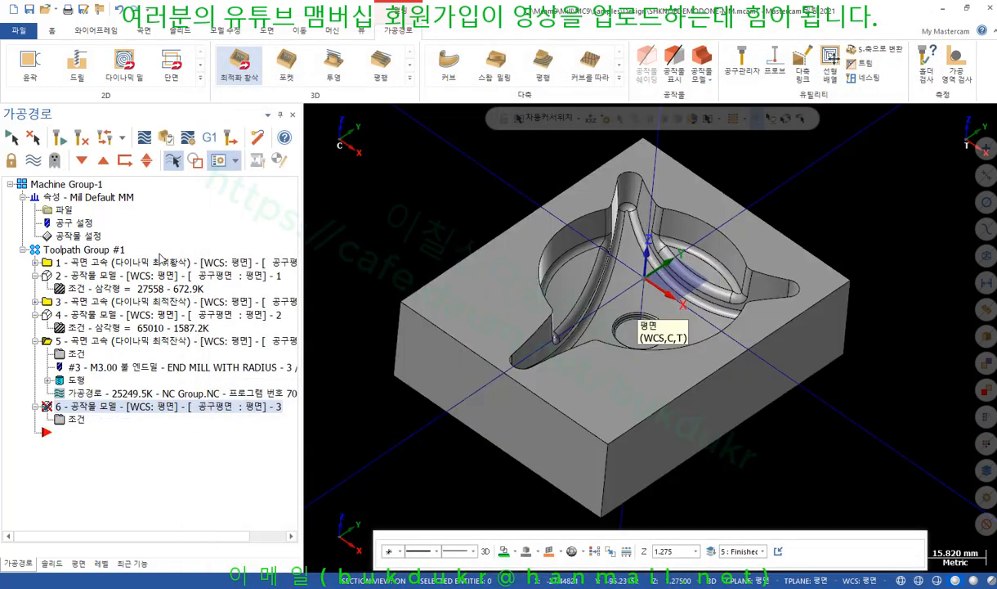
{"action": "left_click", "coordinate": [61, 138]}
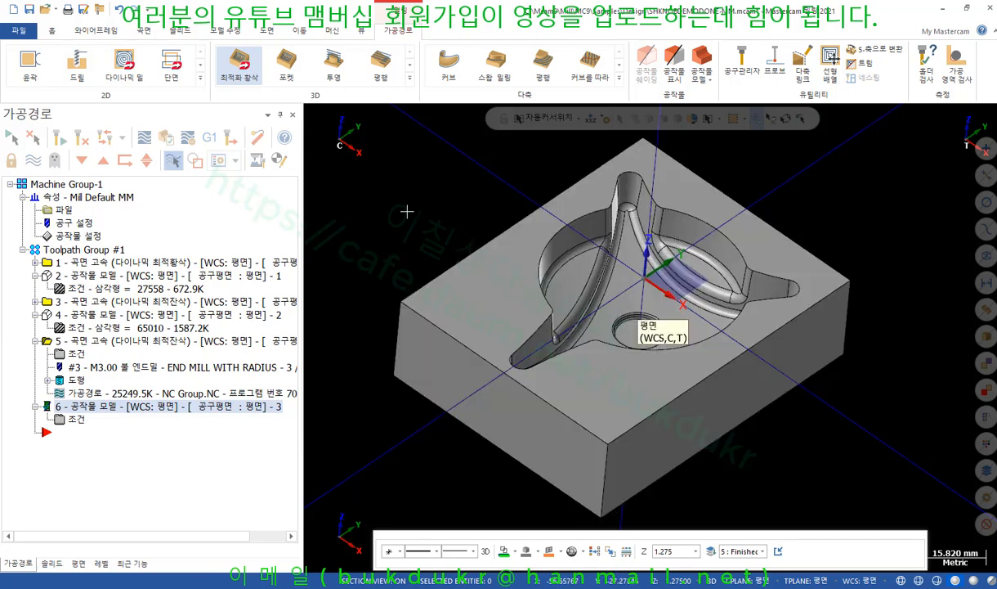
Set operation 6's stock compare offsets to a minimum of 0.5 and a maximum of 1, and regenerate the stock model.
{"action": "middle_click_drag", "start_coordinate": [443, 194], "coordinate": [413, 216]}
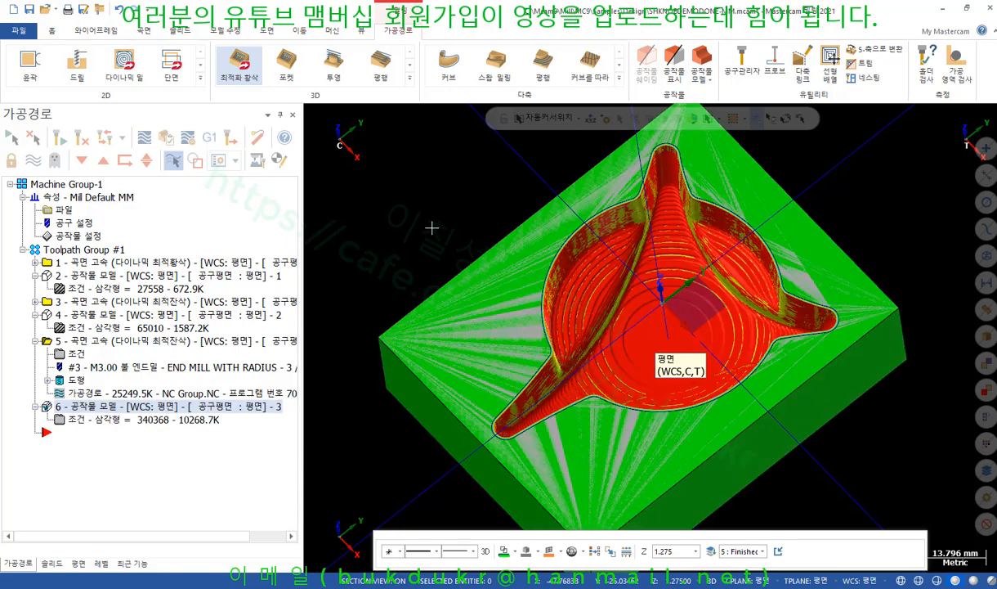
{"action": "scroll", "coordinate": [623, 337], "scroll_direction": "up", "scroll_amount": 3}
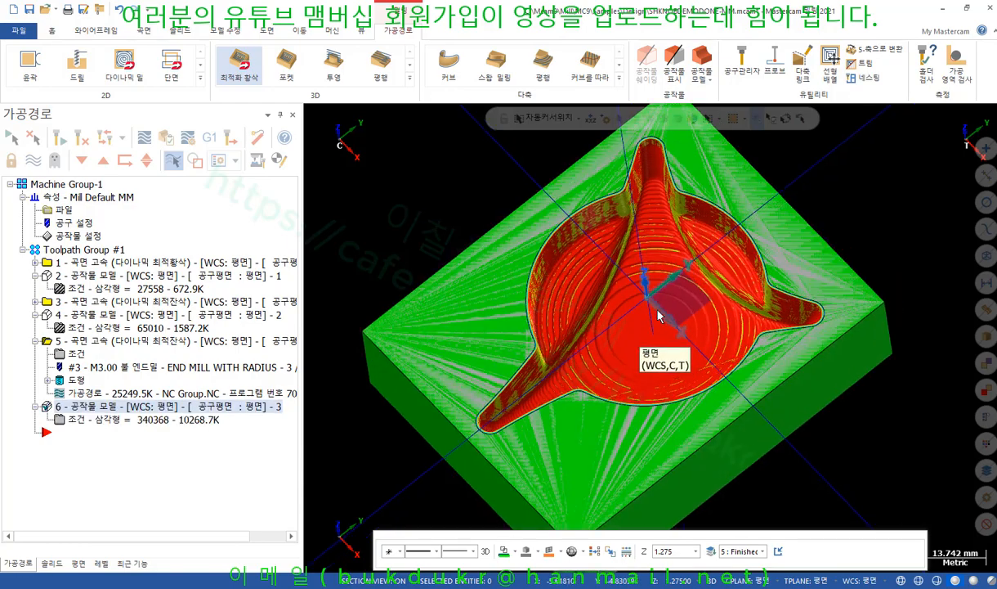
{"action": "scroll", "coordinate": [623, 336], "scroll_direction": "up", "scroll_amount": 3}
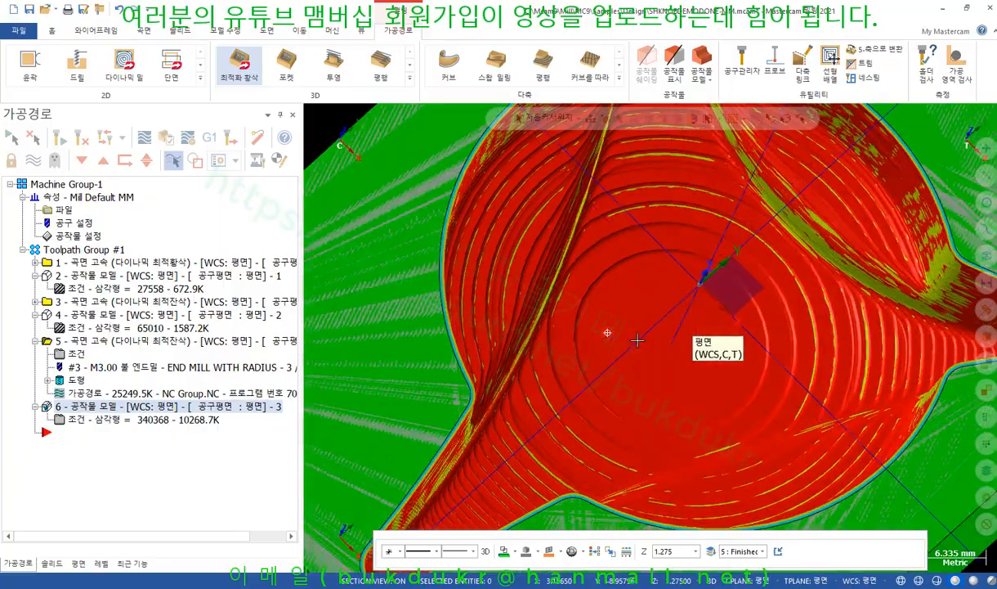
{"action": "middle_click_drag", "start_coordinate": [653, 330], "coordinate": [486, 298]}
{"action": "scroll", "coordinate": [606, 328], "scroll_direction": "down", "scroll_amount": 2}
{"action": "scroll", "coordinate": [546, 329], "scroll_direction": "up", "scroll_amount": 4}
{"action": "left_click", "coordinate": [81, 422]}
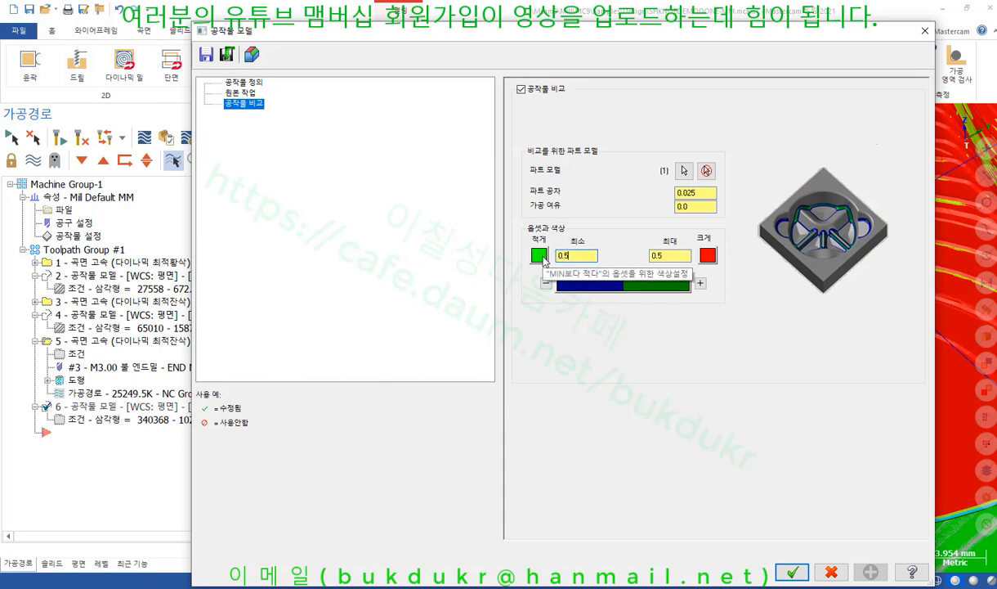
{"action": "left_click", "coordinate": [647, 256]}
{"action": "type", "text": "1"}
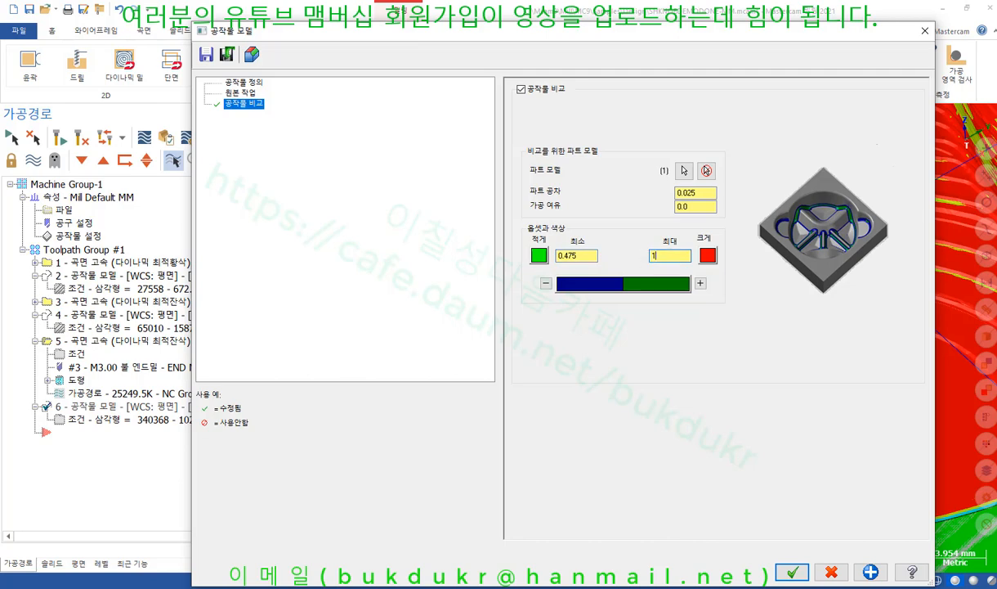
{"action": "left_click", "coordinate": [791, 571]}
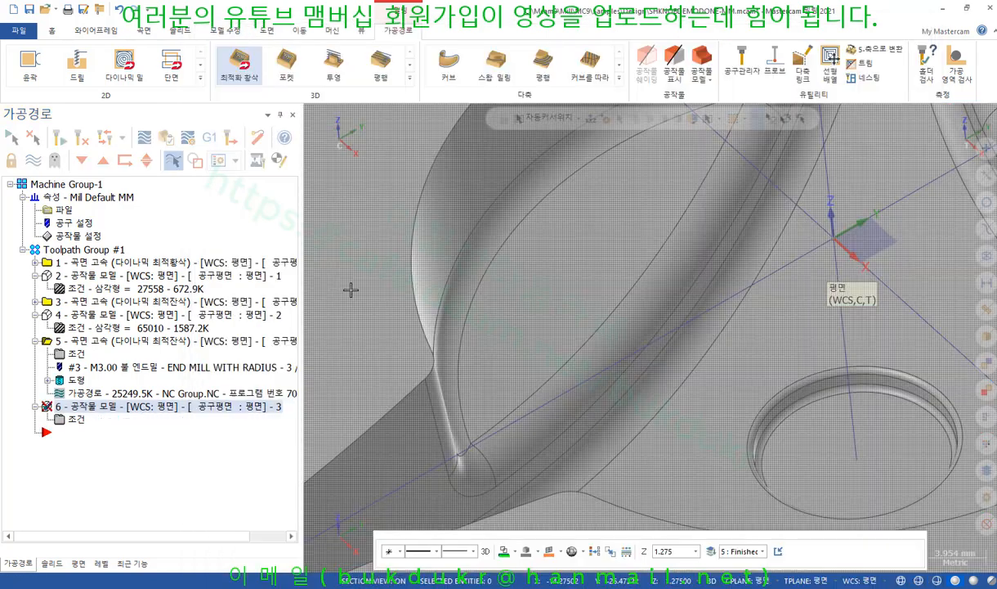
{"action": "left_click", "coordinate": [59, 136]}
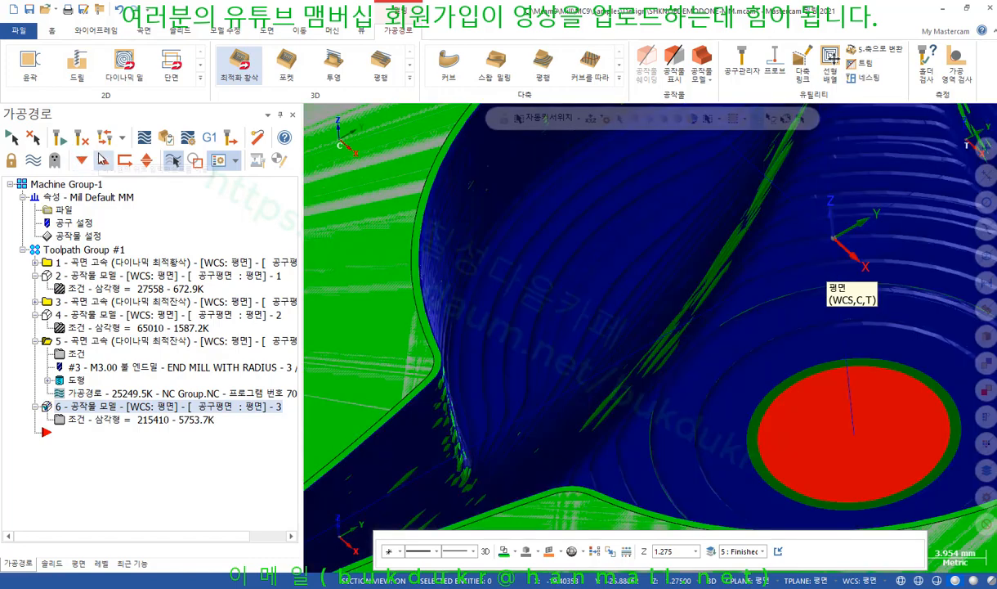
Examine the colour-compared stock for leftover material at the tips of the arms and in the small round pocket.
{"action": "scroll", "coordinate": [474, 258], "scroll_direction": "down", "scroll_amount": 5}
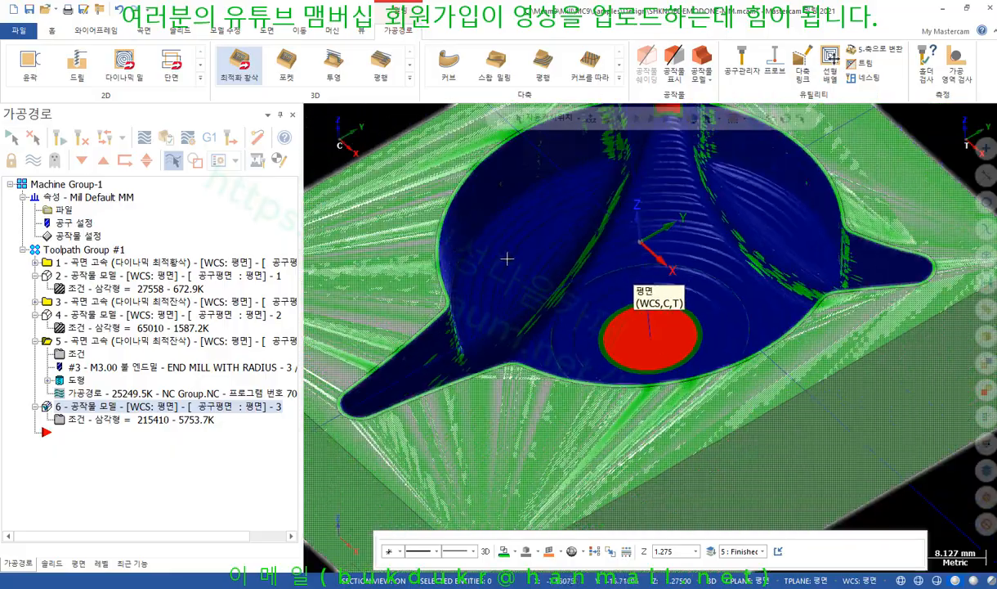
{"action": "middle_click_drag", "start_coordinate": [507, 258], "coordinate": [525, 301]}
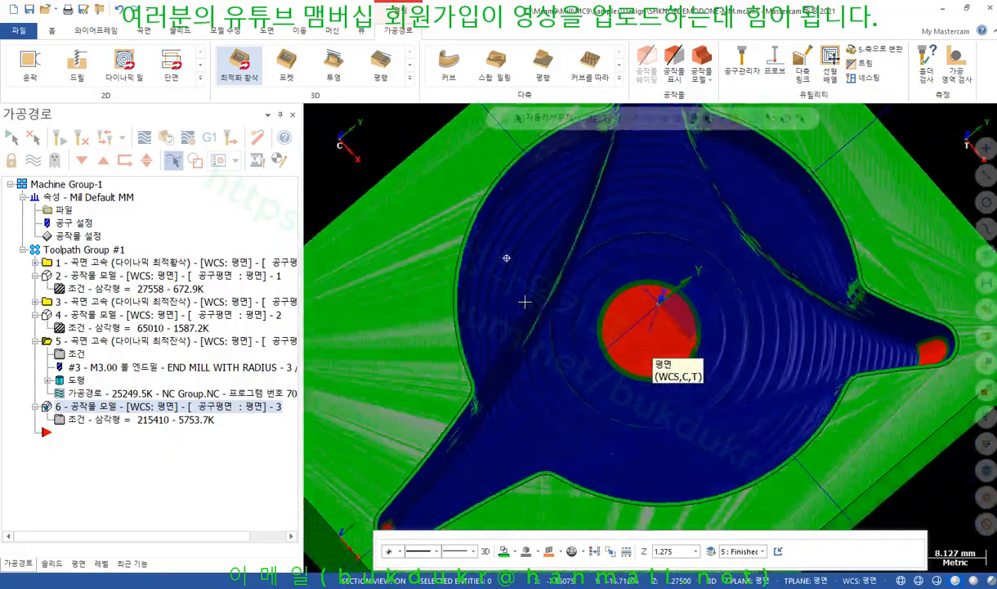
{"action": "scroll", "coordinate": [490, 290], "scroll_direction": "down", "scroll_amount": 2}
{"action": "scroll", "coordinate": [744, 327], "scroll_direction": "up", "scroll_amount": 4}
{"action": "middle_click_drag", "start_coordinate": [833, 333], "coordinate": [917, 305]}
{"action": "scroll", "coordinate": [914, 305], "scroll_direction": "up", "scroll_amount": 5}
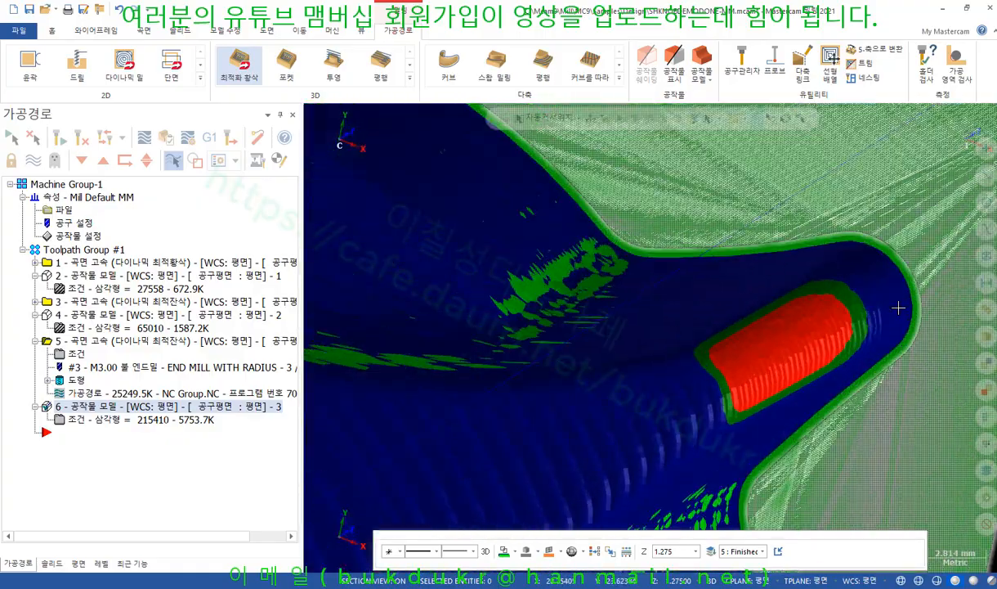
{"action": "middle_click_drag", "start_coordinate": [813, 334], "coordinate": [738, 362]}
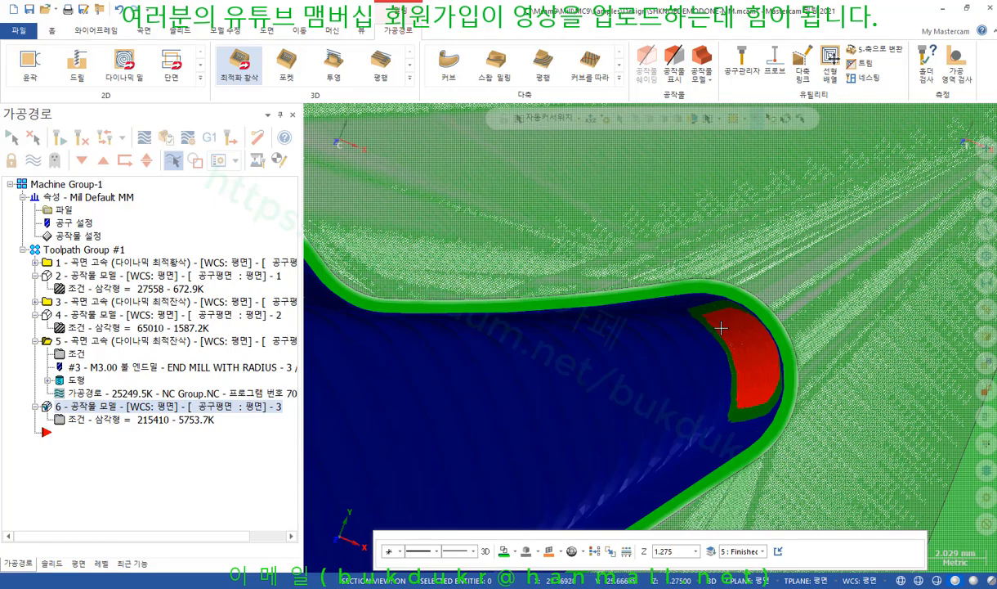
{"action": "middle_click_drag", "start_coordinate": [726, 302], "coordinate": [748, 185]}
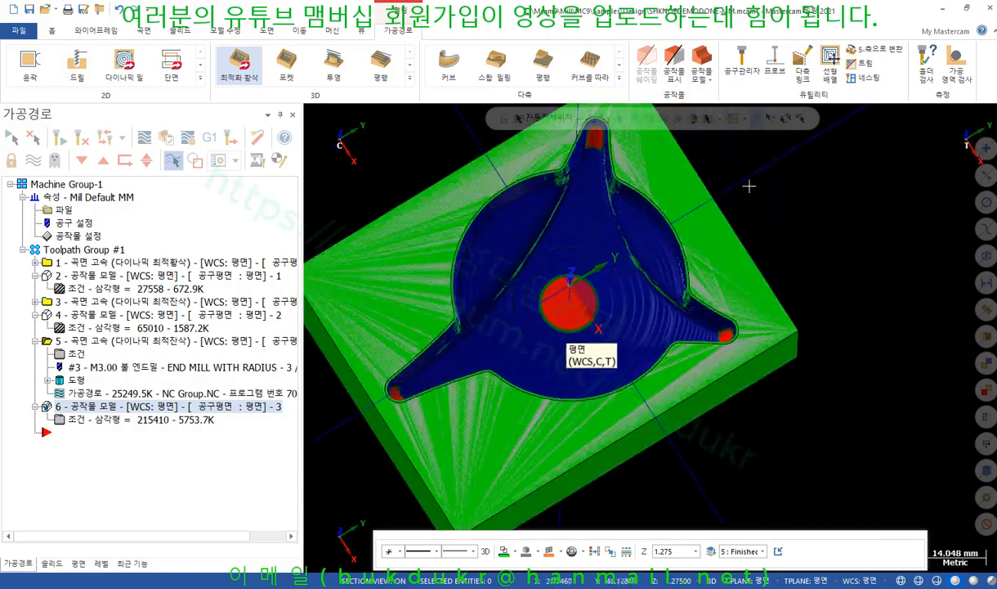
{"action": "scroll", "coordinate": [540, 319], "scroll_direction": "up", "scroll_amount": 6}
{"action": "middle_click_drag", "start_coordinate": [580, 333], "coordinate": [586, 308]}
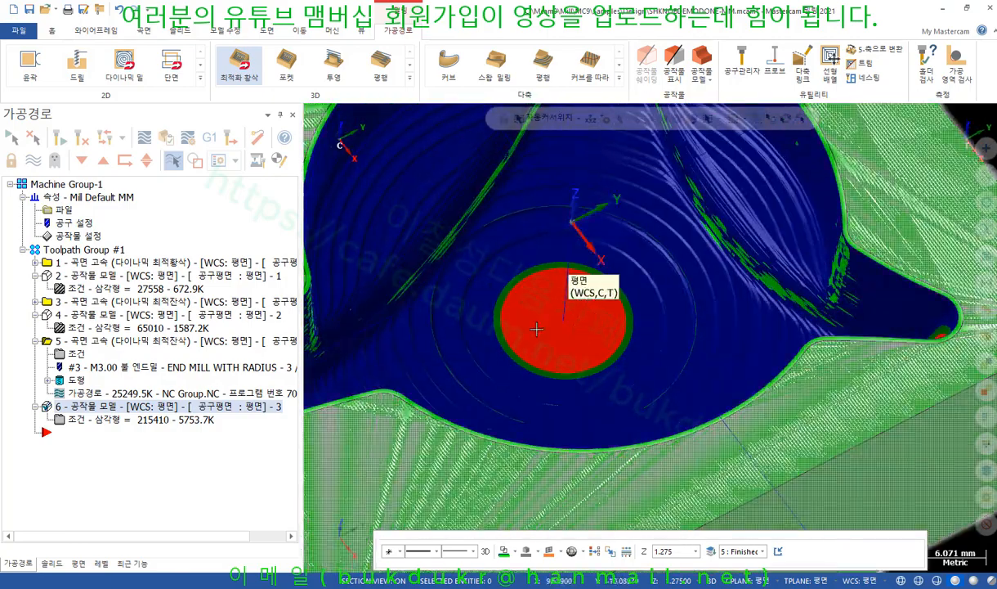
{"action": "scroll", "coordinate": [539, 276], "scroll_direction": "down", "scroll_amount": 2}
{"action": "middle_click_drag", "start_coordinate": [543, 338], "coordinate": [486, 292]}
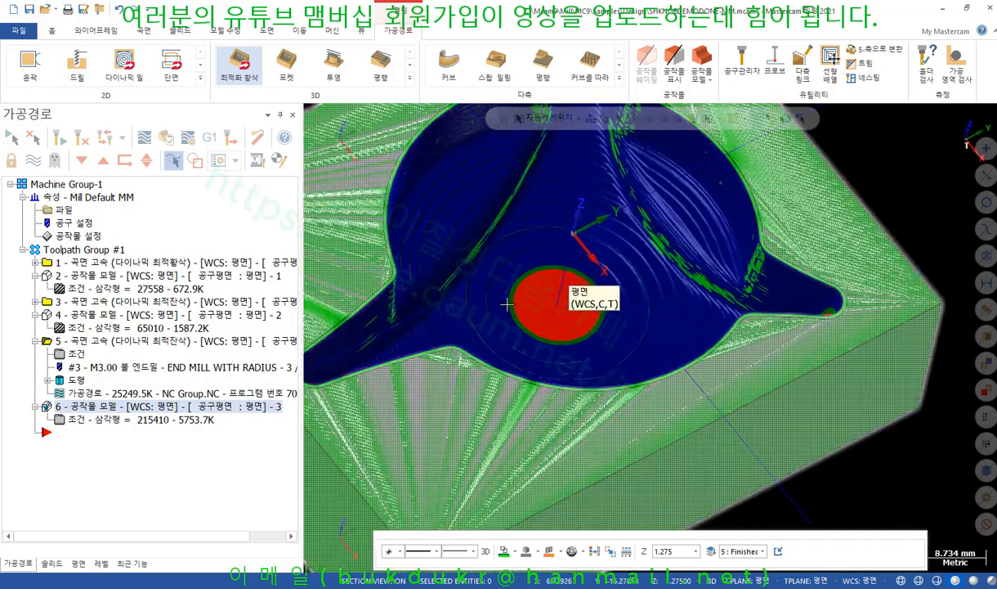
{"action": "scroll", "coordinate": [650, 208], "scroll_direction": "down", "scroll_amount": 2}
{"action": "middle_click_drag", "start_coordinate": [650, 207], "coordinate": [644, 173]}
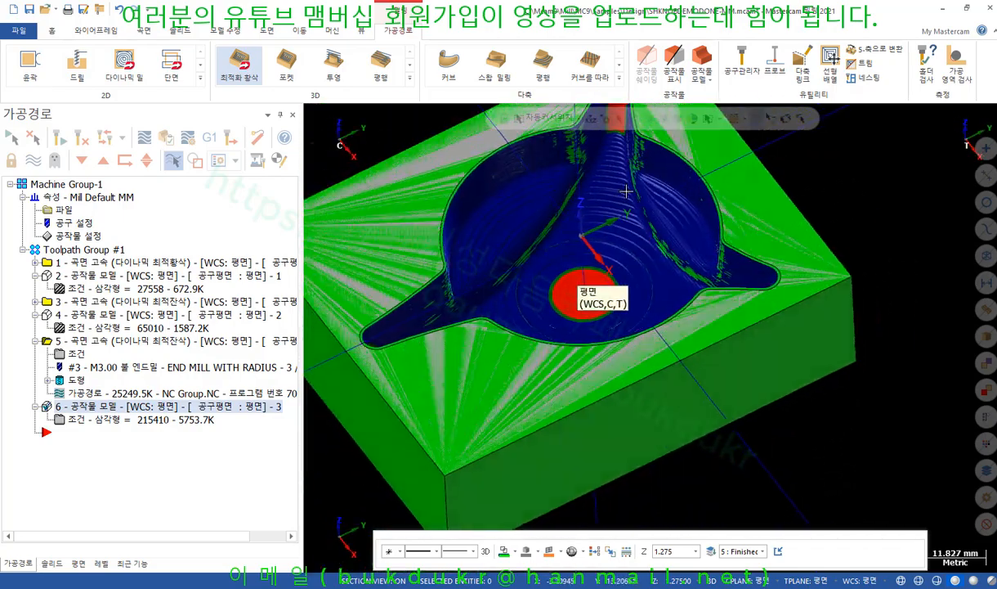
{"action": "scroll", "coordinate": [656, 380], "scroll_direction": "down", "scroll_amount": 2}
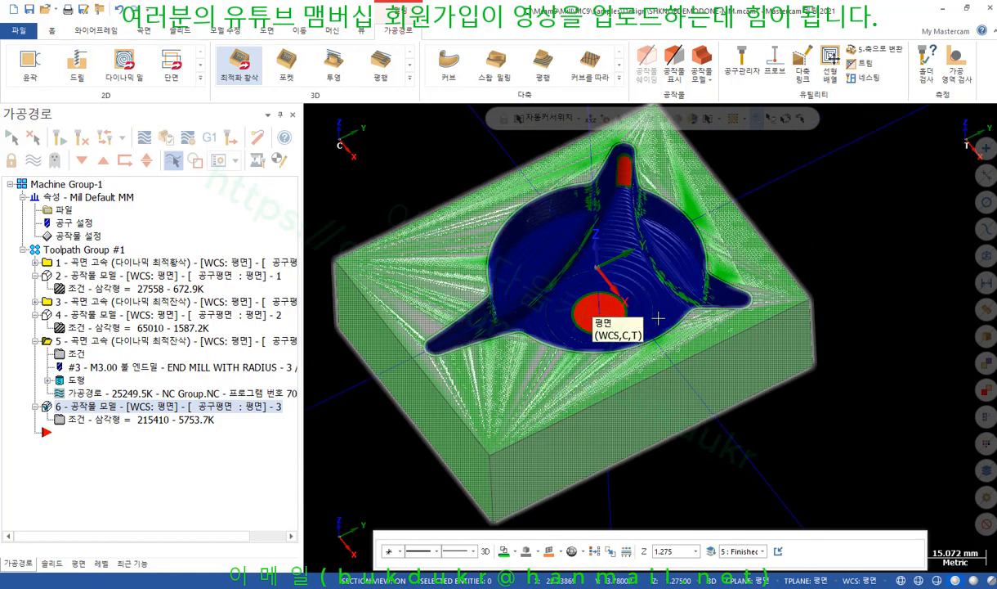
Inspect operation 3's toolpath around the small round pocket and turn off pocket skipping in its toolpath control settings.
{"action": "left_click", "coordinate": [117, 304]}
{"action": "scroll", "coordinate": [562, 309], "scroll_direction": "up", "scroll_amount": 3}
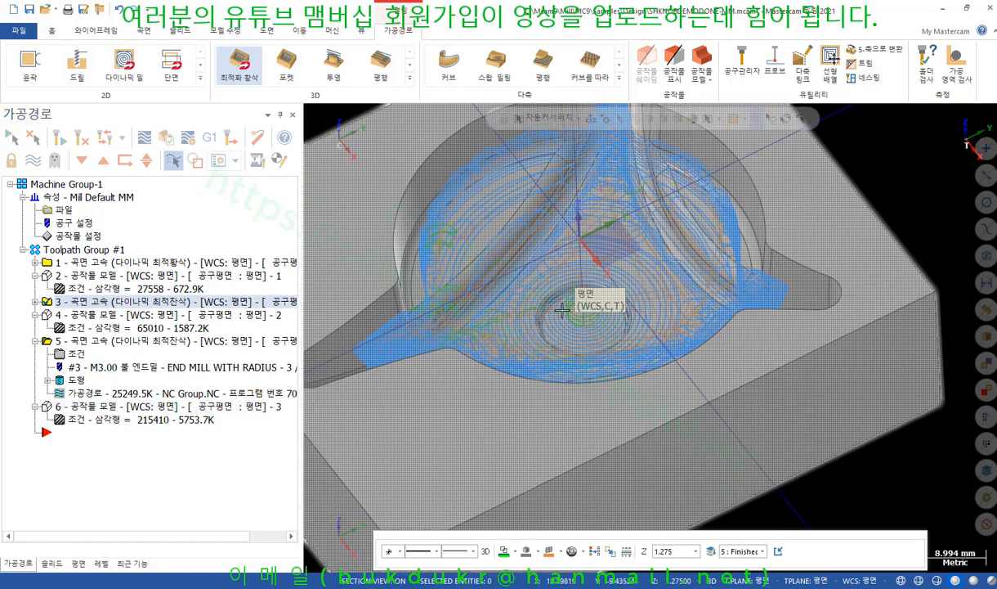
{"action": "scroll", "coordinate": [562, 309], "scroll_direction": "up", "scroll_amount": 1}
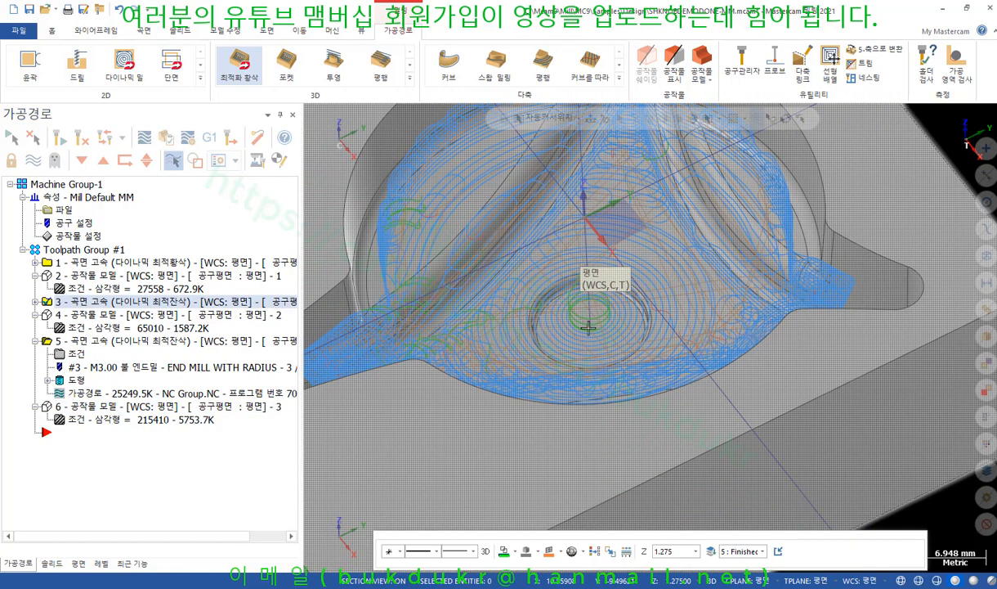
{"action": "scroll", "coordinate": [588, 326], "scroll_direction": "up", "scroll_amount": 1}
{"action": "scroll", "coordinate": [595, 303], "scroll_direction": "up", "scroll_amount": 1}
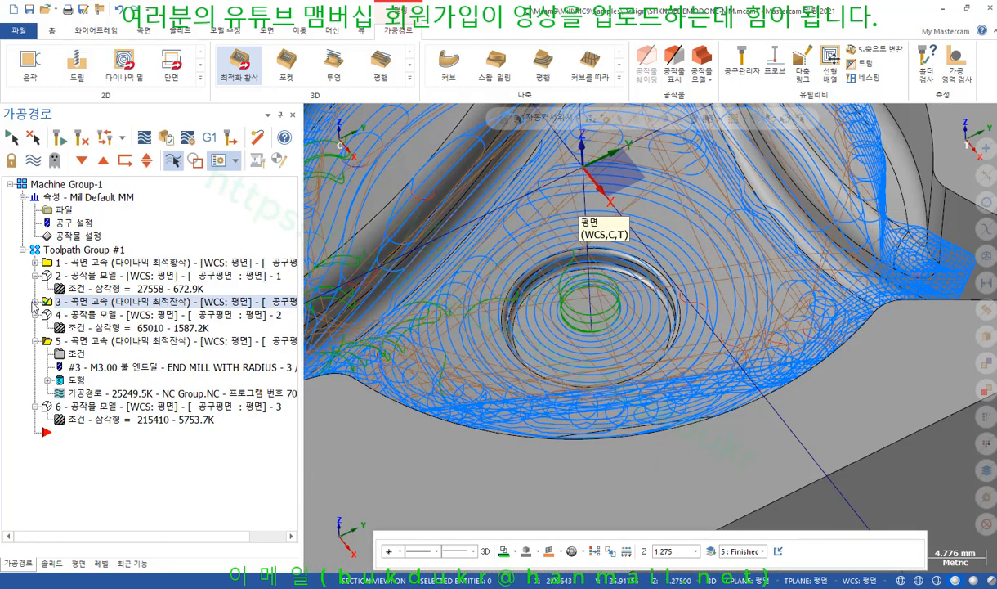
{"action": "left_click", "coordinate": [35, 302]}
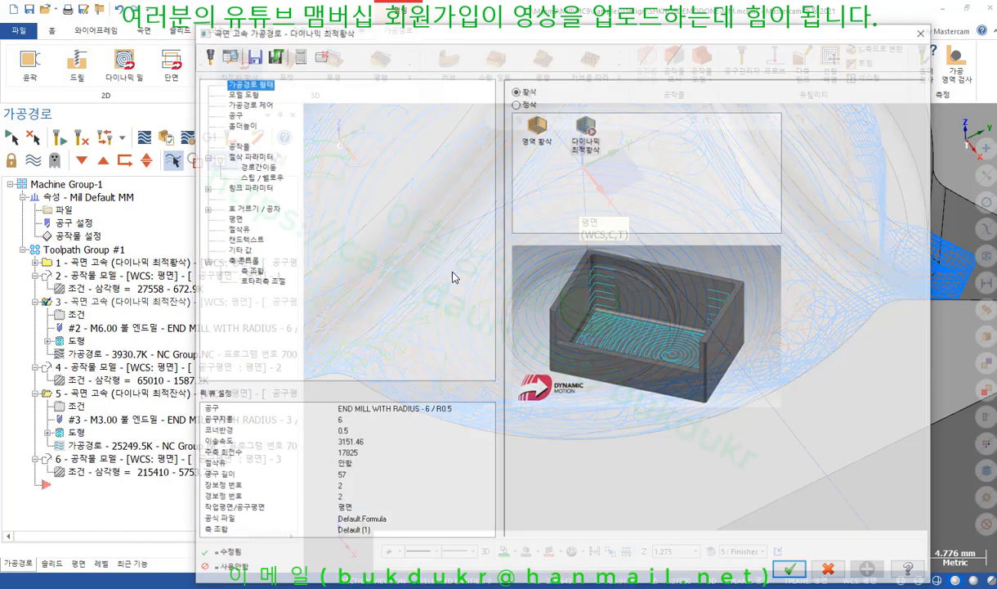
{"action": "left_click", "coordinate": [82, 312]}
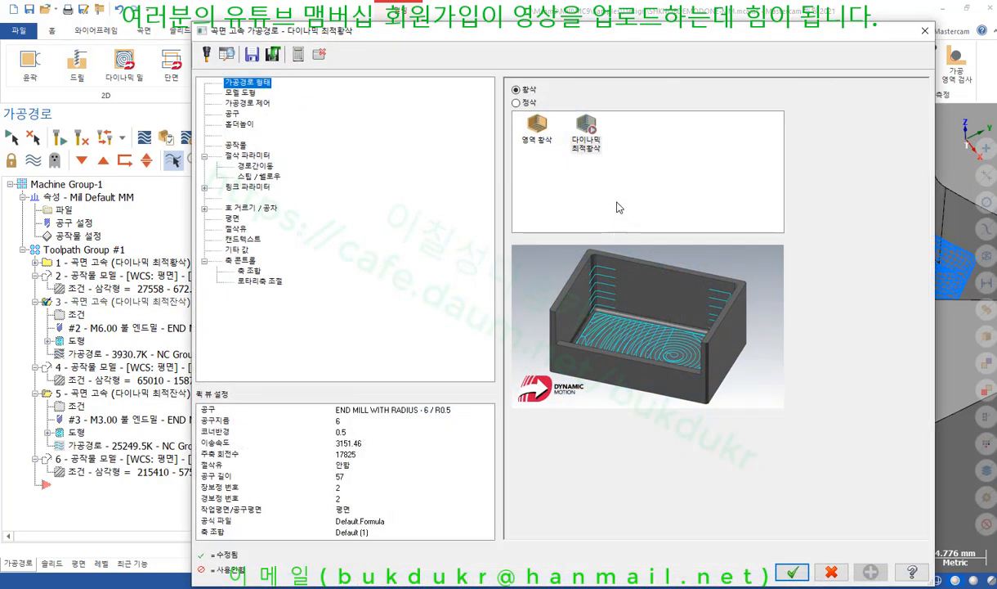
{"action": "left_click", "coordinate": [258, 105]}
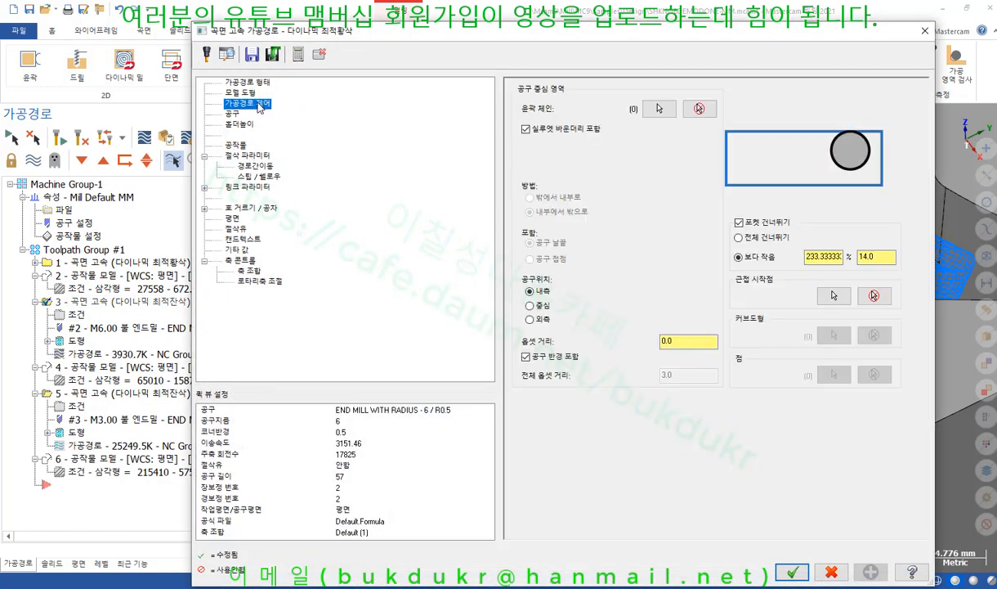
{"action": "left_click", "coordinate": [739, 223]}
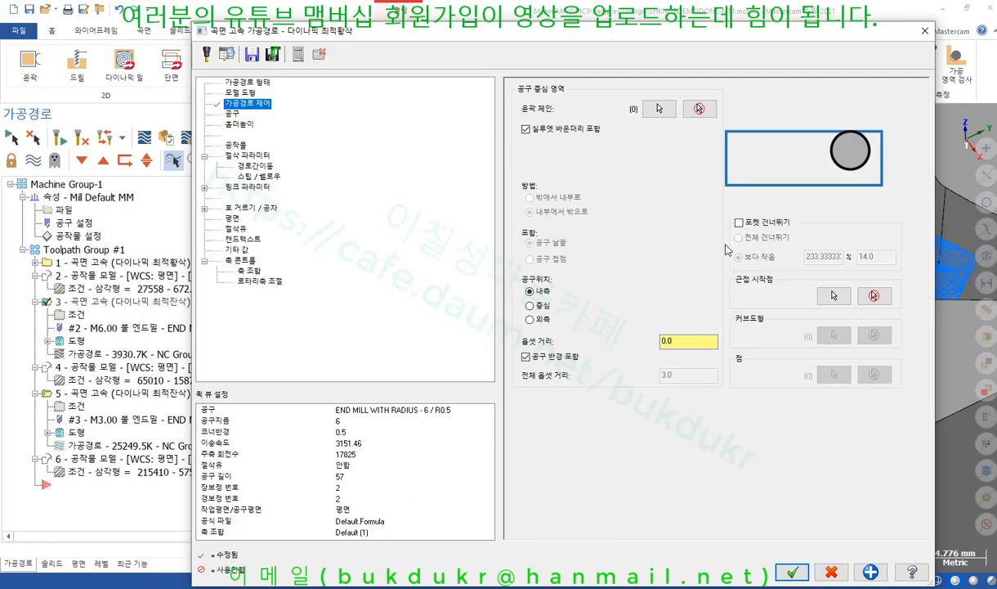
{"action": "left_click", "coordinate": [792, 571]}
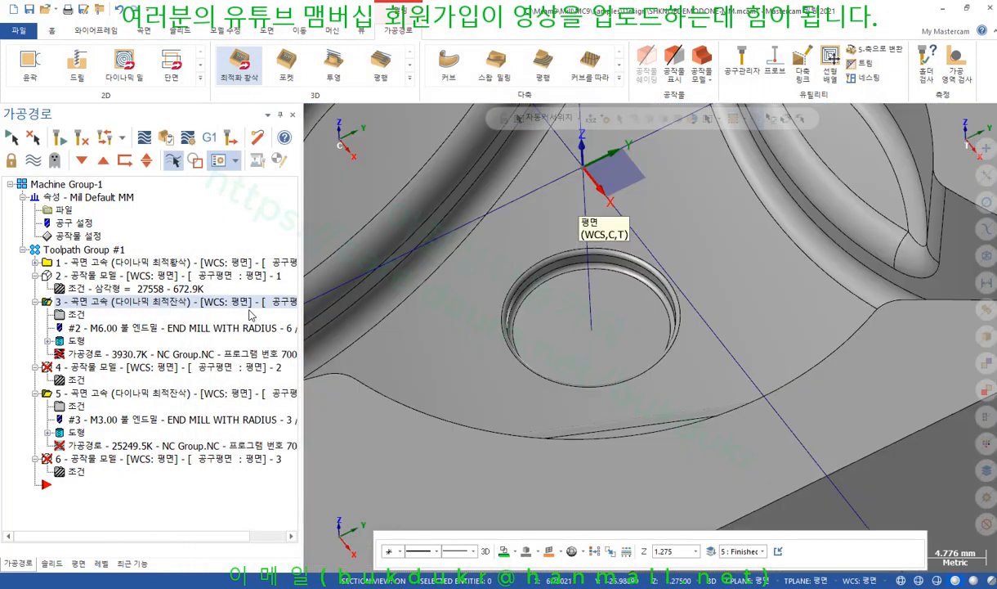
Turn off pocket skipping in the toolpath control settings of operation 5, the 3 mm rest roughing.
{"action": "left_click", "coordinate": [76, 408]}
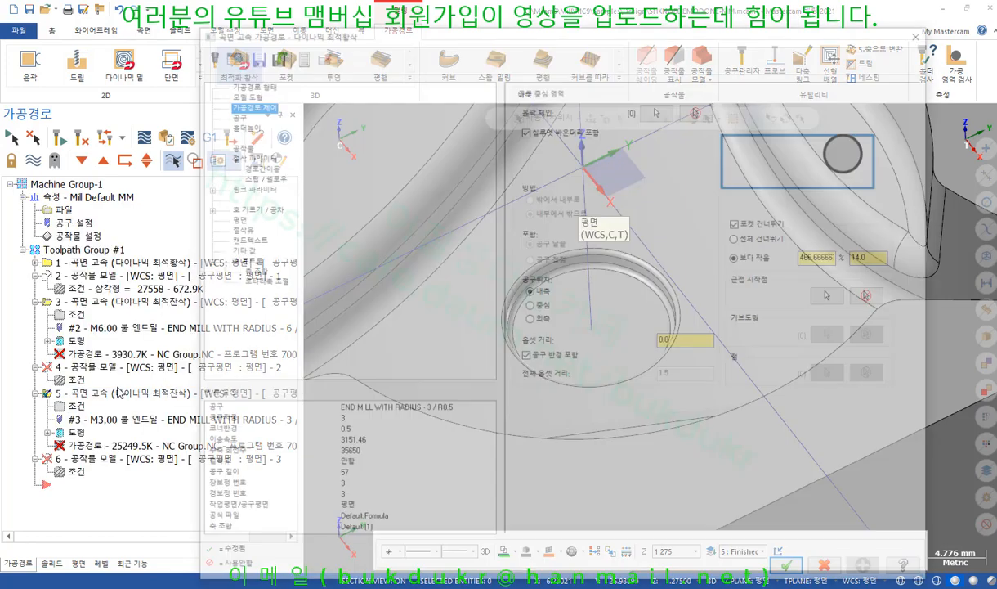
{"action": "left_click", "coordinate": [739, 223]}
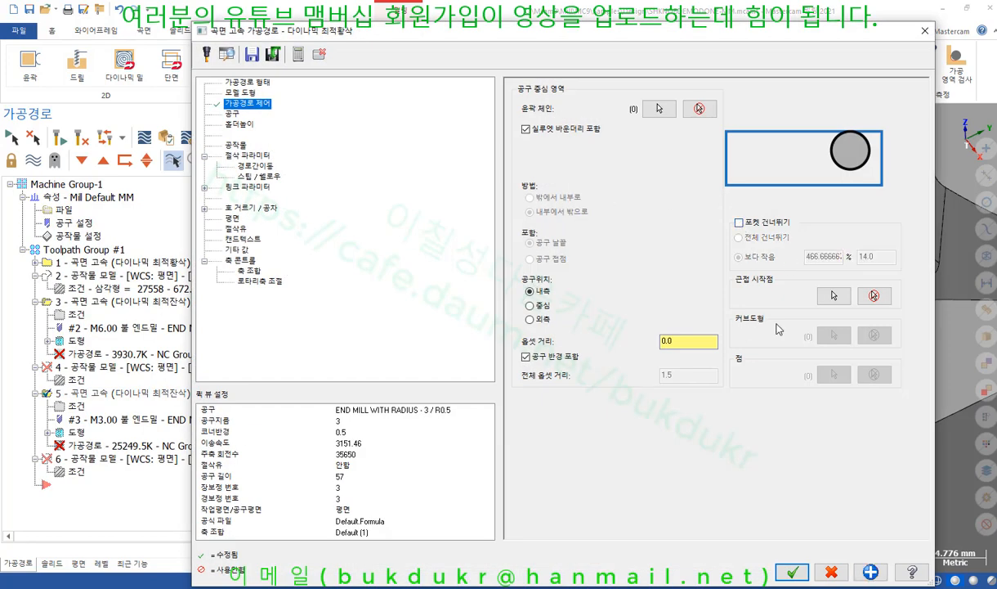
{"action": "left_click", "coordinate": [792, 571]}
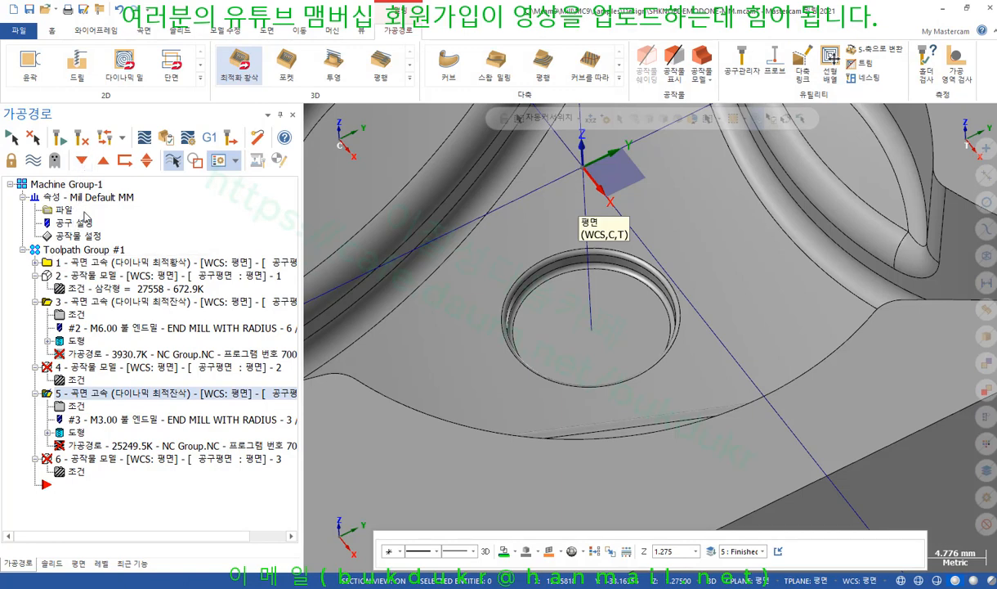
Regenerate all invalid operations, covering rest-roughing operations 3 and 5 and stock models 4 and 6.
{"action": "left_click", "coordinate": [82, 138]}
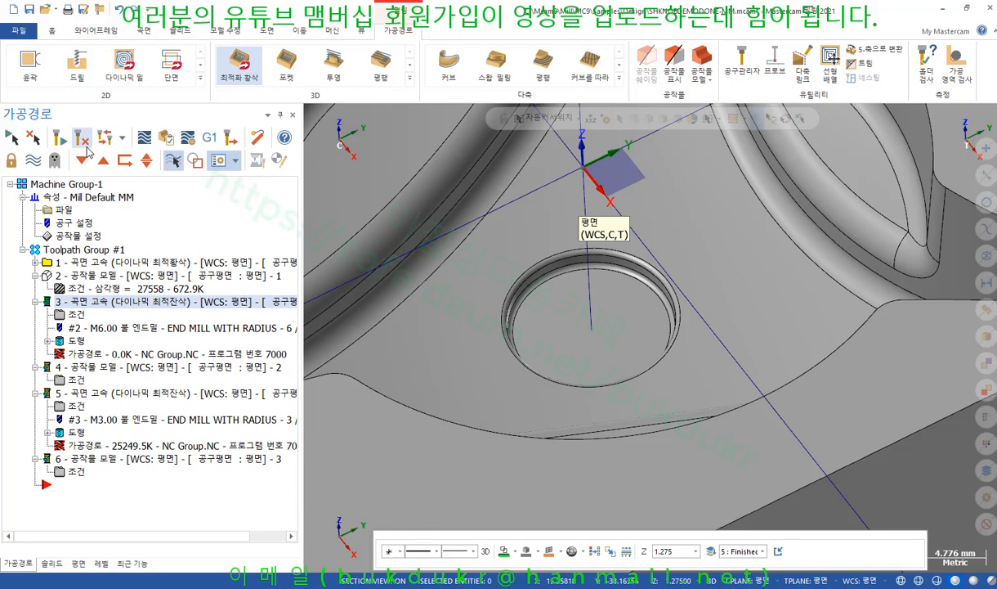
{"action": "left_click", "coordinate": [83, 140]}
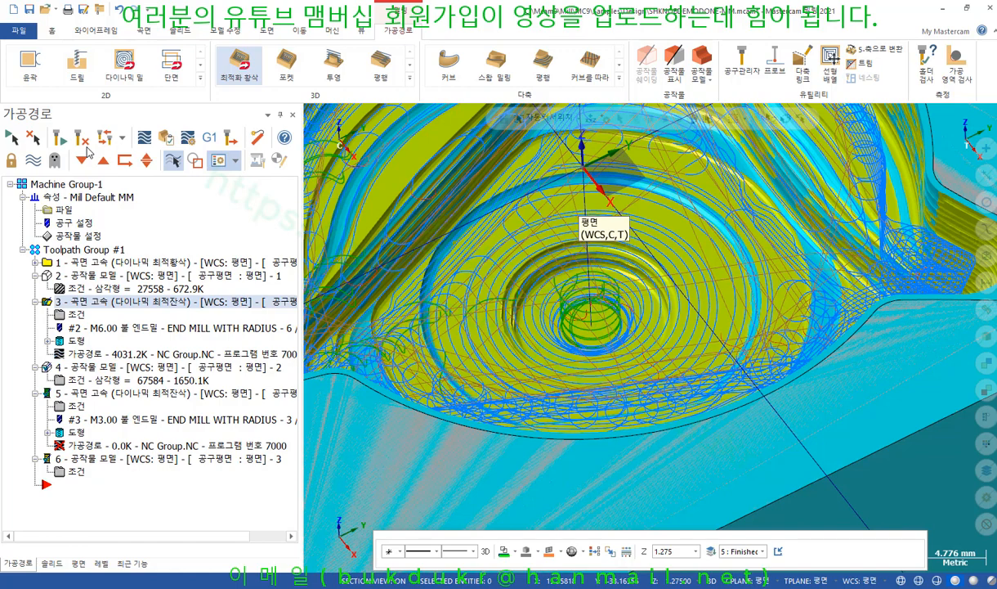
{"action": "left_click", "coordinate": [81, 138]}
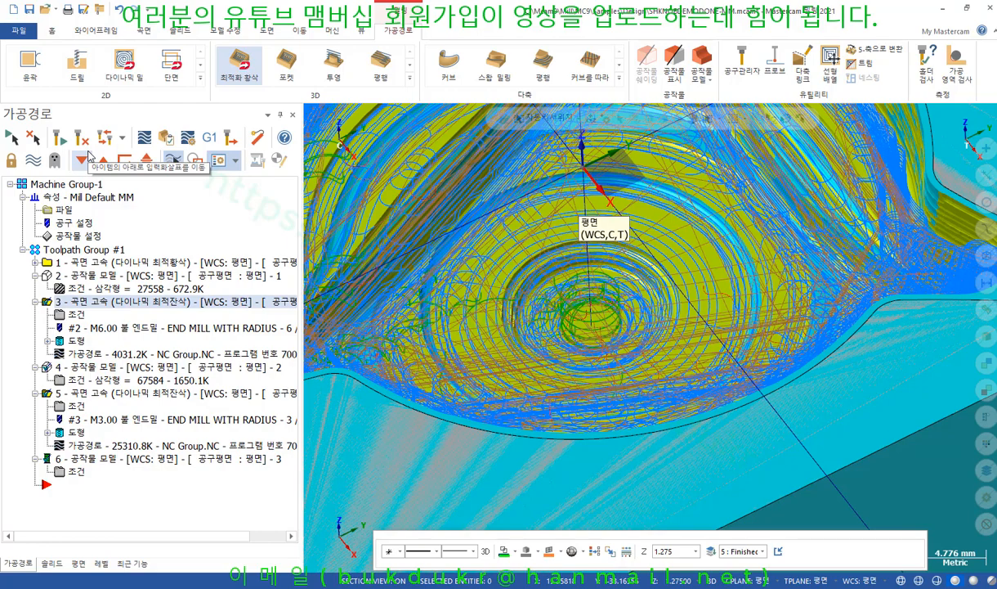
{"action": "scroll", "coordinate": [702, 292], "scroll_direction": "down", "scroll_amount": 2}
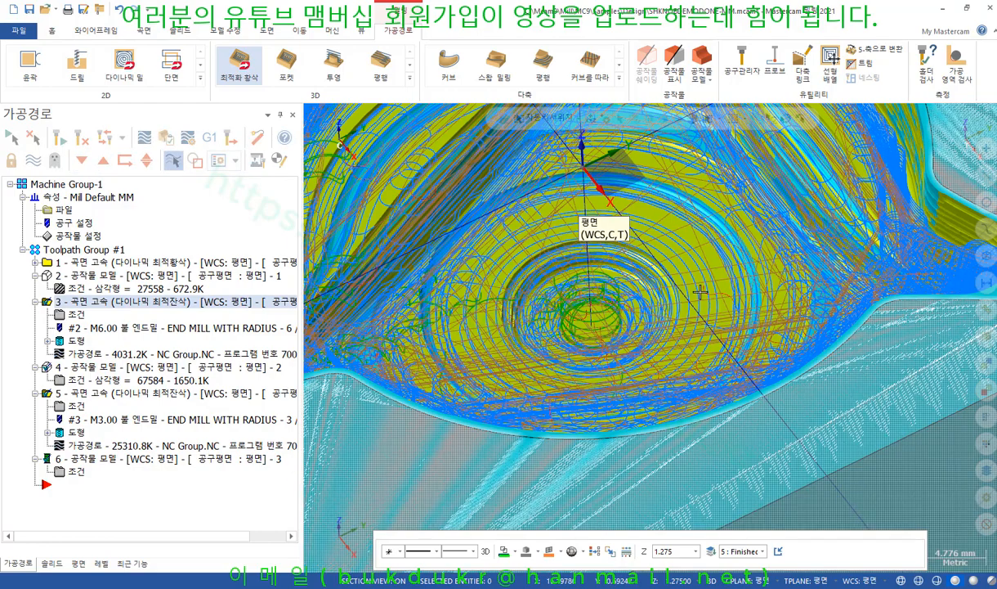
{"action": "scroll", "coordinate": [702, 292], "scroll_direction": "down", "scroll_amount": 6}
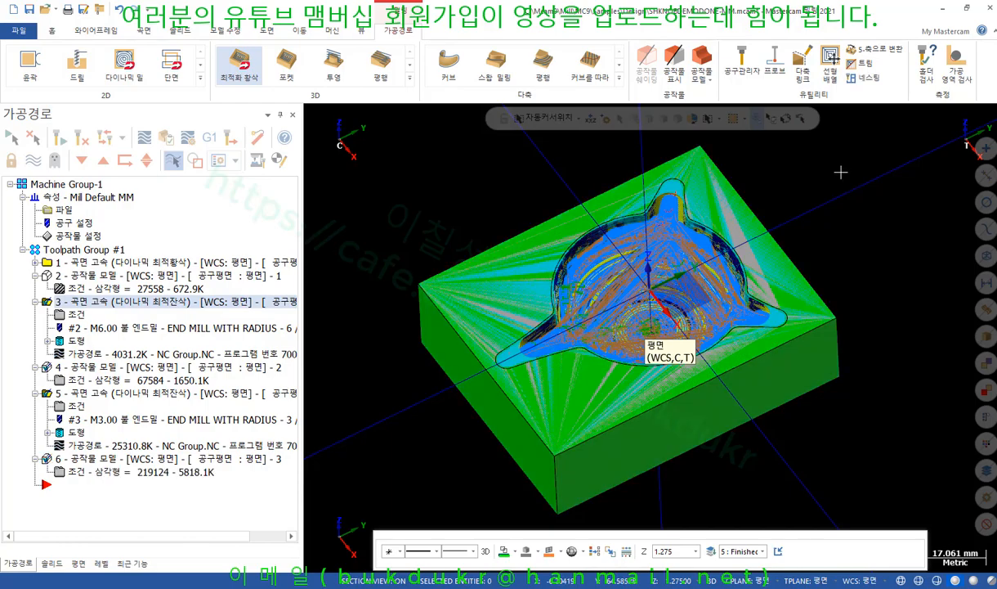
Examine operation 6's colour-compared stock for leftover material in the round pocket and at the arm tips.
{"action": "left_click", "coordinate": [164, 458]}
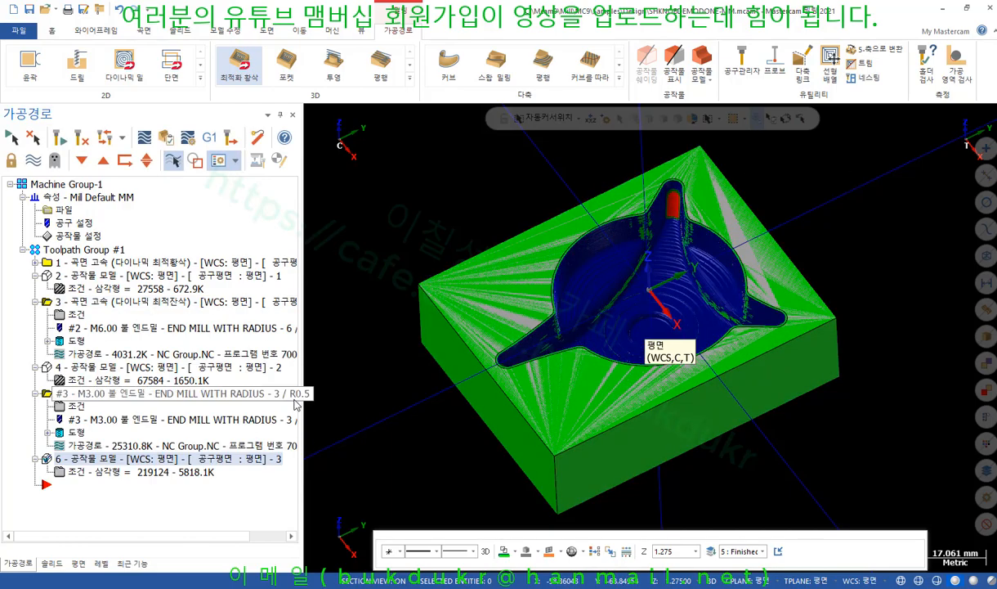
{"action": "scroll", "coordinate": [623, 262], "scroll_direction": "up", "scroll_amount": 5}
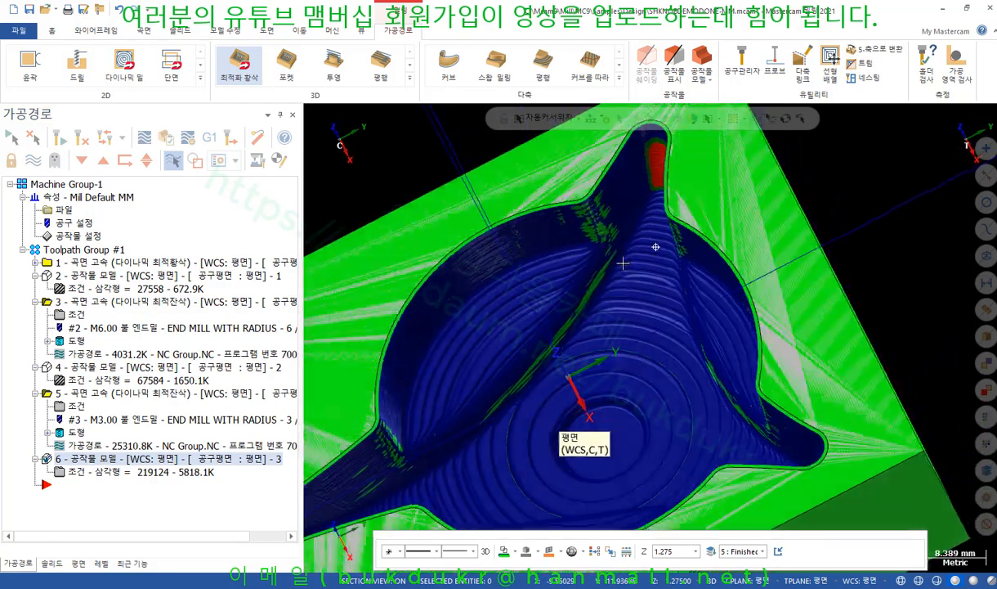
{"action": "middle_click_drag", "start_coordinate": [623, 263], "coordinate": [647, 279]}
{"action": "scroll", "coordinate": [645, 256], "scroll_direction": "down", "scroll_amount": 2}
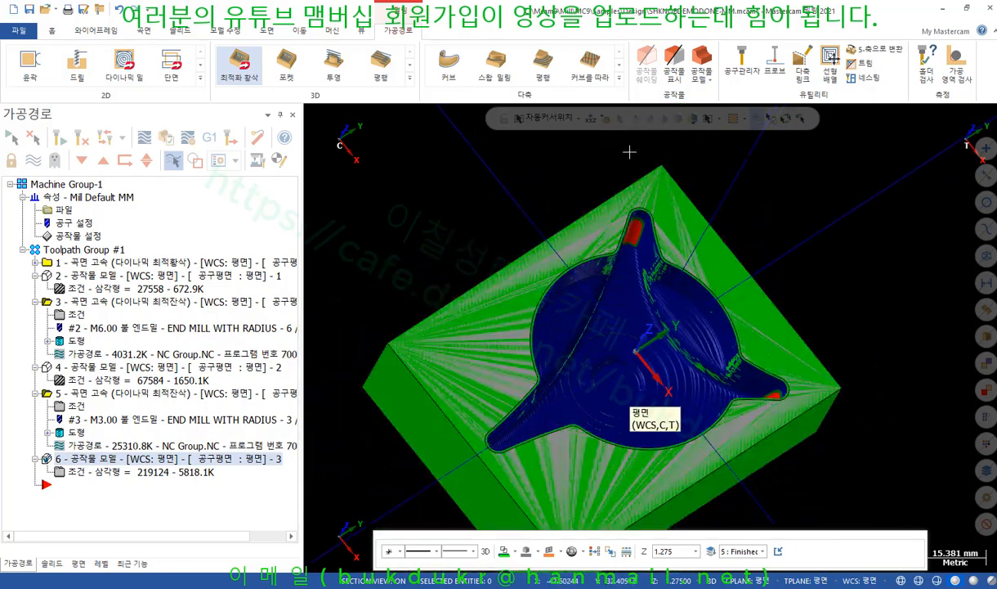
{"action": "scroll", "coordinate": [621, 245], "scroll_direction": "up", "scroll_amount": 5}
{"action": "middle_click_drag", "start_coordinate": [611, 241], "coordinate": [604, 220]}
{"action": "scroll", "coordinate": [635, 319], "scroll_direction": "up", "scroll_amount": 3}
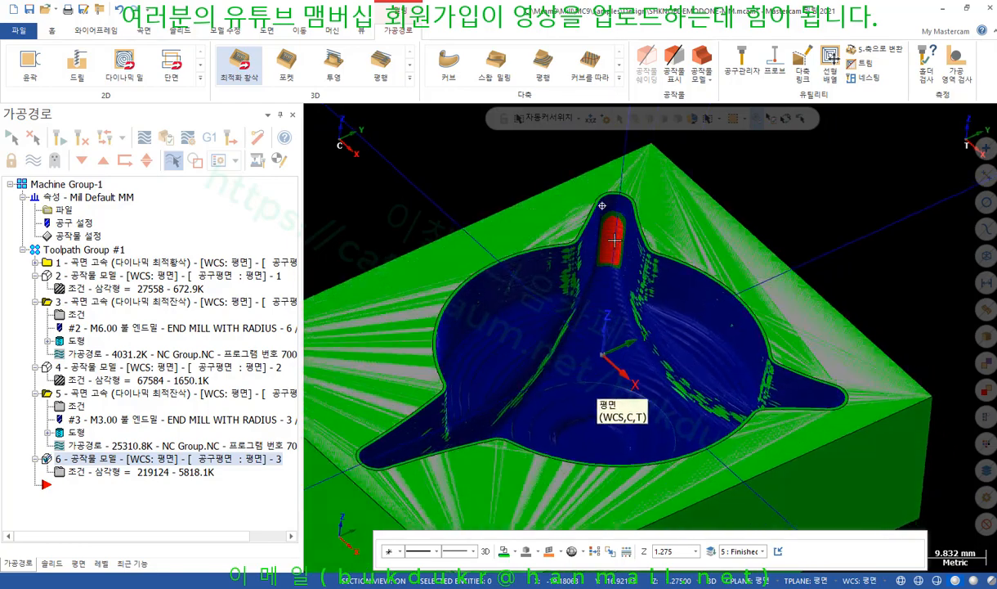
{"action": "scroll", "coordinate": [605, 216], "scroll_direction": "down", "scroll_amount": 4}
{"action": "scroll", "coordinate": [620, 221], "scroll_direction": "up", "scroll_amount": 2}
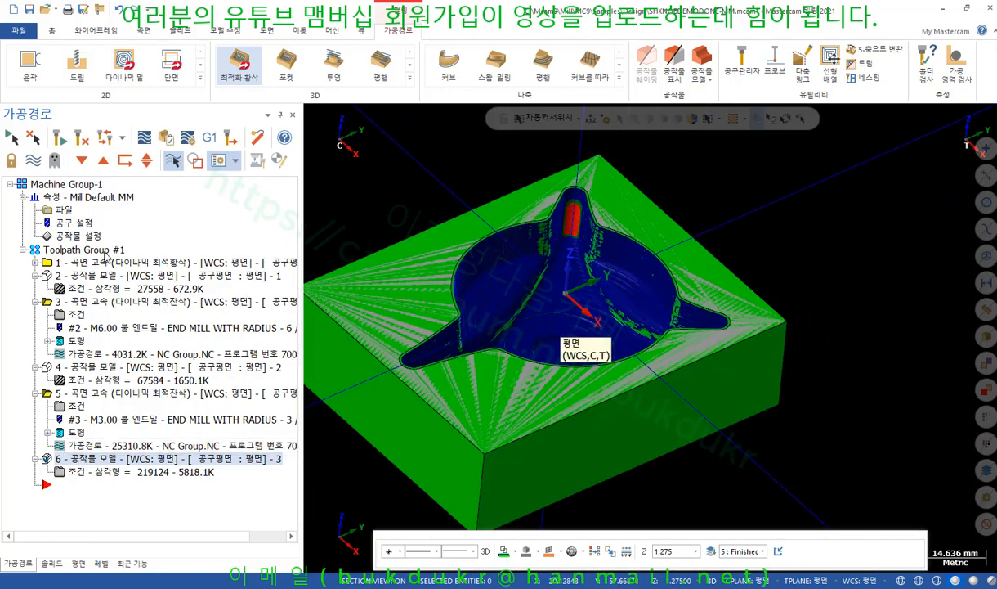
Hide operation 6's stock display and dynamically measure the radius of the curved wall at the arm tip.
{"action": "left_click", "coordinate": [33, 158]}
{"action": "scroll", "coordinate": [581, 188], "scroll_direction": "up", "scroll_amount": 2}
{"action": "scroll", "coordinate": [581, 188], "scroll_direction": "up", "scroll_amount": 5}
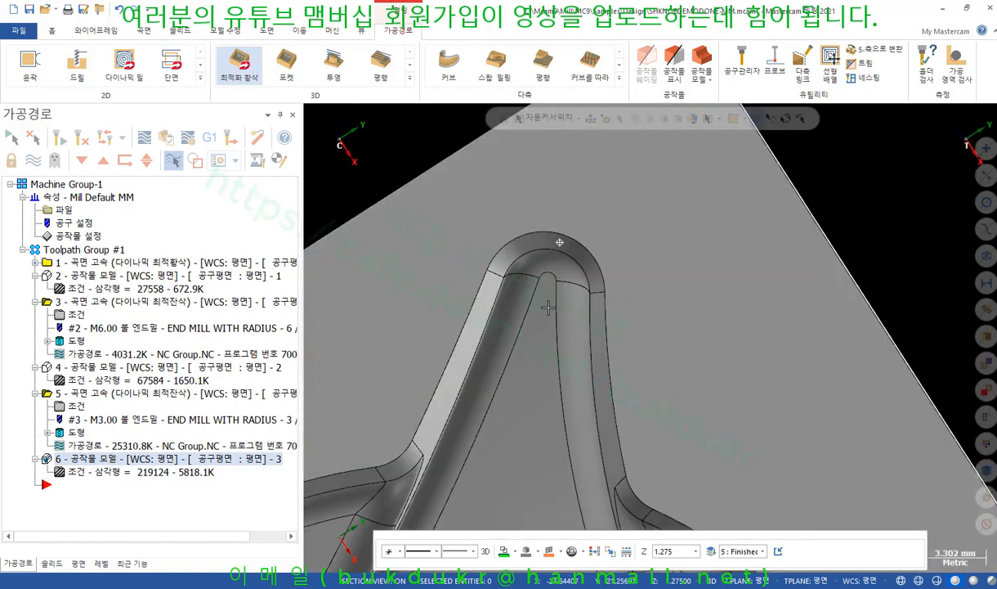
{"action": "middle_click_drag", "start_coordinate": [548, 307], "coordinate": [537, 282]}
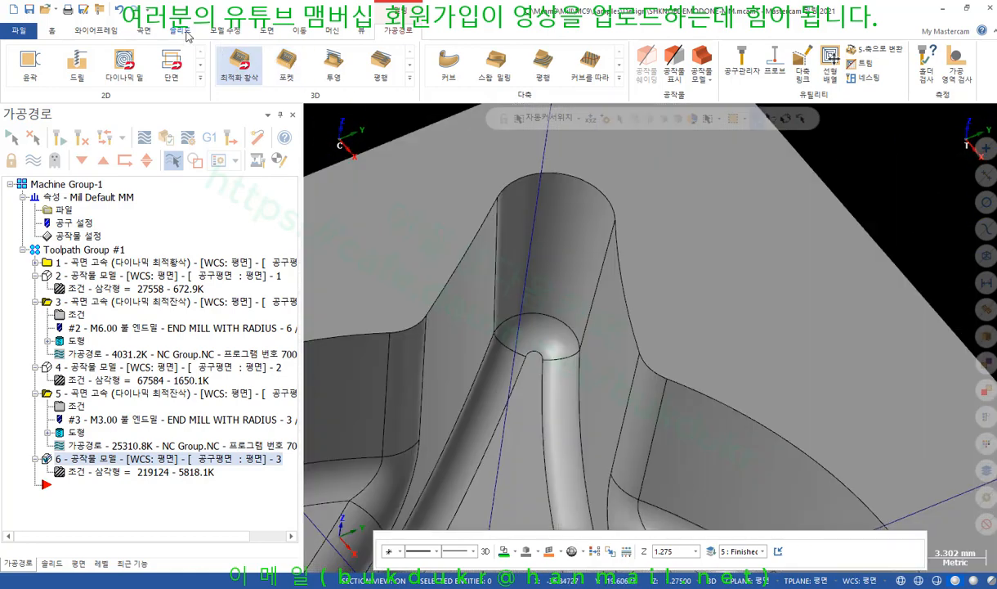
{"action": "left_click", "coordinate": [51, 31]}
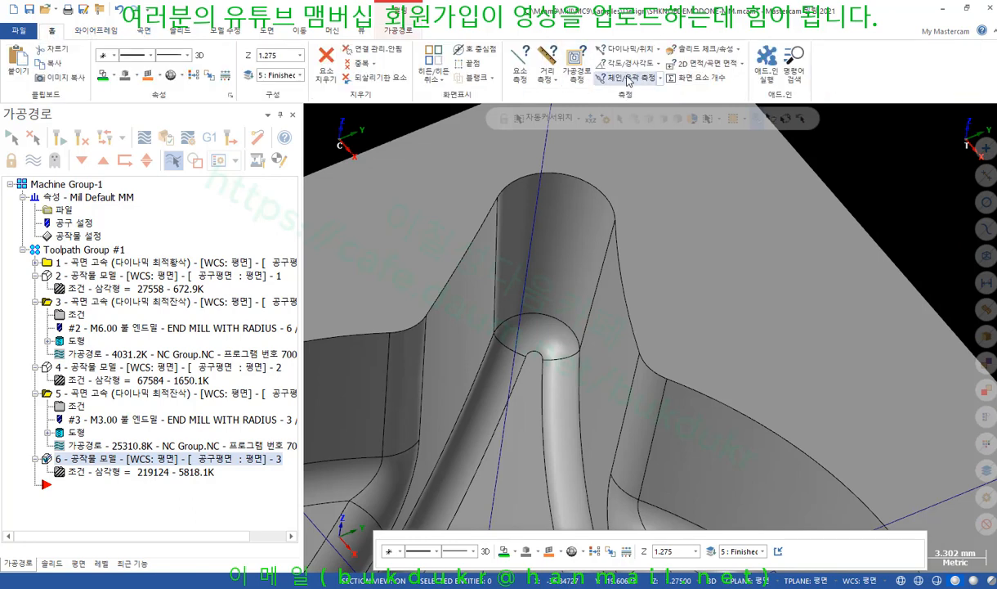
{"action": "left_click", "coordinate": [612, 49]}
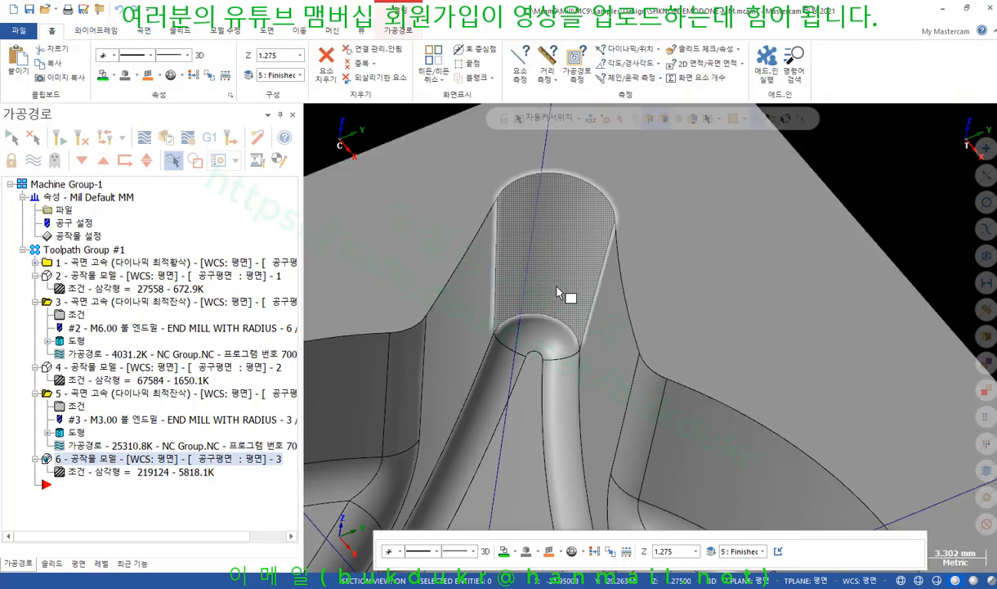
{"action": "left_click", "coordinate": [530, 272]}
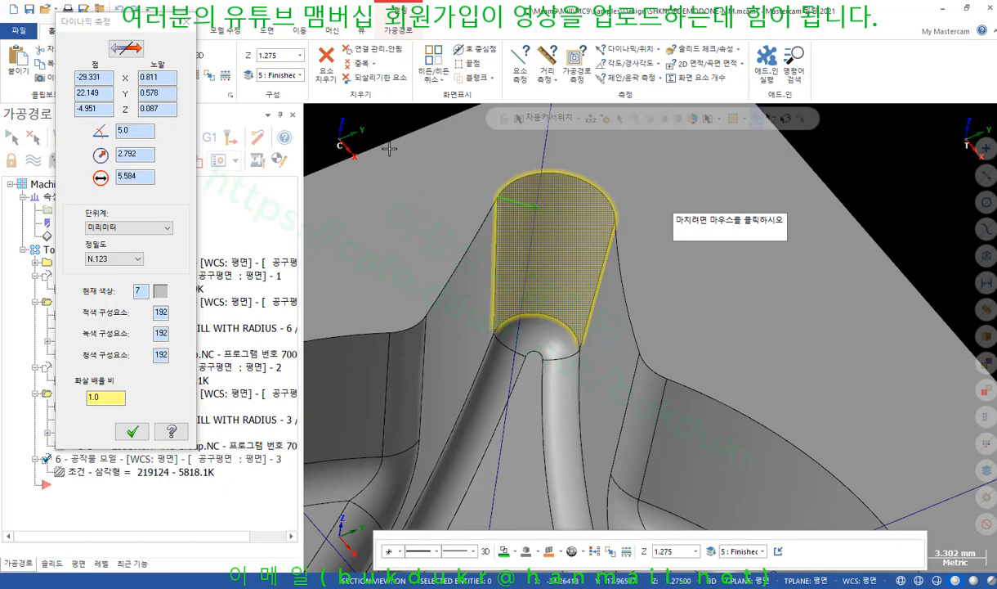
{"action": "left_click", "coordinate": [133, 433]}
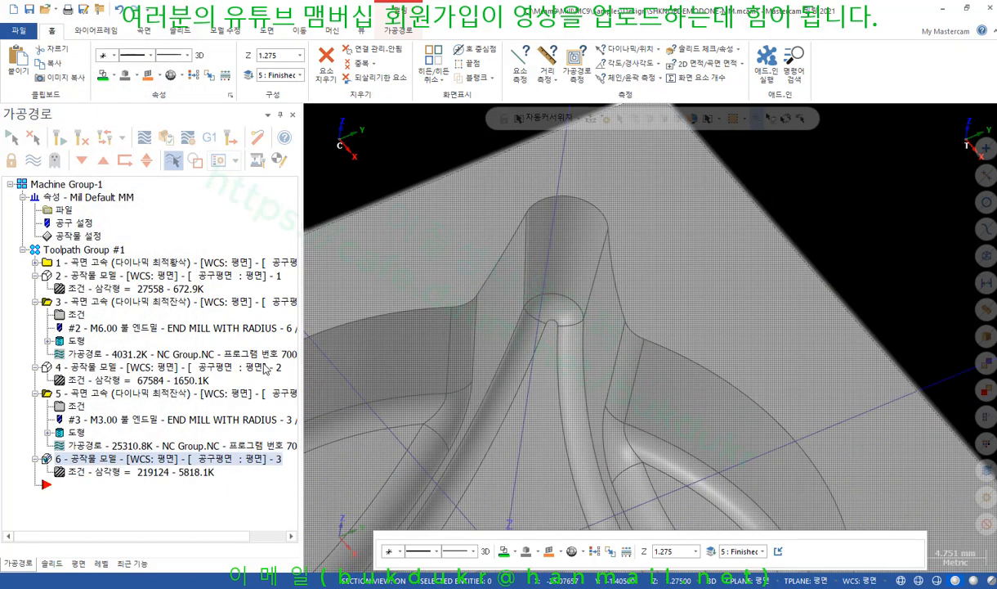
Examine operation 5's toolpath at the arm tip and review its toolpath control settings without changing them.
{"action": "left_click", "coordinate": [104, 398]}
{"action": "scroll", "coordinate": [523, 311], "scroll_direction": "up", "scroll_amount": 5}
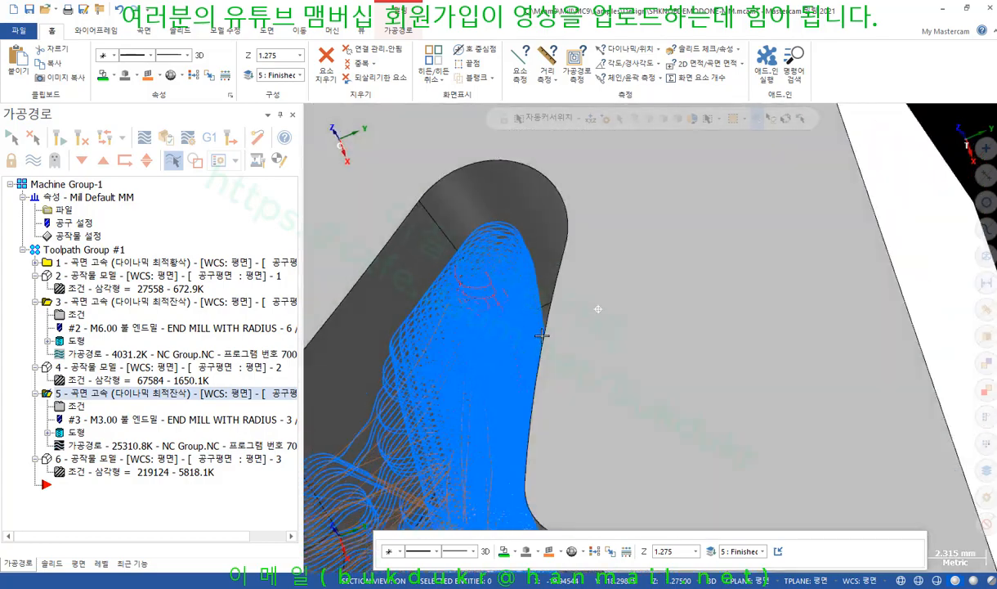
{"action": "mouse_move", "coordinate": [543, 335]}
{"action": "middle_mouse_down"}
{"action": "mouse_move", "coordinate": [601, 331]}
{"action": "mouse_move", "coordinate": [579, 314]}
{"action": "mouse_move", "coordinate": [610, 298]}
{"action": "middle_mouse_up"}
{"action": "scroll", "coordinate": [553, 311], "scroll_direction": "down", "scroll_amount": 3}
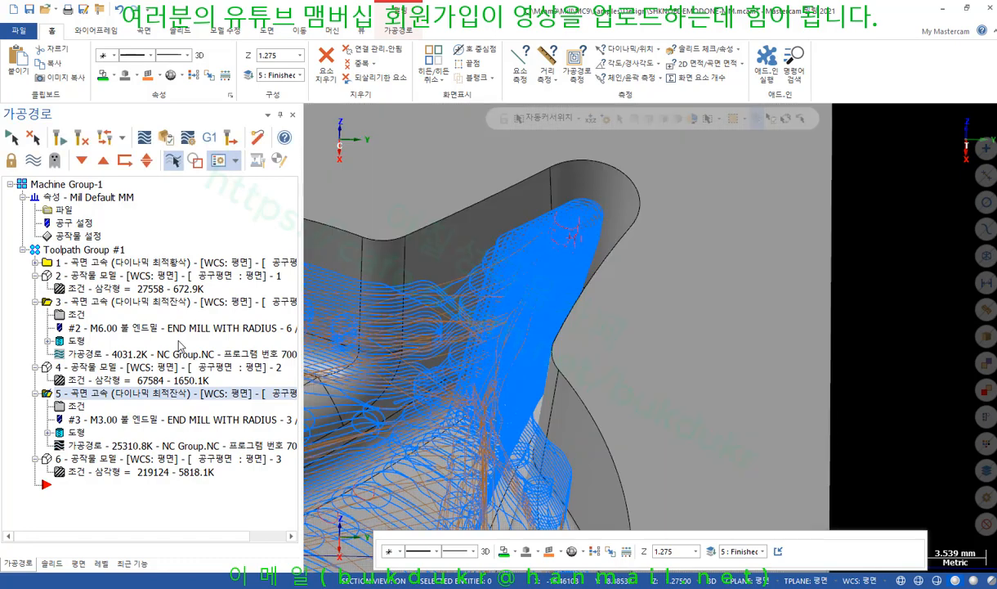
{"action": "left_click", "coordinate": [76, 407]}
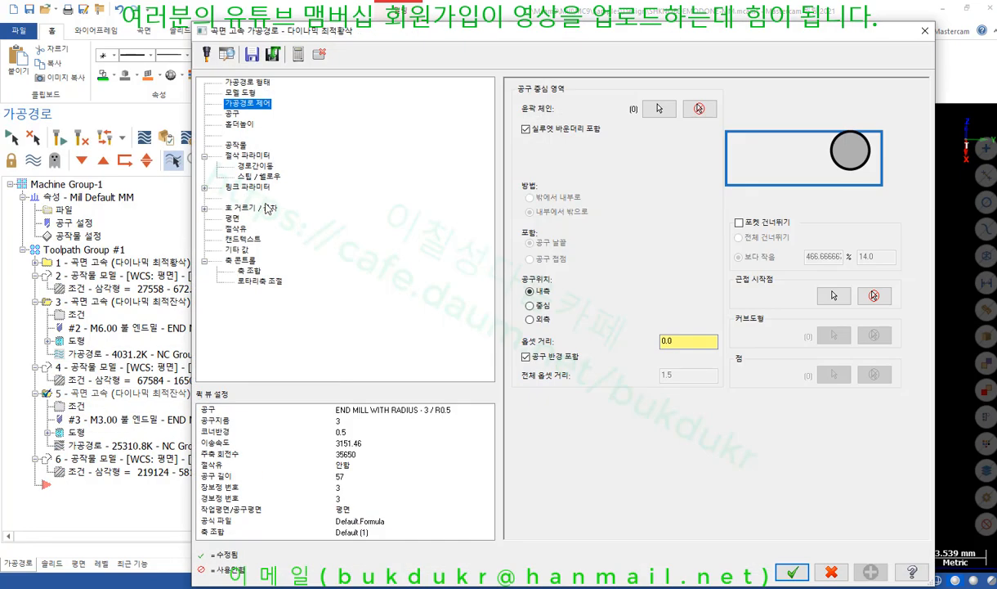
{"action": "left_click", "coordinate": [923, 31]}
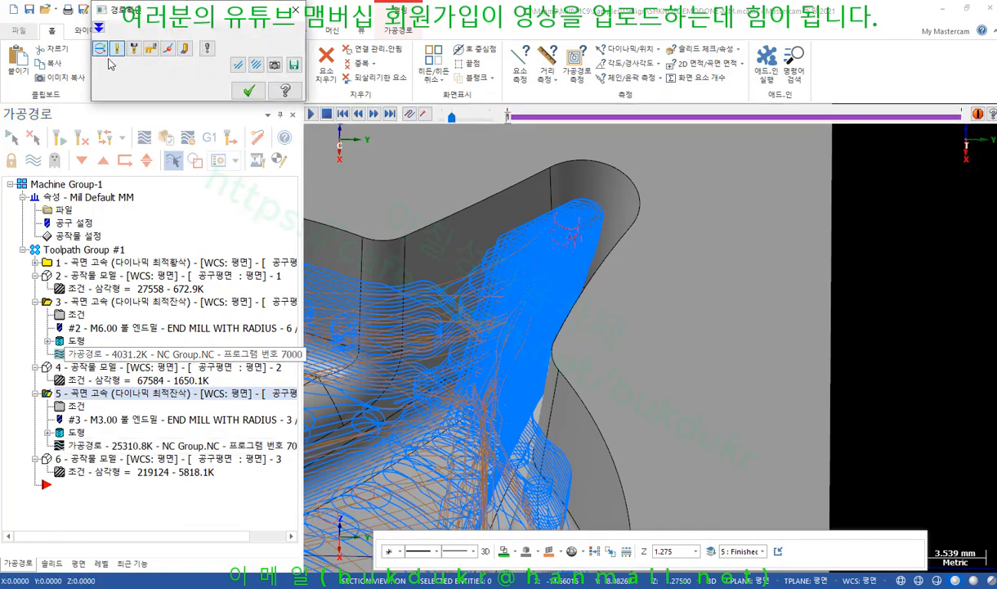
Expand the backplot details to list operation 5's individual passes and enlarge the list for browsing.
{"action": "left_click", "coordinate": [99, 27]}
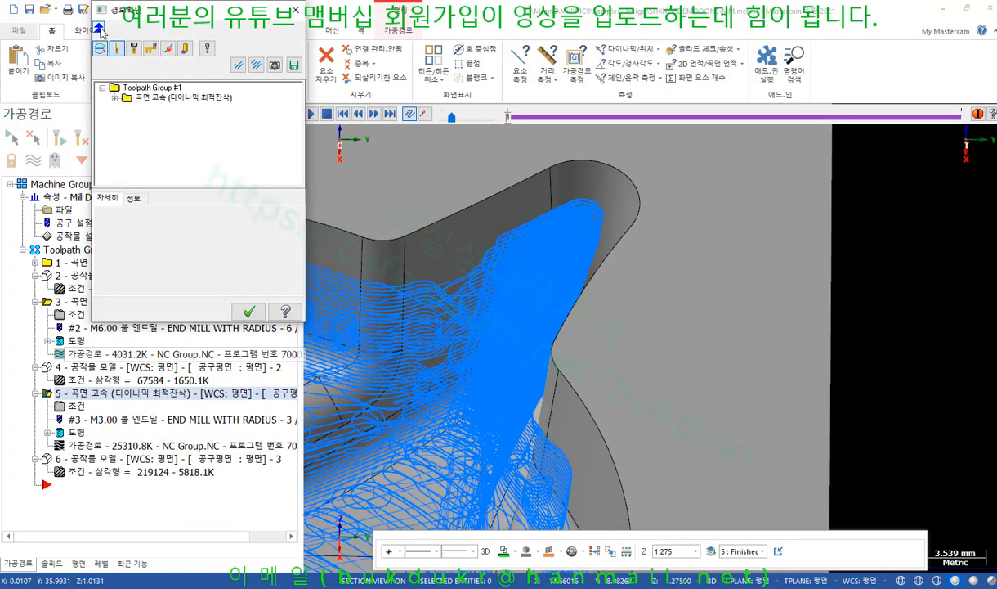
{"action": "left_click", "coordinate": [115, 98]}
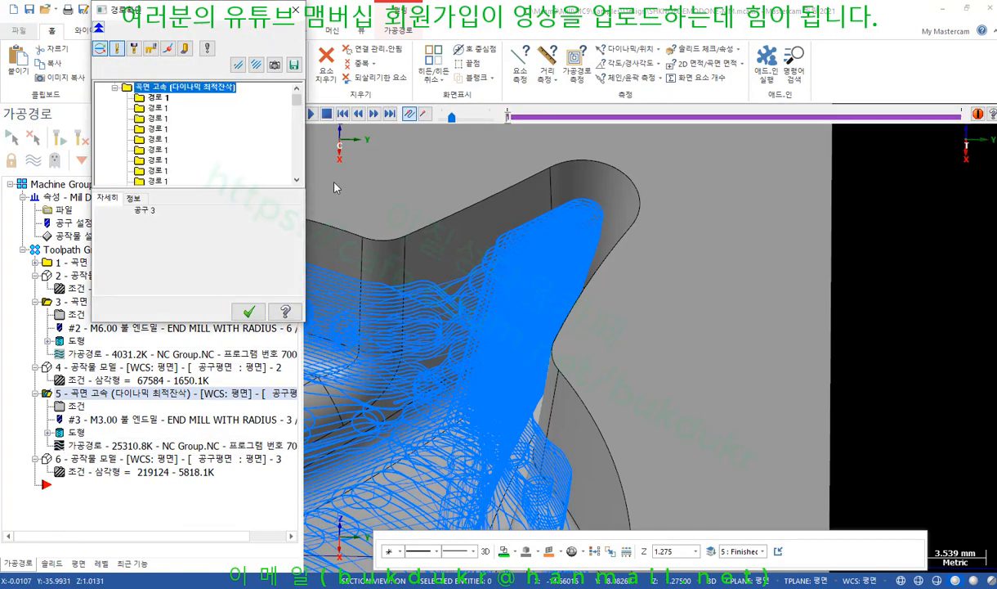
{"action": "left_click", "coordinate": [261, 160]}
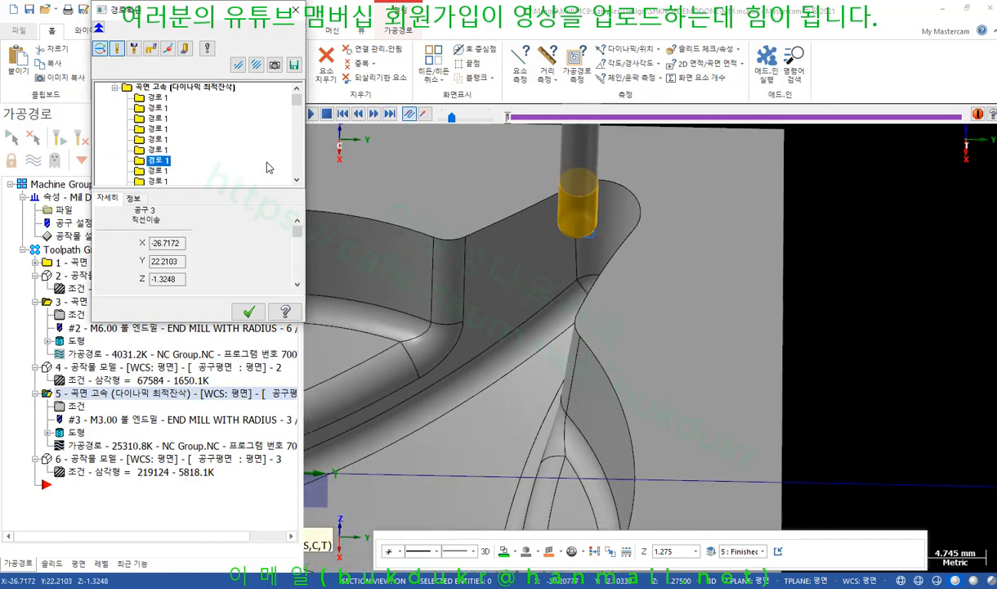
{"action": "scroll", "coordinate": [266, 160], "scroll_direction": "down", "scroll_amount": 3}
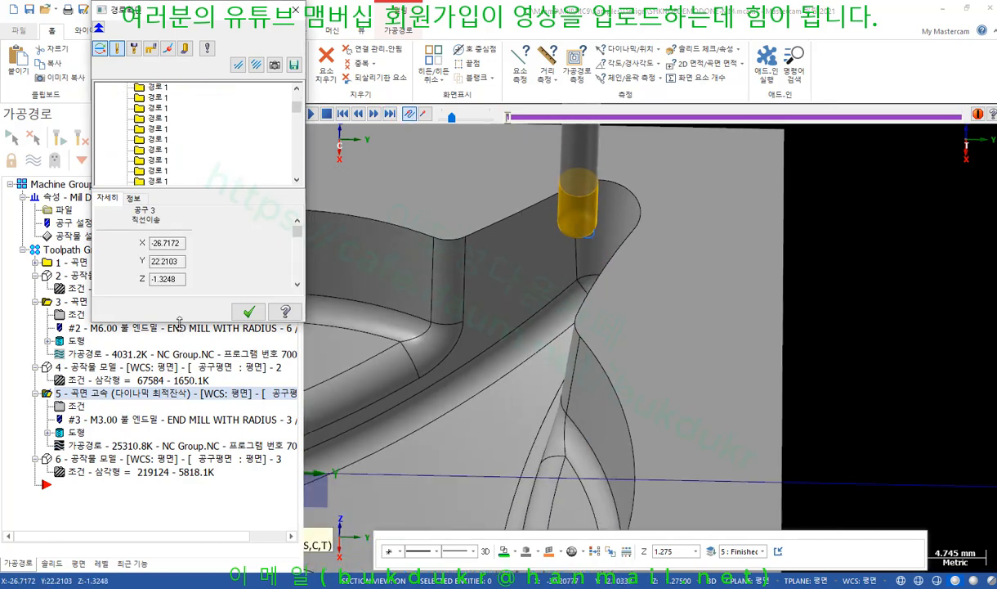
{"action": "left_click_drag", "start_coordinate": [178, 320], "coordinate": [172, 557]}
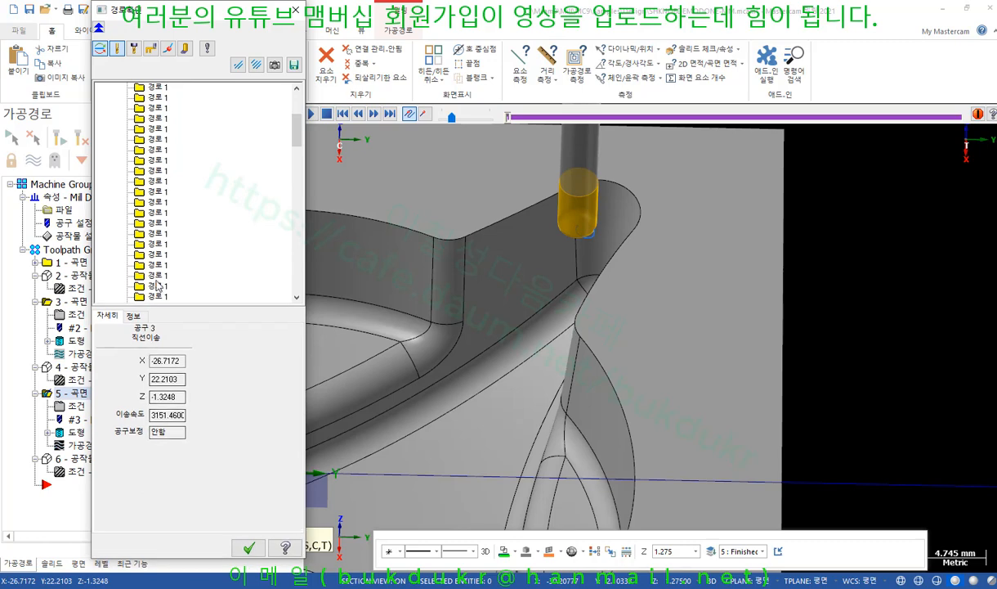
Examine individual upper passes of operation 5 at the arm tip, including the tool's position against the curved wall.
{"action": "left_click", "coordinate": [158, 278]}
{"action": "scroll", "coordinate": [609, 237], "scroll_direction": "up", "scroll_amount": 5}
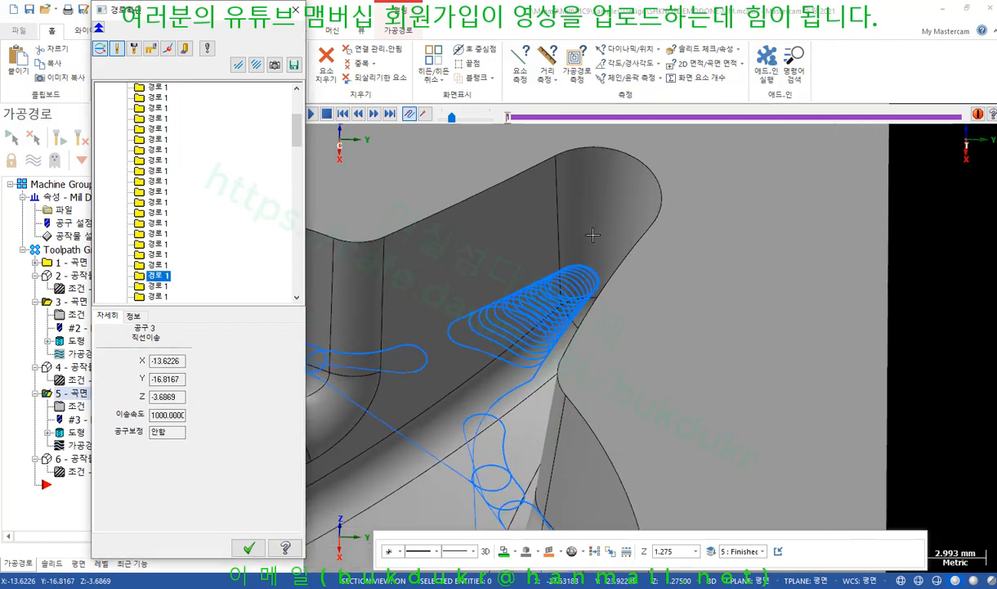
{"action": "middle_click_drag", "start_coordinate": [609, 236], "coordinate": [598, 268]}
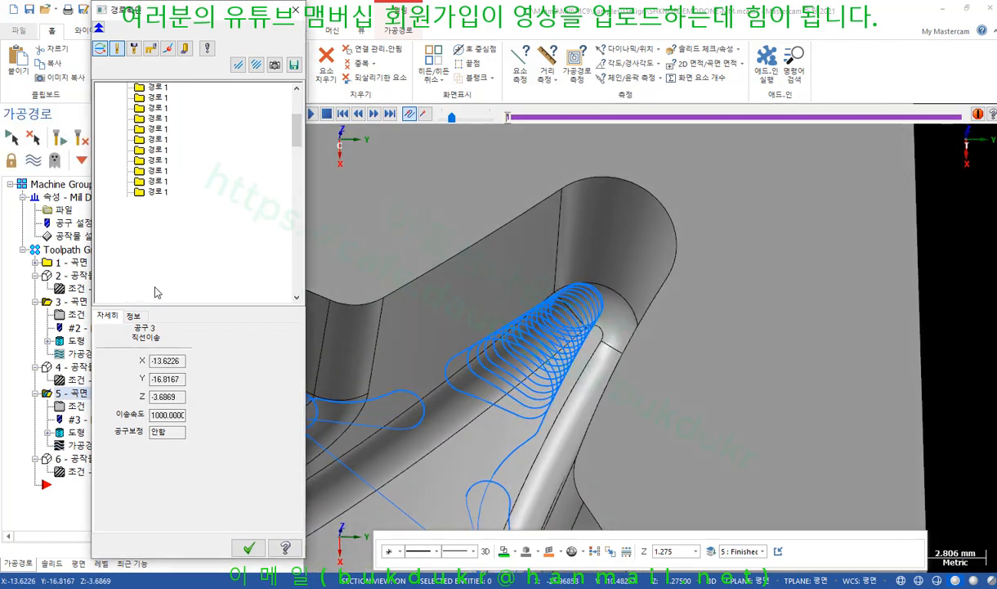
{"action": "left_click", "coordinate": [157, 286]}
{"action": "left_click_drag", "start_coordinate": [297, 144], "coordinate": [309, 198]}
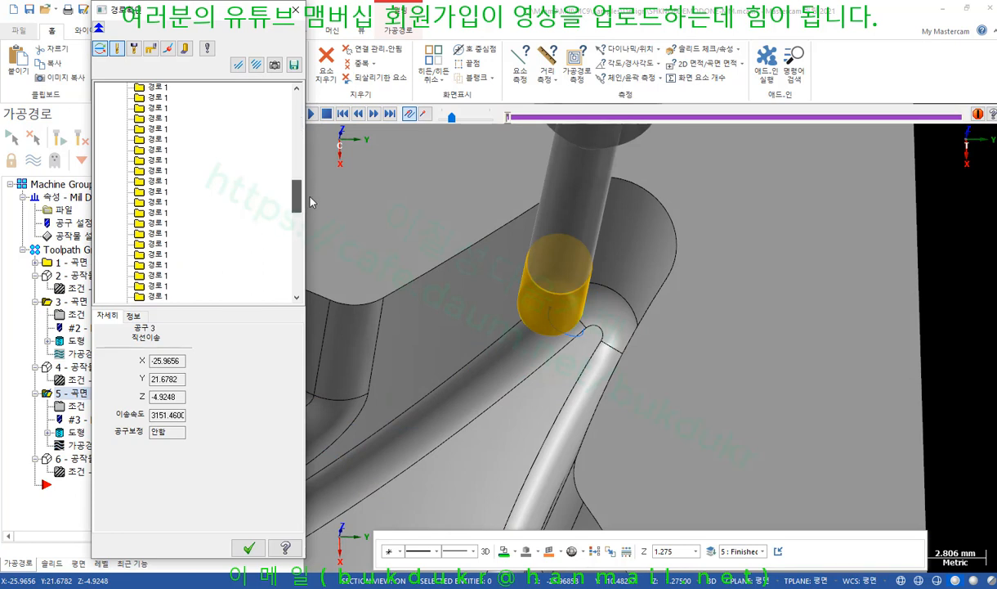
Go through operation 5's deepest passes one at a time, working upward from the end of the pass list.
{"action": "left_click", "coordinate": [158, 234]}
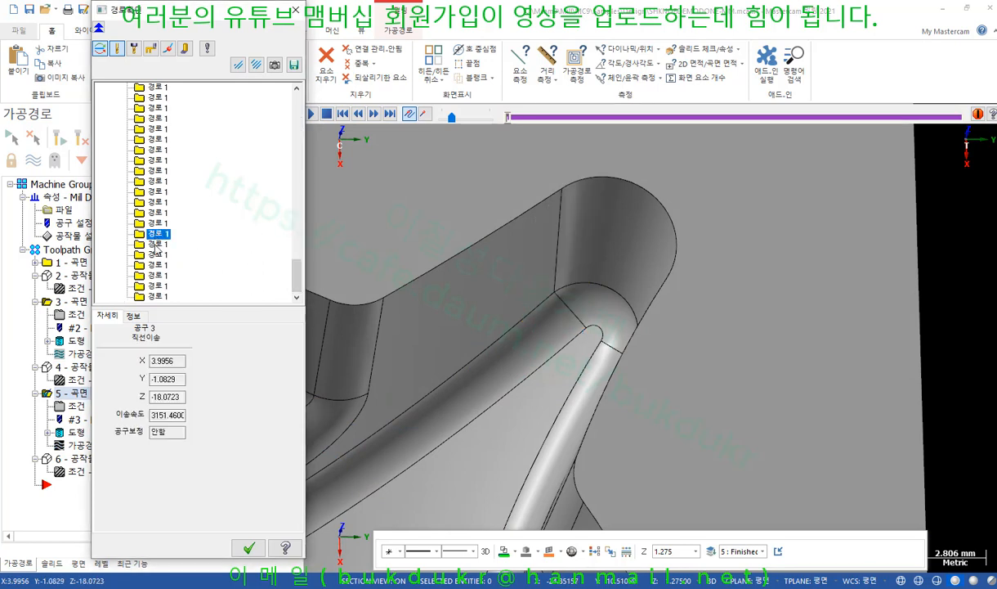
{"action": "left_click", "coordinate": [157, 245]}
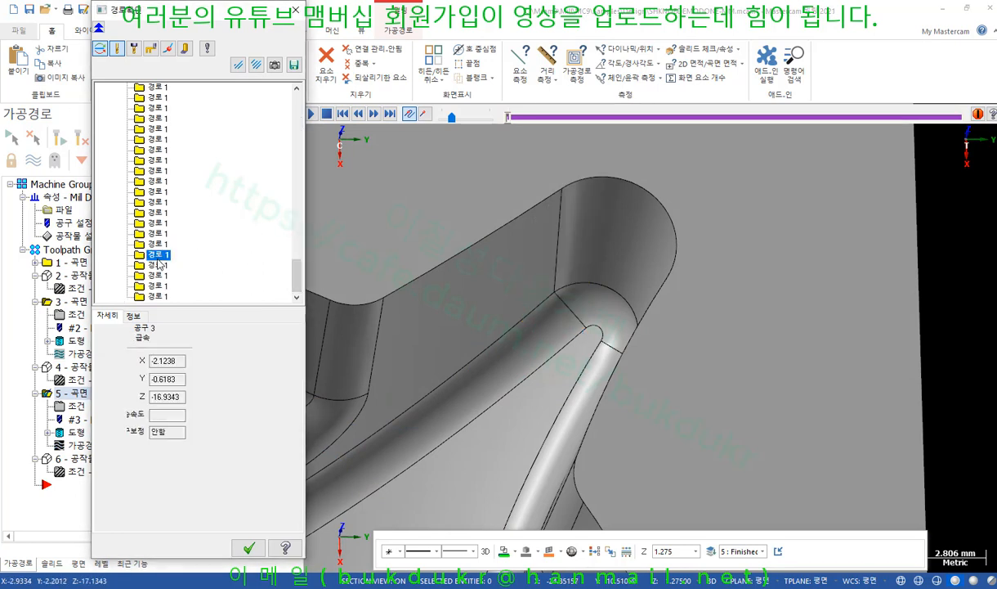
{"action": "left_click", "coordinate": [159, 257]}
{"action": "key", "text": "Down"}
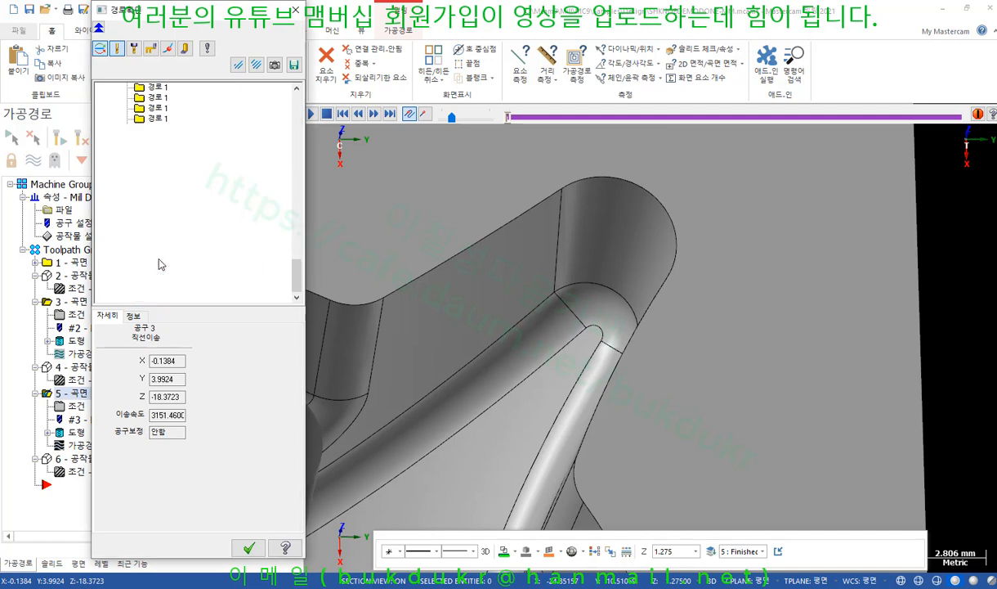
{"action": "key", "text": "Down"}
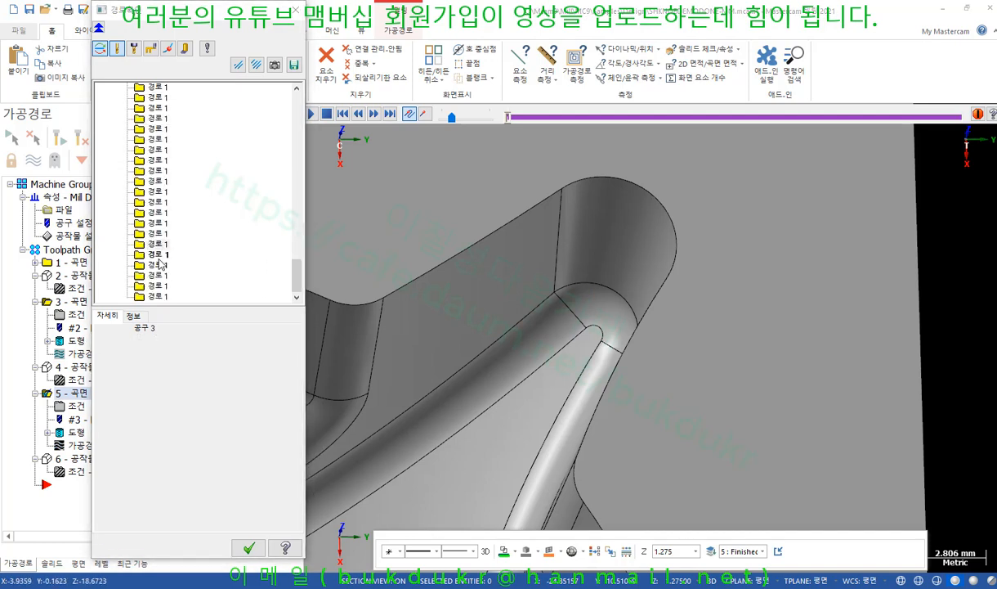
{"action": "key", "text": "Up"}
{"action": "key", "text": "Up"}
{"action": "key", "text": "Up"}
{"action": "key", "text": "Up"}
{"action": "key", "text": "Up"}
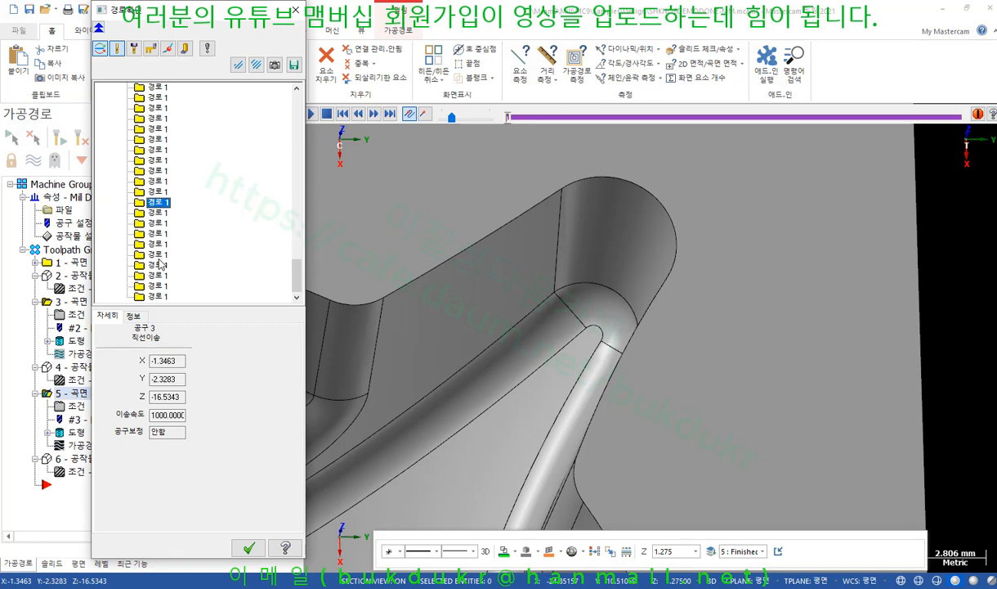
{"action": "key", "text": "Up"}
{"action": "key", "text": "Up"}
{"action": "key", "text": "Up"}
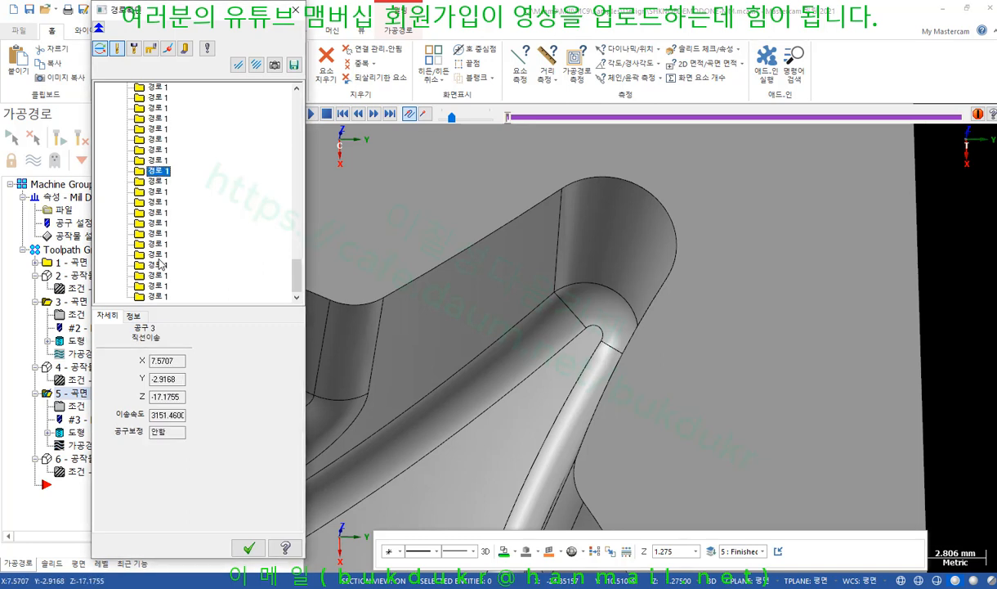
{"action": "key", "text": "Up"}
{"action": "key", "text": "Up"}
{"action": "key", "text": "Up"}
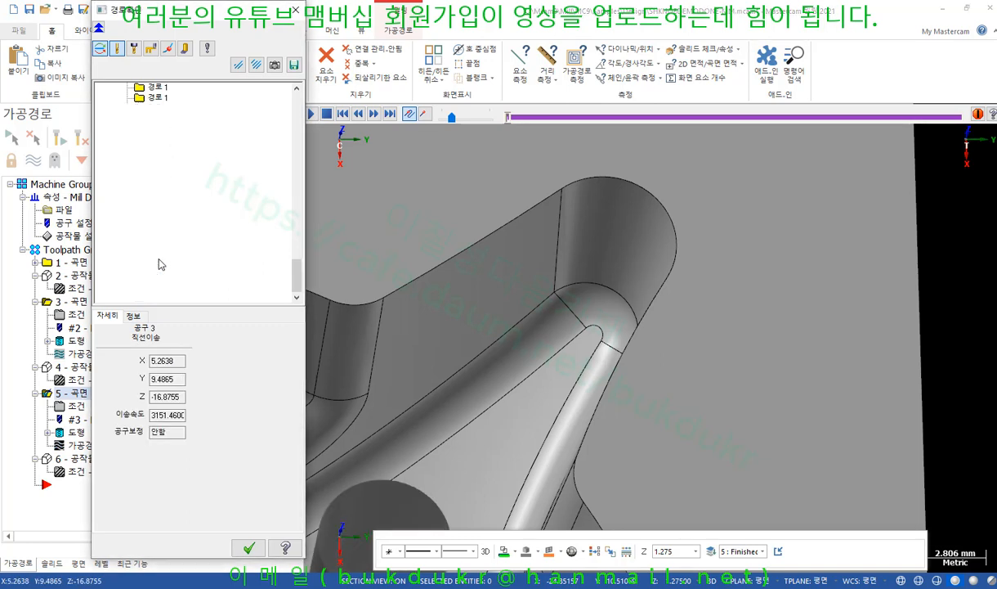
{"action": "key", "text": "Up"}
{"action": "key", "text": "Up"}
{"action": "key", "text": "Up"}
{"action": "key", "text": "Up"}
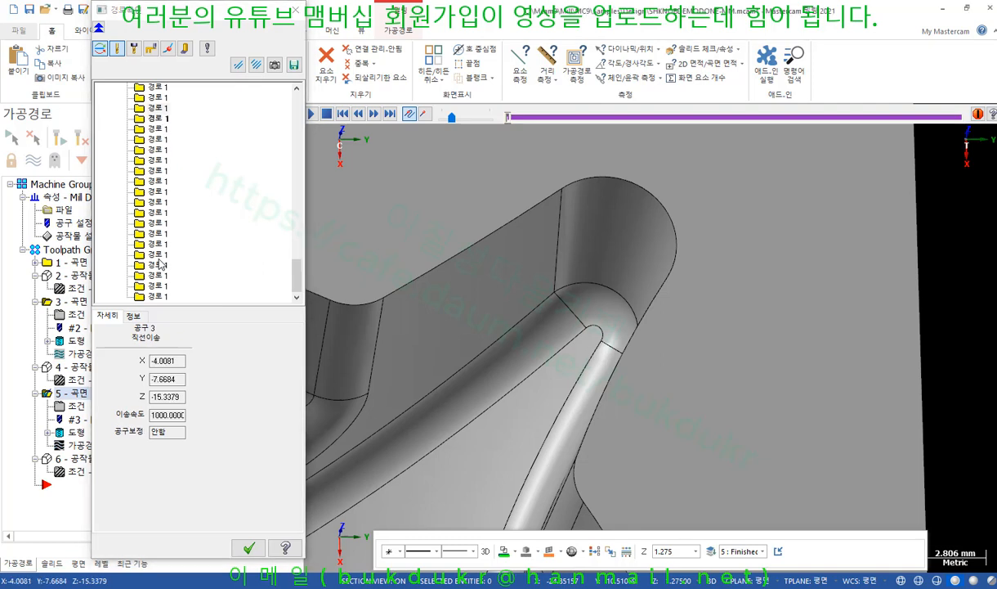
{"action": "key", "text": "Up"}
{"action": "key", "text": "Up"}
{"action": "key", "text": "Up"}
{"action": "key", "text": "Up"}
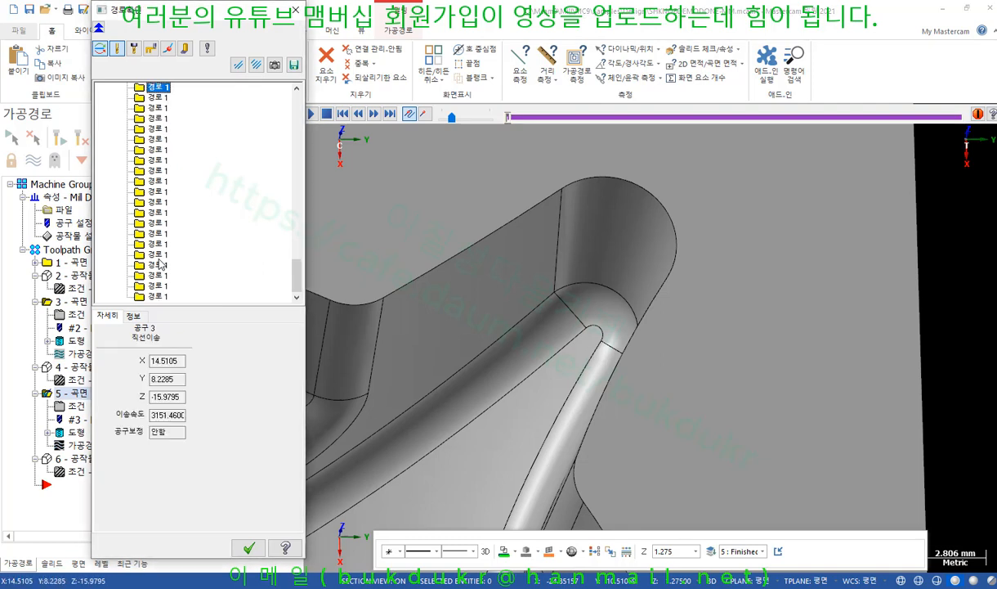
{"action": "key", "text": "Up"}
{"action": "key", "text": "Up"}
View the whole cavity and check how far successively higher passes extend from the central floor toward the arms.
{"action": "scroll", "coordinate": [438, 288], "scroll_direction": "down", "scroll_amount": 6}
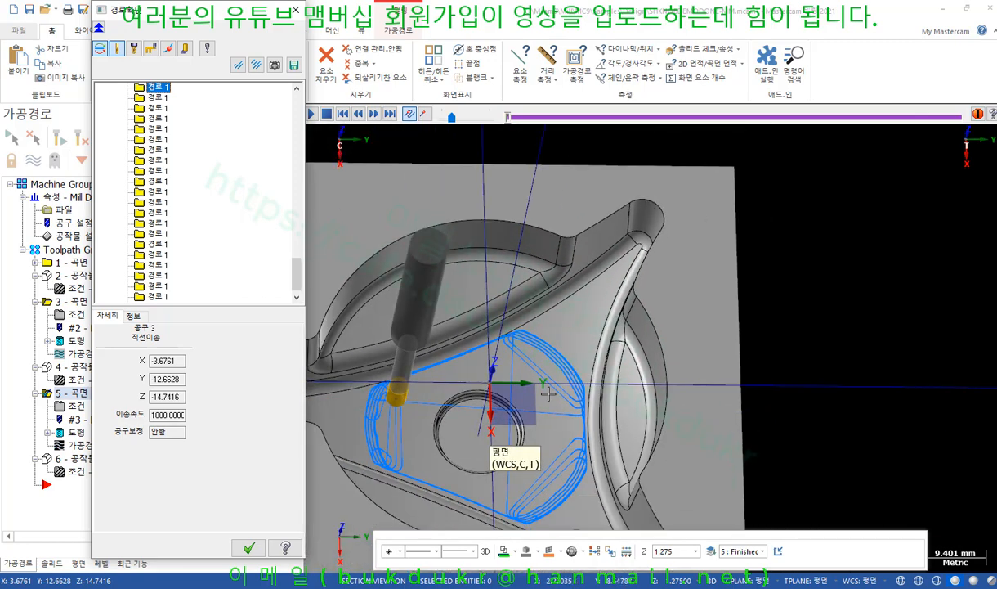
{"action": "scroll", "coordinate": [159, 163], "scroll_direction": "up", "scroll_amount": 5}
{"action": "left_click", "coordinate": [158, 152]}
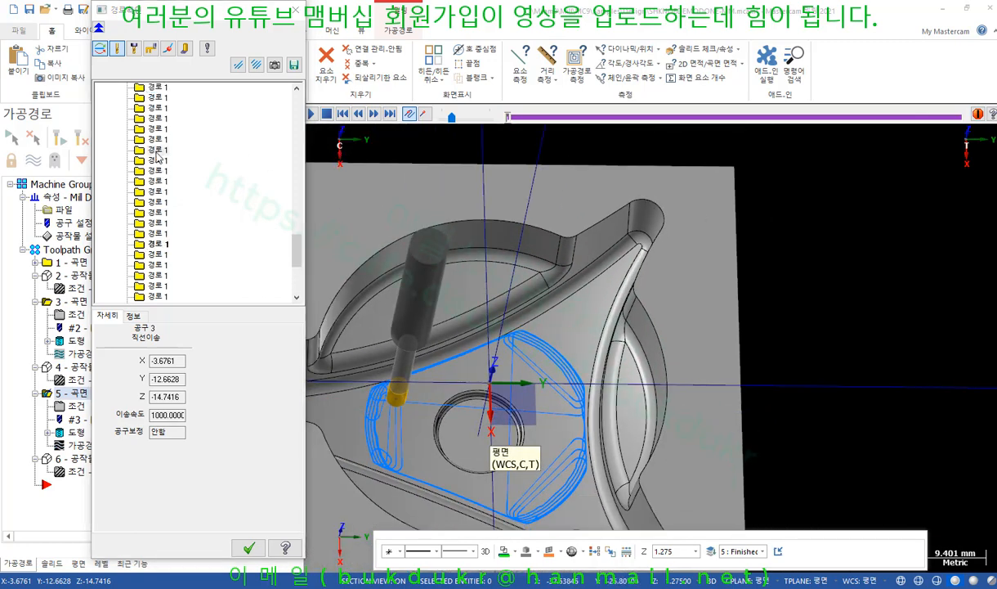
{"action": "left_click", "coordinate": [158, 140]}
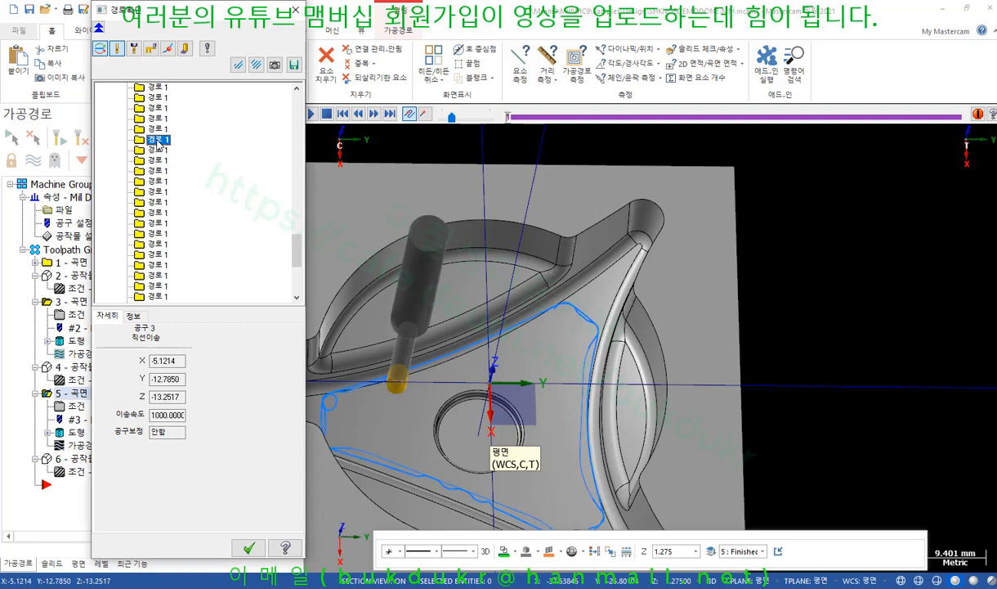
{"action": "scroll", "coordinate": [160, 139], "scroll_direction": "up", "scroll_amount": 4}
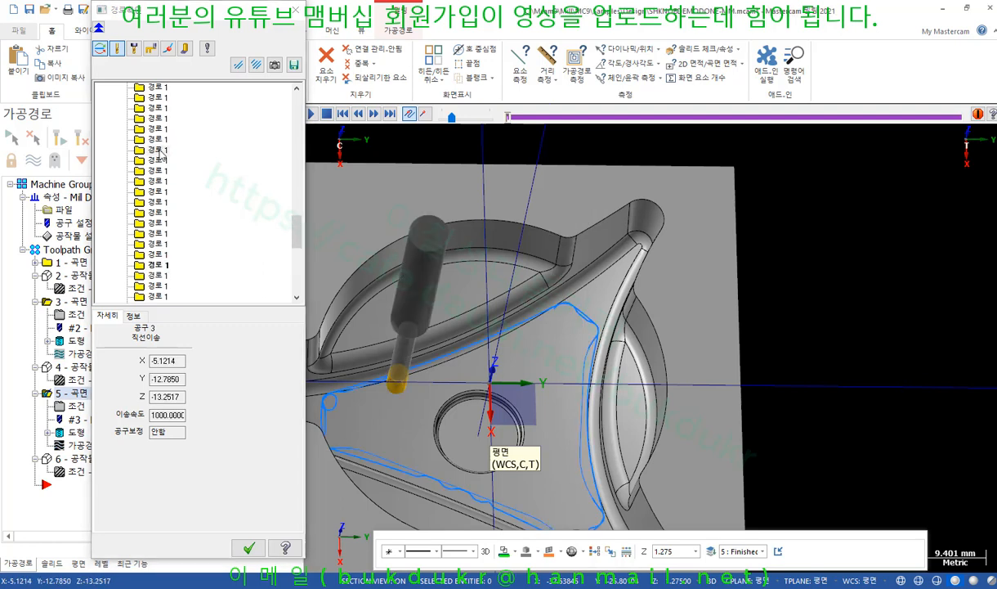
{"action": "left_click", "coordinate": [159, 150]}
{"action": "left_click", "coordinate": [159, 142]}
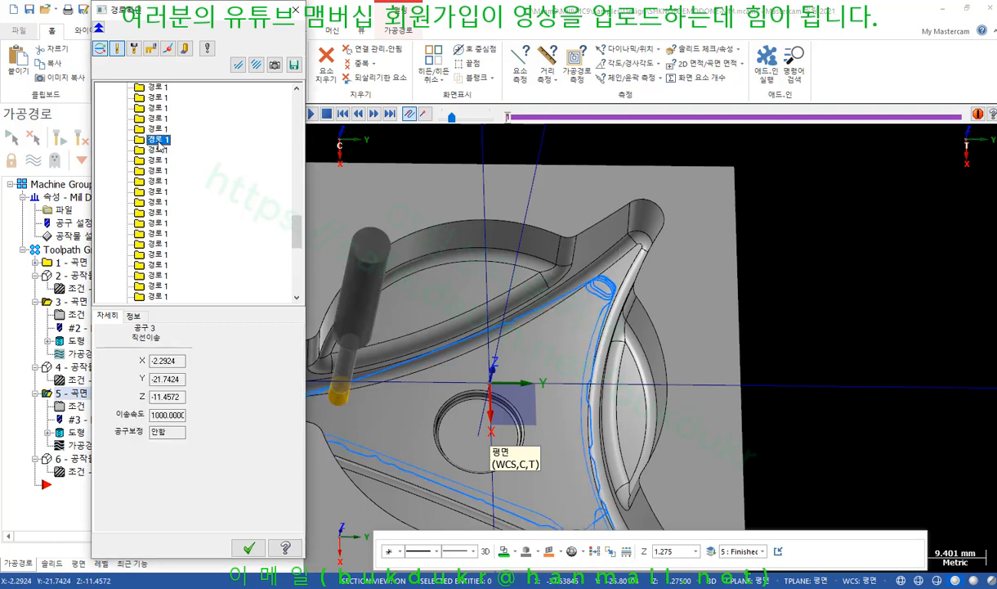
Inspect the arm tip closely and compare the extent of the passes from about Z -11.5 up to Z -10.9.
{"action": "scroll", "coordinate": [603, 306], "scroll_direction": "up", "scroll_amount": 4}
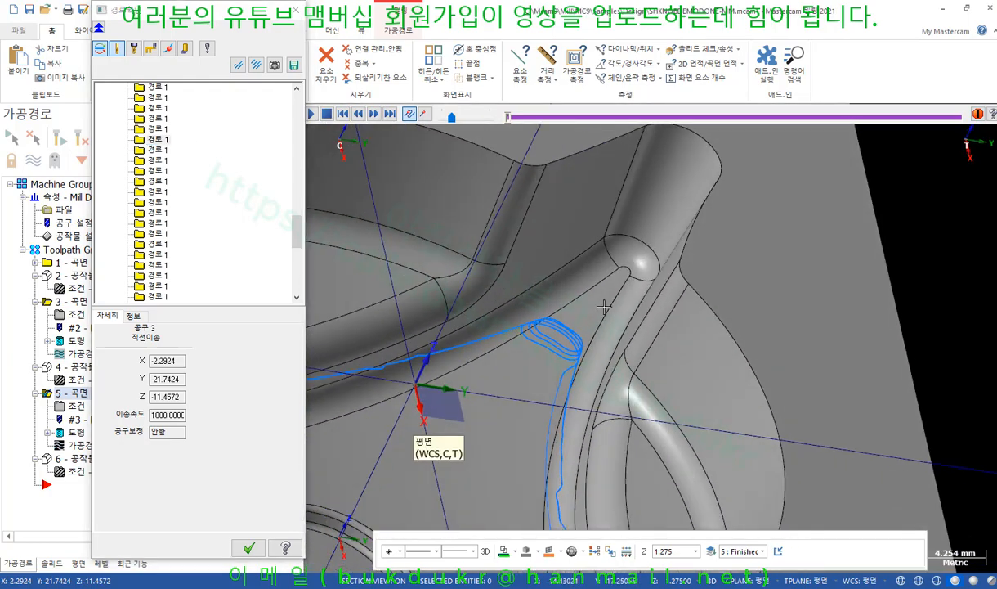
{"action": "middle_click_drag", "start_coordinate": [604, 306], "coordinate": [649, 307]}
{"action": "scroll", "coordinate": [567, 335], "scroll_direction": "up", "scroll_amount": 3}
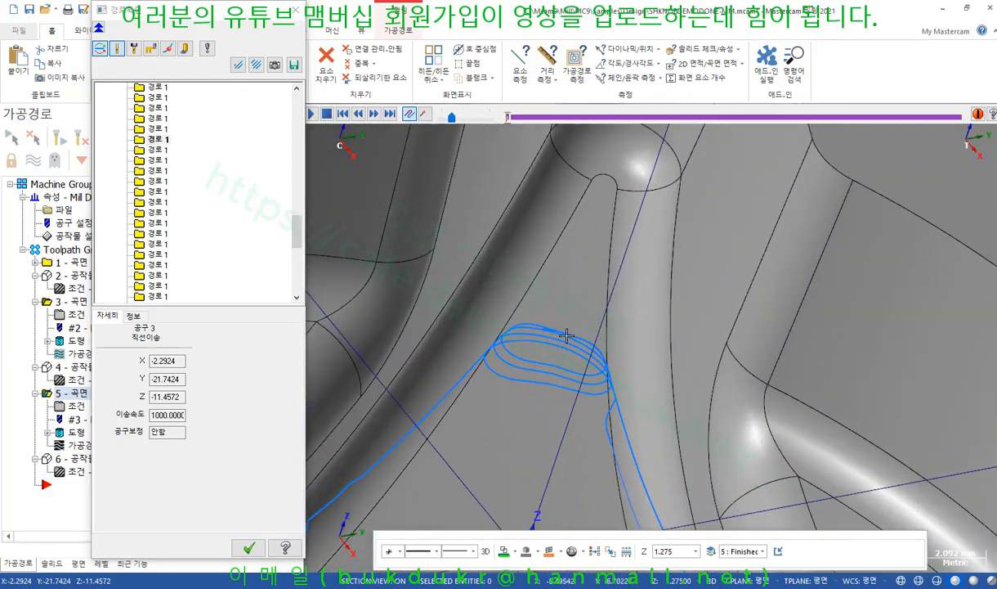
{"action": "scroll", "coordinate": [562, 314], "scroll_direction": "down", "scroll_amount": 1}
{"action": "middle_click_drag", "start_coordinate": [563, 314], "coordinate": [536, 323]}
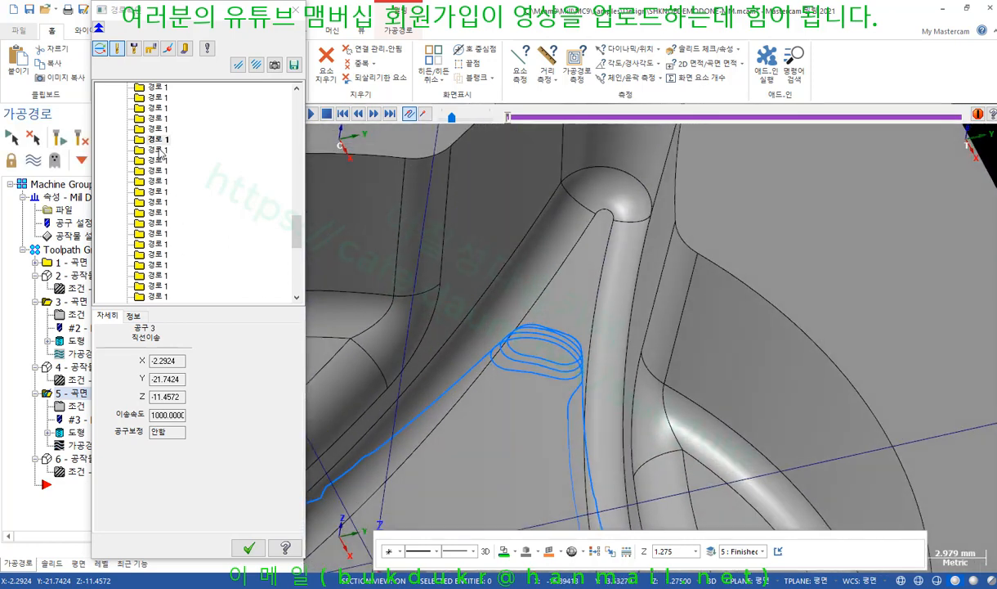
{"action": "left_click", "coordinate": [158, 130]}
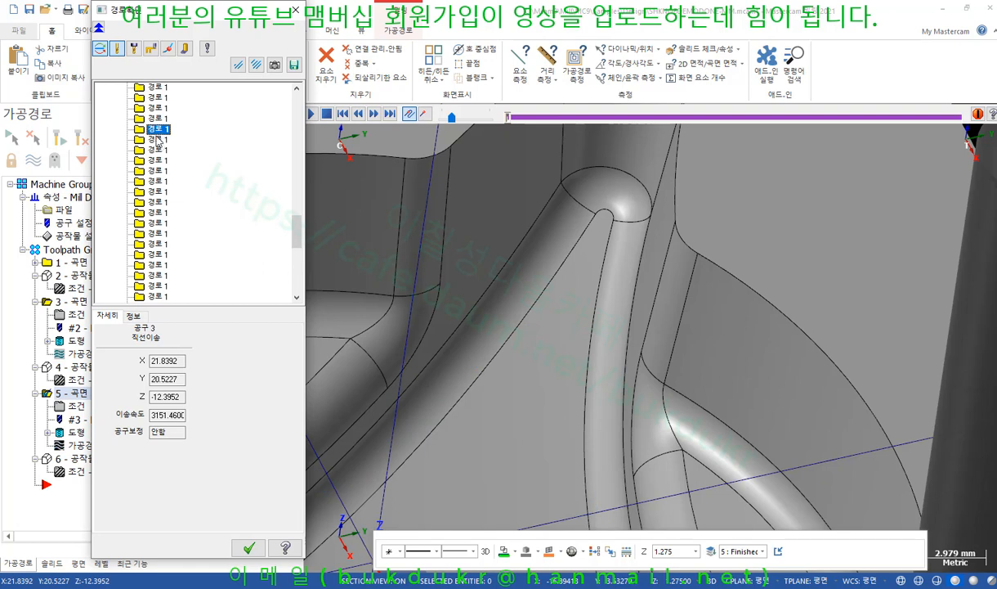
{"action": "left_click", "coordinate": [158, 119]}
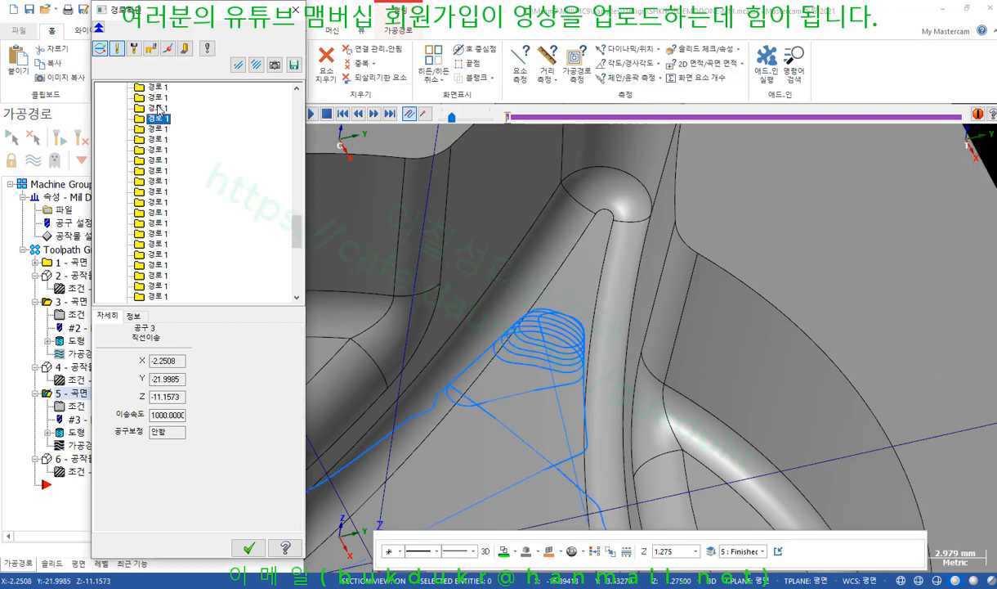
{"action": "left_click", "coordinate": [159, 109]}
{"action": "left_click", "coordinate": [160, 98]}
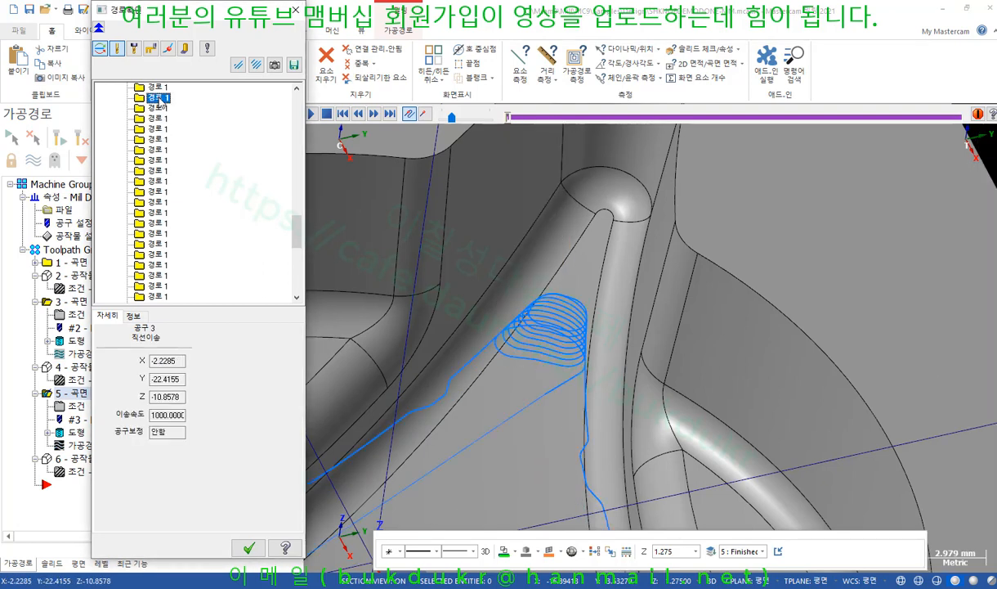
Continue comparing higher passes at the arm tip, from about Z -10.6 up to Z -8.8.
{"action": "left_click", "coordinate": [174, 161]}
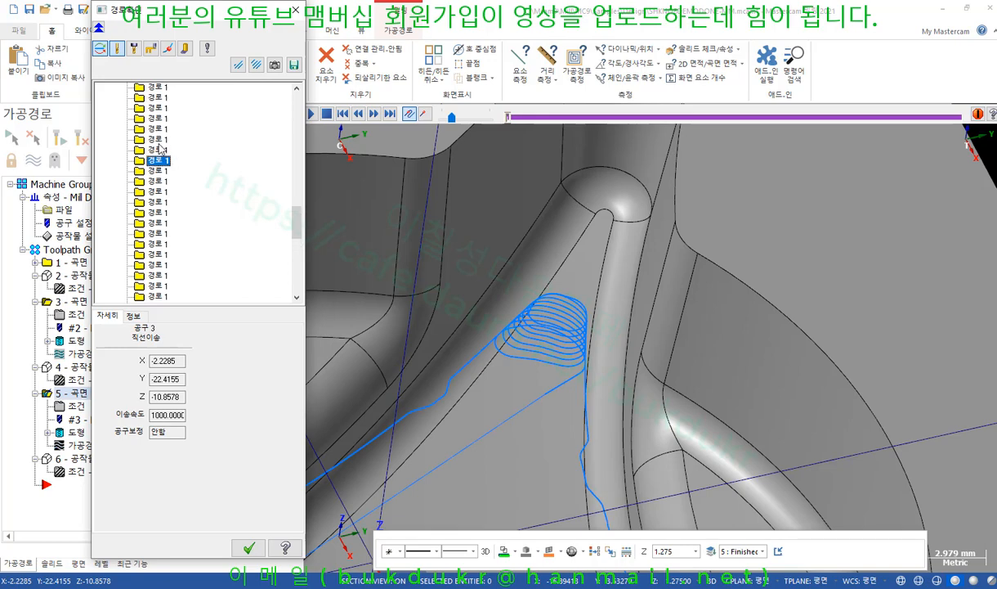
{"action": "left_click", "coordinate": [159, 140]}
{"action": "key", "text": "Down"}
{"action": "key", "text": "Down"}
{"action": "key", "text": "Down"}
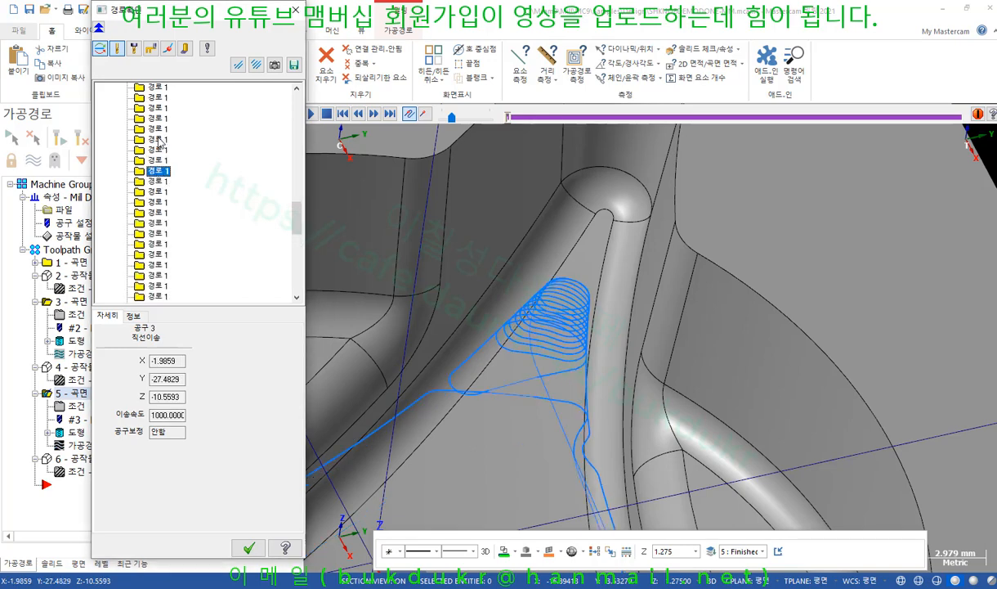
{"action": "left_click", "coordinate": [161, 150]}
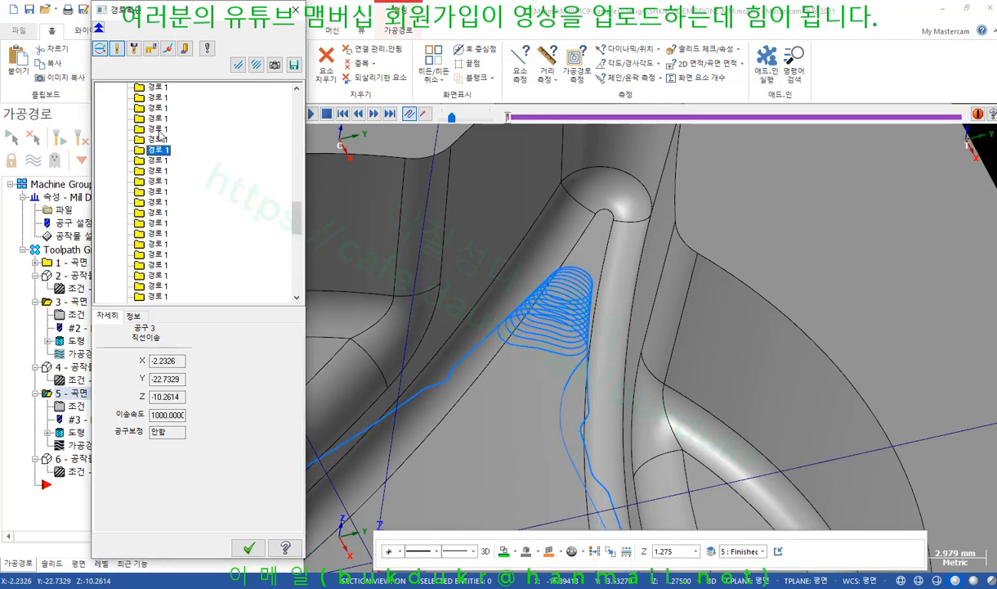
{"action": "left_click", "coordinate": [160, 130]}
{"action": "scroll", "coordinate": [161, 129], "scroll_direction": "up", "scroll_amount": 2}
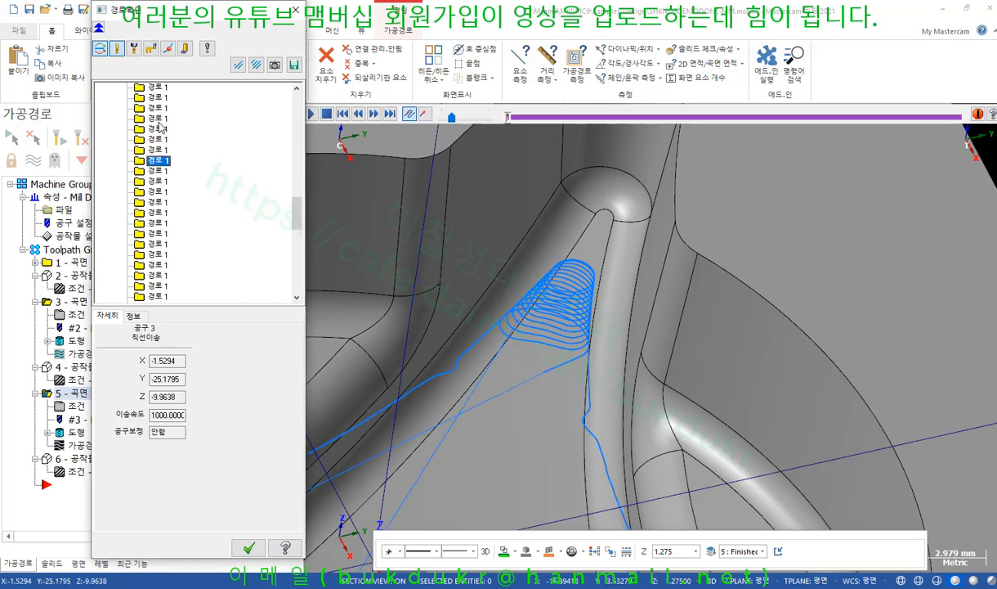
{"action": "left_click", "coordinate": [161, 172]}
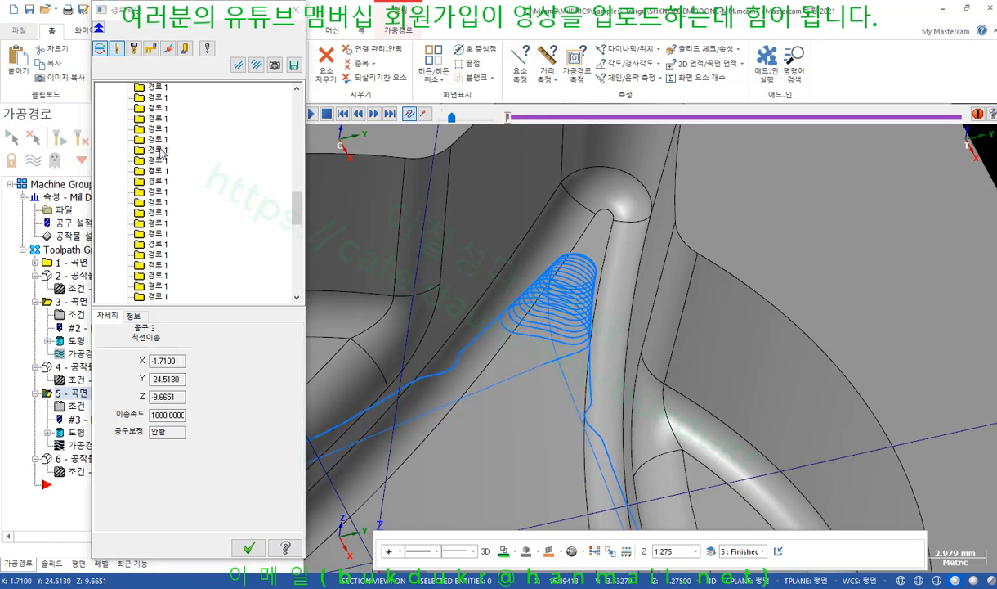
{"action": "left_click", "coordinate": [161, 150]}
{"action": "left_click", "coordinate": [160, 130]}
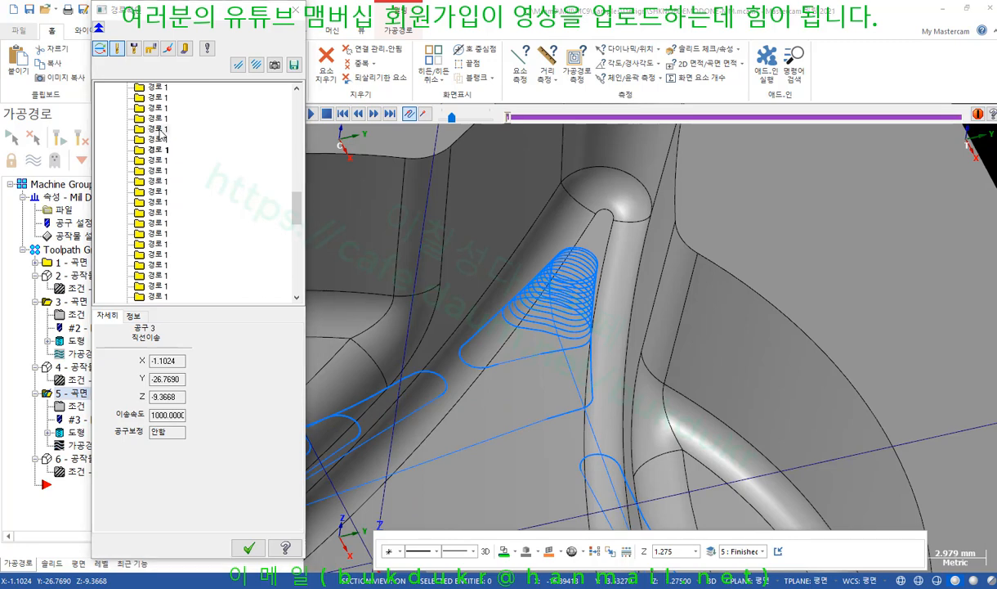
{"action": "left_click", "coordinate": [159, 110]}
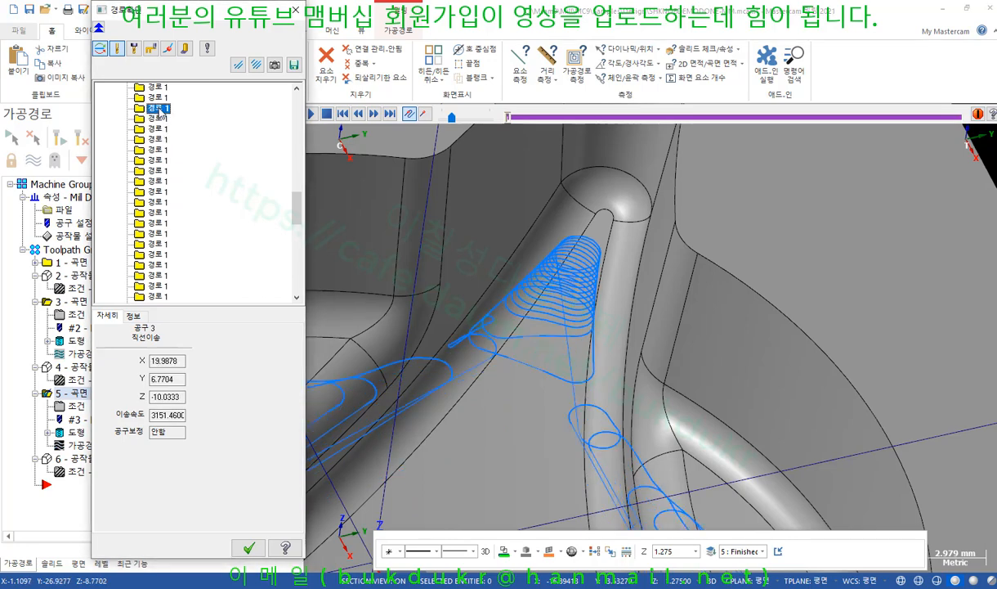
Compare the next higher passes at the arm tip, from about Z -8.2 up to Z -7.9.
{"action": "scroll", "coordinate": [169, 132], "scroll_direction": "up", "scroll_amount": 2}
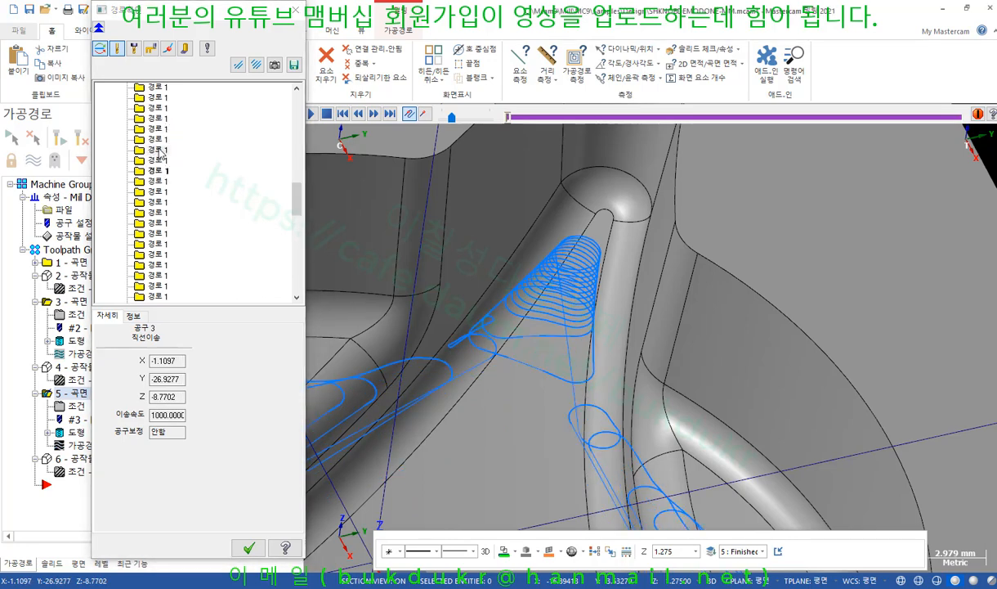
{"action": "left_click", "coordinate": [160, 151]}
{"action": "left_click", "coordinate": [160, 130]}
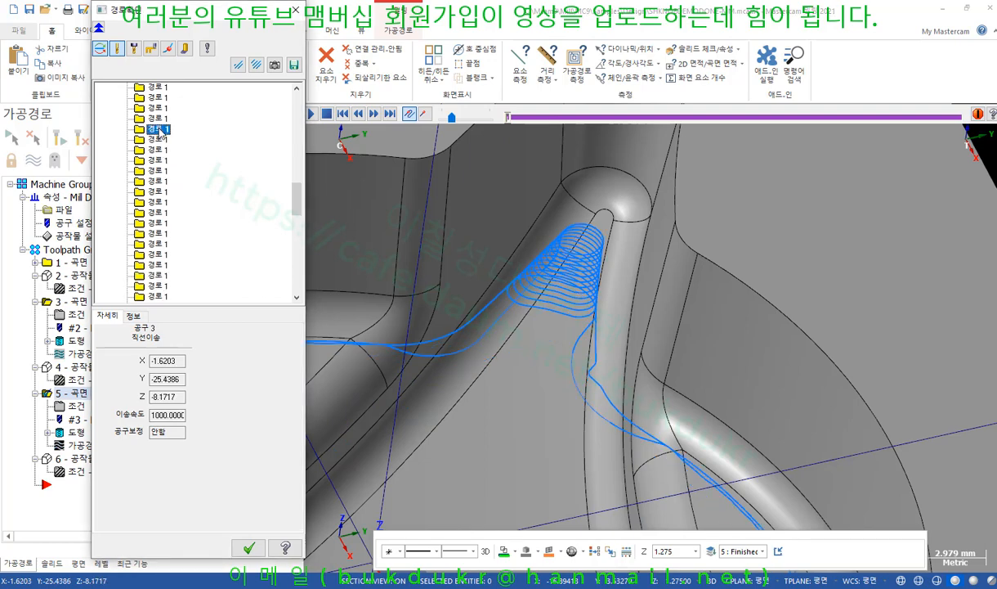
{"action": "key", "text": "Down"}
{"action": "key", "text": "Down"}
{"action": "key", "text": "Down"}
{"action": "key", "text": "Down"}
{"action": "key", "text": "Down"}
{"action": "key", "text": "Down"}
{"action": "key", "text": "Down"}
{"action": "key", "text": "Down"}
{"action": "key", "text": "Down"}
{"action": "key", "text": "Down"}
{"action": "key", "text": "Down"}
{"action": "key", "text": "Down"}
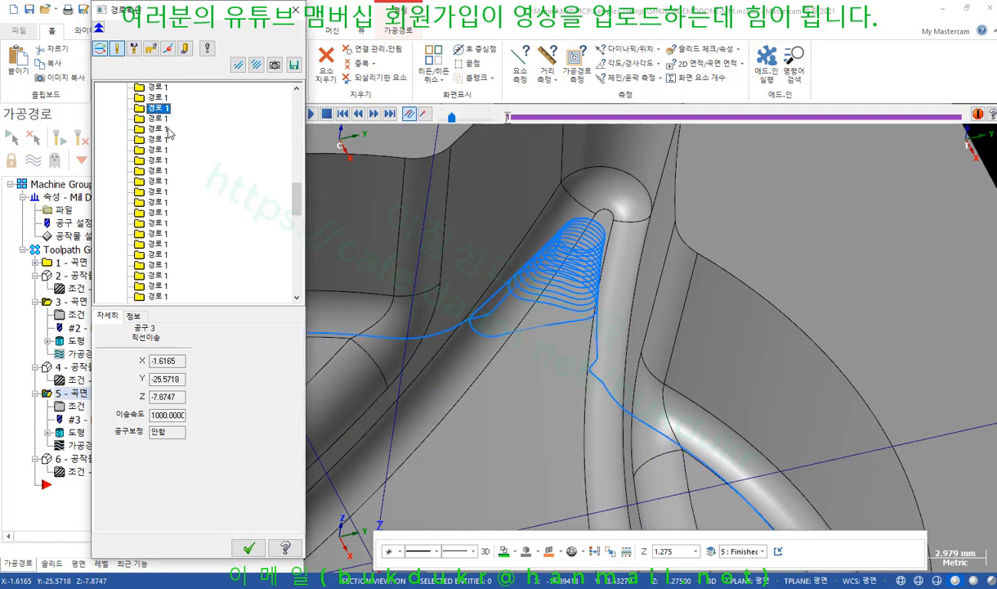
Compare how far the passes from about Z -7.3 up to Z -6.1 reach into the arm tip.
{"action": "left_click", "coordinate": [158, 213]}
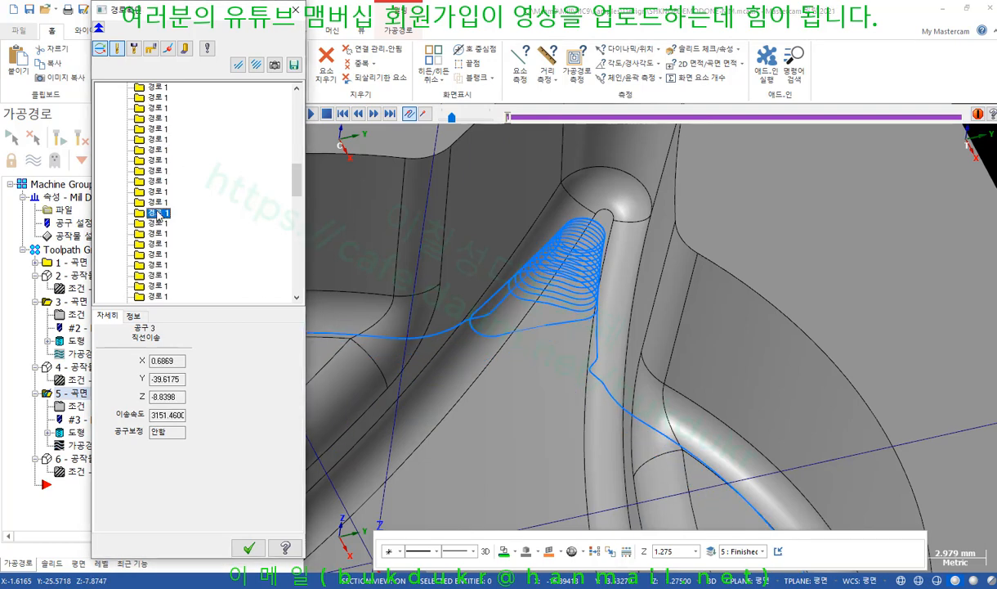
{"action": "left_click", "coordinate": [159, 193]}
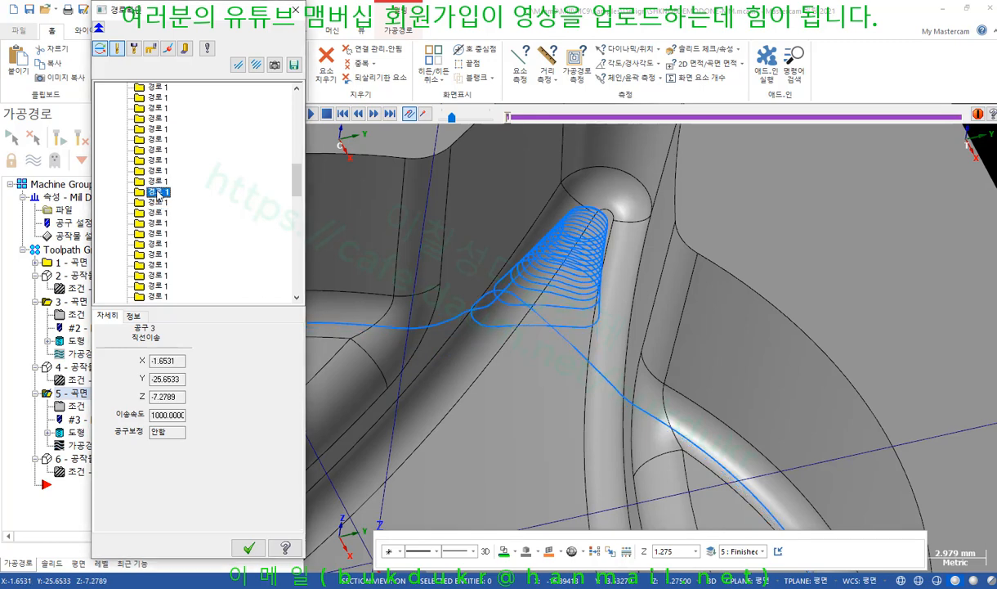
{"action": "left_click", "coordinate": [159, 171]}
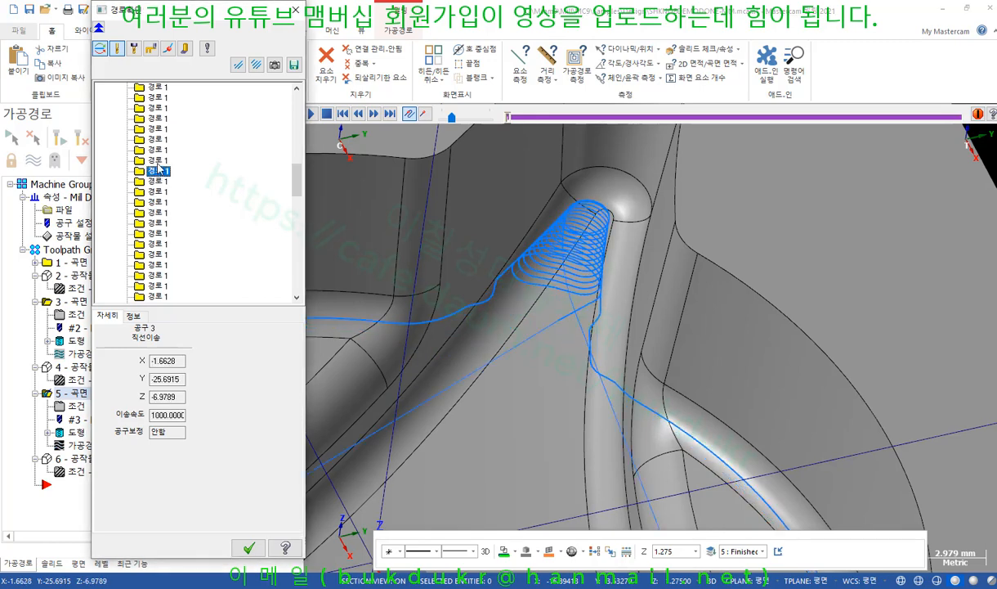
{"action": "left_click", "coordinate": [158, 151]}
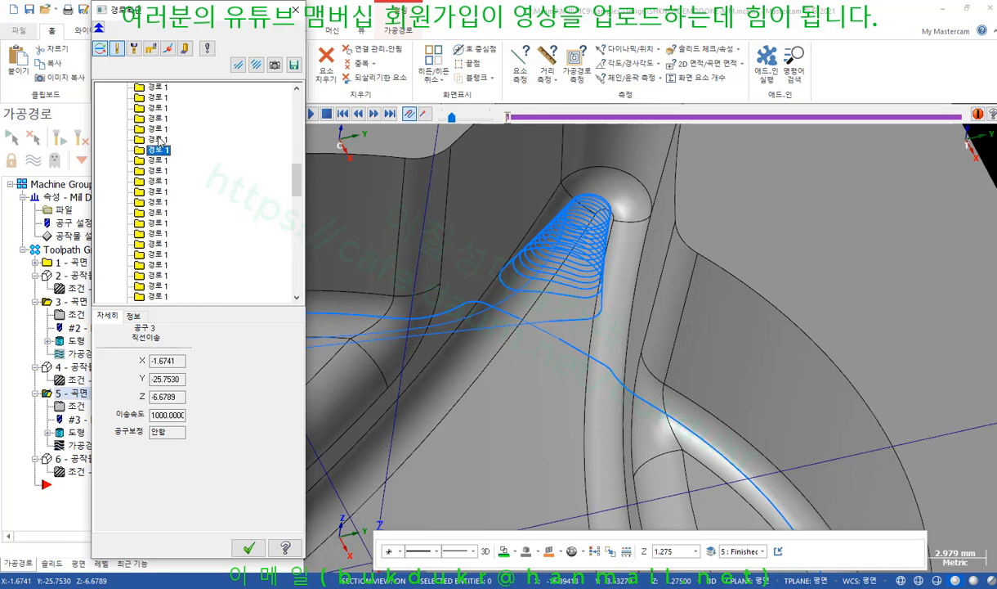
{"action": "left_click", "coordinate": [160, 131]}
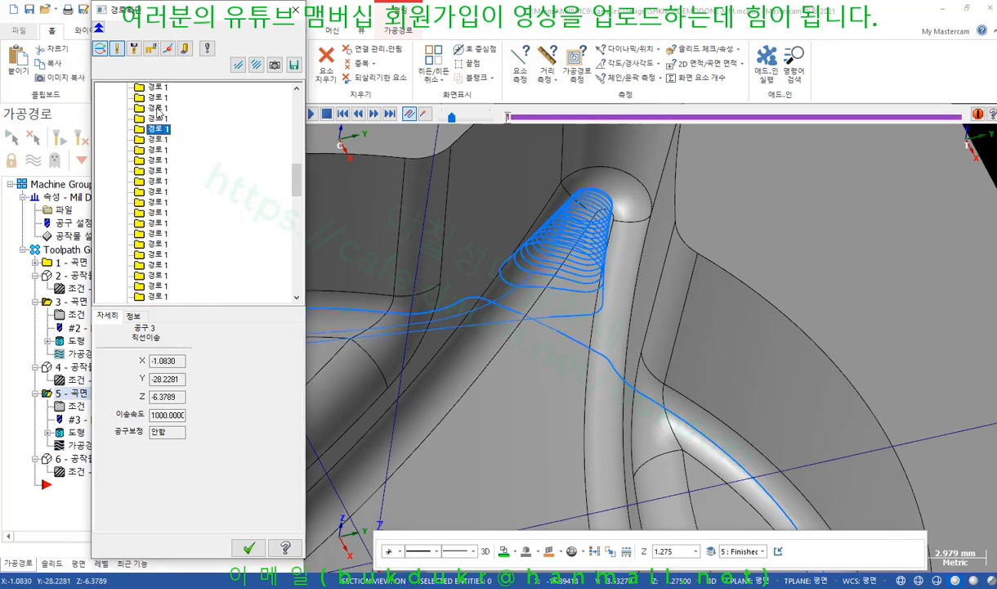
{"action": "left_click", "coordinate": [157, 119]}
{"action": "left_click", "coordinate": [158, 108]}
Inspect the arm tip closely and compare the passes from about Z -5.8 up to Z -4.6.
{"action": "scroll", "coordinate": [463, 476], "scroll_direction": "down", "scroll_amount": 1}
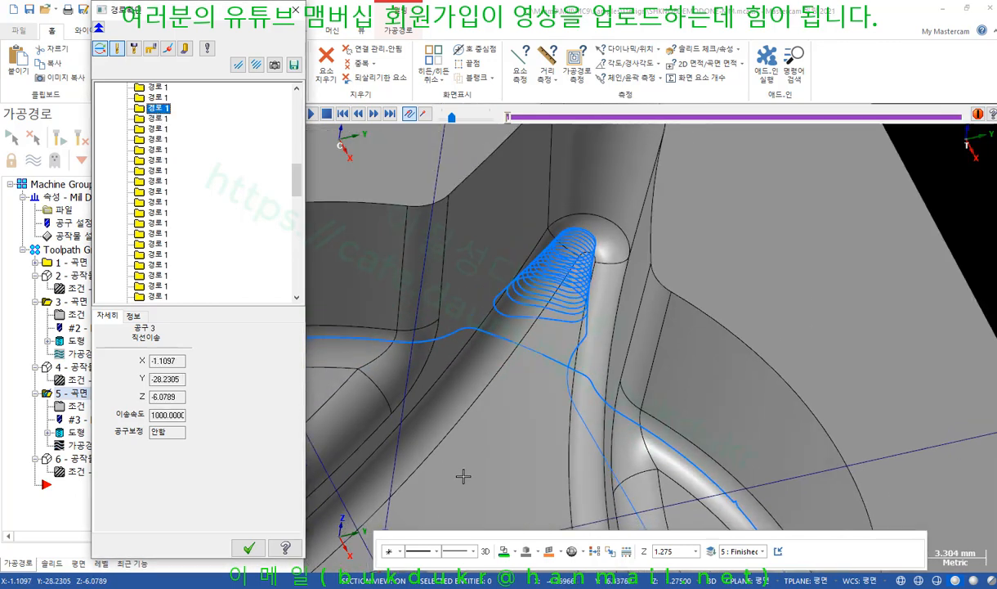
{"action": "scroll", "coordinate": [463, 476], "scroll_direction": "up", "scroll_amount": 2}
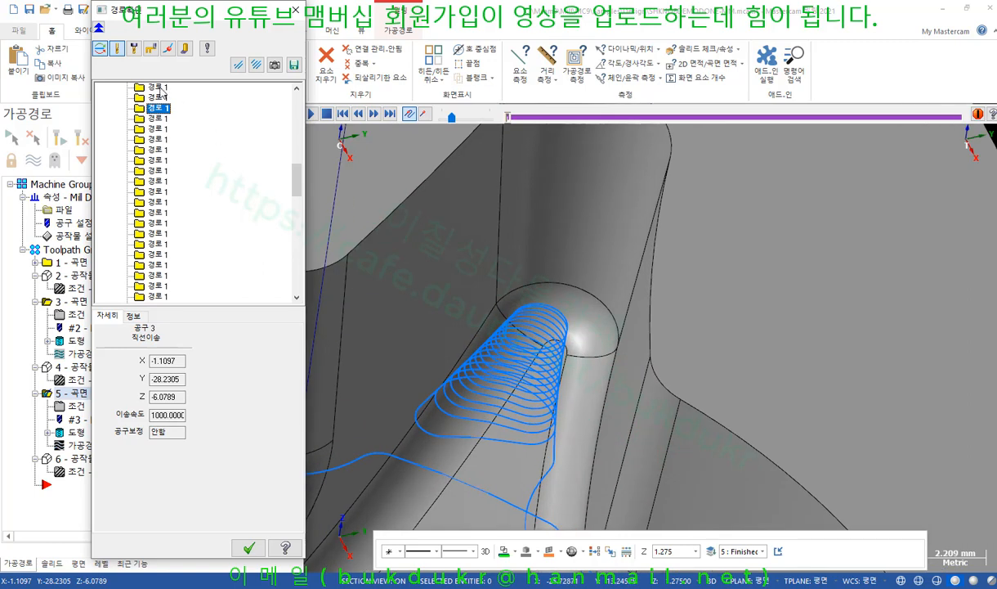
{"action": "left_click", "coordinate": [158, 98]}
{"action": "left_click", "coordinate": [158, 87]}
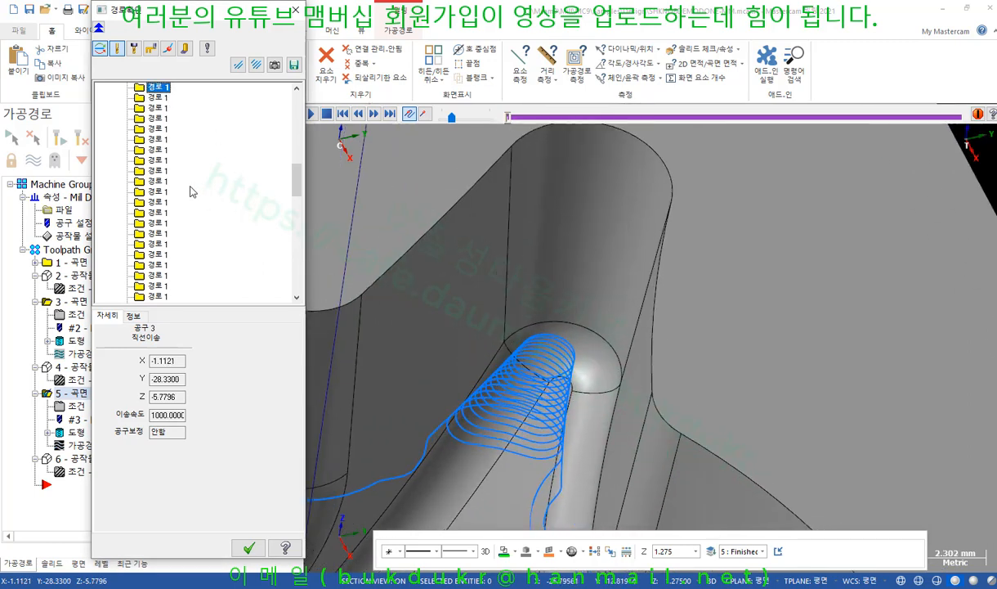
{"action": "left_click", "coordinate": [159, 150]}
{"action": "left_click", "coordinate": [159, 129]}
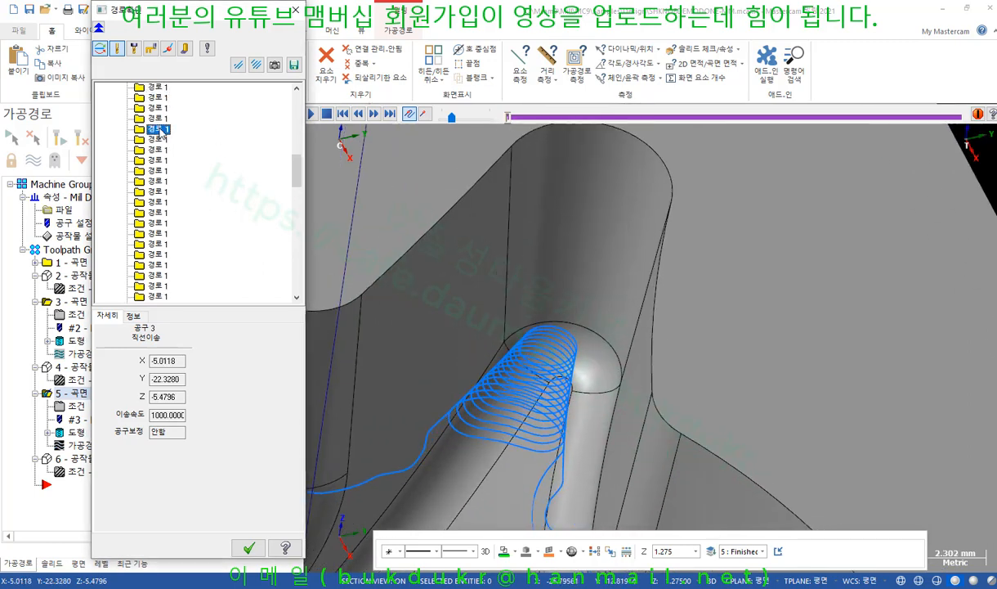
{"action": "key", "text": "Down"}
{"action": "key", "text": "Down"}
{"action": "key", "text": "Down"}
{"action": "left_click", "coordinate": [160, 140]}
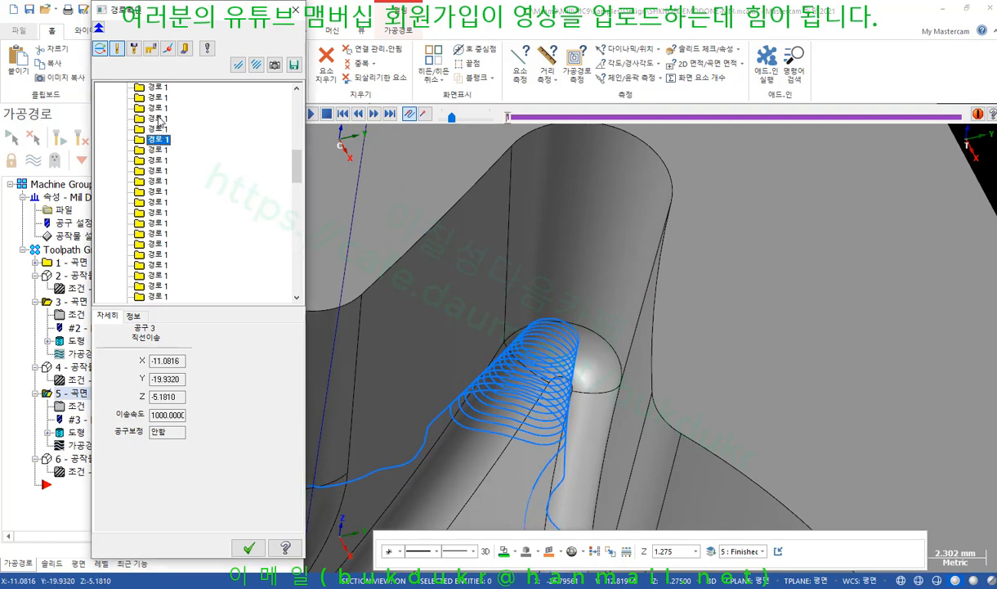
{"action": "left_click", "coordinate": [160, 118]}
{"action": "left_click", "coordinate": [158, 97]}
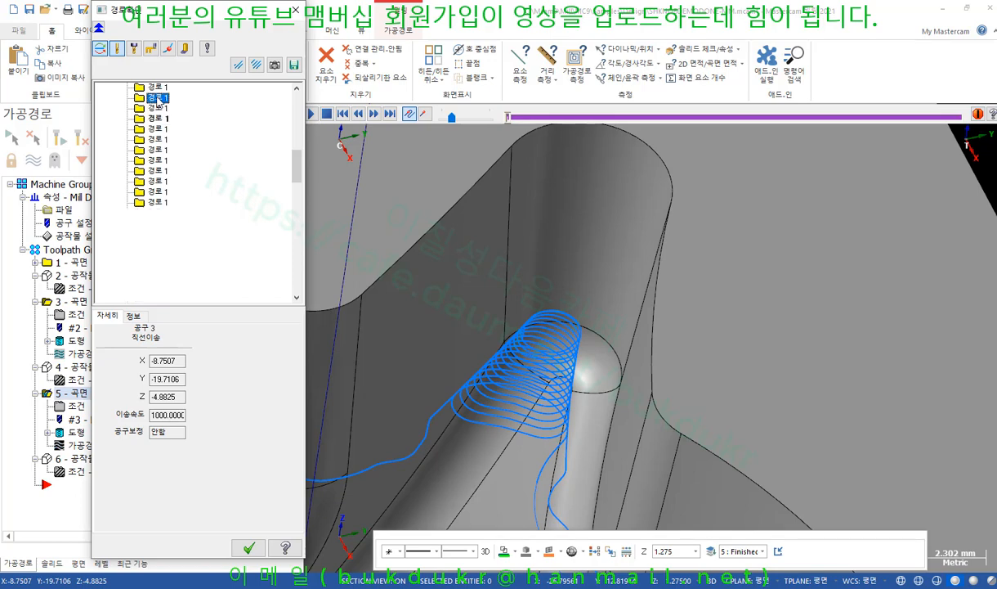
View the arm with its end wall and compare the passes from about Z -4.3 up to Z -3.1.
{"action": "scroll", "coordinate": [560, 368], "scroll_direction": "down", "scroll_amount": 2}
{"action": "middle_click_drag", "start_coordinate": [560, 368], "coordinate": [550, 407]}
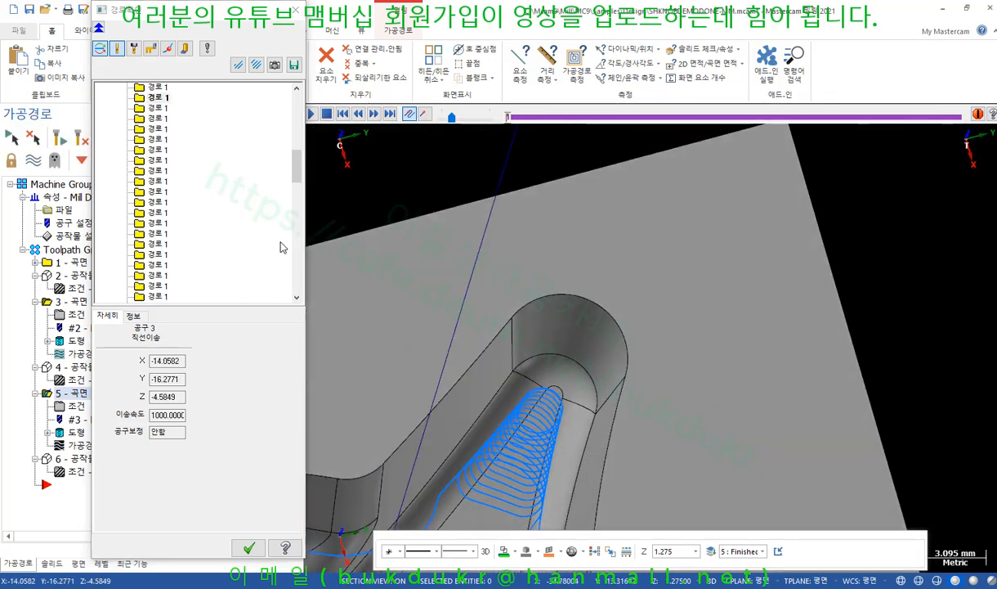
{"action": "scroll", "coordinate": [210, 208], "scroll_direction": "up", "scroll_amount": 3}
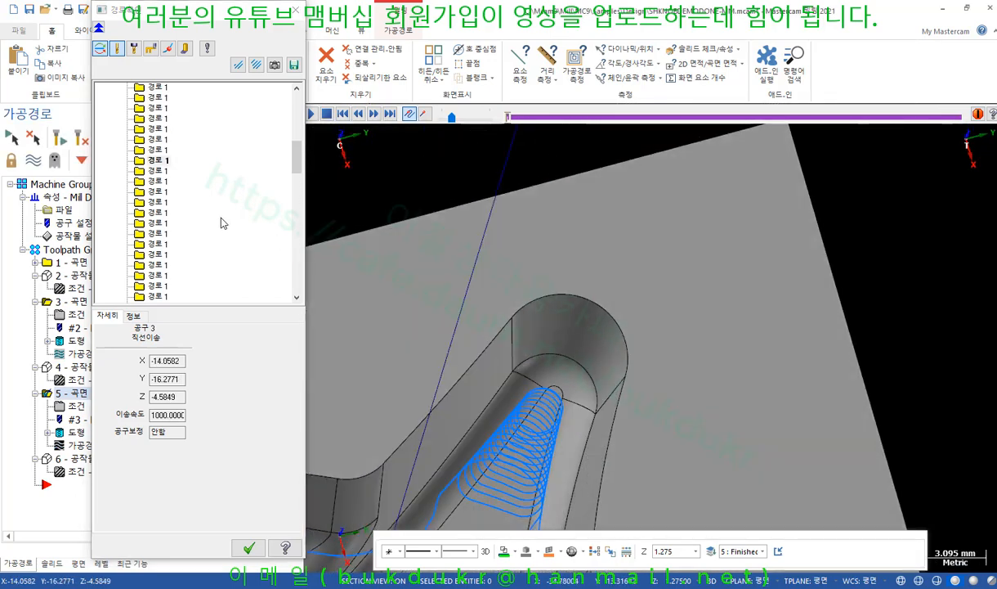
{"action": "left_click", "coordinate": [159, 172]}
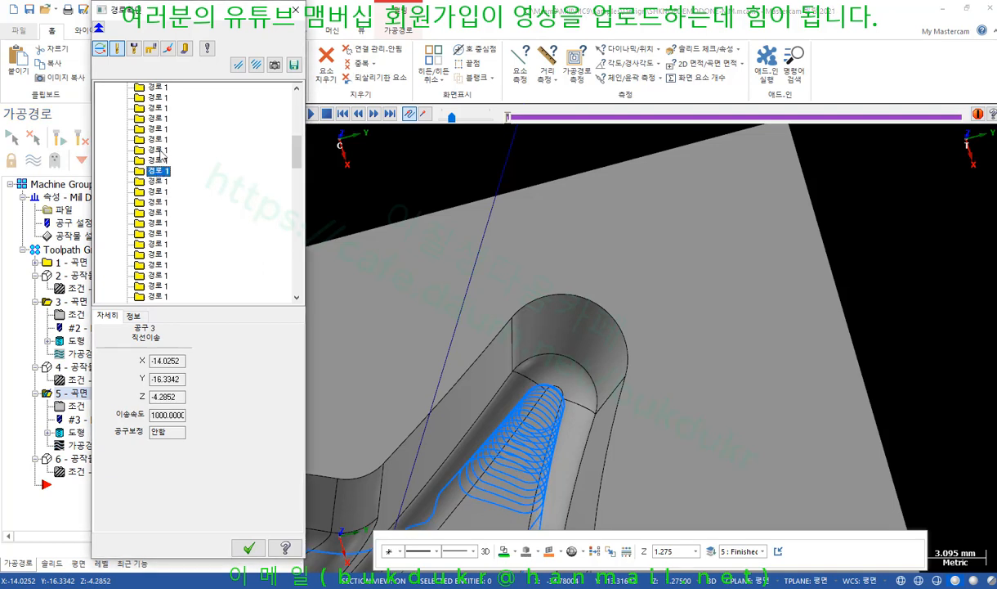
{"action": "left_click", "coordinate": [158, 151]}
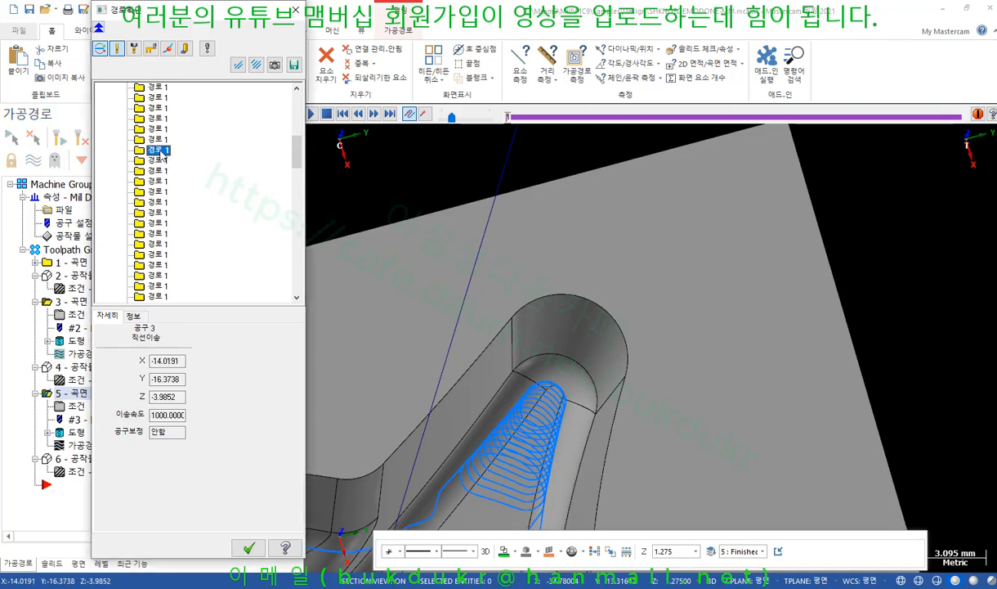
{"action": "left_click", "coordinate": [160, 172]}
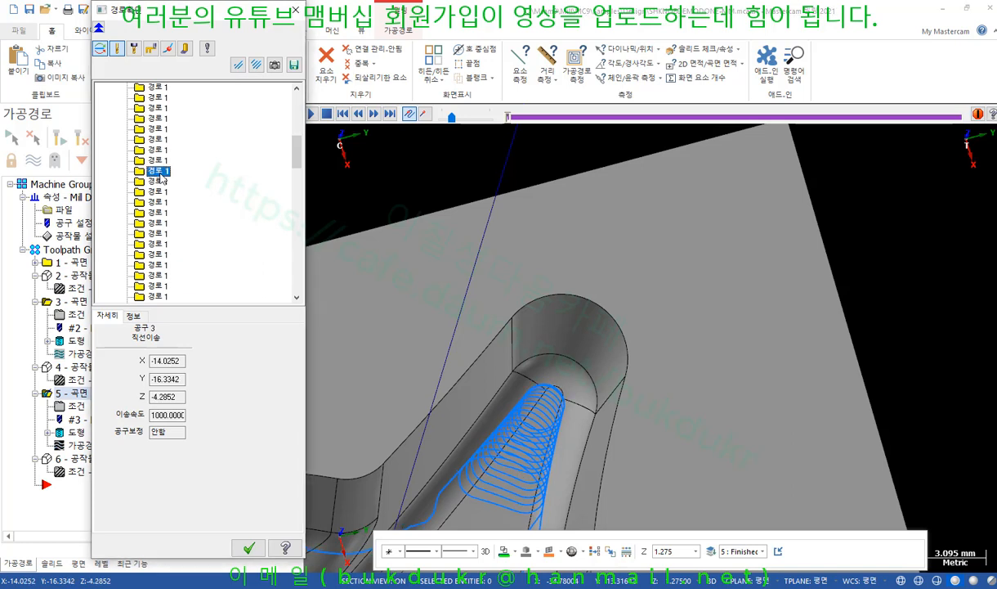
{"action": "left_click", "coordinate": [158, 130]}
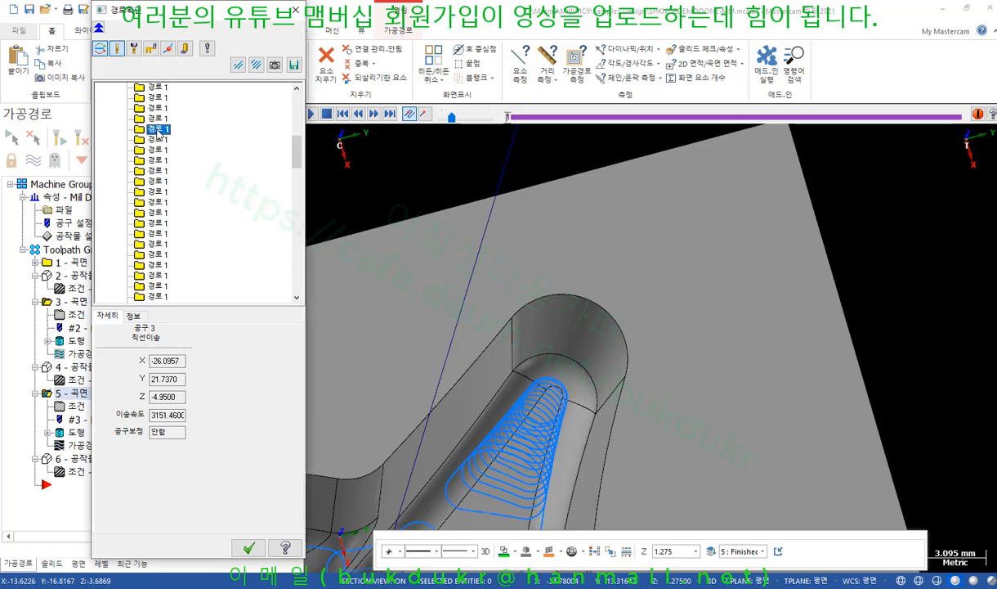
{"action": "left_click", "coordinate": [158, 108]}
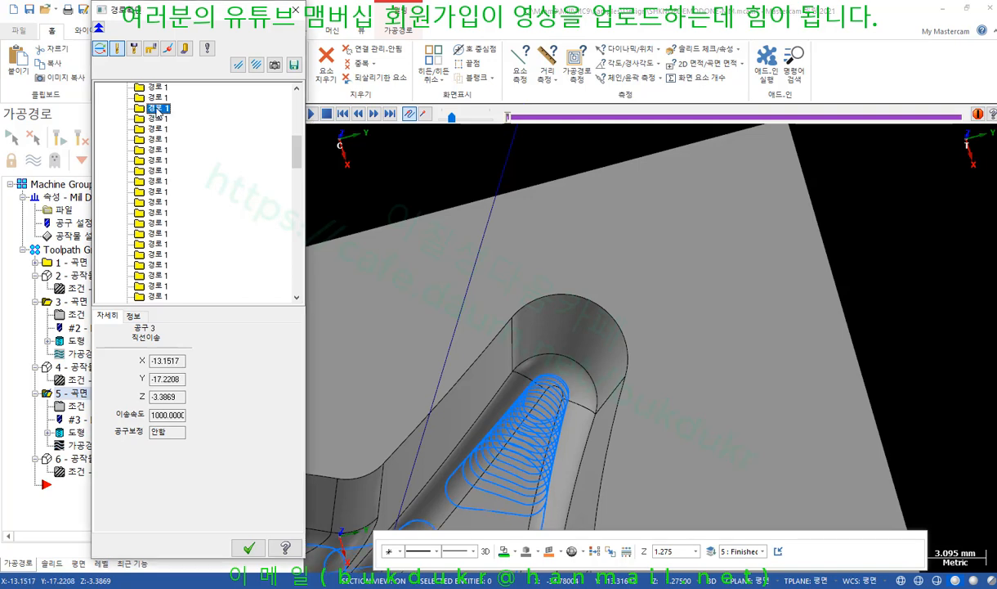
{"action": "left_click", "coordinate": [158, 90]}
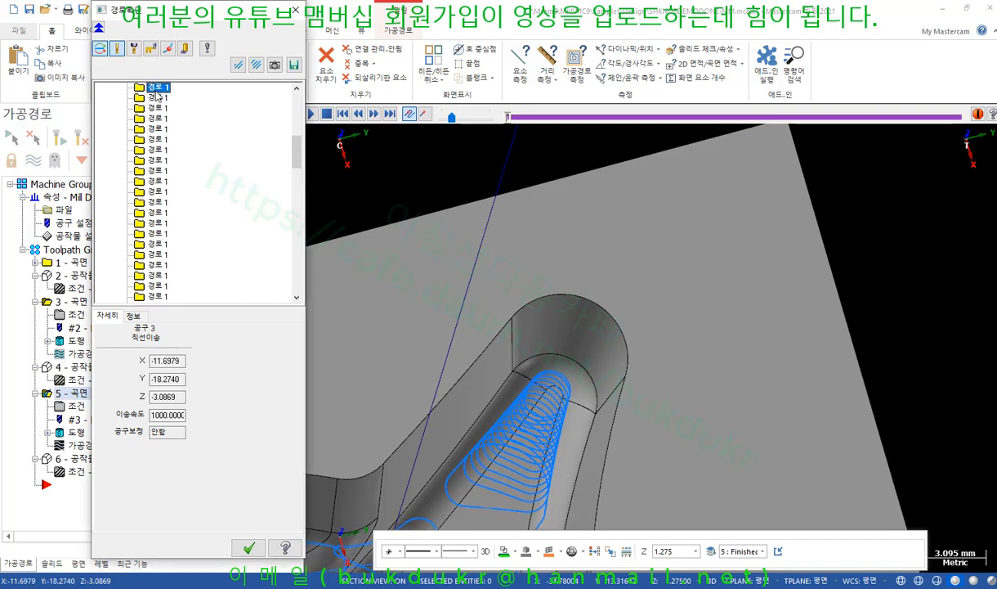
Display the tool at a point on the arm-tip passes and examine its fit against the rounded end wall.
{"action": "scroll", "coordinate": [593, 352], "scroll_direction": "up", "scroll_amount": 5}
{"action": "middle_click_drag", "start_coordinate": [564, 386], "coordinate": [577, 352]}
{"action": "left_click", "coordinate": [540, 357]}
{"action": "scroll", "coordinate": [540, 356], "scroll_direction": "up", "scroll_amount": 2}
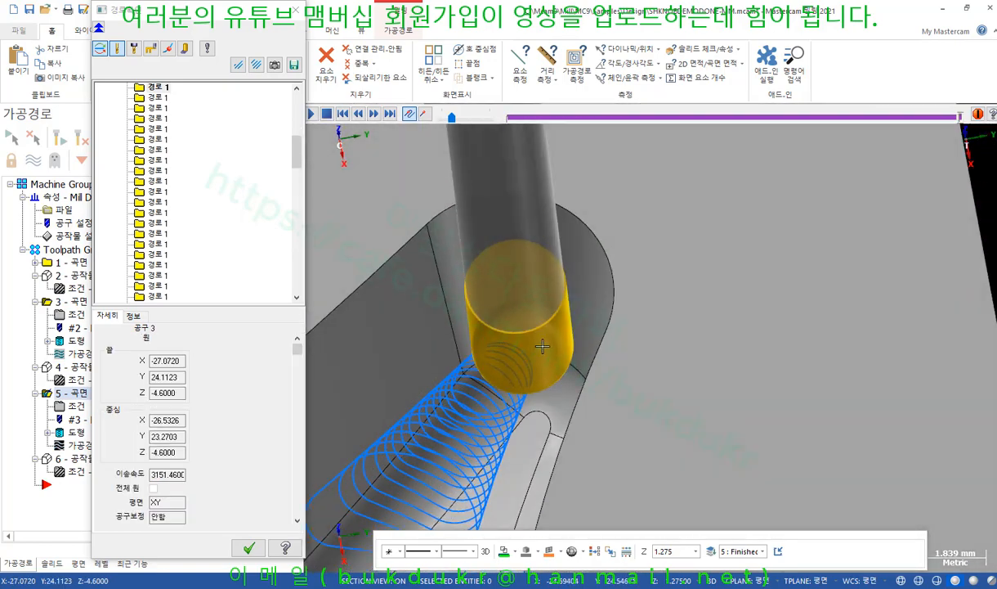
Check the extent of the passes at about Z -2.5 and Z -2.2 in the arm tip.
{"action": "scroll", "coordinate": [195, 188], "scroll_direction": "up", "scroll_amount": 4}
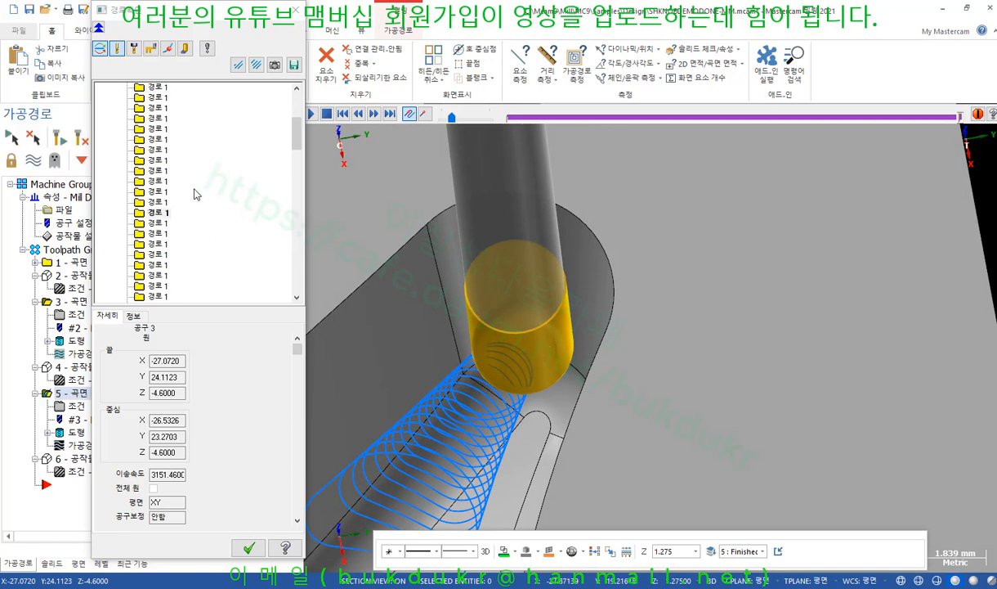
{"action": "left_click", "coordinate": [157, 171]}
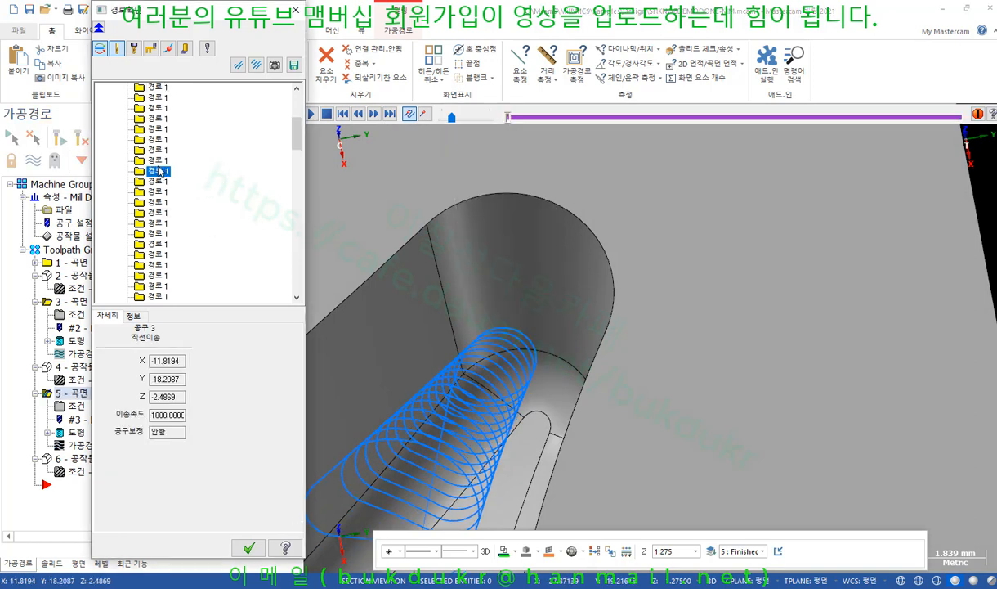
{"action": "left_click", "coordinate": [158, 152]}
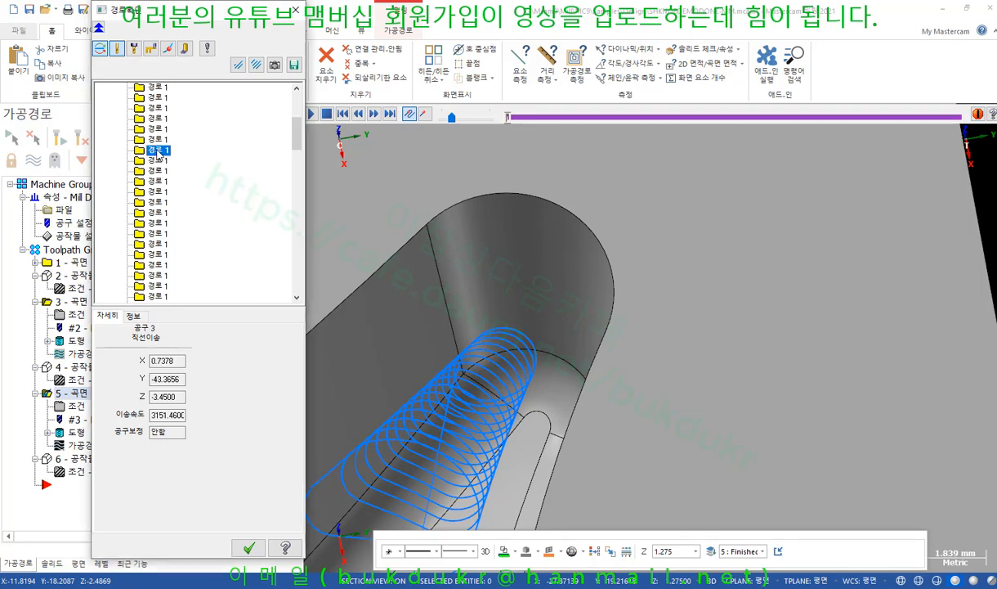
Examine the pass at about Z -2.2 from several angles at the arm tip and across the whole cavity.
{"action": "scroll", "coordinate": [489, 324], "scroll_direction": "down", "scroll_amount": 3}
{"action": "middle_click_drag", "start_coordinate": [487, 325], "coordinate": [506, 346]}
{"action": "scroll", "coordinate": [506, 347], "scroll_direction": "up", "scroll_amount": 1}
{"action": "scroll", "coordinate": [508, 351], "scroll_direction": "up", "scroll_amount": 2}
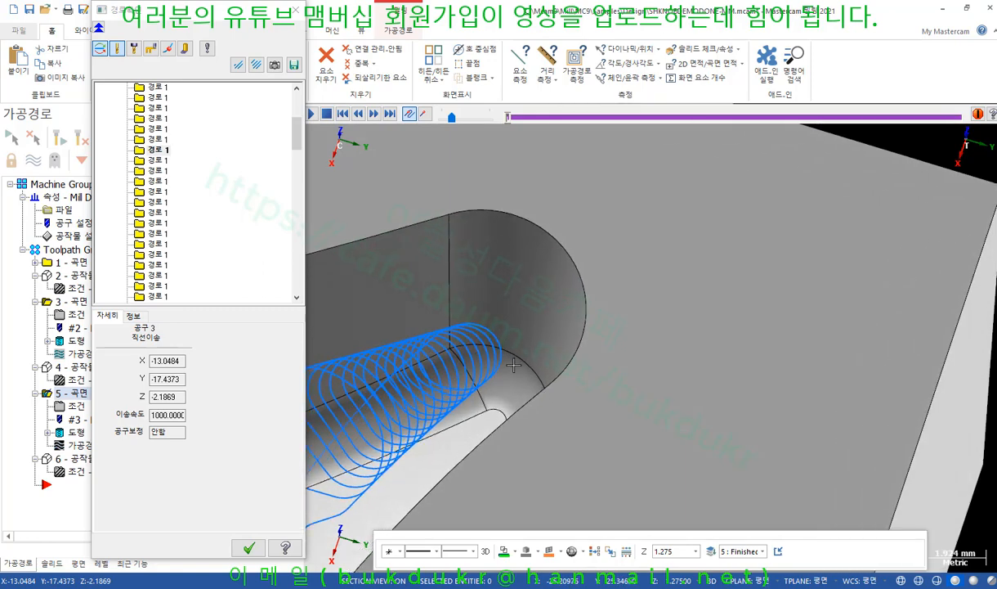
{"action": "scroll", "coordinate": [520, 364], "scroll_direction": "down", "scroll_amount": 3}
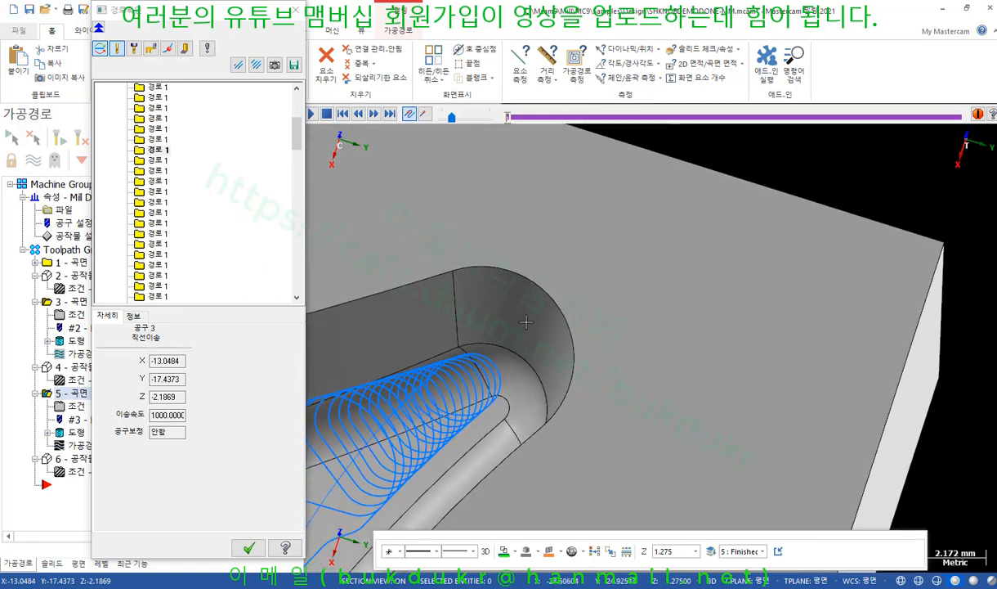
{"action": "middle_click_drag", "start_coordinate": [549, 342], "coordinate": [562, 331]}
{"action": "scroll", "coordinate": [561, 331], "scroll_direction": "down", "scroll_amount": 20}
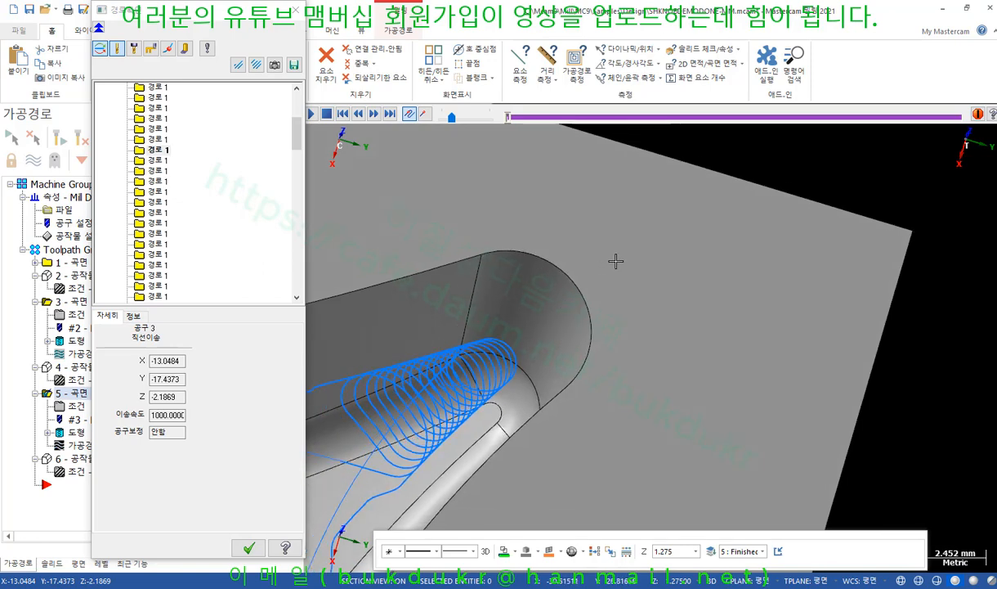
{"action": "scroll", "coordinate": [630, 323], "scroll_direction": "down", "scroll_amount": 3}
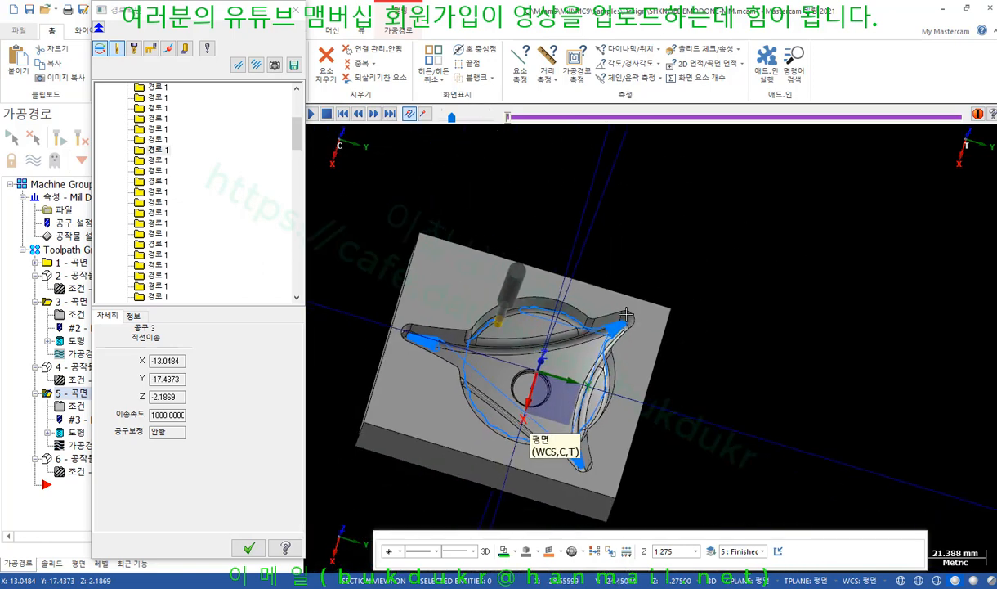
{"action": "mouse_move", "coordinate": [598, 302]}
{"action": "middle_mouse_down"}
{"action": "mouse_move", "coordinate": [577, 263]}
{"action": "mouse_move", "coordinate": [616, 274]}
{"action": "mouse_move", "coordinate": [608, 299]}
{"action": "middle_mouse_up"}
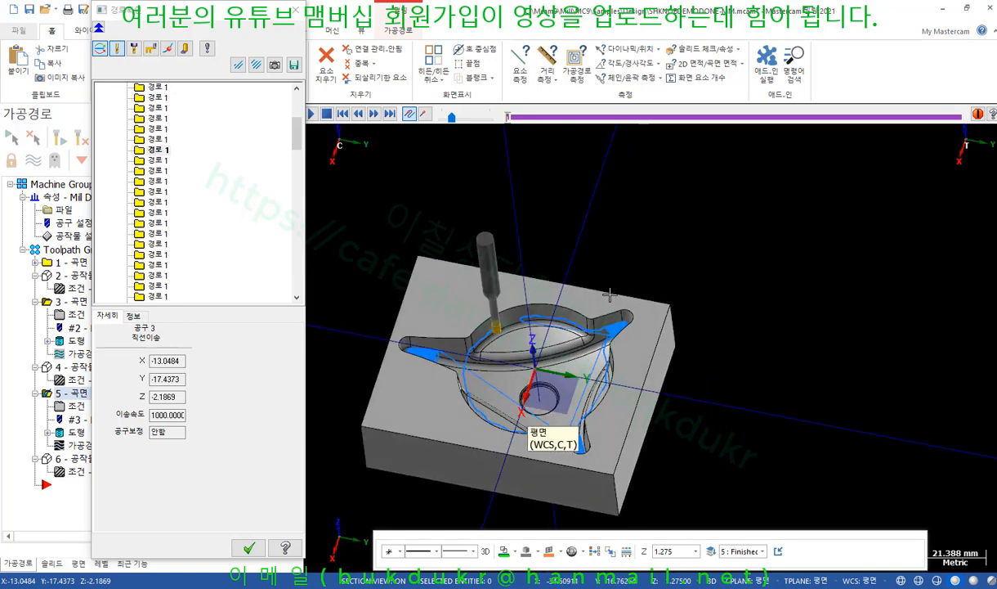
Return the part to the isometric view and close the toolpath check.
{"action": "right_click", "coordinate": [646, 196]}
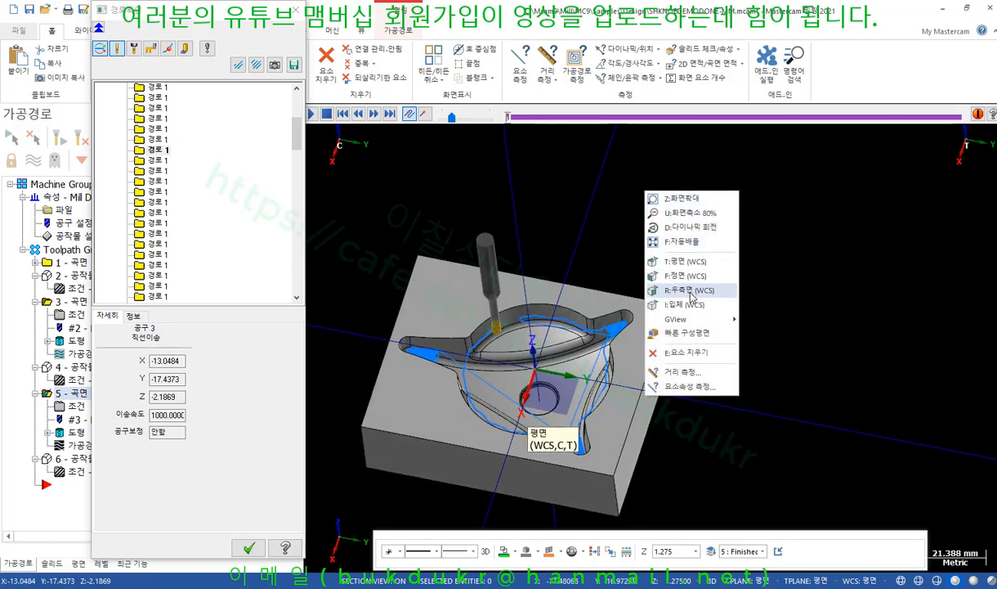
{"action": "left_click", "coordinate": [687, 306]}
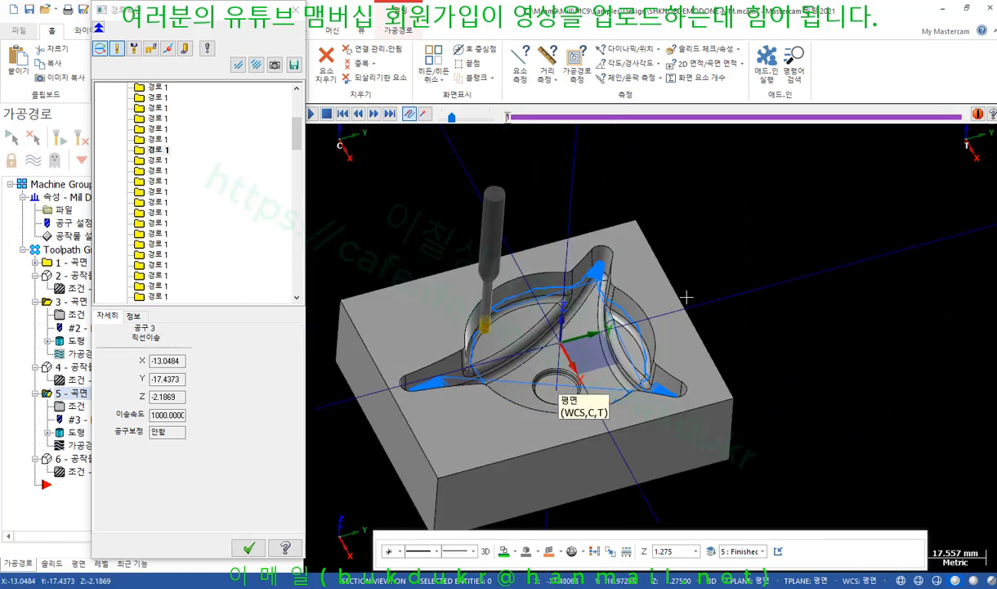
{"action": "left_click", "coordinate": [248, 547]}
Turn on the section for the right-side (우측) plane to cut the part open through the arm tip.
{"action": "left_click", "coordinate": [78, 563]}
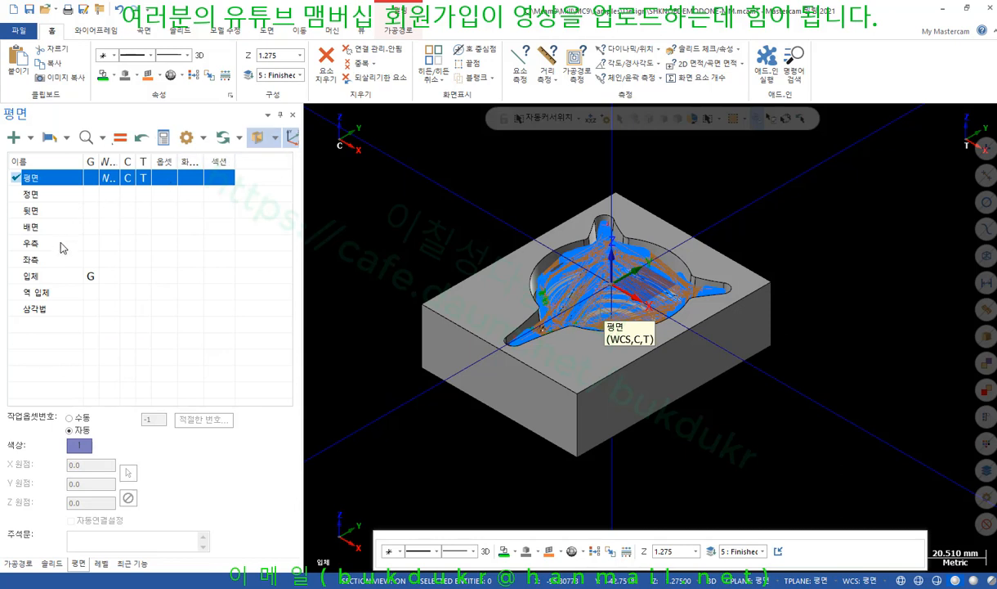
{"action": "left_click", "coordinate": [33, 245]}
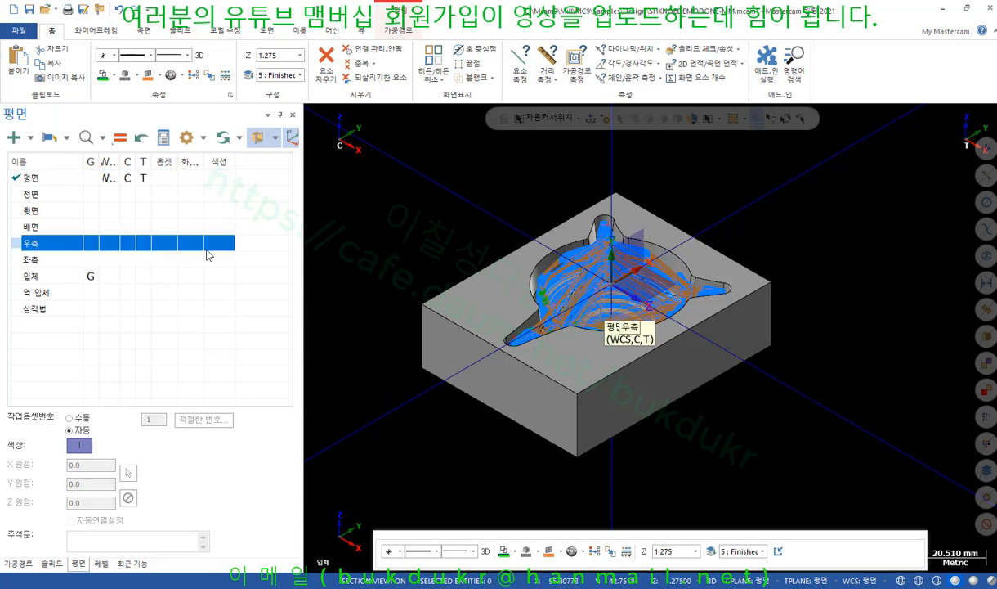
{"action": "scroll", "coordinate": [486, 365], "scroll_direction": "up", "scroll_amount": 5}
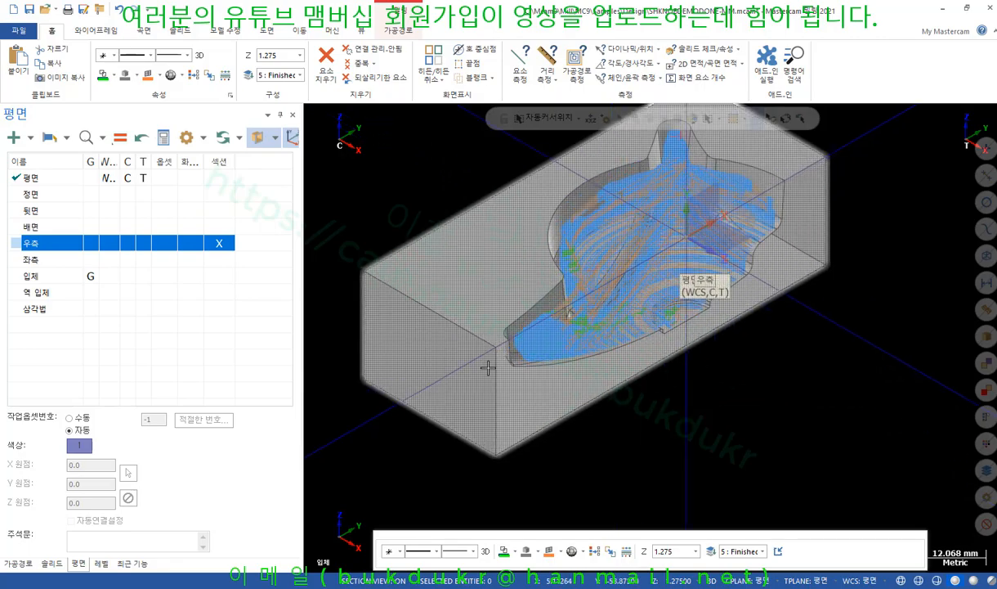
{"action": "middle_click_drag", "start_coordinate": [518, 282], "coordinate": [466, 262]}
{"action": "scroll", "coordinate": [467, 262], "scroll_direction": "up", "scroll_amount": 3}
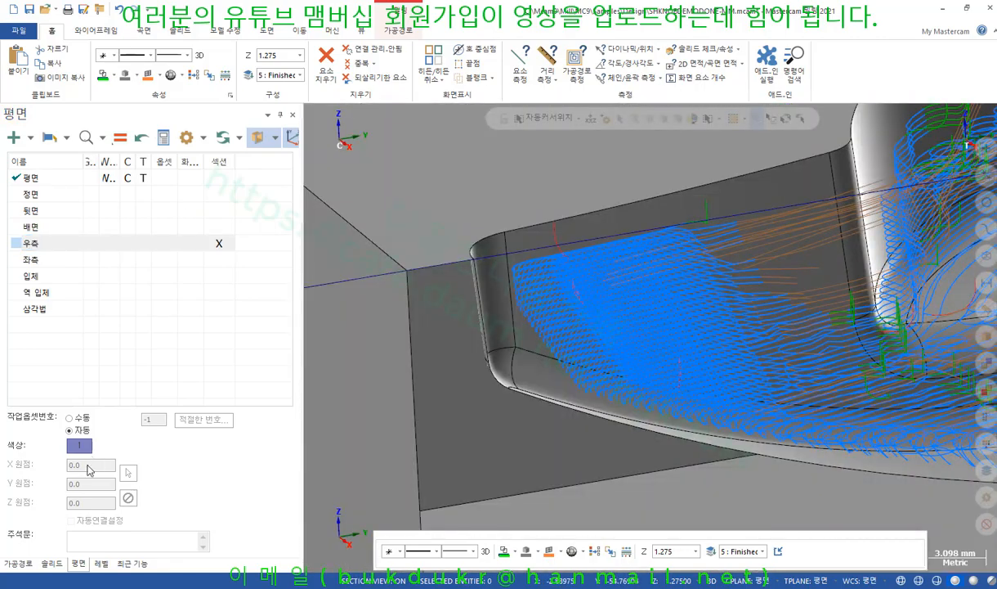
Show operation 5 in the toolpath check, examine its sectioned arm-tip passes, and close the check.
{"action": "left_click", "coordinate": [21, 564]}
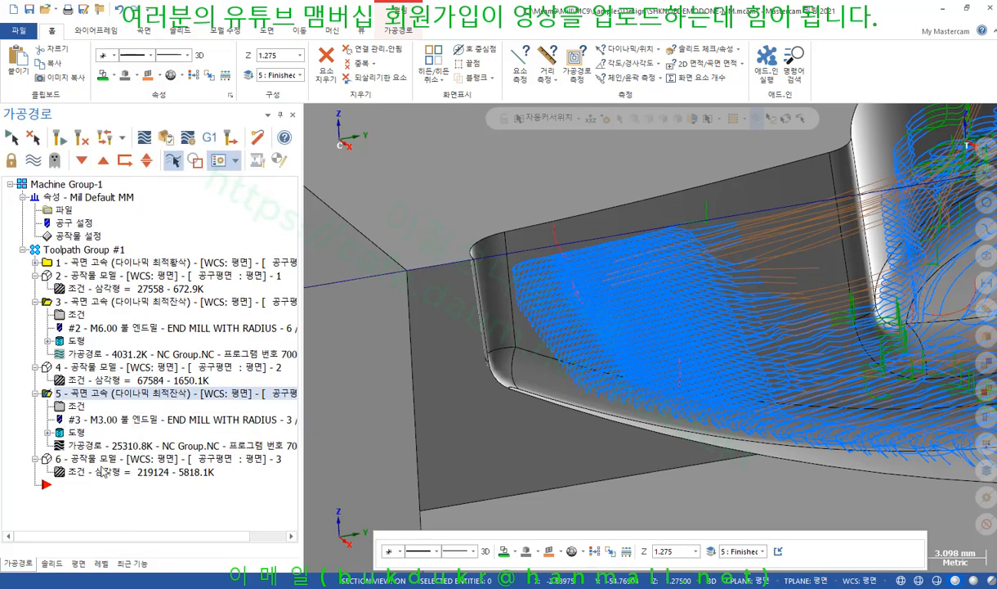
{"action": "left_click", "coordinate": [98, 446]}
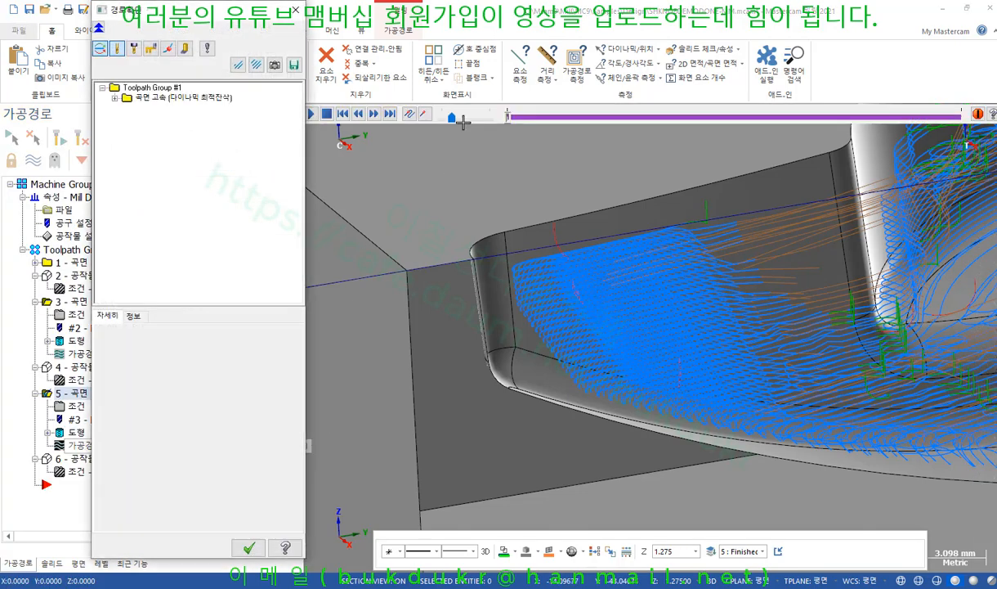
{"action": "scroll", "coordinate": [577, 398], "scroll_direction": "up", "scroll_amount": 9}
{"action": "left_click", "coordinate": [590, 390]}
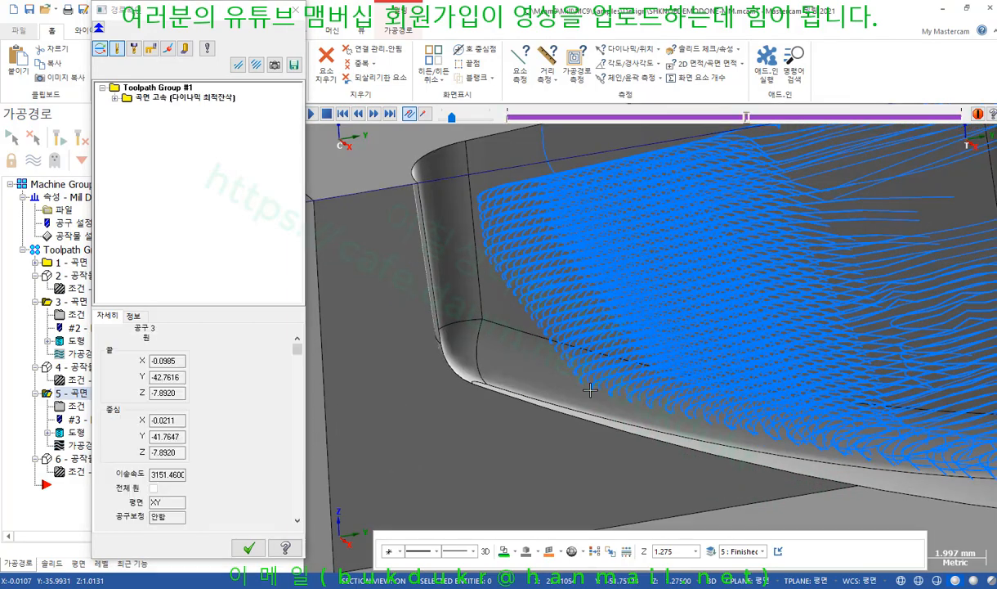
{"action": "left_click", "coordinate": [295, 12]}
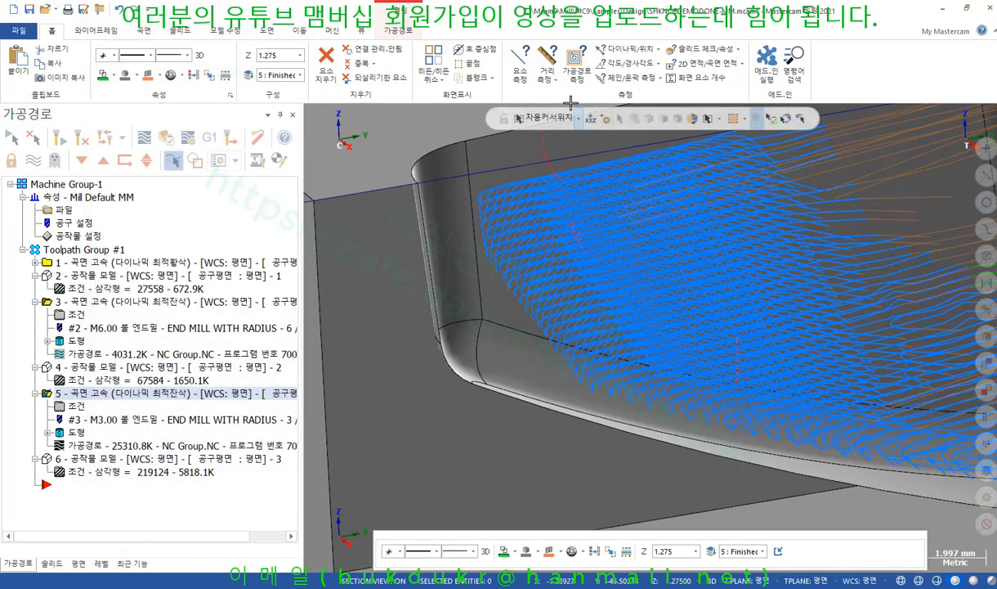
Analyze operation 5's toolpath with the tool displayed, examining how the tool's arc moves sit against the arm tip's lower corner.
{"action": "left_click", "coordinate": [575, 57]}
{"action": "scroll", "coordinate": [702, 380], "scroll_direction": "up", "scroll_amount": 6}
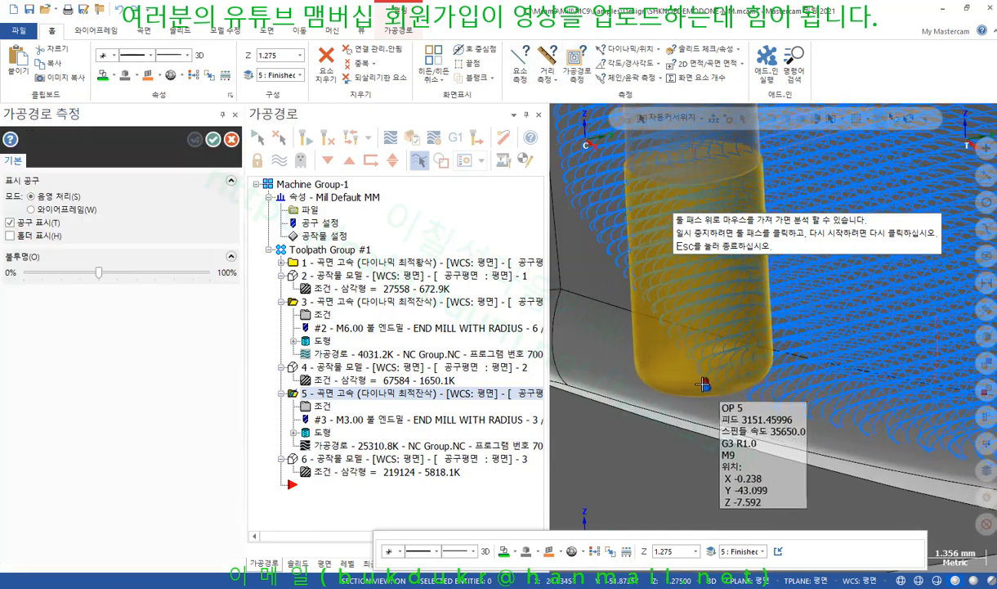
{"action": "scroll", "coordinate": [719, 382], "scroll_direction": "down", "scroll_amount": 8}
{"action": "scroll", "coordinate": [736, 376], "scroll_direction": "up", "scroll_amount": 3}
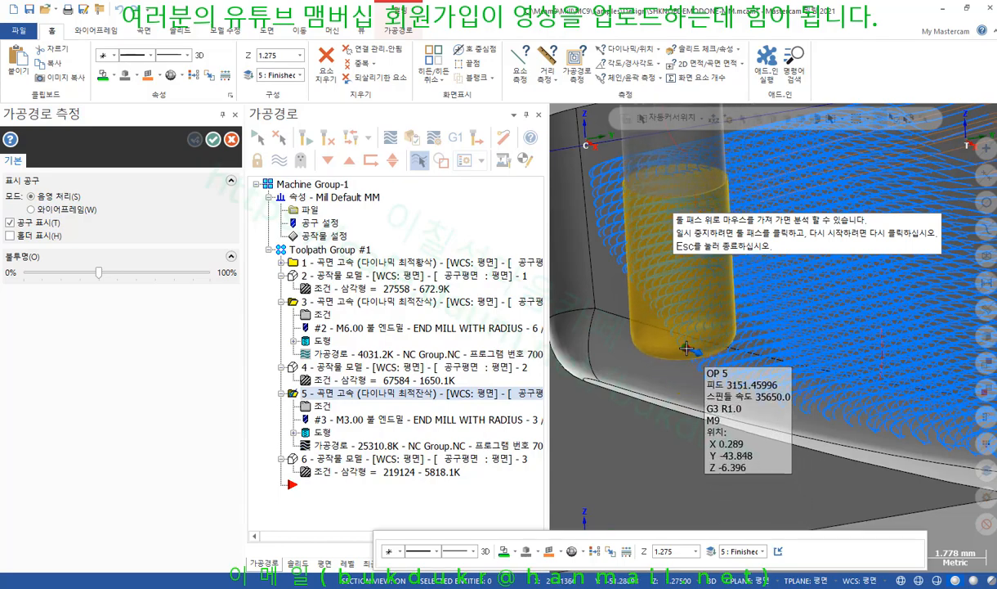
{"action": "scroll", "coordinate": [639, 325], "scroll_direction": "down", "scroll_amount": 6}
{"action": "scroll", "coordinate": [621, 317], "scroll_direction": "up", "scroll_amount": 2}
{"action": "middle_click_drag", "start_coordinate": [621, 318], "coordinate": [608, 389]}
{"action": "scroll", "coordinate": [621, 368], "scroll_direction": "up", "scroll_amount": 8}
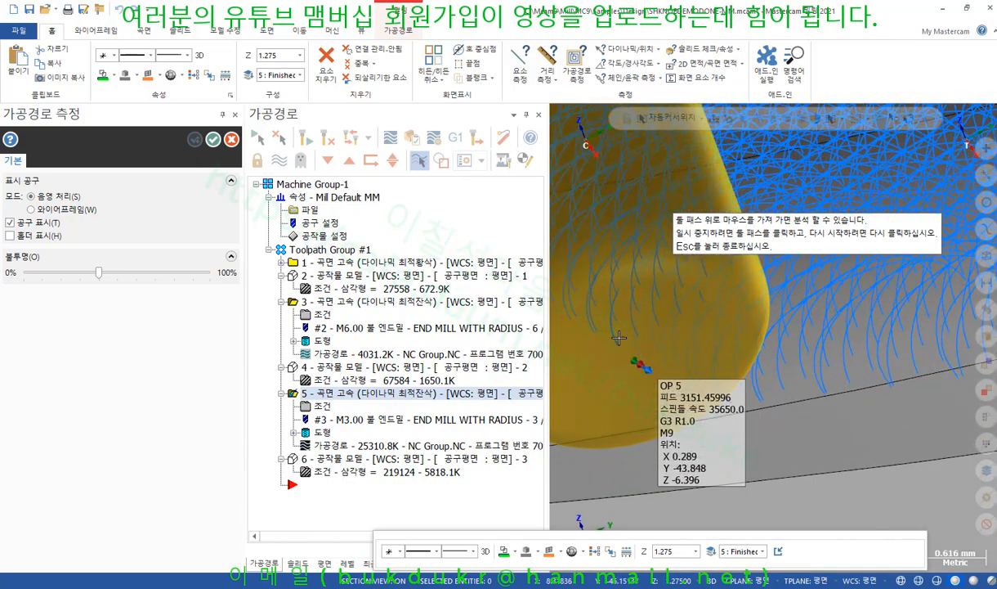
{"action": "scroll", "coordinate": [617, 337], "scroll_direction": "down", "scroll_amount": 6}
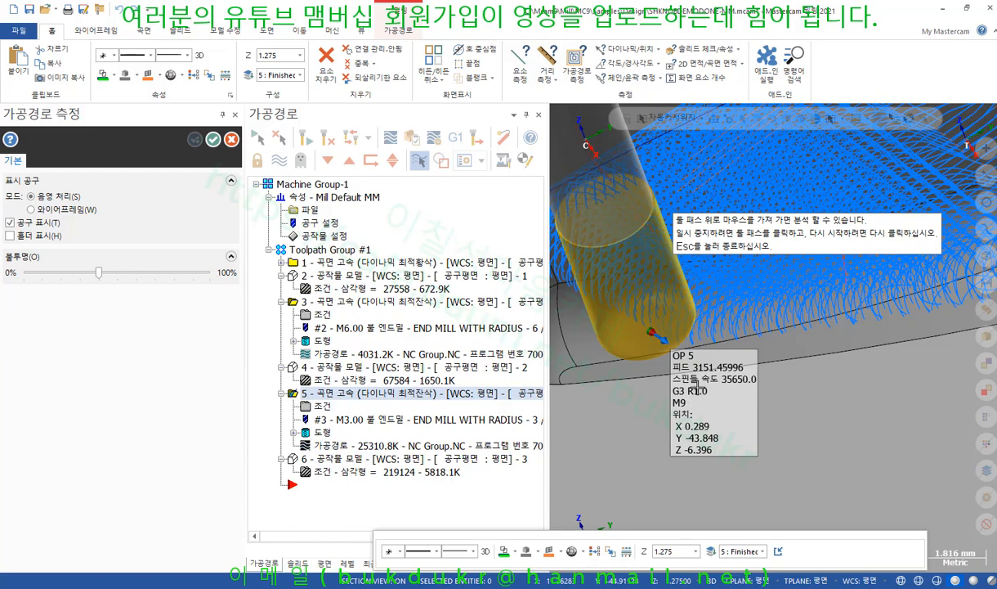
{"action": "left_click", "coordinate": [212, 139]}
Set operation 5's minimum toolpath radius to 0.2 mm in its cut parameters and regenerate the toolpath.
{"action": "left_click", "coordinate": [78, 406]}
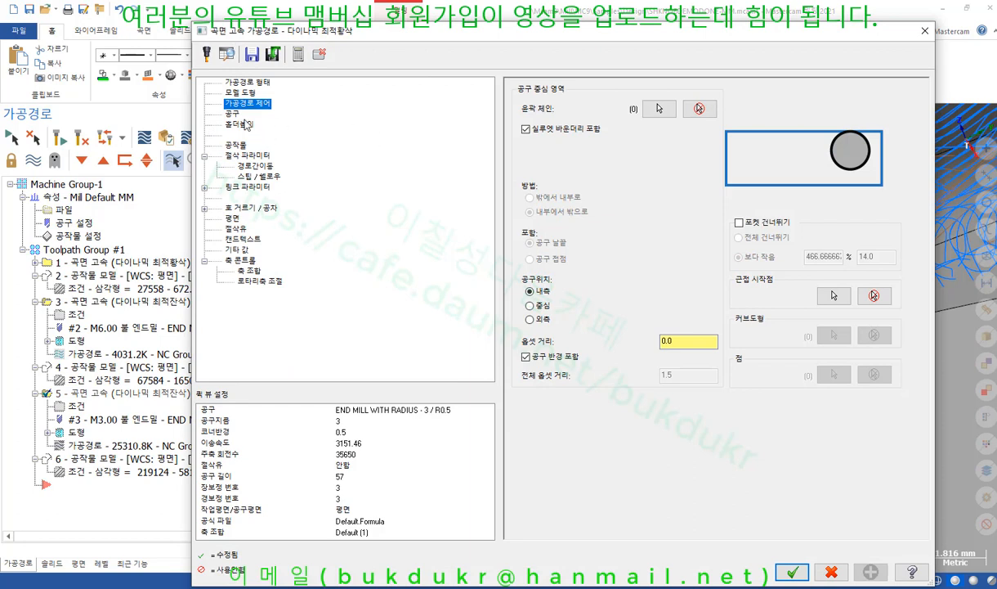
{"action": "left_click", "coordinate": [247, 155]}
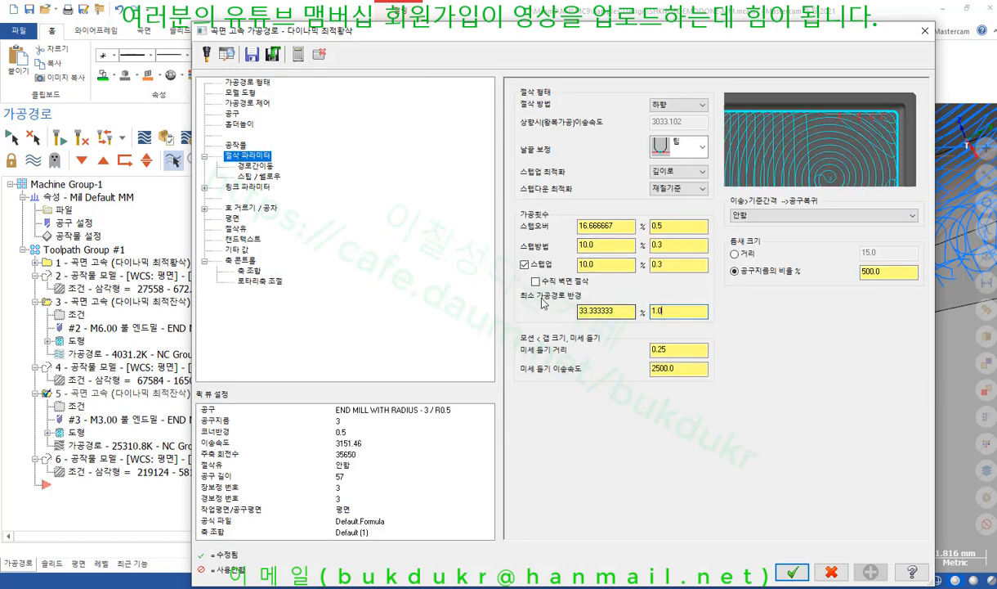
{"action": "left_click_drag", "start_coordinate": [677, 316], "coordinate": [642, 319]}
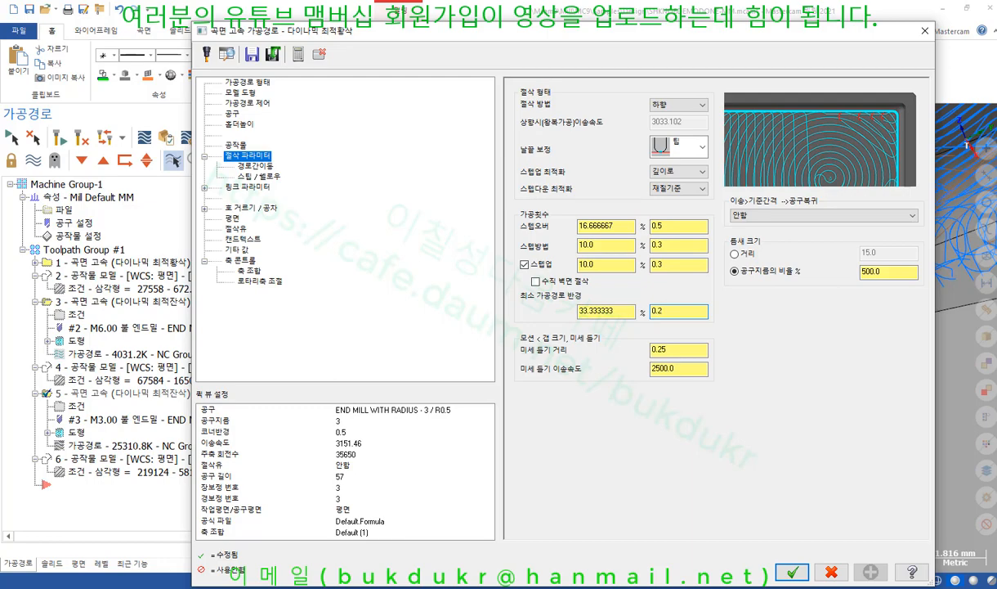
{"action": "left_click", "coordinate": [792, 571]}
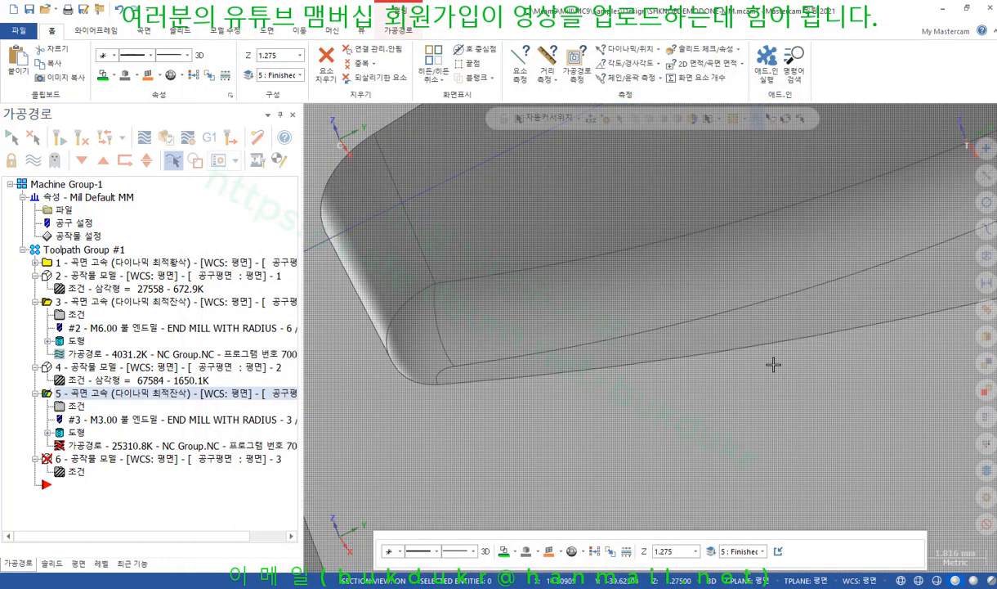
{"action": "left_click", "coordinate": [82, 137]}
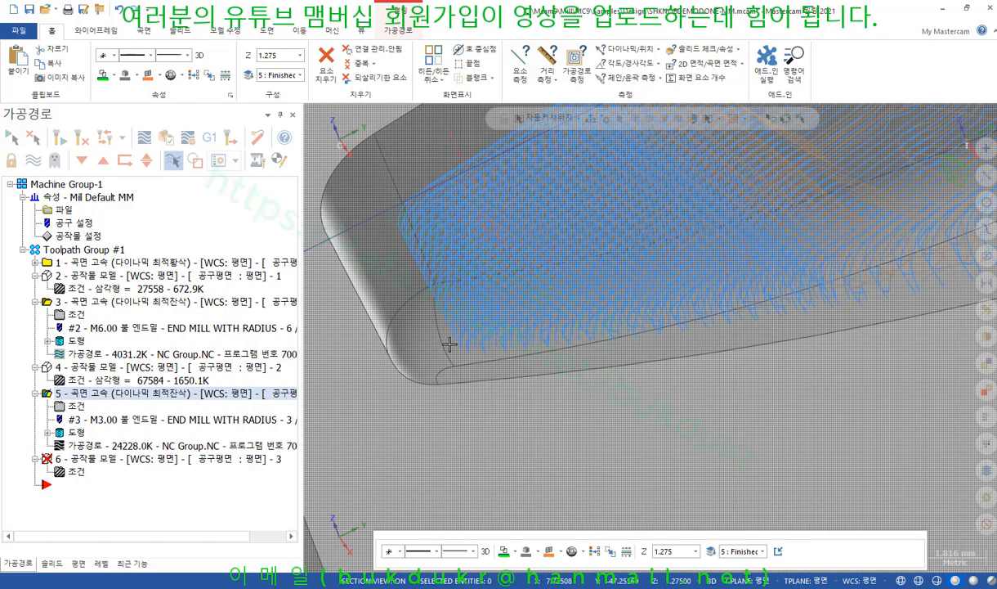
Analyze the regenerated toolpath with the tool displayed and check how closely the tool reaches the arm tip's end wall and corner.
{"action": "scroll", "coordinate": [498, 261], "scroll_direction": "up", "scroll_amount": 3}
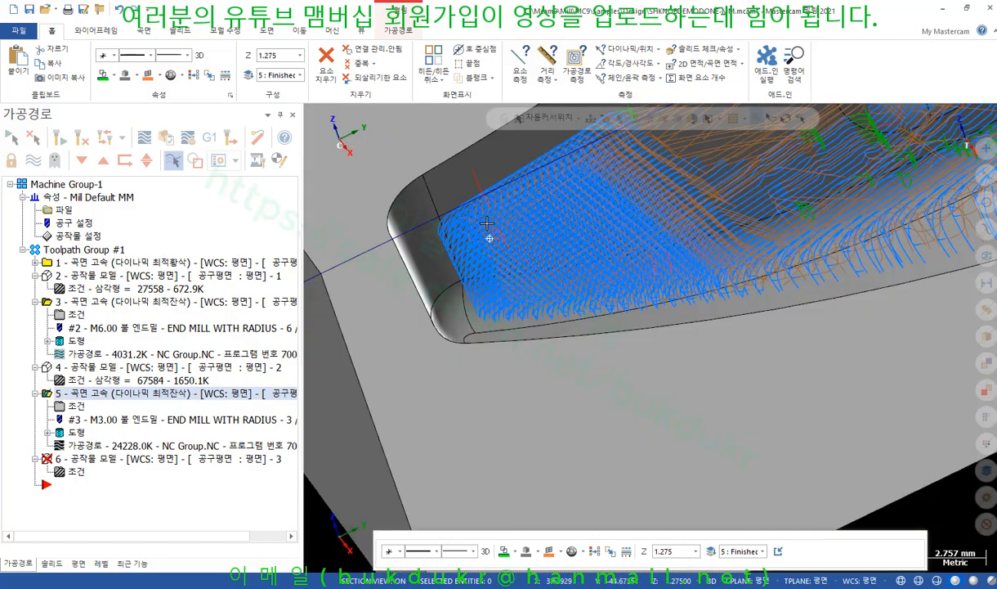
{"action": "scroll", "coordinate": [445, 223], "scroll_direction": "up", "scroll_amount": 1}
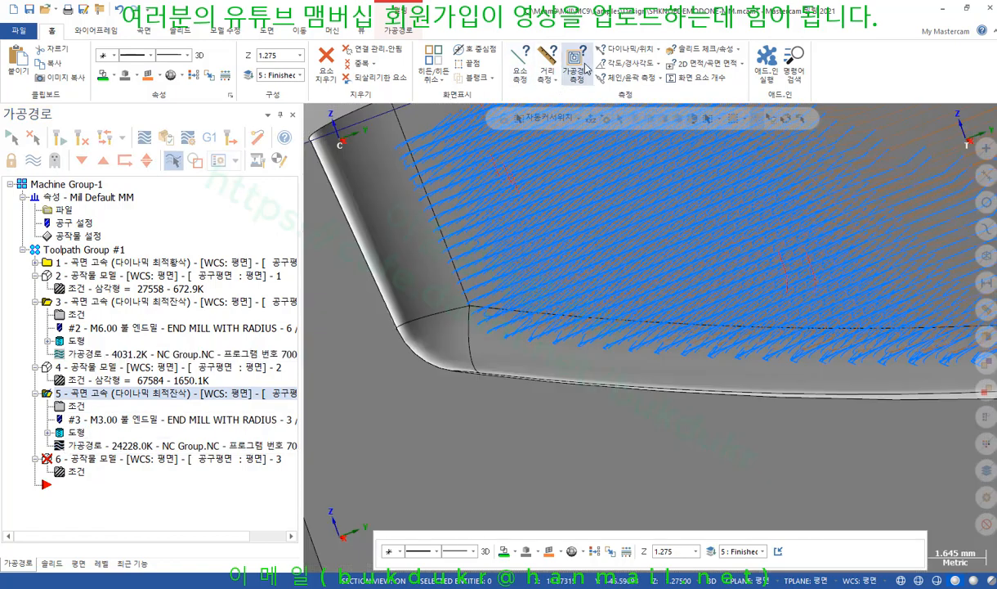
{"action": "left_click", "coordinate": [584, 68]}
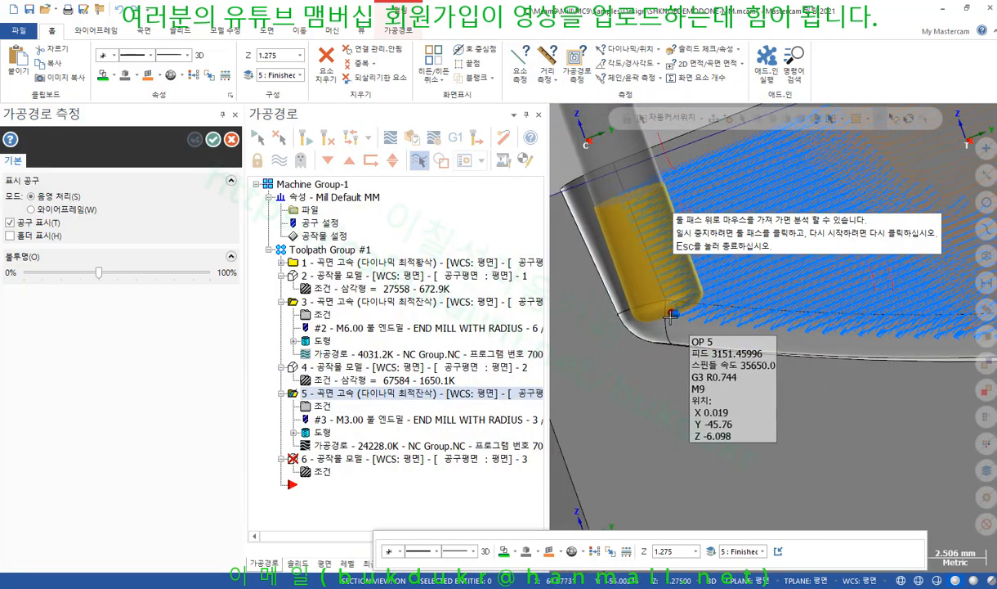
{"action": "middle_click_drag", "start_coordinate": [628, 296], "coordinate": [612, 276]}
{"action": "scroll", "coordinate": [612, 276], "scroll_direction": "up", "scroll_amount": 3}
{"action": "scroll", "coordinate": [612, 276], "scroll_direction": "down", "scroll_amount": 2}
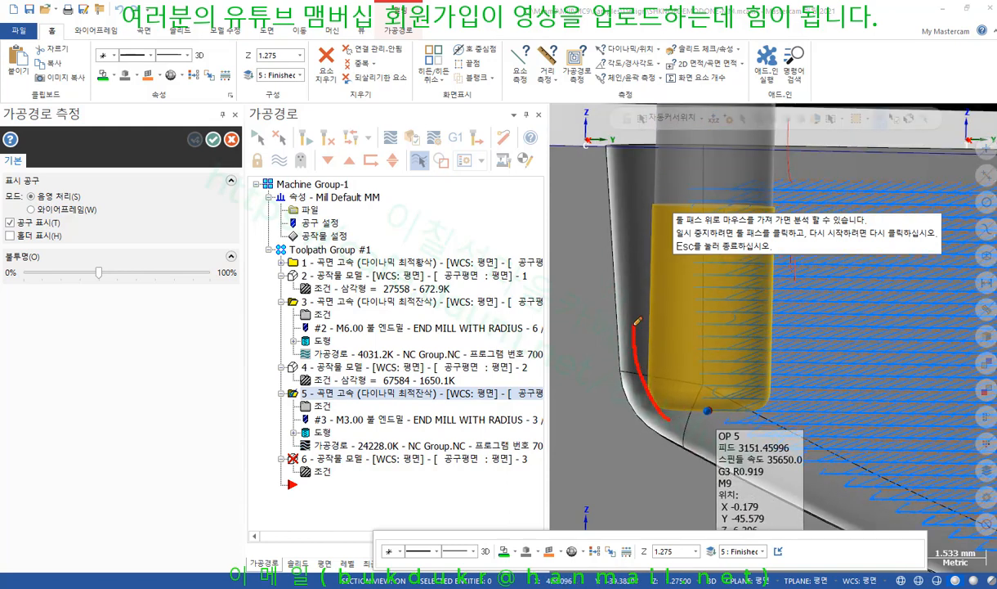
{"action": "right_click", "coordinate": [562, 167]}
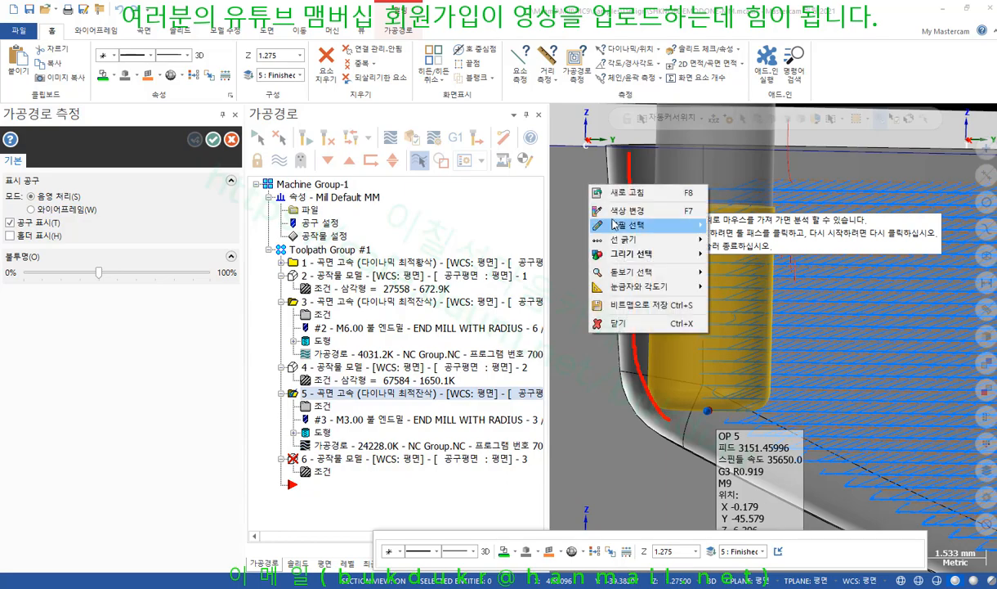
{"action": "left_click", "coordinate": [601, 317]}
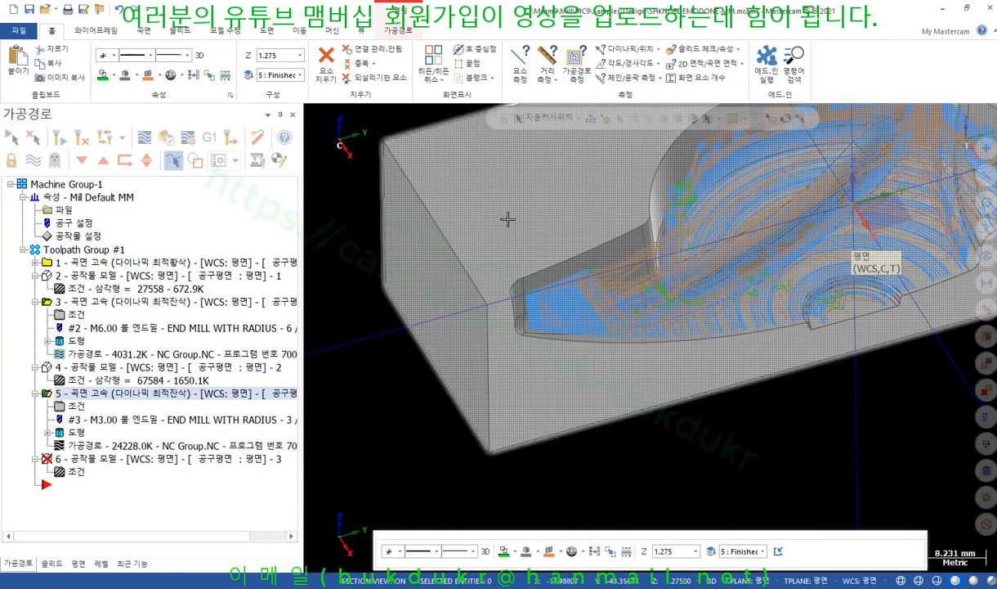
Set operation 5's minimum toolpath radius back to 1 mm and regenerate its toolpath.
{"action": "left_click", "coordinate": [81, 406]}
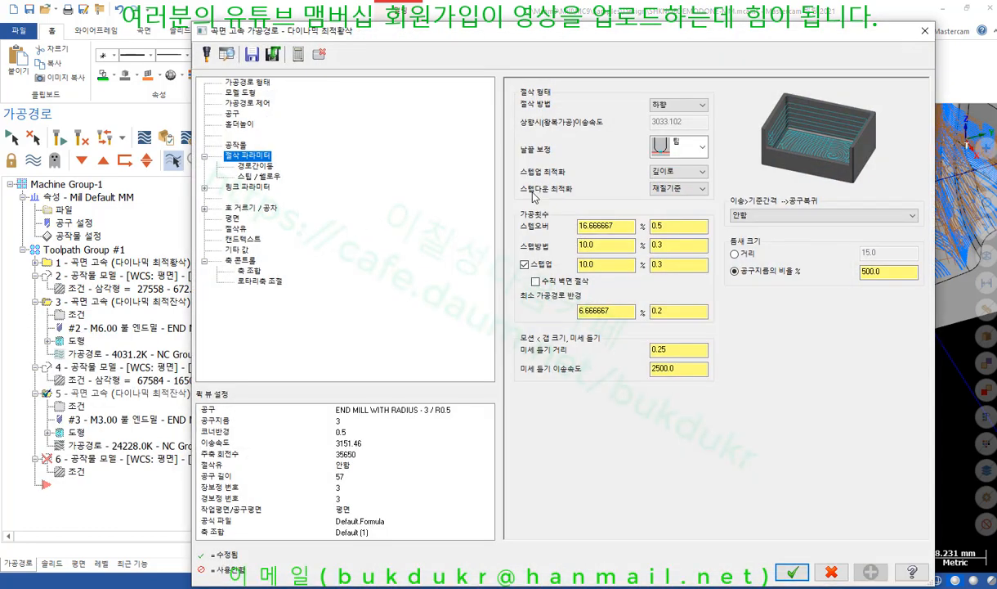
{"action": "type", "text": "1"}
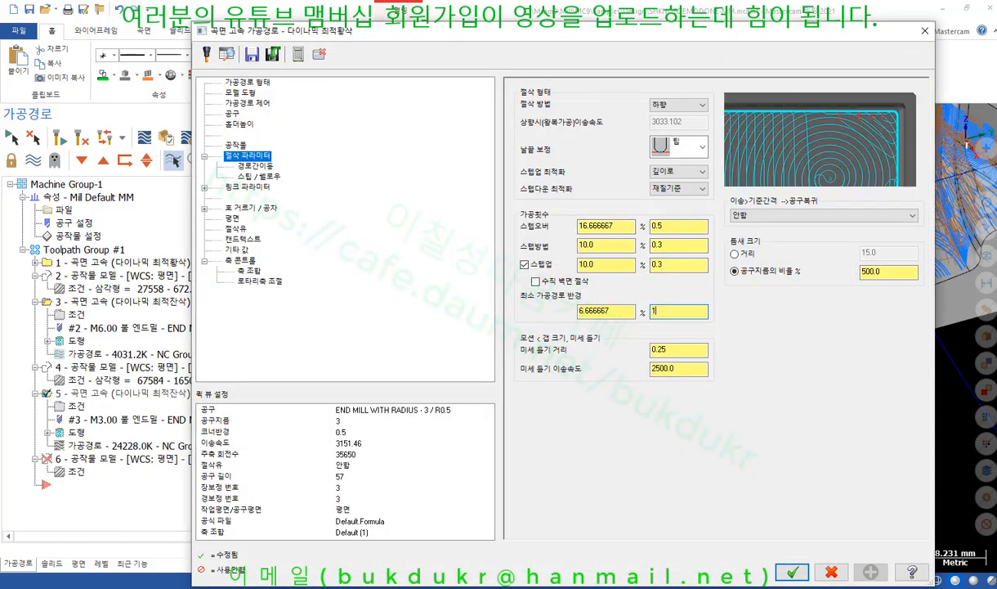
{"action": "left_click", "coordinate": [792, 571]}
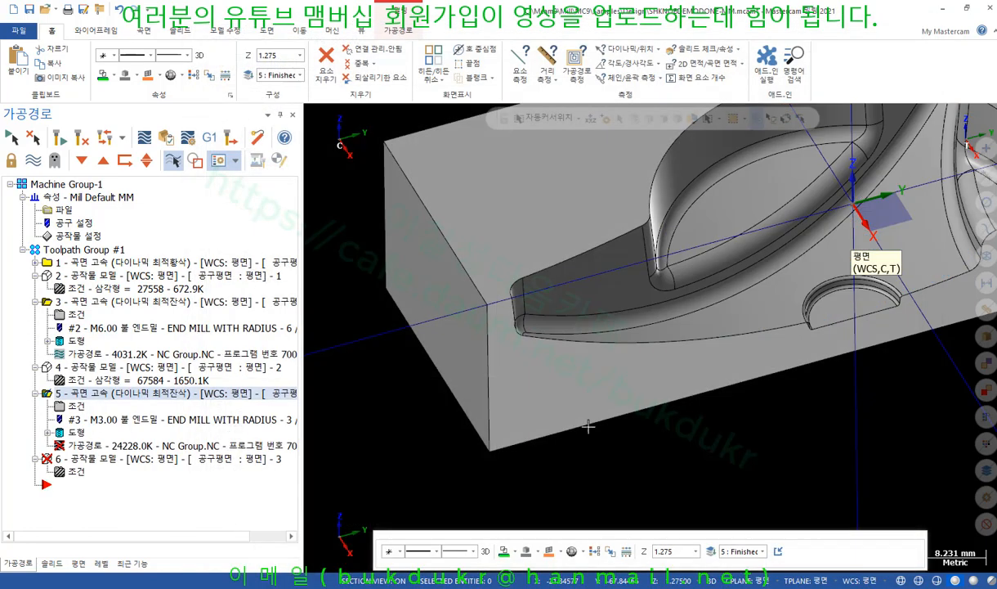
{"action": "left_click", "coordinate": [62, 138]}
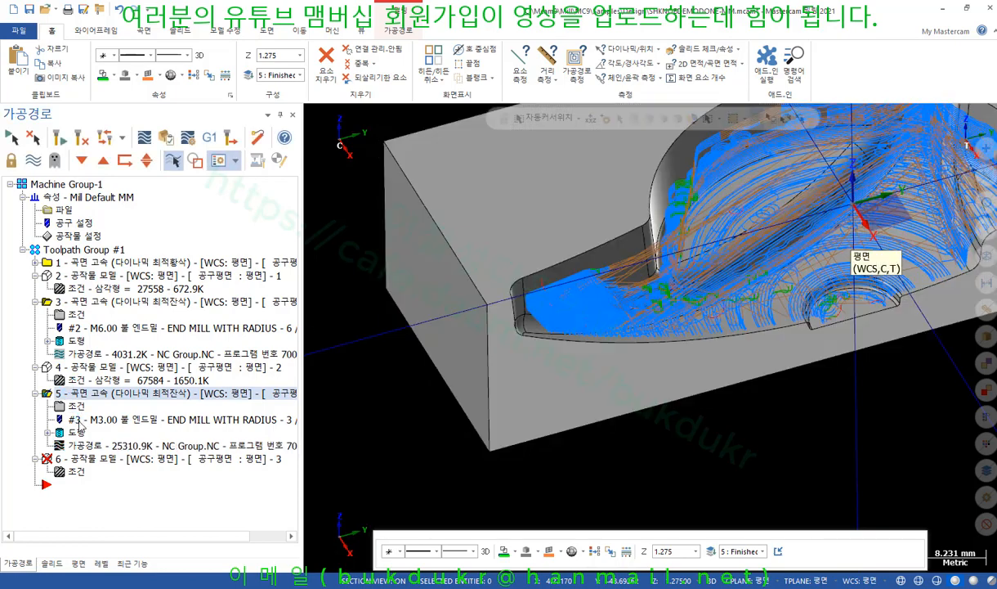
{"action": "scroll", "coordinate": [534, 288], "scroll_direction": "up", "scroll_amount": 6}
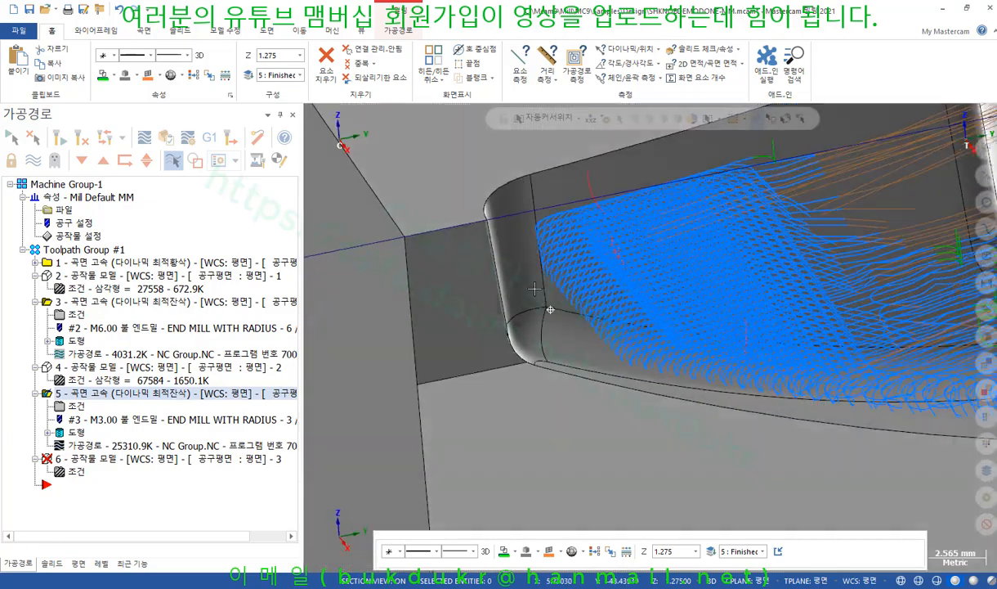
{"action": "middle_click_drag", "start_coordinate": [533, 288], "coordinate": [520, 269]}
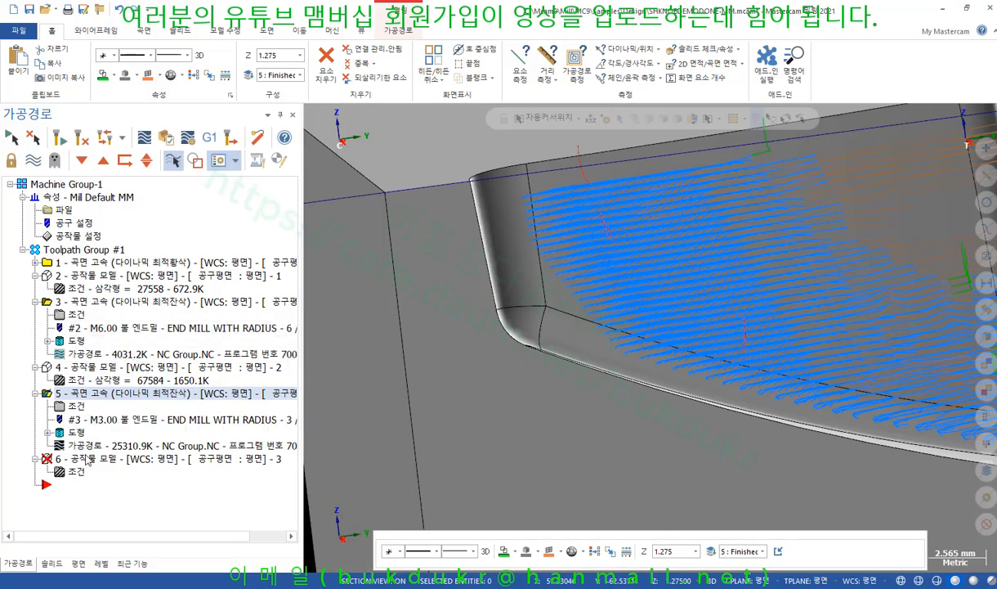
Regenerate stock model operation 6 from the updated toolpath and show it on the sectioned part.
{"action": "left_click", "coordinate": [82, 458]}
{"action": "left_click", "coordinate": [59, 137]}
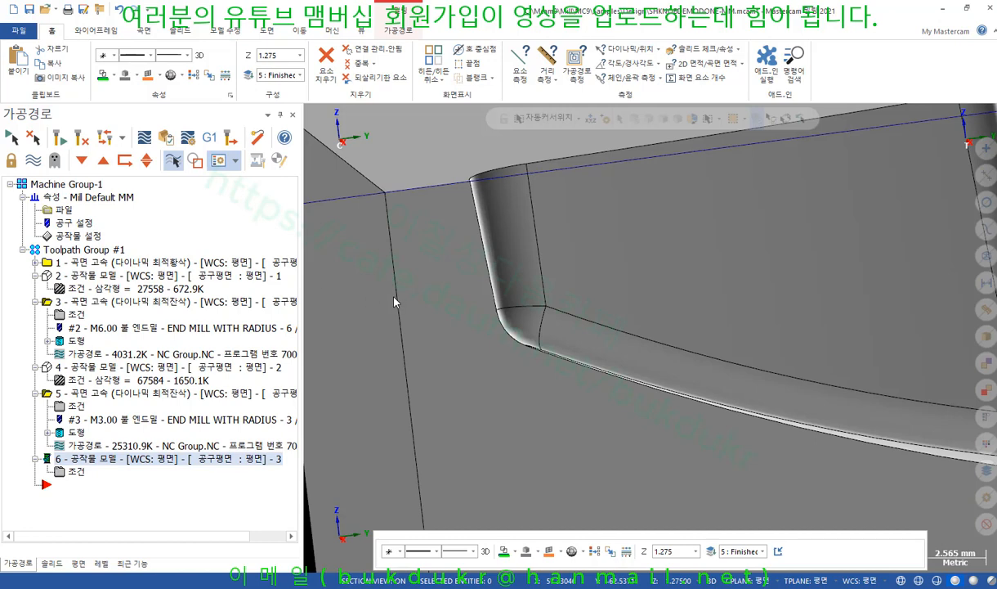
{"action": "key", "text": "F1"}
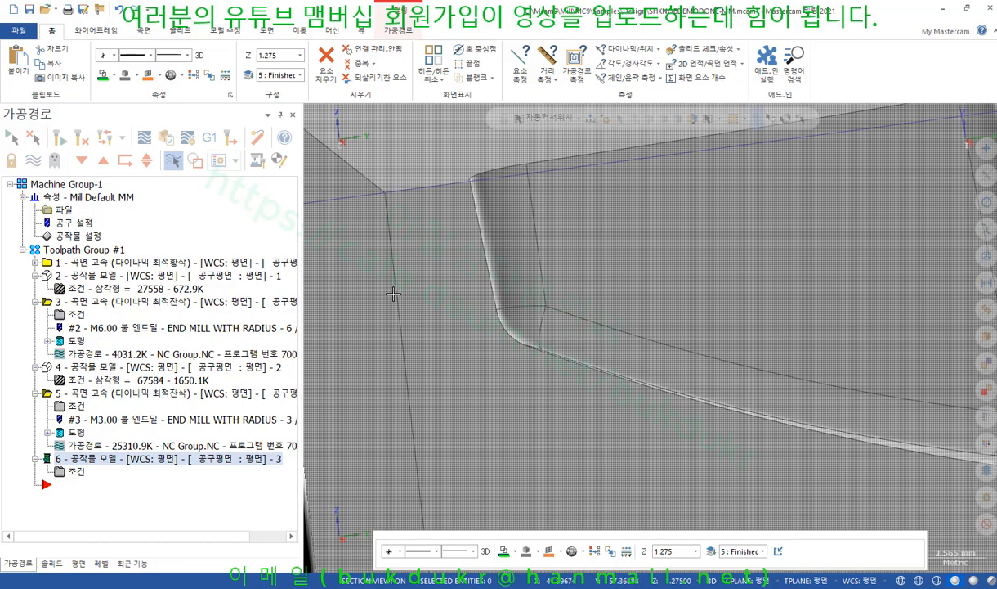
{"action": "scroll", "coordinate": [397, 292], "scroll_direction": "down", "scroll_amount": 1}
{"action": "middle_click_drag", "start_coordinate": [401, 291], "coordinate": [392, 296]}
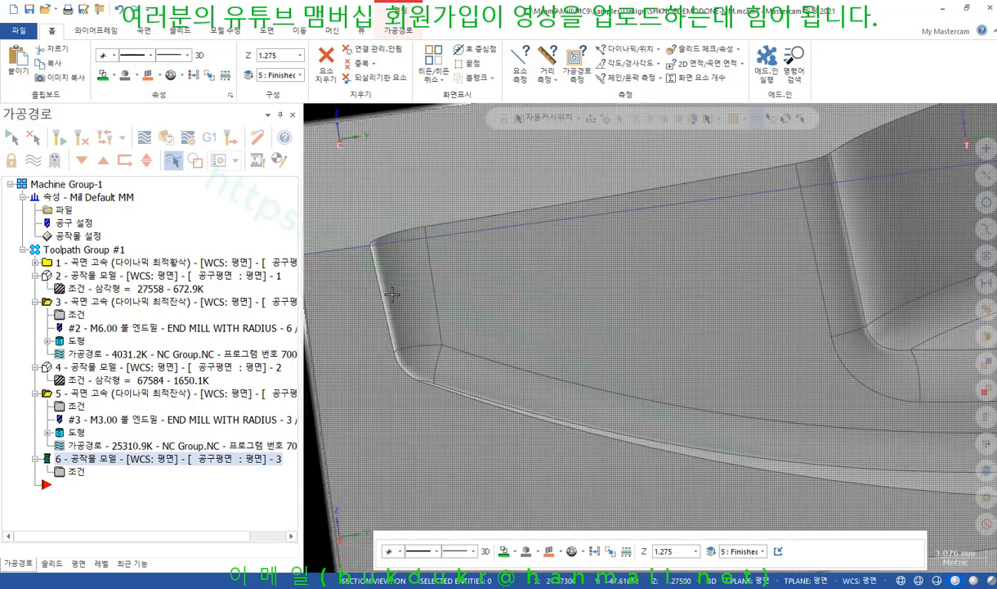
{"action": "scroll", "coordinate": [642, 265], "scroll_direction": "down", "scroll_amount": 1}
{"action": "middle_click_drag", "start_coordinate": [642, 265], "coordinate": [631, 287]}
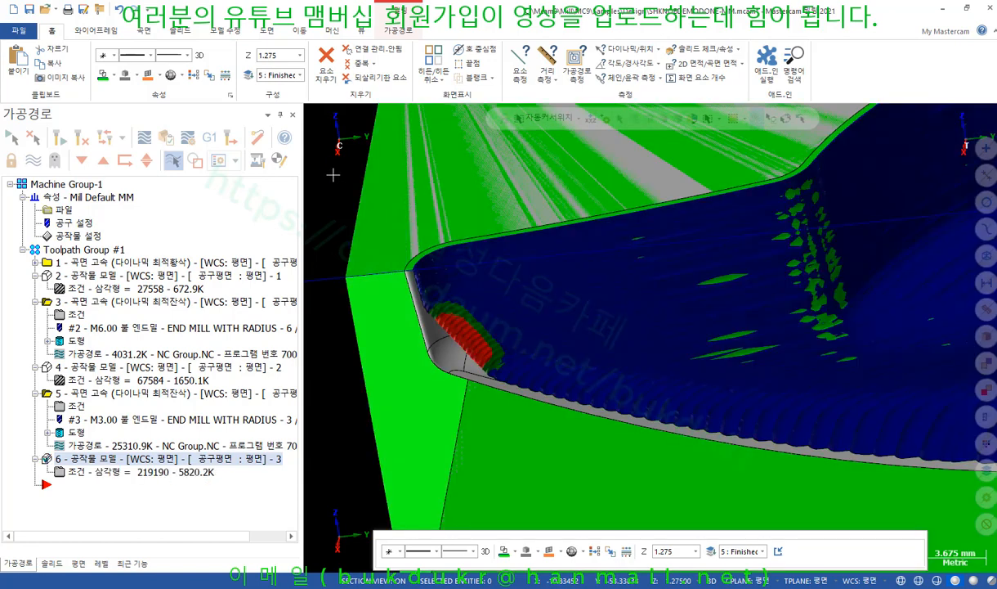
Examine the leftover stock at the arm tip's lower corner and circle that region.
{"action": "scroll", "coordinate": [388, 340], "scroll_direction": "up", "scroll_amount": 1}
{"action": "scroll", "coordinate": [377, 349], "scroll_direction": "up", "scroll_amount": 1}
{"action": "scroll", "coordinate": [443, 350], "scroll_direction": "up", "scroll_amount": 1}
{"action": "scroll", "coordinate": [517, 286], "scroll_direction": "up", "scroll_amount": 1}
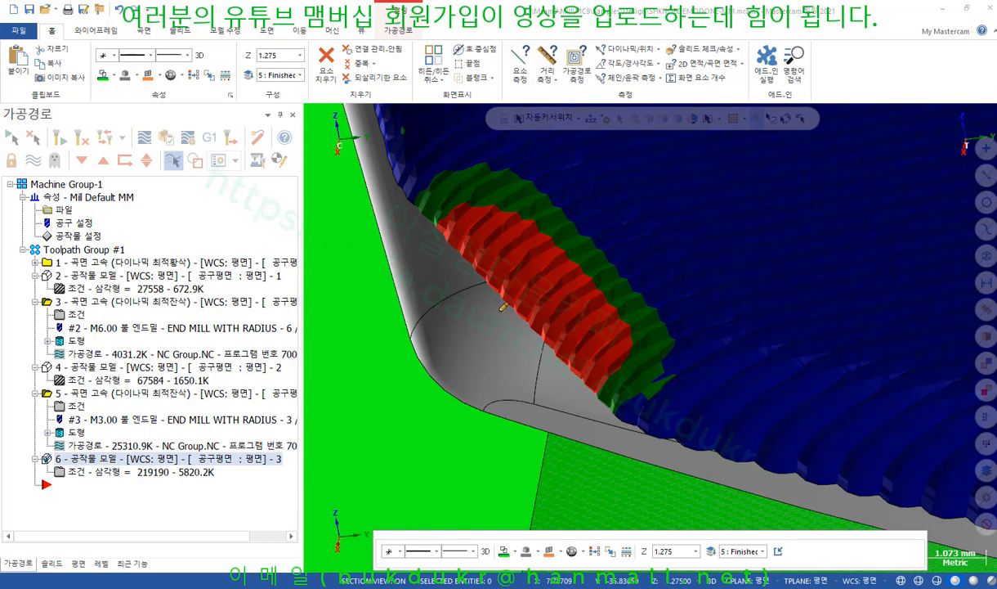
{"action": "mouse_move", "coordinate": [400, 187]}
{"action": "left_mouse_down"}
{"action": "mouse_move", "coordinate": [434, 309]}
{"action": "mouse_move", "coordinate": [509, 381]}
{"action": "mouse_move", "coordinate": [626, 421]}
{"action": "mouse_move", "coordinate": [621, 282]}
{"action": "mouse_move", "coordinate": [513, 170]}
{"action": "mouse_move", "coordinate": [428, 162]}
{"action": "mouse_move", "coordinate": [411, 187]}
{"action": "left_mouse_up"}
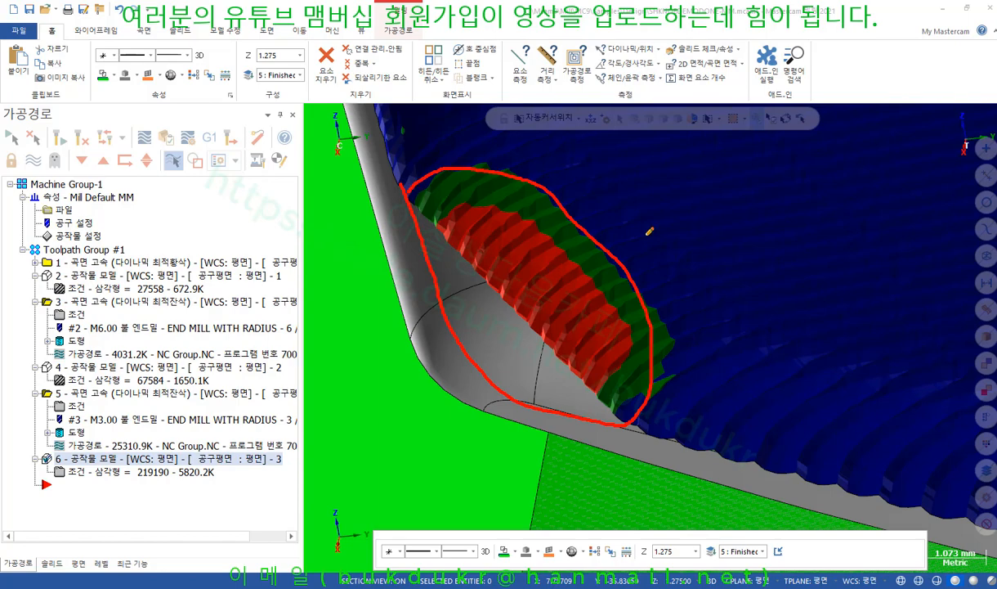
Clear the circle drawn around the leftover stock and collapse operations 3 and 5 in the toolpath list.
{"action": "right_click", "coordinate": [646, 235]}
{"action": "left_click", "coordinate": [694, 376]}
{"action": "scroll", "coordinate": [525, 263], "scroll_direction": "down", "scroll_amount": 4}
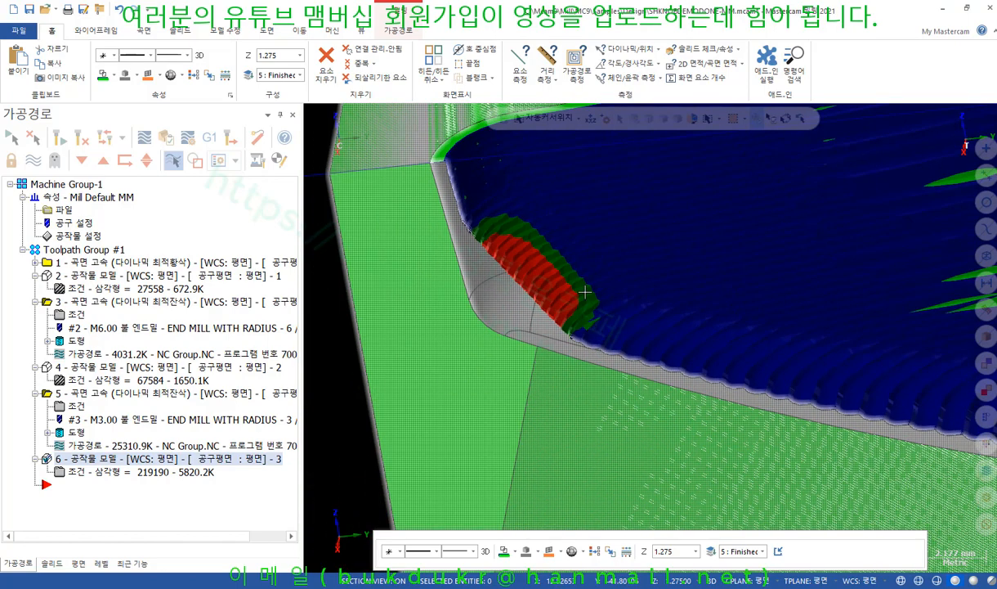
{"action": "left_click", "coordinate": [35, 302]}
{"action": "left_click", "coordinate": [35, 341]}
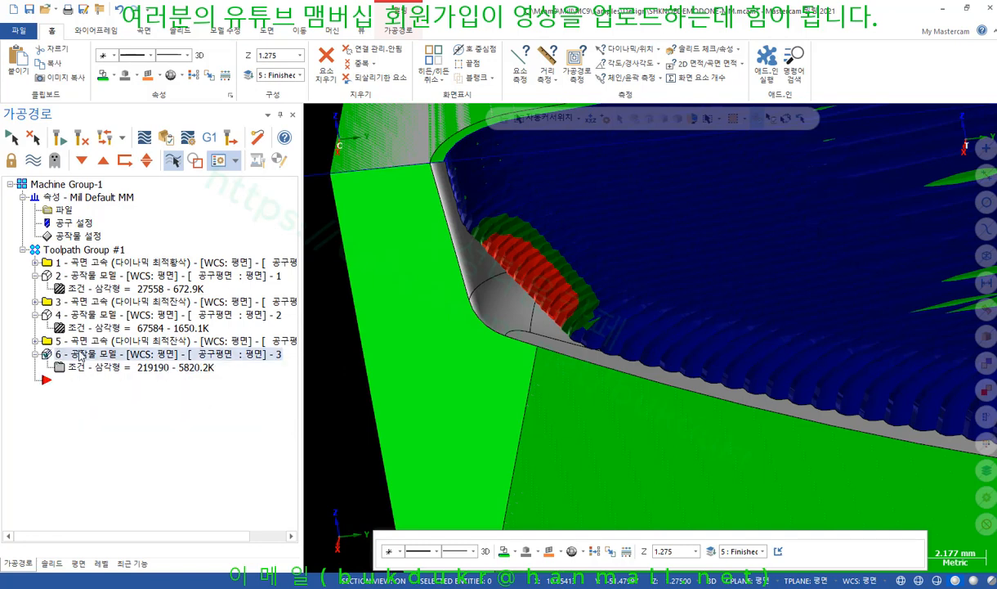
Duplicate operation 5 as operation 7 after stock model 6, and place the insert arrow below the copy.
{"action": "left_click", "coordinate": [84, 342]}
{"action": "right_click_drag", "start_coordinate": [82, 346], "coordinate": [85, 418]}
{"action": "left_click", "coordinate": [135, 470]}
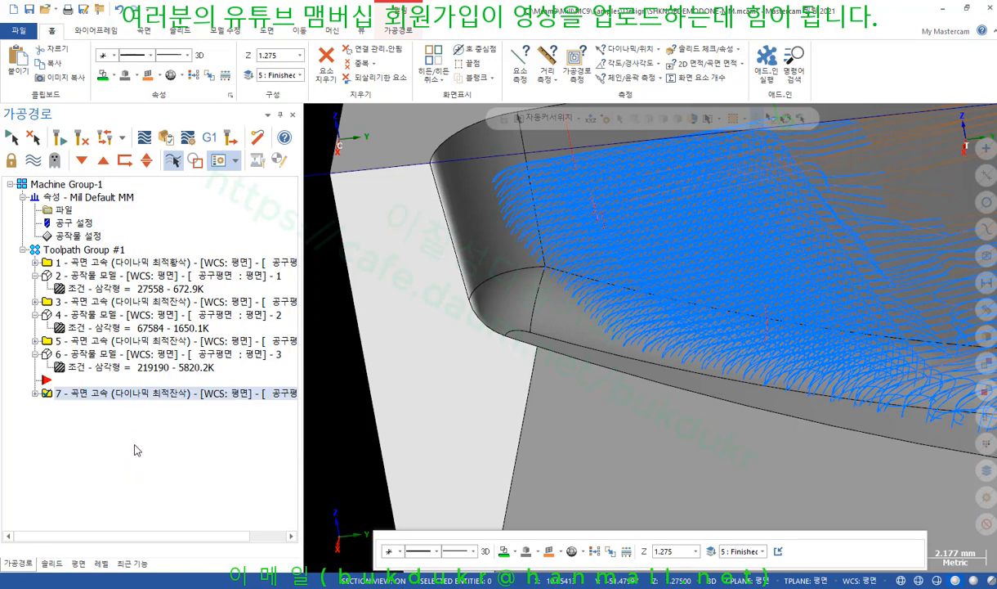
{"action": "left_click", "coordinate": [81, 160]}
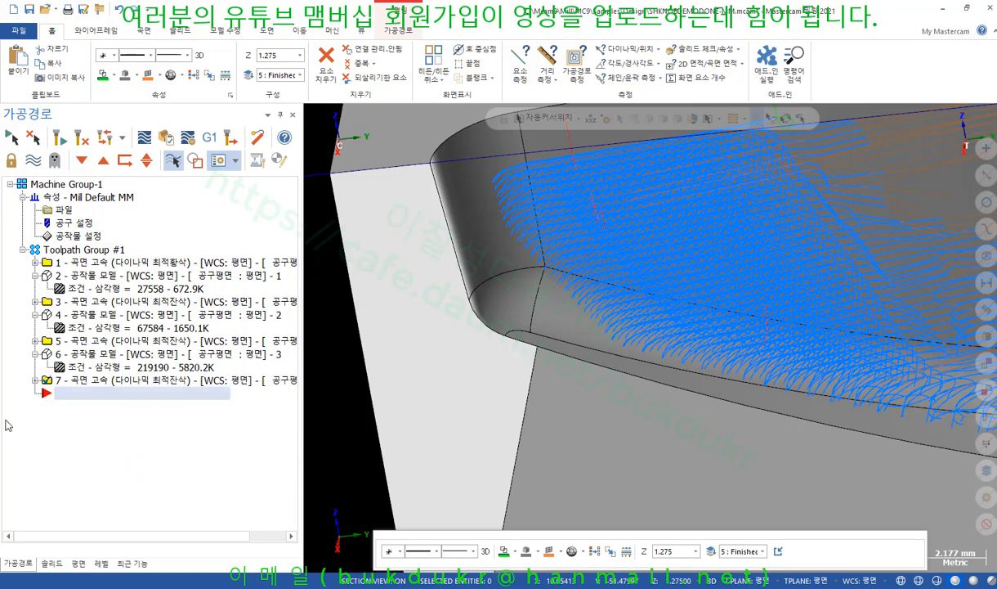
{"action": "left_click", "coordinate": [36, 381]}
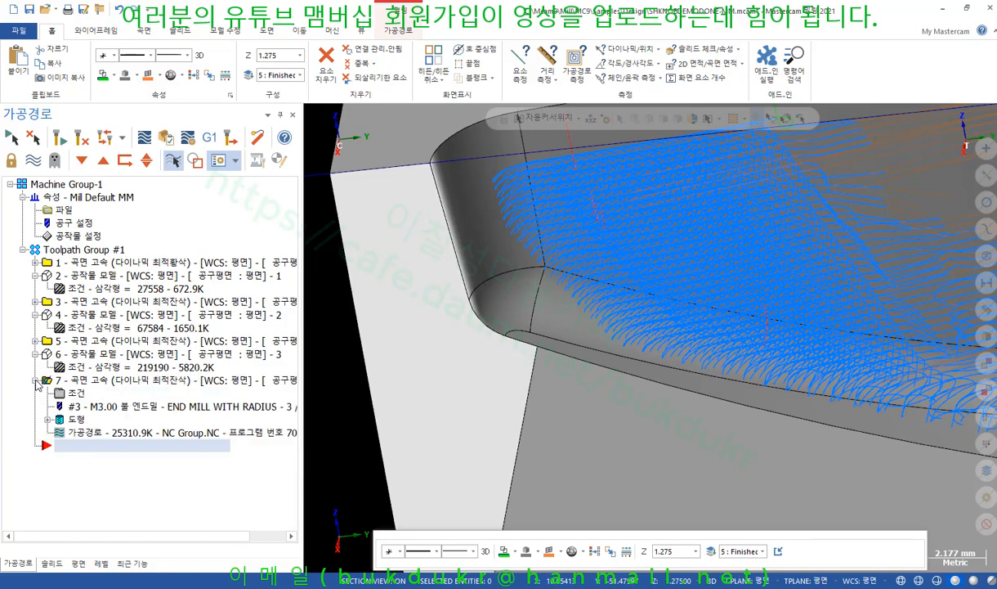
Base operation 7's rest material on operation 5 as its single source operation.
{"action": "left_click", "coordinate": [76, 395]}
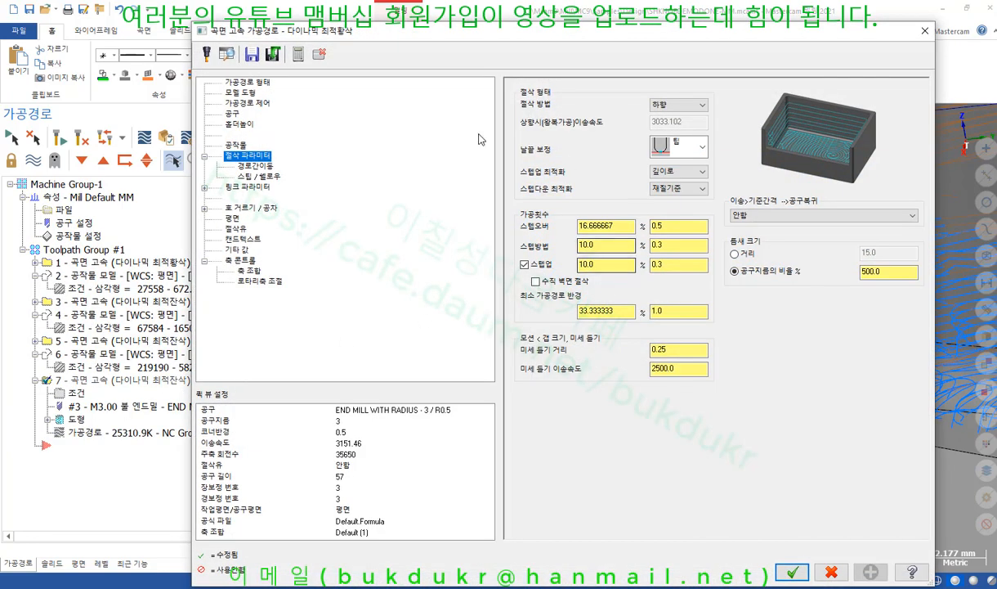
{"action": "left_click", "coordinate": [234, 146]}
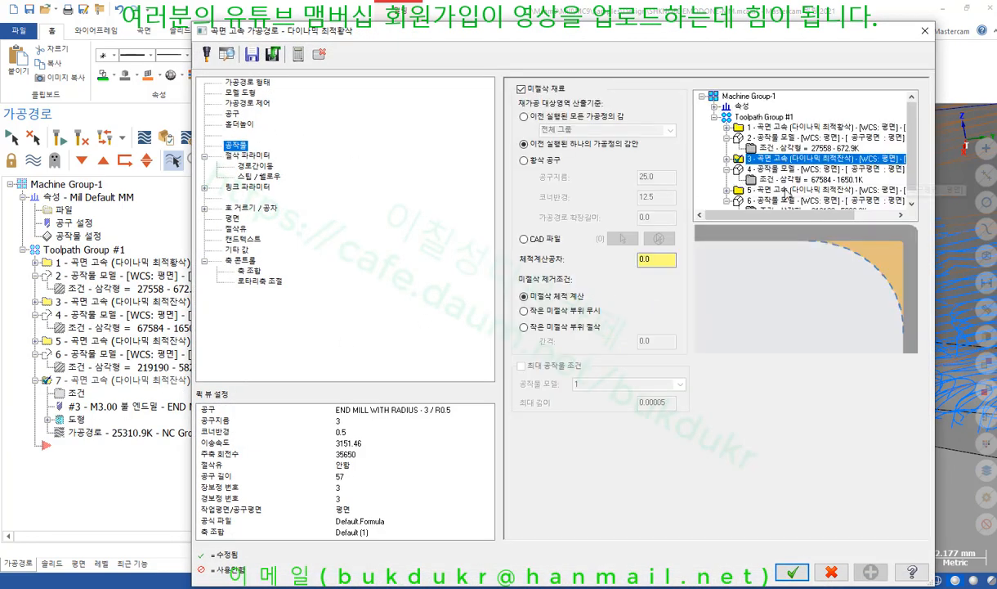
{"action": "left_click_drag", "start_coordinate": [915, 168], "coordinate": [917, 190]}
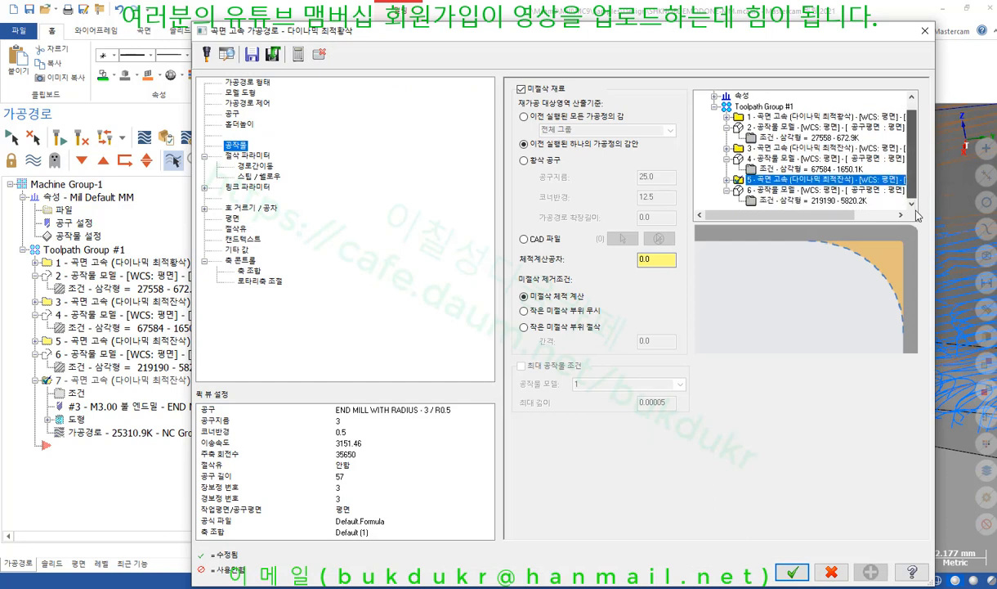
Set operation 7's minimum toolpath radius to 0.2 mm and regenerate its toolpath.
{"action": "left_click", "coordinate": [260, 158]}
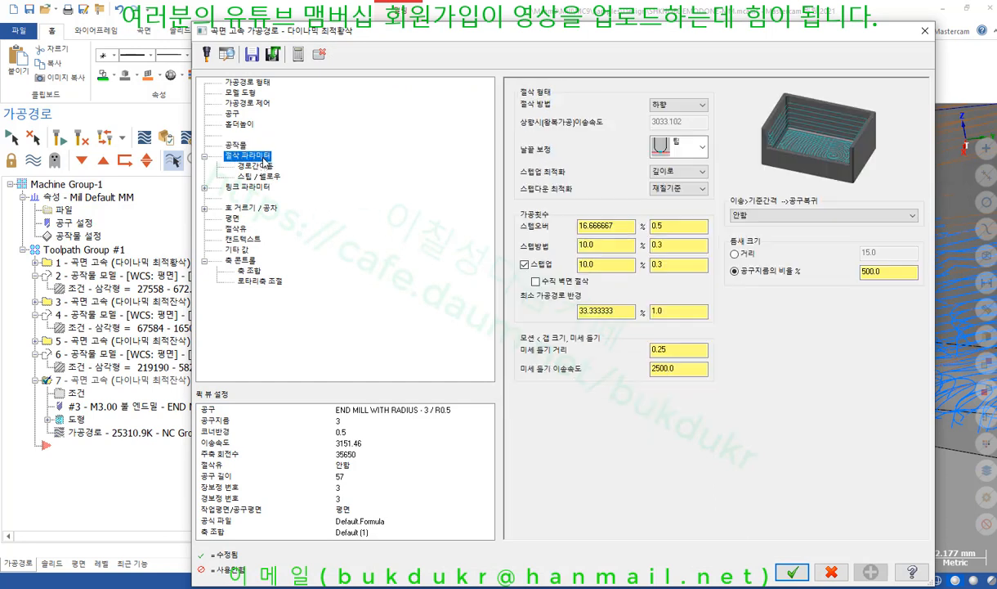
{"action": "left_click_drag", "start_coordinate": [672, 312], "coordinate": [634, 311]}
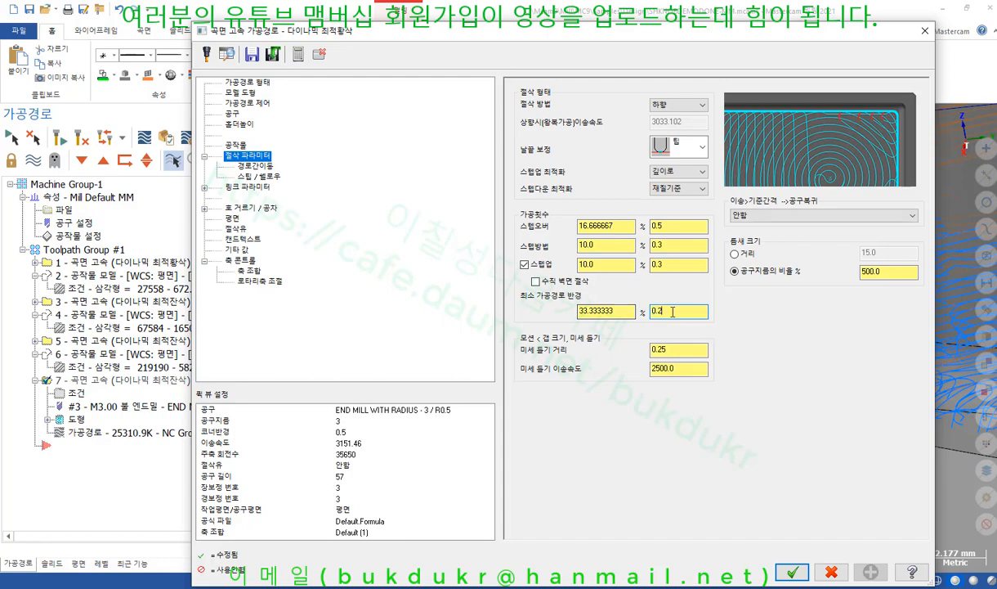
{"action": "left_click", "coordinate": [792, 572]}
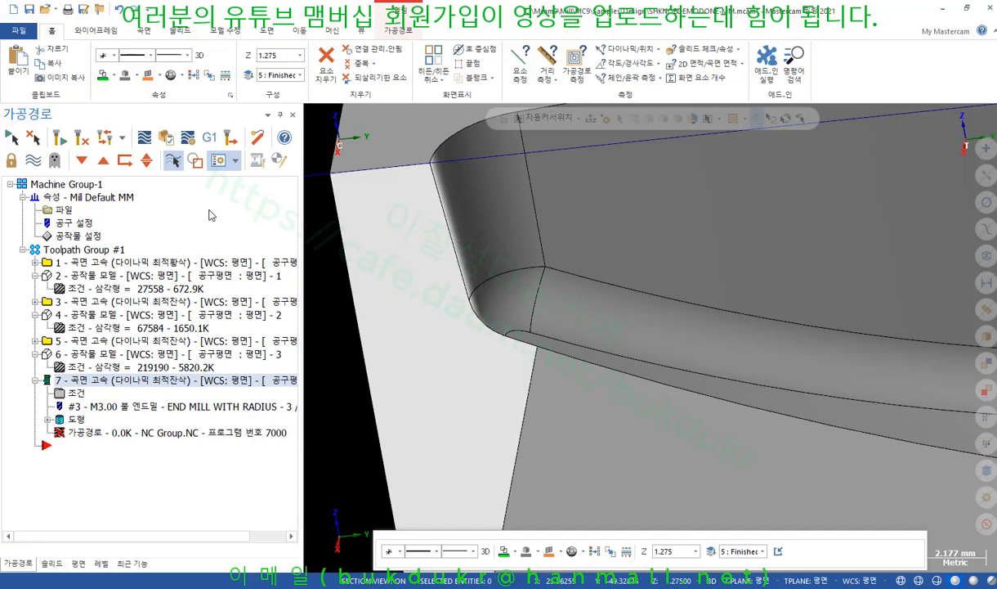
{"action": "key", "text": "F1"}
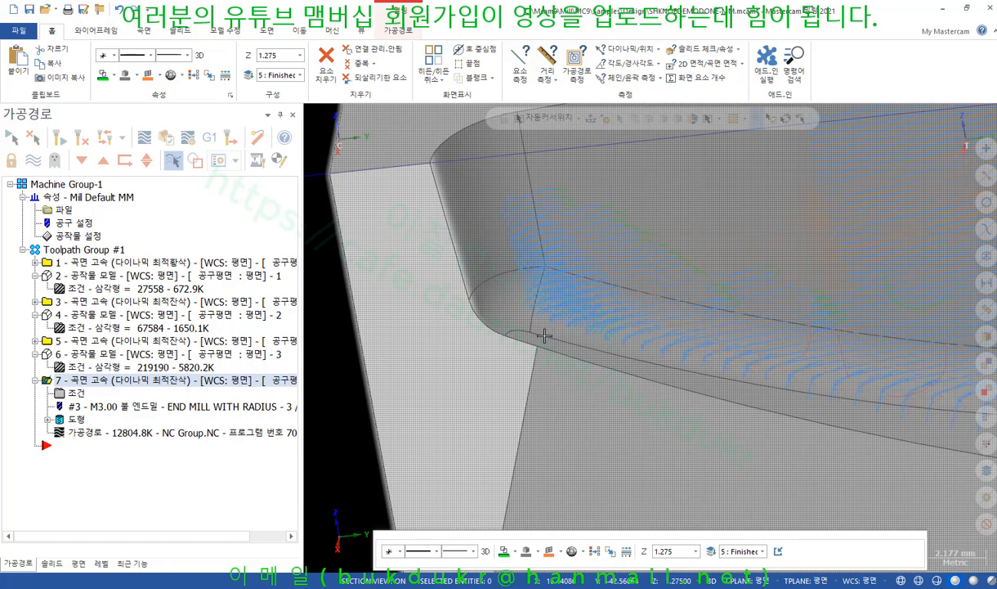
Set operation 7's rest material to ignore small cusps with a distance of 0.3 mm and regenerate the toolpath.
{"action": "scroll", "coordinate": [461, 309], "scroll_direction": "down", "scroll_amount": 6}
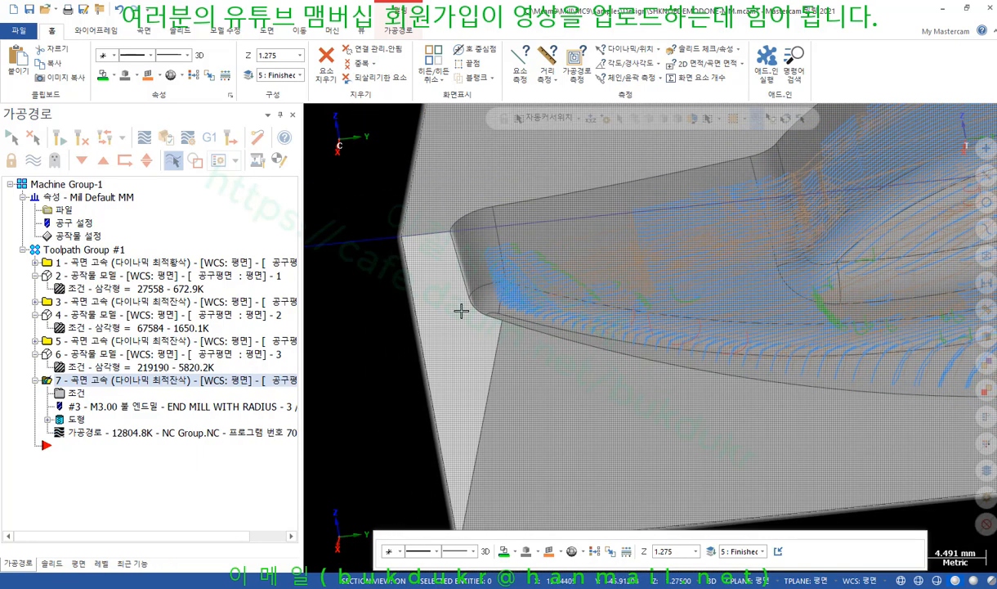
{"action": "mouse_move", "coordinate": [524, 313]}
{"action": "middle_mouse_down"}
{"action": "mouse_move", "coordinate": [514, 367]}
{"action": "mouse_move", "coordinate": [457, 280]}
{"action": "mouse_move", "coordinate": [436, 358]}
{"action": "mouse_move", "coordinate": [405, 338]}
{"action": "mouse_move", "coordinate": [420, 367]}
{"action": "mouse_move", "coordinate": [572, 299]}
{"action": "mouse_move", "coordinate": [603, 358]}
{"action": "mouse_move", "coordinate": [549, 324]}
{"action": "mouse_move", "coordinate": [486, 335]}
{"action": "mouse_move", "coordinate": [485, 373]}
{"action": "middle_mouse_up"}
{"action": "scroll", "coordinate": [495, 283], "scroll_direction": "up", "scroll_amount": 5}
{"action": "mouse_move", "coordinate": [487, 317]}
{"action": "middle_mouse_down"}
{"action": "mouse_move", "coordinate": [484, 277]}
{"action": "mouse_move", "coordinate": [496, 308]}
{"action": "middle_mouse_up"}
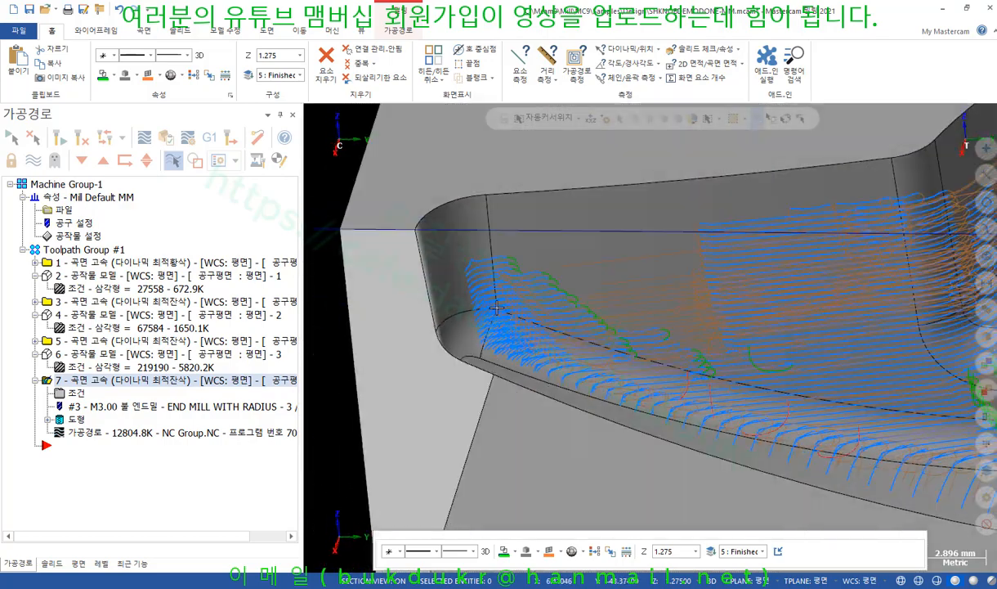
{"action": "left_click", "coordinate": [76, 394]}
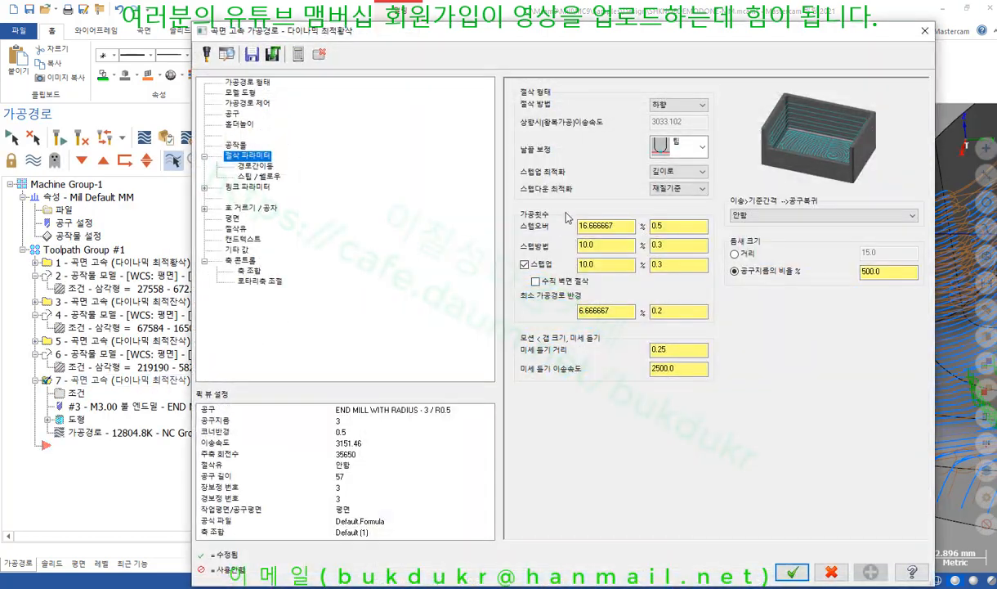
{"action": "left_click", "coordinate": [236, 145]}
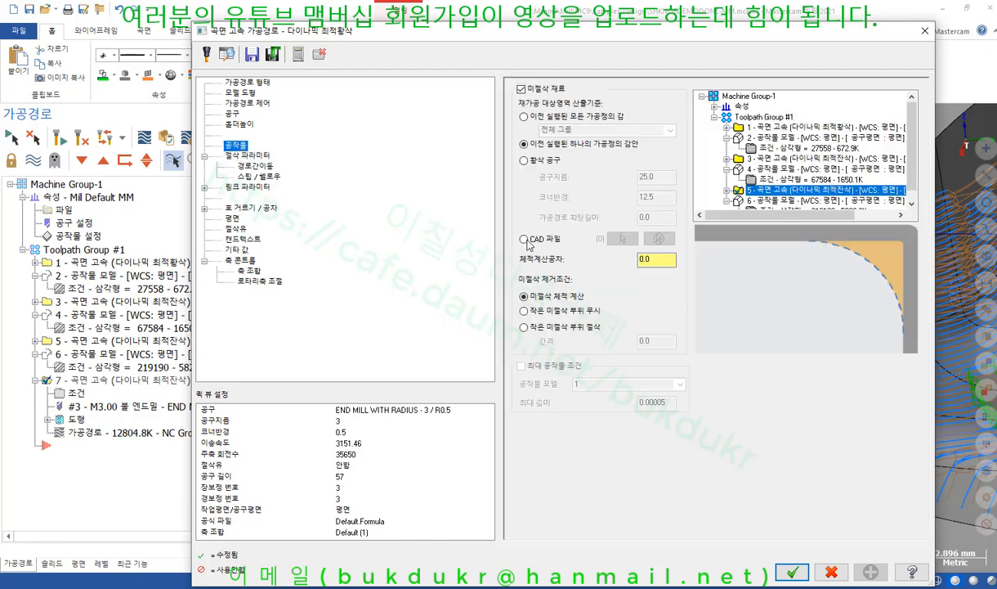
{"action": "left_click", "coordinate": [542, 313]}
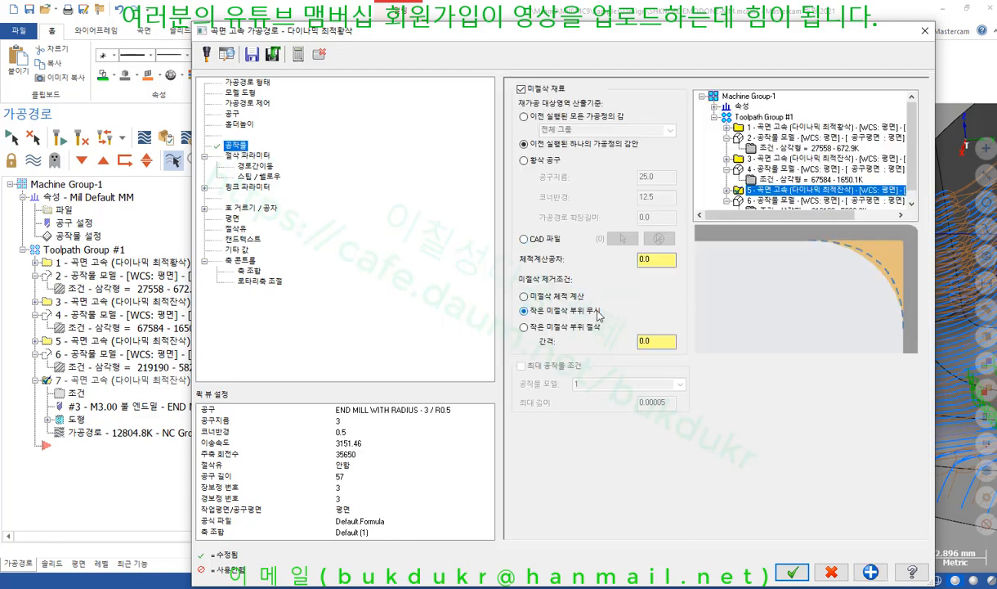
{"action": "left_click", "coordinate": [659, 340]}
{"action": "left_click", "coordinate": [792, 571]}
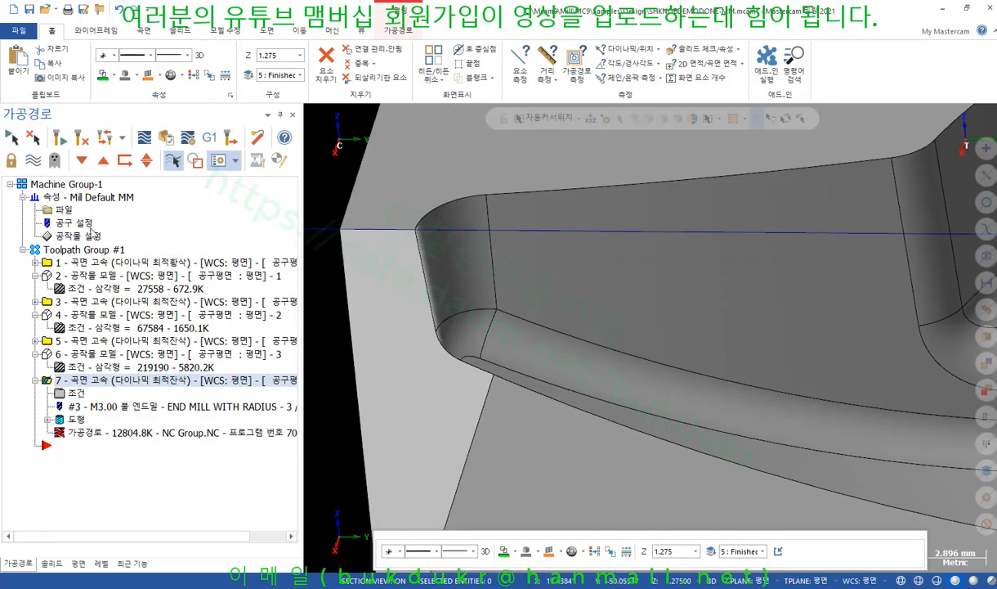
{"action": "left_click", "coordinate": [59, 139]}
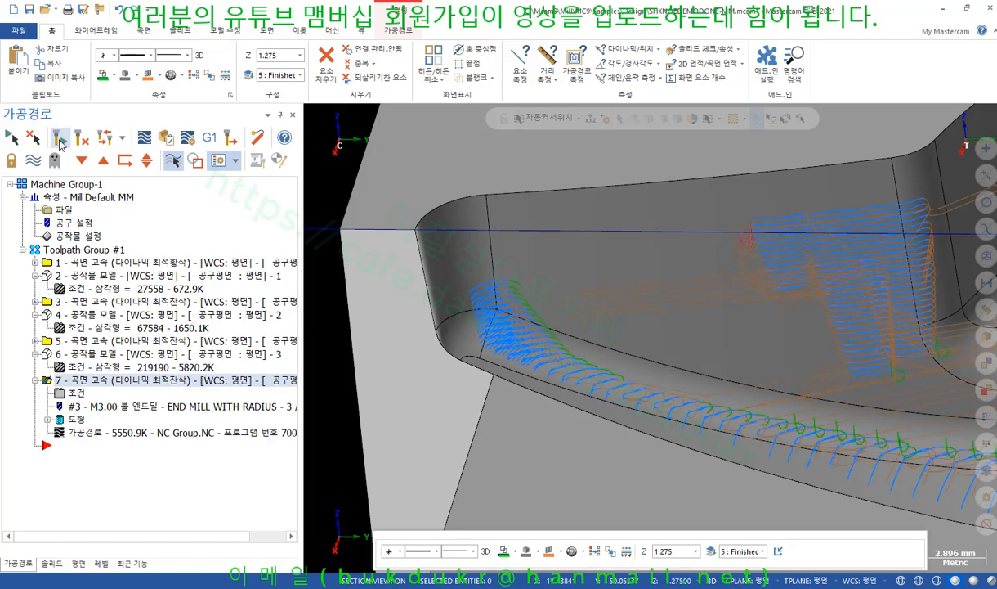
Examine operation 7's reduced toolpath at the arm tip, across the cavity floor and around the round pocket.
{"action": "scroll", "coordinate": [482, 236], "scroll_direction": "down", "scroll_amount": 6}
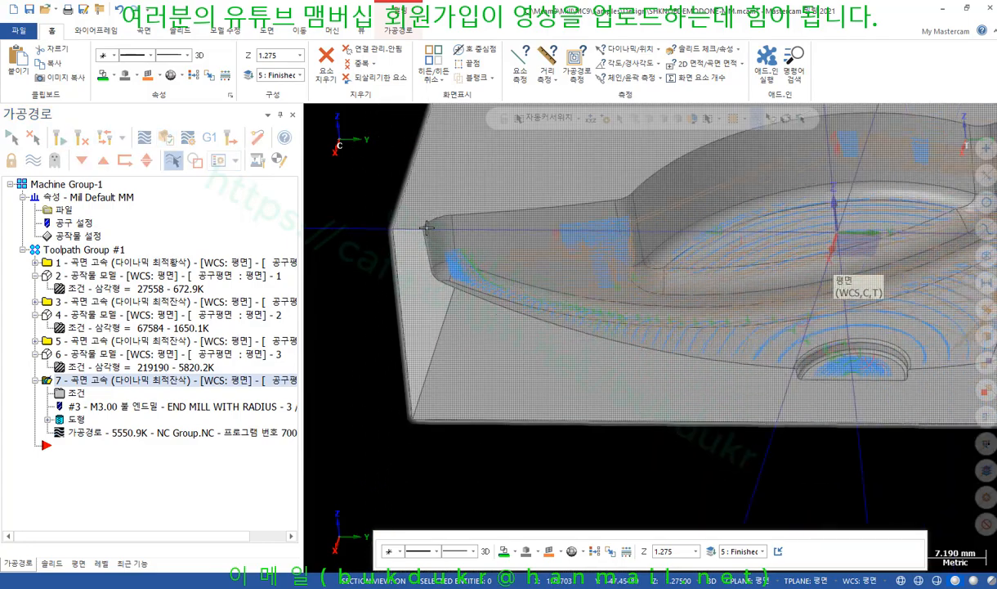
{"action": "middle_click_drag", "start_coordinate": [482, 236], "coordinate": [517, 239]}
{"action": "scroll", "coordinate": [666, 299], "scroll_direction": "up", "scroll_amount": 4}
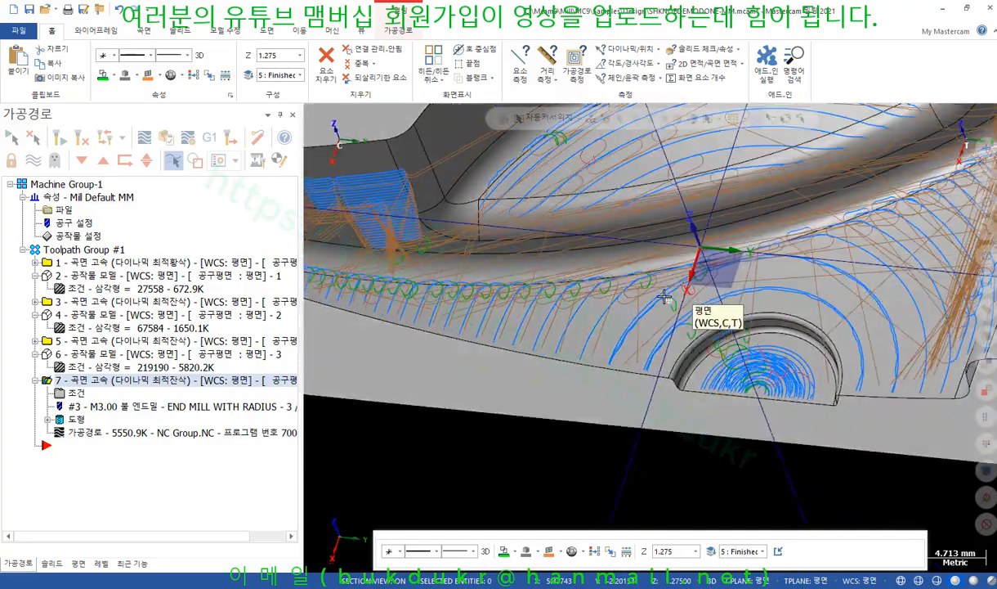
{"action": "middle_click_drag", "start_coordinate": [666, 299], "coordinate": [628, 353]}
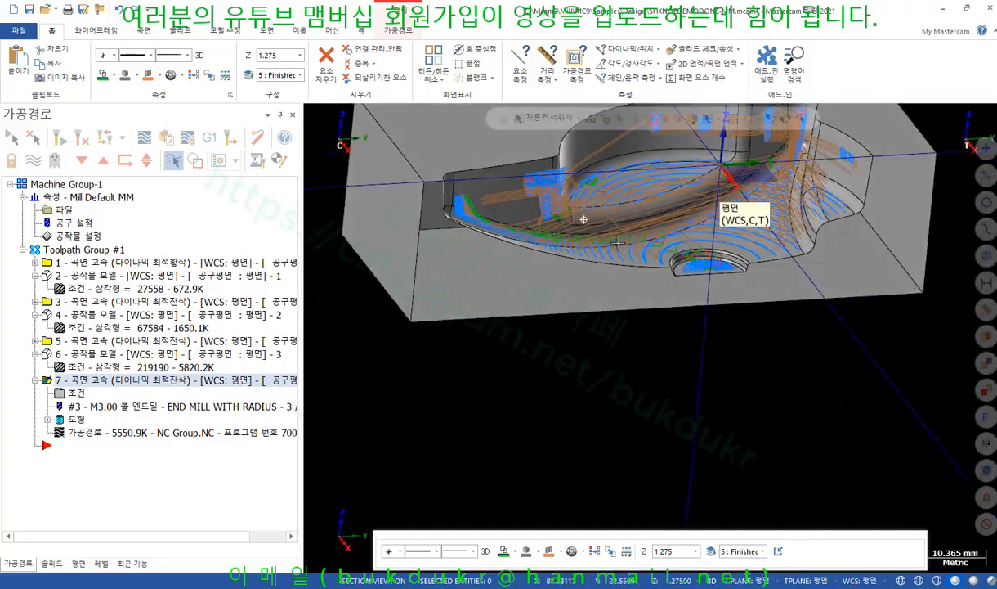
{"action": "scroll", "coordinate": [627, 352], "scroll_direction": "down", "scroll_amount": 2}
{"action": "scroll", "coordinate": [516, 278], "scroll_direction": "up", "scroll_amount": 10}
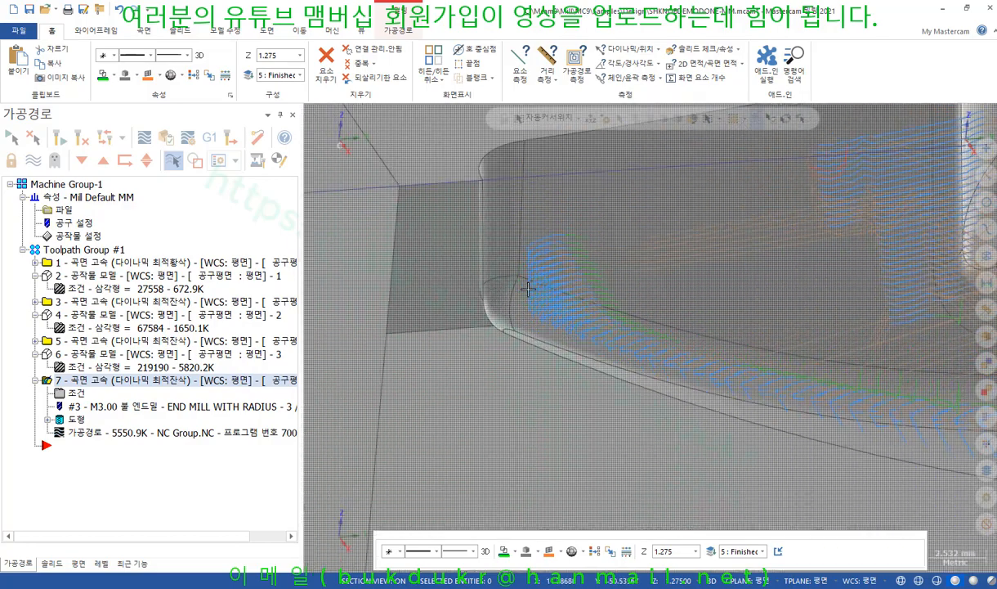
{"action": "middle_click_drag", "start_coordinate": [529, 292], "coordinate": [586, 342]}
{"action": "middle_click_drag", "start_coordinate": [572, 336], "coordinate": [571, 317]}
{"action": "scroll", "coordinate": [481, 234], "scroll_direction": "down", "scroll_amount": 2}
{"action": "scroll", "coordinate": [602, 317], "scroll_direction": "up", "scroll_amount": 2}
{"action": "scroll", "coordinate": [476, 258], "scroll_direction": "up", "scroll_amount": 1}
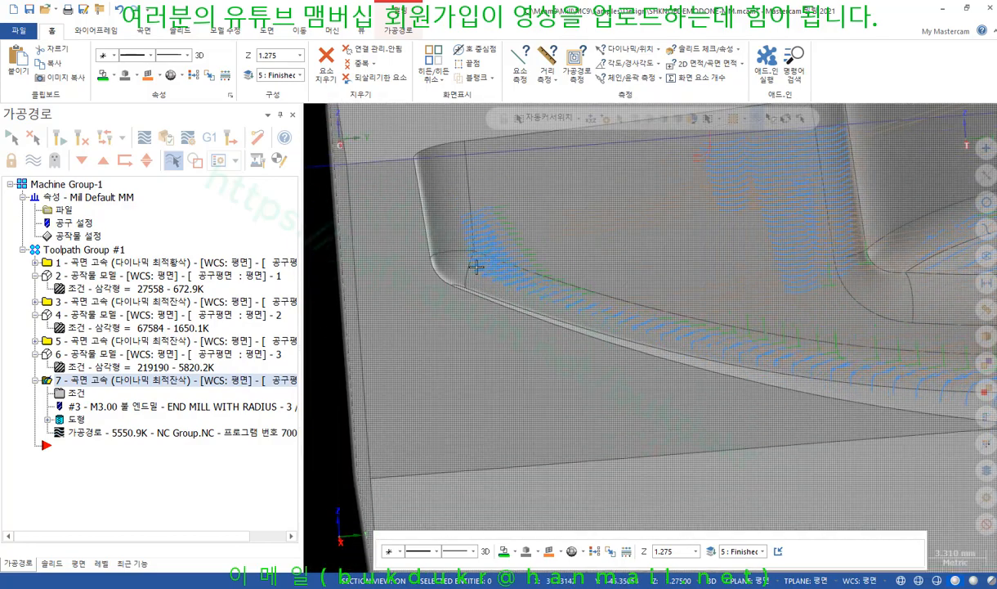
Set operation 7's ignored small-cusp distance to 0.5 mm and regenerate the toolpath.
{"action": "left_click", "coordinate": [76, 393]}
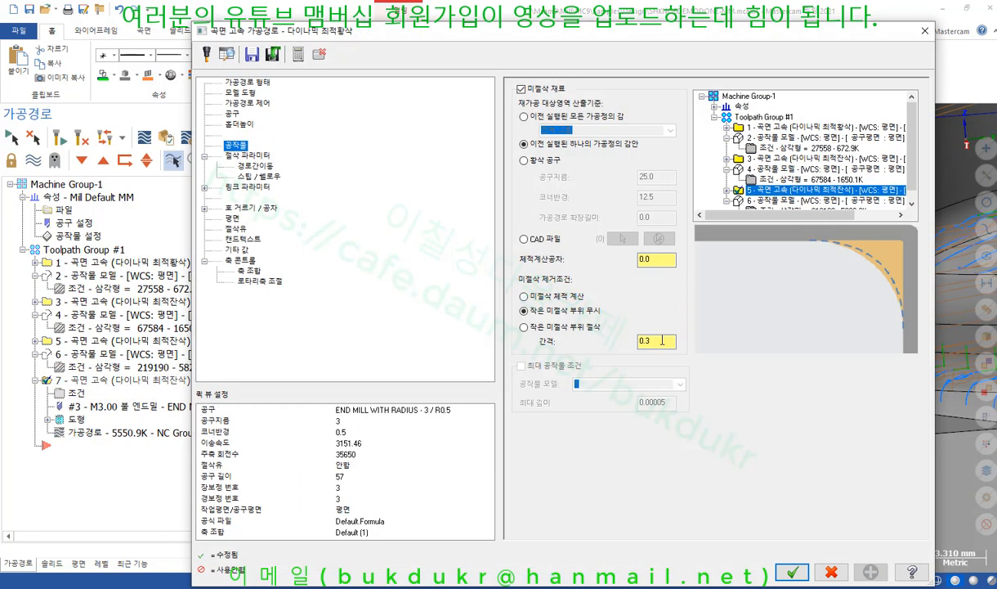
{"action": "left_click", "coordinate": [660, 341]}
{"action": "left_click", "coordinate": [802, 574]}
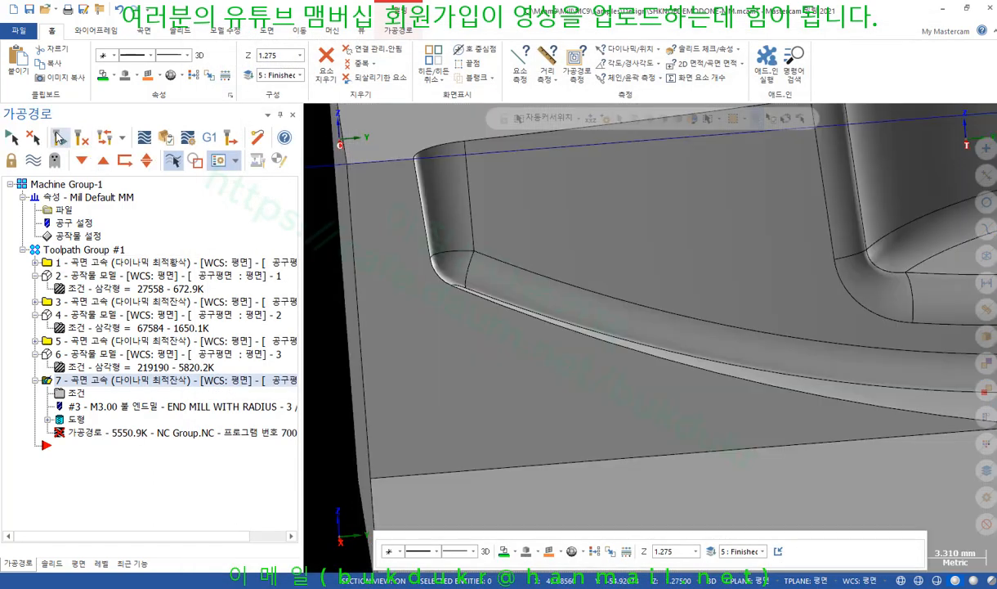
{"action": "left_click", "coordinate": [59, 137]}
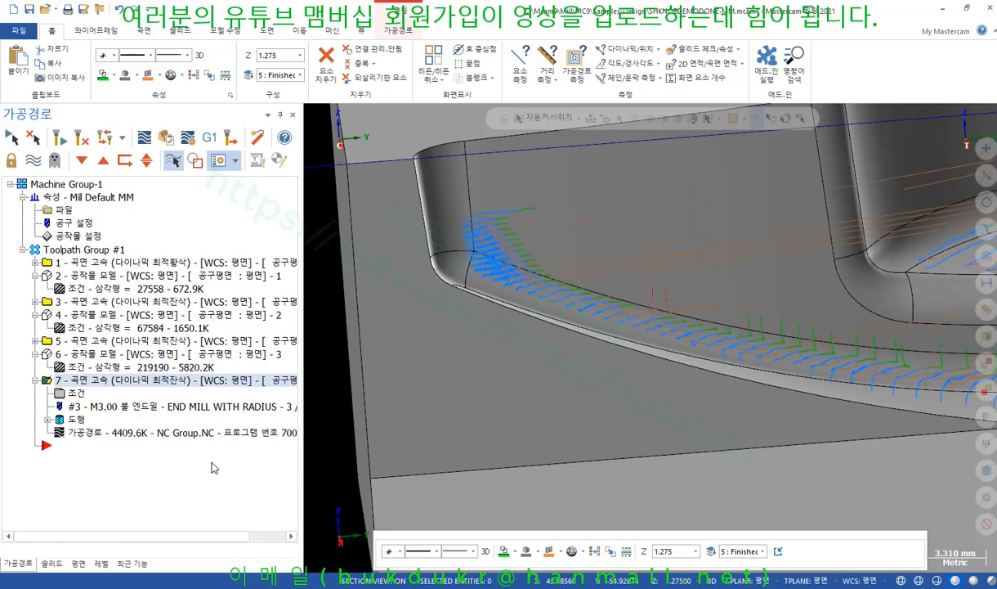
Examine the regenerated toolpath over the whole cavity, comparing the remaining passes at the arm tips, floor and round pocket.
{"action": "scroll", "coordinate": [552, 223], "scroll_direction": "down", "scroll_amount": 6}
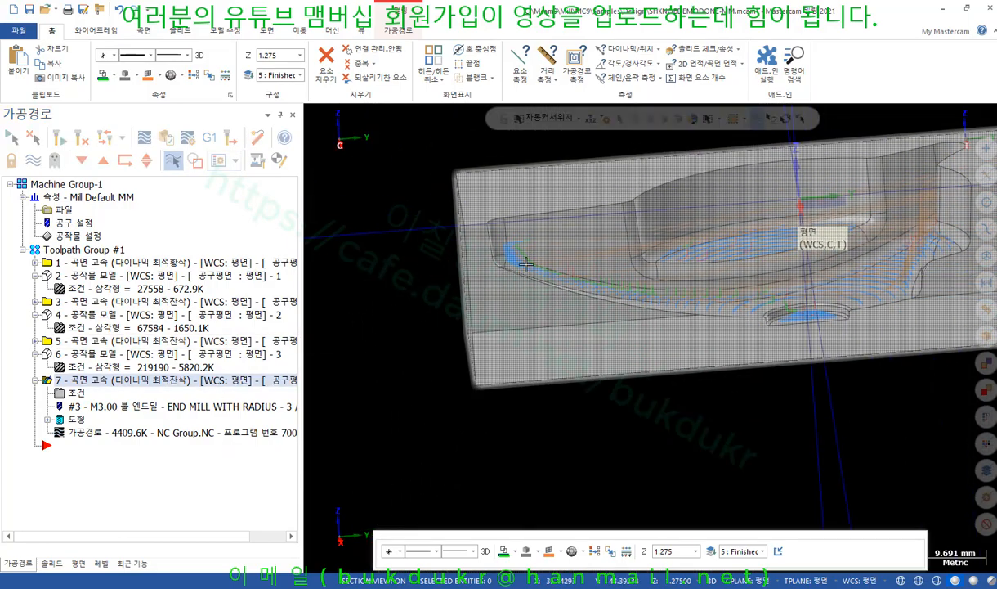
{"action": "middle_click_drag", "start_coordinate": [520, 281], "coordinate": [817, 311]}
{"action": "scroll", "coordinate": [841, 283], "scroll_direction": "up", "scroll_amount": 5}
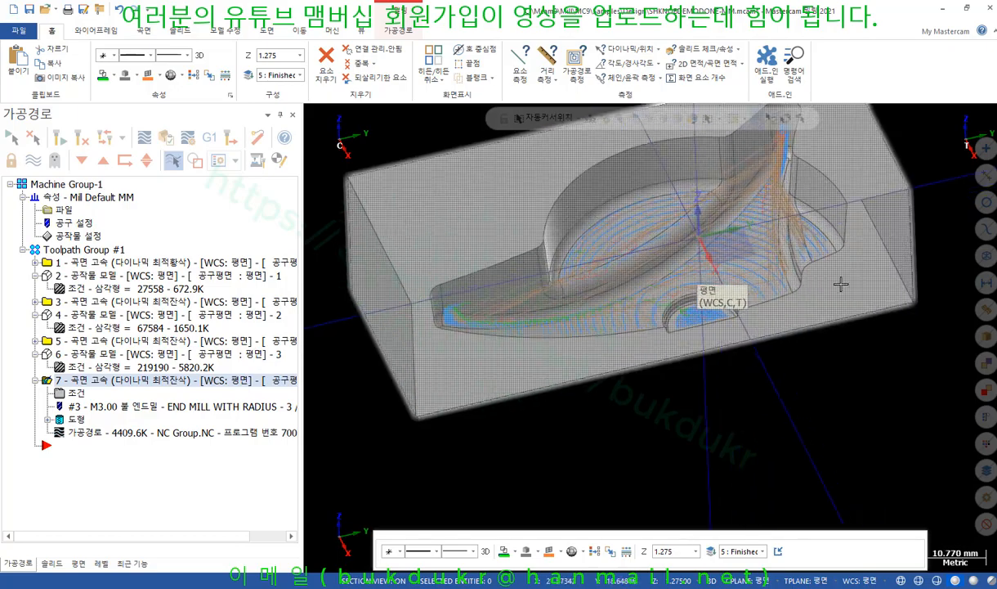
{"action": "middle_click_drag", "start_coordinate": [701, 270], "coordinate": [632, 279]}
{"action": "scroll", "coordinate": [619, 303], "scroll_direction": "up", "scroll_amount": 7}
{"action": "scroll", "coordinate": [745, 296], "scroll_direction": "down", "scroll_amount": 2}
{"action": "middle_click_drag", "start_coordinate": [745, 296], "coordinate": [690, 269]}
{"action": "scroll", "coordinate": [846, 265], "scroll_direction": "down", "scroll_amount": 5}
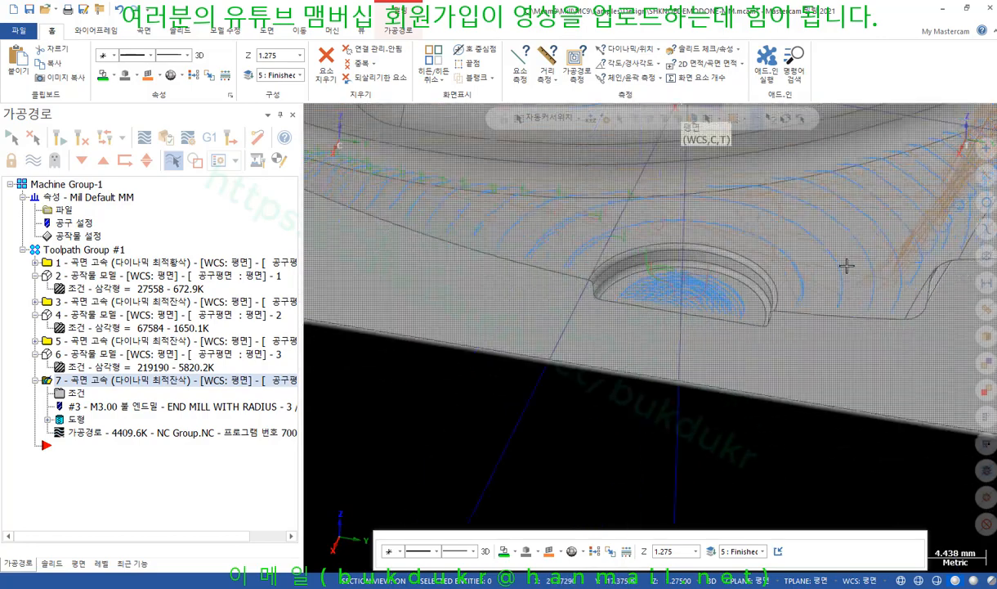
{"action": "scroll", "coordinate": [701, 347], "scroll_direction": "down", "scroll_amount": 2}
{"action": "middle_click_drag", "start_coordinate": [594, 231], "coordinate": [627, 254]}
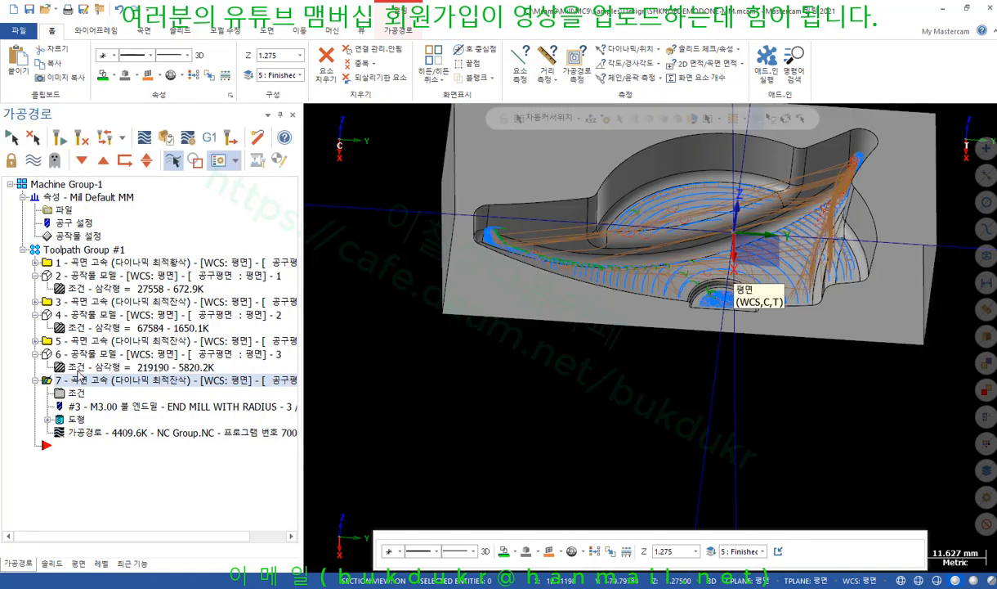
Change operation 7's ignored small-cusp distance again and regenerate its toolpath.
{"action": "left_click", "coordinate": [74, 395]}
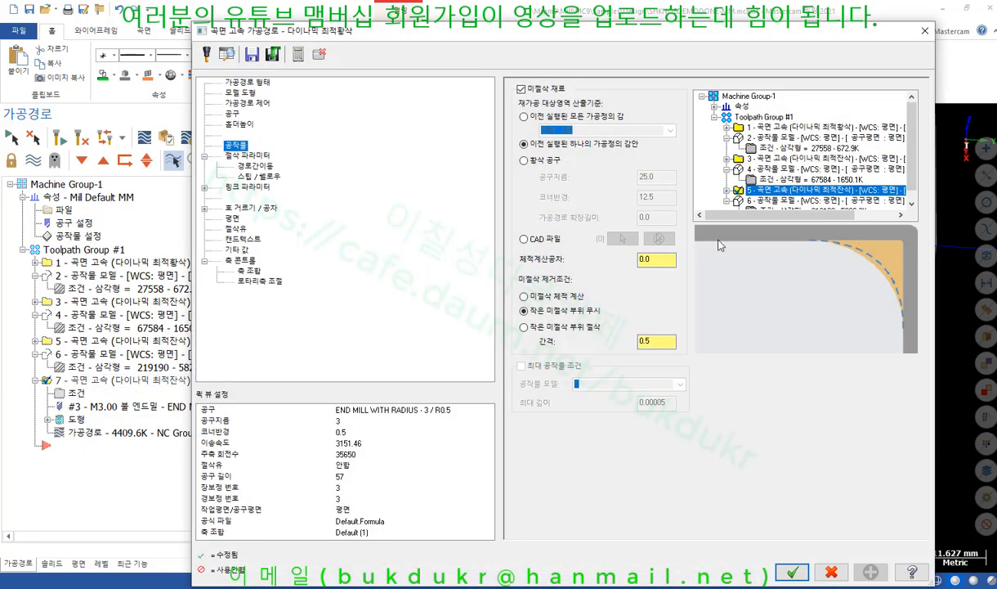
{"action": "left_click_drag", "start_coordinate": [658, 344], "coordinate": [605, 348]}
{"action": "left_click", "coordinate": [792, 572]}
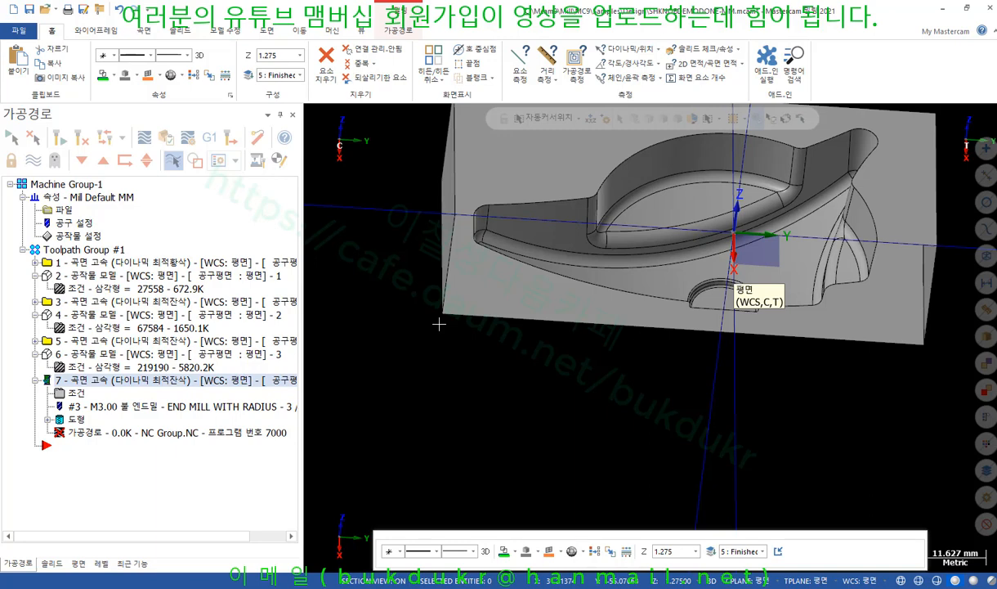
{"action": "scroll", "coordinate": [458, 212], "scroll_direction": "up", "scroll_amount": 5}
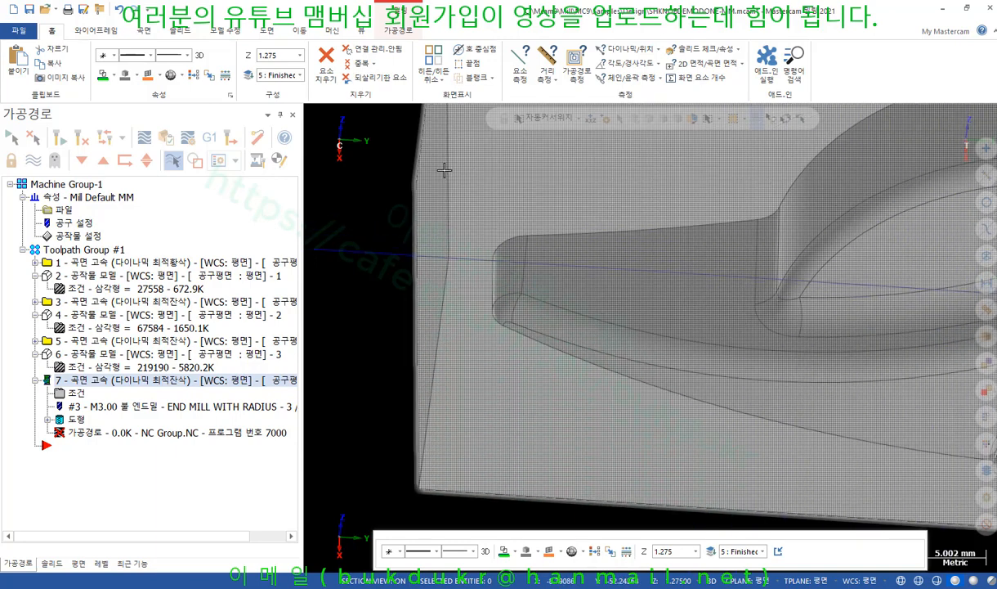
Display operation 7's toolpath and examine its passes at the cavity's narrow tip and across the whole part.
{"action": "scroll", "coordinate": [365, 197], "scroll_direction": "down", "scroll_amount": 1}
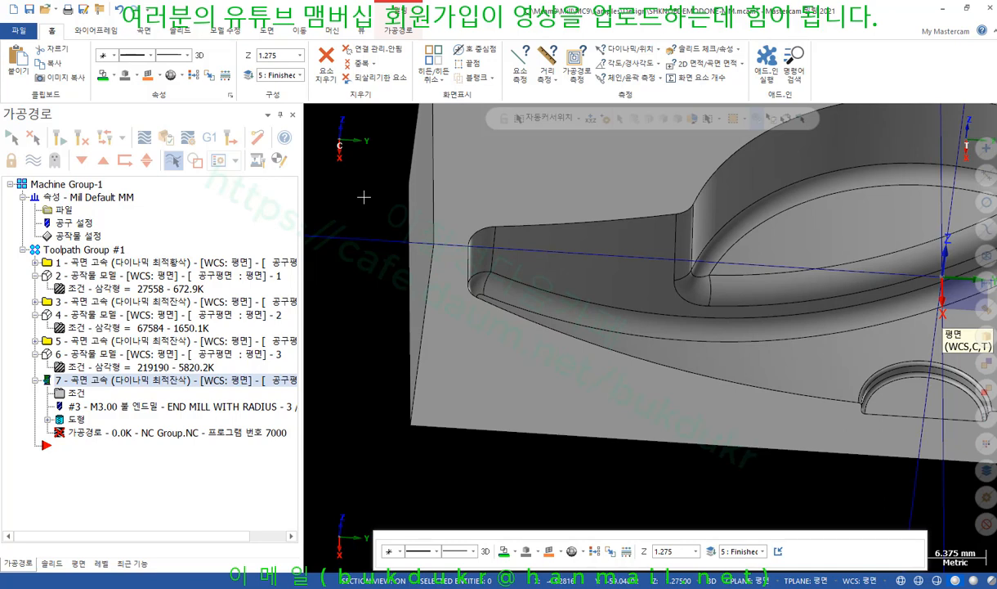
{"action": "key", "text": "alt+t"}
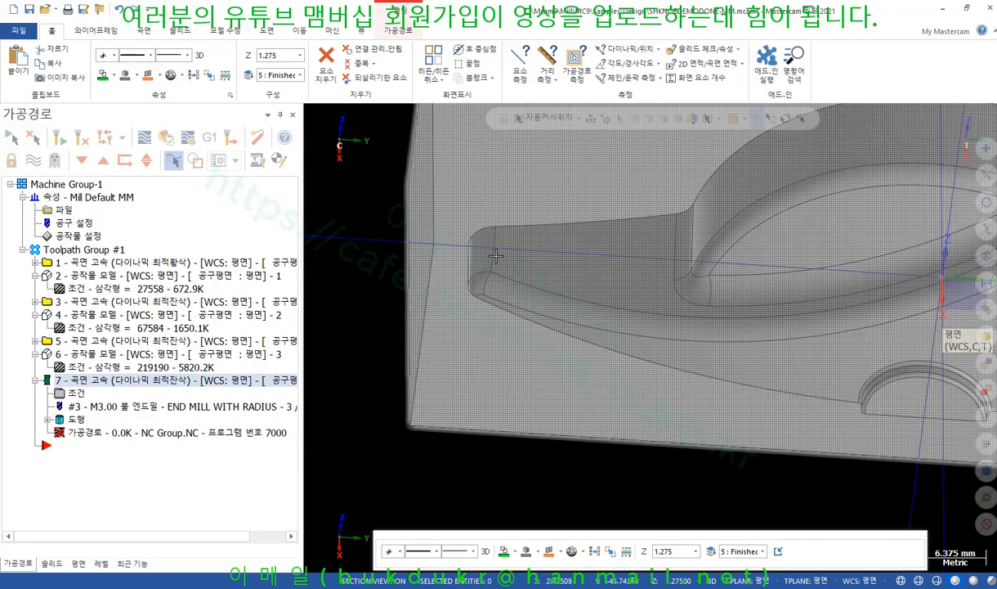
{"action": "scroll", "coordinate": [463, 280], "scroll_direction": "up", "scroll_amount": 3}
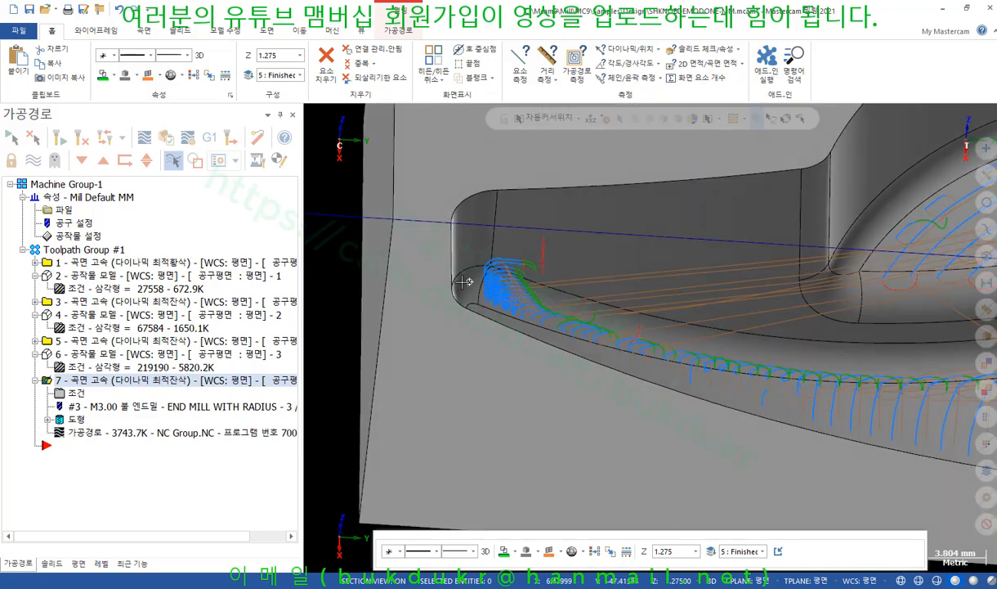
{"action": "middle_click_drag", "start_coordinate": [463, 280], "coordinate": [442, 247]}
{"action": "scroll", "coordinate": [442, 248], "scroll_direction": "down", "scroll_amount": 2}
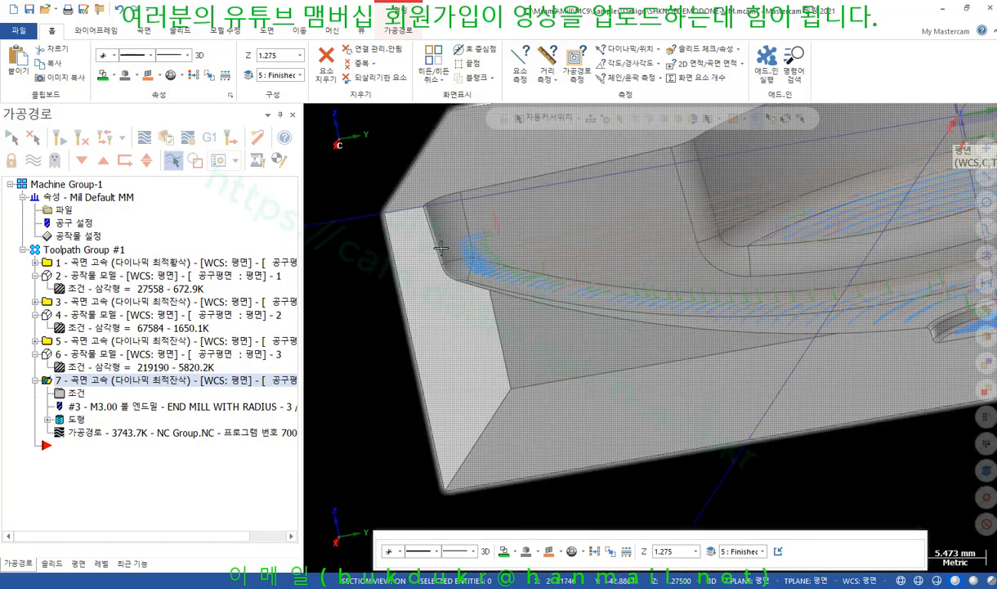
{"action": "scroll", "coordinate": [429, 286], "scroll_direction": "down", "scroll_amount": 4}
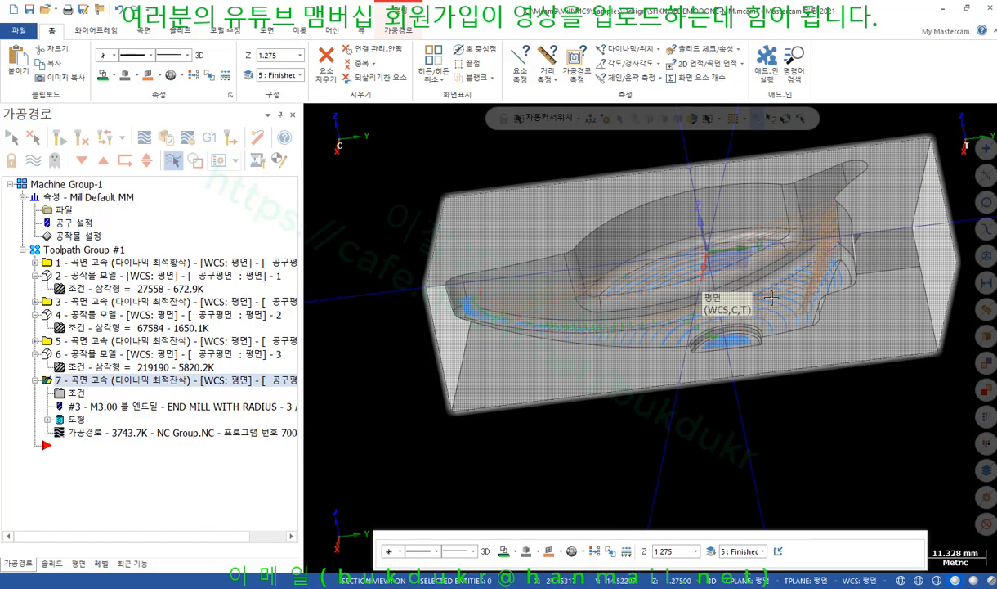
Set operation 7's rest-material spacing to 0.7 with small cusps ignored, regenerate the toolpath, and inspect the new passes.
{"action": "left_click", "coordinate": [77, 393]}
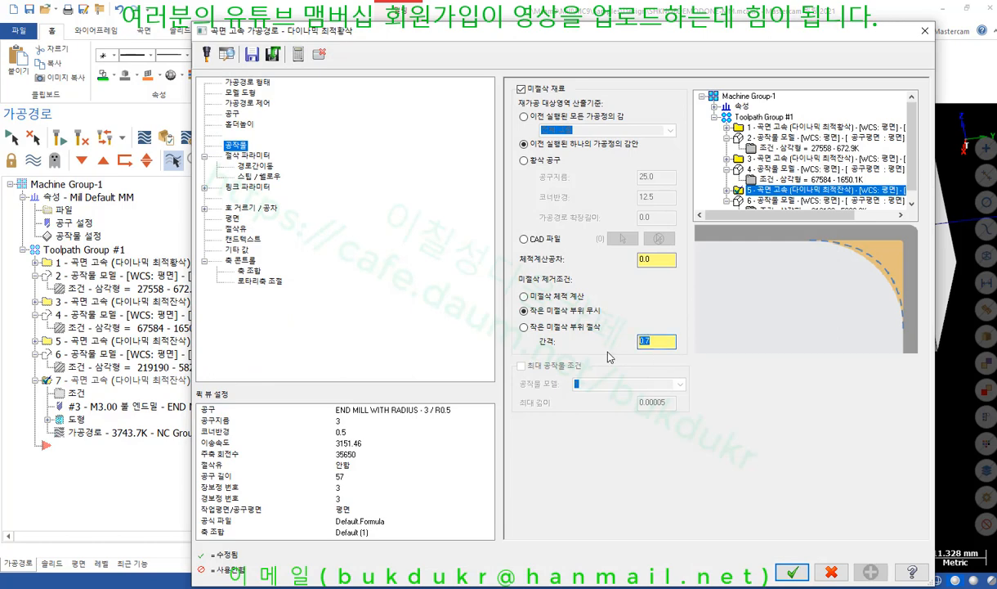
{"action": "left_click", "coordinate": [791, 573]}
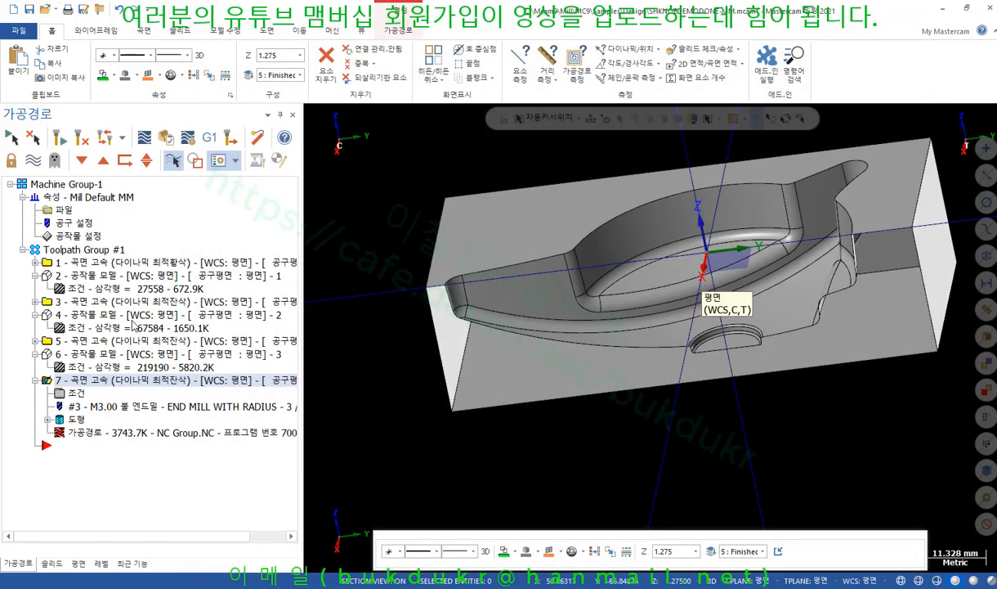
{"action": "left_click", "coordinate": [61, 137]}
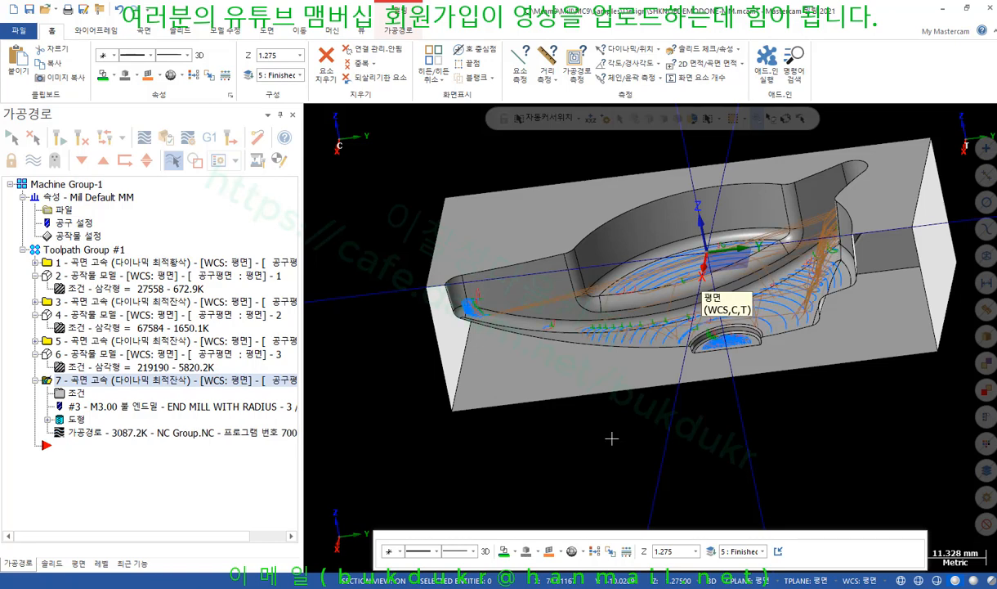
{"action": "scroll", "coordinate": [475, 369], "scroll_direction": "up", "scroll_amount": 5}
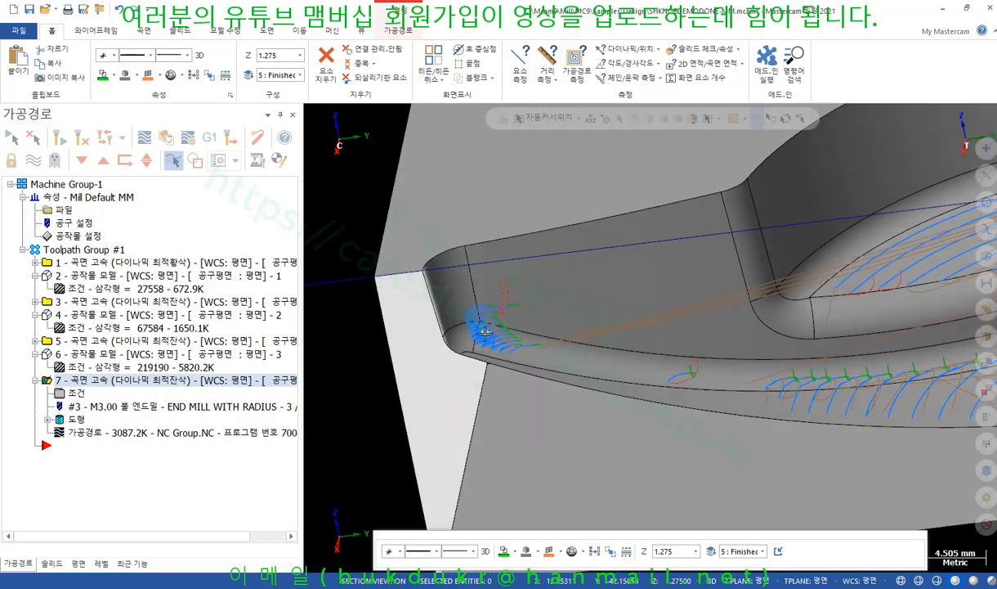
{"action": "middle_click_drag", "start_coordinate": [475, 369], "coordinate": [718, 317]}
{"action": "scroll", "coordinate": [511, 327], "scroll_direction": "down", "scroll_amount": 4}
{"action": "scroll", "coordinate": [719, 298], "scroll_direction": "up", "scroll_amount": 2}
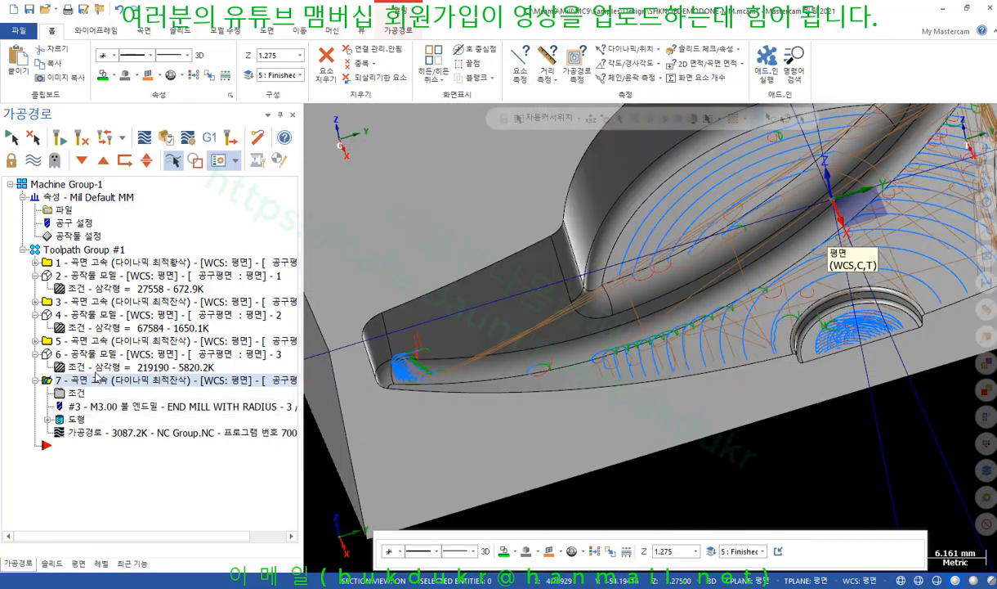
Show the stock model of operation 6 and examine the material left along the cavity walls and narrow tip.
{"action": "left_click", "coordinate": [97, 355]}
{"action": "scroll", "coordinate": [695, 340], "scroll_direction": "up", "scroll_amount": 4}
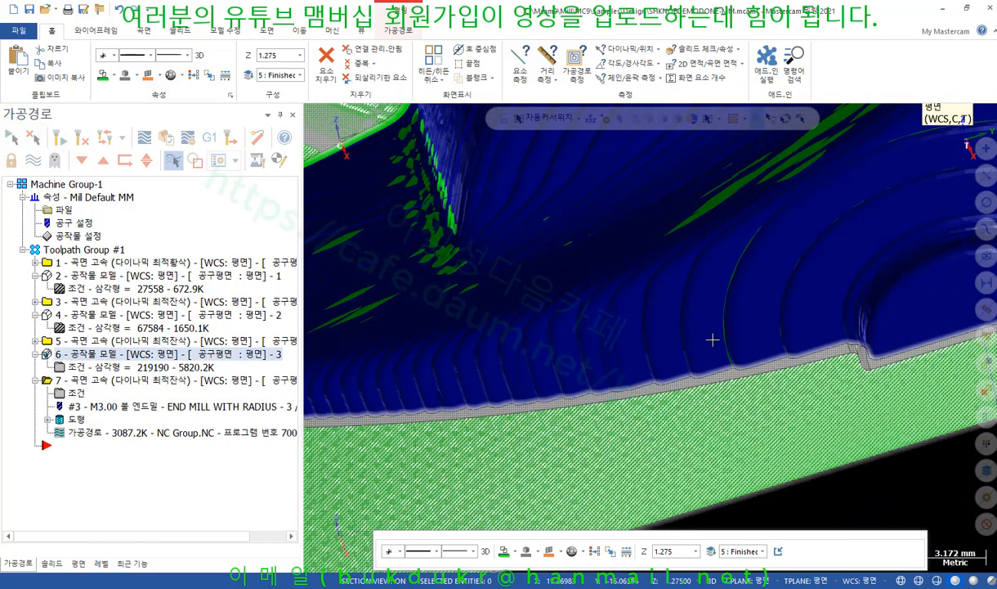
{"action": "mouse_move", "coordinate": [674, 342]}
{"action": "middle_mouse_down"}
{"action": "mouse_move", "coordinate": [646, 341]}
{"action": "mouse_move", "coordinate": [658, 338]}
{"action": "middle_mouse_up"}
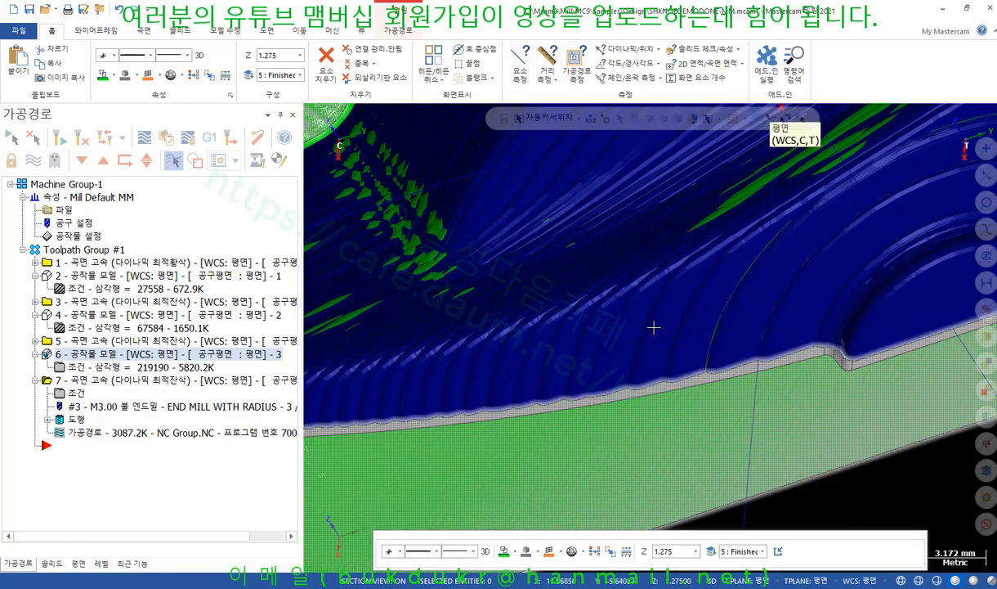
{"action": "scroll", "coordinate": [678, 292], "scroll_direction": "down", "scroll_amount": 3}
{"action": "mouse_move", "coordinate": [588, 310]}
{"action": "middle_mouse_down"}
{"action": "mouse_move", "coordinate": [588, 320]}
{"action": "mouse_move", "coordinate": [617, 325]}
{"action": "mouse_move", "coordinate": [635, 303]}
{"action": "mouse_move", "coordinate": [619, 289]}
{"action": "mouse_move", "coordinate": [619, 331]}
{"action": "middle_mouse_up"}
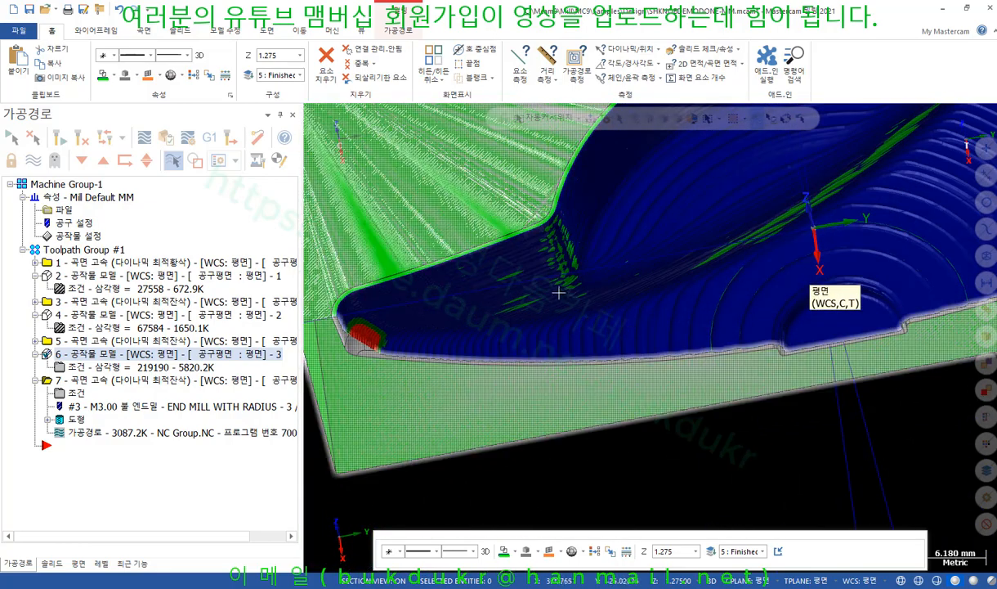
{"action": "scroll", "coordinate": [549, 302], "scroll_direction": "down", "scroll_amount": 4}
{"action": "middle_click_drag", "start_coordinate": [549, 302], "coordinate": [523, 292]}
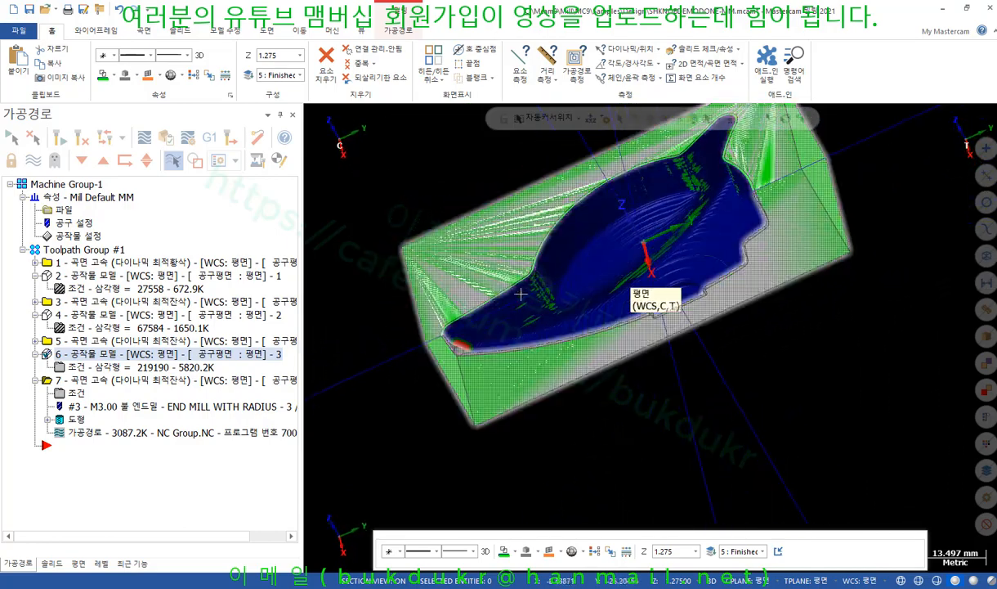
{"action": "scroll", "coordinate": [440, 345], "scroll_direction": "up", "scroll_amount": 2}
{"action": "scroll", "coordinate": [440, 345], "scroll_direction": "up", "scroll_amount": 5}
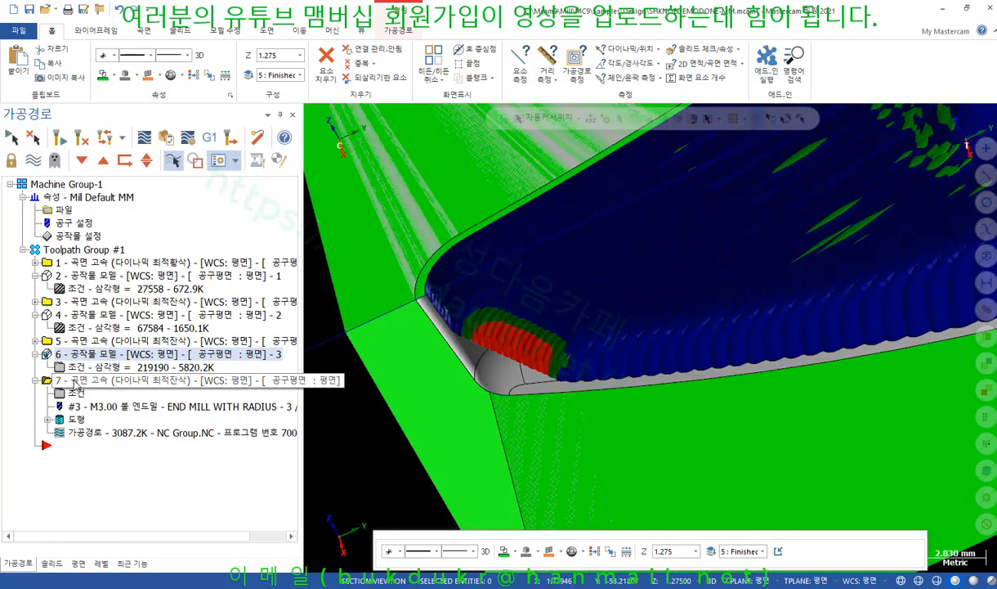
Overlay operation 7's toolpath on the stock model and inspect where it meets the leftover material at the tip.
{"action": "left_click", "coordinate": [74, 383]}
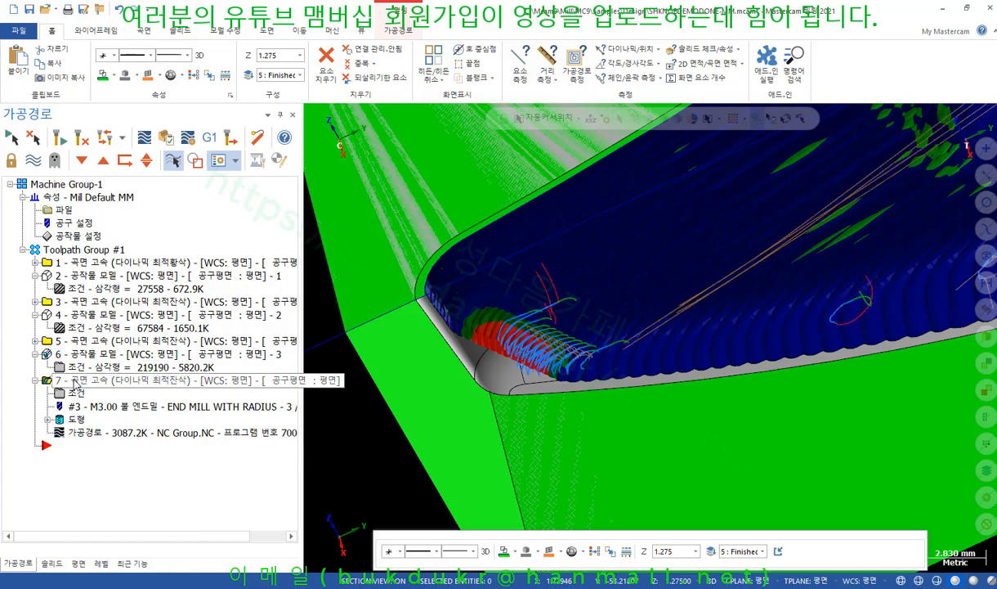
{"action": "scroll", "coordinate": [596, 375], "scroll_direction": "up", "scroll_amount": 2}
{"action": "middle_click_drag", "start_coordinate": [596, 376], "coordinate": [636, 378]}
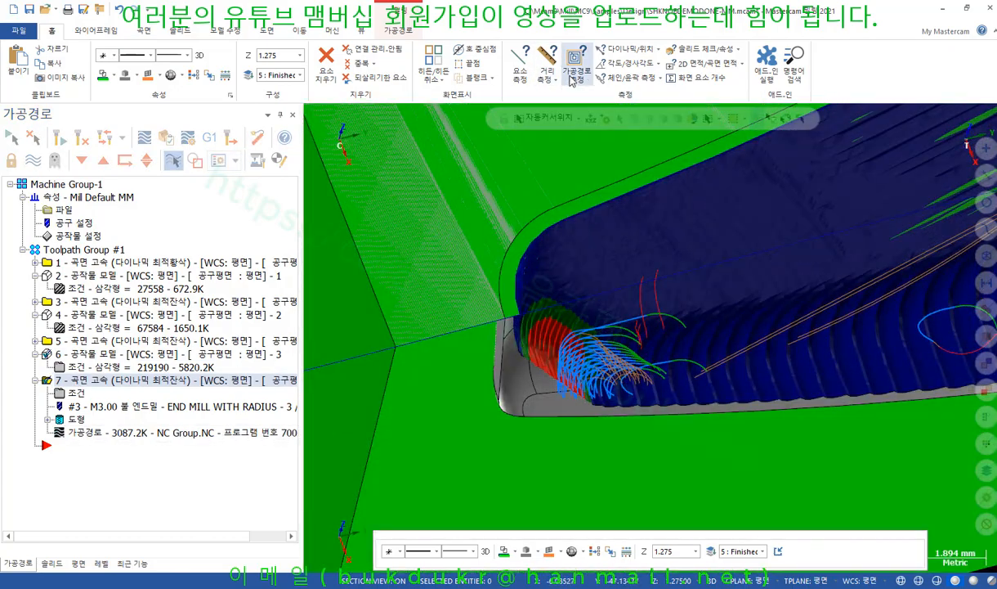
Analyze operation 7's toolpath moves at the cavity tip with the shaded tool displayed, checking its reach into the leftover material.
{"action": "left_click", "coordinate": [576, 57]}
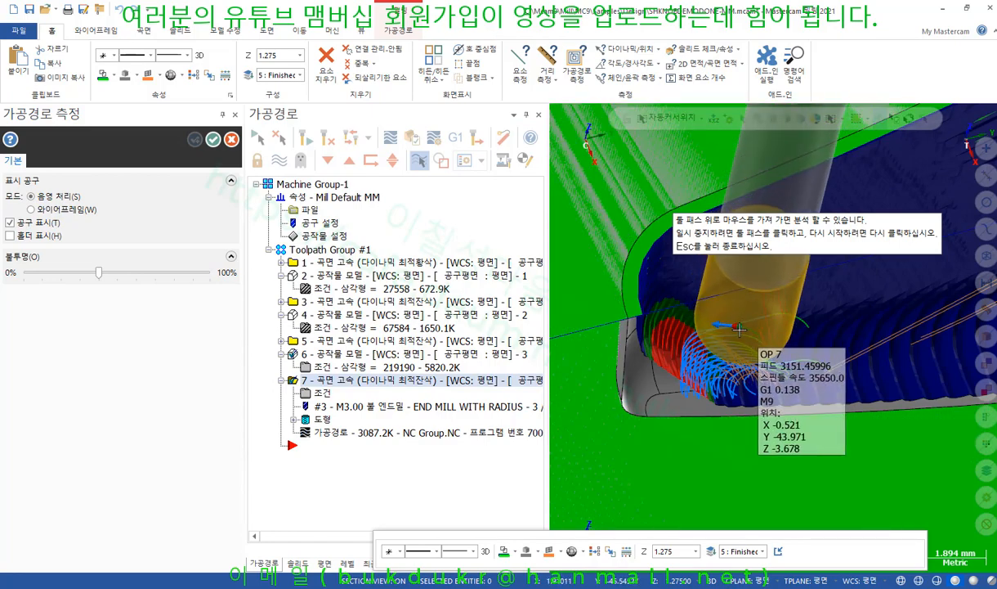
{"action": "scroll", "coordinate": [695, 351], "scroll_direction": "up", "scroll_amount": 1}
{"action": "scroll", "coordinate": [694, 354], "scroll_direction": "up", "scroll_amount": 2}
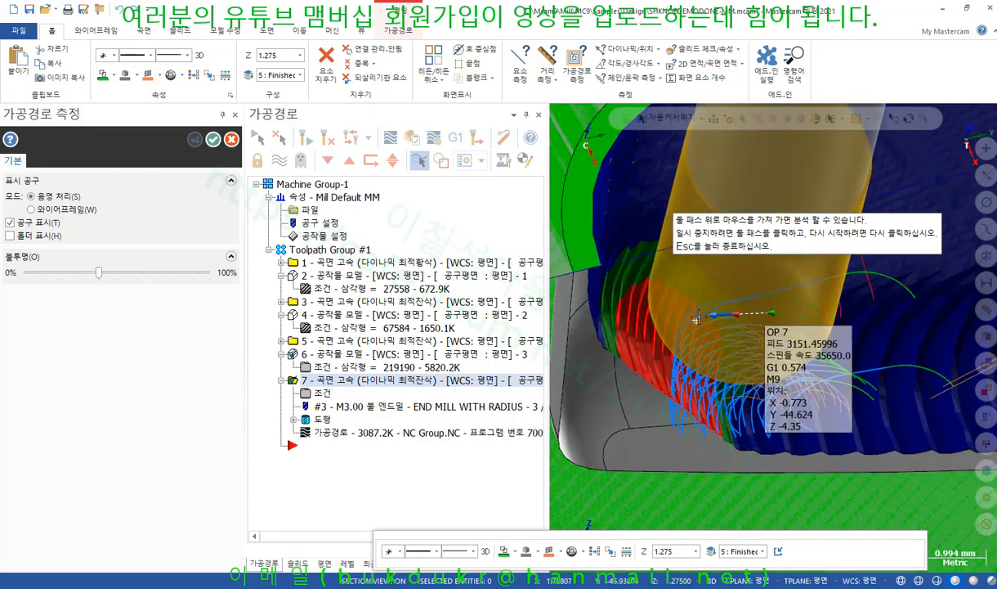
{"action": "middle_click_drag", "start_coordinate": [693, 354], "coordinate": [722, 319]}
{"action": "scroll", "coordinate": [667, 367], "scroll_direction": "down", "scroll_amount": 2}
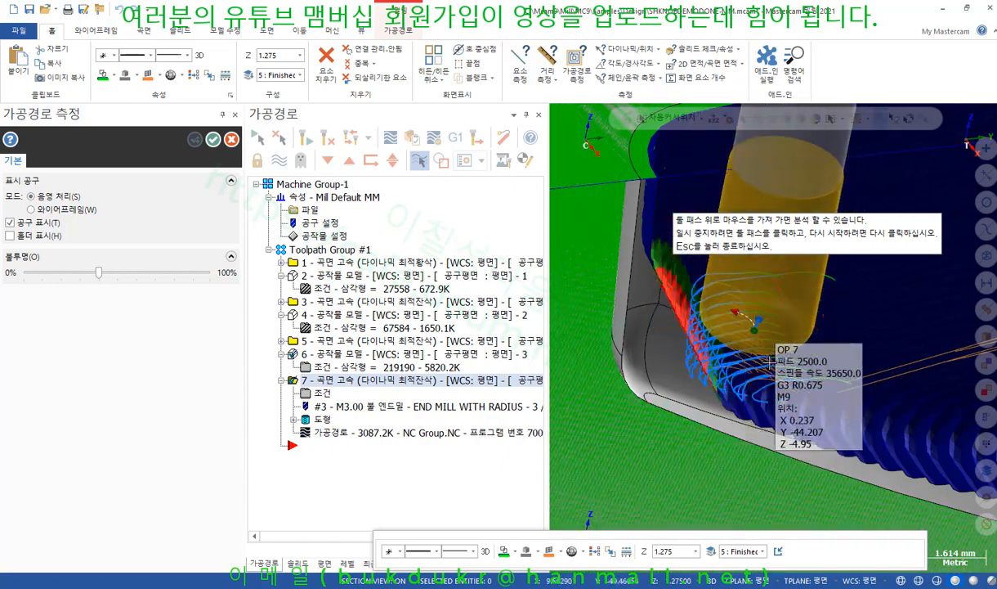
{"action": "right_click", "coordinate": [710, 335]}
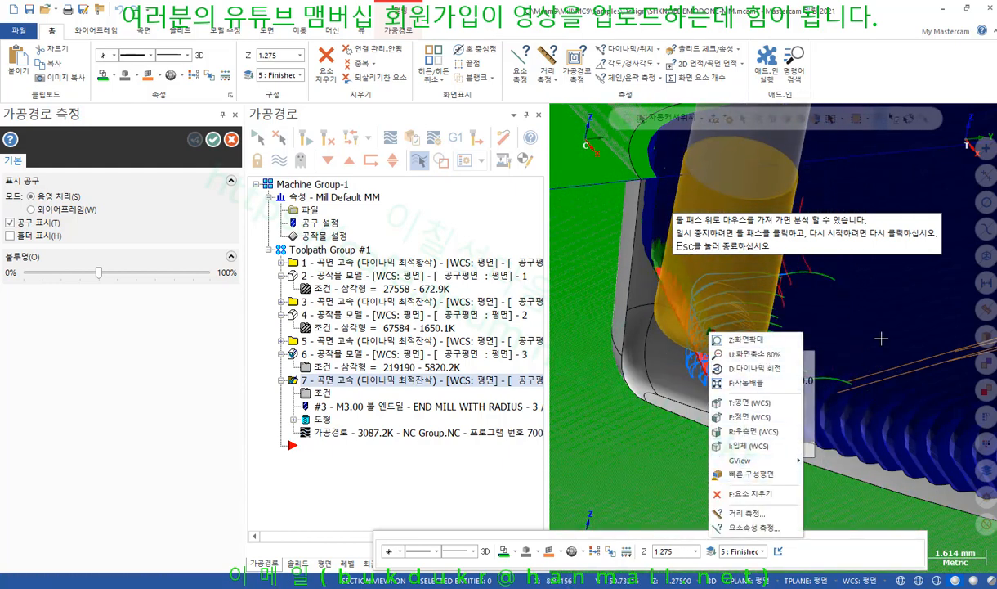
{"action": "key", "text": "Escape"}
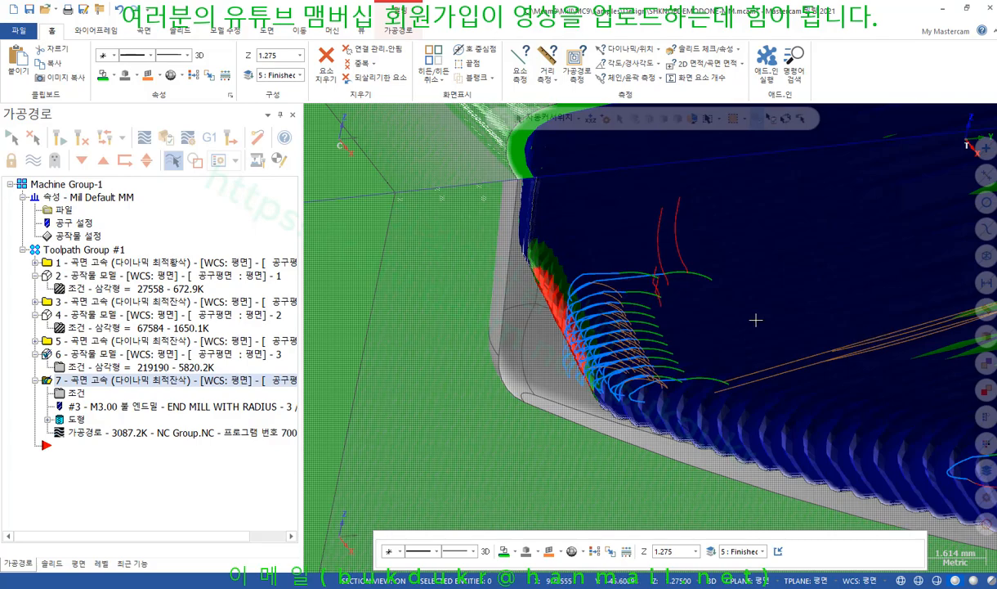
Examine the tip's leftover material and passes from the side, and from above in the top view (WCS).
{"action": "scroll", "coordinate": [394, 386], "scroll_direction": "down", "scroll_amount": 5}
{"action": "mouse_move", "coordinate": [381, 332]}
{"action": "middle_mouse_down"}
{"action": "mouse_move", "coordinate": [339, 310]}
{"action": "mouse_move", "coordinate": [329, 292]}
{"action": "middle_mouse_up"}
{"action": "scroll", "coordinate": [522, 351], "scroll_direction": "down", "scroll_amount": 1}
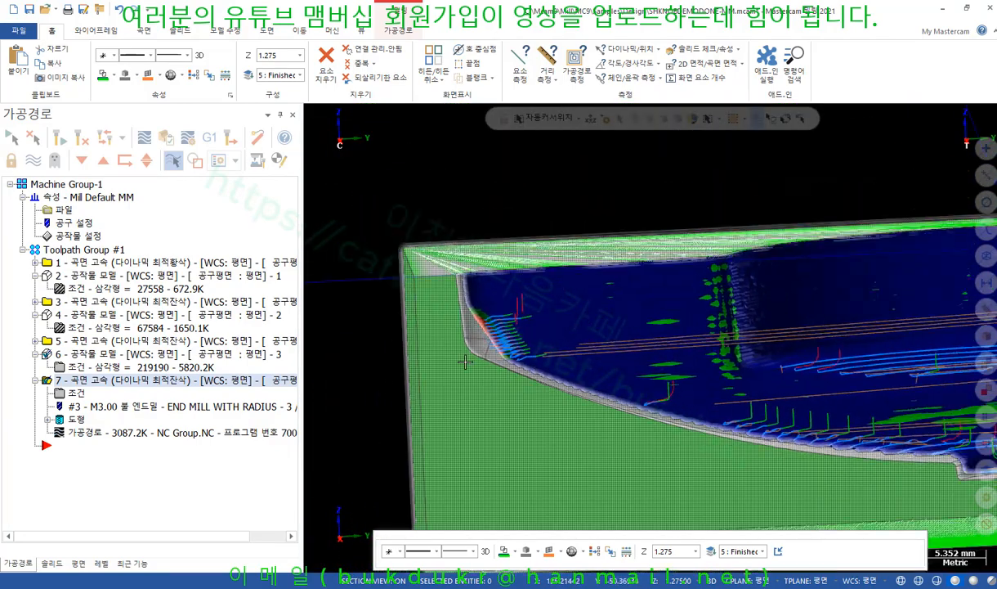
{"action": "middle_click_drag", "start_coordinate": [427, 342], "coordinate": [416, 360]}
{"action": "right_click", "coordinate": [382, 164]}
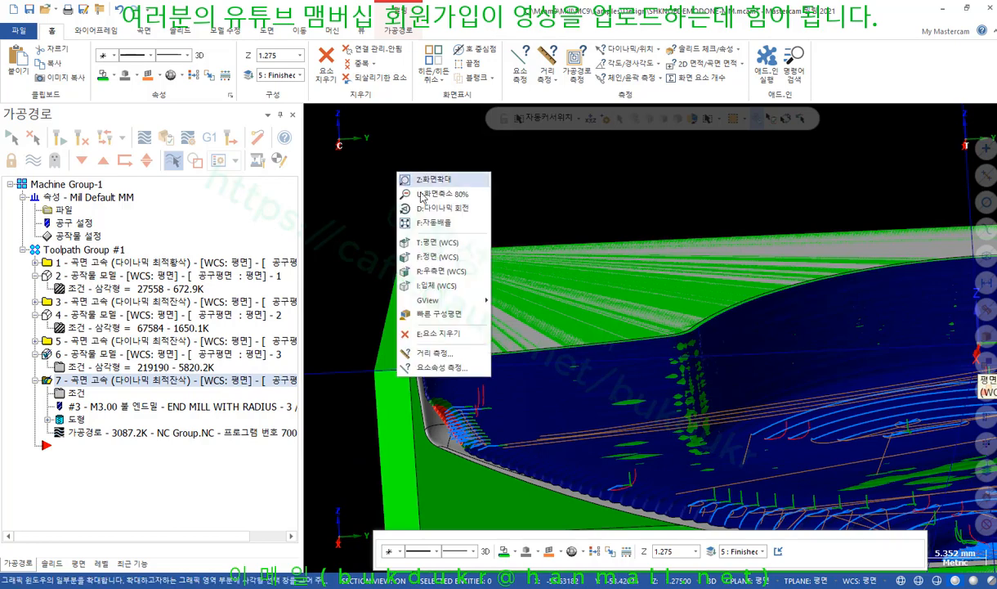
{"action": "left_click", "coordinate": [428, 236]}
{"action": "scroll", "coordinate": [430, 243], "scroll_direction": "down", "scroll_amount": 2}
{"action": "scroll", "coordinate": [521, 343], "scroll_direction": "up", "scroll_amount": 5}
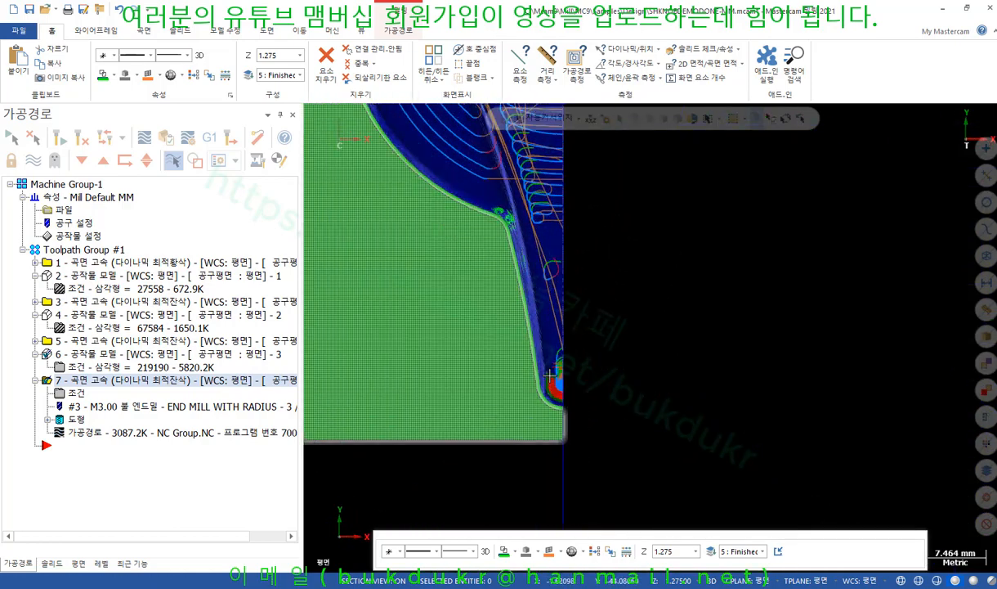
{"action": "scroll", "coordinate": [563, 416], "scroll_direction": "up", "scroll_amount": 3}
{"action": "scroll", "coordinate": [565, 418], "scroll_direction": "up", "scroll_amount": 1}
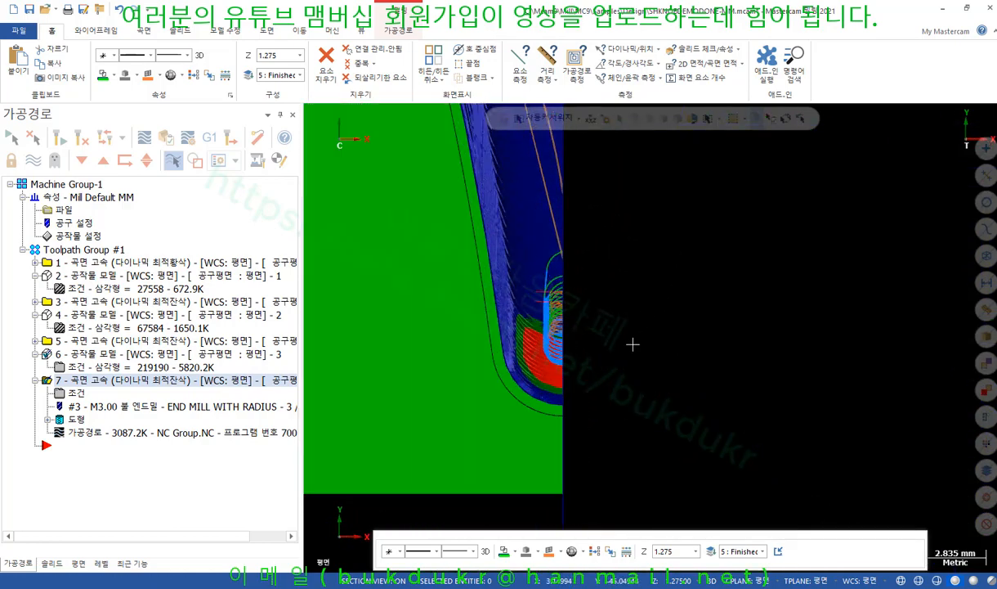
{"action": "scroll", "coordinate": [634, 339], "scroll_direction": "down", "scroll_amount": 1}
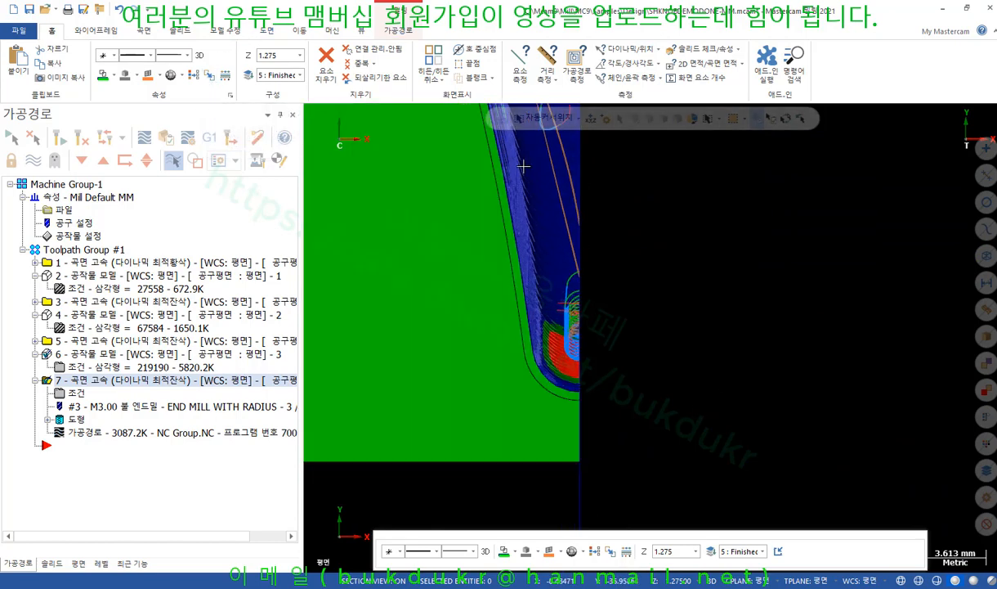
Draw a center-point circle about 3.18 mm in radius, concentric with the arc at the cavity's narrow tip.
{"action": "left_click", "coordinate": [104, 33]}
{"action": "left_click", "coordinate": [160, 59]}
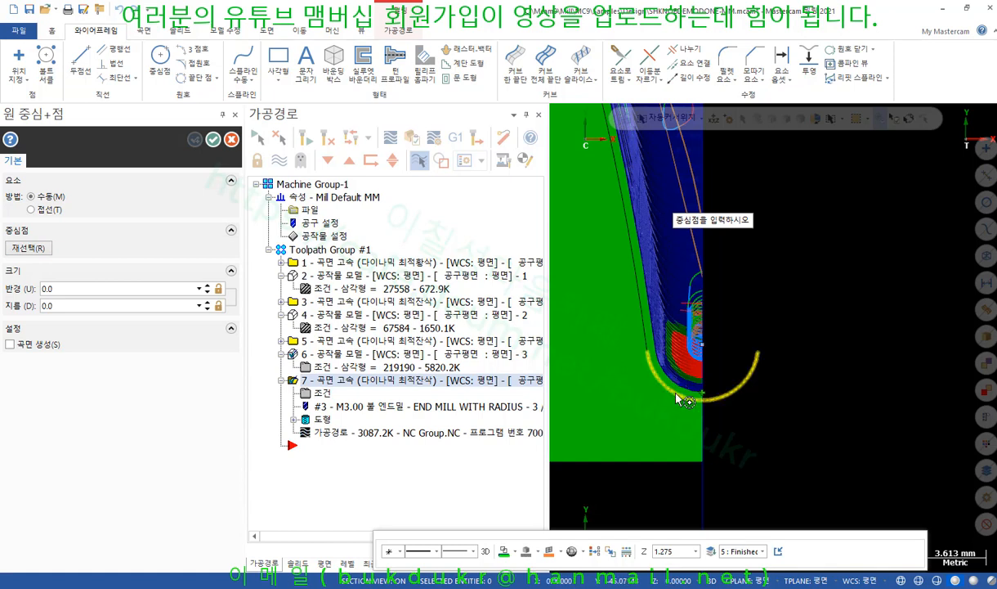
{"action": "left_click", "coordinate": [678, 398]}
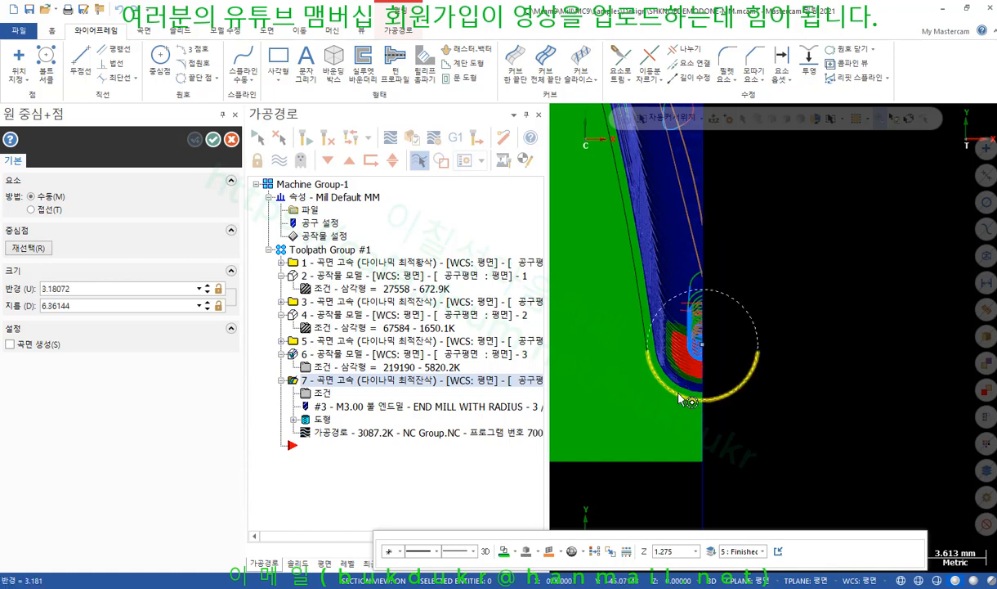
{"action": "left_click", "coordinate": [681, 394]}
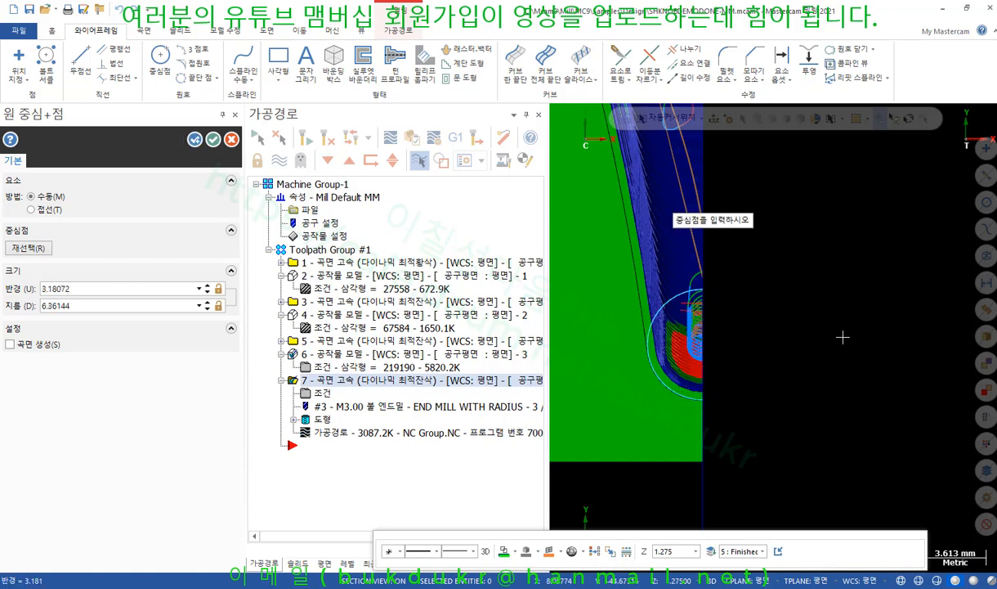
{"action": "left_click", "coordinate": [212, 139]}
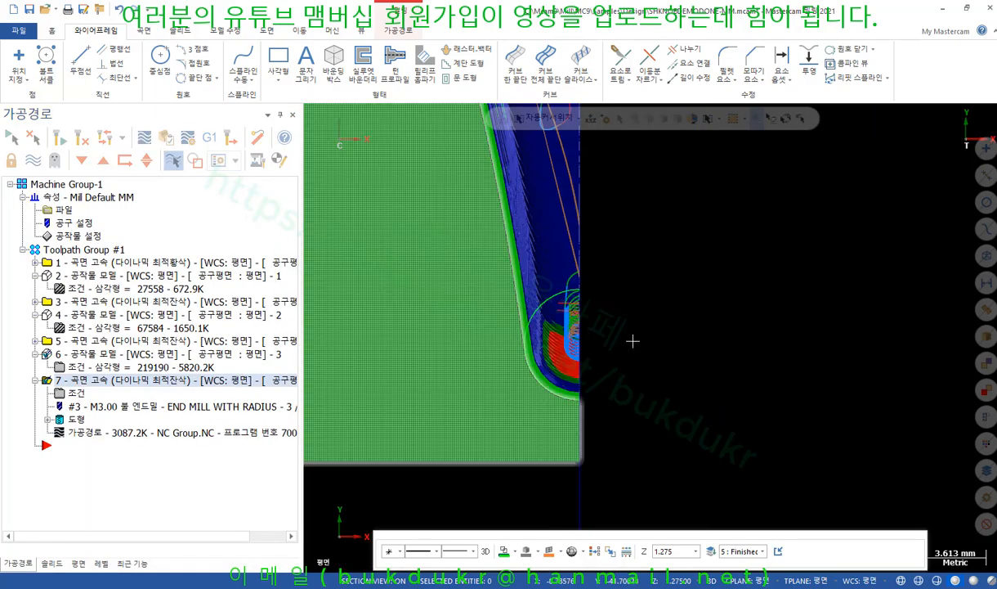
Select the new circle and check its position above the cavity tip and the toolpath.
{"action": "middle_click_drag", "start_coordinate": [683, 330], "coordinate": [654, 337]}
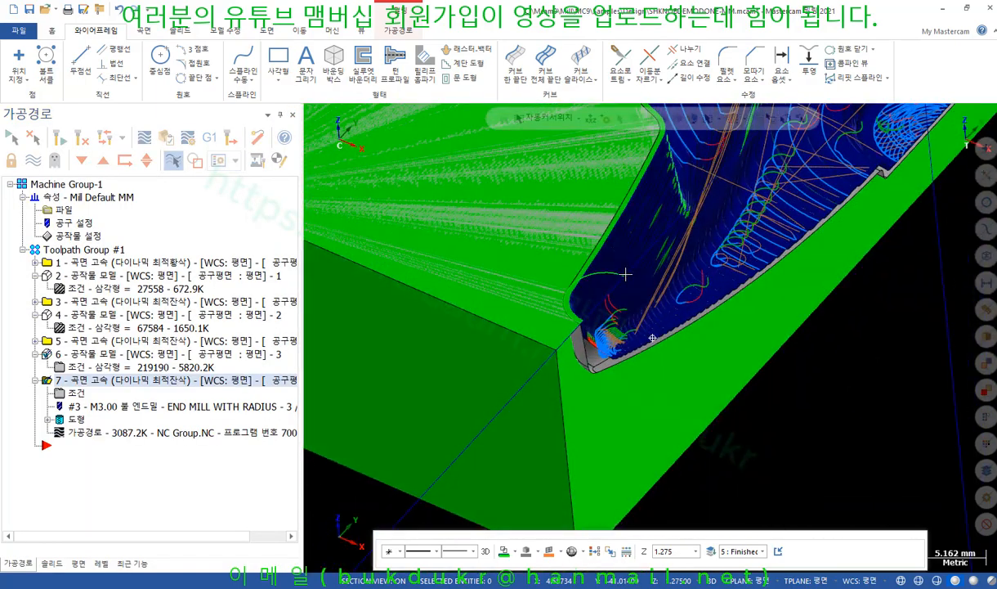
{"action": "scroll", "coordinate": [678, 275], "scroll_direction": "up", "scroll_amount": 2}
{"action": "left_click", "coordinate": [601, 281]}
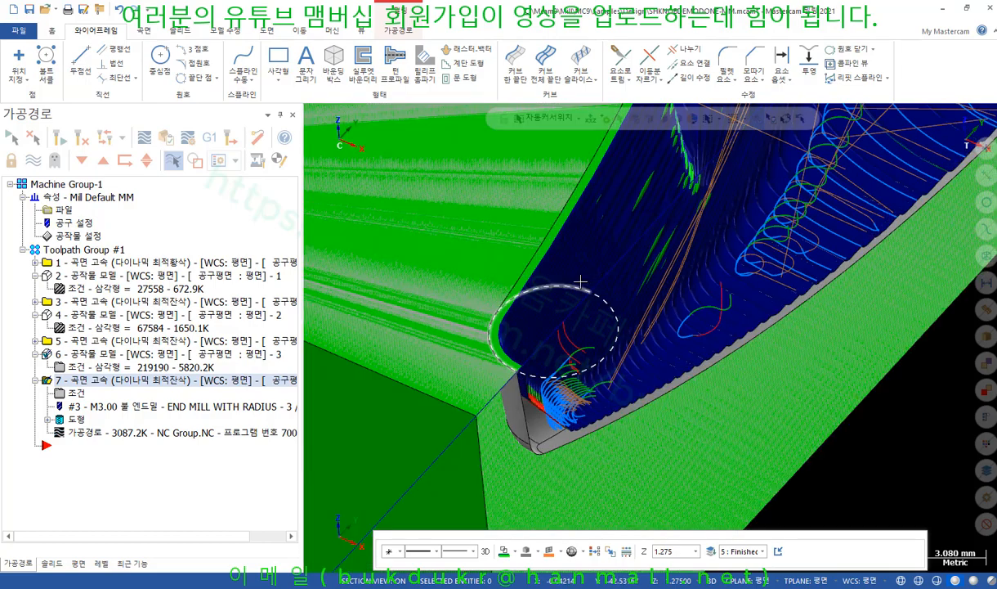
{"action": "scroll", "coordinate": [547, 434], "scroll_direction": "down", "scroll_amount": 5}
{"action": "scroll", "coordinate": [547, 434], "scroll_direction": "down", "scroll_amount": 1}
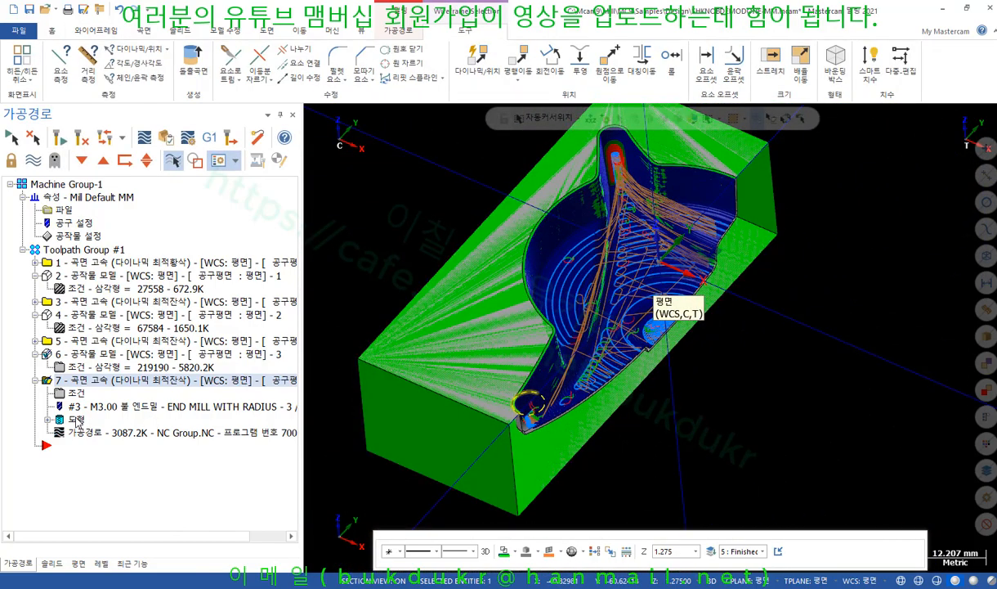
Set the wireframe circle at the cavity tip as operation 7's containment boundary chain and accept the toolpath parameters.
{"action": "left_click", "coordinate": [78, 421]}
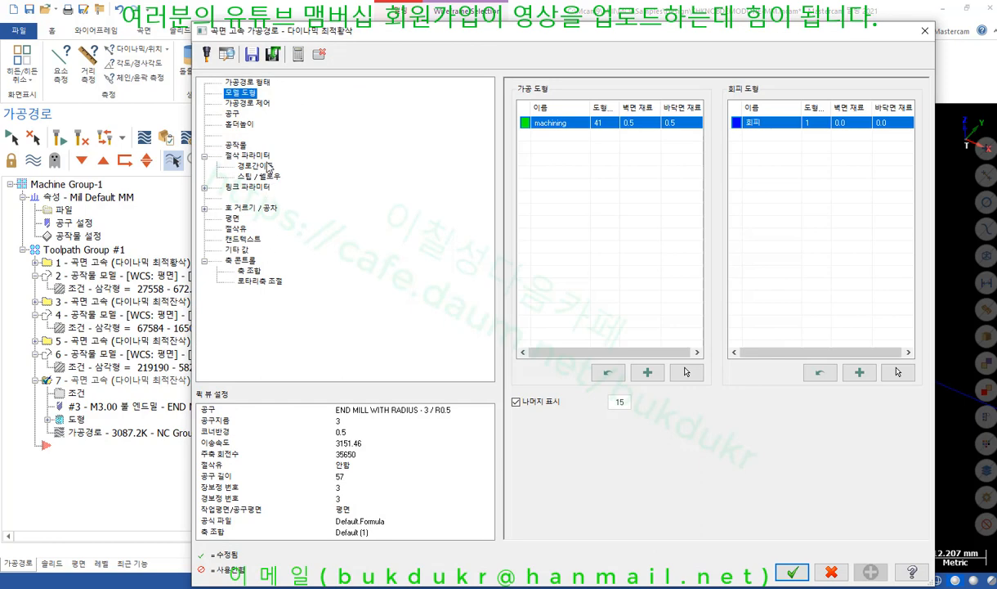
{"action": "left_click", "coordinate": [249, 104]}
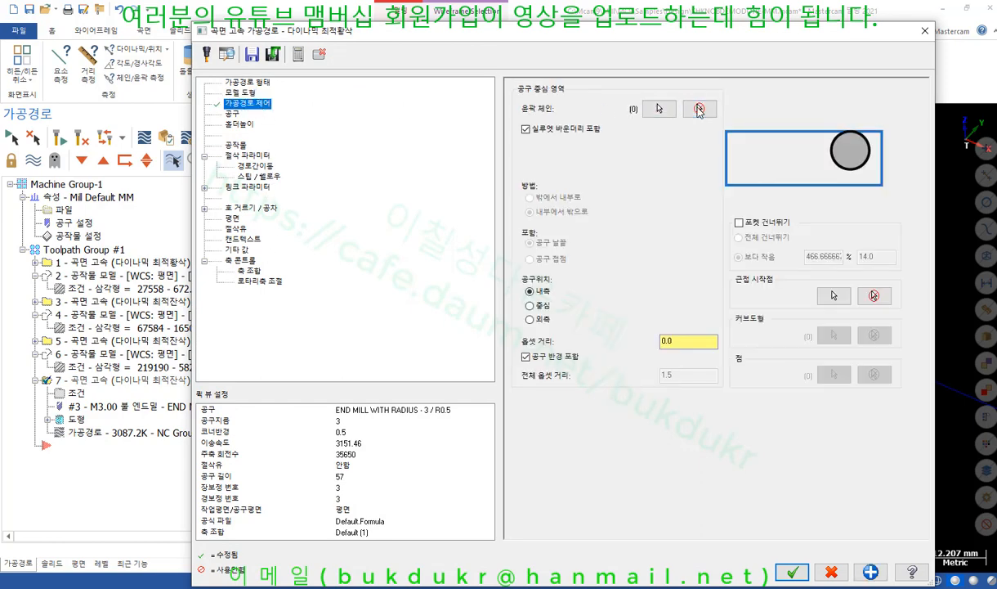
{"action": "left_click", "coordinate": [663, 110]}
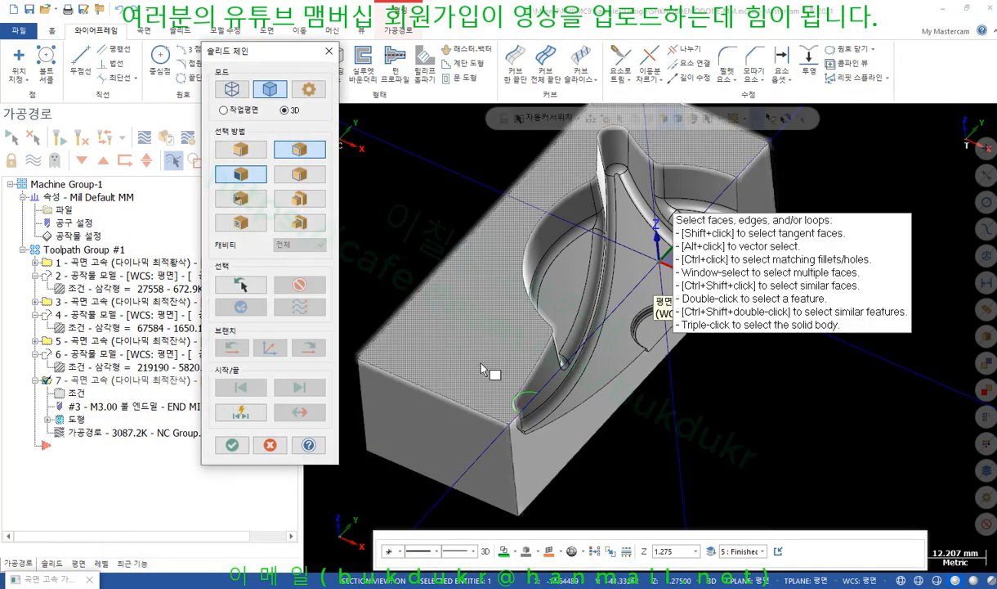
{"action": "left_click", "coordinate": [530, 391]}
{"action": "scroll", "coordinate": [505, 373], "scroll_direction": "up", "scroll_amount": 5}
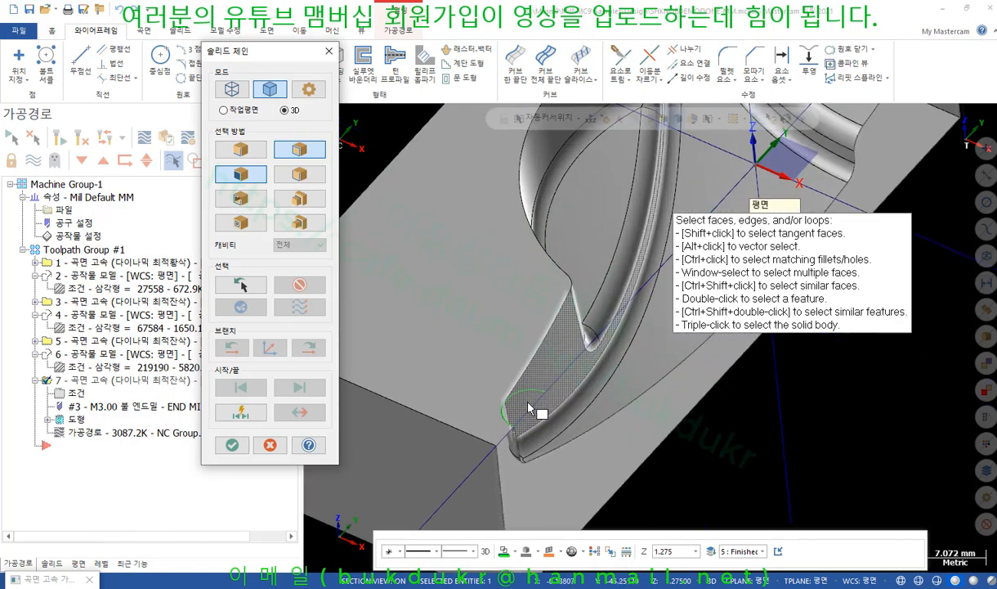
{"action": "left_click", "coordinate": [244, 92]}
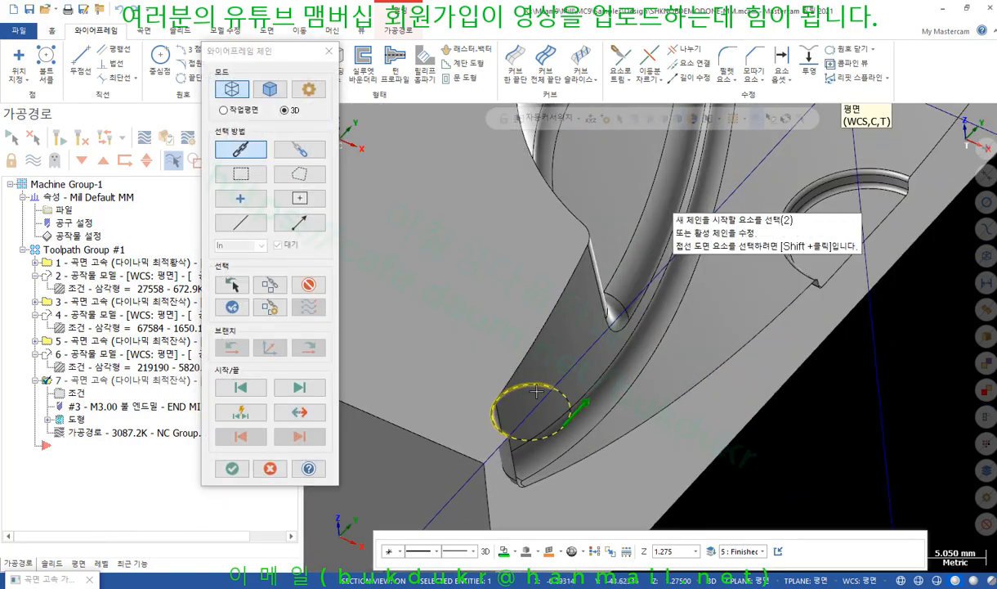
{"action": "left_click", "coordinate": [233, 469]}
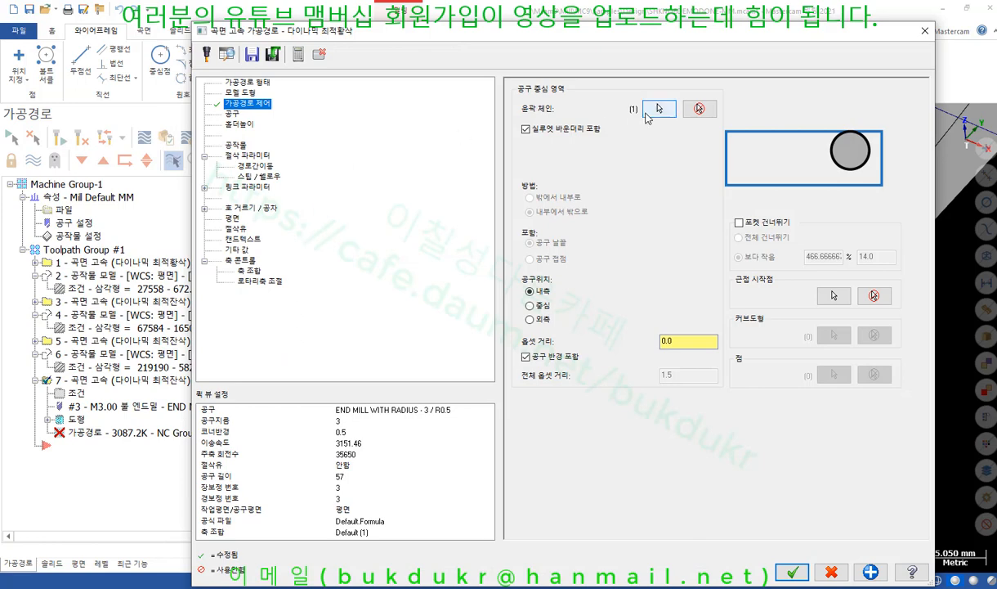
{"action": "left_click", "coordinate": [795, 573]}
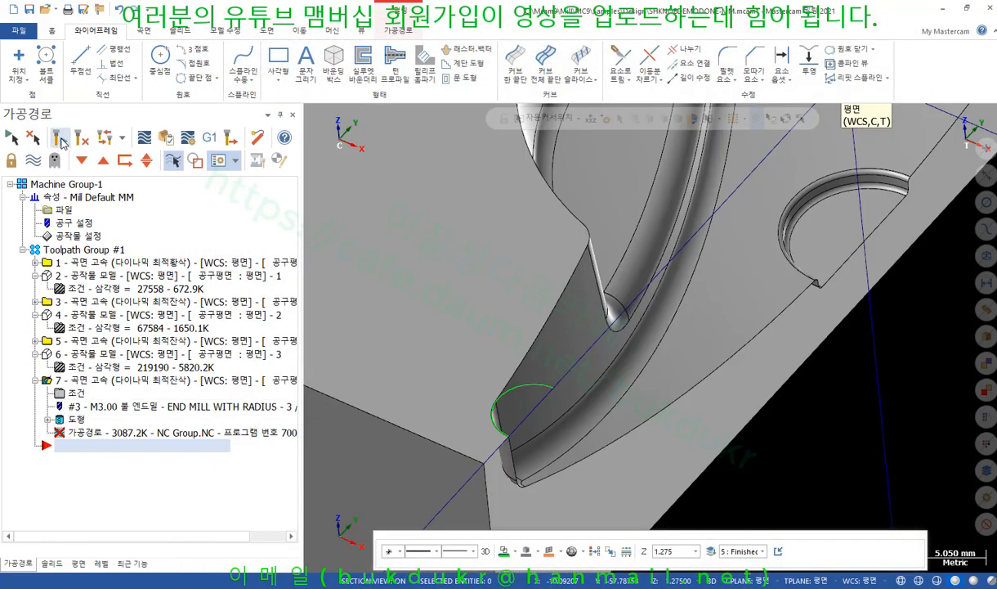
Regenerate operation 7 and examine the resulting passes at the cavity tip.
{"action": "left_click", "coordinate": [61, 139]}
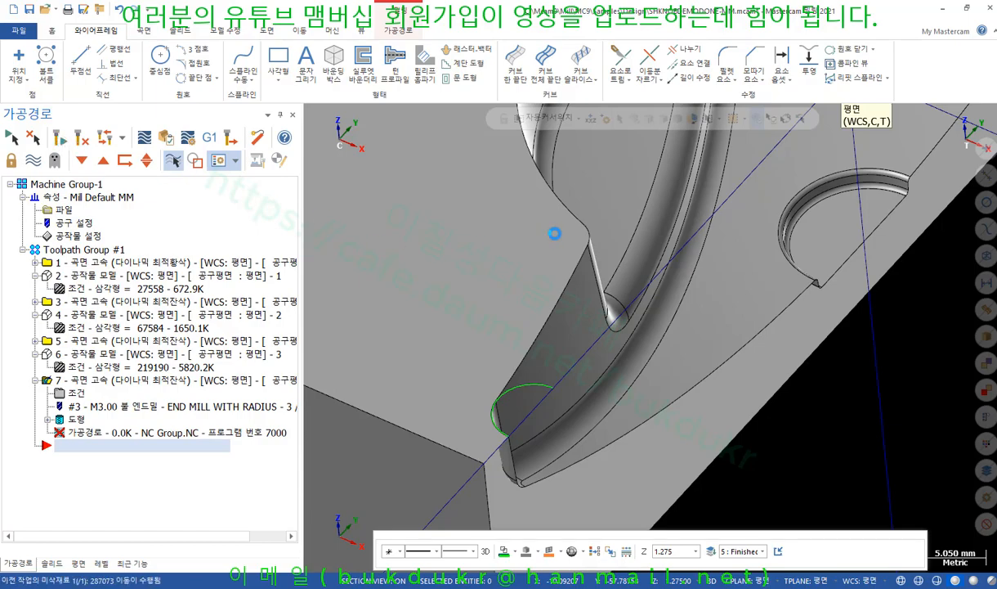
{"action": "scroll", "coordinate": [561, 231], "scroll_direction": "down", "scroll_amount": 3}
{"action": "scroll", "coordinate": [538, 413], "scroll_direction": "up", "scroll_amount": 10}
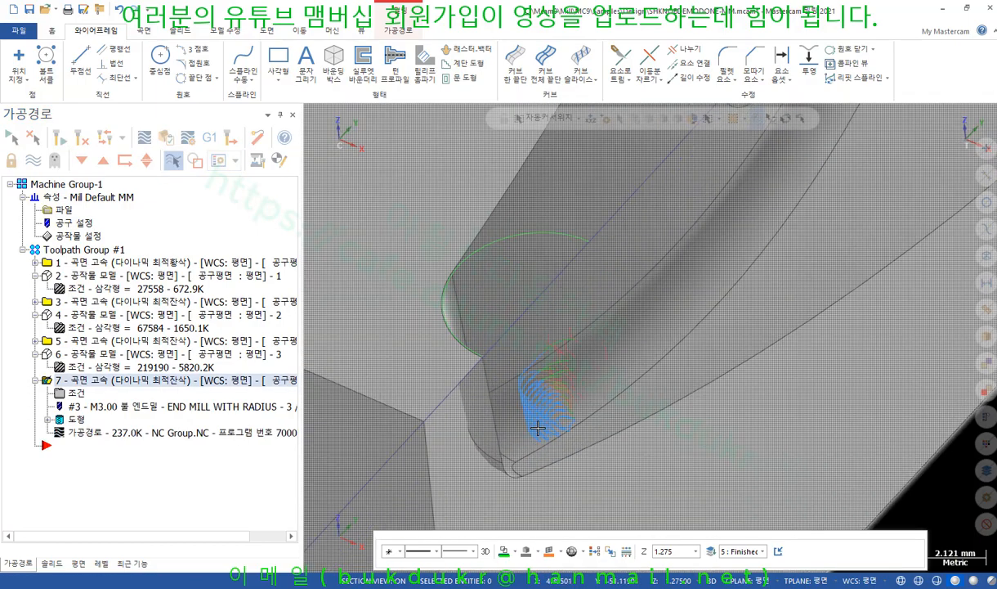
{"action": "scroll", "coordinate": [538, 427], "scroll_direction": "up", "scroll_amount": 2}
{"action": "middle_click_drag", "start_coordinate": [524, 422], "coordinate": [470, 391]}
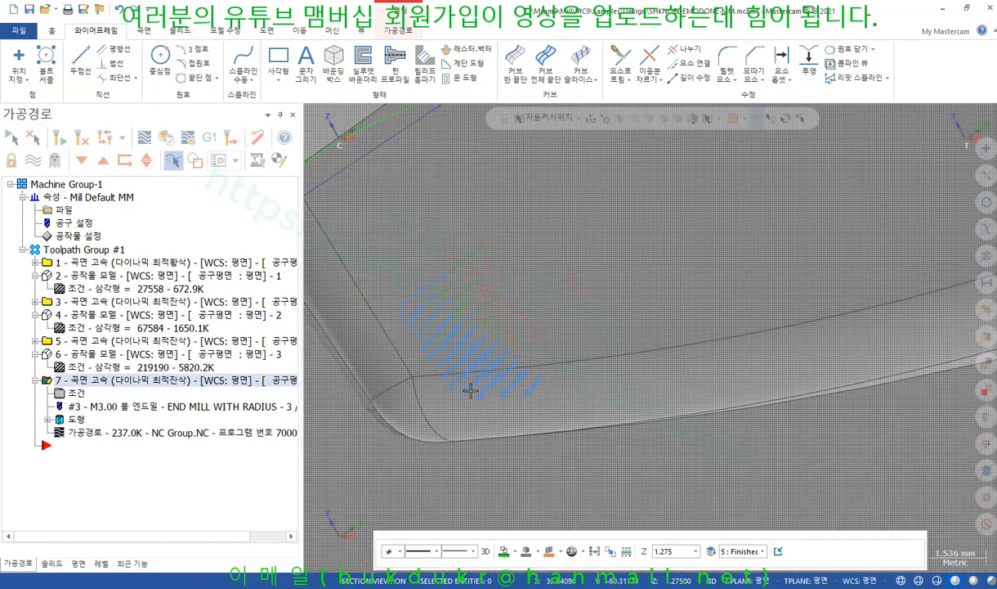
{"action": "scroll", "coordinate": [470, 391], "scroll_direction": "down", "scroll_amount": 8}
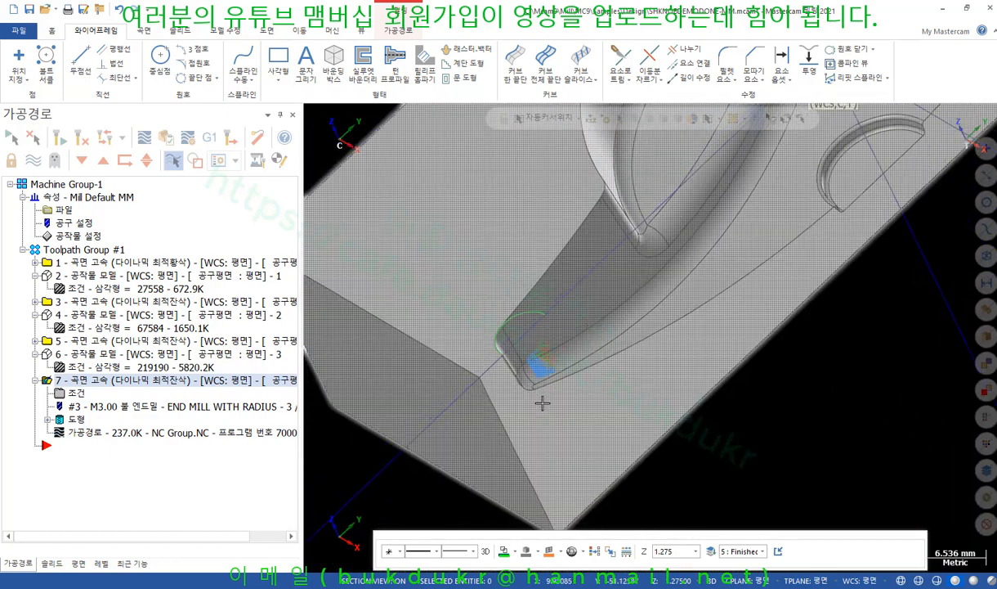
{"action": "scroll", "coordinate": [543, 403], "scroll_direction": "down", "scroll_amount": 2}
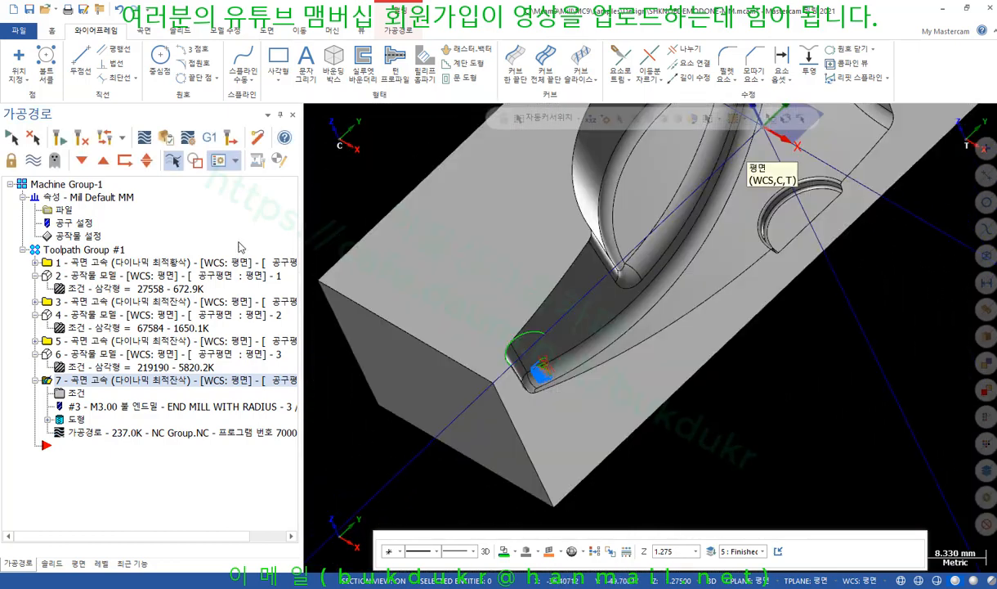
Turn off sectioning on the right-side plane and check operation 7's passes within the full containment circle.
{"action": "left_click", "coordinate": [78, 563]}
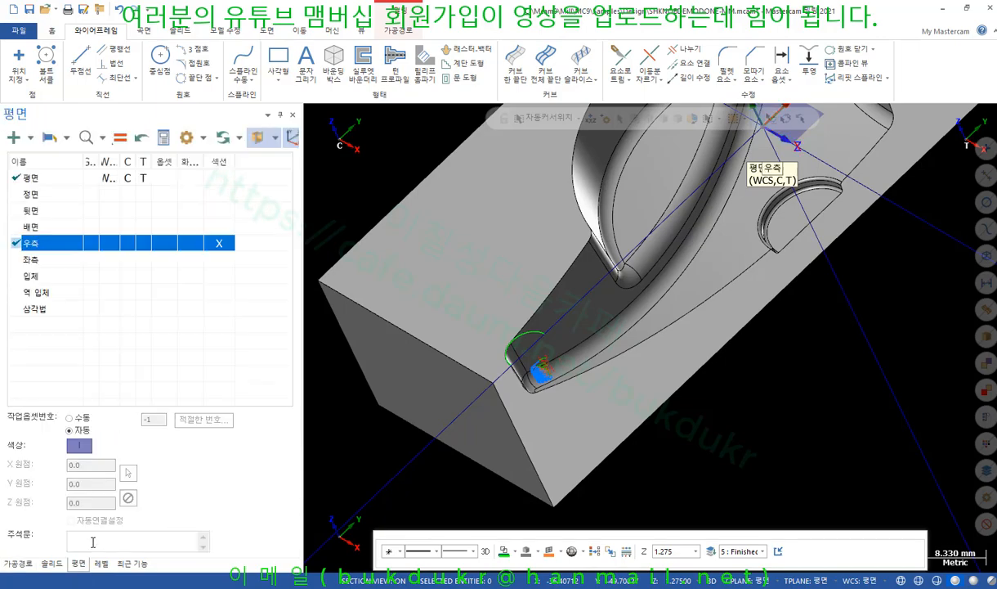
{"action": "middle_click_drag", "start_coordinate": [450, 290], "coordinate": [466, 337]}
{"action": "scroll", "coordinate": [539, 401], "scroll_direction": "up", "scroll_amount": 10}
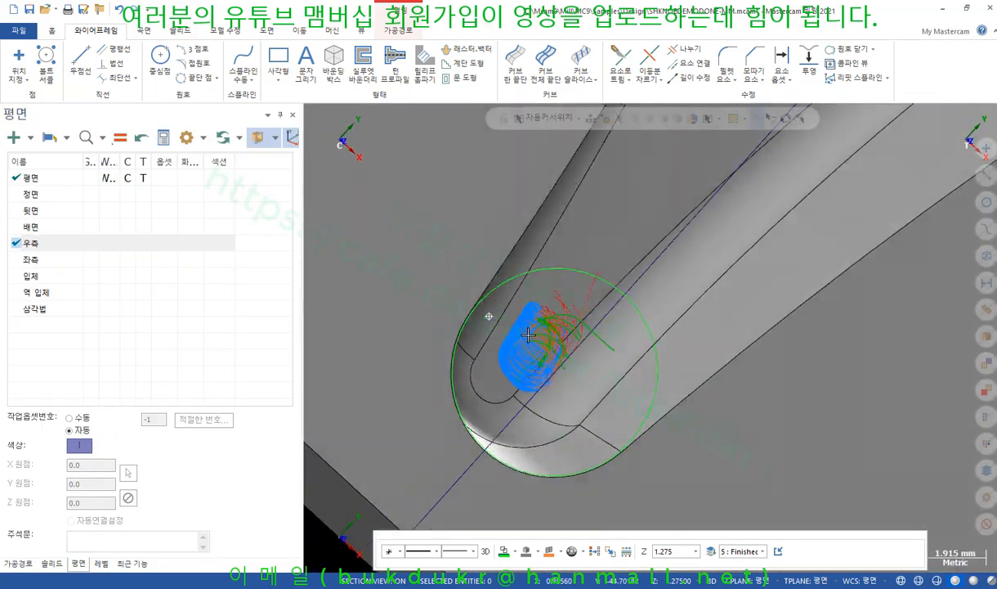
{"action": "middle_click_drag", "start_coordinate": [528, 333], "coordinate": [543, 321]}
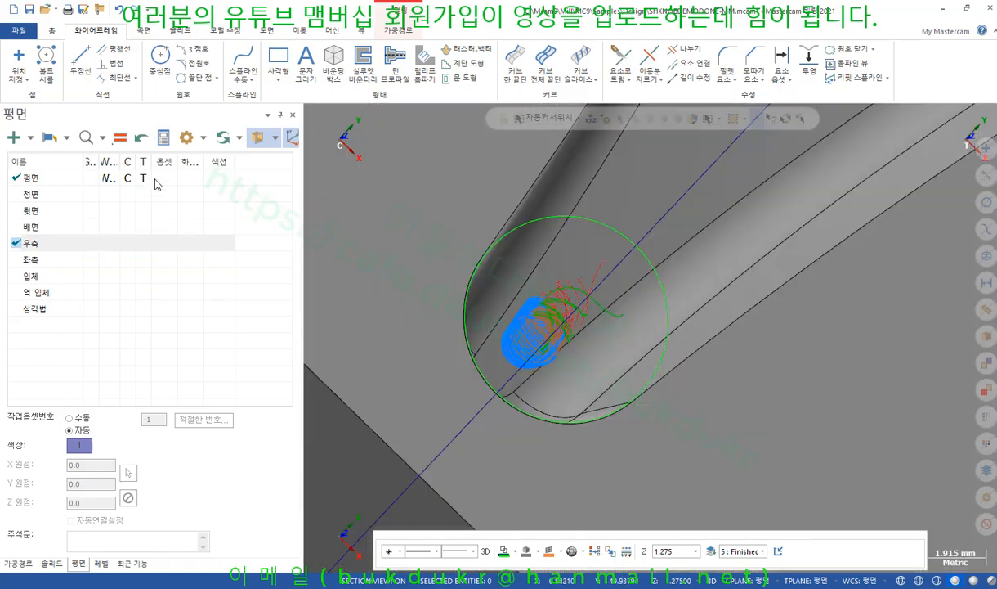
Display operation 6's stock model and compare the tip's leftover material with operation 7's passes from above.
{"action": "left_click", "coordinate": [18, 564]}
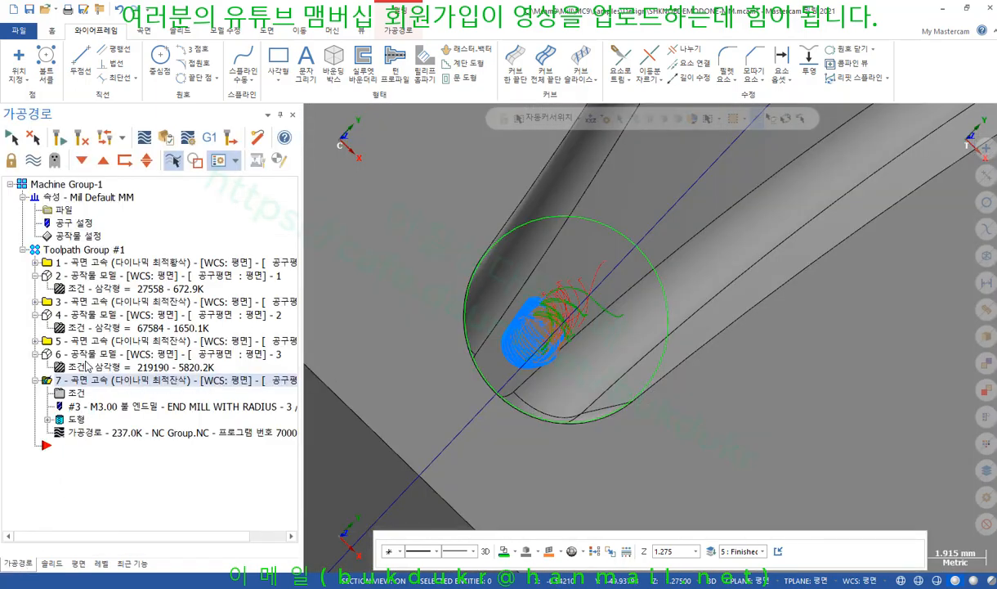
{"action": "left_click", "coordinate": [92, 355]}
{"action": "middle_click_drag", "start_coordinate": [344, 352], "coordinate": [529, 411]}
{"action": "scroll", "coordinate": [366, 358], "scroll_direction": "up", "scroll_amount": 3}
{"action": "left_click", "coordinate": [98, 380]}
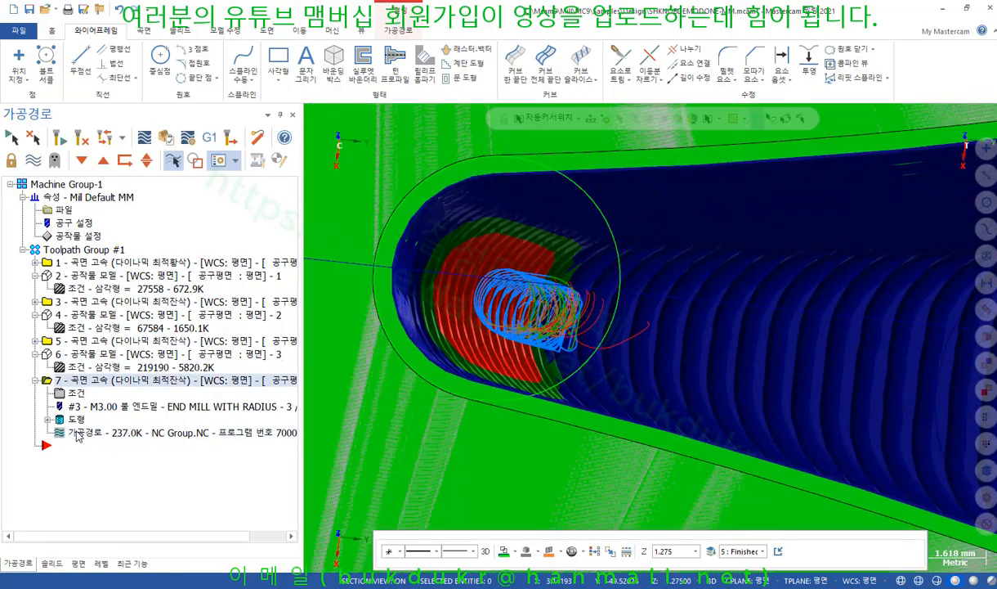
{"action": "left_click", "coordinate": [144, 136]}
{"action": "scroll", "coordinate": [515, 168], "scroll_direction": "down", "scroll_amount": 2}
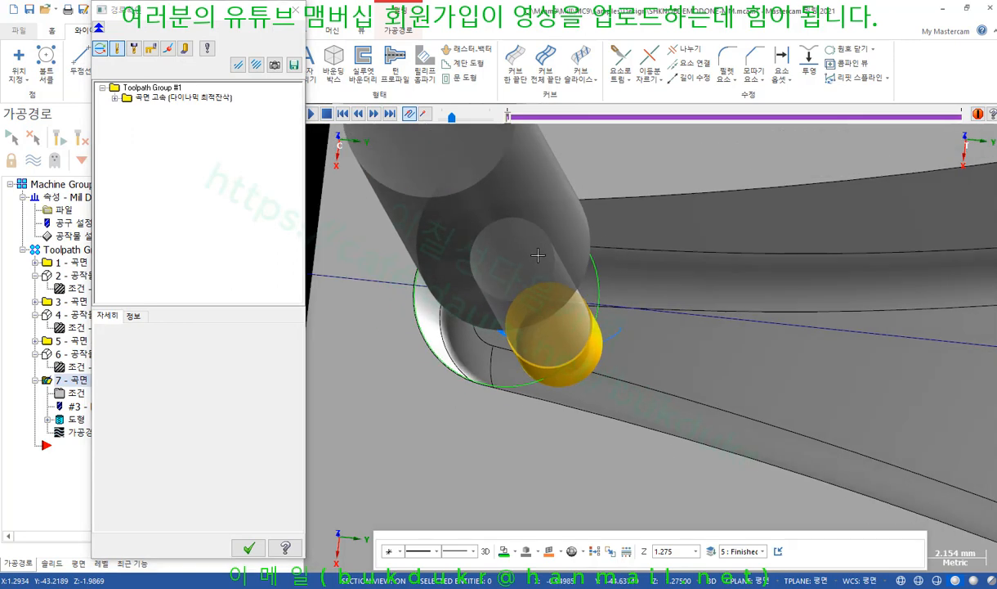
{"action": "middle_click_drag", "start_coordinate": [515, 167], "coordinate": [556, 250]}
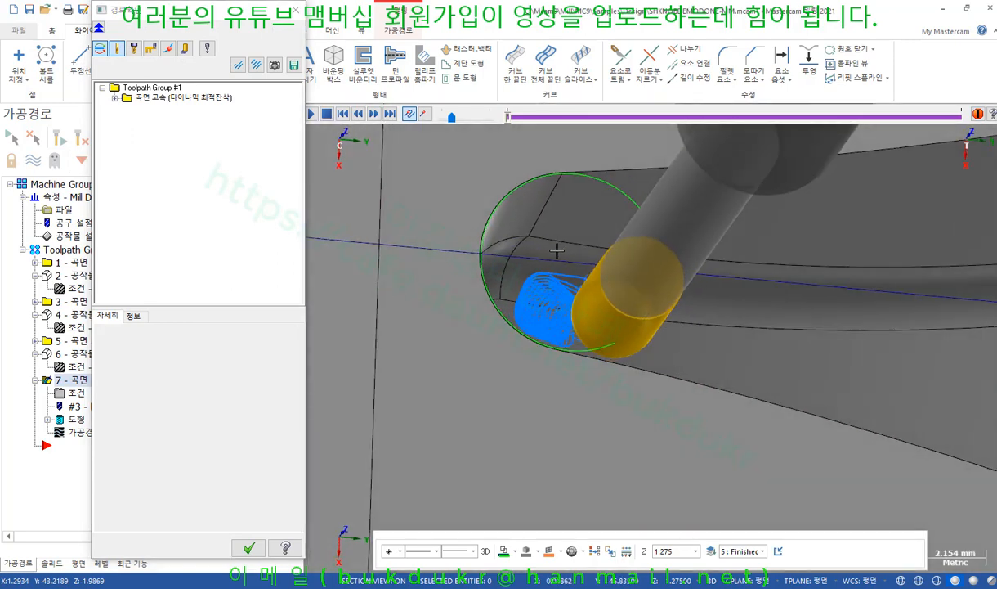
{"action": "left_click", "coordinate": [297, 11]}
Backplot operation 7 with operation 6's stock model displayed and view the tool at the cavity tip.
{"action": "left_click", "coordinate": [110, 356]}
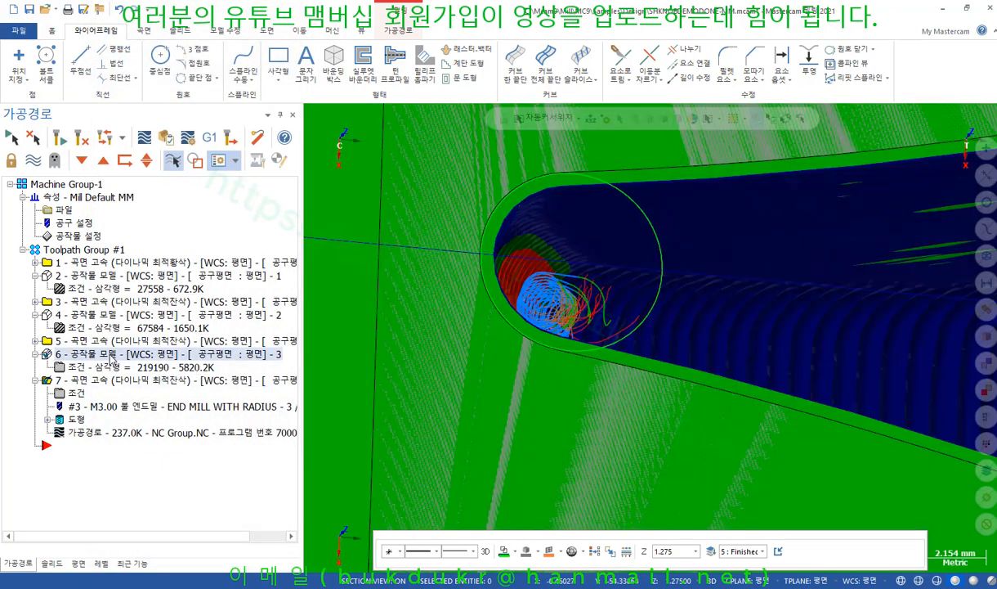
{"action": "left_click", "coordinate": [145, 139]}
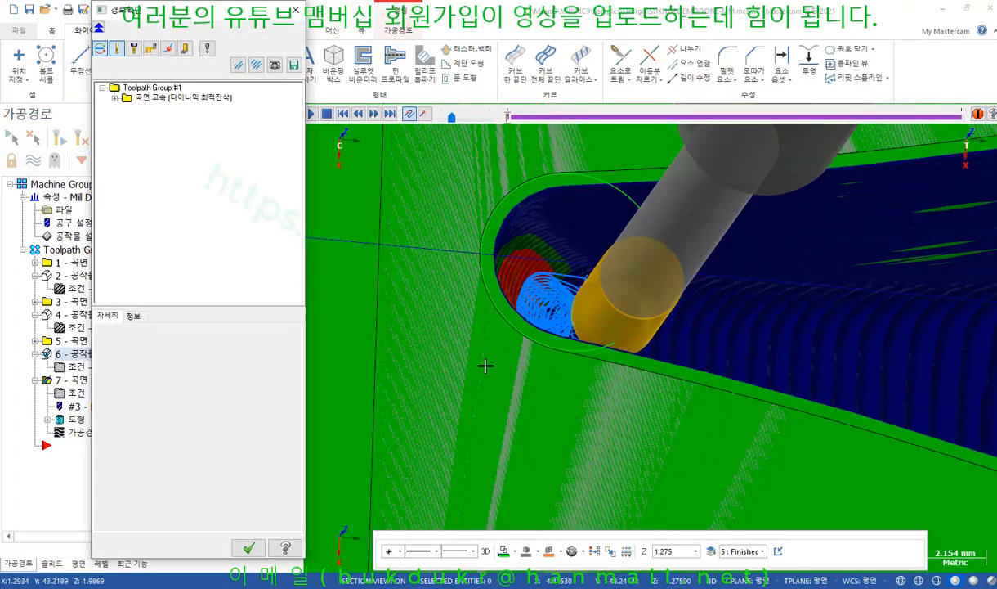
{"action": "middle_click_drag", "start_coordinate": [446, 340], "coordinate": [393, 262]}
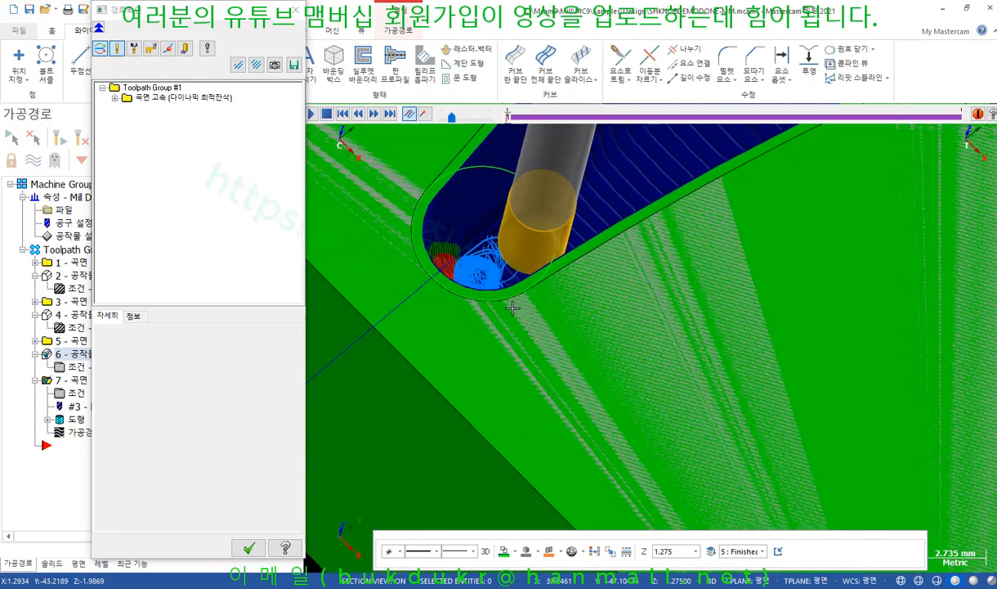
Section the stock with the right-side plane and examine the tip's leftover material against the passes up close.
{"action": "left_click", "coordinate": [77, 564]}
{"action": "left_click_drag", "start_coordinate": [224, 20], "coordinate": [371, 31]}
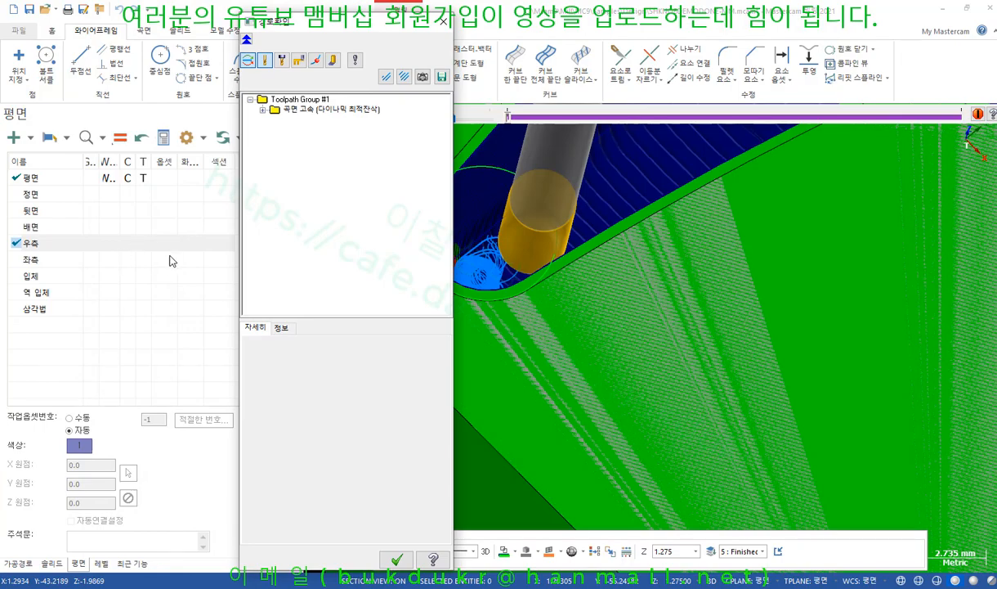
{"action": "left_click", "coordinate": [220, 244]}
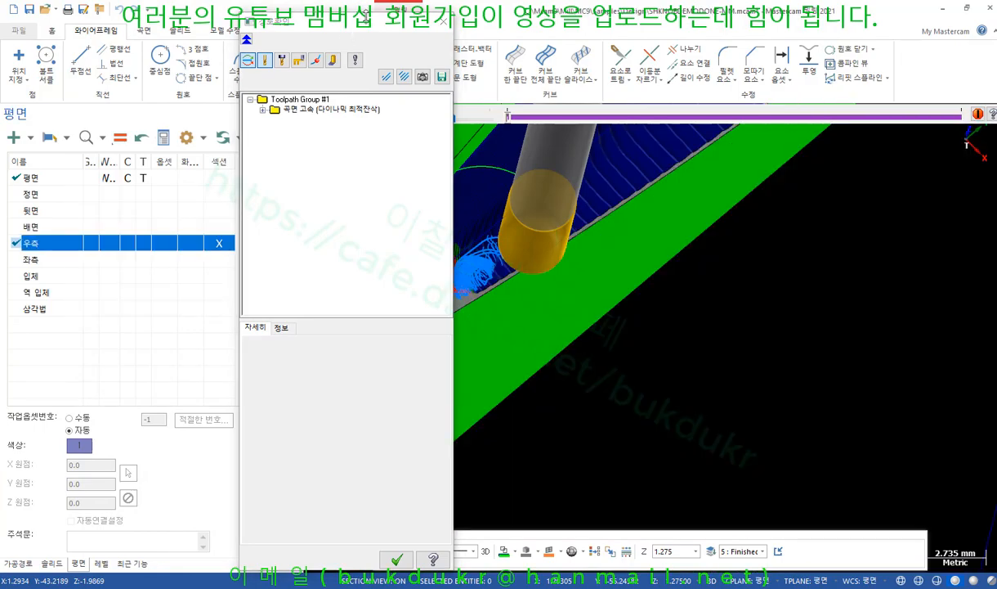
{"action": "left_click_drag", "start_coordinate": [351, 19], "coordinate": [206, 12]}
{"action": "scroll", "coordinate": [458, 254], "scroll_direction": "up", "scroll_amount": 5}
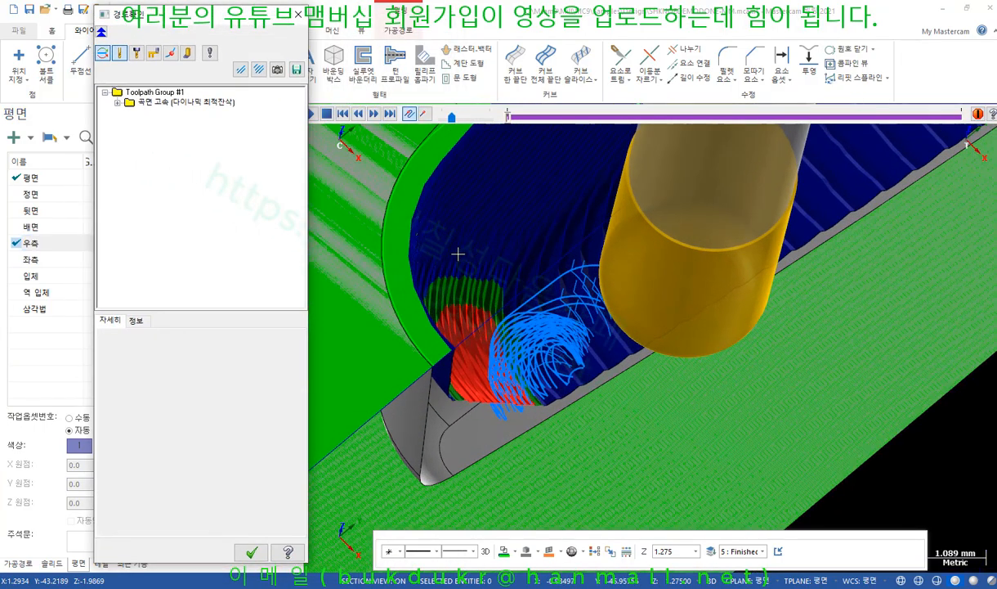
{"action": "scroll", "coordinate": [458, 254], "scroll_direction": "up", "scroll_amount": 5}
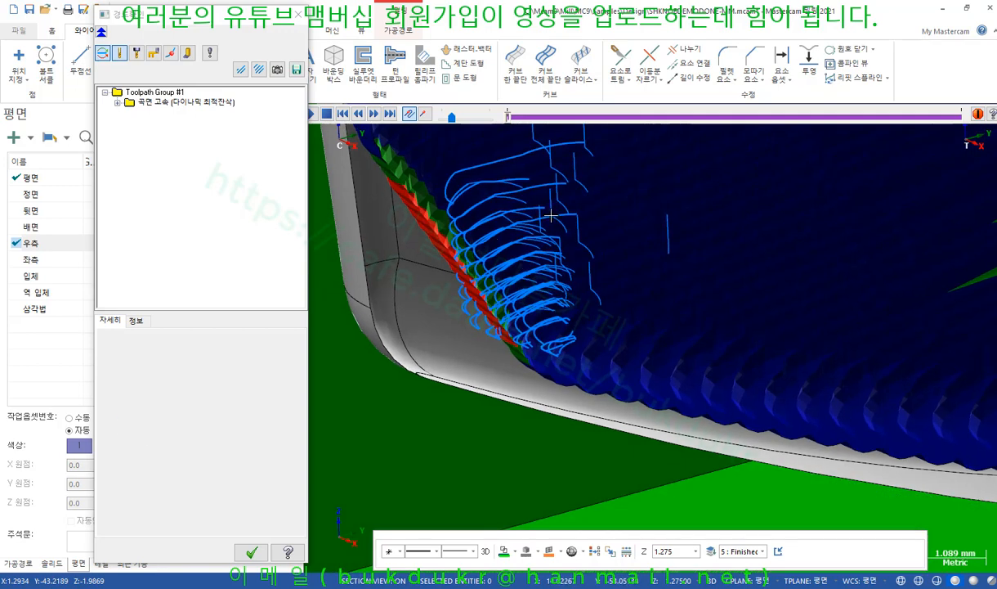
Play operation 7's backplot from a picked pass at the tip, check the tool's reach into the leftover material, and close it.
{"action": "left_click", "coordinate": [551, 215]}
{"action": "scroll", "coordinate": [550, 216], "scroll_direction": "down", "scroll_amount": 2}
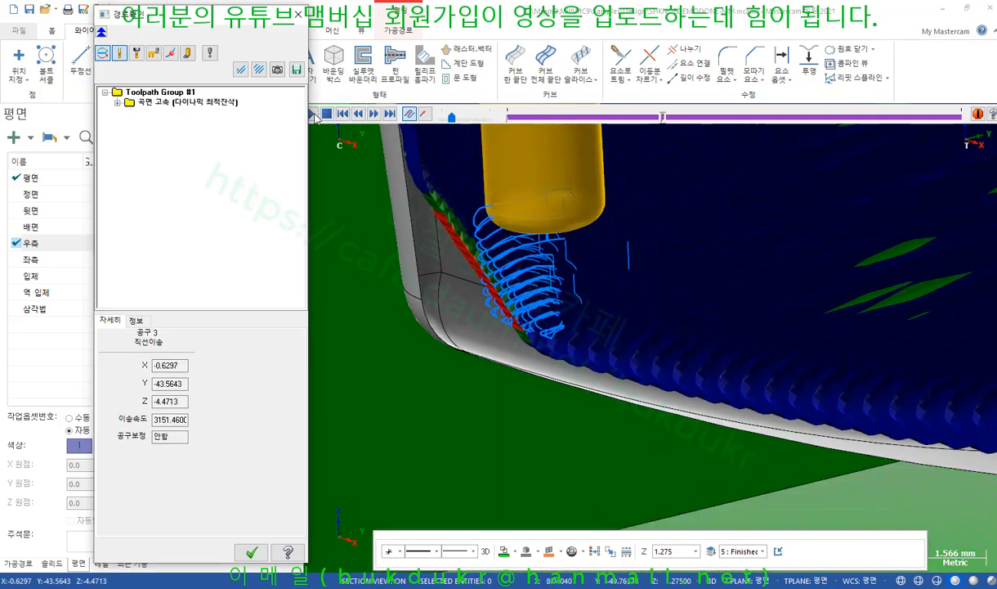
{"action": "left_click_drag", "start_coordinate": [265, 31], "coordinate": [220, 46]}
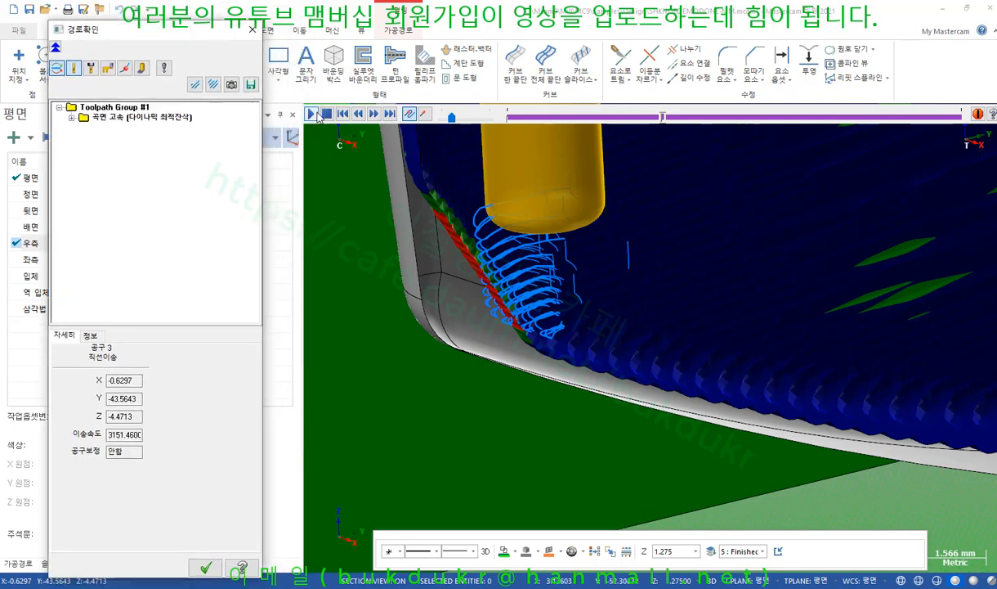
{"action": "left_click", "coordinate": [318, 117]}
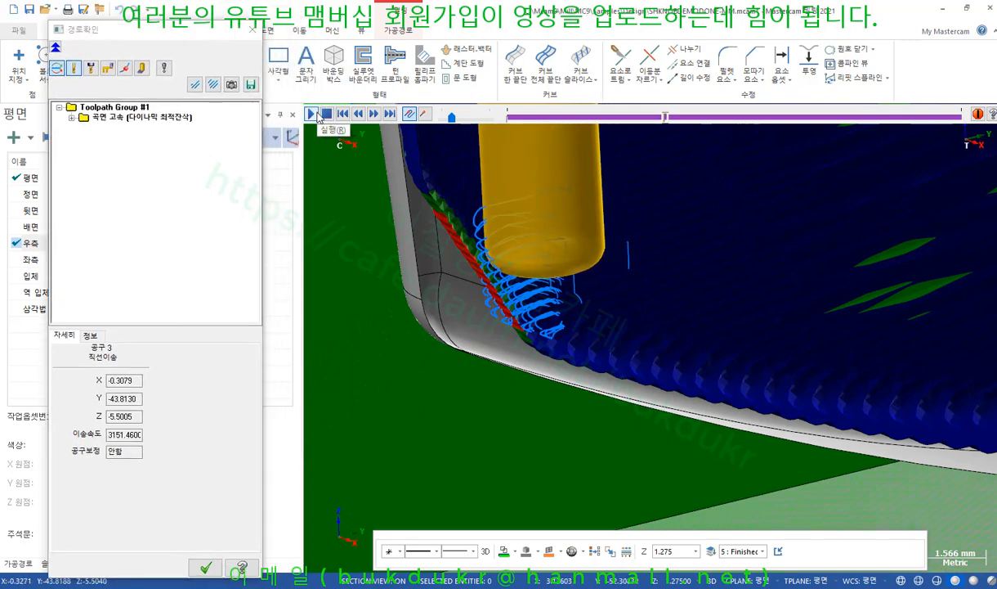
{"action": "scroll", "coordinate": [448, 288], "scroll_direction": "down", "scroll_amount": 1}
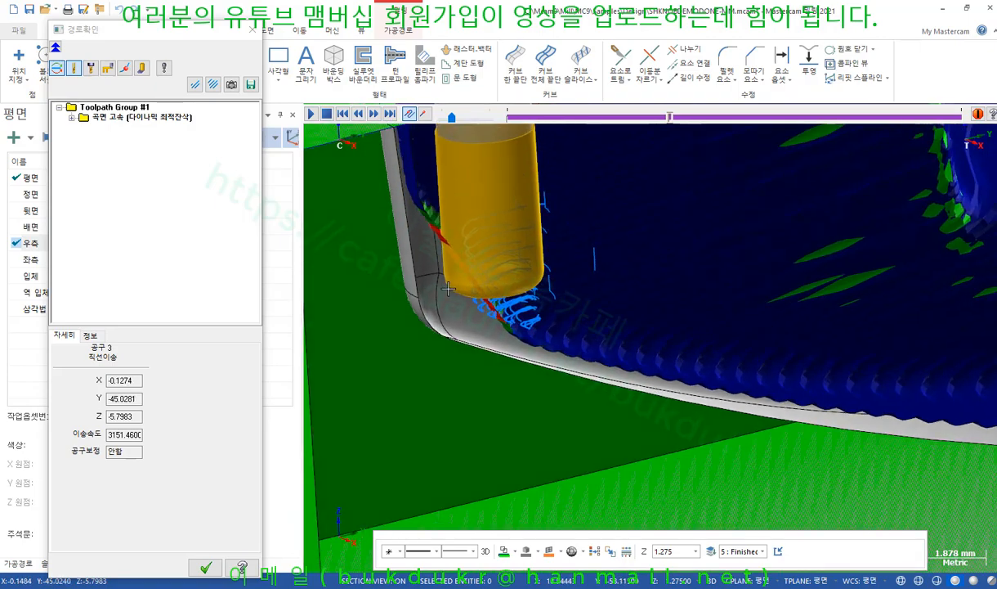
{"action": "middle_click_drag", "start_coordinate": [448, 289], "coordinate": [426, 309]}
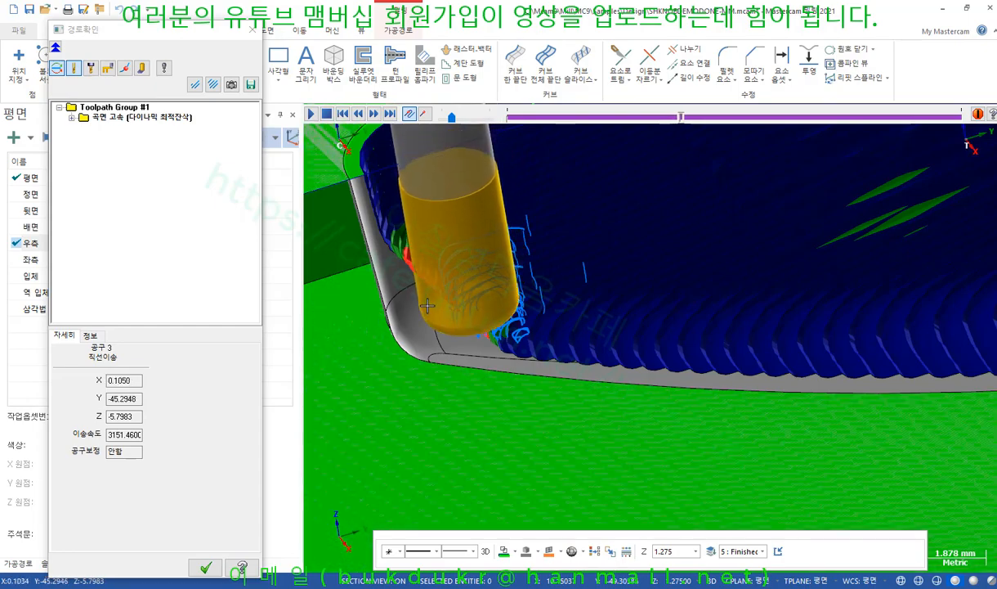
{"action": "left_click", "coordinate": [254, 31]}
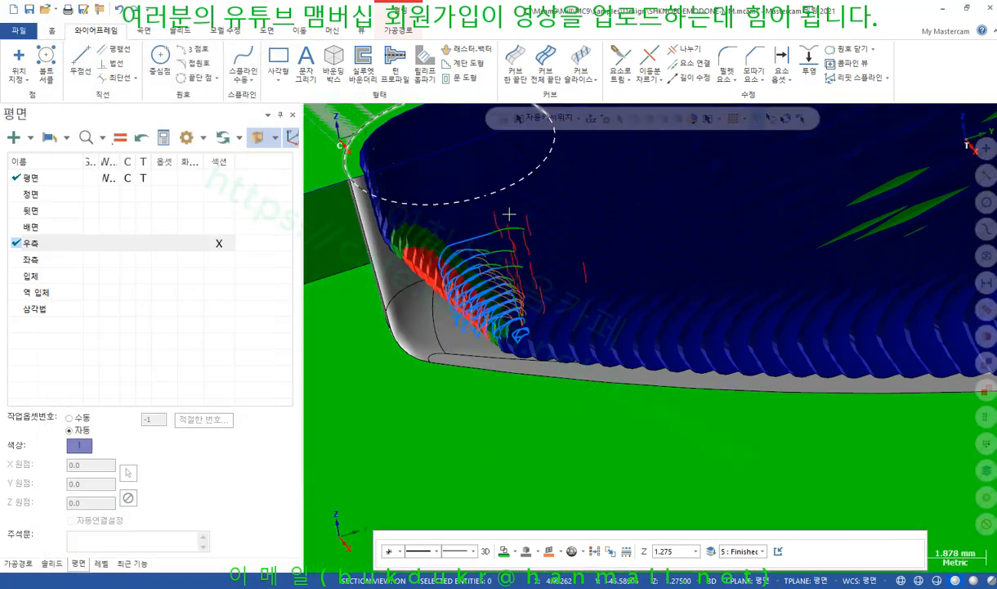
{"action": "scroll", "coordinate": [509, 214], "scroll_direction": "down", "scroll_amount": 8}
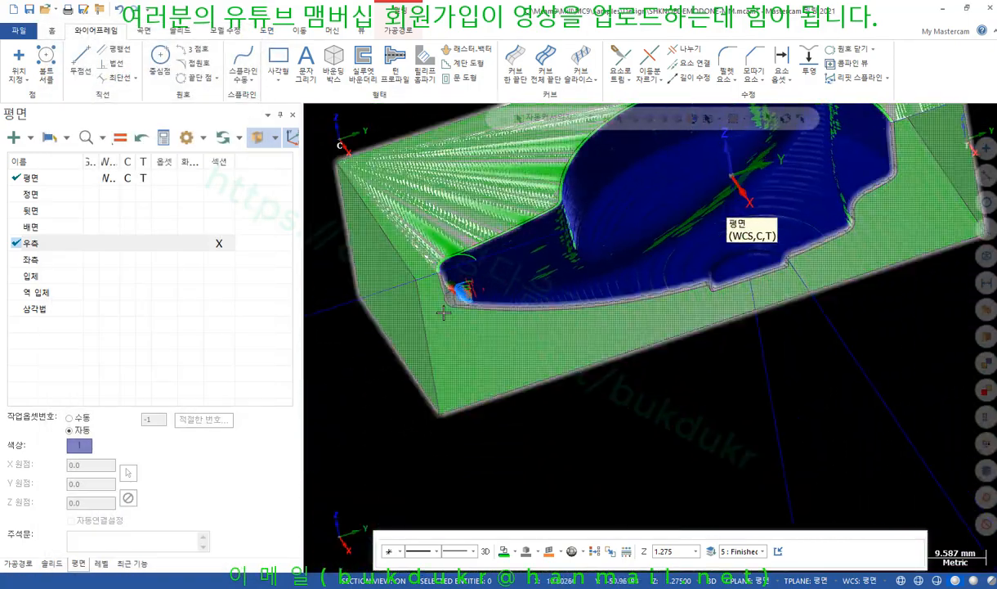
{"action": "scroll", "coordinate": [444, 313], "scroll_direction": "down", "scroll_amount": 3}
{"action": "scroll", "coordinate": [718, 173], "scroll_direction": "up", "scroll_amount": 2}
{"action": "scroll", "coordinate": [746, 261], "scroll_direction": "down", "scroll_amount": 2}
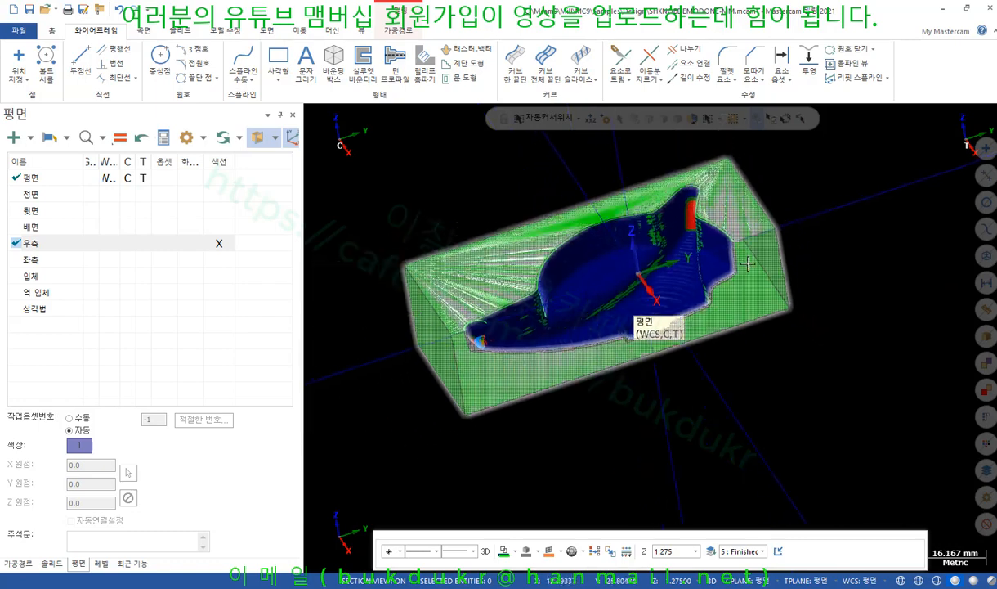
{"action": "scroll", "coordinate": [747, 262], "scroll_direction": "down", "scroll_amount": 2}
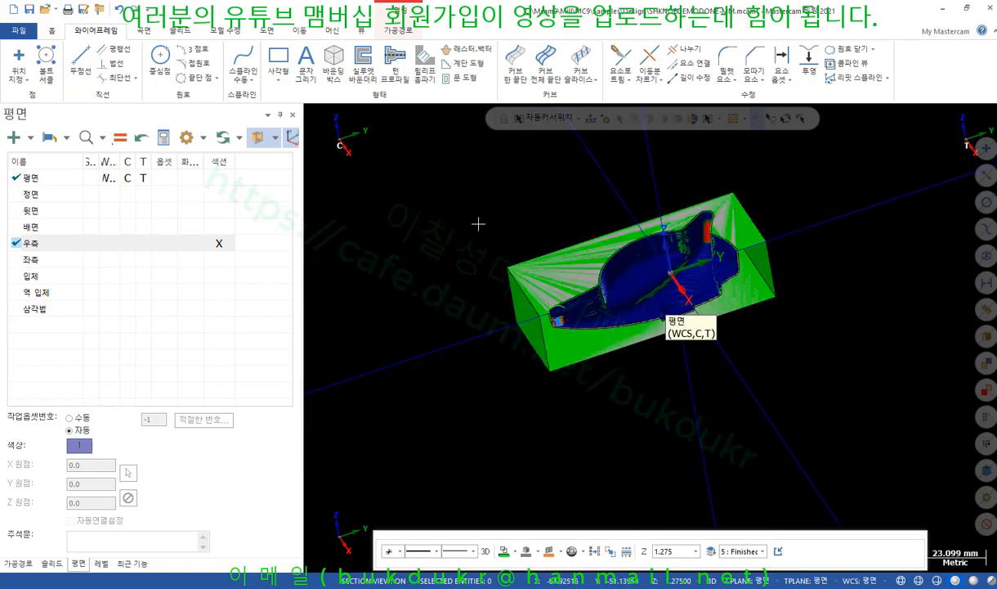
Remove the right-side plane's section and inspect the leftover material in the cavity's two other tips from above and at an angle.
{"action": "left_click", "coordinate": [221, 248]}
{"action": "right_click", "coordinate": [406, 207]}
{"action": "left_click", "coordinate": [445, 278]}
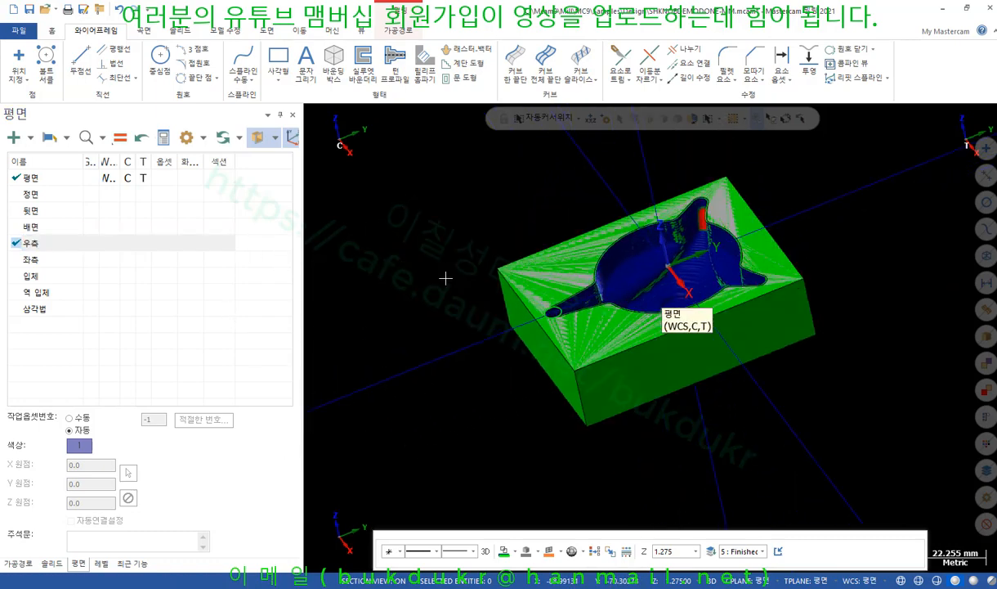
{"action": "scroll", "coordinate": [533, 390], "scroll_direction": "up", "scroll_amount": 4}
{"action": "scroll", "coordinate": [567, 401], "scroll_direction": "down", "scroll_amount": 3}
{"action": "left_click", "coordinate": [579, 399]}
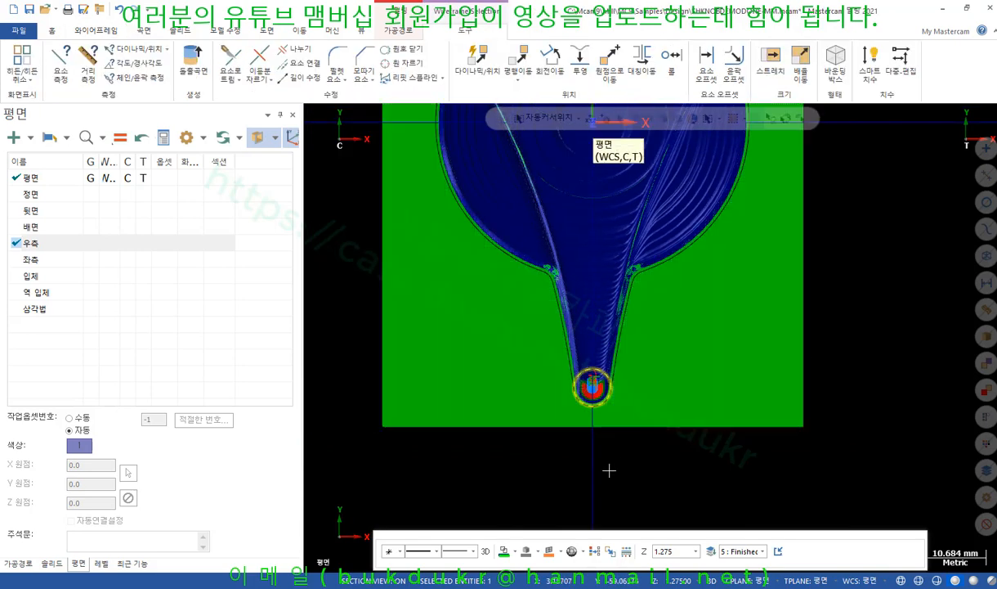
{"action": "scroll", "coordinate": [609, 470], "scroll_direction": "down", "scroll_amount": 4}
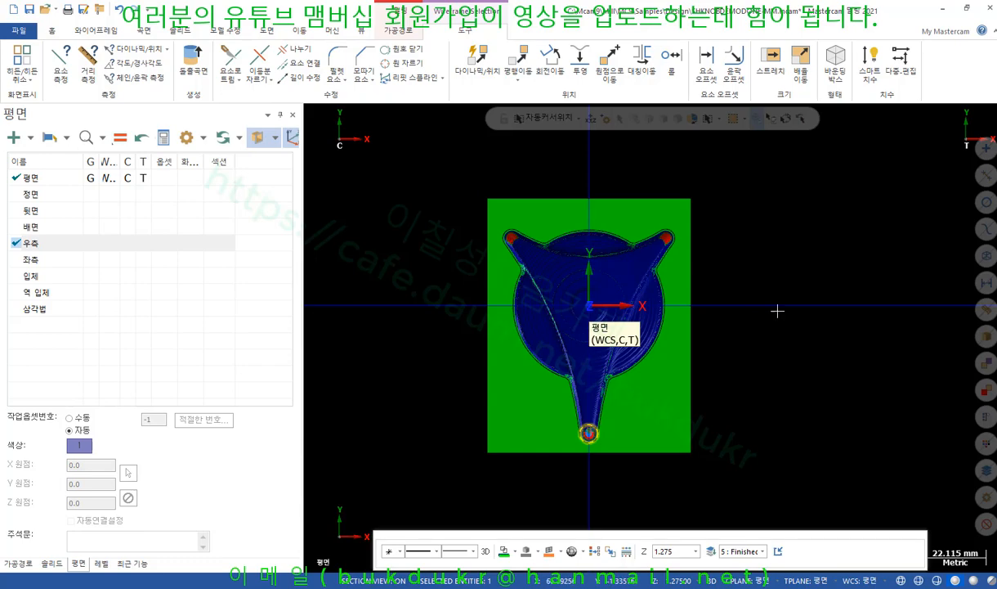
{"action": "middle_click_drag", "start_coordinate": [778, 311], "coordinate": [414, 190]}
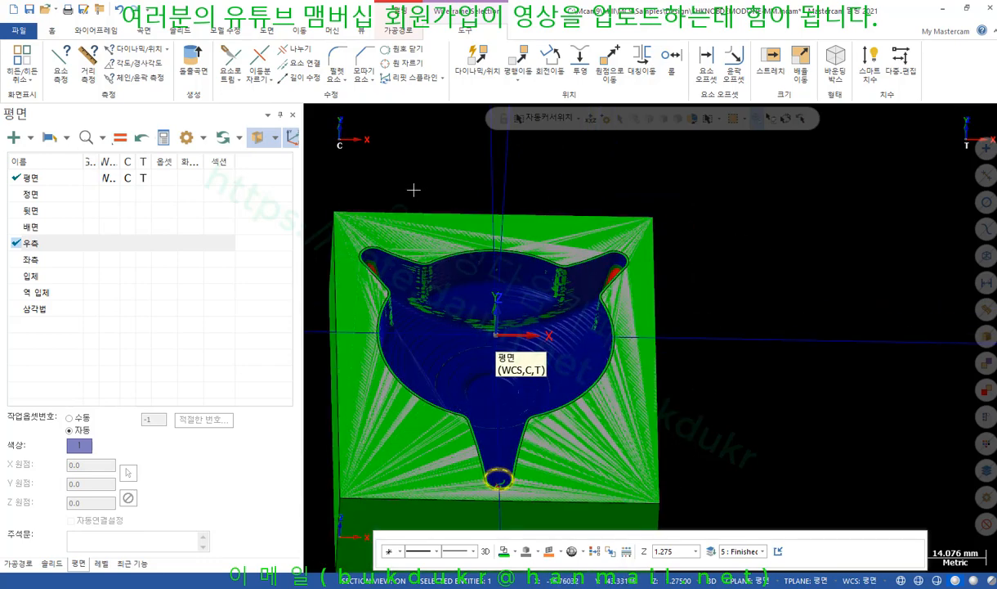
{"action": "scroll", "coordinate": [454, 189], "scroll_direction": "up", "scroll_amount": 3}
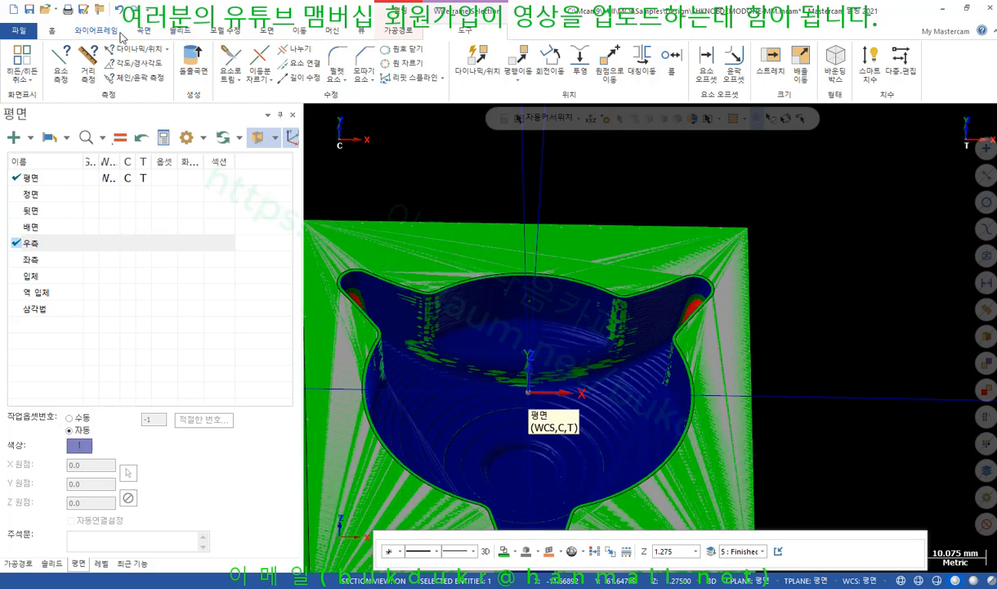
Create a center-point circle of about 3.2 mm radius at the rounded corner tip in the +X, +Y quadrant.
{"action": "left_click", "coordinate": [119, 33]}
{"action": "left_click", "coordinate": [160, 58]}
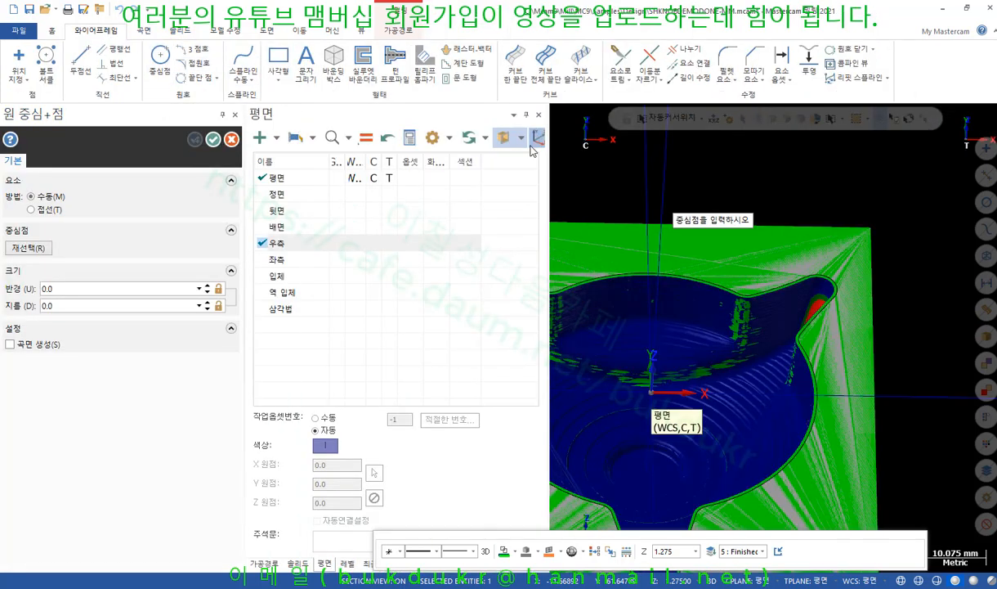
{"action": "left_click", "coordinate": [200, 307]}
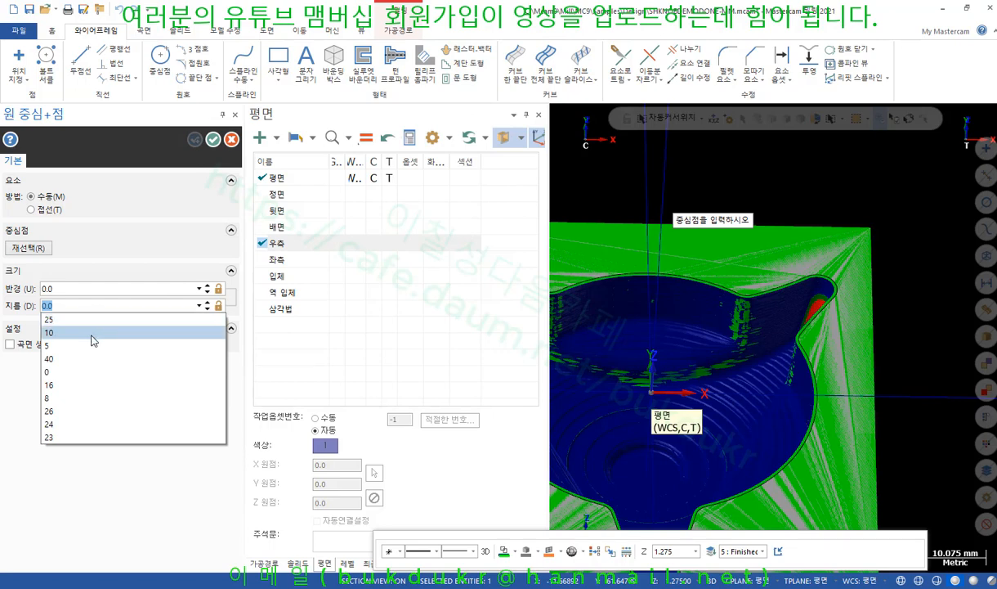
{"action": "left_click", "coordinate": [179, 158]}
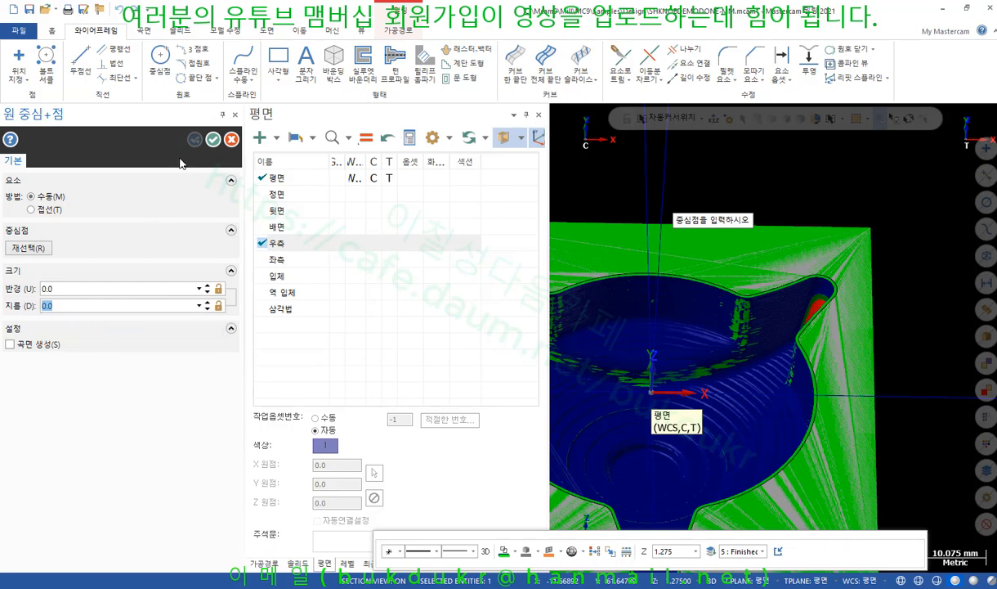
{"action": "scroll", "coordinate": [813, 290], "scroll_direction": "up", "scroll_amount": 4}
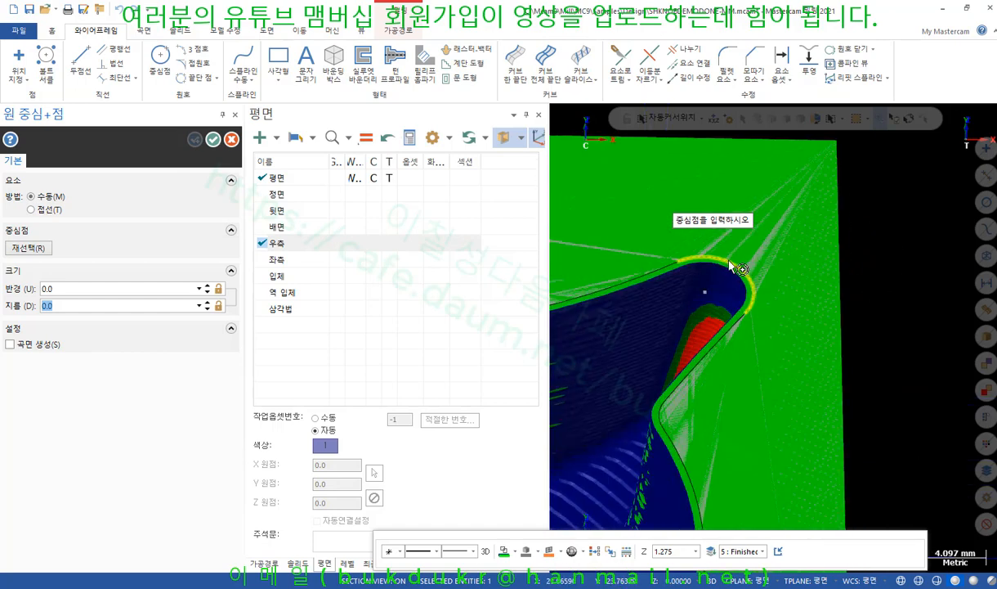
{"action": "left_click", "coordinate": [732, 266]}
{"action": "left_click", "coordinate": [520, 321]}
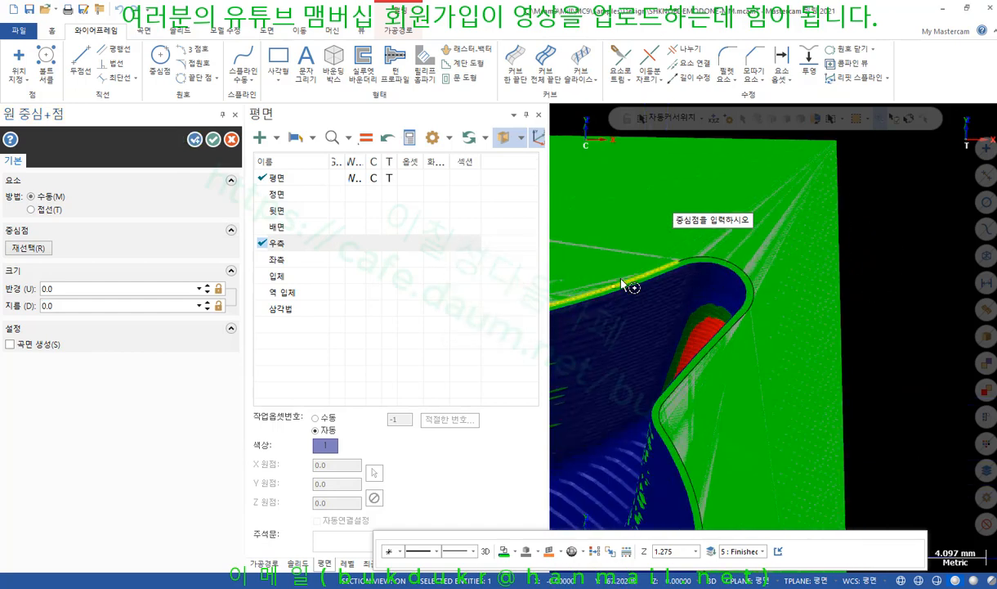
{"action": "left_click", "coordinate": [703, 263]}
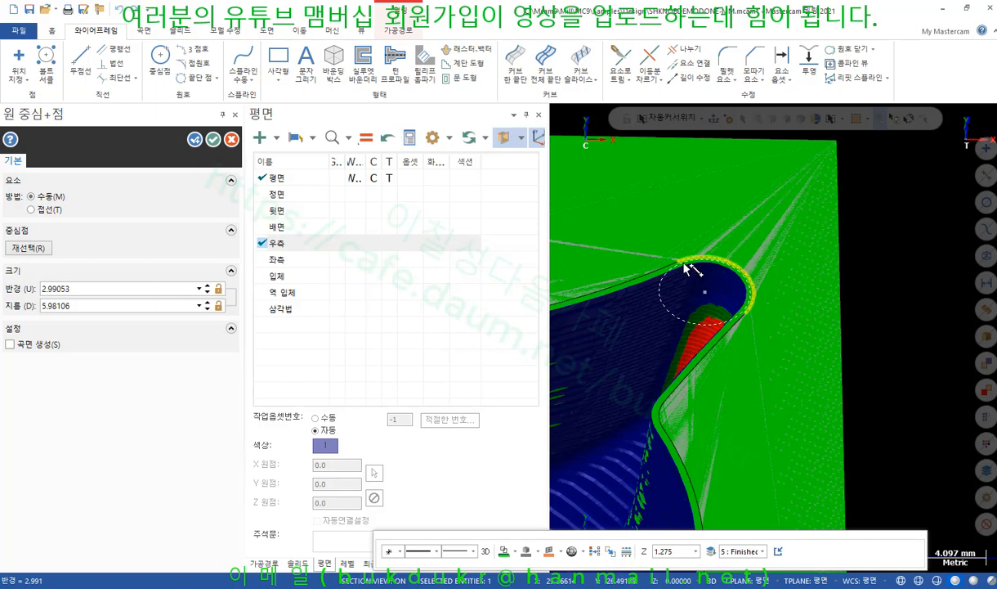
{"action": "left_click", "coordinate": [684, 266]}
Place a matching circle with the radius locked at 3.21432 mm at the opposite corner tip and finish the circle command.
{"action": "scroll", "coordinate": [909, 255], "scroll_direction": "down", "scroll_amount": 8}
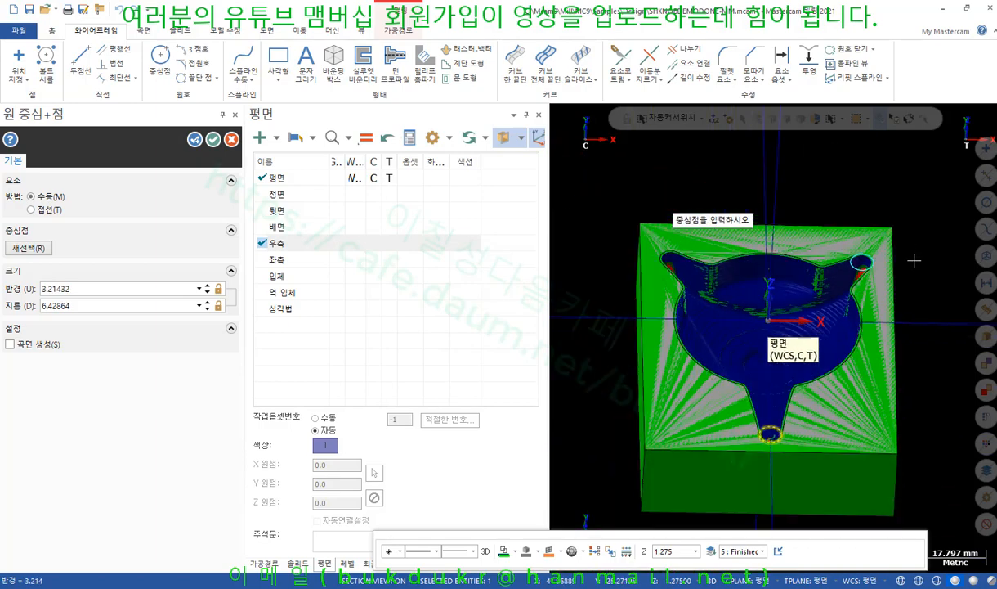
{"action": "scroll", "coordinate": [718, 243], "scroll_direction": "up", "scroll_amount": 3}
{"action": "scroll", "coordinate": [718, 244], "scroll_direction": "up", "scroll_amount": 2}
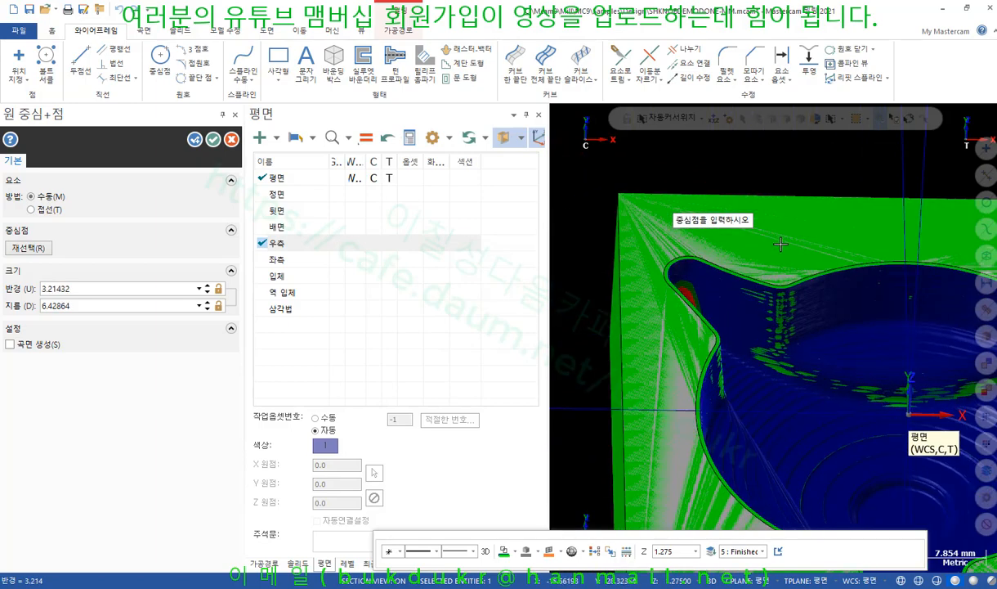
{"action": "scroll", "coordinate": [695, 260], "scroll_direction": "up", "scroll_amount": 3}
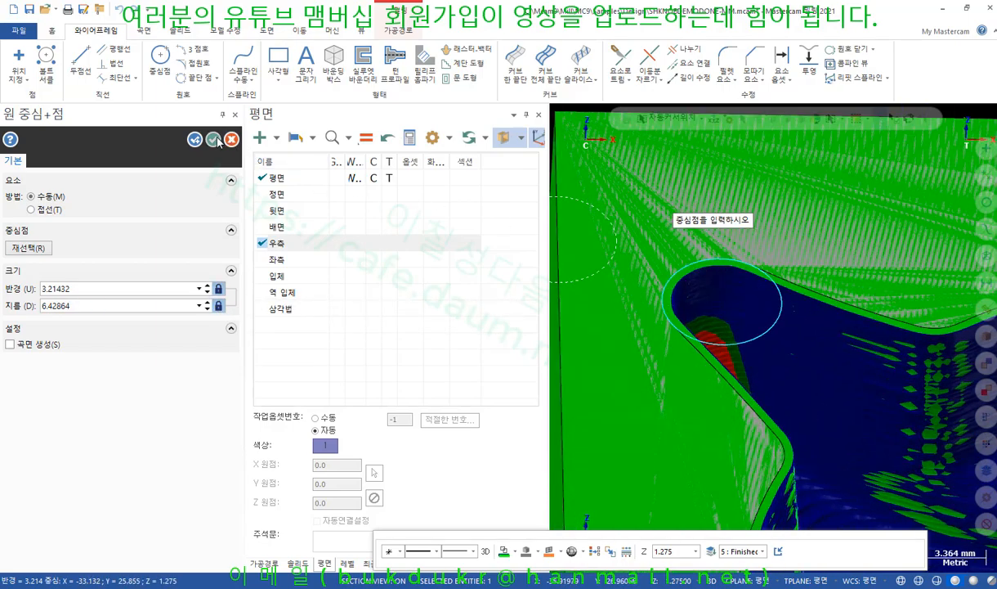
{"action": "left_click", "coordinate": [213, 140]}
{"action": "scroll", "coordinate": [467, 209], "scroll_direction": "down", "scroll_amount": 3}
{"action": "scroll", "coordinate": [413, 196], "scroll_direction": "down", "scroll_amount": 3}
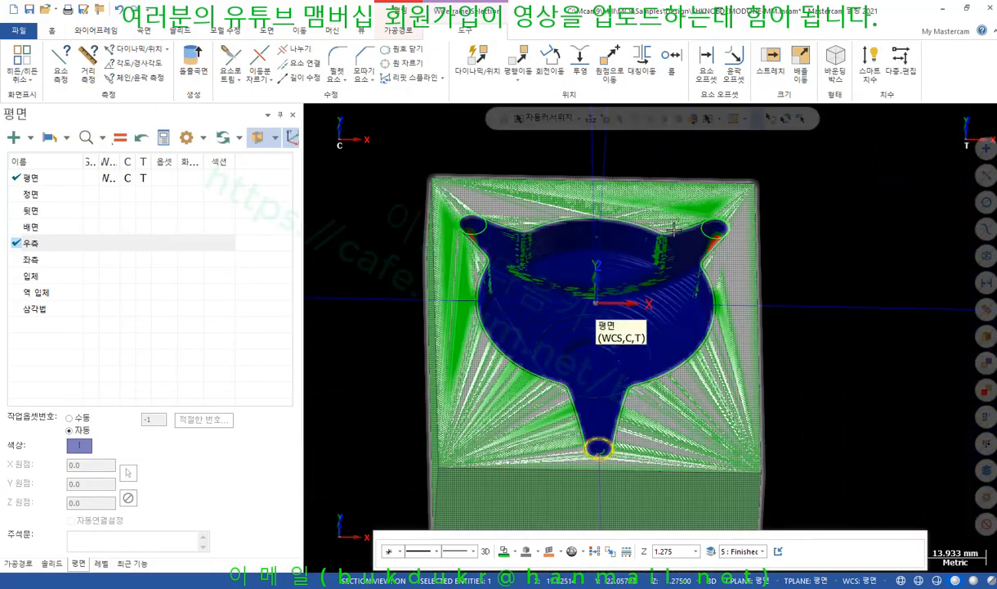
Add the two new tip circles to operation 7's containment chains, making three chains, and accept the toolpath parameters.
{"action": "left_click", "coordinate": [32, 563]}
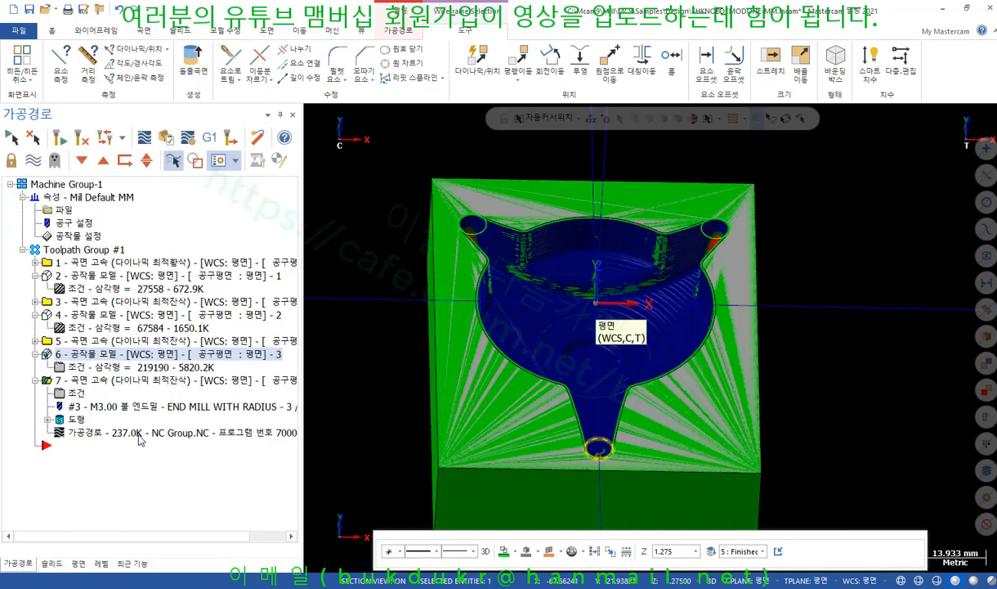
{"action": "left_click", "coordinate": [79, 420]}
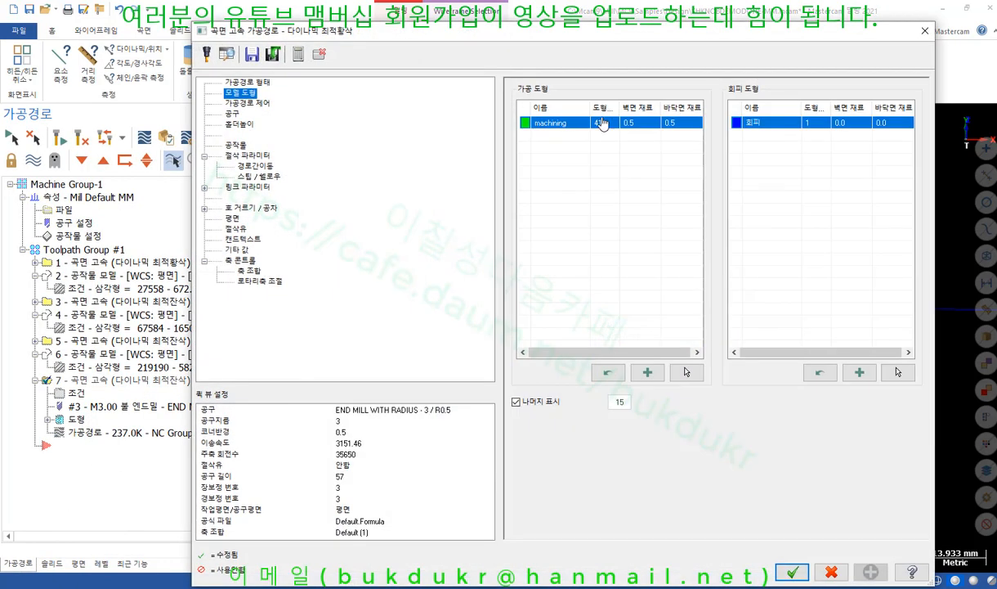
{"action": "left_click", "coordinate": [248, 103]}
{"action": "left_click", "coordinate": [669, 107]}
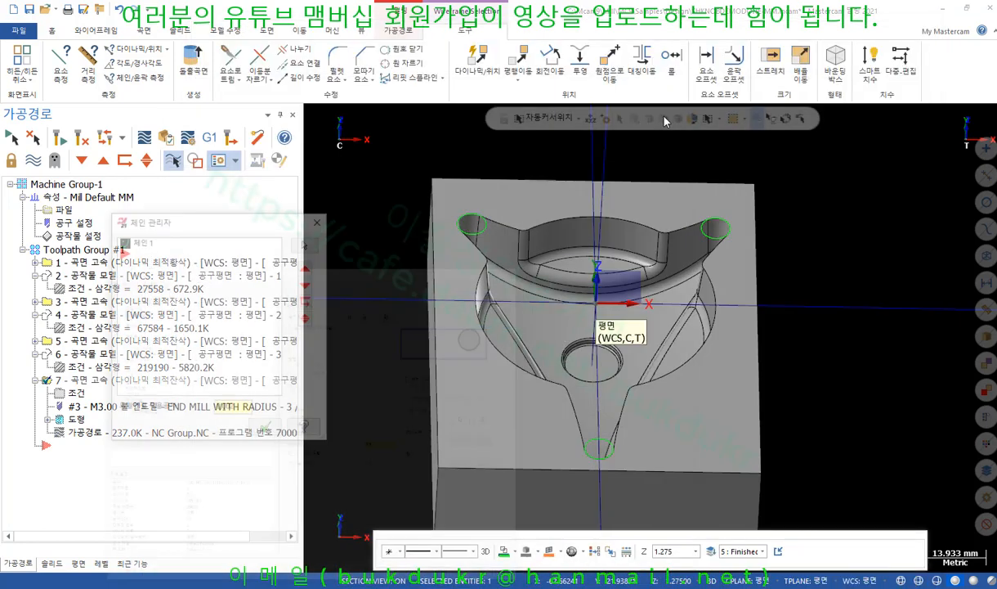
{"action": "right_click", "coordinate": [178, 273]}
{"action": "left_click", "coordinate": [229, 296]}
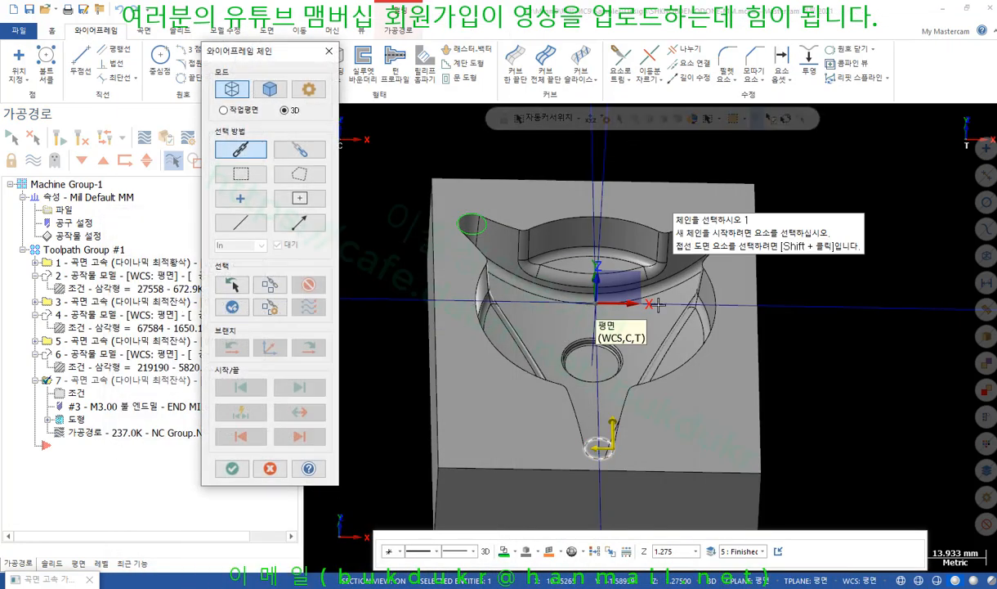
{"action": "left_click", "coordinate": [476, 233]}
{"action": "scroll", "coordinate": [477, 282], "scroll_direction": "down", "scroll_amount": 3}
{"action": "scroll", "coordinate": [628, 242], "scroll_direction": "up", "scroll_amount": 3}
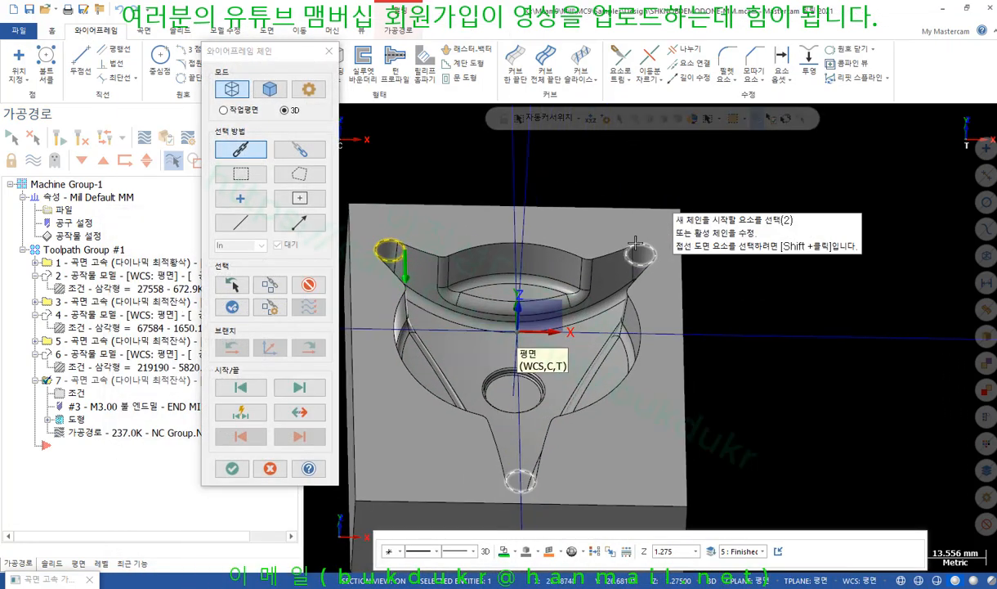
{"action": "left_click", "coordinate": [520, 466]}
{"action": "left_click", "coordinate": [232, 468]}
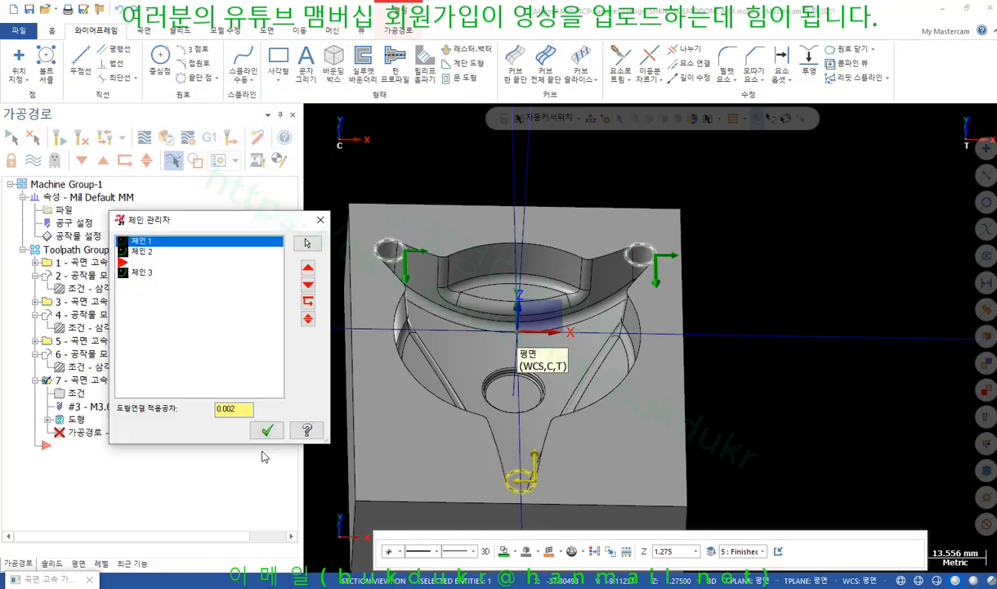
{"action": "left_click", "coordinate": [266, 432]}
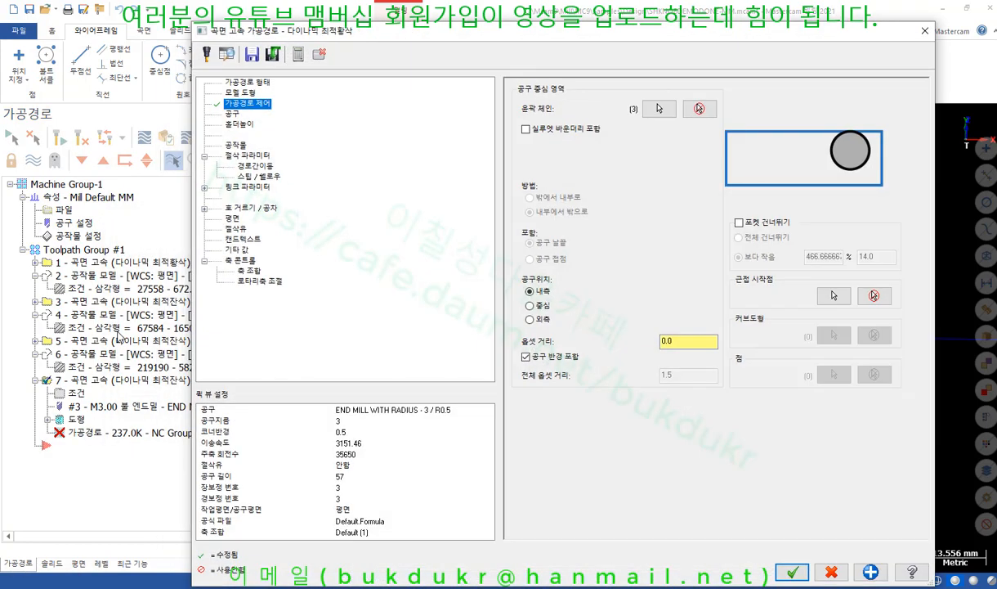
{"action": "left_click", "coordinate": [785, 570]}
Regenerate operation 7 and check its passes inside the three circled tips.
{"action": "left_click", "coordinate": [60, 138]}
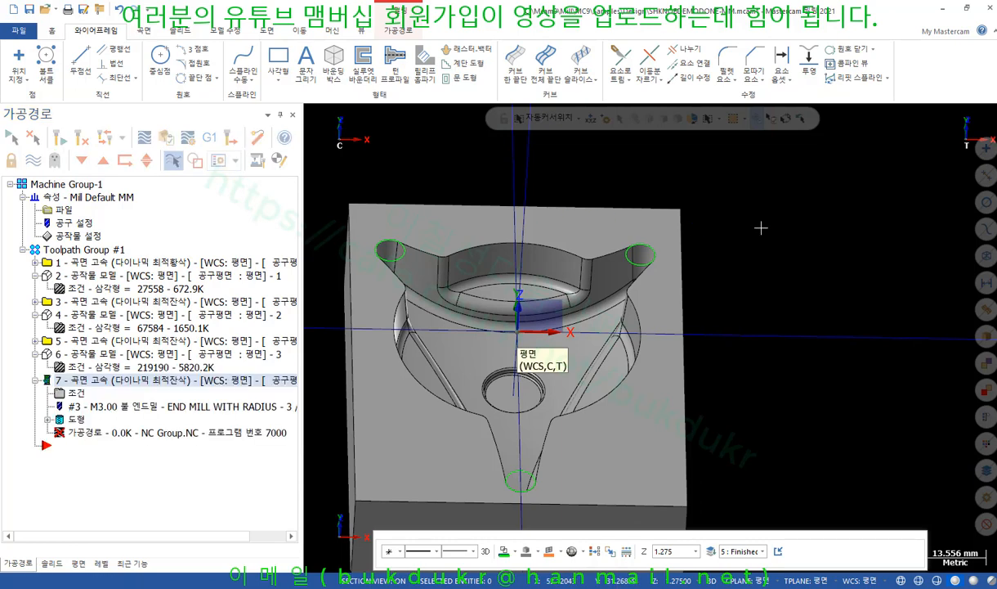
{"action": "scroll", "coordinate": [761, 228], "scroll_direction": "down", "scroll_amount": 3}
{"action": "middle_click_drag", "start_coordinate": [636, 234], "coordinate": [619, 260]}
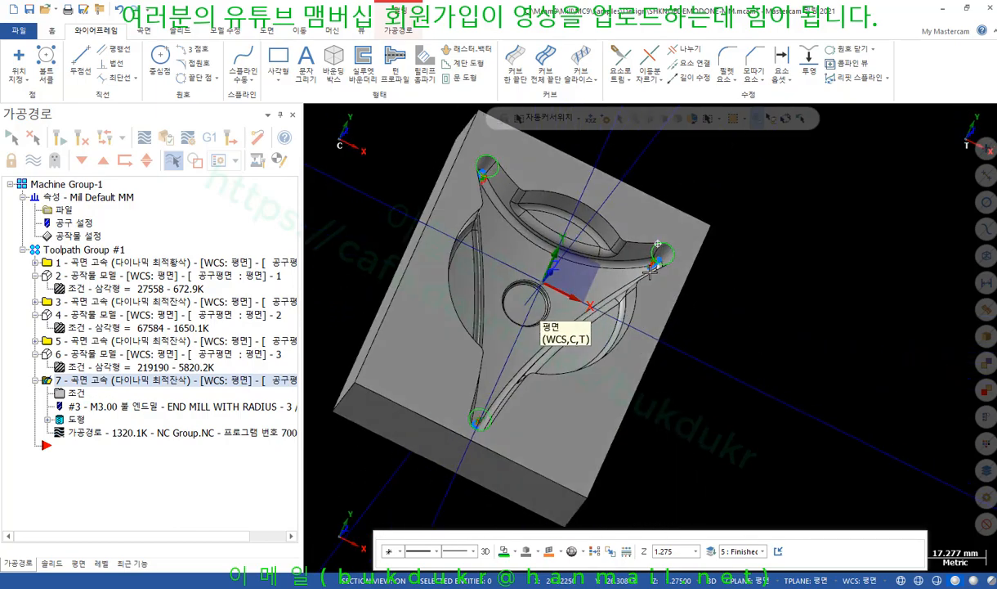
{"action": "scroll", "coordinate": [666, 258], "scroll_direction": "up", "scroll_amount": 8}
{"action": "scroll", "coordinate": [652, 289], "scroll_direction": "down", "scroll_amount": 12}
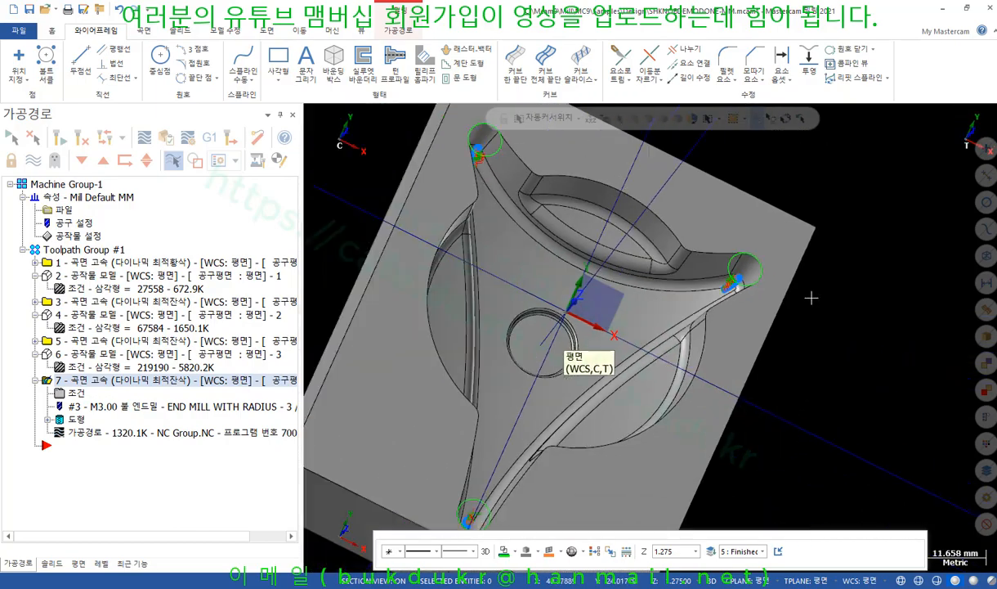
{"action": "middle_click_drag", "start_coordinate": [676, 281], "coordinate": [595, 230]}
{"action": "scroll", "coordinate": [594, 230], "scroll_direction": "up", "scroll_amount": 4}
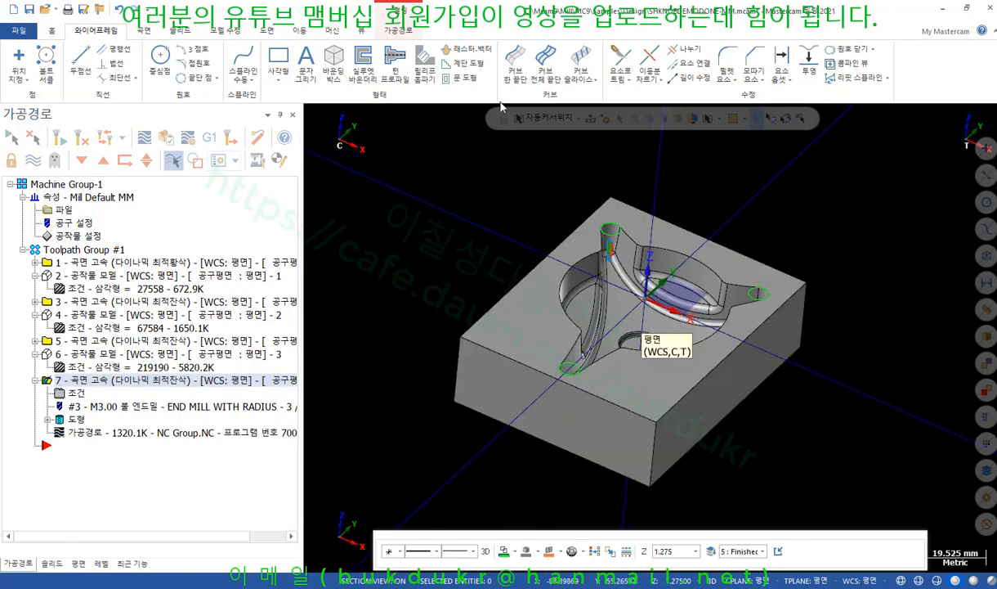
Start stock model 4 with stock model 3 as its initial shape and green color 45.
{"action": "left_click", "coordinate": [399, 30]}
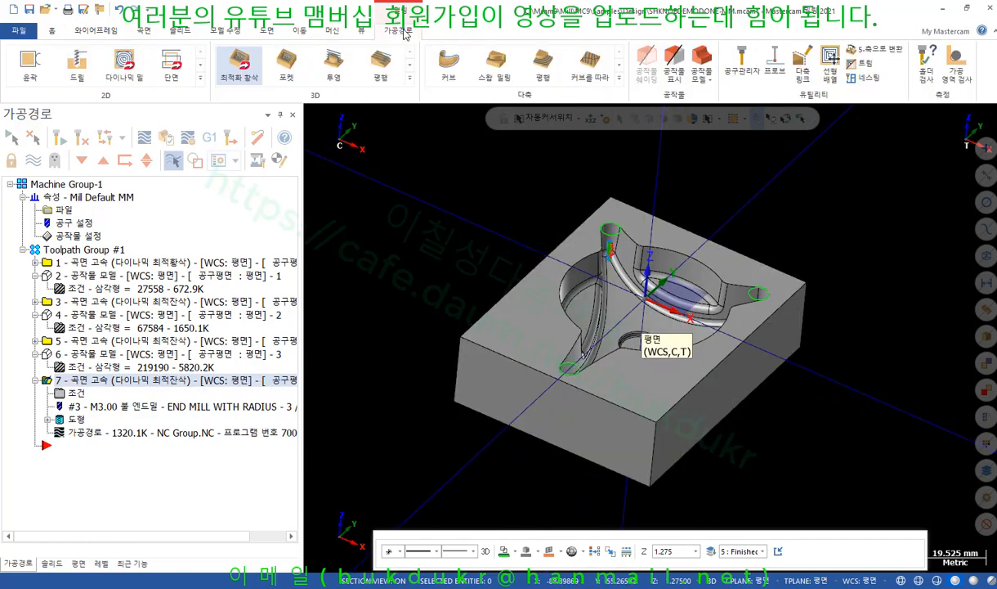
{"action": "left_click", "coordinate": [702, 55]}
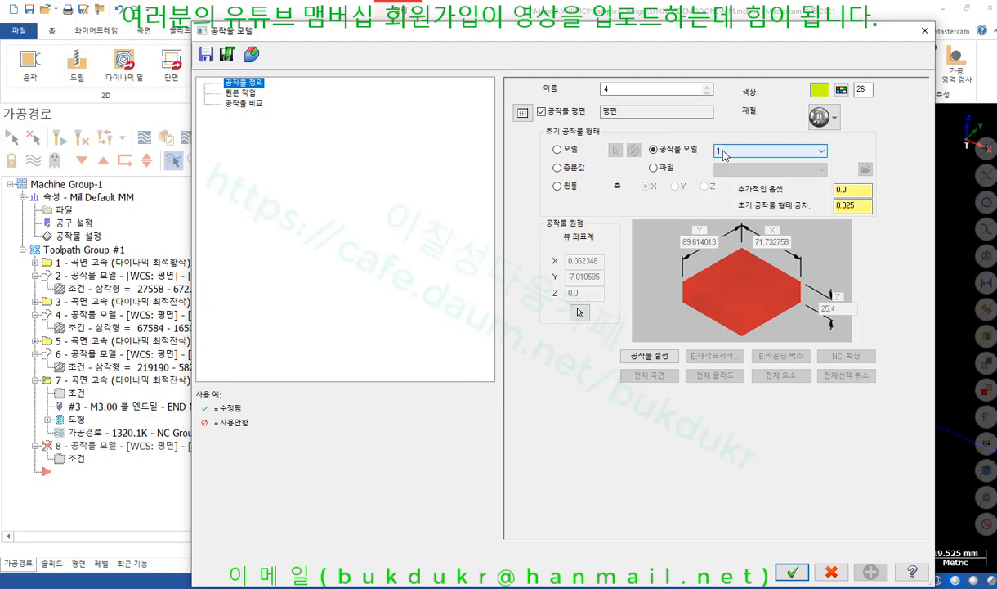
{"action": "left_click", "coordinate": [818, 152]}
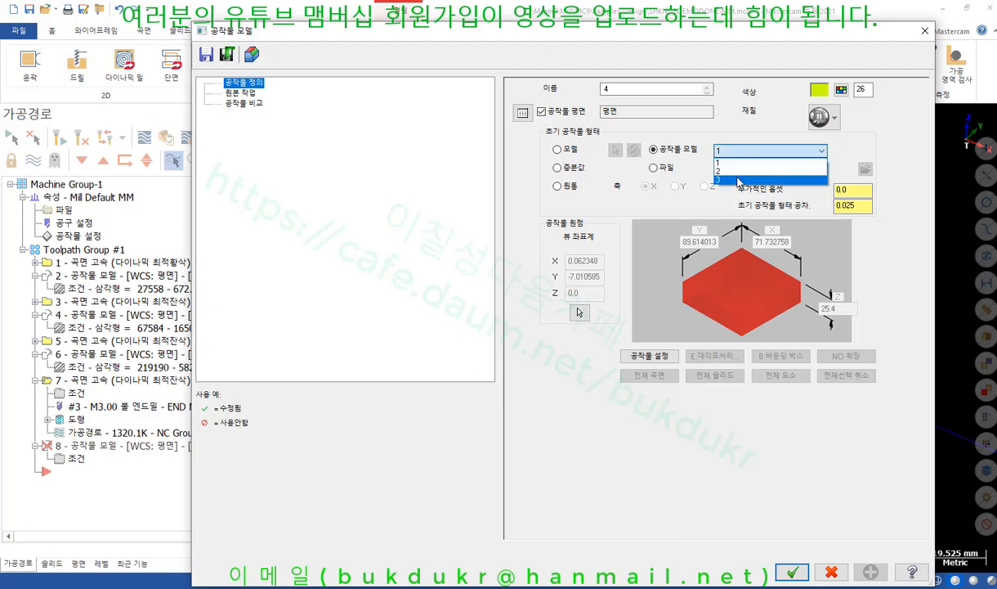
{"action": "left_click", "coordinate": [737, 179]}
{"action": "left_click", "coordinate": [828, 90]}
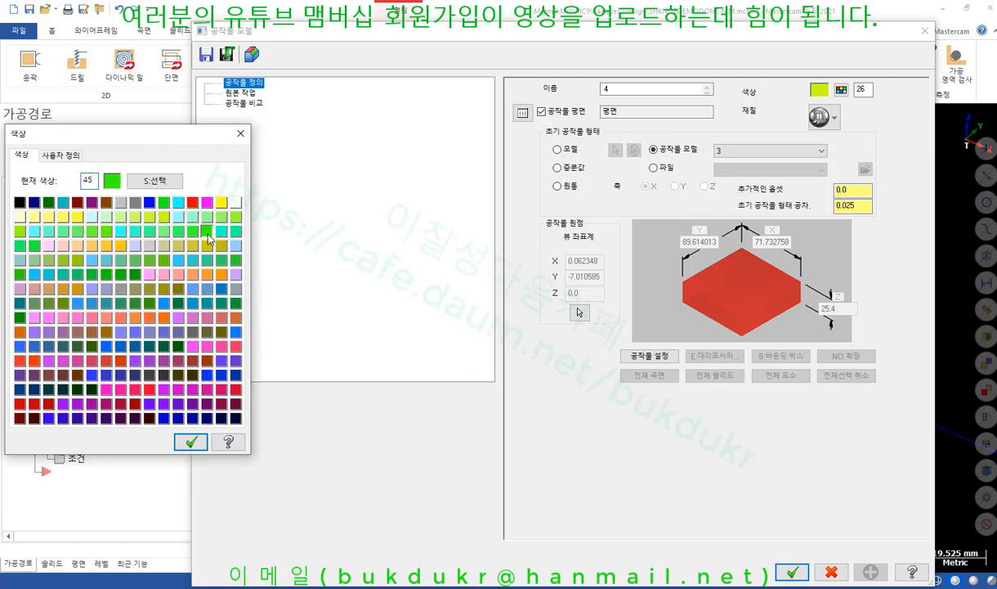
{"action": "left_click", "coordinate": [191, 441]}
Compute stock model 4 from operation 7 as its source and compare it against the part model.
{"action": "left_click", "coordinate": [240, 93]}
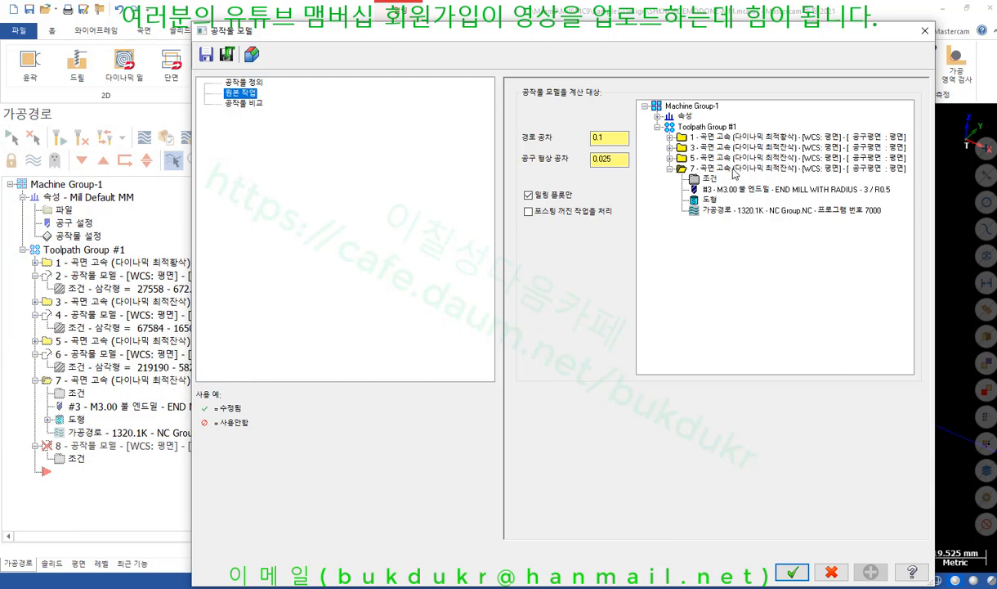
{"action": "left_click", "coordinate": [699, 169]}
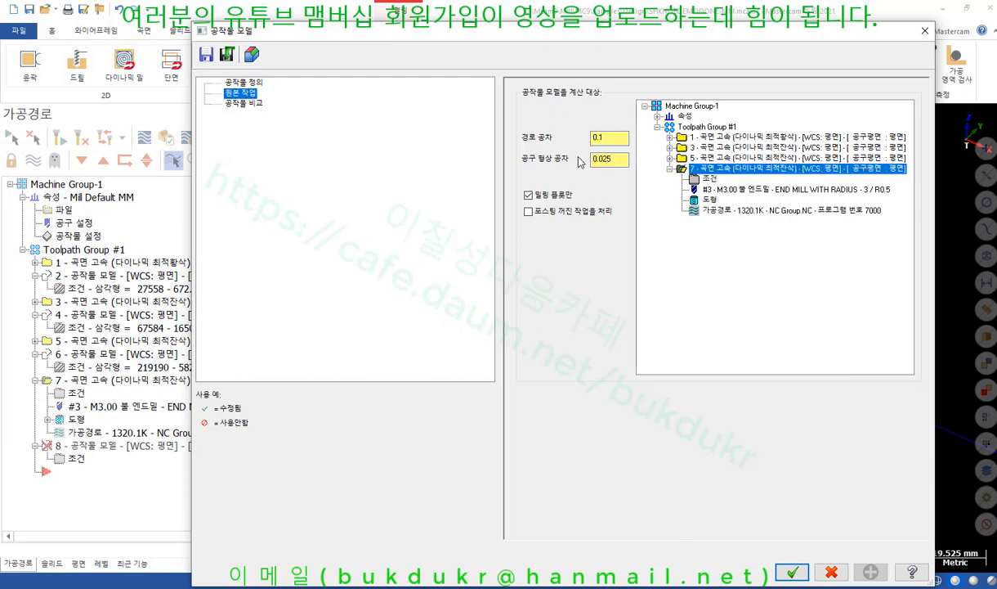
{"action": "left_click", "coordinate": [243, 103]}
{"action": "left_click", "coordinate": [683, 170]}
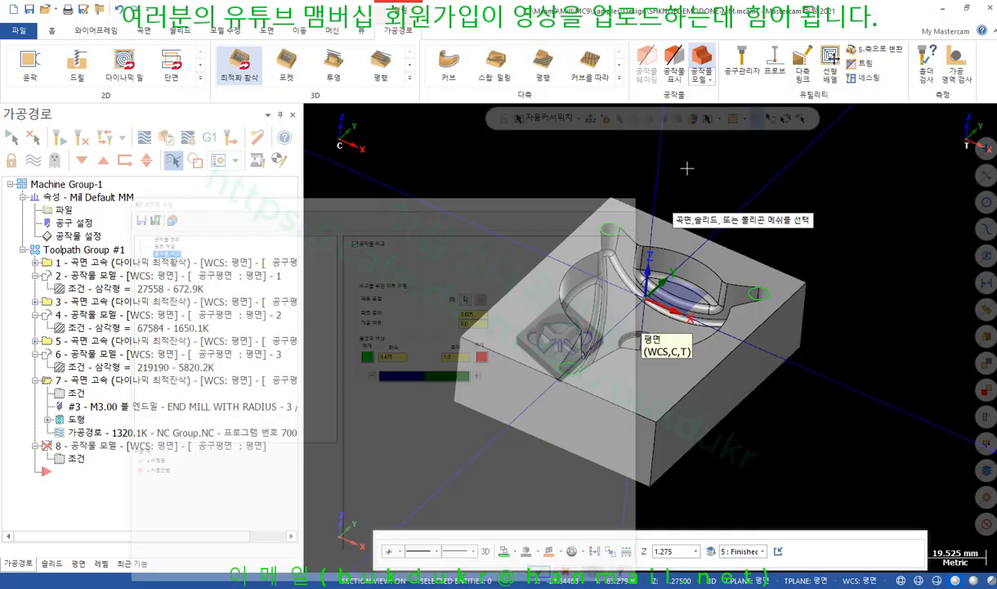
{"action": "left_click", "coordinate": [628, 214]}
{"action": "left_click", "coordinate": [619, 146]}
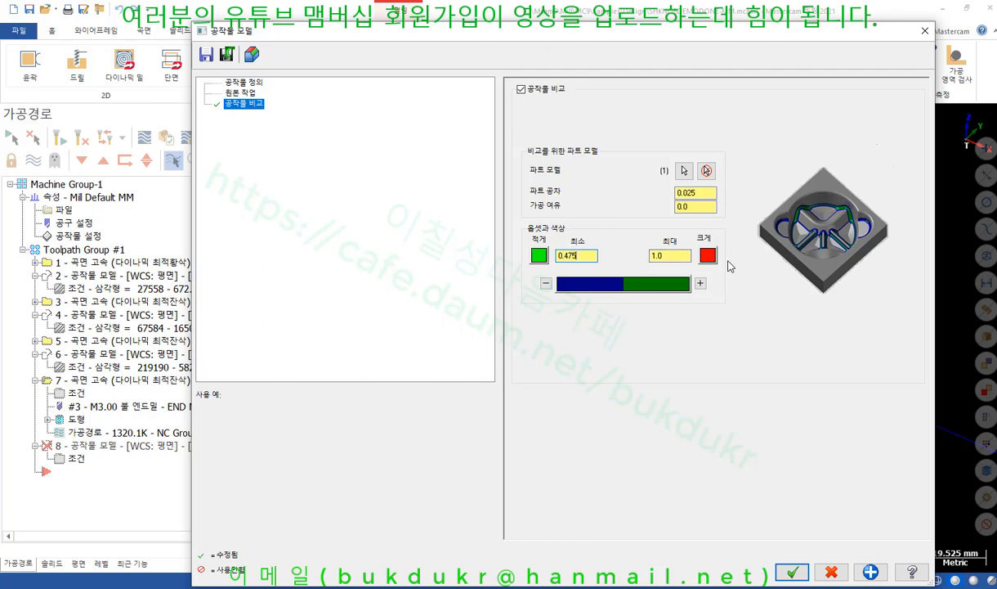
{"action": "left_click", "coordinate": [792, 572]}
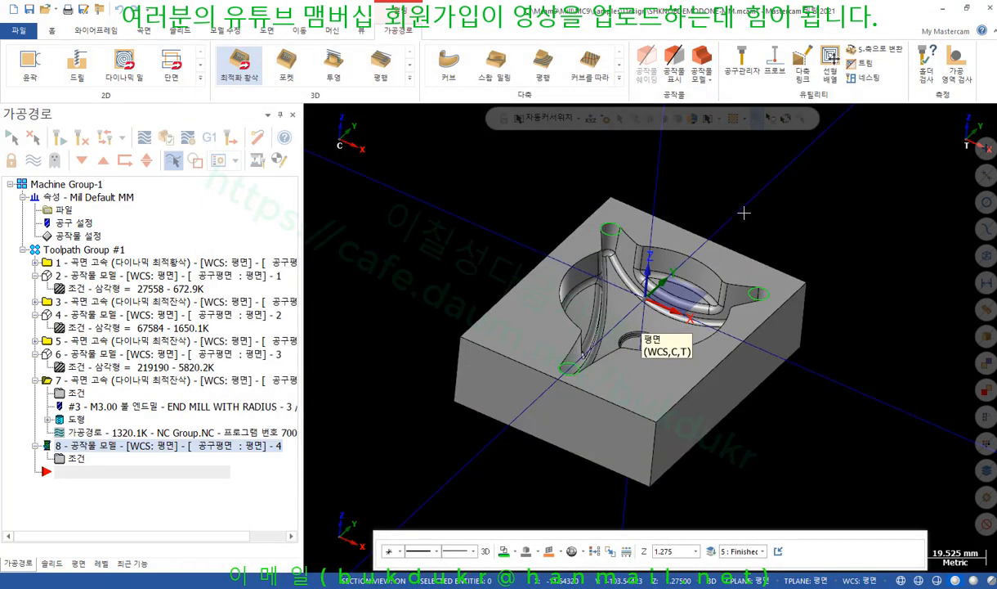
Examine the leftover material in the stock model 4 comparison around the cavity's narrow tip and the fillet below it.
{"action": "scroll", "coordinate": [744, 212], "scroll_direction": "up", "scroll_amount": 1}
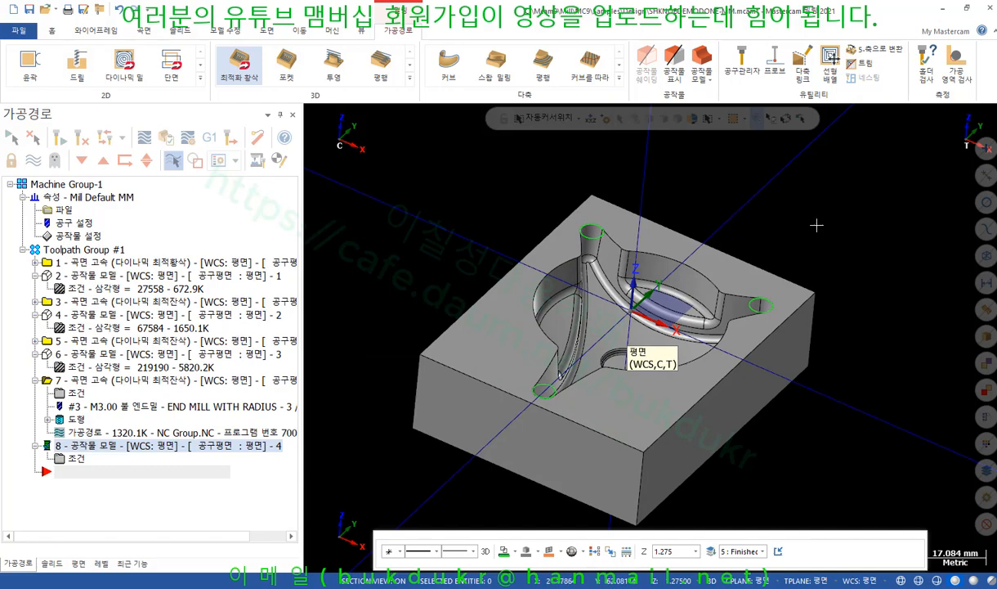
{"action": "middle_click_drag", "start_coordinate": [777, 215], "coordinate": [795, 230]}
{"action": "scroll", "coordinate": [630, 179], "scroll_direction": "up", "scroll_amount": 2}
{"action": "scroll", "coordinate": [630, 178], "scroll_direction": "up", "scroll_amount": 5}
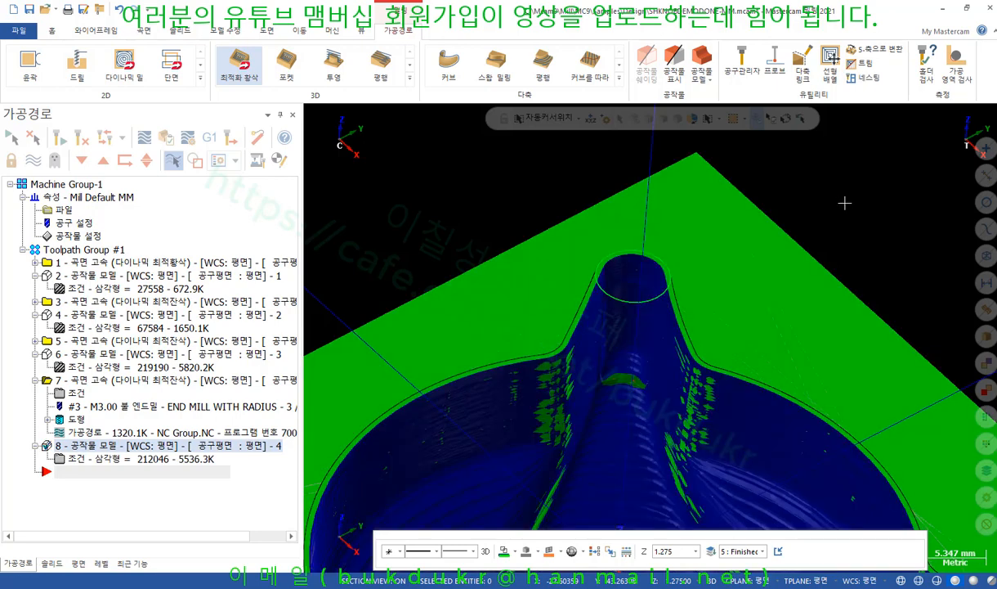
{"action": "scroll", "coordinate": [647, 251], "scroll_direction": "down", "scroll_amount": 3}
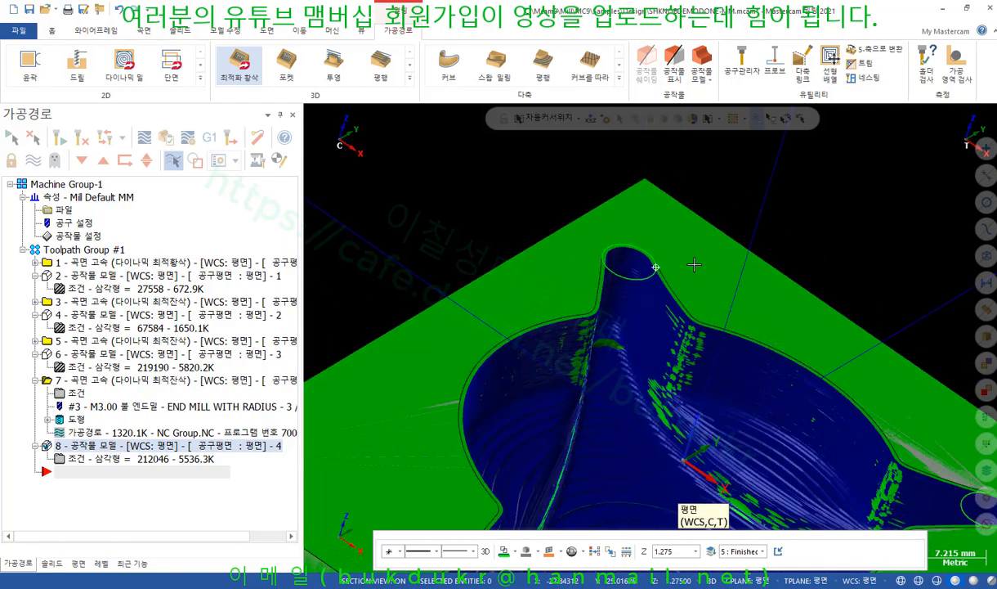
{"action": "middle_click_drag", "start_coordinate": [647, 251], "coordinate": [612, 277]}
{"action": "scroll", "coordinate": [625, 316], "scroll_direction": "up", "scroll_amount": 5}
{"action": "scroll", "coordinate": [625, 316], "scroll_direction": "up", "scroll_amount": 4}
{"action": "scroll", "coordinate": [579, 304], "scroll_direction": "up", "scroll_amount": 3}
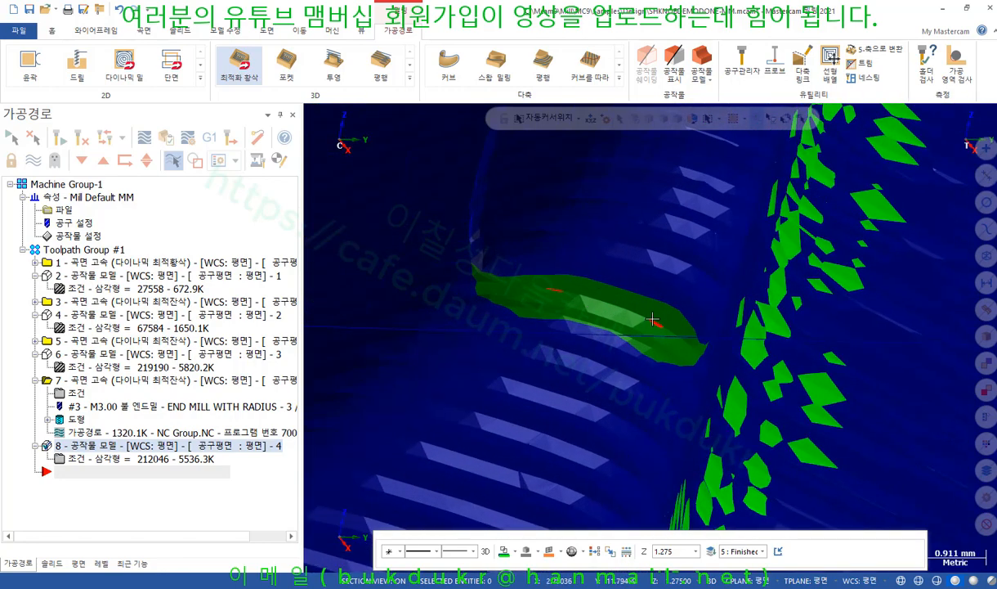
{"action": "mouse_move", "coordinate": [653, 320]}
{"action": "middle_mouse_down"}
{"action": "mouse_move", "coordinate": [666, 305]}
{"action": "mouse_move", "coordinate": [710, 331]}
{"action": "mouse_move", "coordinate": [647, 324]}
{"action": "mouse_move", "coordinate": [652, 333]}
{"action": "mouse_move", "coordinate": [634, 292]}
{"action": "mouse_move", "coordinate": [645, 291]}
{"action": "mouse_move", "coordinate": [633, 317]}
{"action": "middle_mouse_up"}
{"action": "scroll", "coordinate": [675, 297], "scroll_direction": "down", "scroll_amount": 4}
{"action": "scroll", "coordinate": [676, 300], "scroll_direction": "down", "scroll_amount": 1}
{"action": "scroll", "coordinate": [693, 282], "scroll_direction": "down", "scroll_amount": 8}
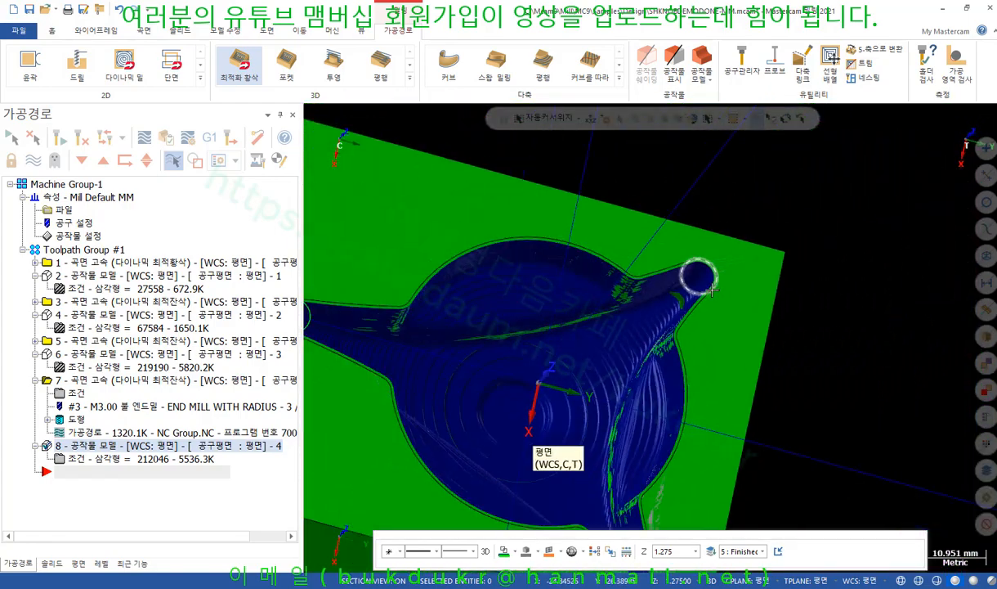
{"action": "middle_click_drag", "start_coordinate": [711, 291], "coordinate": [662, 296]}
{"action": "scroll", "coordinate": [661, 296], "scroll_direction": "up", "scroll_amount": 7}
{"action": "scroll", "coordinate": [694, 334], "scroll_direction": "up", "scroll_amount": 7}
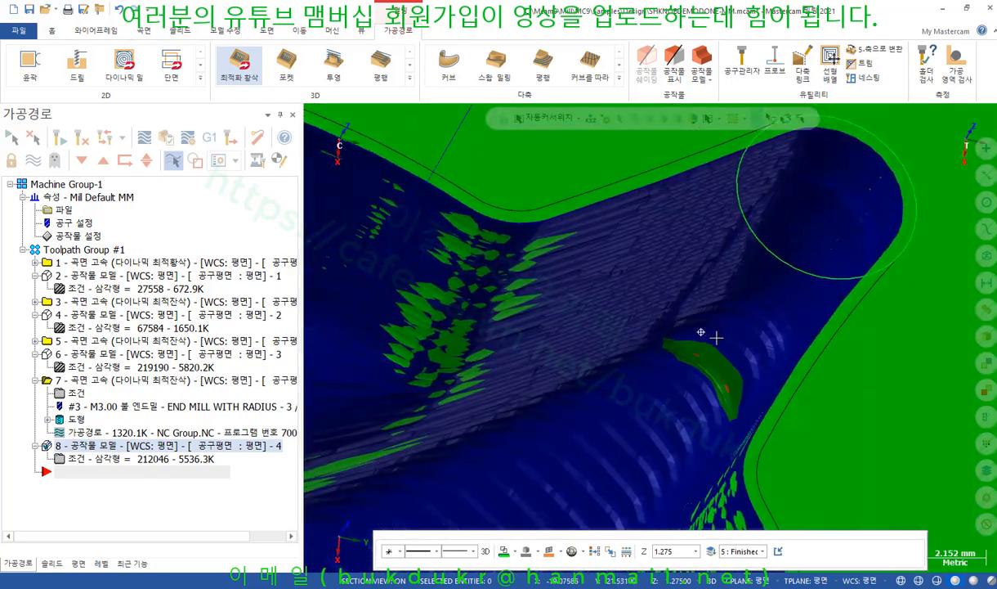
{"action": "scroll", "coordinate": [735, 381], "scroll_direction": "down", "scroll_amount": 3}
{"action": "middle_click_drag", "start_coordinate": [730, 341], "coordinate": [676, 324]}
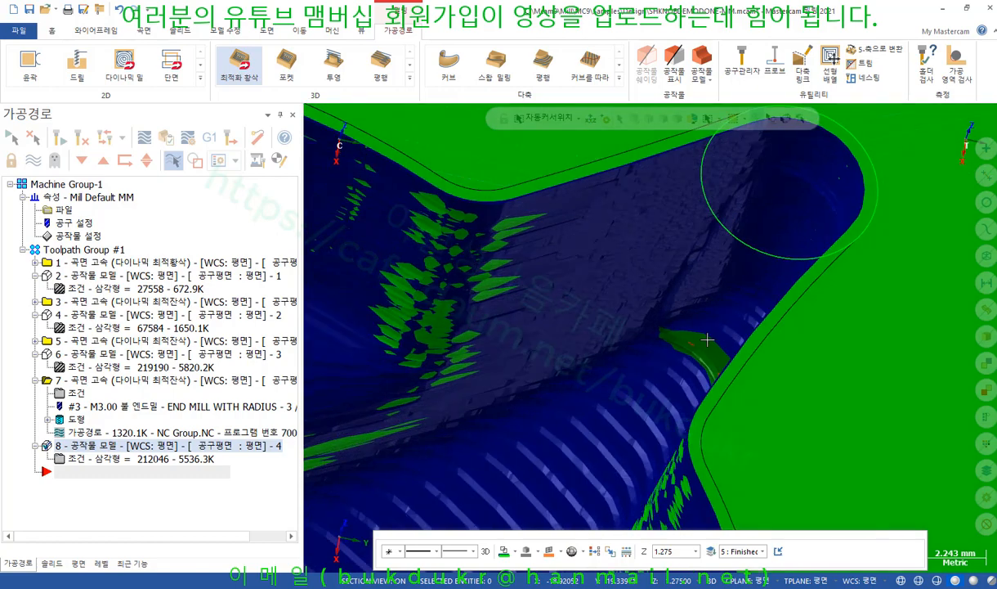
Set operation 7's stepdown to 1.0 and step-up to 0.2, review its model geometry allowances, and accept the parameters.
{"action": "left_click", "coordinate": [78, 394]}
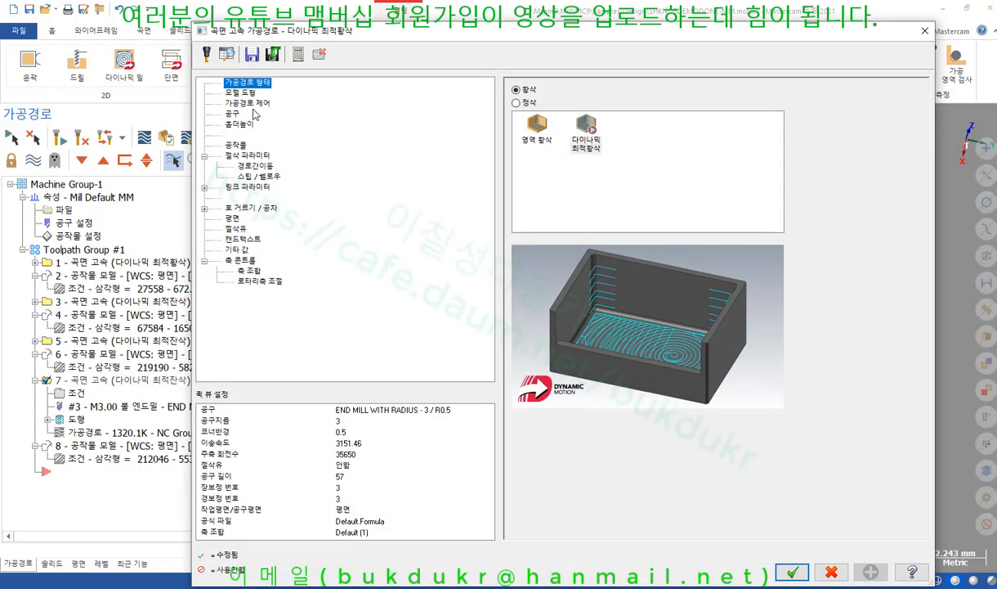
{"action": "left_click", "coordinate": [248, 154]}
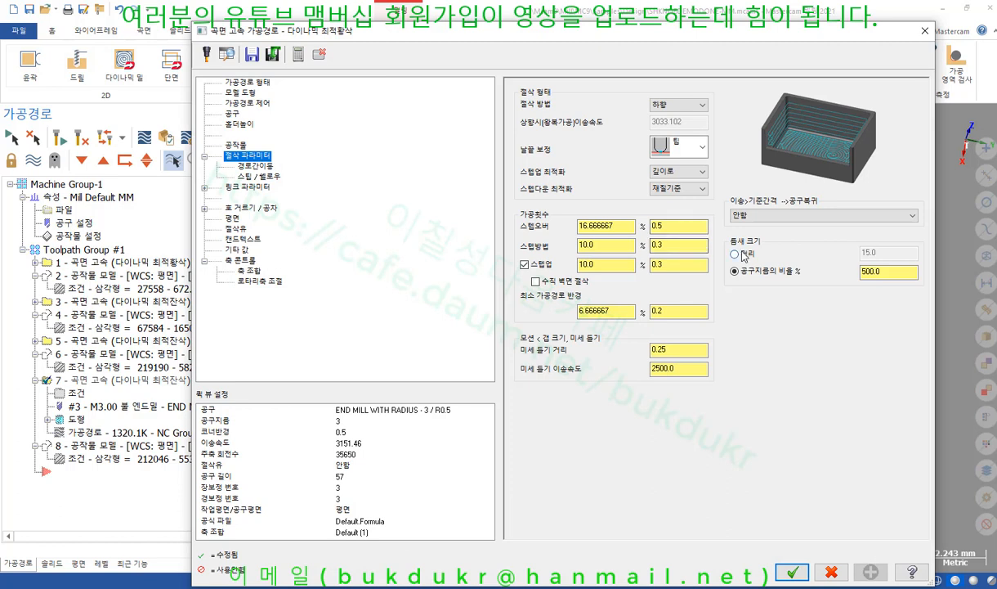
{"action": "left_click", "coordinate": [675, 263]}
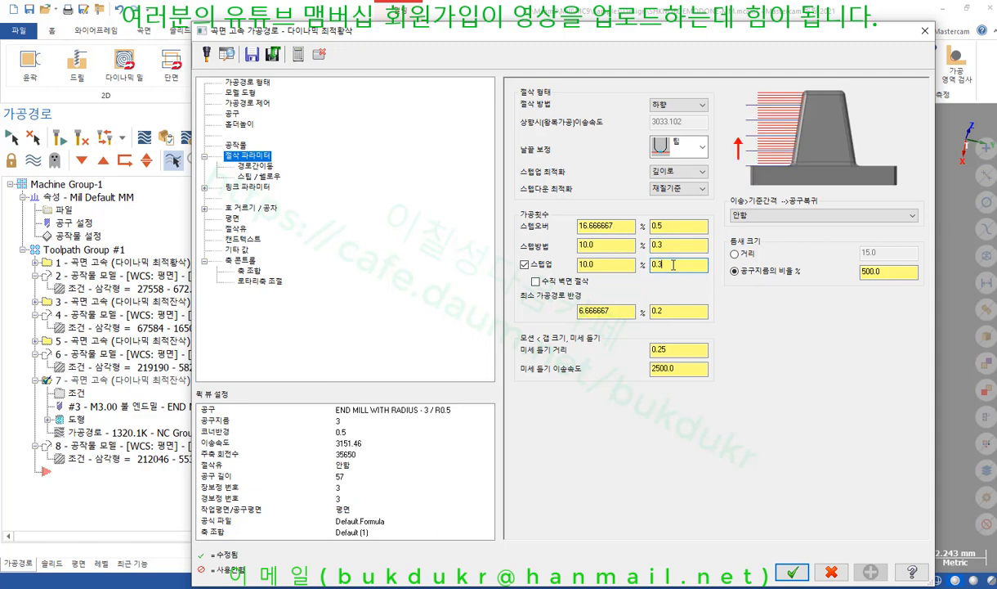
{"action": "left_click", "coordinate": [675, 246]}
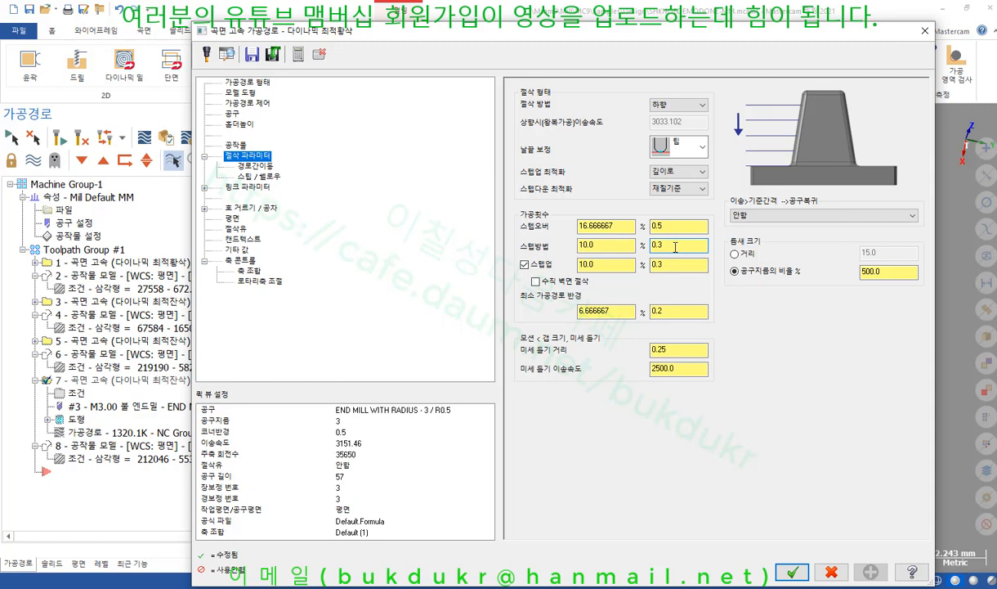
{"action": "left_click_drag", "start_coordinate": [676, 247], "coordinate": [615, 247]}
{"action": "type", "text": "1"}
{"action": "left_click", "coordinate": [674, 265]}
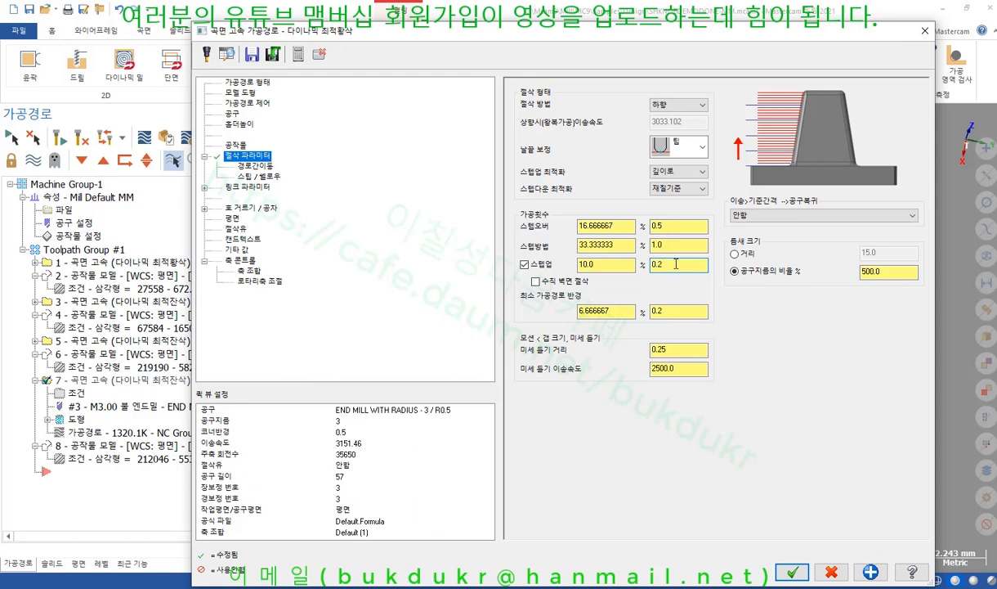
{"action": "left_click", "coordinate": [688, 311]}
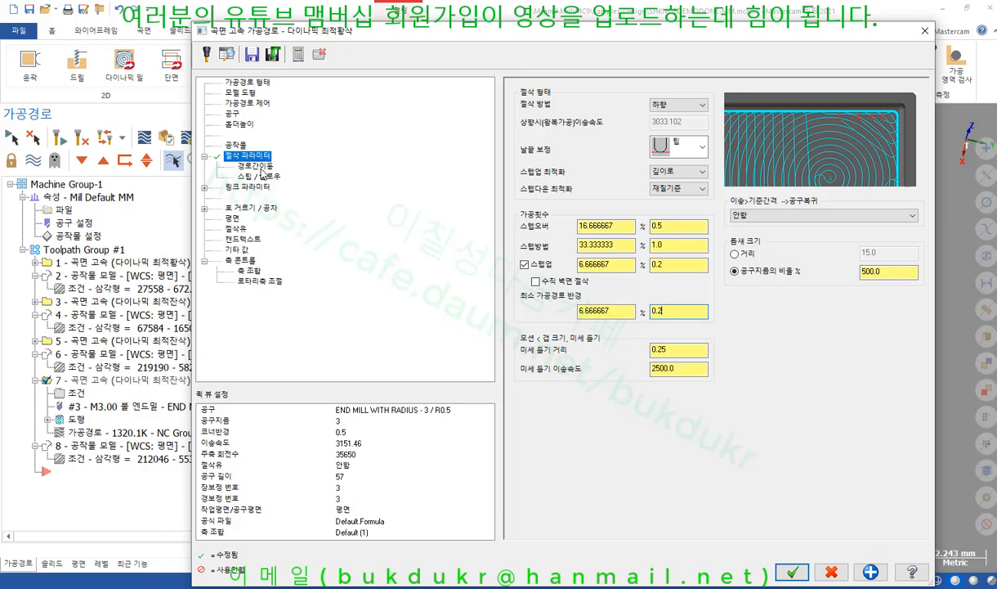
{"action": "left_click", "coordinate": [240, 92]}
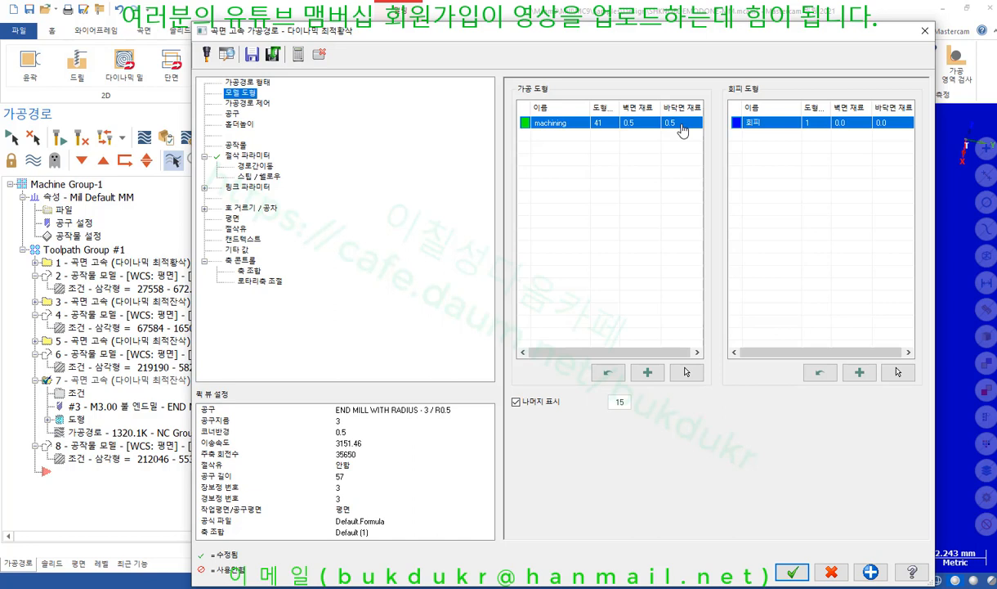
{"action": "left_click", "coordinate": [792, 571]}
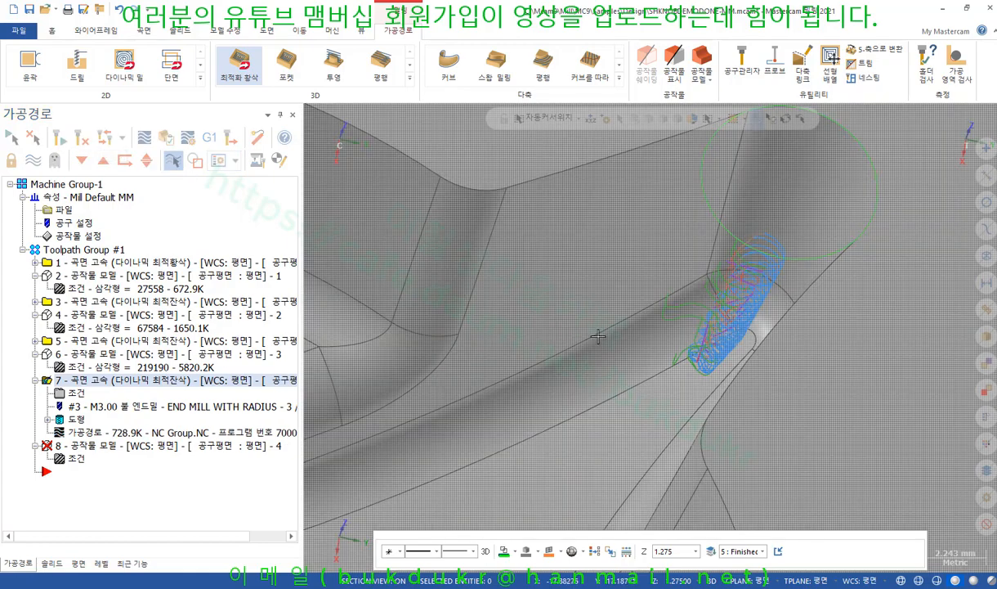
Backplot operation 7's toolpath and examine how the 3 mm cutter fits the narrow tip near the fillet.
{"action": "scroll", "coordinate": [600, 334], "scroll_direction": "up", "scroll_amount": 2}
{"action": "middle_click_drag", "start_coordinate": [763, 336], "coordinate": [802, 306]}
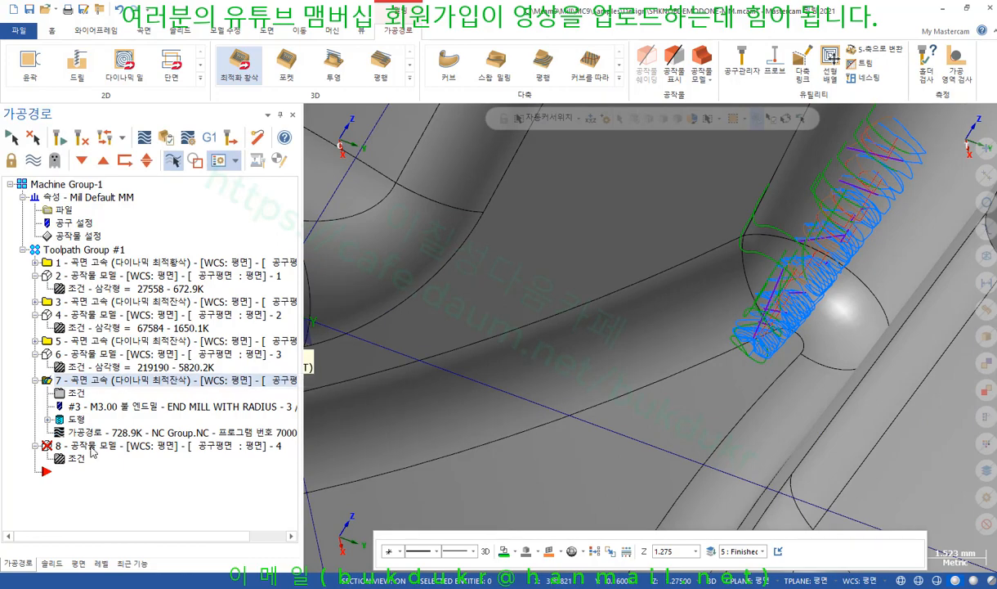
{"action": "left_click", "coordinate": [98, 432]}
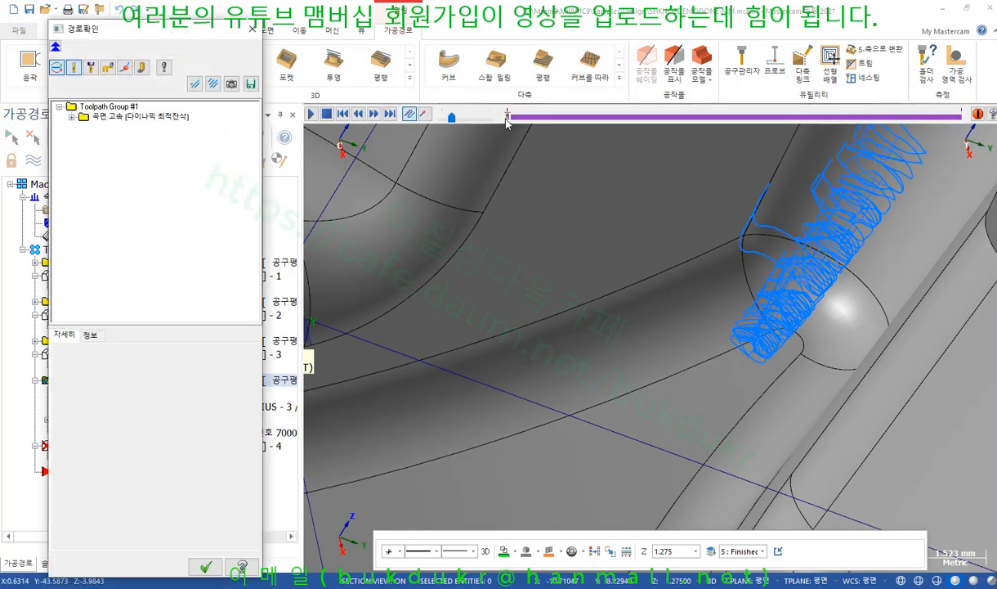
{"action": "mouse_move", "coordinate": [507, 118]}
{"action": "left_mouse_down"}
{"action": "mouse_move", "coordinate": [642, 128]}
{"action": "mouse_move", "coordinate": [896, 205]}
{"action": "mouse_move", "coordinate": [811, 192]}
{"action": "left_mouse_up"}
{"action": "scroll", "coordinate": [791, 356], "scroll_direction": "up", "scroll_amount": 3}
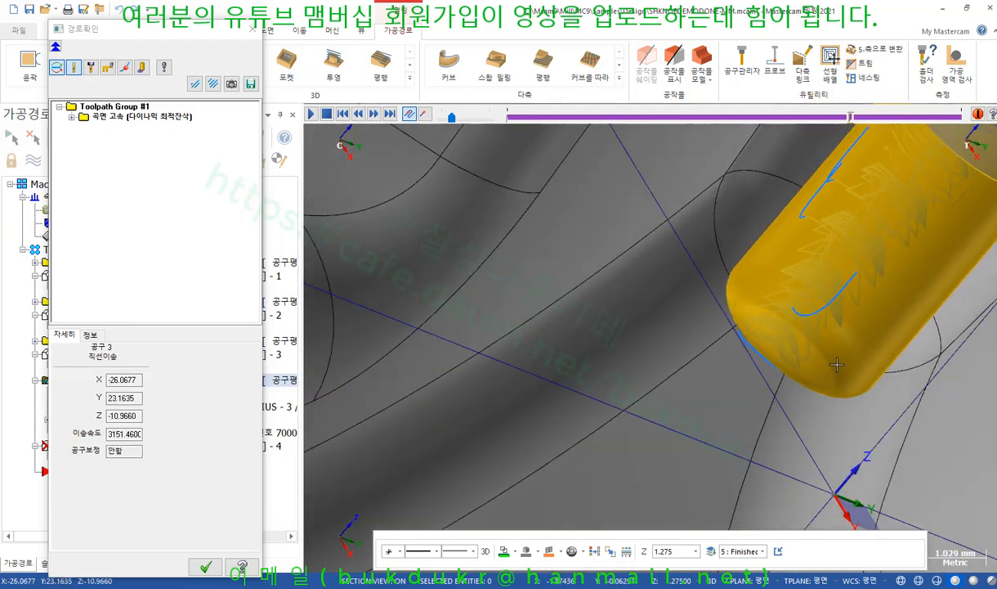
{"action": "middle_click_drag", "start_coordinate": [837, 365], "coordinate": [780, 367]}
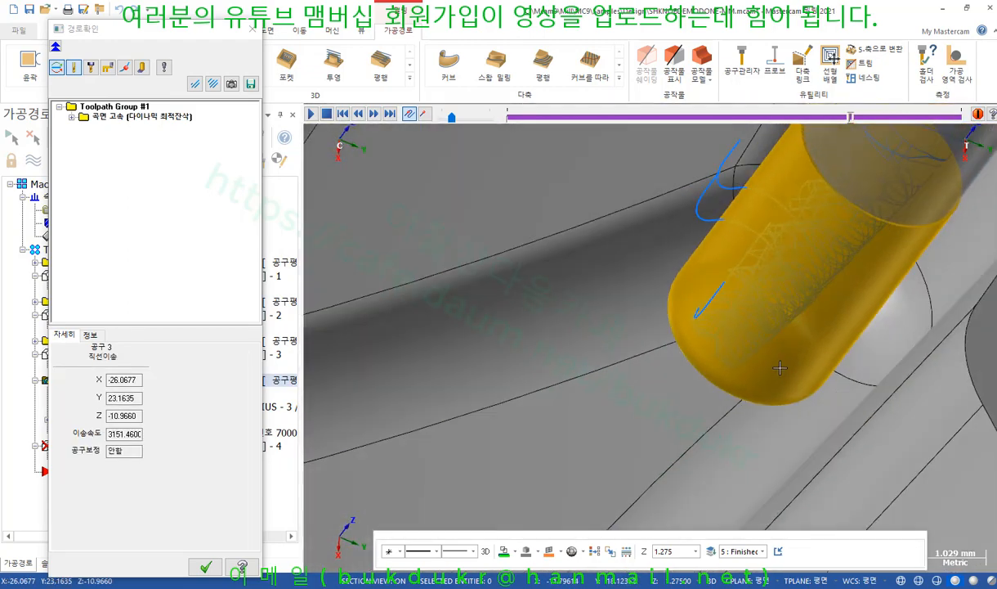
{"action": "scroll", "coordinate": [706, 338], "scroll_direction": "up", "scroll_amount": 2}
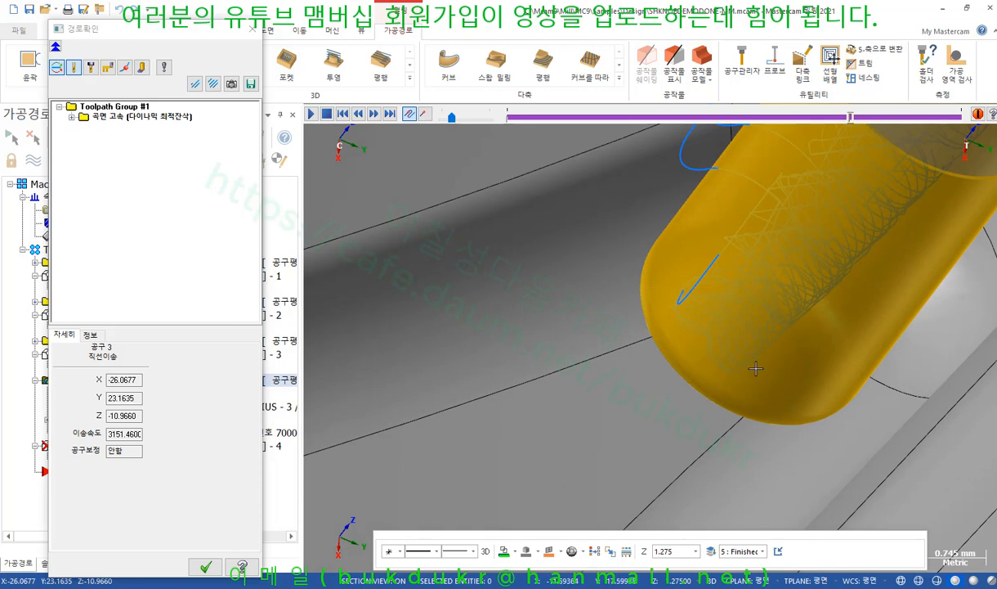
{"action": "left_click", "coordinate": [252, 28]}
{"action": "scroll", "coordinate": [689, 332], "scroll_direction": "down", "scroll_amount": 2}
{"action": "mouse_move", "coordinate": [694, 340]}
{"action": "middle_mouse_down"}
{"action": "mouse_move", "coordinate": [691, 365]}
{"action": "mouse_move", "coordinate": [693, 352]}
{"action": "middle_mouse_up"}
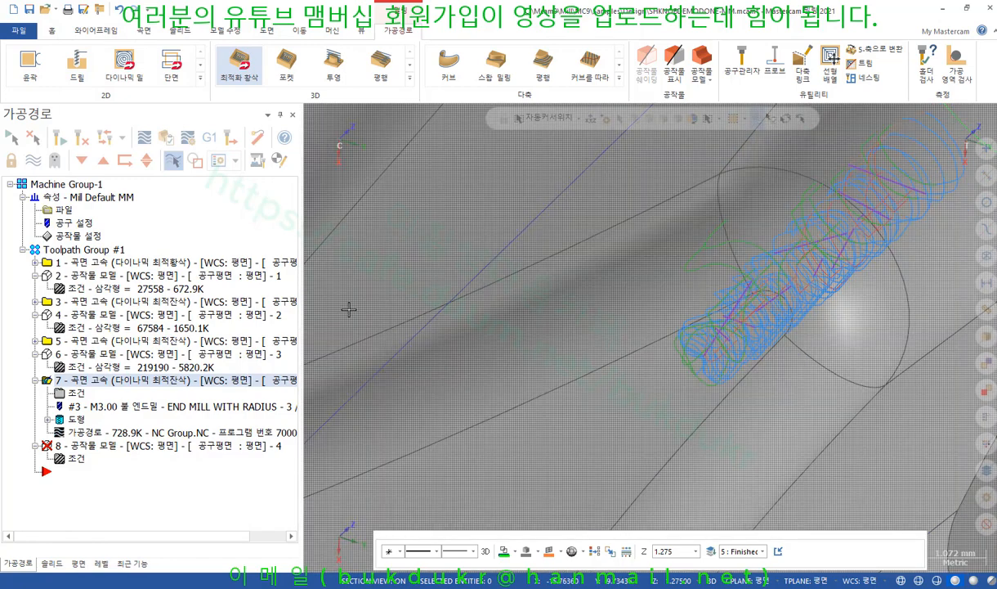
{"action": "scroll", "coordinate": [599, 333], "scroll_direction": "down", "scroll_amount": 5}
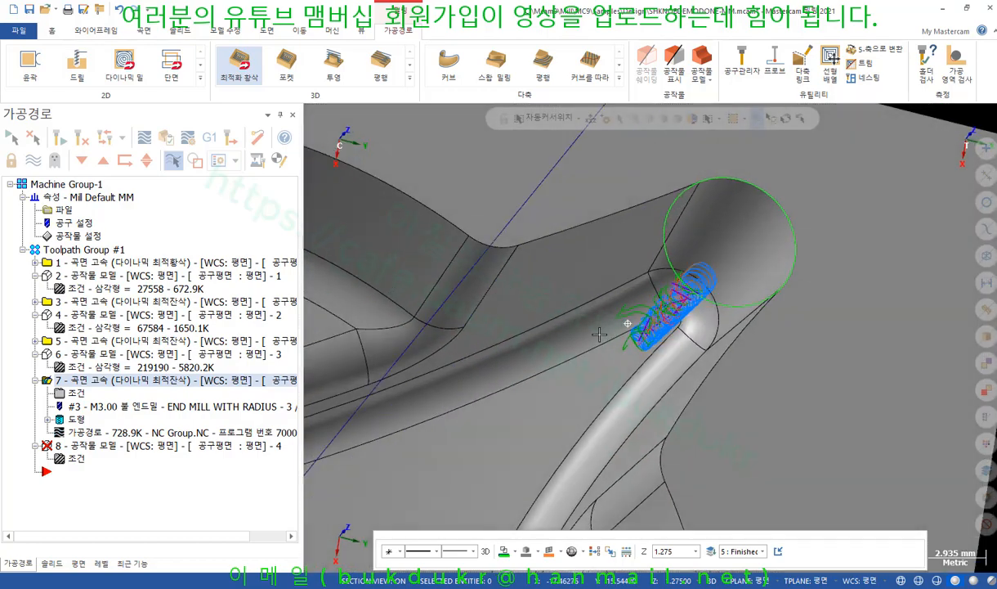
{"action": "middle_click_drag", "start_coordinate": [599, 334], "coordinate": [642, 288]}
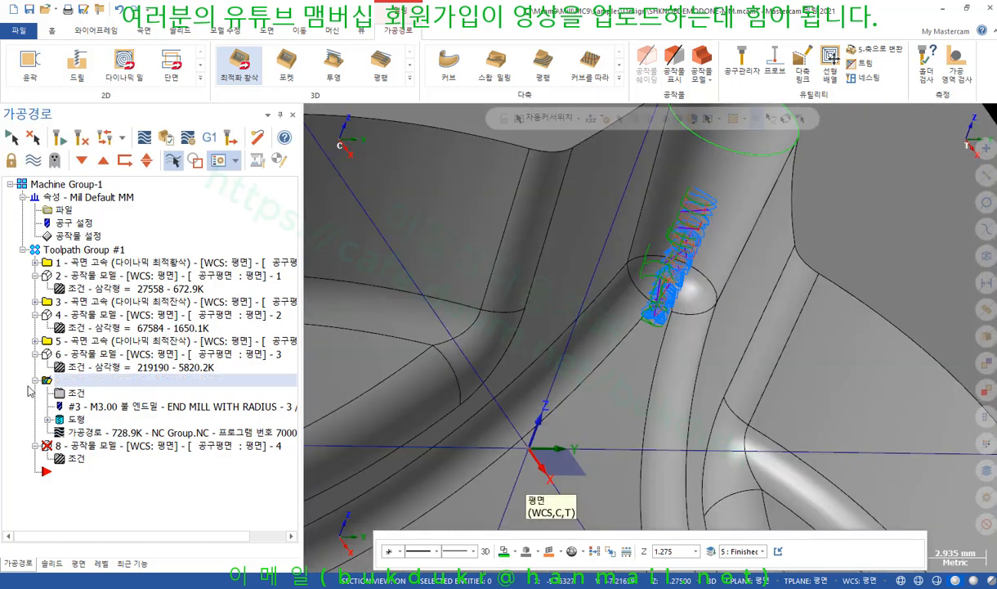
Filter the tool library to ball-nose end mills, assign the 3 mm ball-nose end mill to operation 7, and accept the parameters.
{"action": "left_click", "coordinate": [70, 393]}
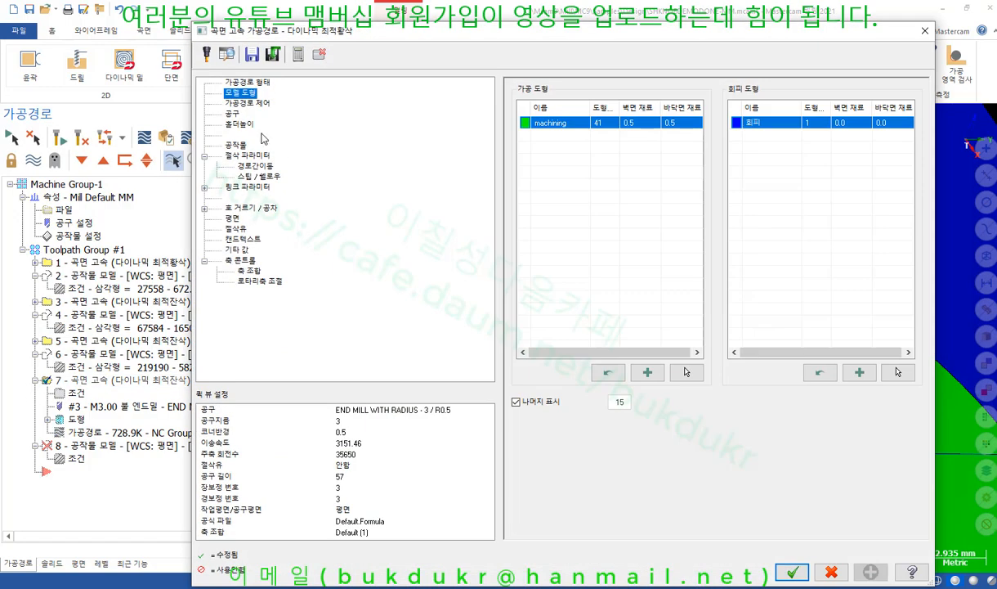
{"action": "left_click", "coordinate": [232, 113]}
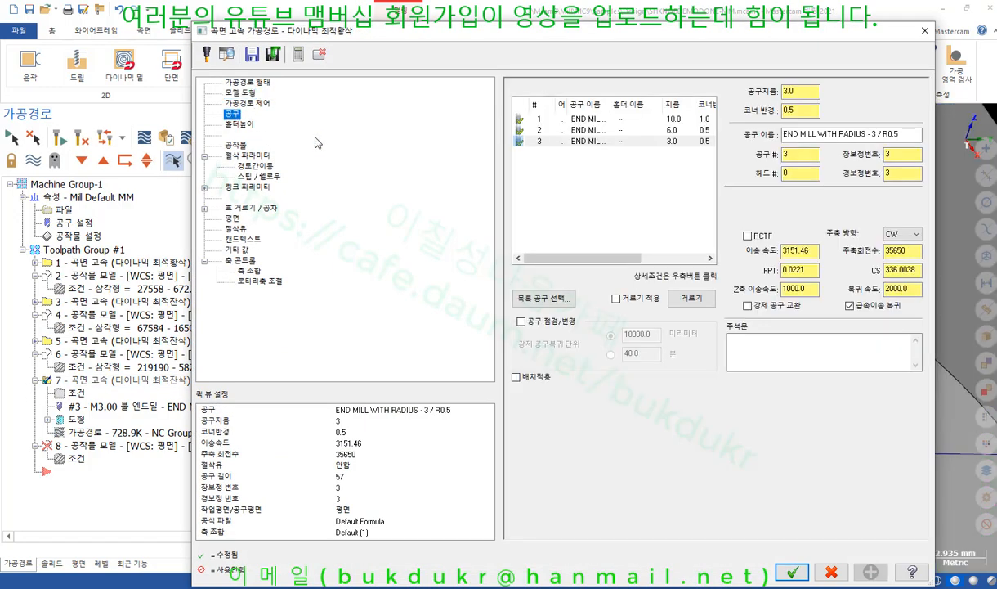
{"action": "left_click", "coordinate": [543, 296]}
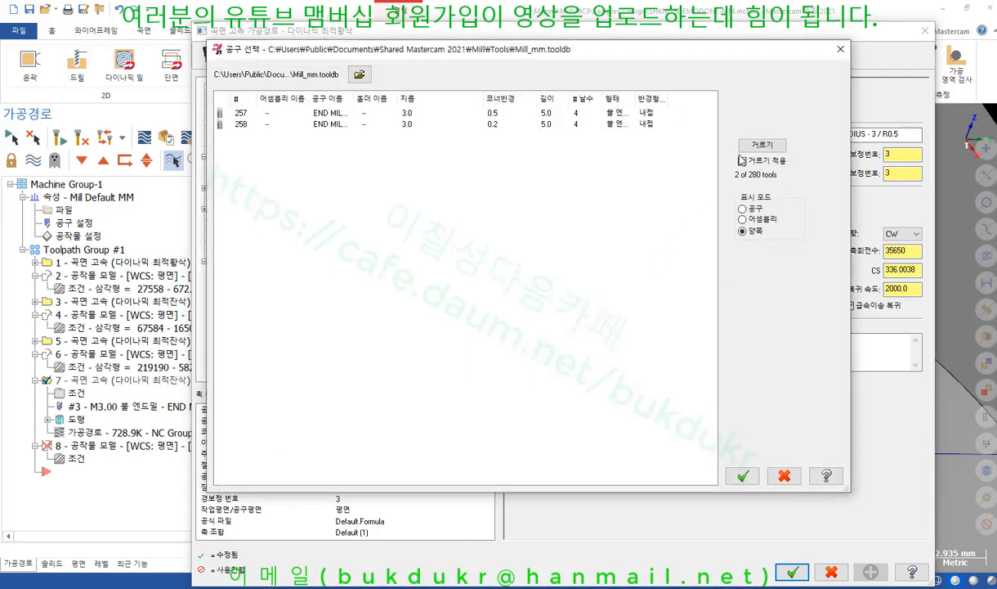
{"action": "left_click", "coordinate": [761, 144]}
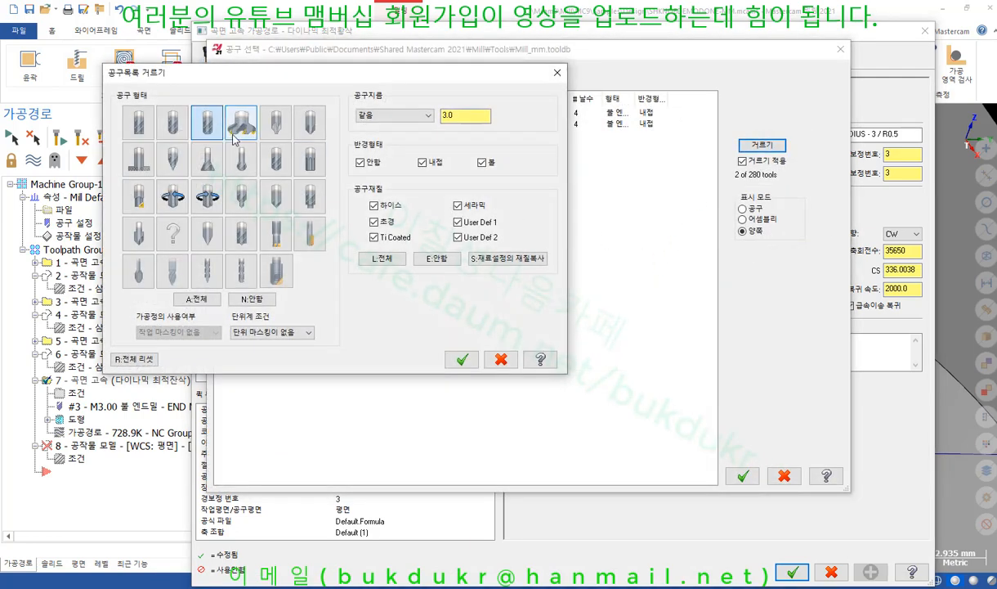
{"action": "left_click", "coordinate": [207, 125]}
{"action": "left_click", "coordinate": [175, 127]}
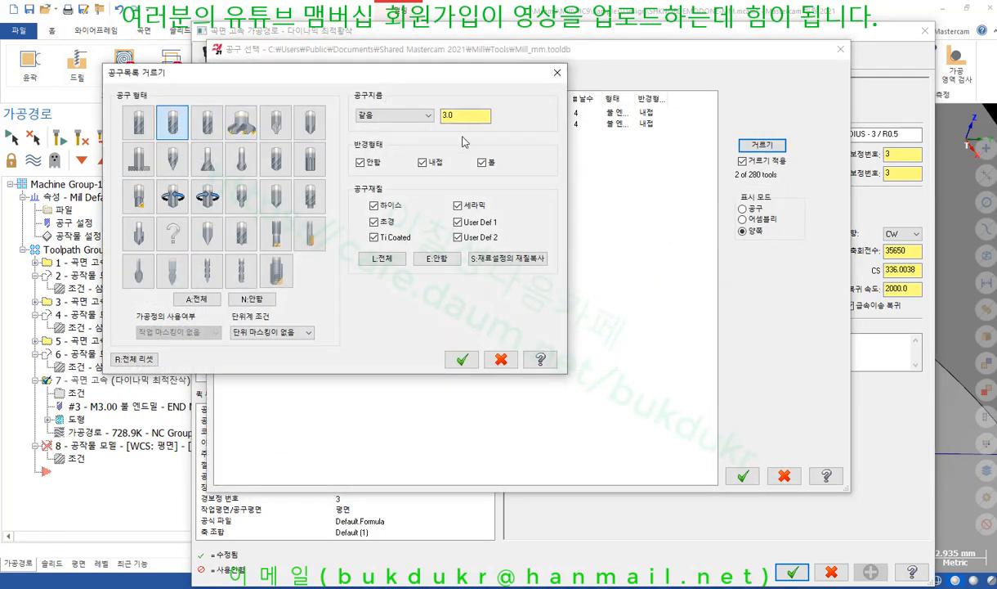
{"action": "left_click", "coordinate": [463, 359]}
{"action": "double_click", "coordinate": [545, 172]}
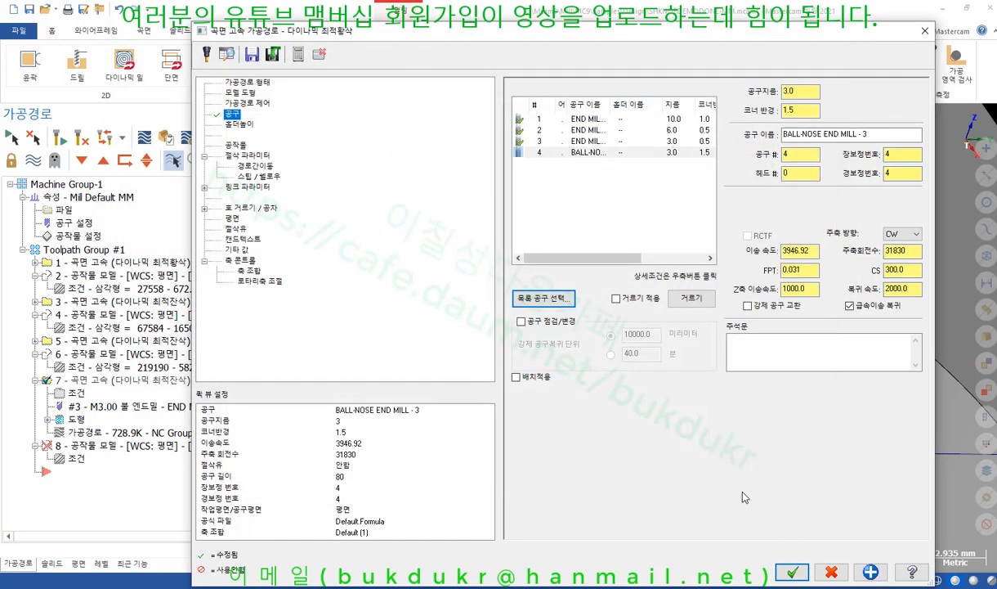
{"action": "left_click", "coordinate": [791, 573]}
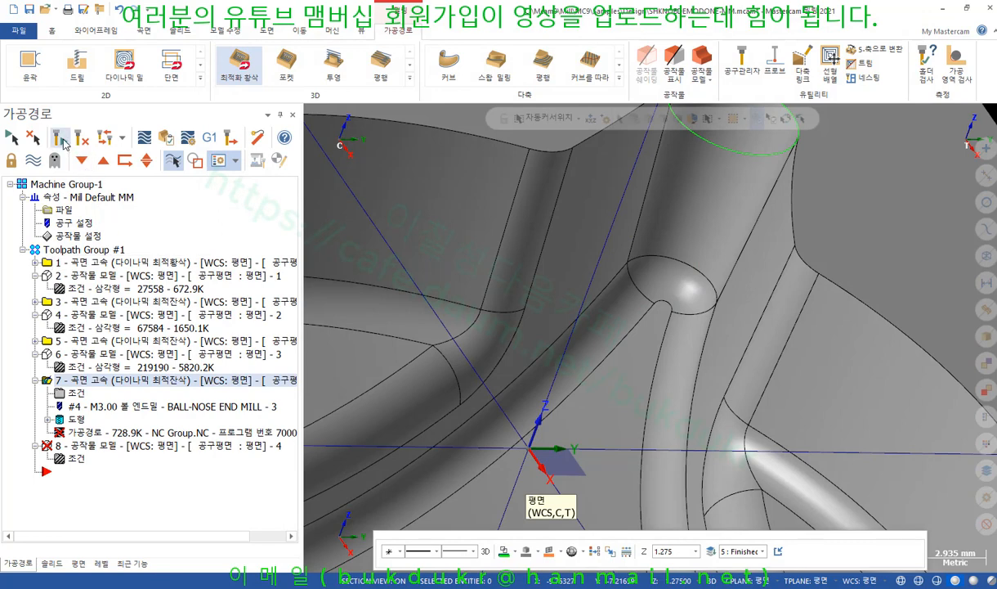
Regenerate operation 7 with the ball-nose end mill, check its passes in the tip, and recompute stock model 4.
{"action": "left_click", "coordinate": [61, 139]}
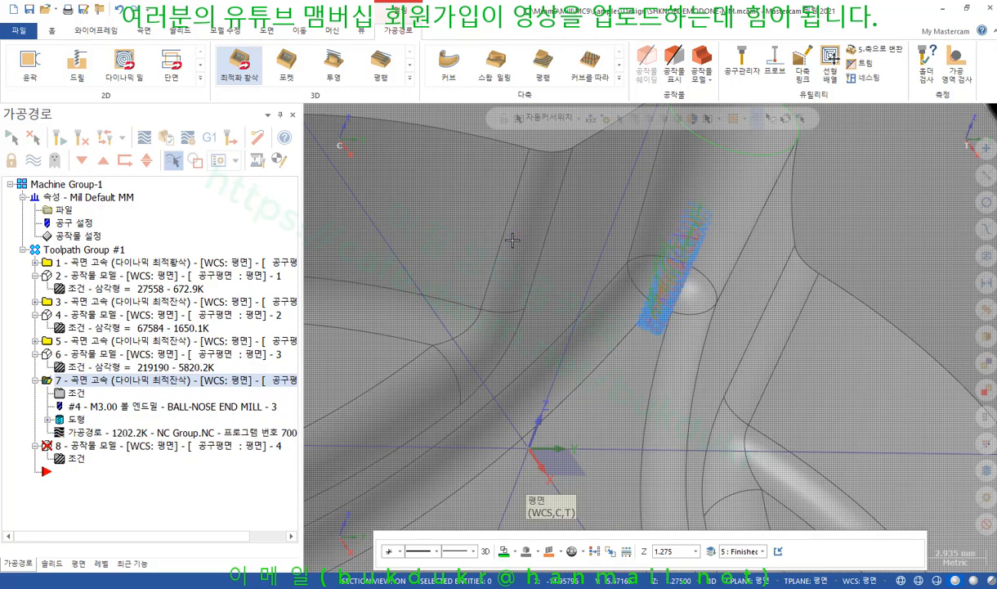
{"action": "middle_click_drag", "start_coordinate": [500, 231], "coordinate": [564, 327]}
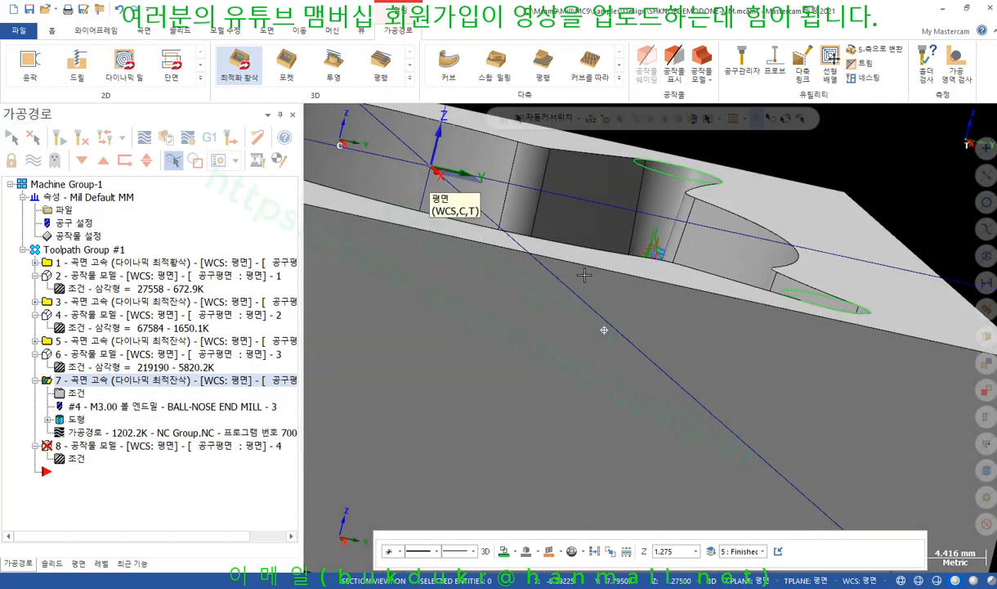
{"action": "middle_click_drag", "start_coordinate": [556, 264], "coordinate": [655, 314]}
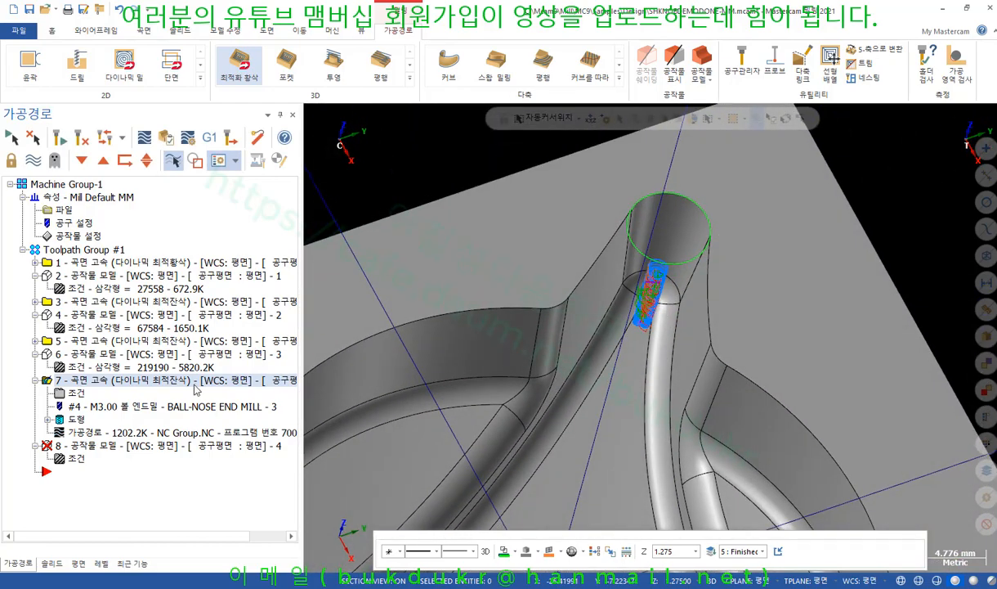
{"action": "left_click", "coordinate": [74, 447]}
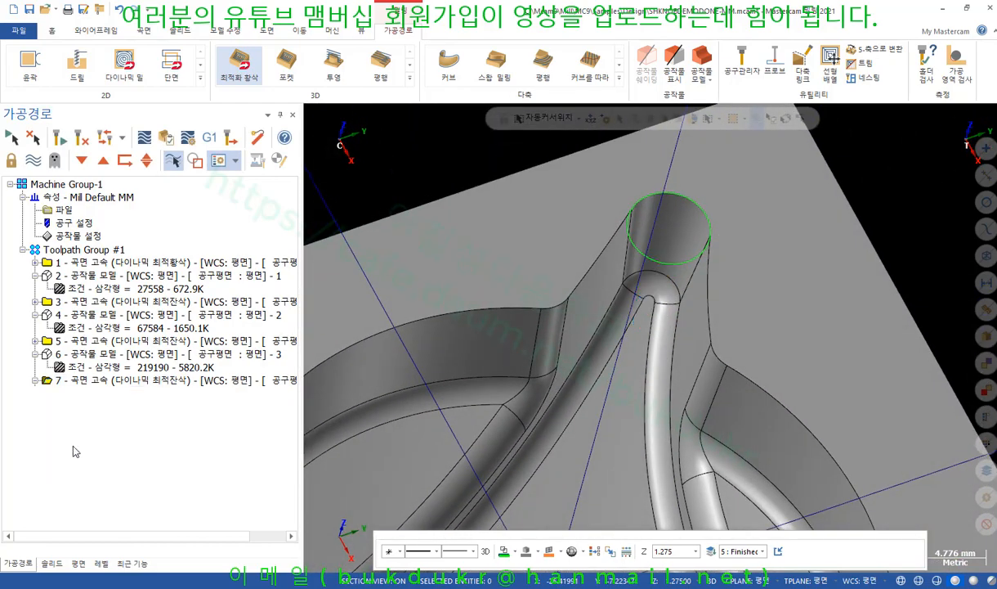
{"action": "left_click", "coordinate": [58, 136]}
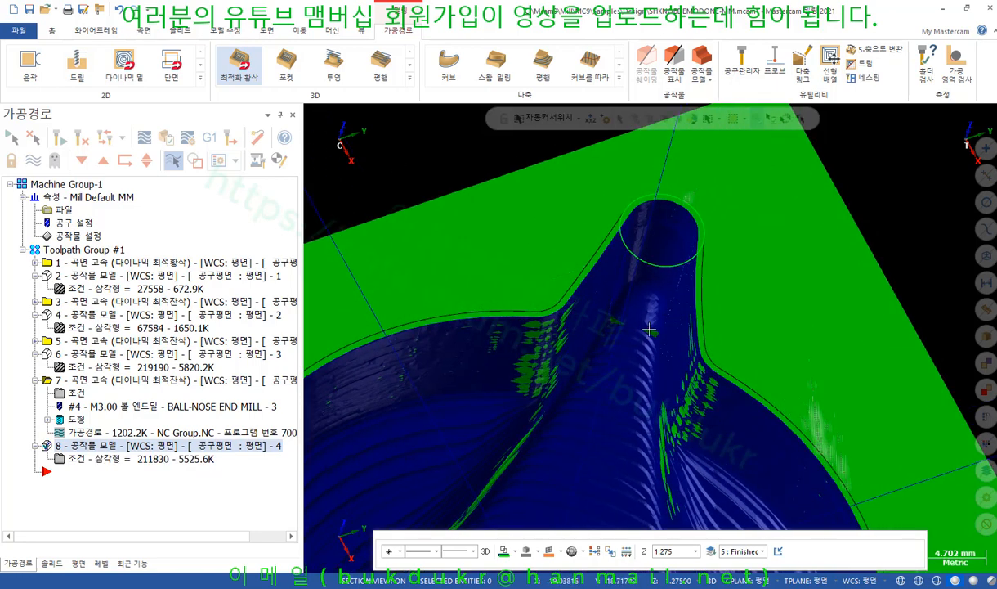
Examine stock model 4 around the narrow tip and across the whole cavity for remaining material.
{"action": "scroll", "coordinate": [648, 329], "scroll_direction": "up", "scroll_amount": 4}
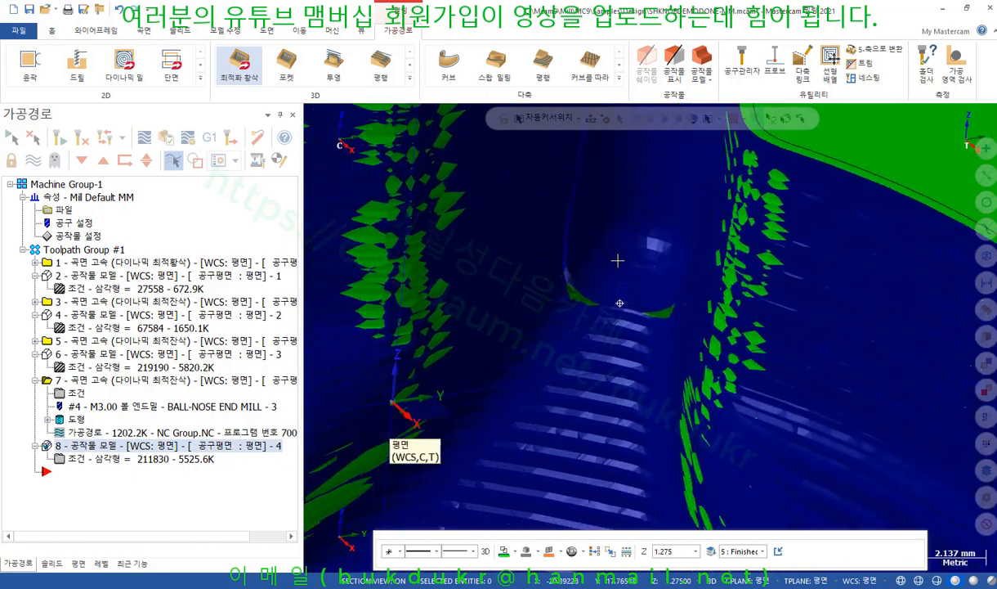
{"action": "mouse_move", "coordinate": [618, 260]}
{"action": "middle_mouse_down"}
{"action": "mouse_move", "coordinate": [628, 285]}
{"action": "mouse_move", "coordinate": [614, 308]}
{"action": "middle_mouse_up"}
{"action": "scroll", "coordinate": [605, 282], "scroll_direction": "down", "scroll_amount": 2}
{"action": "mouse_move", "coordinate": [597, 244]}
{"action": "middle_mouse_down"}
{"action": "mouse_move", "coordinate": [560, 270]}
{"action": "mouse_move", "coordinate": [600, 212]}
{"action": "mouse_move", "coordinate": [657, 214]}
{"action": "mouse_move", "coordinate": [628, 216]}
{"action": "middle_mouse_up"}
{"action": "scroll", "coordinate": [602, 400], "scroll_direction": "up", "scroll_amount": 2}
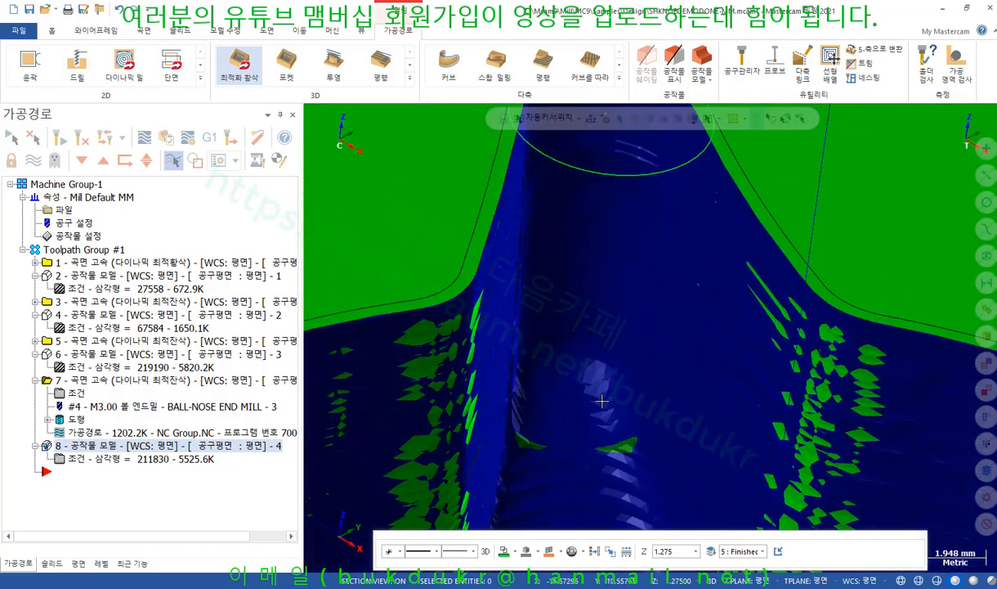
{"action": "scroll", "coordinate": [605, 466], "scroll_direction": "up", "scroll_amount": 4}
{"action": "middle_click_drag", "start_coordinate": [606, 468], "coordinate": [607, 412]}
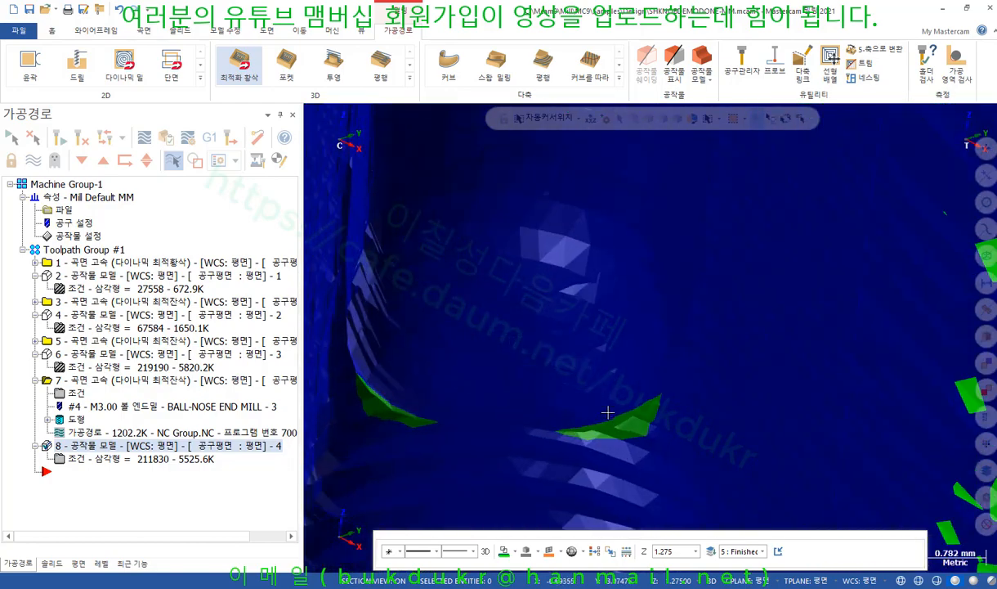
{"action": "scroll", "coordinate": [605, 384], "scroll_direction": "down", "scroll_amount": 6}
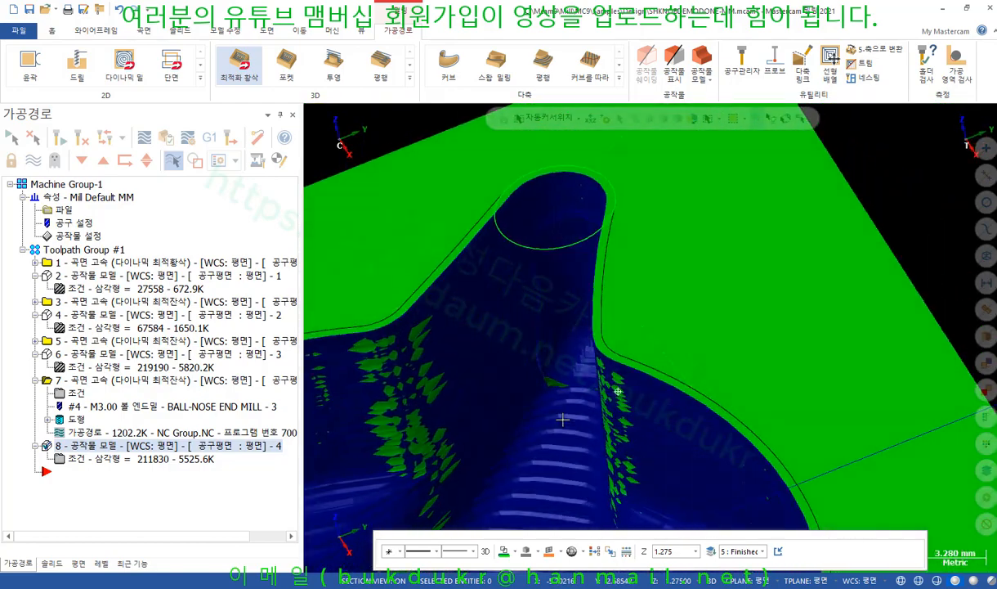
{"action": "scroll", "coordinate": [572, 413], "scroll_direction": "down", "scroll_amount": 6}
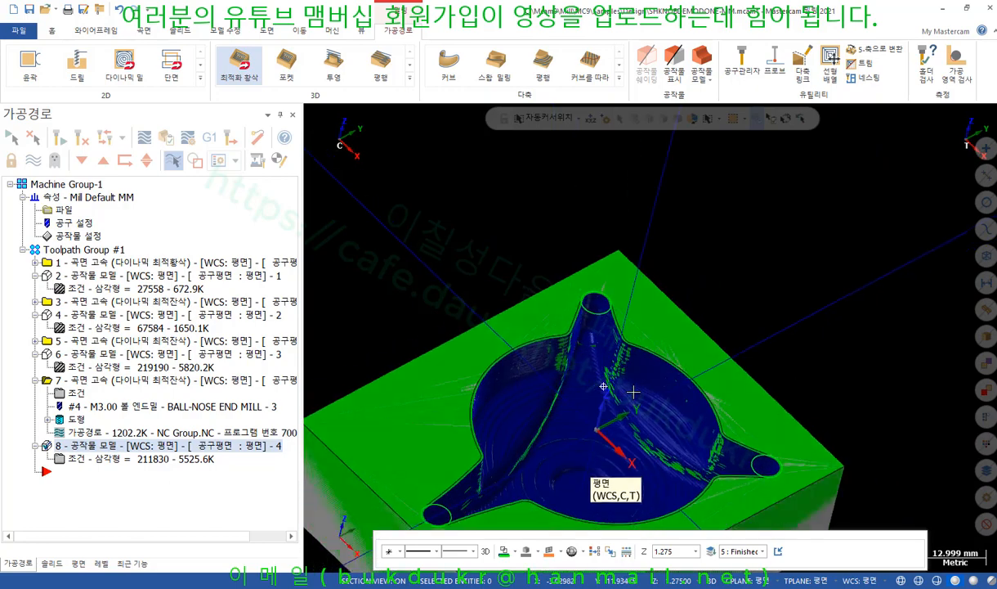
{"action": "middle_click_drag", "start_coordinate": [634, 392], "coordinate": [586, 405]}
{"action": "scroll", "coordinate": [547, 358], "scroll_direction": "down", "scroll_amount": 2}
{"action": "scroll", "coordinate": [591, 427], "scroll_direction": "up", "scroll_amount": 2}
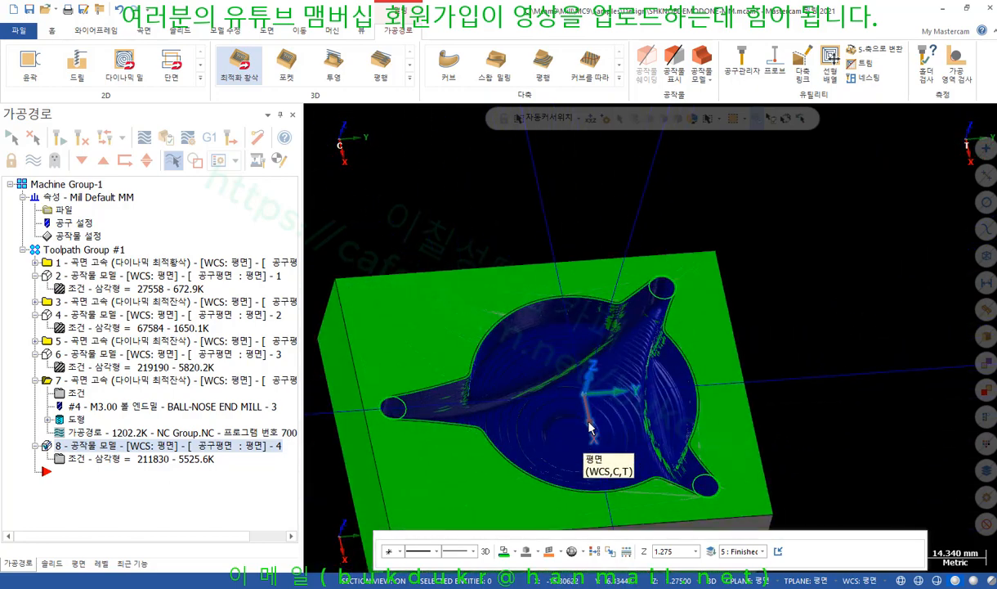
{"action": "scroll", "coordinate": [590, 427], "scroll_direction": "up", "scroll_amount": 5}
{"action": "scroll", "coordinate": [590, 419], "scroll_direction": "down", "scroll_amount": 4}
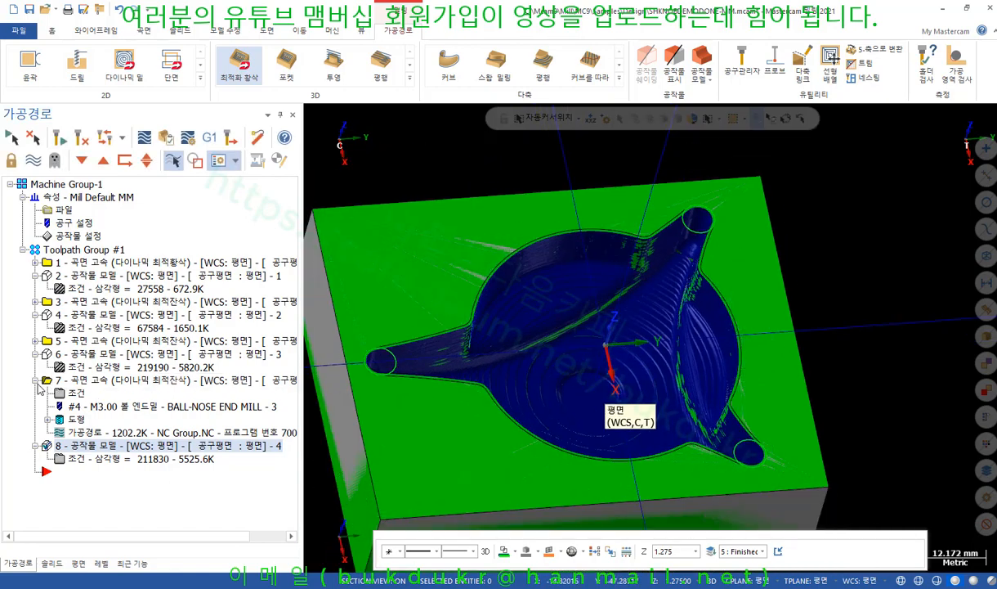
Set the adjustment distance for ignoring small remaining stock to 0.5 in operation 7's stock settings and accept the parameters.
{"action": "left_click", "coordinate": [35, 380]}
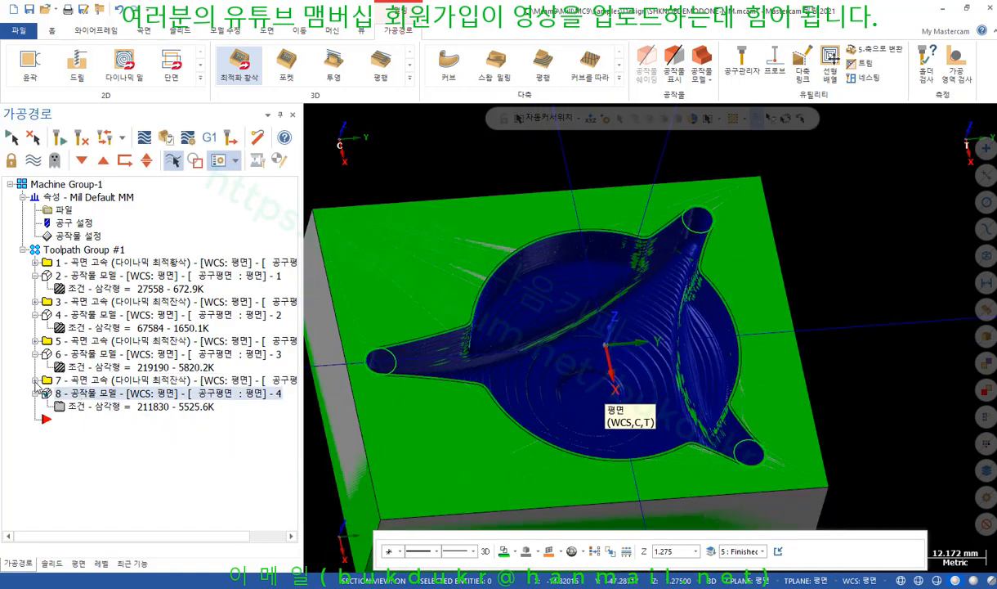
{"action": "left_click", "coordinate": [35, 380]}
{"action": "left_click", "coordinate": [100, 380]}
{"action": "left_click", "coordinate": [76, 393]}
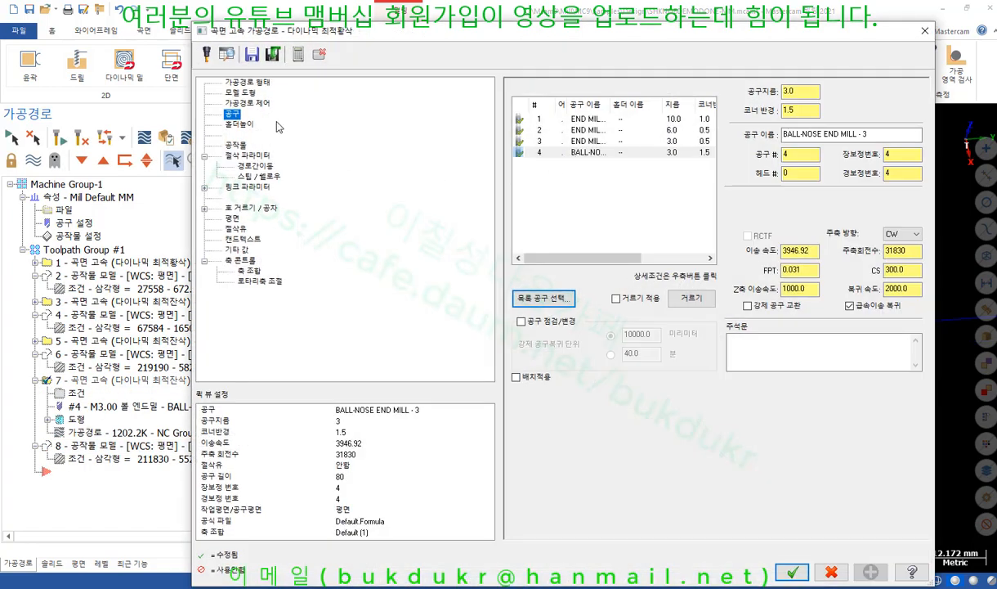
{"action": "left_click", "coordinate": [235, 144]}
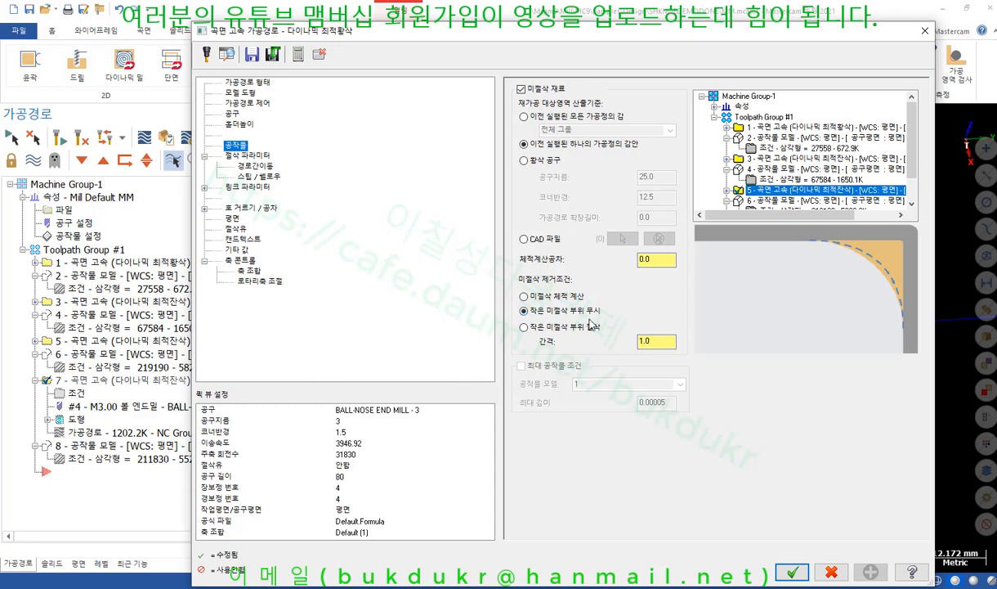
{"action": "left_click", "coordinate": [662, 343]}
{"action": "type", "text": "0.5"}
{"action": "left_click", "coordinate": [792, 571]}
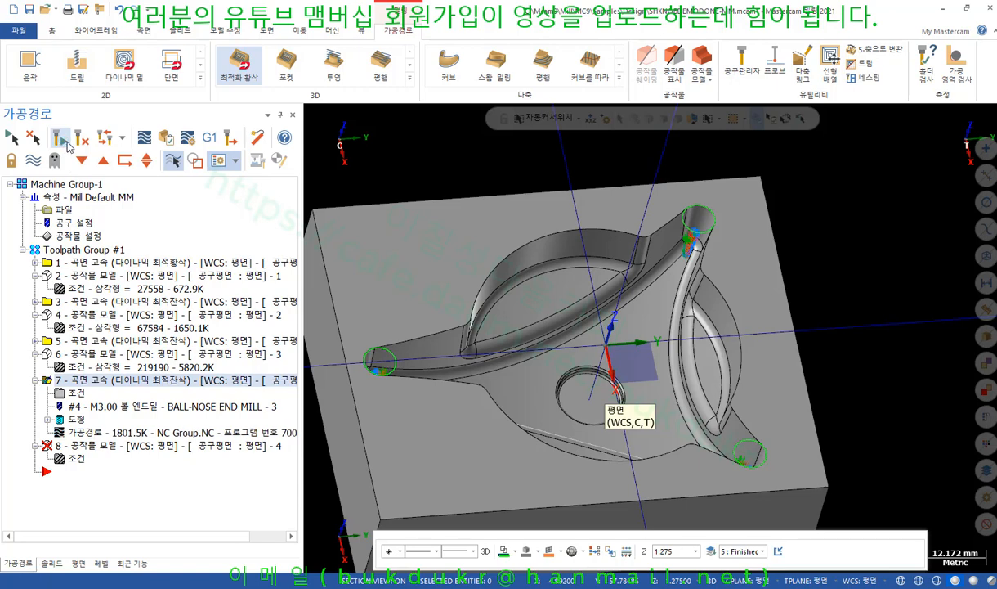
Check operation 7's regenerated passes in the narrow tip and recompute stock model 4.
{"action": "scroll", "coordinate": [735, 219], "scroll_direction": "up", "scroll_amount": 10}
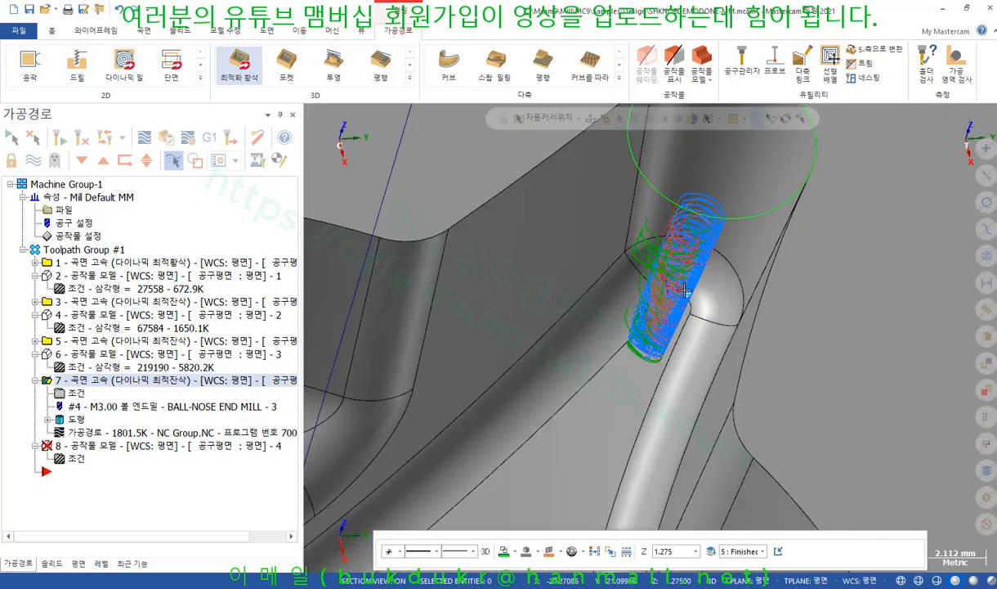
{"action": "middle_click_drag", "start_coordinate": [680, 260], "coordinate": [721, 289]}
{"action": "left_click", "coordinate": [81, 445]}
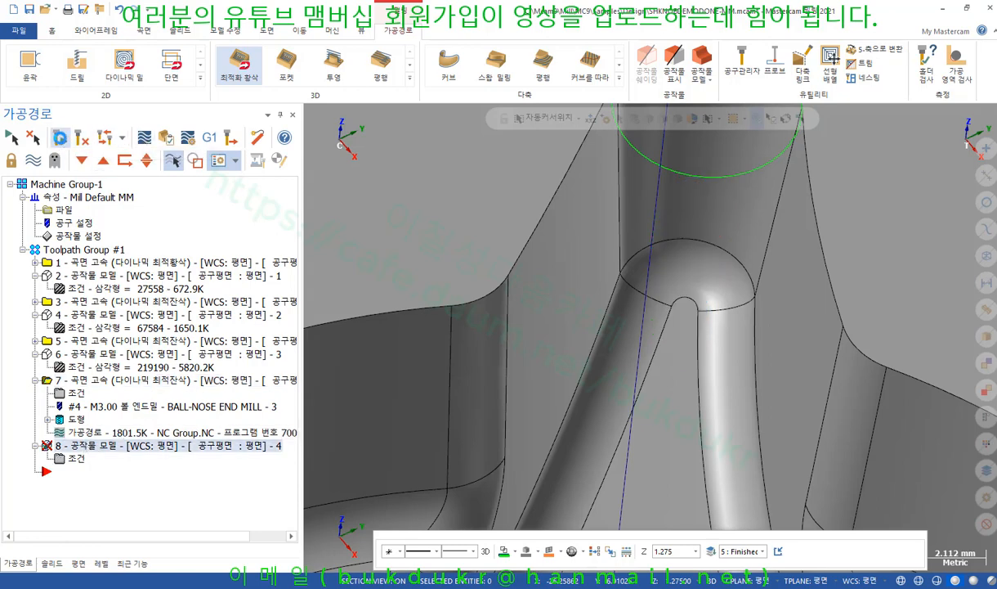
{"action": "left_click", "coordinate": [59, 137]}
{"action": "left_click", "coordinate": [61, 139]}
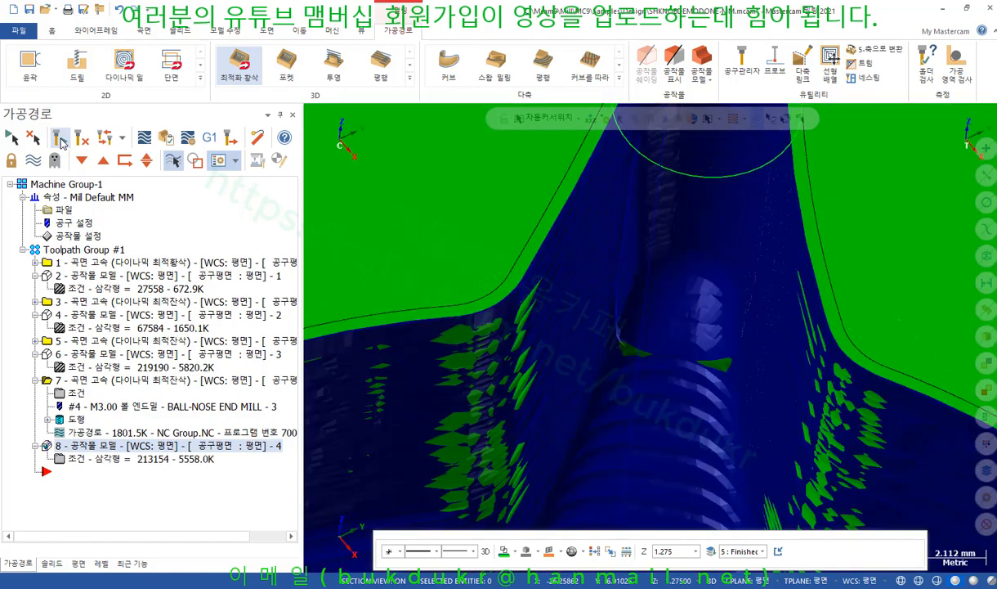
Examine the recomputed stock model 4 in the tip, along the cavity walls and over the whole block.
{"action": "scroll", "coordinate": [621, 310], "scroll_direction": "down", "scroll_amount": 5}
{"action": "mouse_move", "coordinate": [628, 308]}
{"action": "middle_mouse_down"}
{"action": "mouse_move", "coordinate": [575, 308]}
{"action": "mouse_move", "coordinate": [615, 346]}
{"action": "mouse_move", "coordinate": [630, 301]}
{"action": "mouse_move", "coordinate": [622, 276]}
{"action": "mouse_move", "coordinate": [642, 296]}
{"action": "mouse_move", "coordinate": [632, 326]}
{"action": "mouse_move", "coordinate": [630, 307]}
{"action": "mouse_move", "coordinate": [592, 334]}
{"action": "mouse_move", "coordinate": [622, 331]}
{"action": "mouse_move", "coordinate": [628, 301]}
{"action": "mouse_move", "coordinate": [645, 350]}
{"action": "mouse_move", "coordinate": [678, 340]}
{"action": "mouse_move", "coordinate": [691, 351]}
{"action": "mouse_move", "coordinate": [671, 357]}
{"action": "mouse_move", "coordinate": [683, 342]}
{"action": "middle_mouse_up"}
{"action": "scroll", "coordinate": [649, 356], "scroll_direction": "up", "scroll_amount": 7}
{"action": "scroll", "coordinate": [648, 356], "scroll_direction": "up", "scroll_amount": 1}
{"action": "scroll", "coordinate": [682, 342], "scroll_direction": "down", "scroll_amount": 5}
{"action": "scroll", "coordinate": [683, 342], "scroll_direction": "down", "scroll_amount": 5}
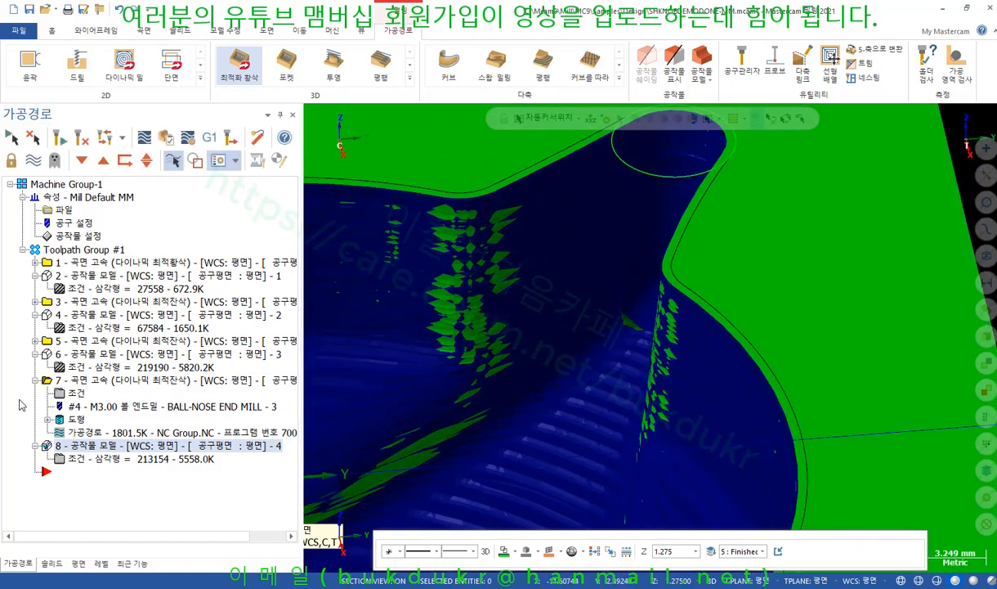
{"action": "left_click", "coordinate": [35, 380]}
{"action": "middle_click_drag", "start_coordinate": [590, 374], "coordinate": [642, 347]}
{"action": "scroll", "coordinate": [657, 311], "scroll_direction": "down", "scroll_amount": 9}
{"action": "scroll", "coordinate": [674, 253], "scroll_direction": "down", "scroll_amount": 5}
{"action": "middle_click_drag", "start_coordinate": [668, 256], "coordinate": [613, 327]}
{"action": "scroll", "coordinate": [574, 360], "scroll_direction": "up", "scroll_amount": 5}
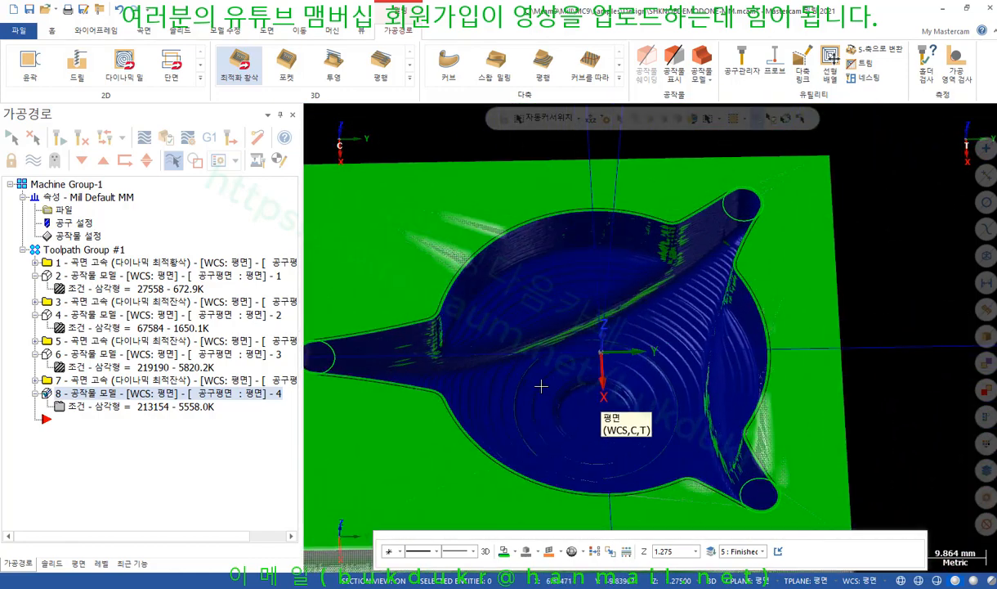
{"action": "middle_click_drag", "start_coordinate": [548, 375], "coordinate": [552, 352]}
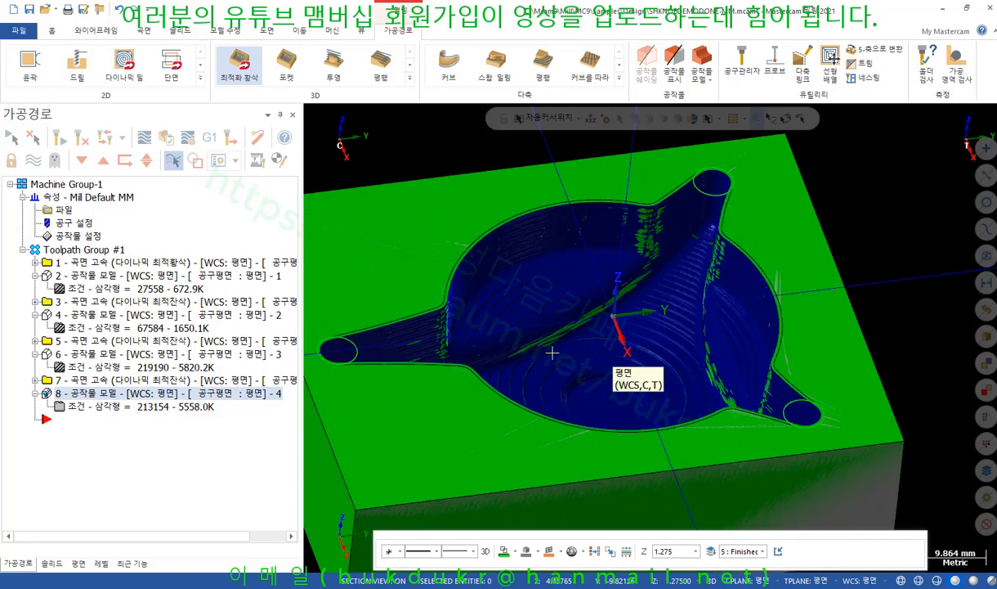
{"action": "scroll", "coordinate": [670, 271], "scroll_direction": "down", "scroll_amount": 3}
{"action": "middle_click_drag", "start_coordinate": [671, 272], "coordinate": [555, 279]}
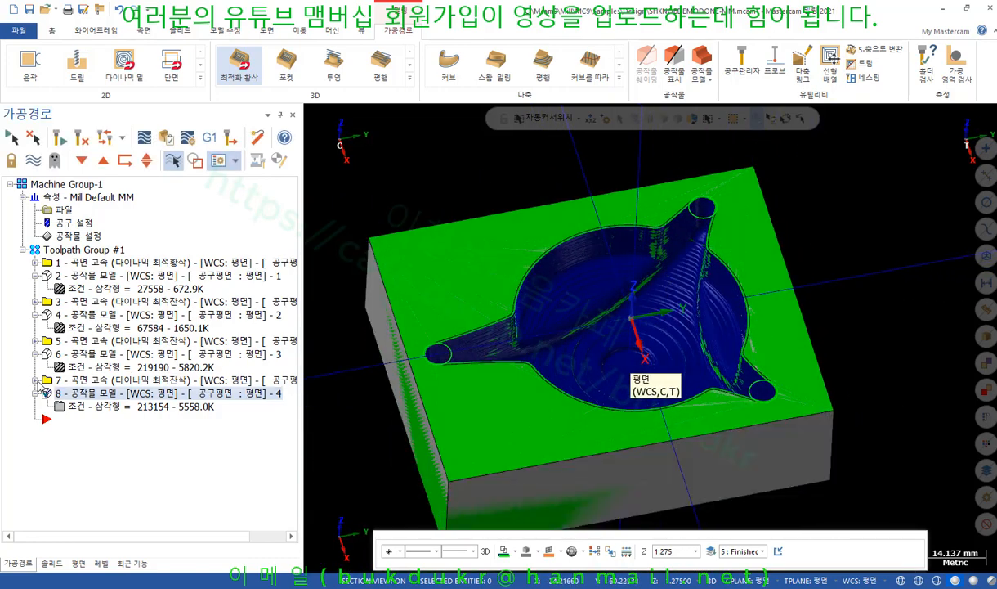
Switch to the Mastercam textbook in Adobe Acrobat and find the explanations of the stock page options on page 694.
{"action": "left_click", "coordinate": [35, 381]}
{"action": "key", "text": "alt+Tab"}
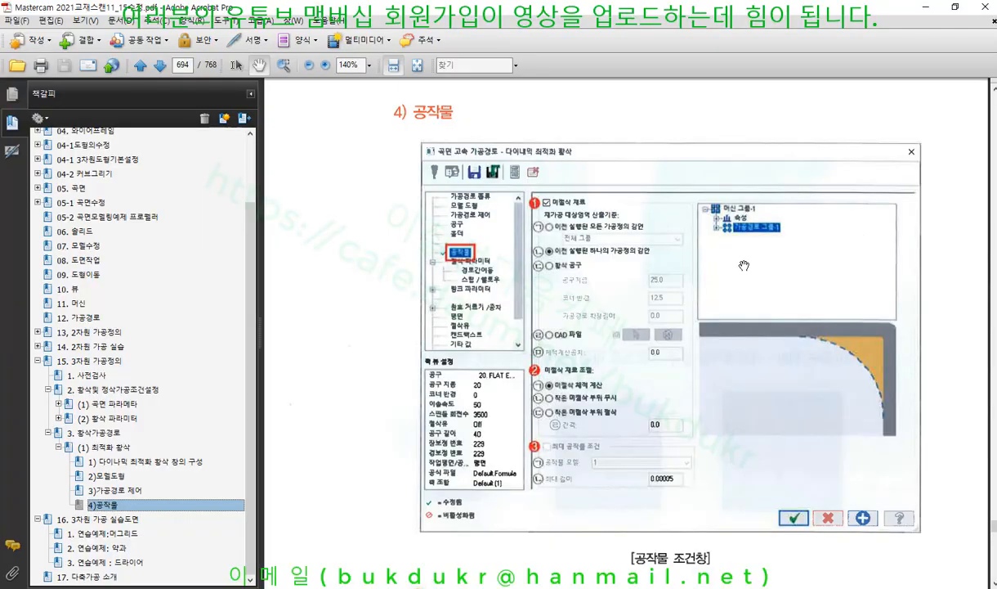
{"action": "scroll", "coordinate": [610, 288], "scroll_direction": "down", "scroll_amount": 2}
{"action": "scroll", "coordinate": [610, 288], "scroll_direction": "down", "scroll_amount": 6}
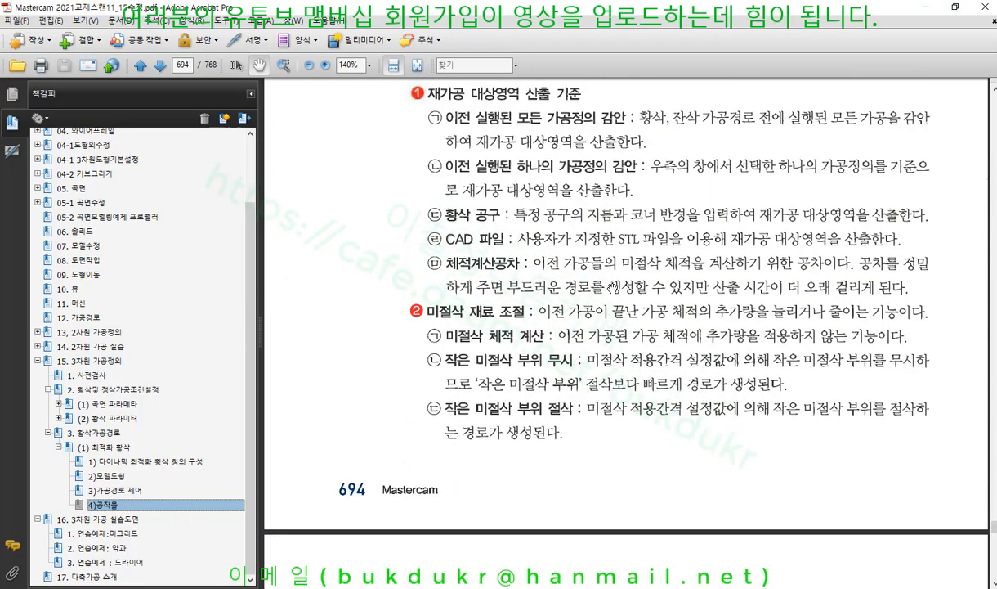
{"action": "scroll", "coordinate": [612, 288], "scroll_direction": "down", "scroll_amount": 3}
{"action": "scroll", "coordinate": [613, 288], "scroll_direction": "up", "scroll_amount": 4}
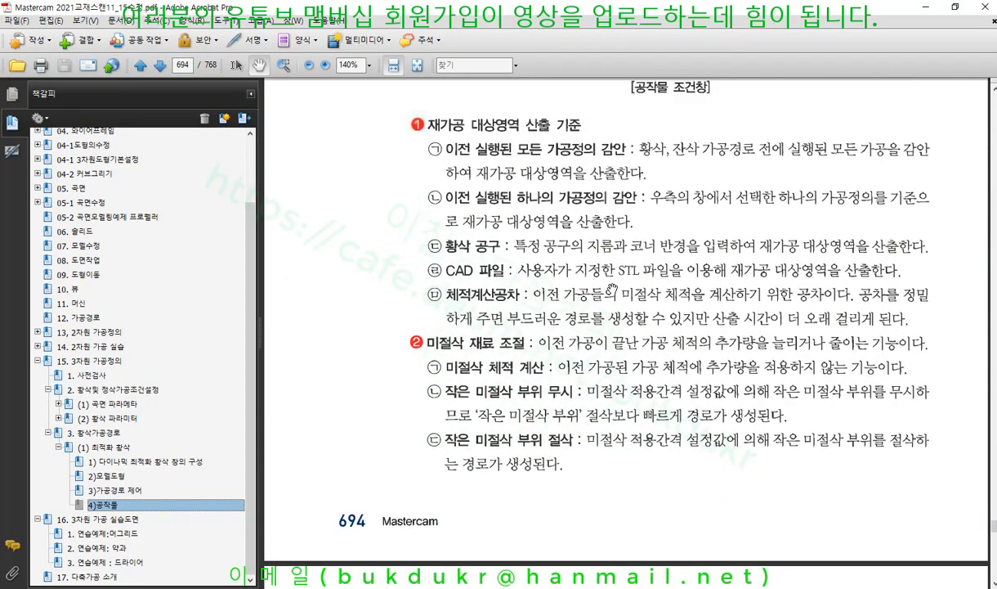
Mark the remaining-area calculation options in red, from all previous operations through roughing tool and CAD file to calculation tolerance.
{"action": "left_click", "coordinate": [917, 1]}
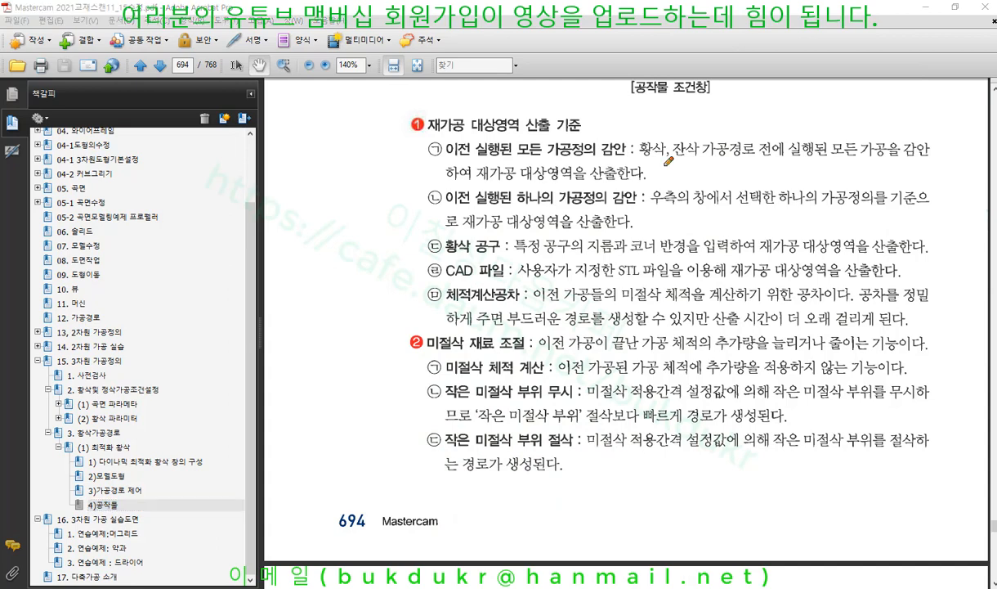
{"action": "left_click_drag", "start_coordinate": [412, 129], "coordinate": [601, 128]}
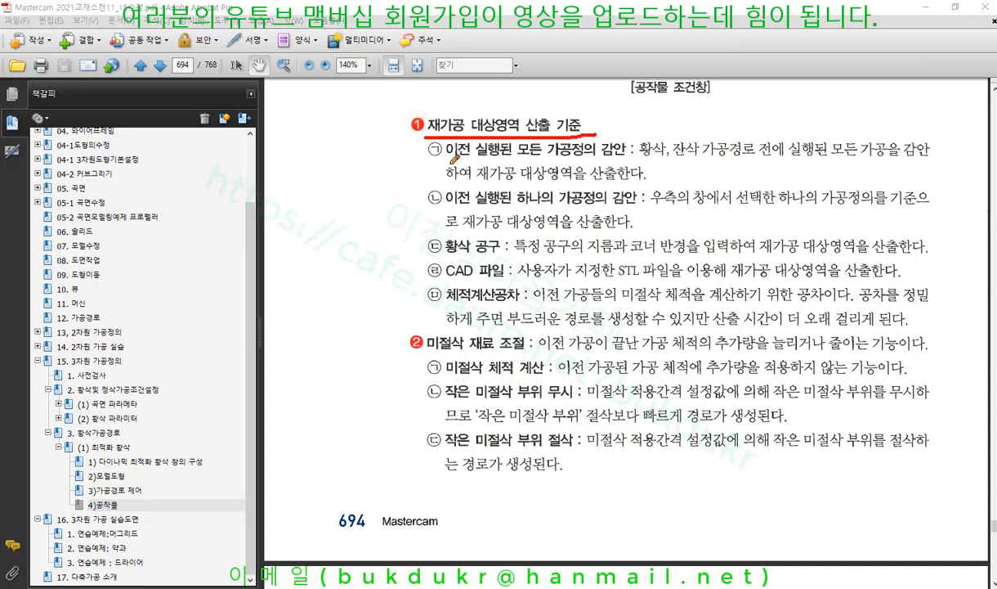
{"action": "left_click_drag", "start_coordinate": [445, 161], "coordinate": [628, 155]}
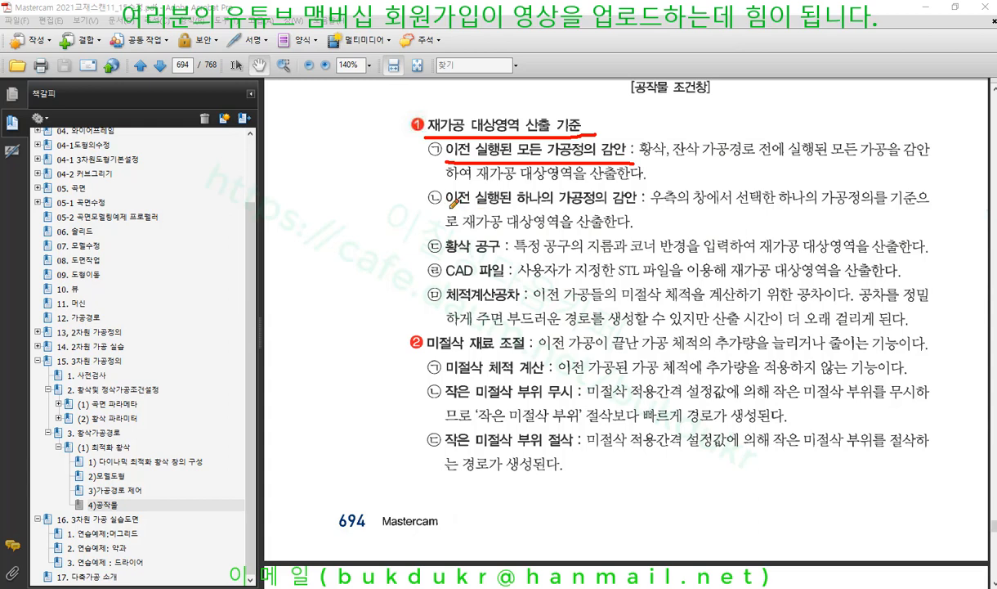
{"action": "left_click_drag", "start_coordinate": [445, 206], "coordinate": [631, 204]}
{"action": "mouse_move", "coordinate": [436, 254]}
{"action": "left_mouse_down"}
{"action": "mouse_move", "coordinate": [500, 252]}
{"action": "mouse_move", "coordinate": [432, 235]}
{"action": "mouse_move", "coordinate": [506, 253]}
{"action": "left_mouse_up"}
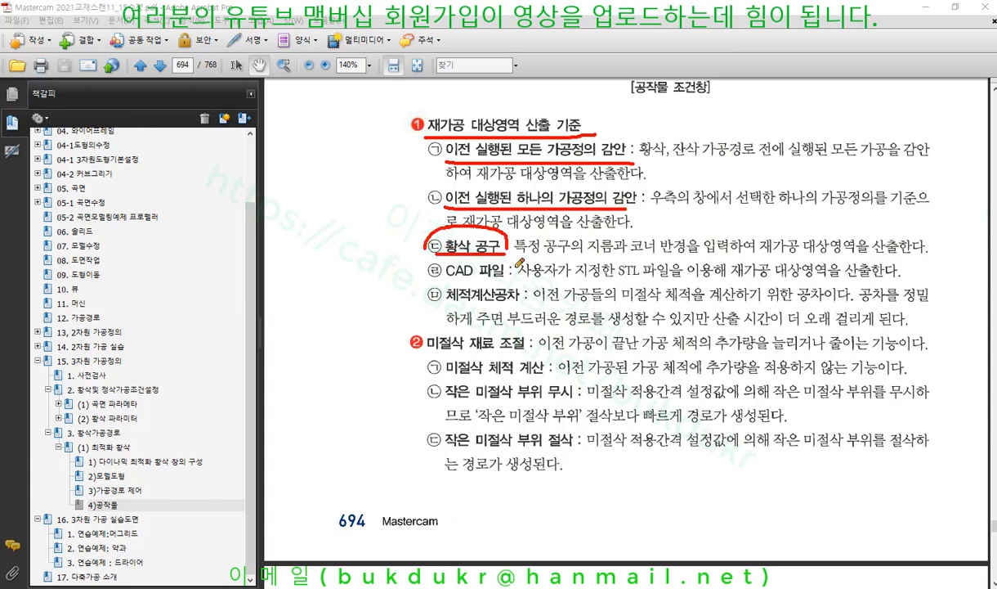
{"action": "mouse_move", "coordinate": [430, 278]}
{"action": "left_mouse_down"}
{"action": "mouse_move", "coordinate": [513, 270]}
{"action": "mouse_move", "coordinate": [425, 264]}
{"action": "mouse_move", "coordinate": [423, 277]}
{"action": "mouse_move", "coordinate": [520, 303]}
{"action": "left_mouse_up"}
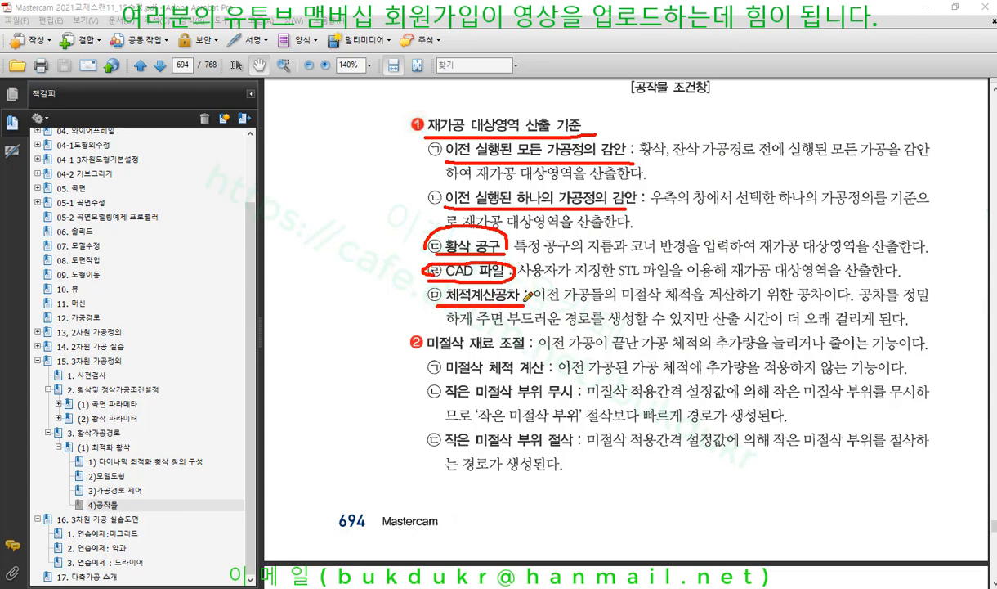
Mark the three remaining-stock adjustment options in red, circle the two small-area options, and clear all pen marks.
{"action": "left_click_drag", "start_coordinate": [440, 378], "coordinate": [521, 378]}
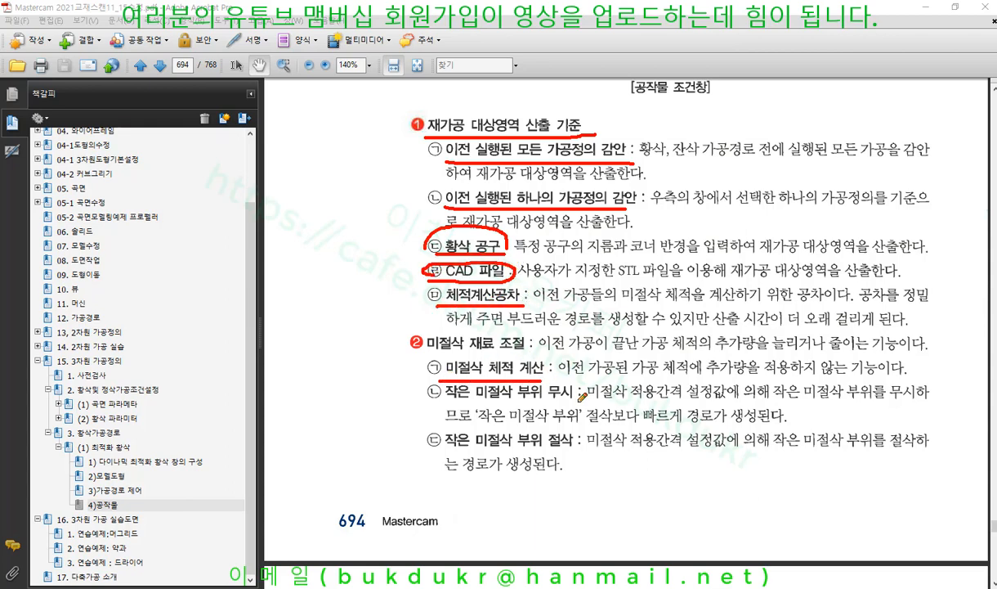
{"action": "left_click_drag", "start_coordinate": [443, 401], "coordinate": [578, 401]}
{"action": "left_click_drag", "start_coordinate": [435, 449], "coordinate": [567, 450]}
{"action": "mouse_move", "coordinate": [450, 431]}
{"action": "left_mouse_down"}
{"action": "mouse_move", "coordinate": [422, 434]}
{"action": "mouse_move", "coordinate": [456, 454]}
{"action": "mouse_move", "coordinate": [438, 472]}
{"action": "left_mouse_up"}
{"action": "mouse_move", "coordinate": [448, 375]}
{"action": "left_mouse_down"}
{"action": "mouse_move", "coordinate": [426, 401]}
{"action": "mouse_move", "coordinate": [460, 384]}
{"action": "left_mouse_up"}
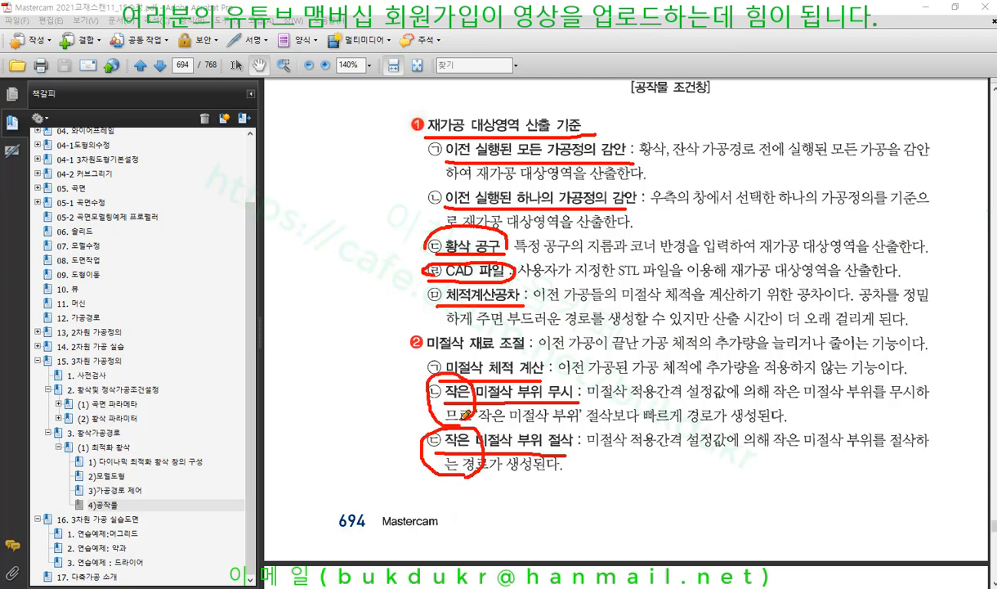
{"action": "right_click", "coordinate": [625, 288]}
{"action": "left_click", "coordinate": [655, 428]}
Read the adjustment distance and maximum stock condition explanations on page 695 and compare them with the stock dialog illustration.
{"action": "scroll", "coordinate": [570, 354], "scroll_direction": "down", "scroll_amount": 10}
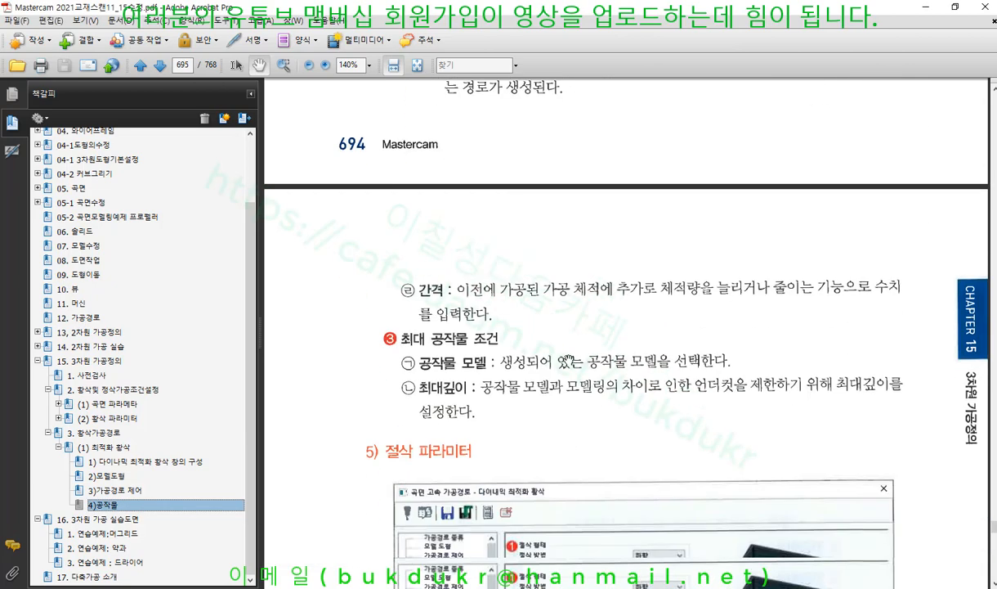
{"action": "scroll", "coordinate": [543, 325], "scroll_direction": "up", "scroll_amount": 1}
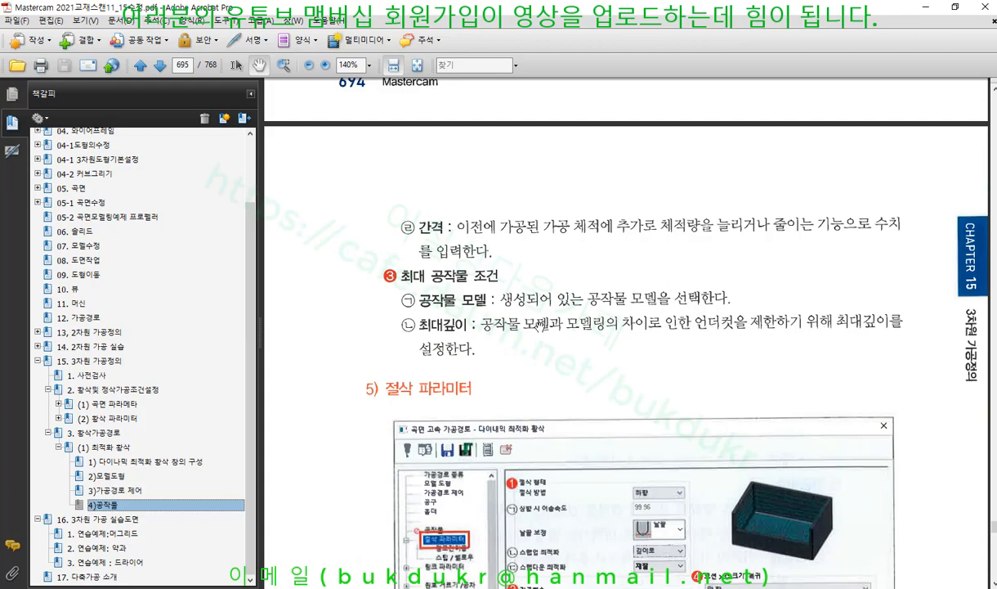
{"action": "scroll", "coordinate": [528, 312], "scroll_direction": "up", "scroll_amount": 10}
{"action": "scroll", "coordinate": [553, 341], "scroll_direction": "up", "scroll_amount": 5}
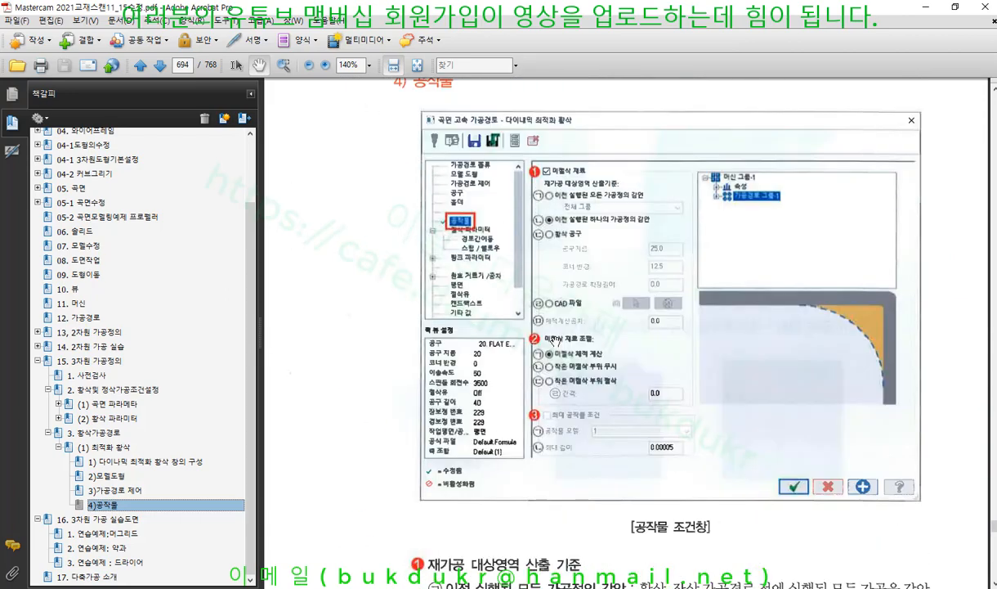
{"action": "scroll", "coordinate": [564, 344], "scroll_direction": "down", "scroll_amount": 3}
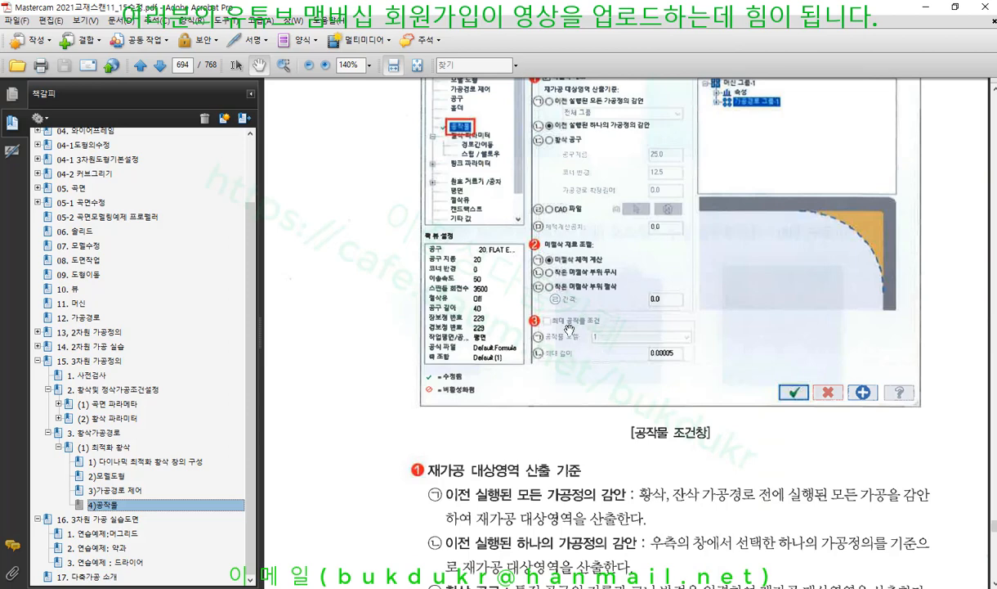
Switch back to Mastercam, open operation 7's stock settings, and try the roughing tool, CAD file, all-previous-operations and remaining-stock adjustment options.
{"action": "key", "text": "alt+Tab"}
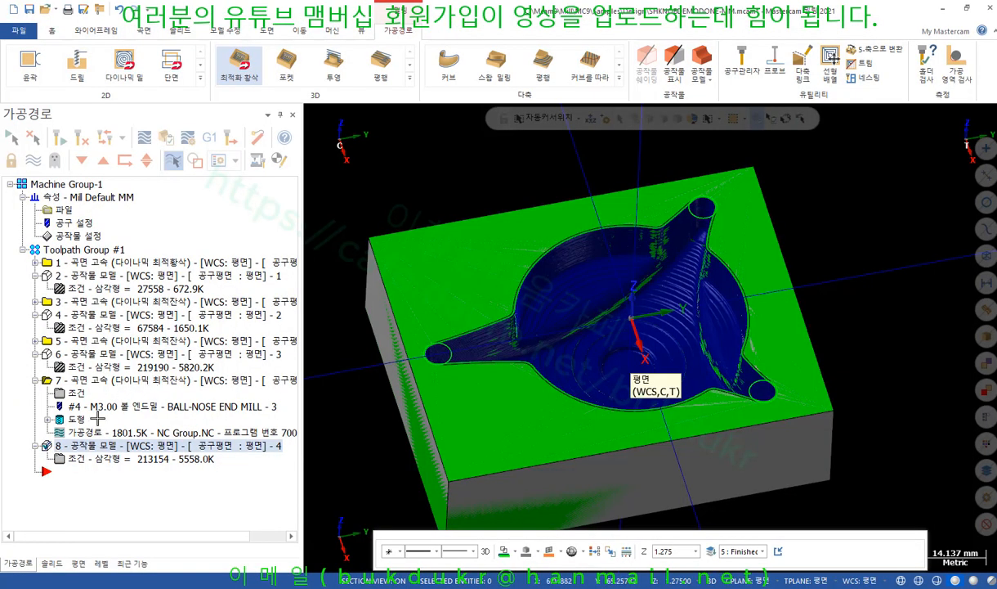
{"action": "left_click", "coordinate": [79, 393]}
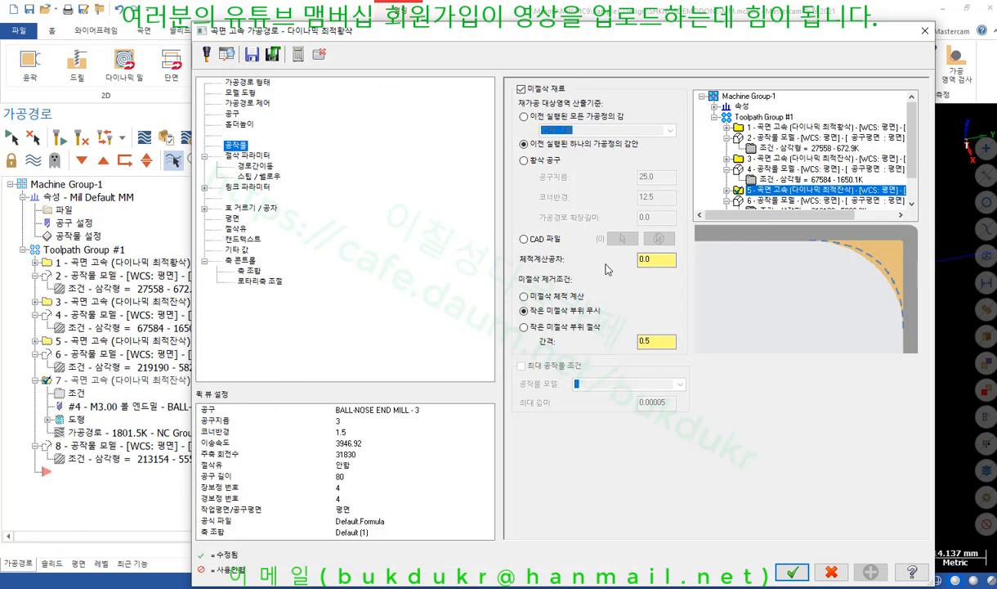
{"action": "left_click", "coordinate": [524, 161]}
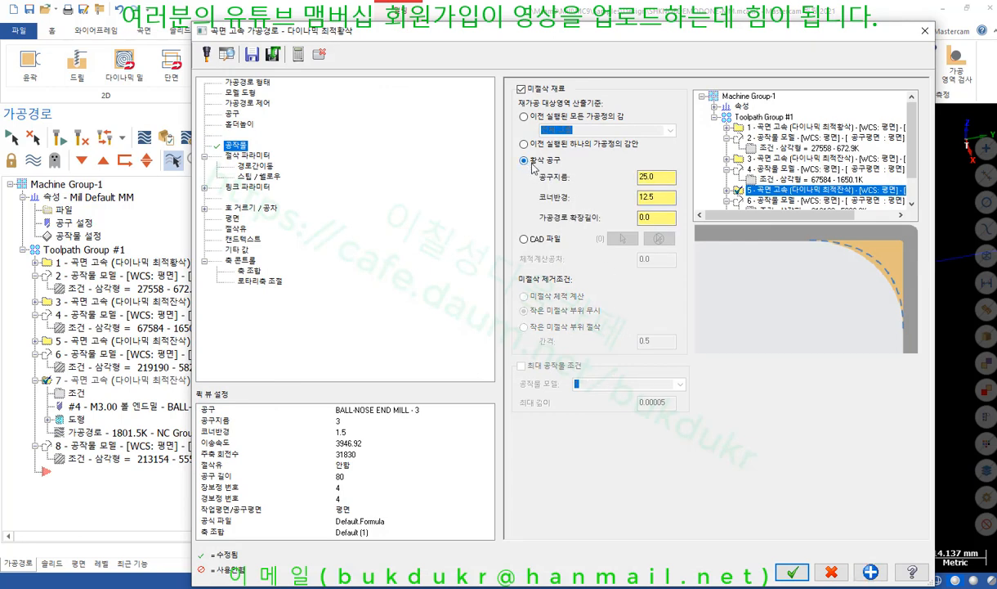
{"action": "left_click", "coordinate": [524, 240]}
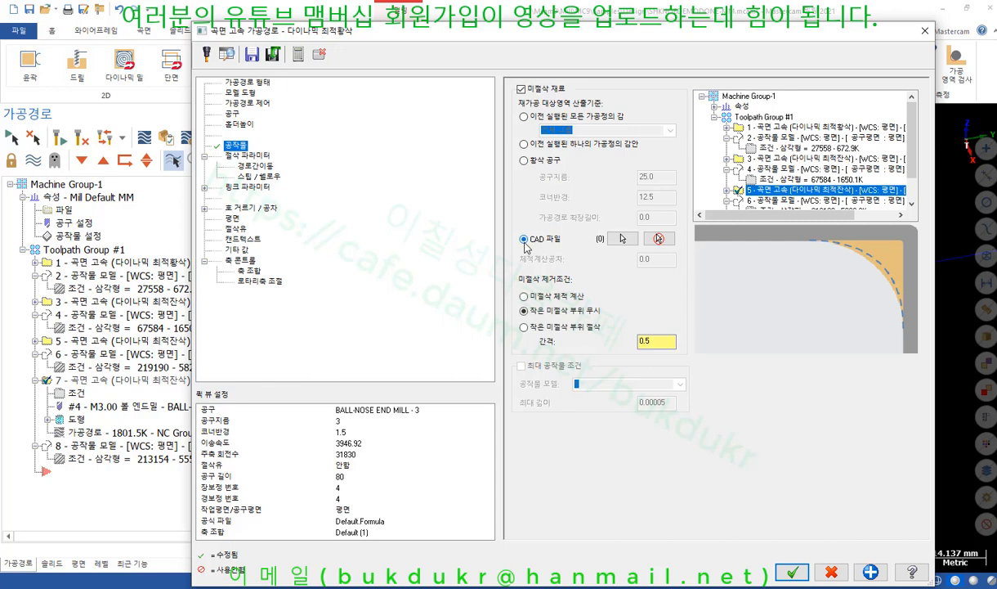
{"action": "left_click", "coordinate": [524, 327]}
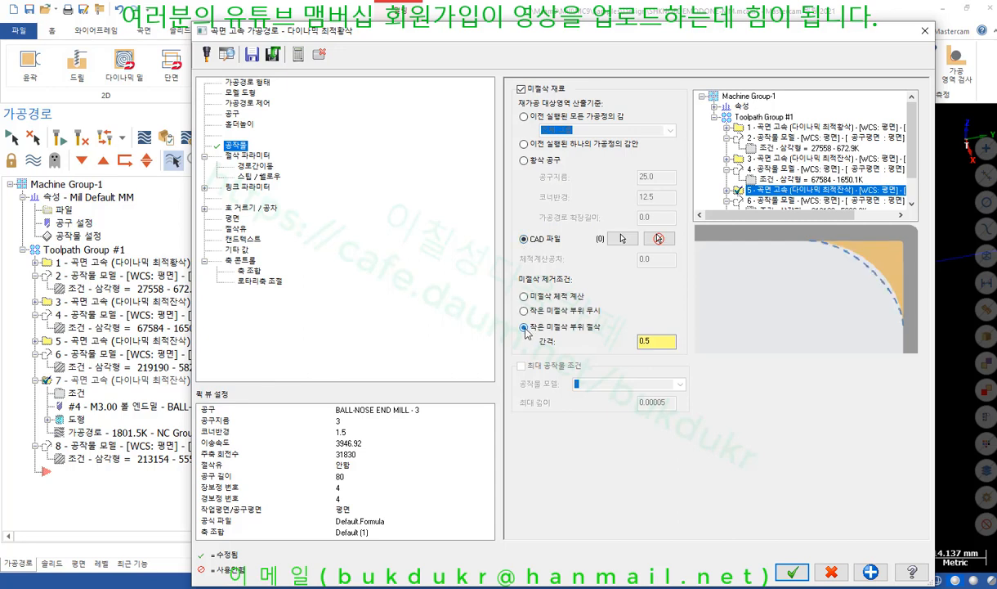
{"action": "left_click", "coordinate": [524, 296]}
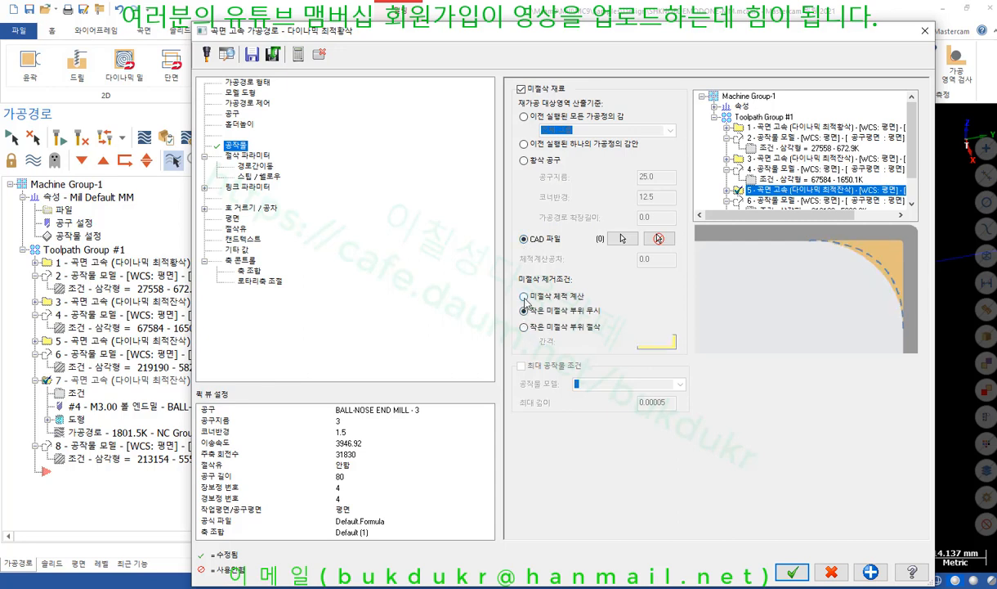
{"action": "left_click", "coordinate": [525, 311]}
{"action": "left_click", "coordinate": [524, 117]}
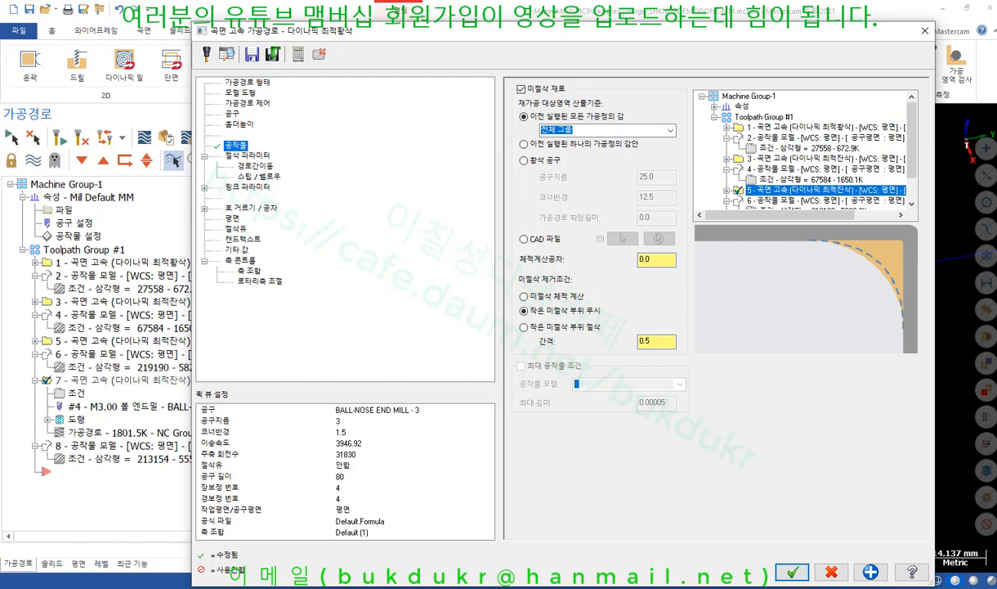
Switch to the textbook in Adobe Acrobat and read the remaining-stock adjustment and maximum stock condition explanations on pages 694 and 695.
{"action": "key", "text": "alt+Tab"}
{"action": "scroll", "coordinate": [612, 182], "scroll_direction": "down", "scroll_amount": 10}
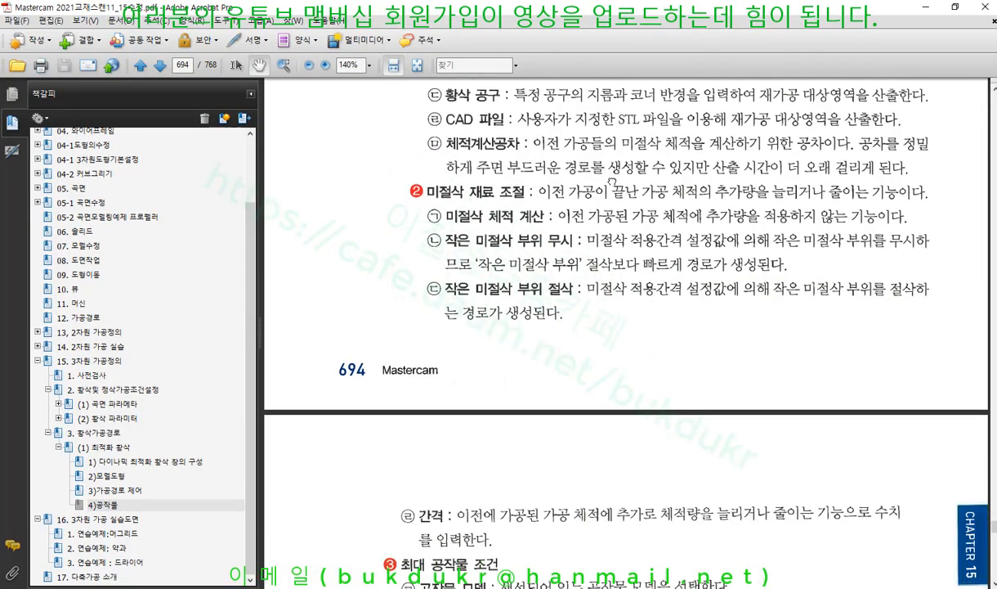
{"action": "scroll", "coordinate": [611, 177], "scroll_direction": "down", "scroll_amount": 5}
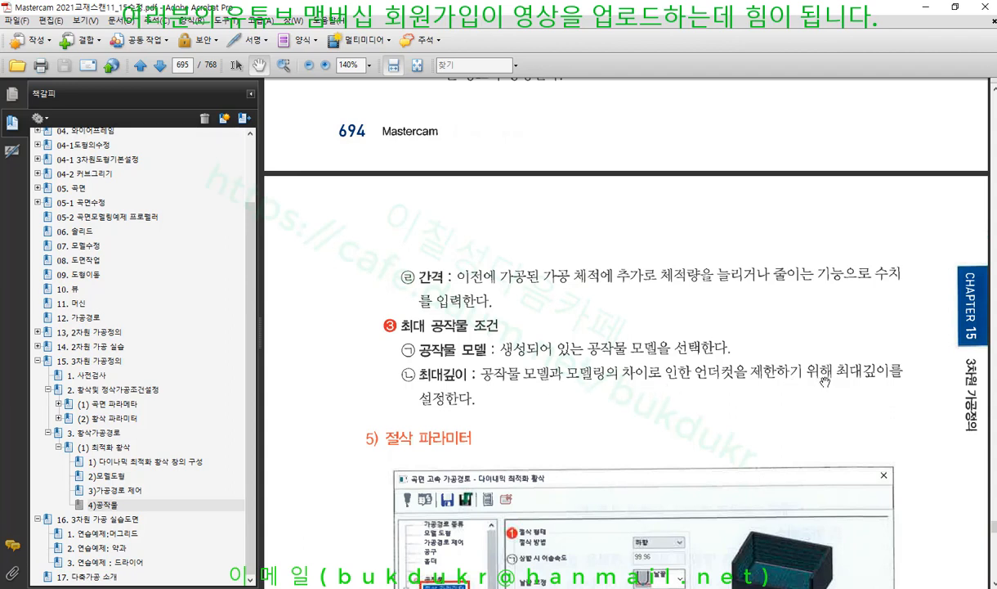
{"action": "left_click", "coordinate": [926, 7]}
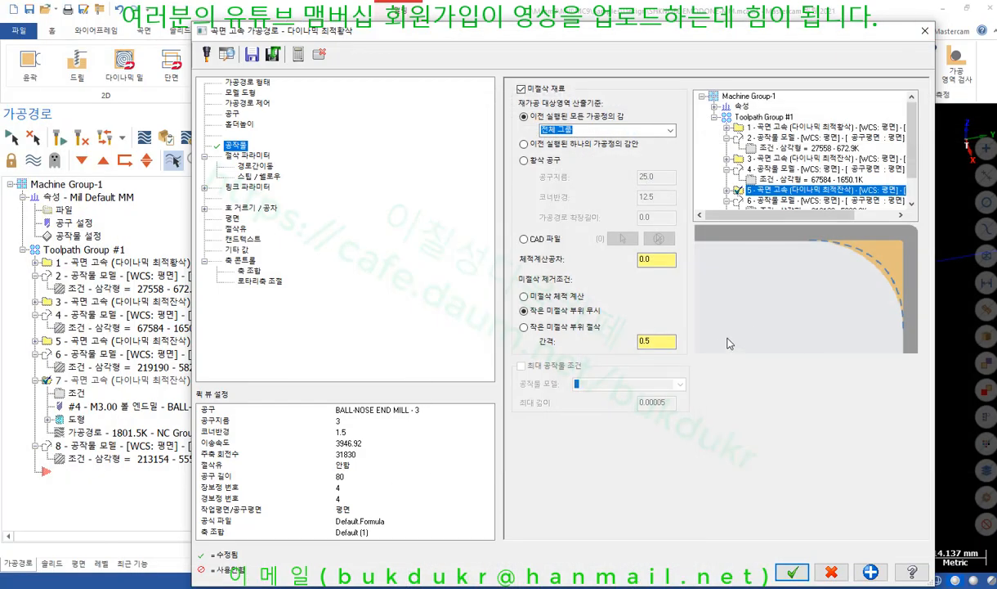
Try the CAD file basis for operation 7's rest material and close the stock settings without keeping the changes.
{"action": "left_click", "coordinate": [524, 239]}
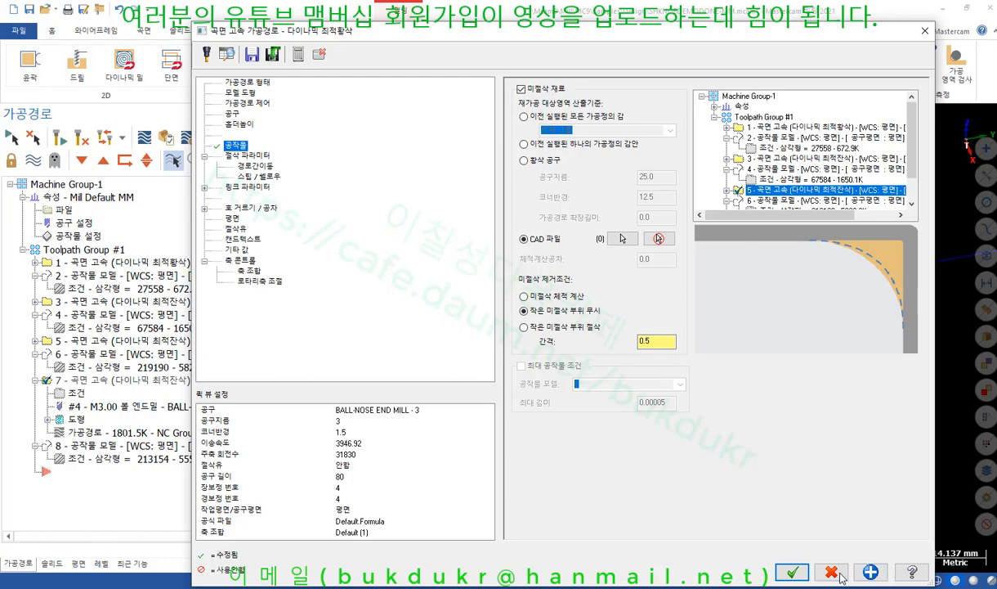
{"action": "left_click", "coordinate": [793, 571]}
Select operations 1 through 7 and run their machining verification in a maximized simulator window.
{"action": "scroll", "coordinate": [748, 309], "scroll_direction": "down", "scroll_amount": 2}
{"action": "mouse_move", "coordinate": [757, 310]}
{"action": "middle_mouse_down"}
{"action": "mouse_move", "coordinate": [773, 274]}
{"action": "mouse_move", "coordinate": [776, 303]}
{"action": "middle_mouse_up"}
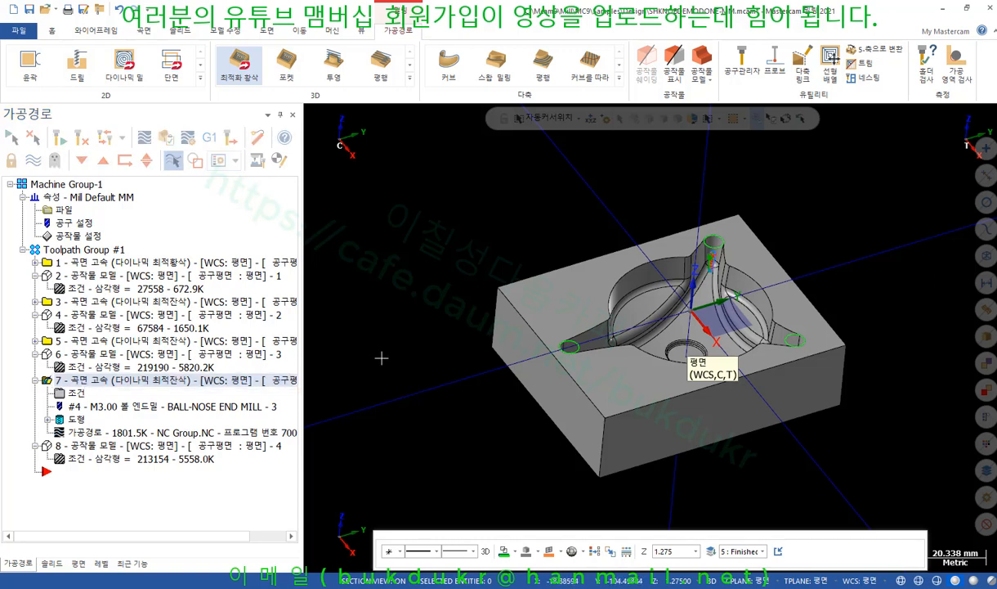
{"action": "scroll", "coordinate": [841, 247], "scroll_direction": "up", "scroll_amount": 1}
{"action": "mouse_move", "coordinate": [841, 247]}
{"action": "middle_mouse_down"}
{"action": "mouse_move", "coordinate": [772, 256]}
{"action": "mouse_move", "coordinate": [832, 244]}
{"action": "middle_mouse_up"}
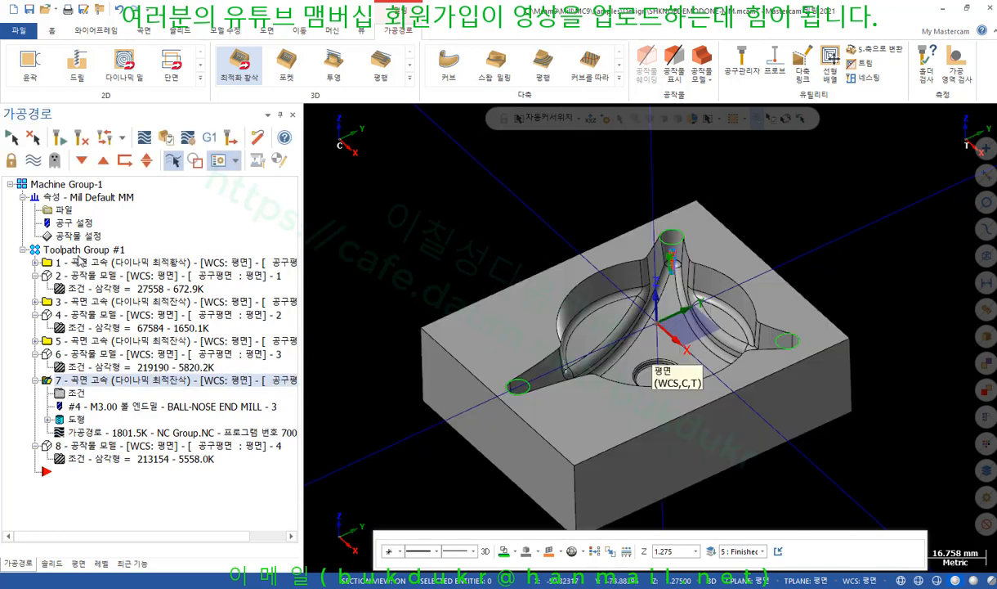
{"action": "left_click", "coordinate": [80, 263], "text": "shift"}
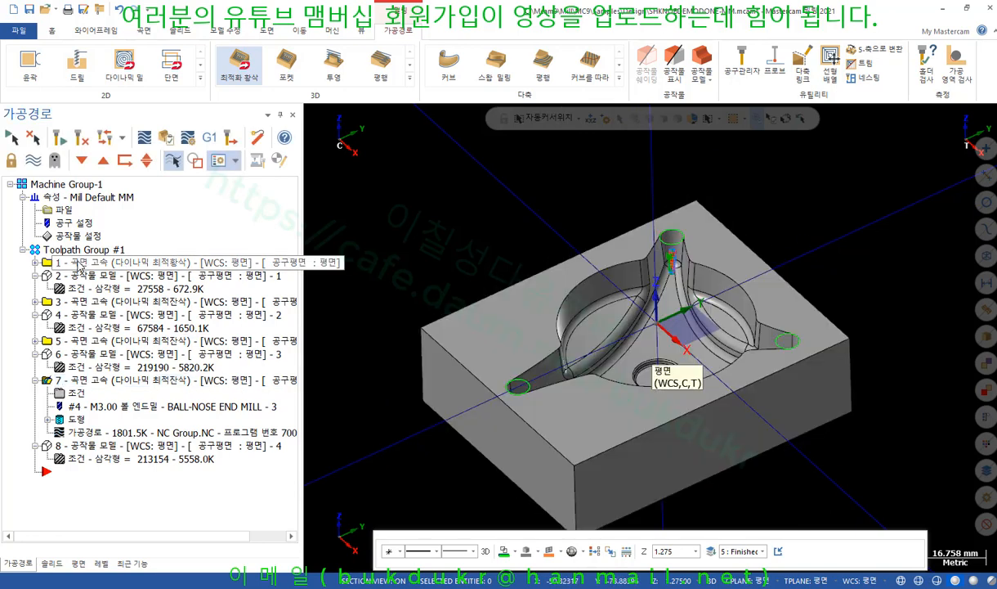
{"action": "left_click", "coordinate": [165, 137]}
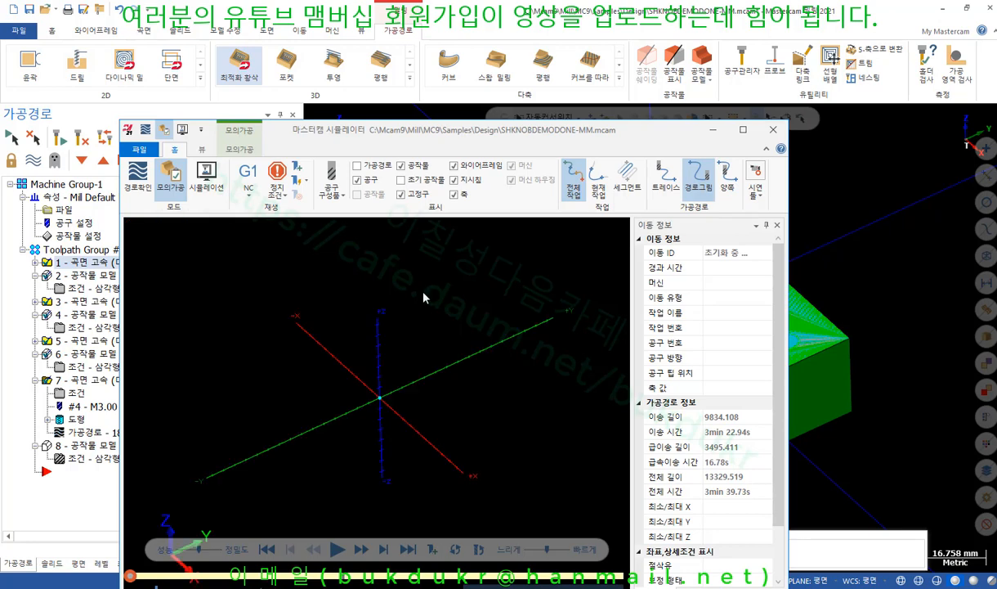
{"action": "left_click", "coordinate": [743, 130]}
{"action": "left_click", "coordinate": [384, 516]}
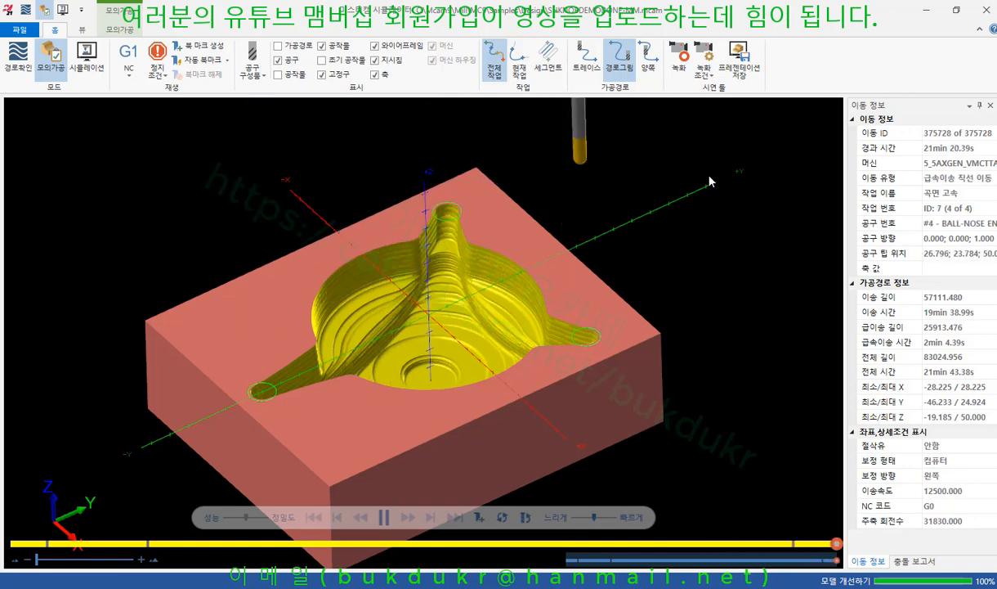
Set the stock comparison tolerance to 0.05 and compare the machined cavity with the part model.
{"action": "middle_click_drag", "start_coordinate": [517, 176], "coordinate": [540, 227]}
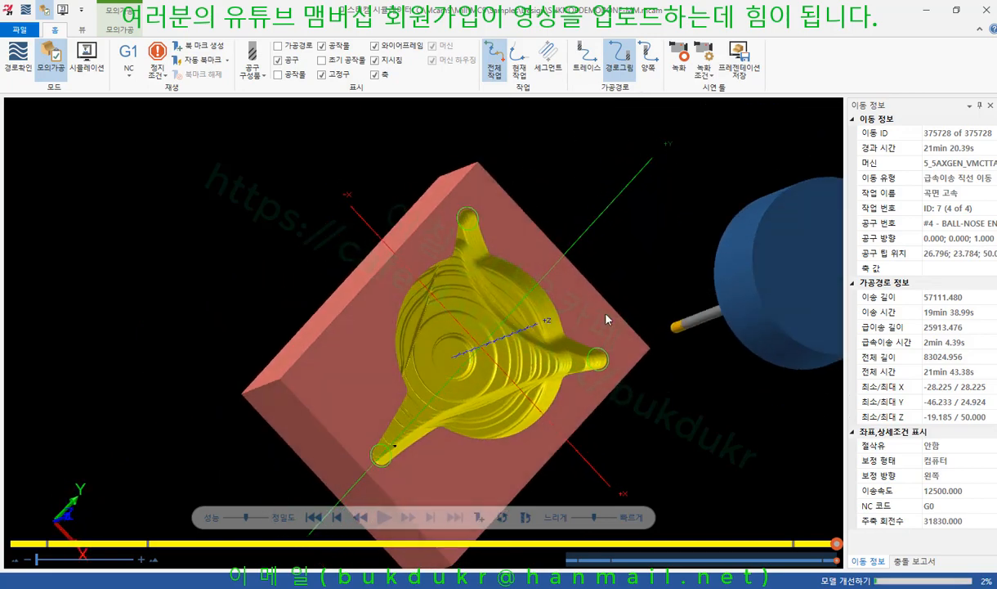
{"action": "scroll", "coordinate": [601, 315], "scroll_direction": "up", "scroll_amount": 8}
{"action": "scroll", "coordinate": [531, 279], "scroll_direction": "down", "scroll_amount": 8}
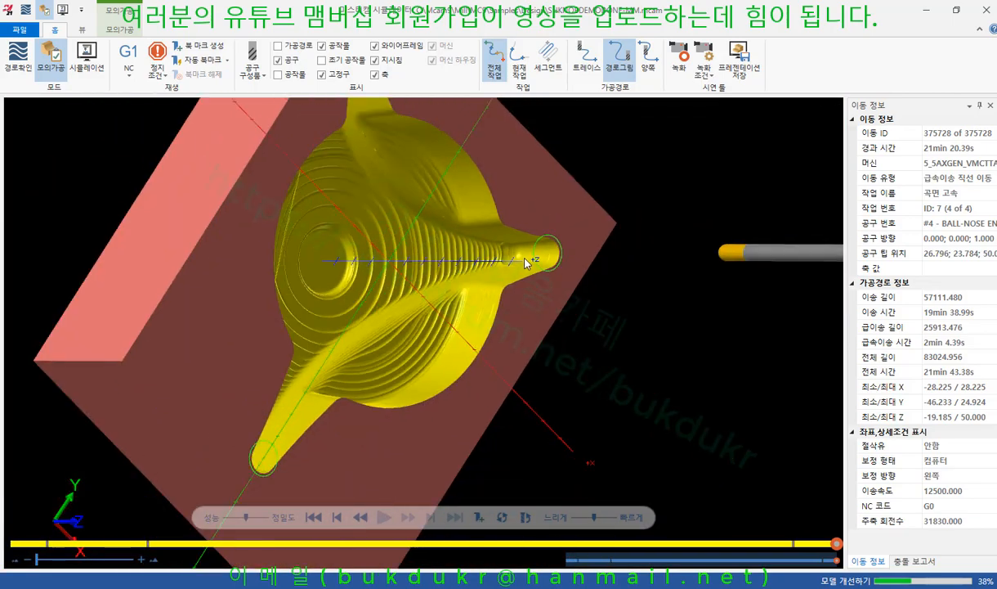
{"action": "middle_click_drag", "start_coordinate": [528, 261], "coordinate": [459, 197]}
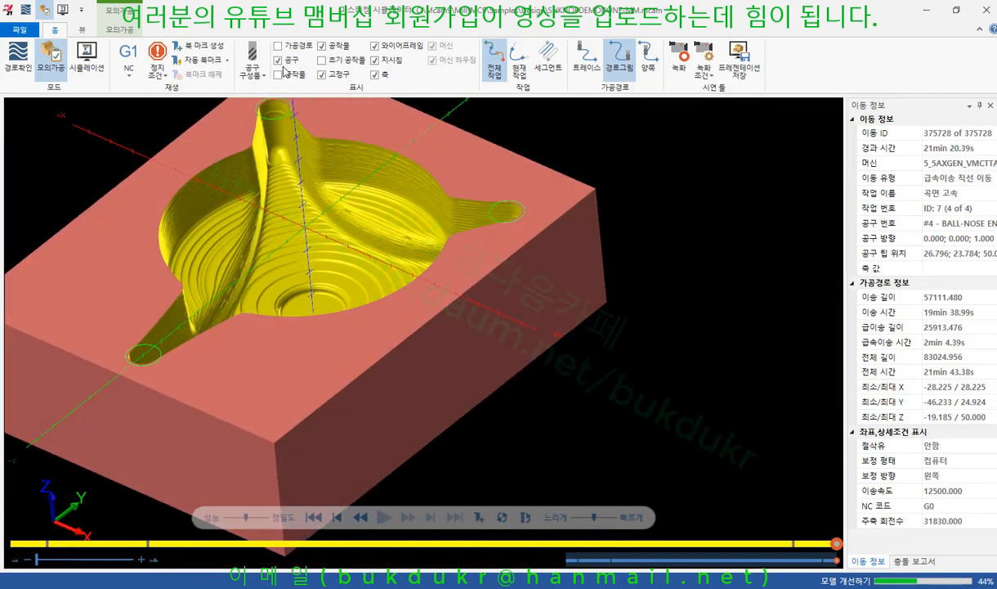
{"action": "left_click", "coordinate": [108, 32]}
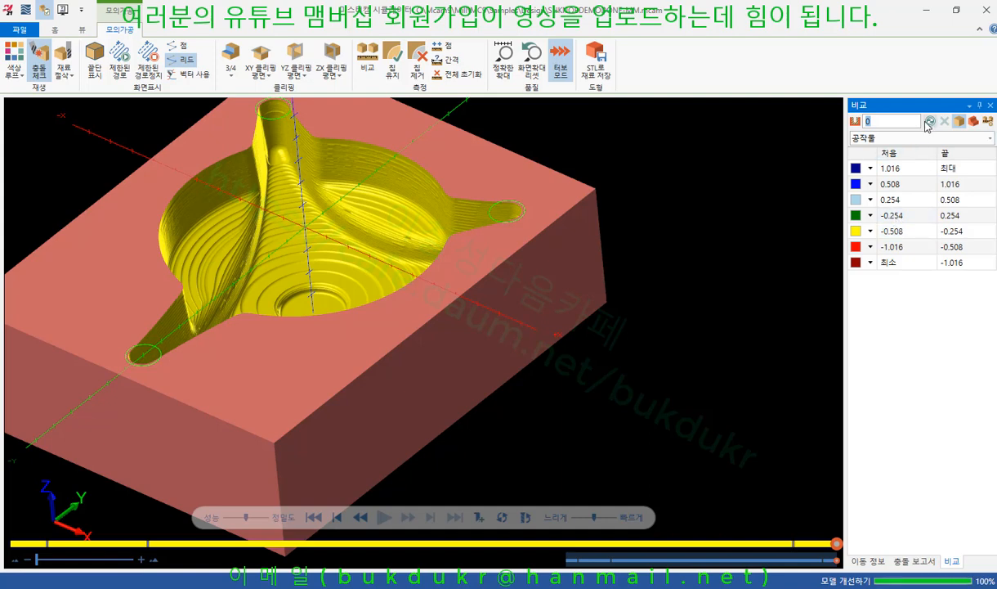
{"action": "left_click", "coordinate": [989, 121]}
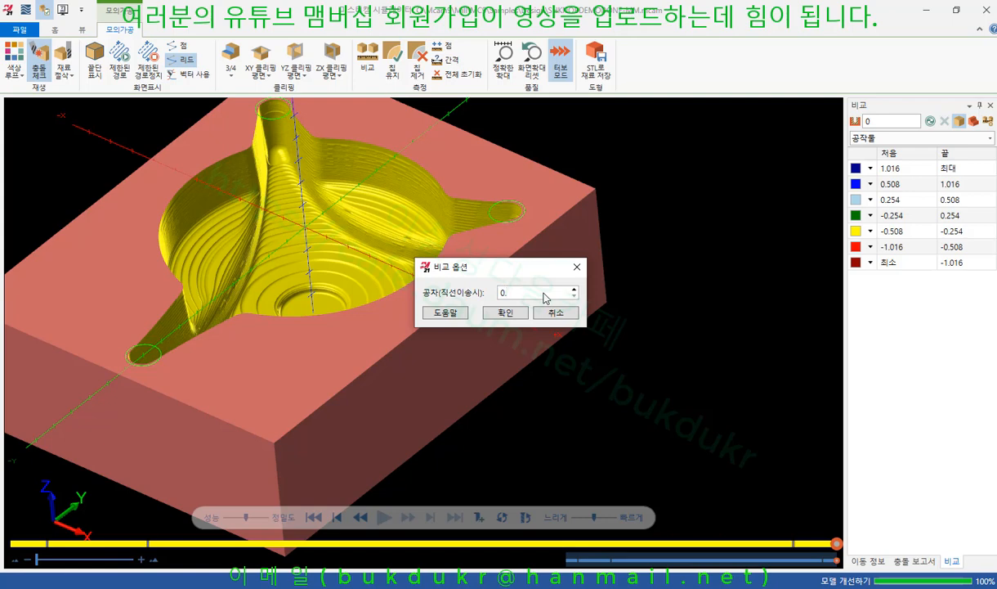
{"action": "type", "text": "05"}
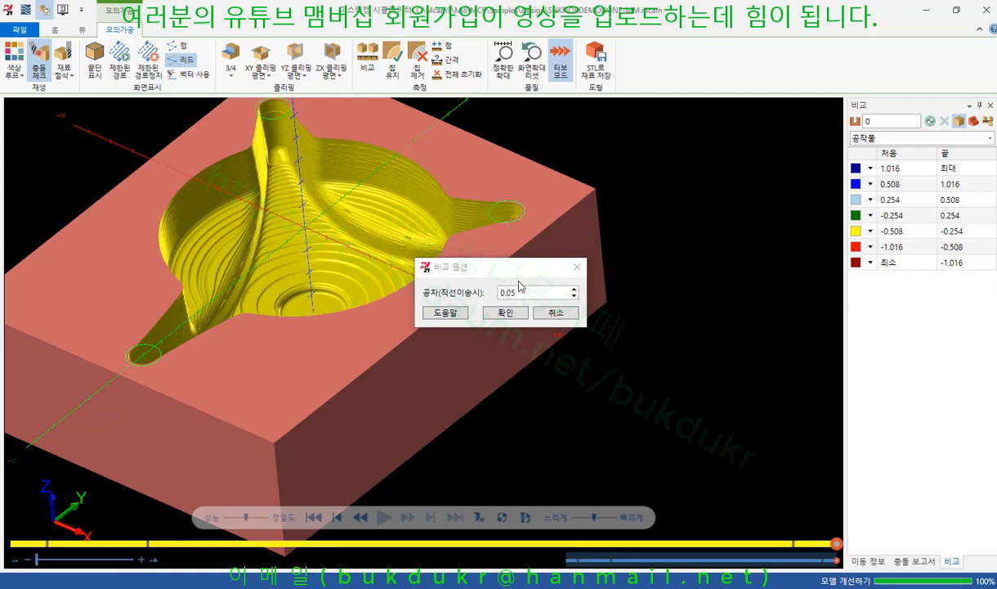
{"action": "left_click", "coordinate": [504, 313]}
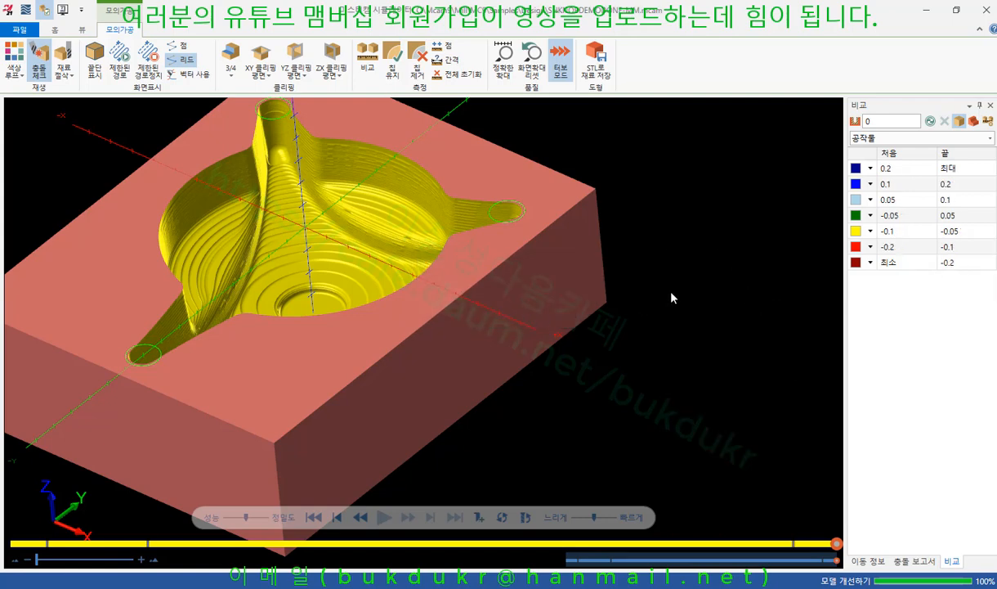
{"action": "left_click", "coordinate": [930, 122]}
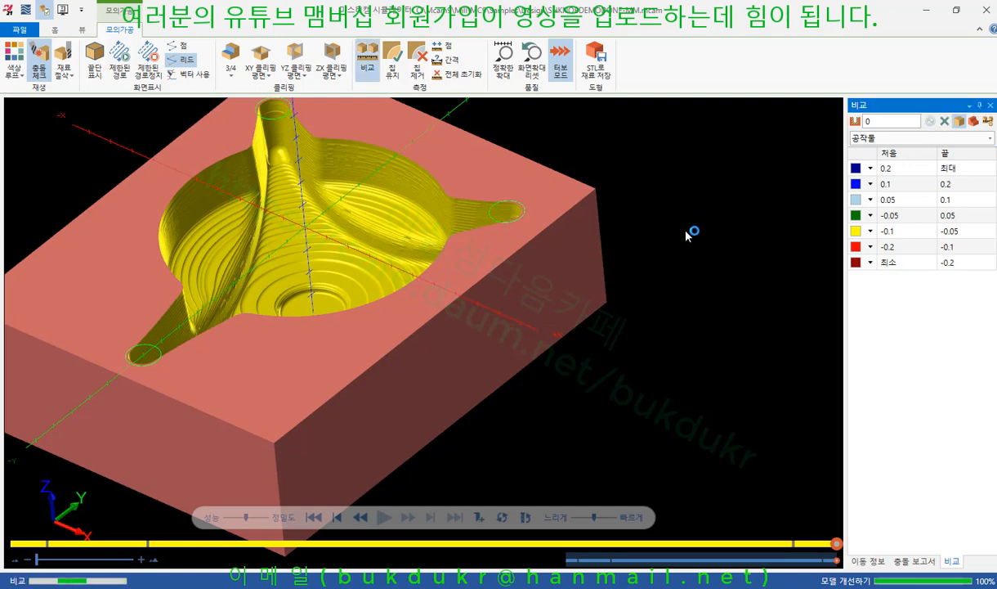
Set the comparison's light-blue range upper limit to 0.5 and the blue range upper limit to 1, and recompute it.
{"action": "scroll", "coordinate": [694, 232], "scroll_direction": "down", "scroll_amount": 1}
{"action": "scroll", "coordinate": [417, 169], "scroll_direction": "up", "scroll_amount": 4}
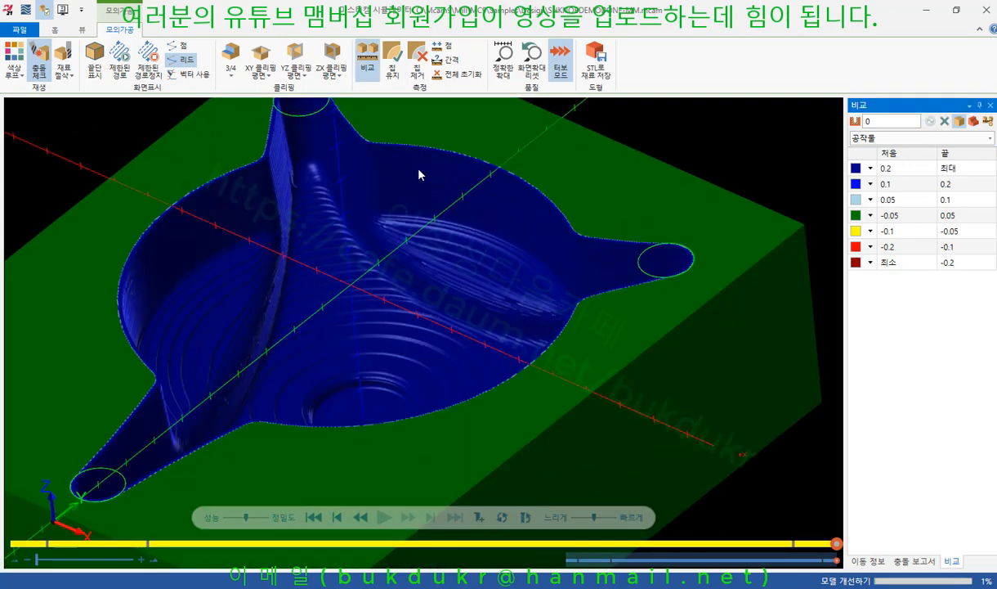
{"action": "middle_click_drag", "start_coordinate": [417, 169], "coordinate": [494, 207]}
{"action": "scroll", "coordinate": [458, 208], "scroll_direction": "down", "scroll_amount": 3}
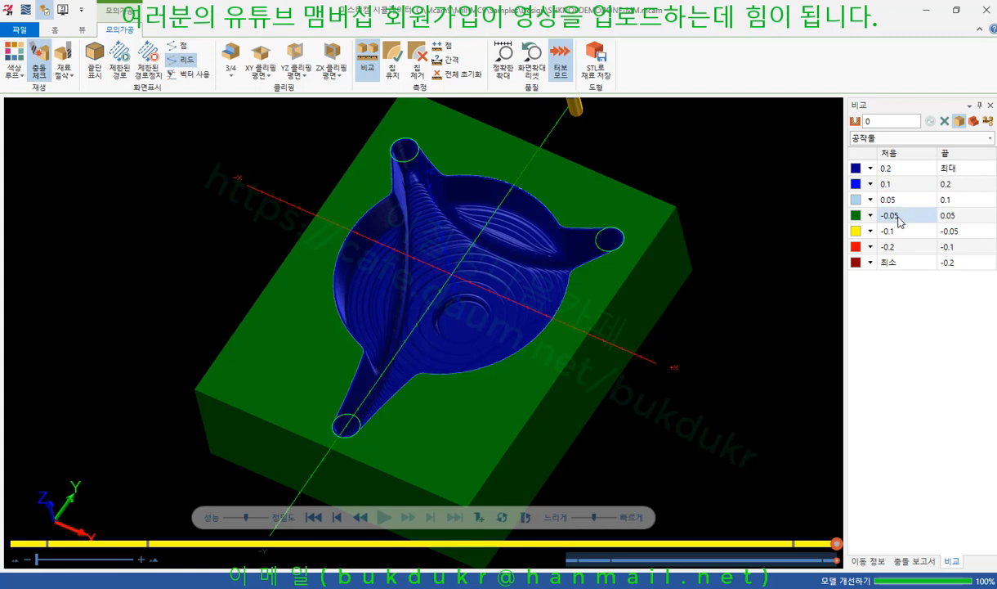
{"action": "left_click", "coordinate": [950, 200]}
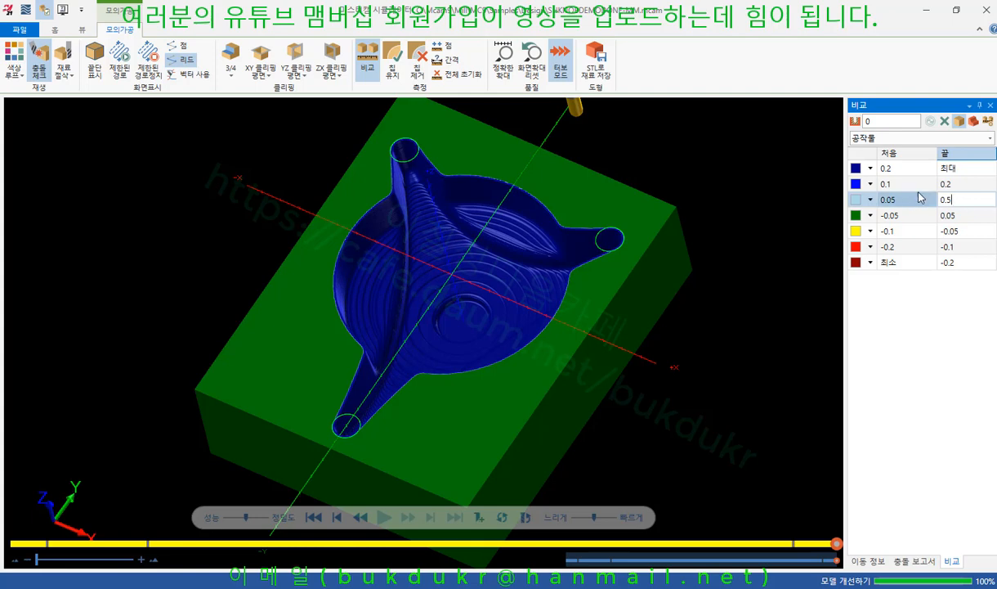
{"action": "key", "text": "Return"}
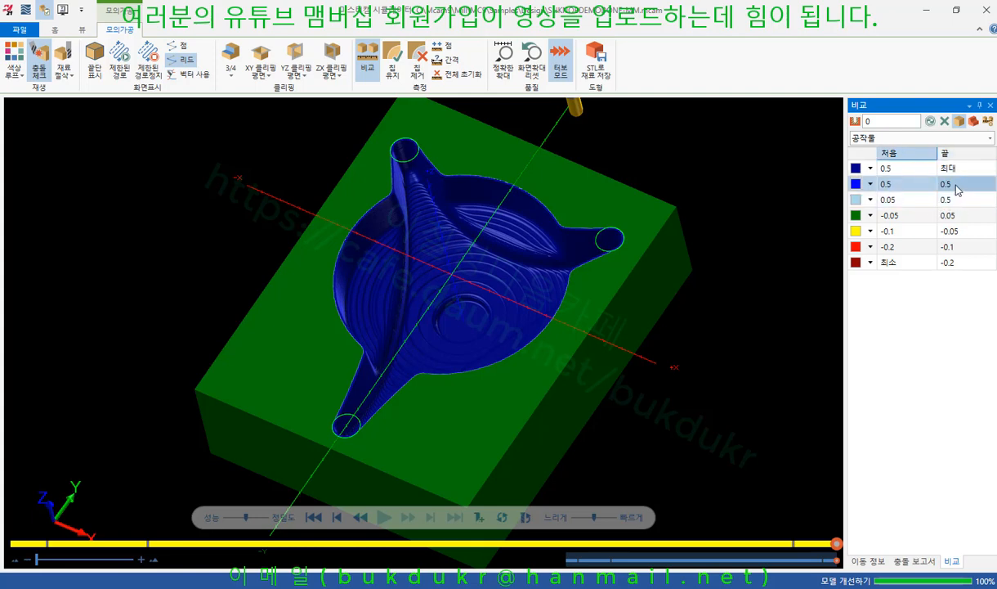
{"action": "left_click", "coordinate": [957, 185]}
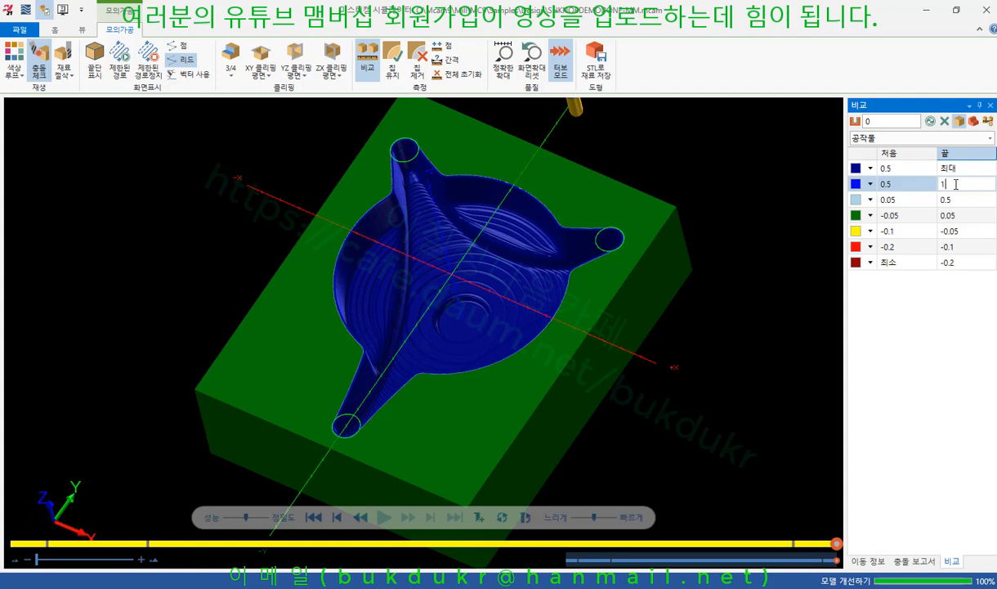
{"action": "key", "text": "Return"}
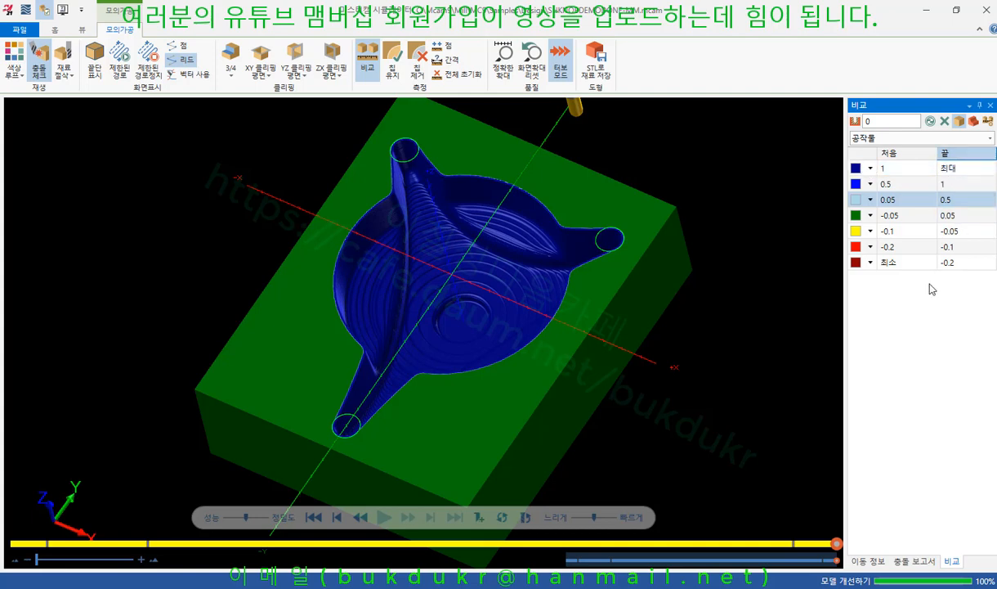
{"action": "left_click", "coordinate": [931, 123]}
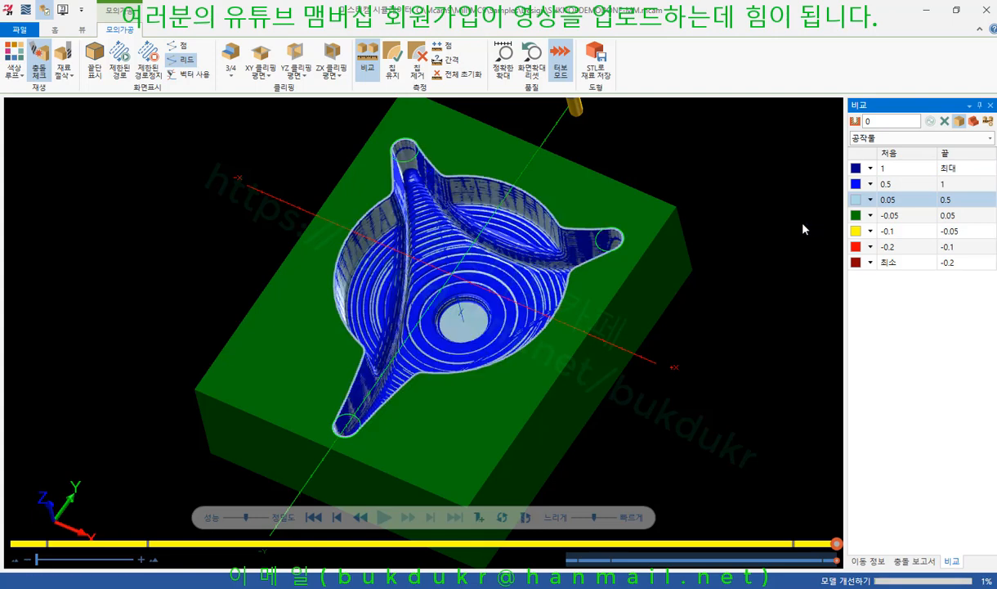
Examine the comparison colours on the cavity floor, walls, ridges and narrow tips for remaining stock.
{"action": "scroll", "coordinate": [514, 214], "scroll_direction": "up", "scroll_amount": 4}
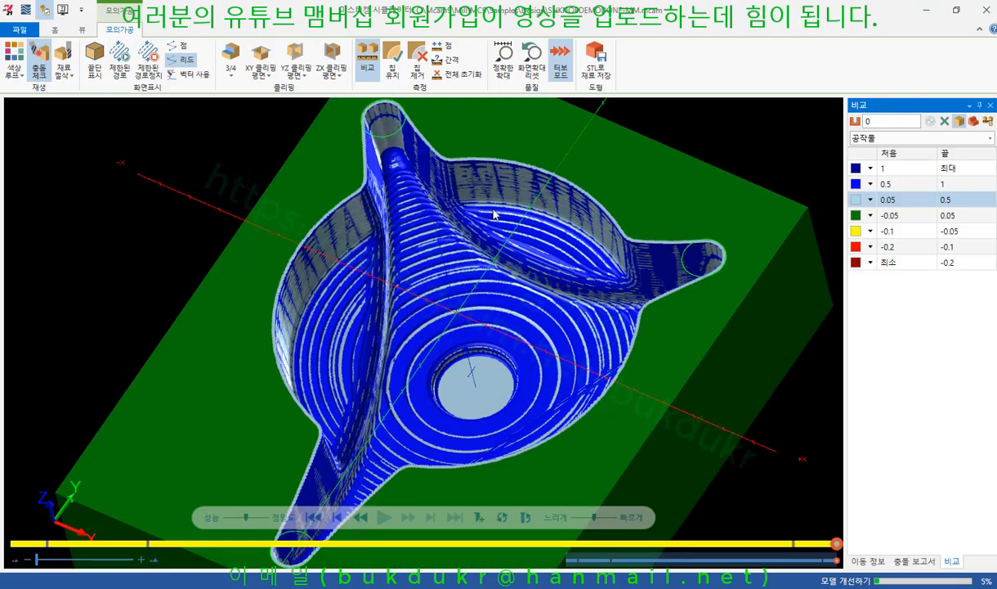
{"action": "scroll", "coordinate": [514, 214], "scroll_direction": "down", "scroll_amount": 4}
{"action": "mouse_move", "coordinate": [513, 214]}
{"action": "middle_mouse_down"}
{"action": "mouse_move", "coordinate": [507, 196]}
{"action": "mouse_move", "coordinate": [505, 229]}
{"action": "middle_mouse_up"}
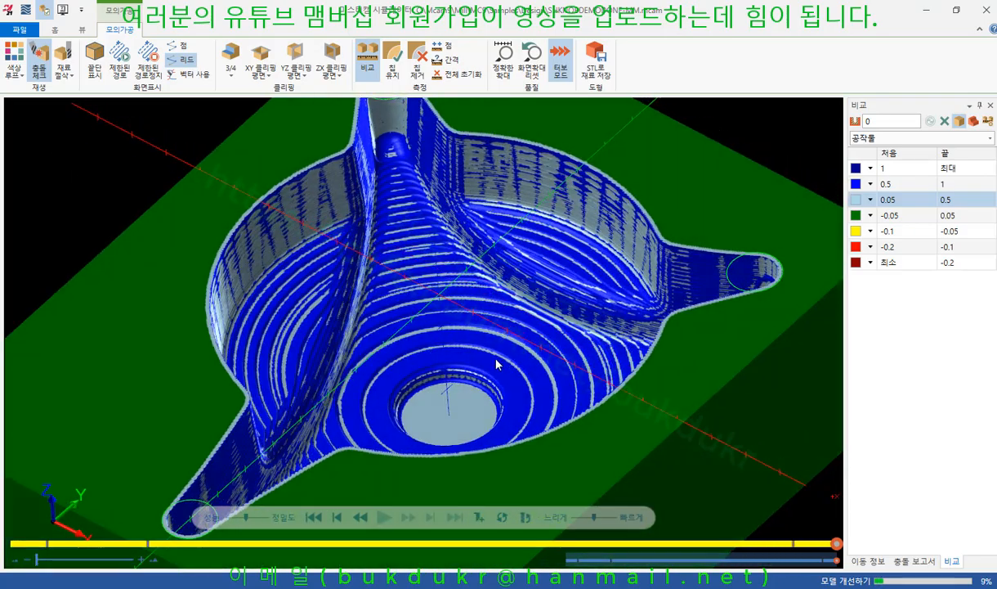
{"action": "scroll", "coordinate": [497, 352], "scroll_direction": "up", "scroll_amount": 4}
{"action": "scroll", "coordinate": [483, 331], "scroll_direction": "down", "scroll_amount": 4}
{"action": "scroll", "coordinate": [487, 342], "scroll_direction": "up", "scroll_amount": 1}
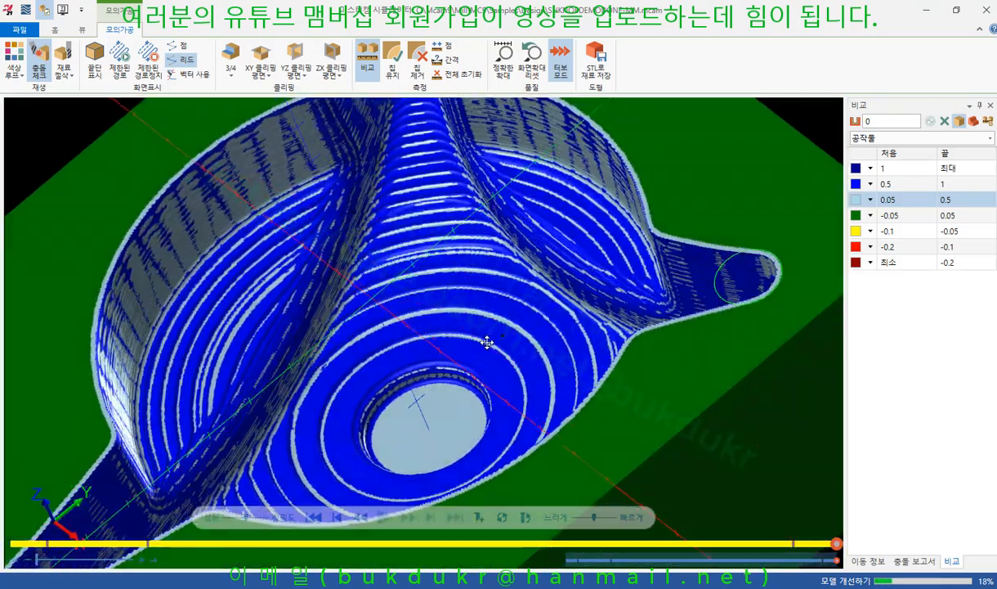
{"action": "scroll", "coordinate": [472, 356], "scroll_direction": "up", "scroll_amount": 3}
{"action": "scroll", "coordinate": [481, 363], "scroll_direction": "down", "scroll_amount": 3}
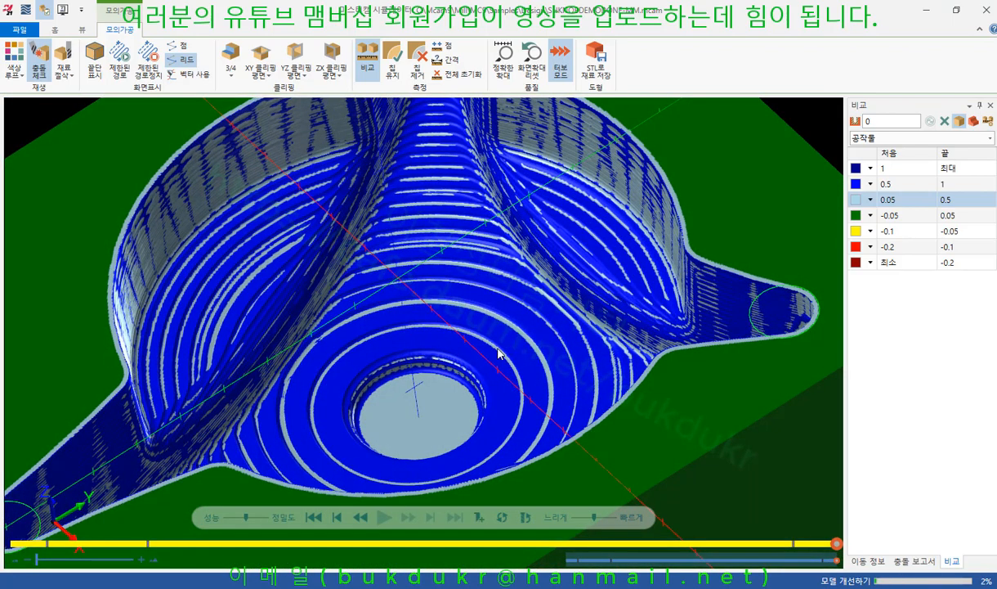
Examine the comparison colours across the whole machined cavity from several angles, and close the simulator.
{"action": "scroll", "coordinate": [499, 354], "scroll_direction": "down", "scroll_amount": 2}
{"action": "mouse_move", "coordinate": [493, 315]}
{"action": "middle_mouse_down"}
{"action": "mouse_move", "coordinate": [517, 334]}
{"action": "mouse_move", "coordinate": [535, 326]}
{"action": "mouse_move", "coordinate": [514, 305]}
{"action": "mouse_move", "coordinate": [482, 332]}
{"action": "mouse_move", "coordinate": [502, 330]}
{"action": "middle_mouse_up"}
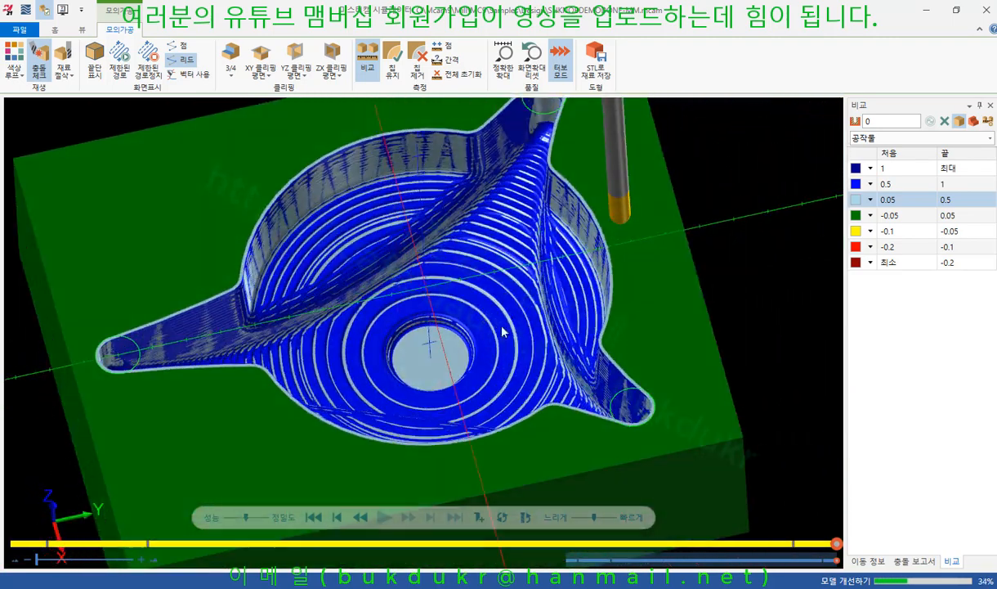
{"action": "scroll", "coordinate": [459, 357], "scroll_direction": "down", "scroll_amount": 2}
{"action": "middle_click_drag", "start_coordinate": [459, 358], "coordinate": [475, 335]}
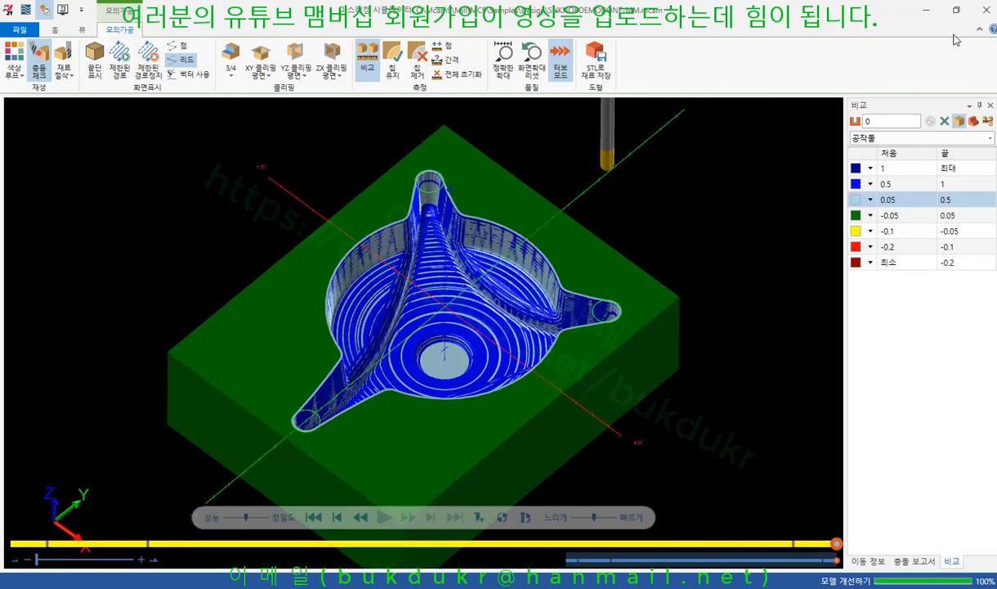
{"action": "left_click", "coordinate": [989, 9]}
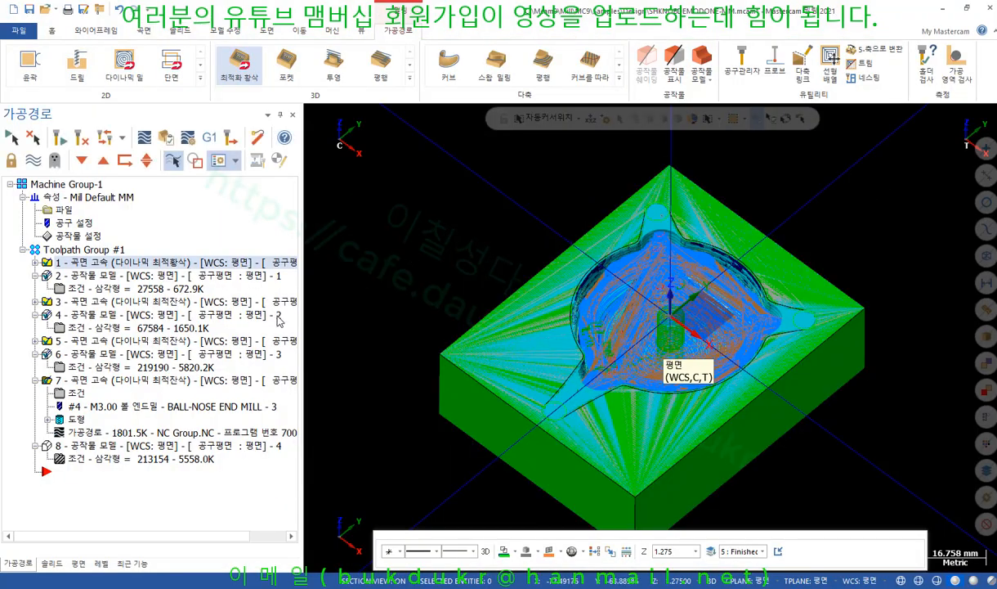
Verify only operations 1 through 5, running the simulation to the end and comparing the machined stock with the part model.
{"action": "left_click", "coordinate": [89, 339]}
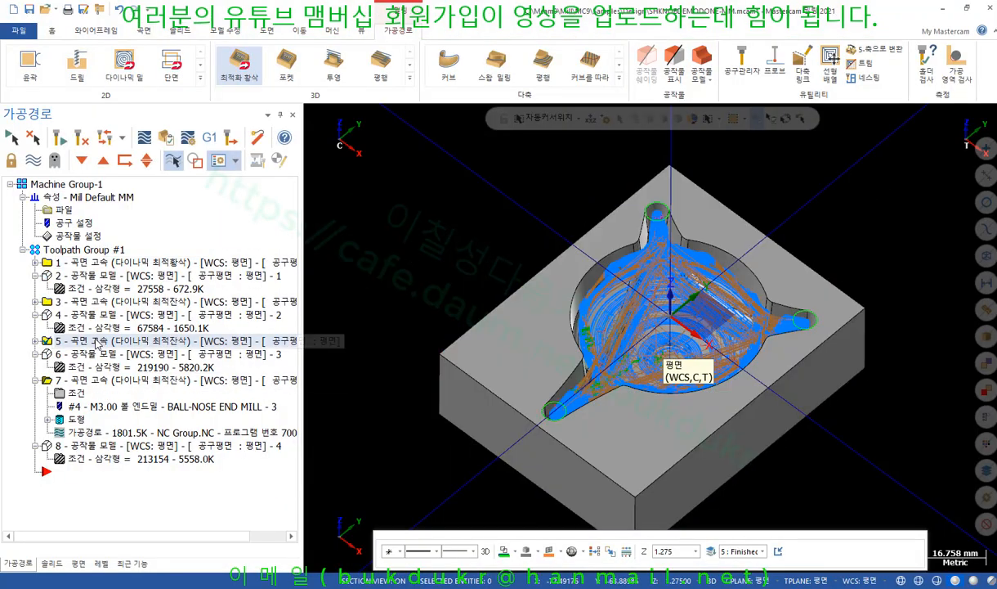
{"action": "left_click", "coordinate": [106, 263]}
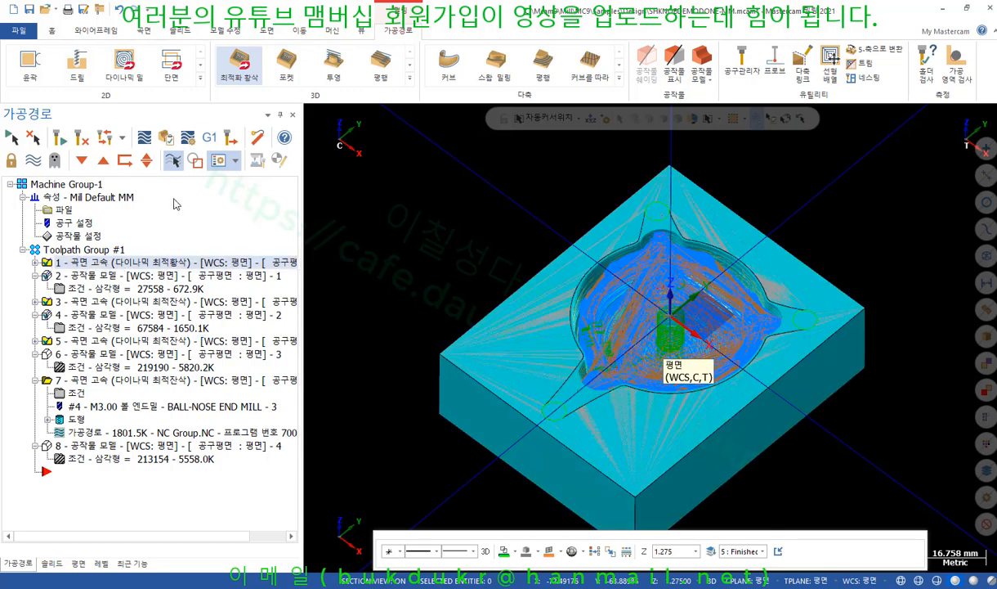
{"action": "left_click", "coordinate": [165, 136]}
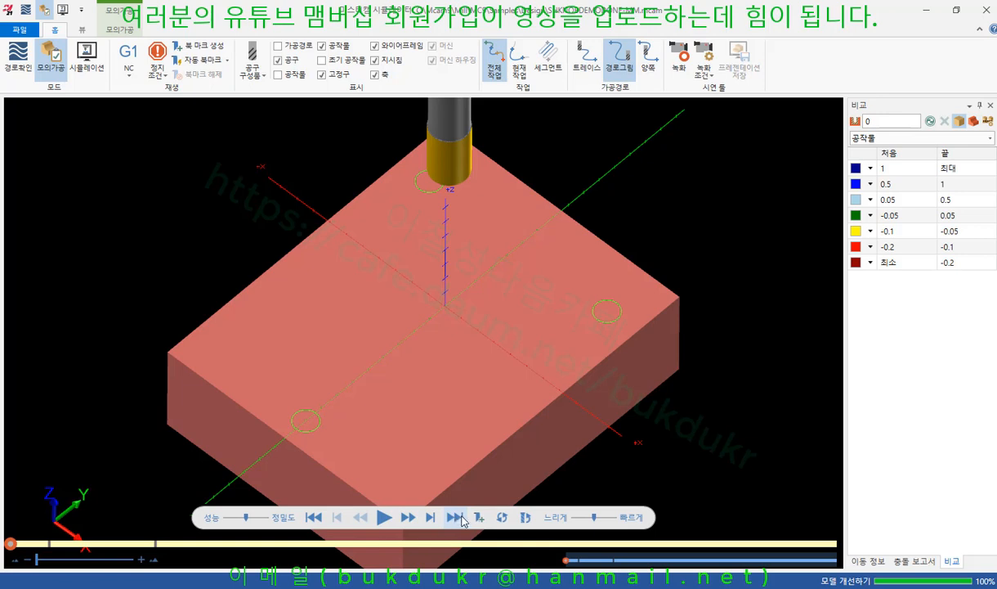
{"action": "left_click", "coordinate": [458, 518]}
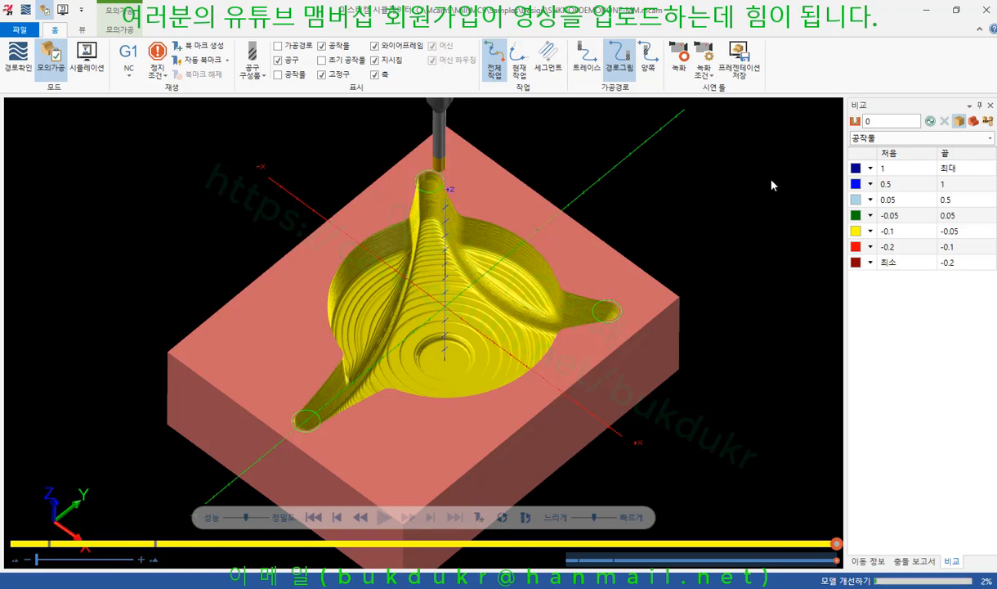
{"action": "left_click", "coordinate": [930, 122]}
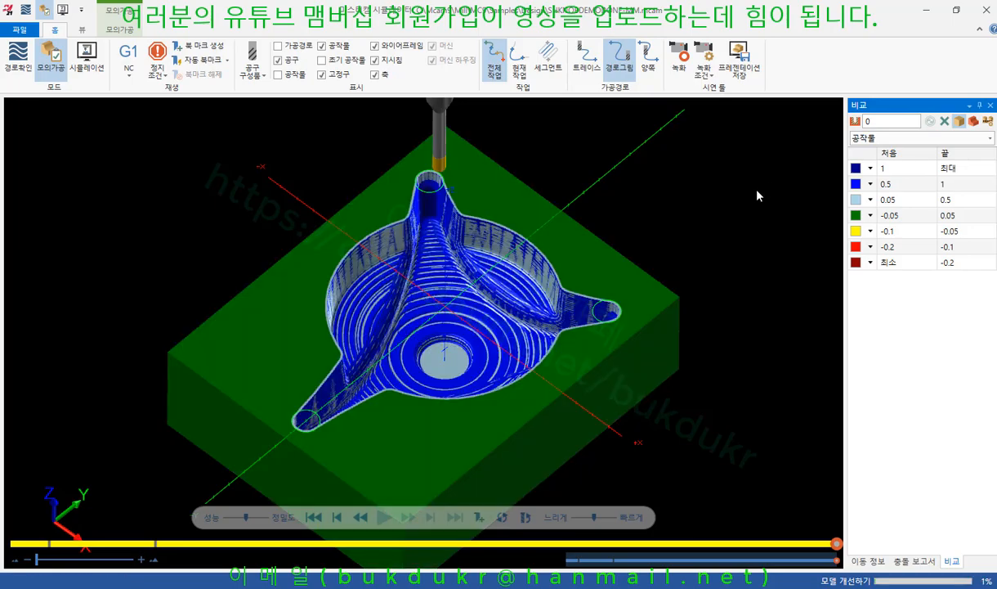
Examine the comparison colours at the cavity's rear narrow tip for material left after operation 5.
{"action": "scroll", "coordinate": [431, 188], "scroll_direction": "up", "scroll_amount": 5}
{"action": "middle_click_drag", "start_coordinate": [431, 188], "coordinate": [423, 161]}
{"action": "scroll", "coordinate": [428, 168], "scroll_direction": "up", "scroll_amount": 8}
{"action": "middle_click_drag", "start_coordinate": [423, 207], "coordinate": [461, 237]}
{"action": "scroll", "coordinate": [448, 226], "scroll_direction": "down", "scroll_amount": 10}
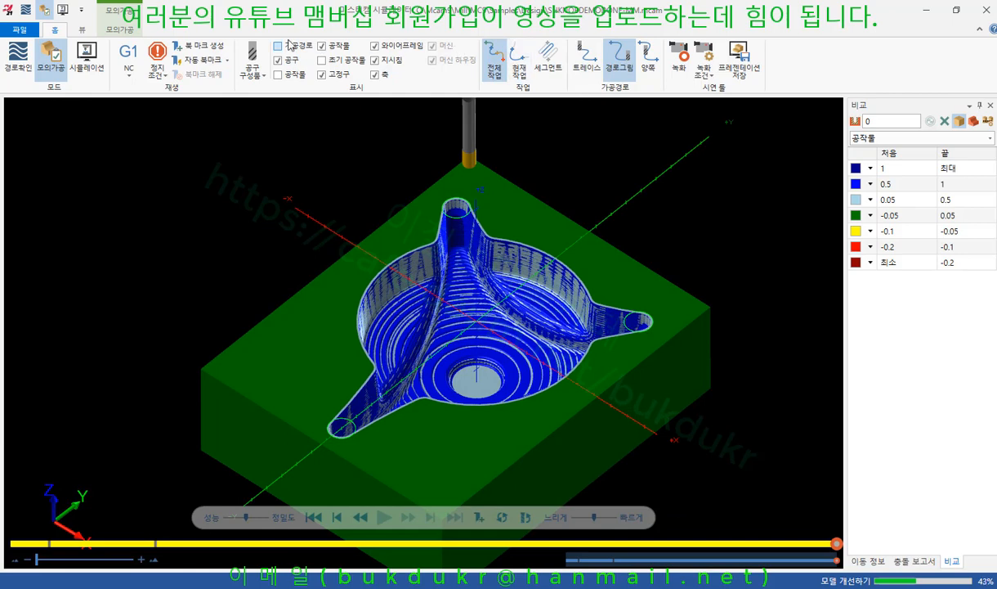
Clip the stock on the YZ plane with the 우측 클립 option and examine the front narrow tip's cross-section.
{"action": "left_click", "coordinate": [129, 30]}
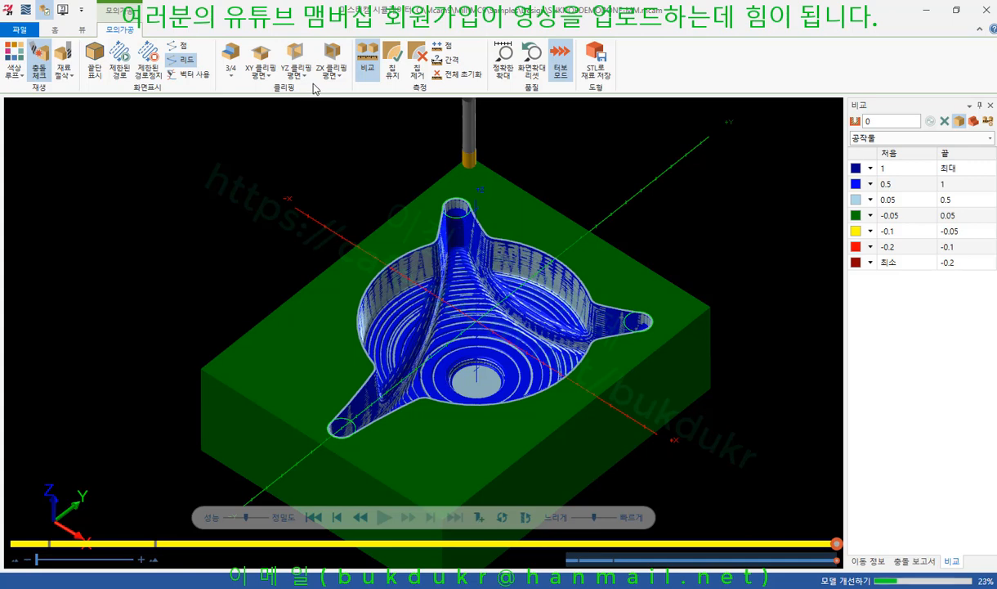
{"action": "left_click", "coordinate": [296, 72]}
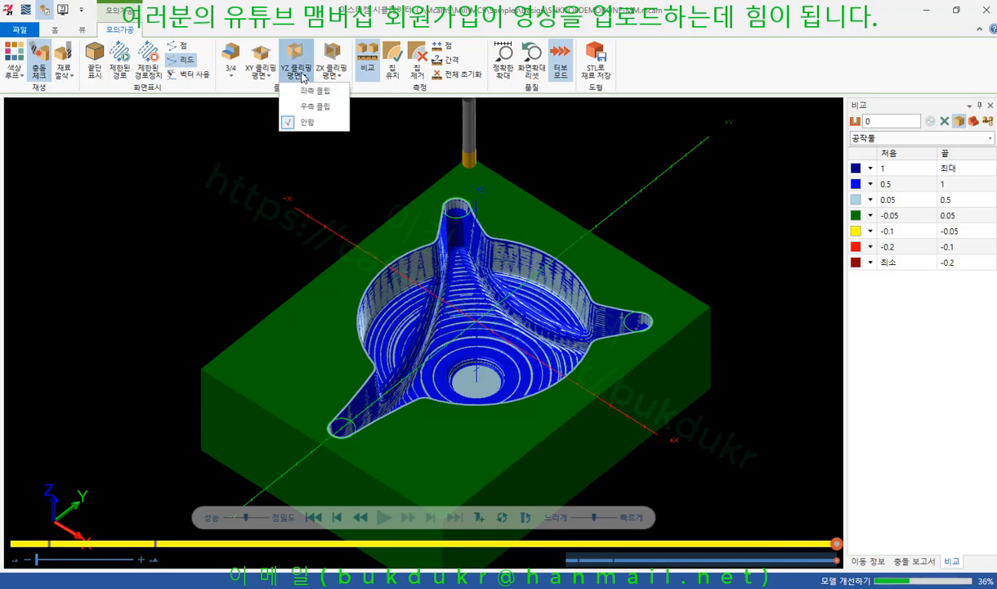
{"action": "left_click", "coordinate": [315, 107]}
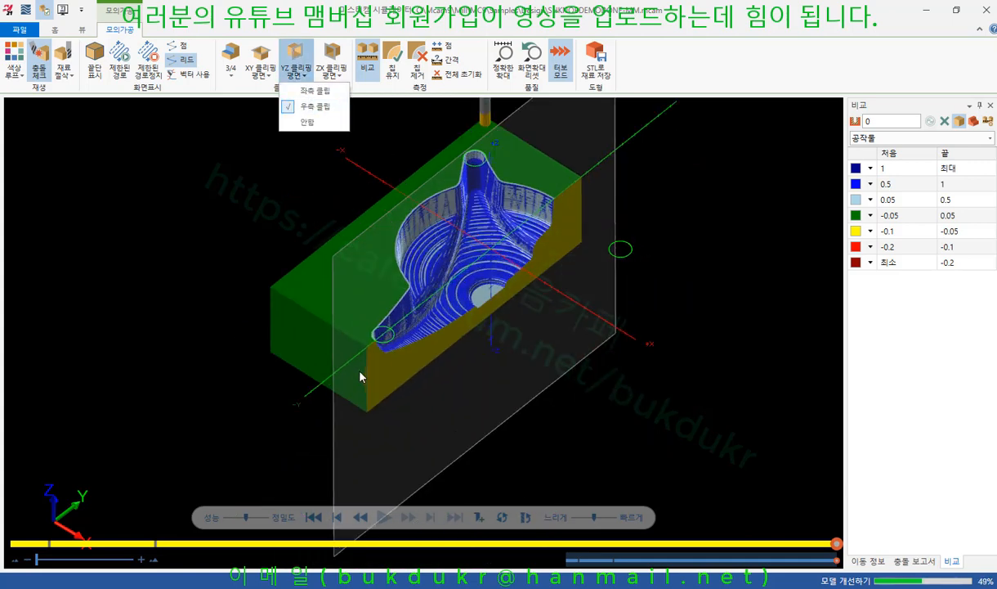
{"action": "scroll", "coordinate": [426, 324], "scroll_direction": "up", "scroll_amount": 5}
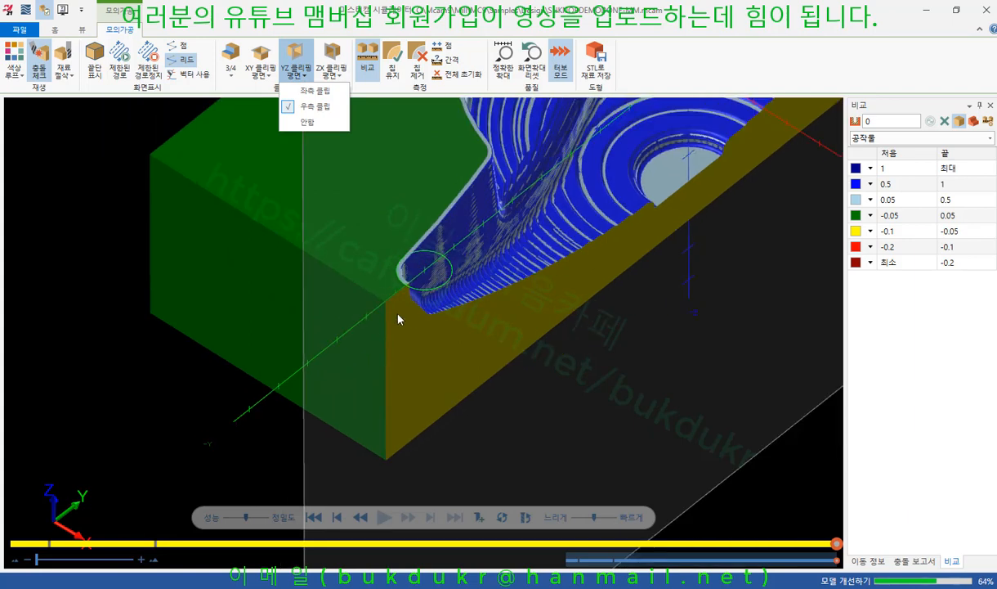
{"action": "scroll", "coordinate": [434, 331], "scroll_direction": "down", "scroll_amount": 3}
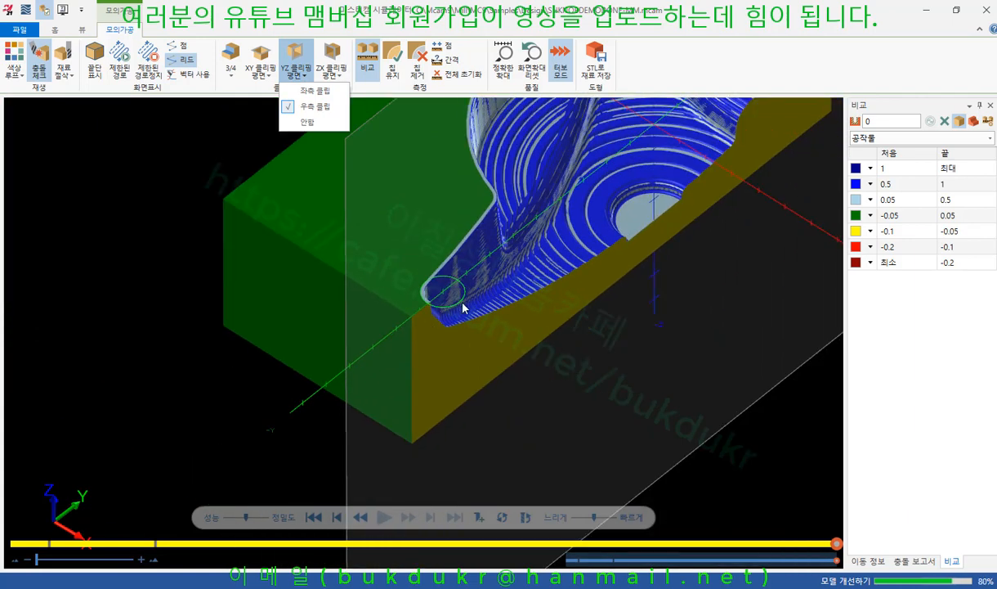
{"action": "scroll", "coordinate": [468, 315], "scroll_direction": "up", "scroll_amount": 2}
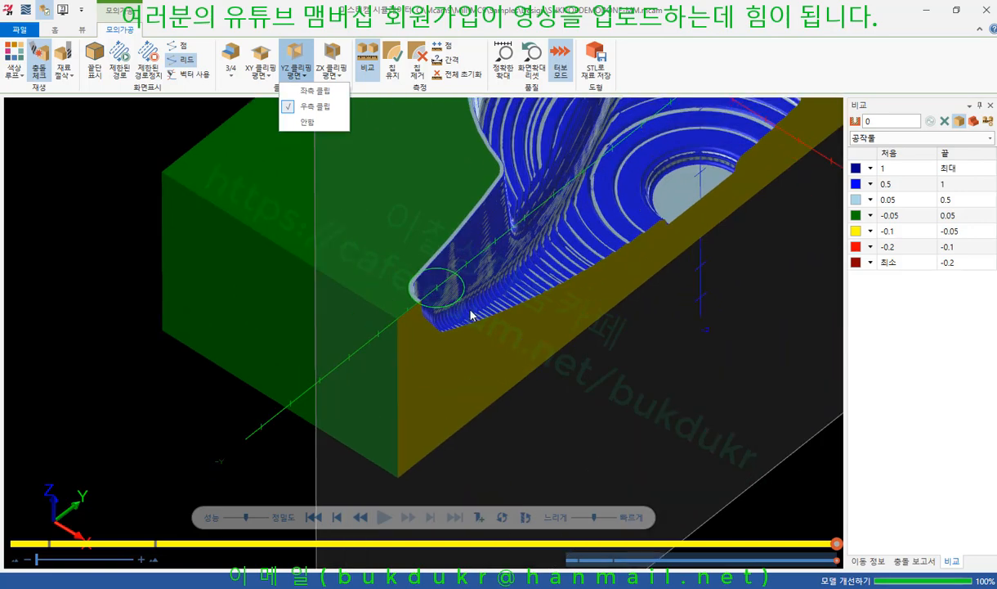
{"action": "scroll", "coordinate": [433, 328], "scroll_direction": "down", "scroll_amount": 3}
{"action": "left_click", "coordinate": [272, 343]}
{"action": "middle_click_drag", "start_coordinate": [417, 349], "coordinate": [370, 327]}
{"action": "scroll", "coordinate": [450, 332], "scroll_direction": "up", "scroll_amount": 4}
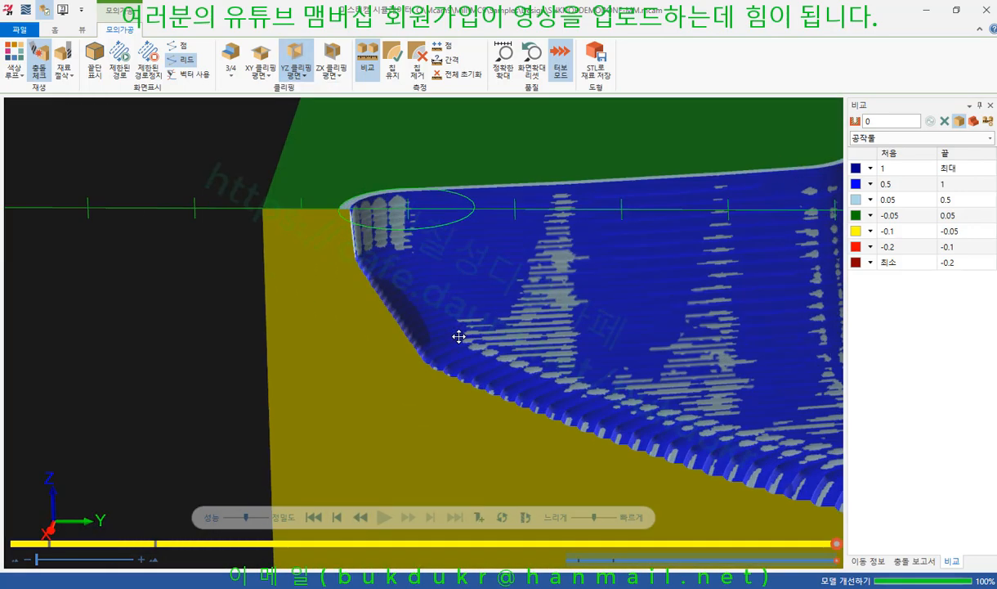
Show the part model together with the clipped stock and examine the leftover material at the narrow tip.
{"action": "left_click", "coordinate": [56, 32]}
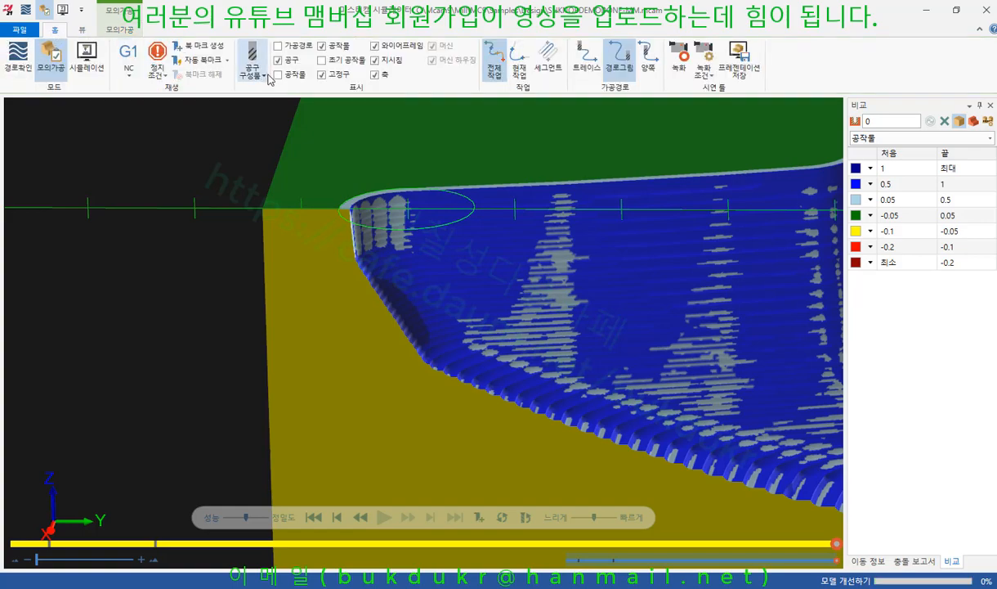
{"action": "left_click", "coordinate": [278, 74]}
{"action": "middle_click_drag", "start_coordinate": [336, 128], "coordinate": [365, 254]}
{"action": "scroll", "coordinate": [325, 221], "scroll_direction": "up", "scroll_amount": 5}
{"action": "scroll", "coordinate": [369, 266], "scroll_direction": "down", "scroll_amount": 2}
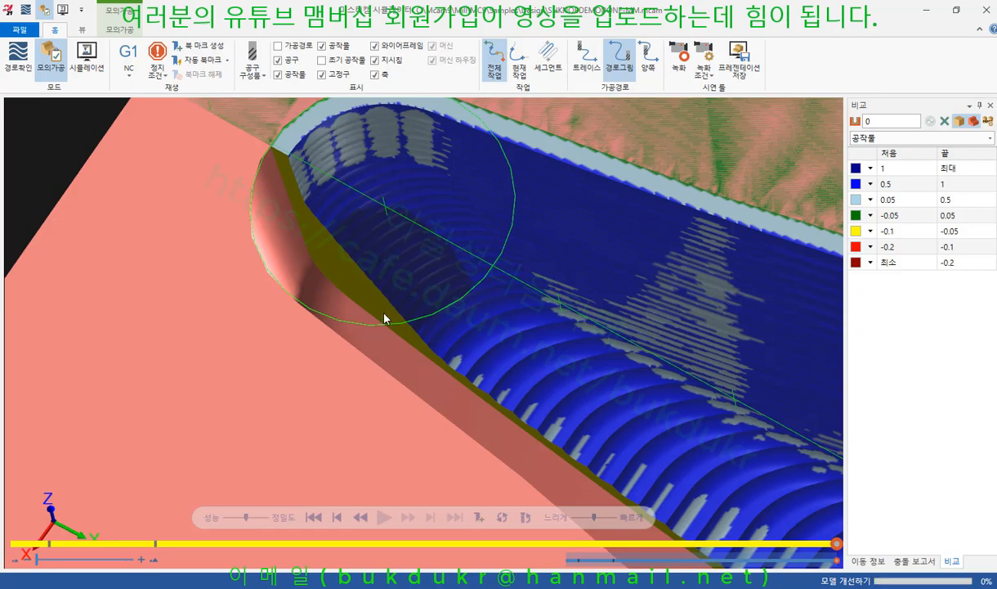
{"action": "scroll", "coordinate": [296, 263], "scroll_direction": "down", "scroll_amount": 5}
{"action": "middle_click_drag", "start_coordinate": [295, 263], "coordinate": [368, 230]}
{"action": "scroll", "coordinate": [409, 411], "scroll_direction": "down", "scroll_amount": 5}
{"action": "middle_click_drag", "start_coordinate": [423, 148], "coordinate": [423, 198], "text": "ctrl"}
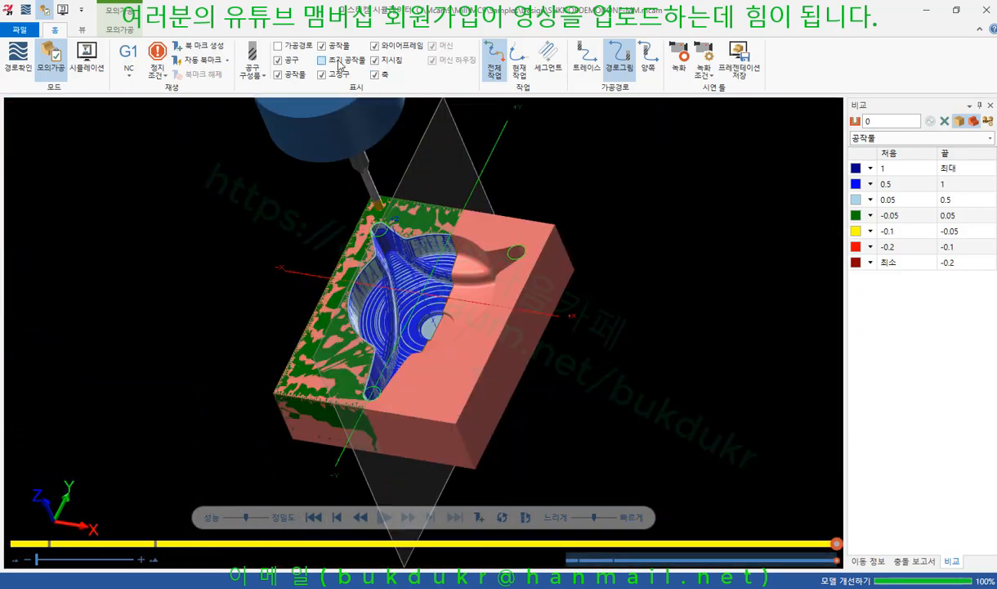
Turn off the YZ plane clipping and hide the part model so the full stock comparison is shown.
{"action": "left_click", "coordinate": [124, 30]}
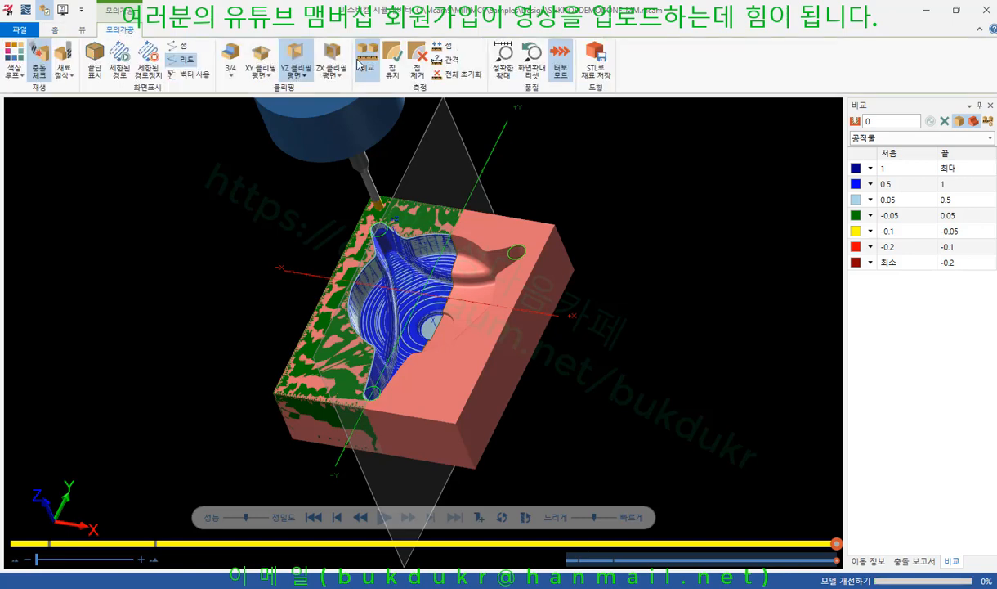
{"action": "left_click", "coordinate": [301, 59]}
{"action": "left_click", "coordinate": [305, 121]}
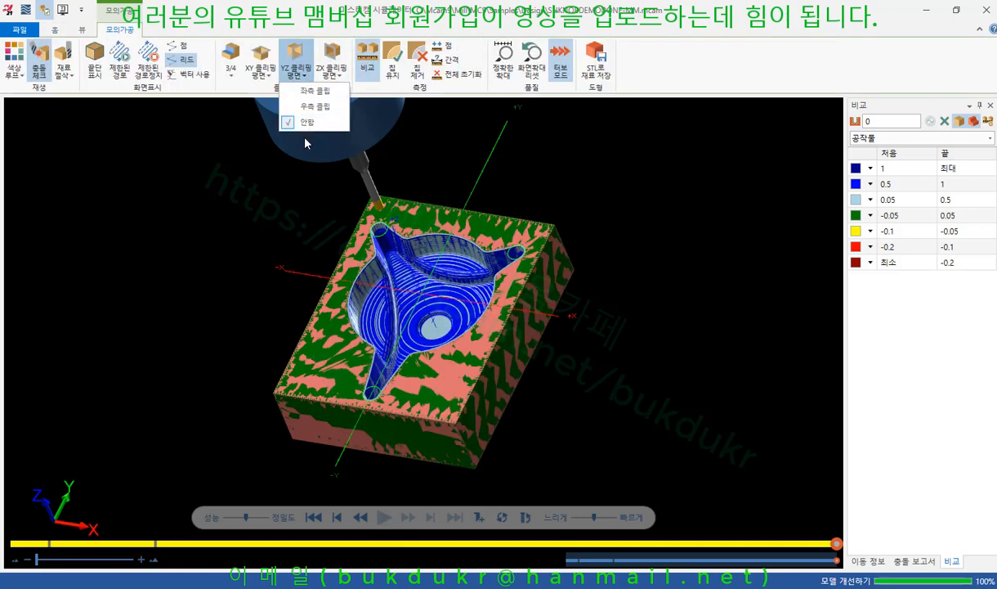
{"action": "left_click", "coordinate": [55, 30]}
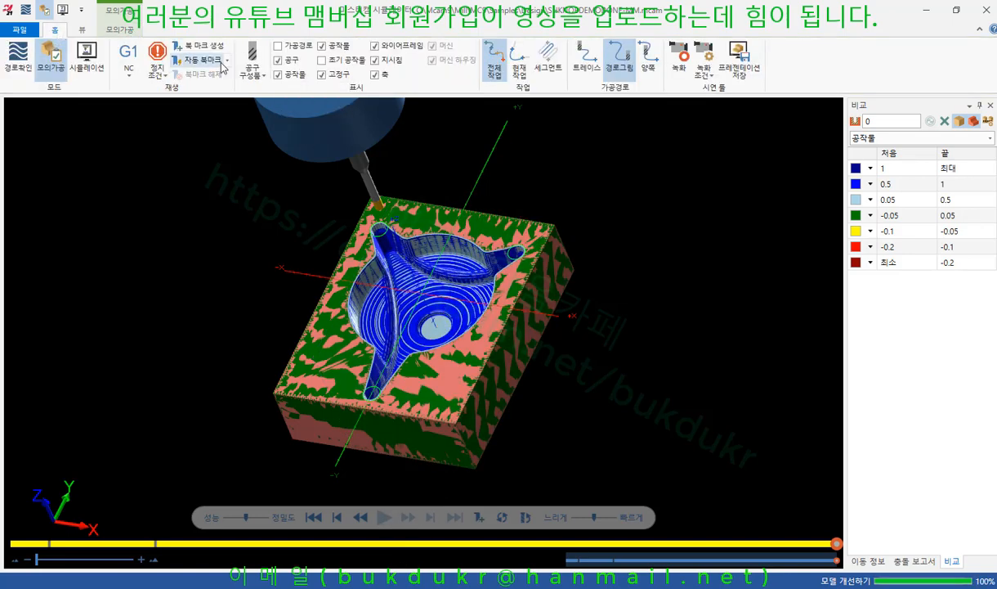
{"action": "left_click", "coordinate": [278, 74]}
{"action": "scroll", "coordinate": [453, 295], "scroll_direction": "up", "scroll_amount": 3}
{"action": "middle_click_drag", "start_coordinate": [454, 296], "coordinate": [466, 263]}
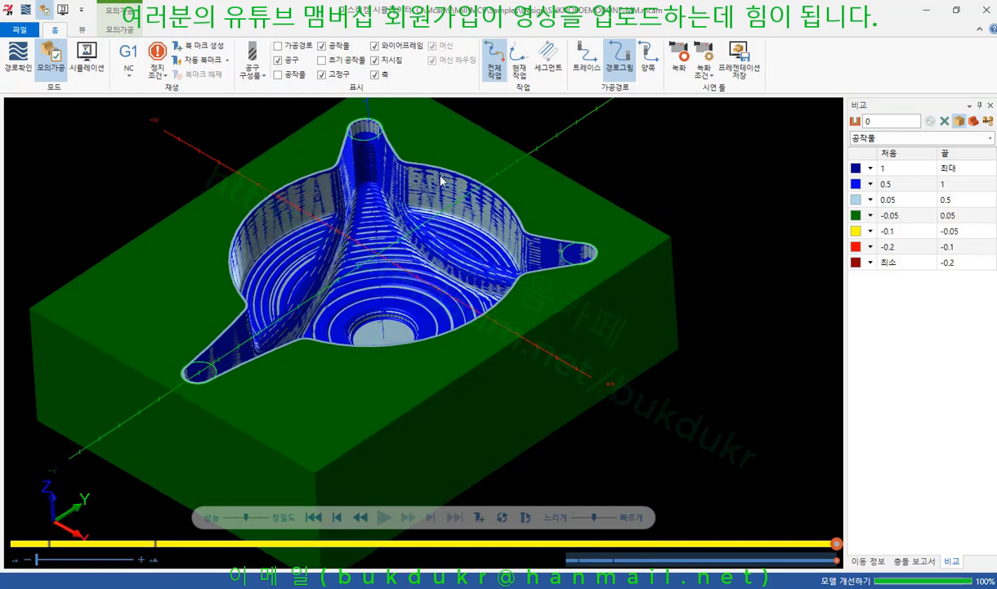
Save the machined stock as an STL file named test on the desktop.
{"action": "left_click", "coordinate": [21, 32]}
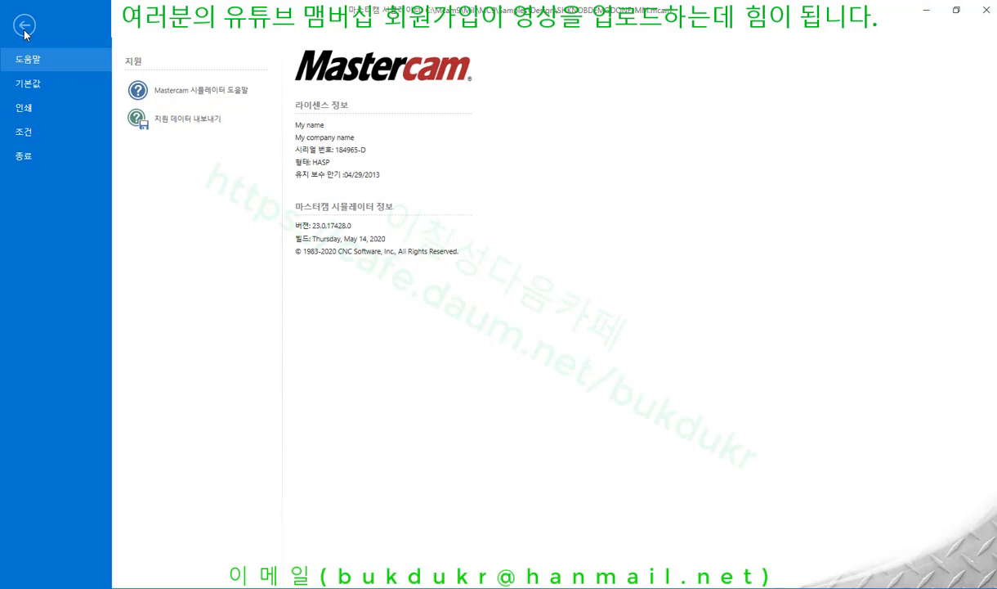
{"action": "left_click", "coordinate": [24, 26]}
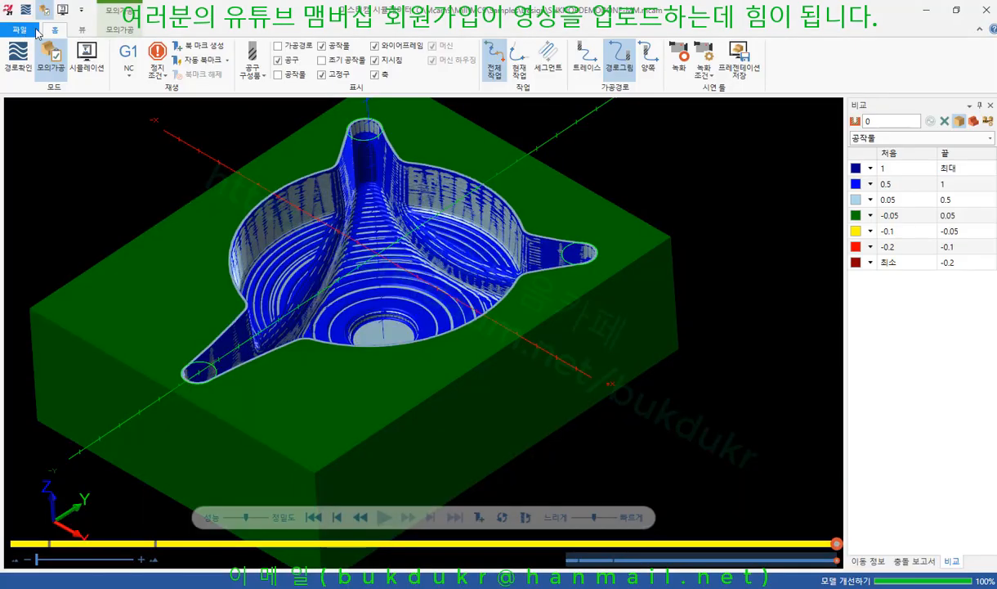
{"action": "left_click", "coordinate": [82, 31]}
{"action": "left_click", "coordinate": [120, 30]}
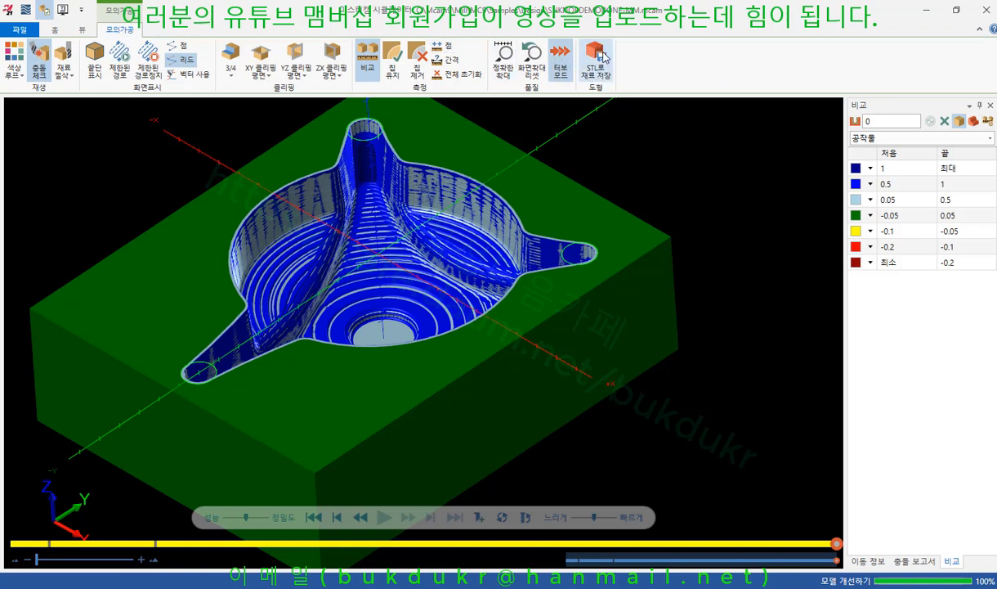
{"action": "left_click", "coordinate": [596, 67]}
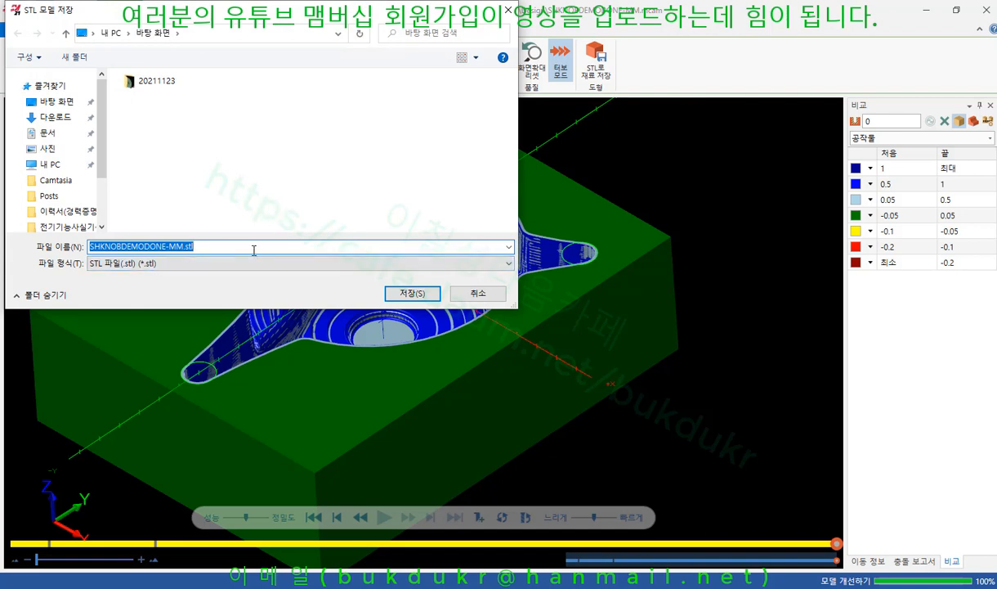
{"action": "type", "text": "test"}
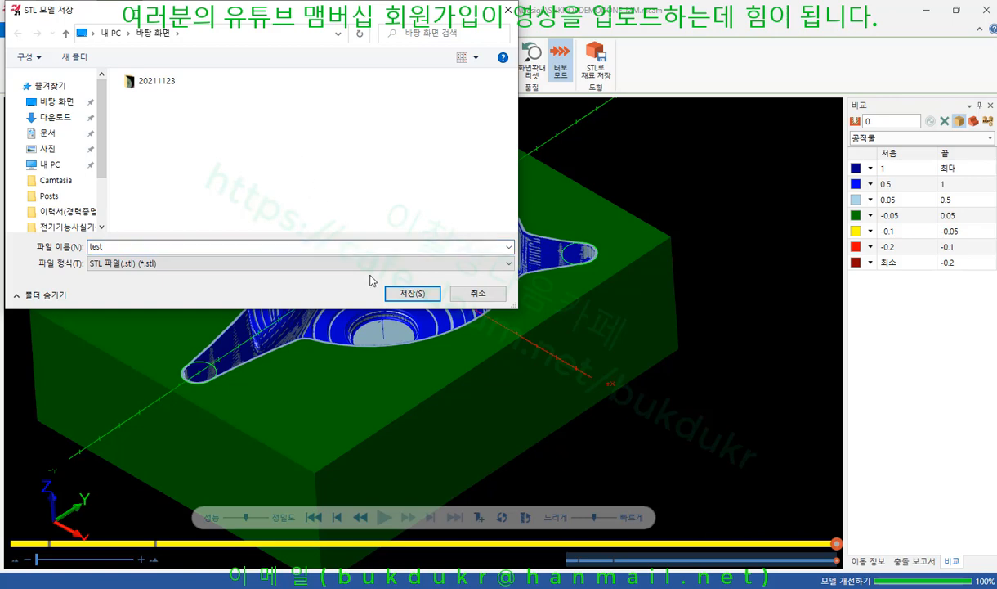
{"action": "left_click", "coordinate": [412, 293]}
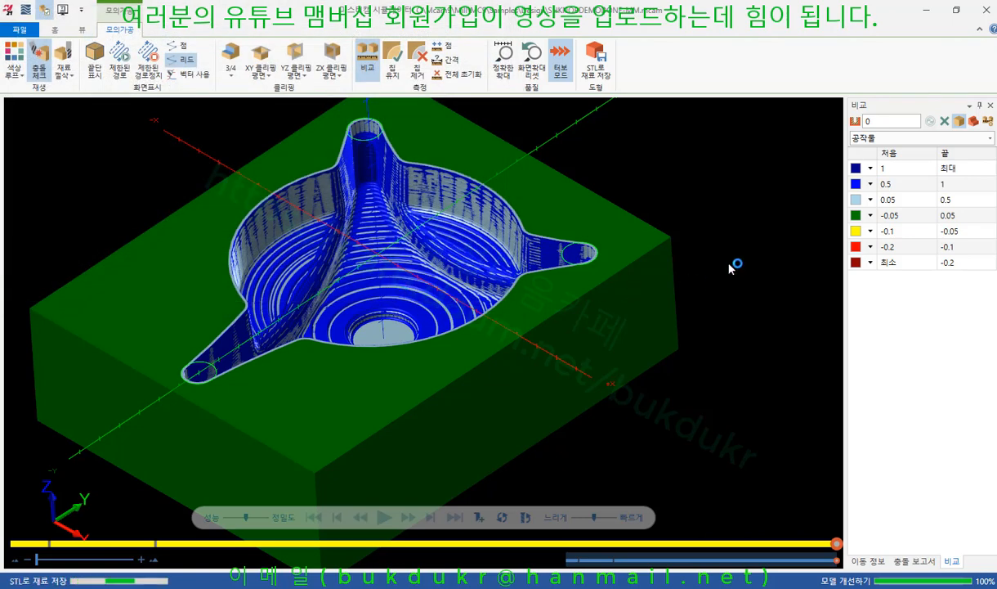
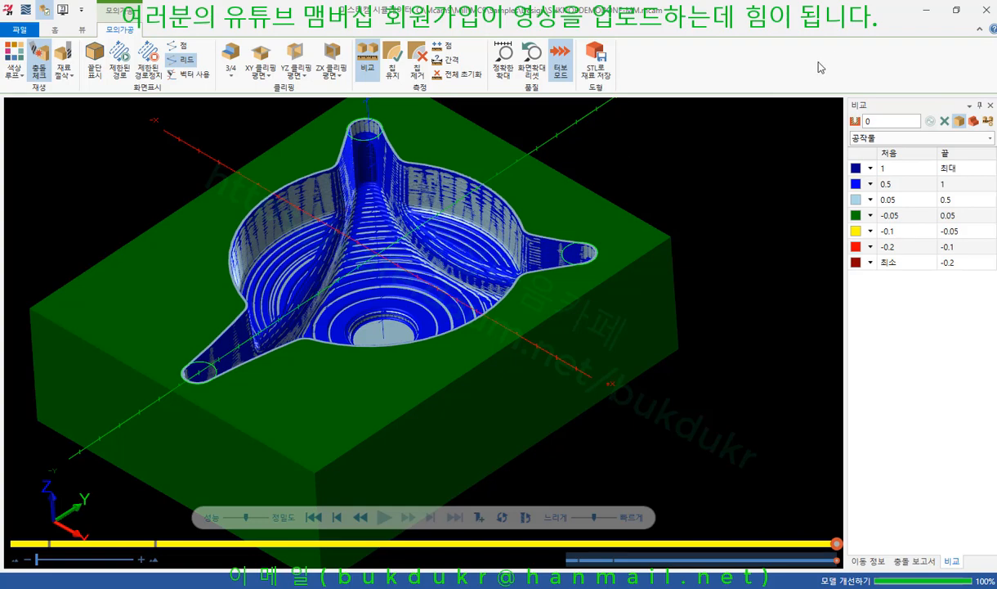
Switch back to Mastercam and set operation 7's rest-material source to CAD 파일 in its 공작물 parameters.
{"action": "left_click", "coordinate": [936, 10]}
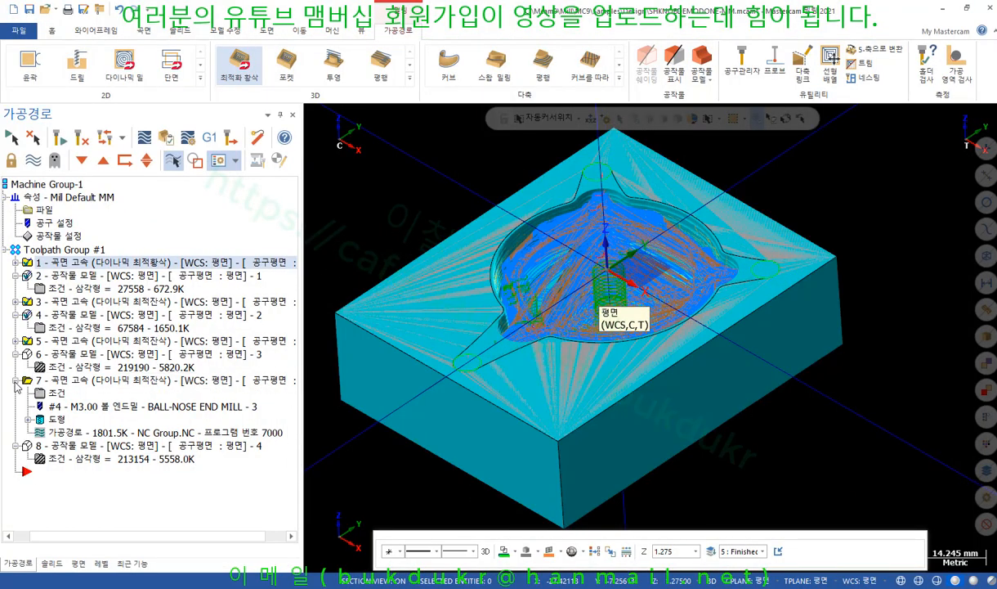
{"action": "left_click", "coordinate": [16, 381]}
{"action": "left_click", "coordinate": [15, 381]}
{"action": "left_click", "coordinate": [50, 393]}
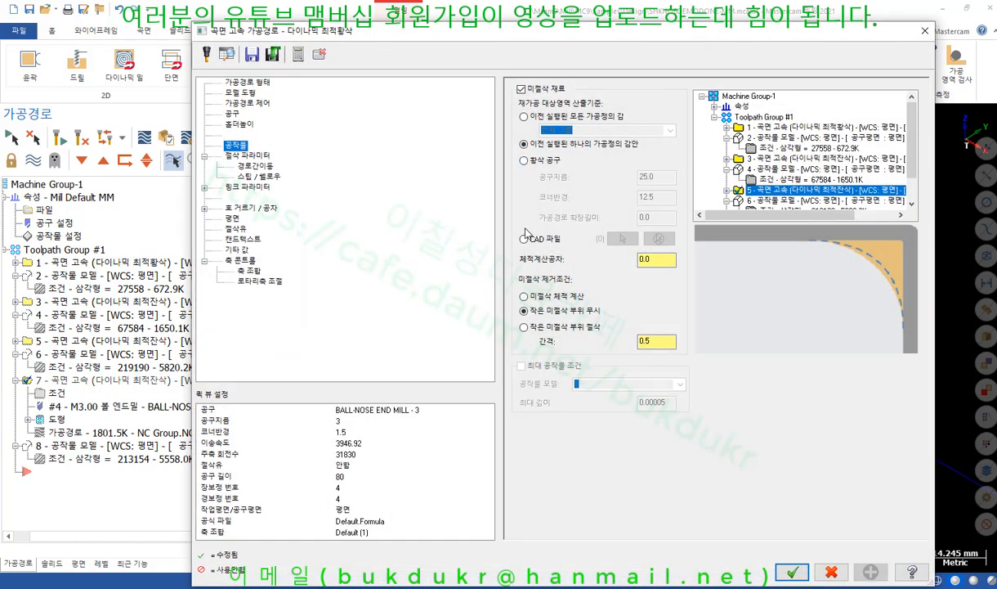
{"action": "left_click", "coordinate": [524, 239]}
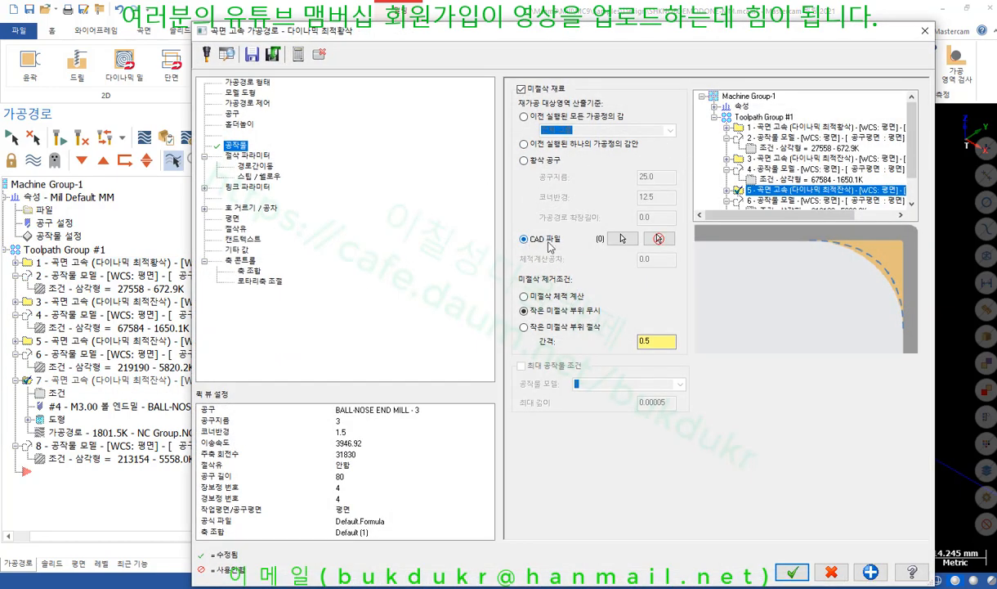
Load test.stl from the desktop as operation 7's CAD stock file and accept its placement.
{"action": "left_click", "coordinate": [623, 238]}
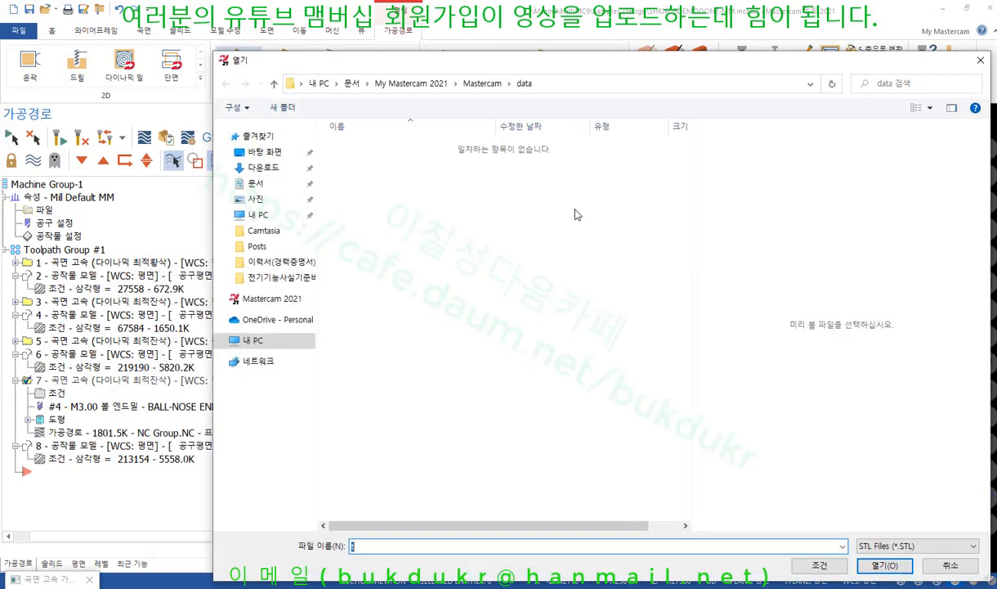
{"action": "left_click", "coordinate": [264, 151]}
{"action": "left_click", "coordinate": [359, 151]}
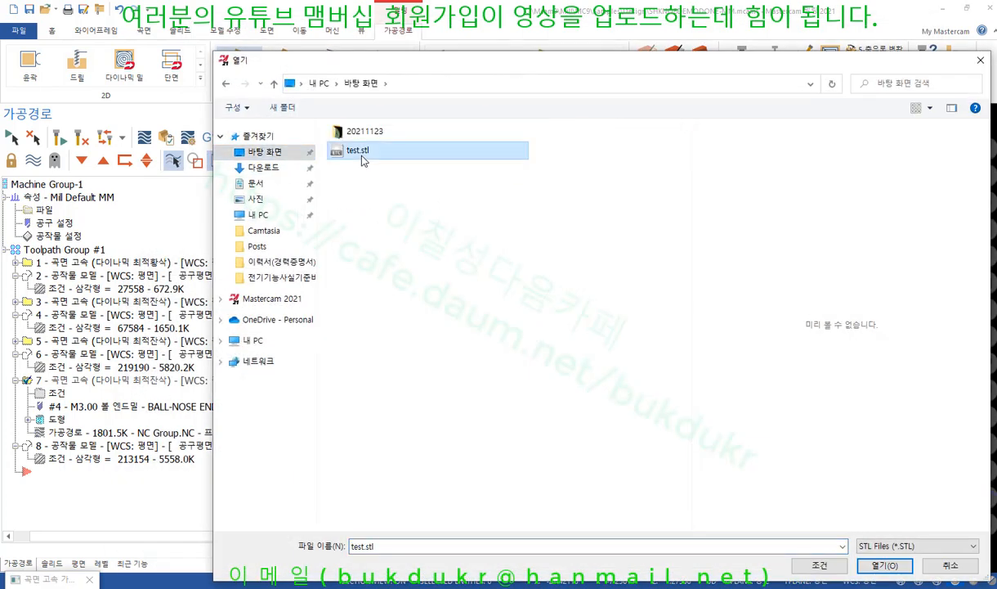
{"action": "left_click", "coordinate": [880, 564]}
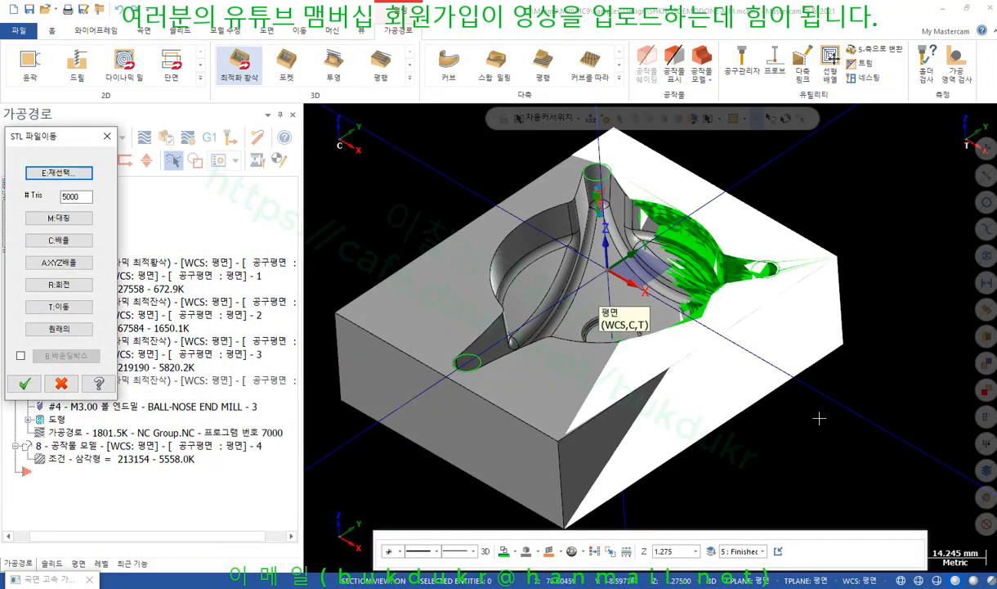
{"action": "left_click", "coordinate": [27, 383]}
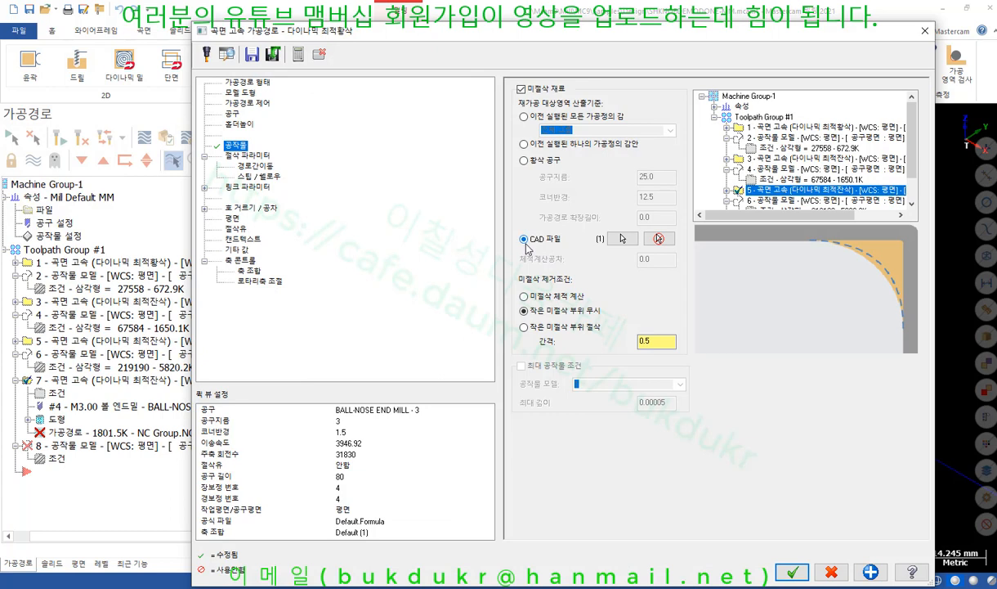
Set operation 7's rest-material 간격 to 0 and apply the toolpath parameters.
{"action": "double_click", "coordinate": [646, 341]}
{"action": "double_click", "coordinate": [652, 342]}
{"action": "type", "text": "0"}
{"action": "left_click", "coordinate": [792, 572]}
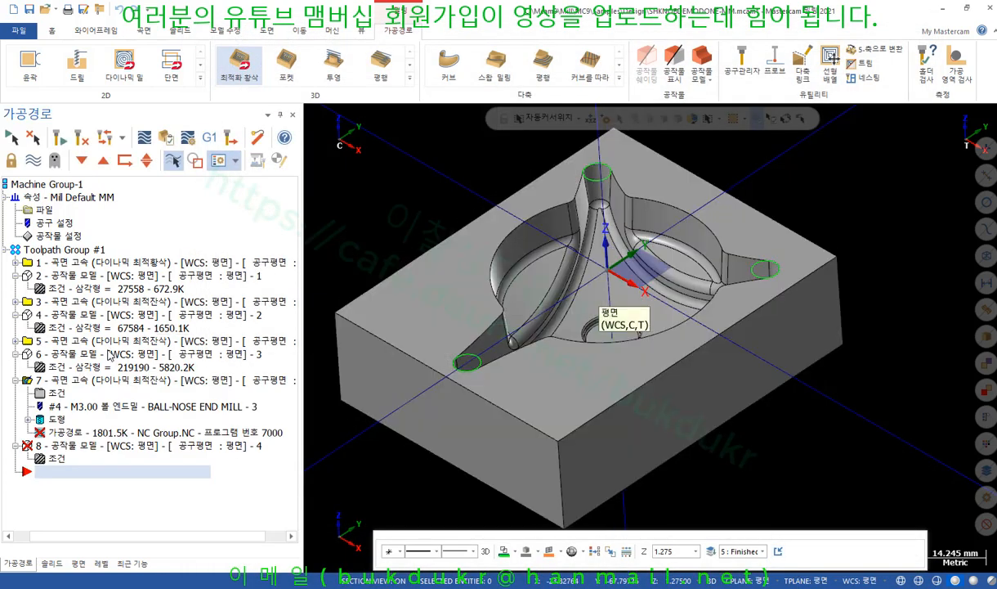
Set operation 7's 공구위치 to 외측 in the 가공경로 제어 parameters, apply it and regenerate the toolpath.
{"action": "right_click", "coordinate": [389, 216]}
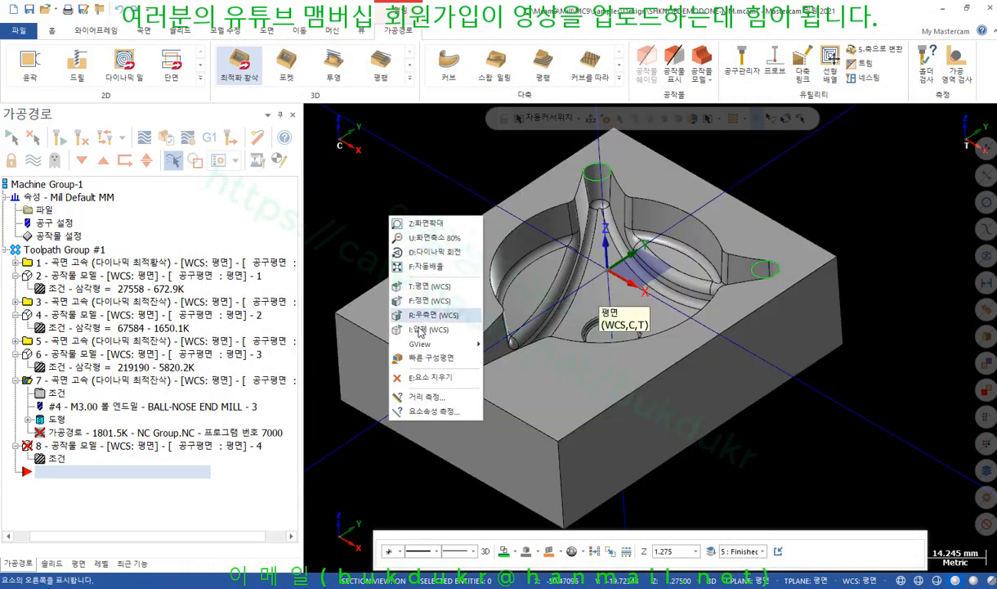
{"action": "left_click", "coordinate": [423, 286]}
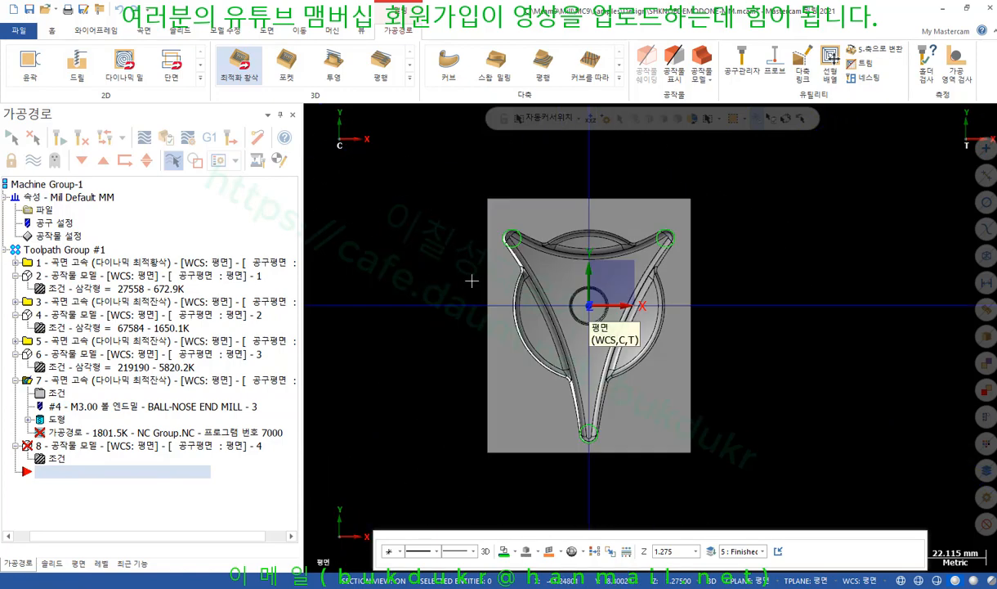
{"action": "scroll", "coordinate": [581, 352], "scroll_direction": "up", "scroll_amount": 5}
{"action": "scroll", "coordinate": [600, 450], "scroll_direction": "up", "scroll_amount": 2}
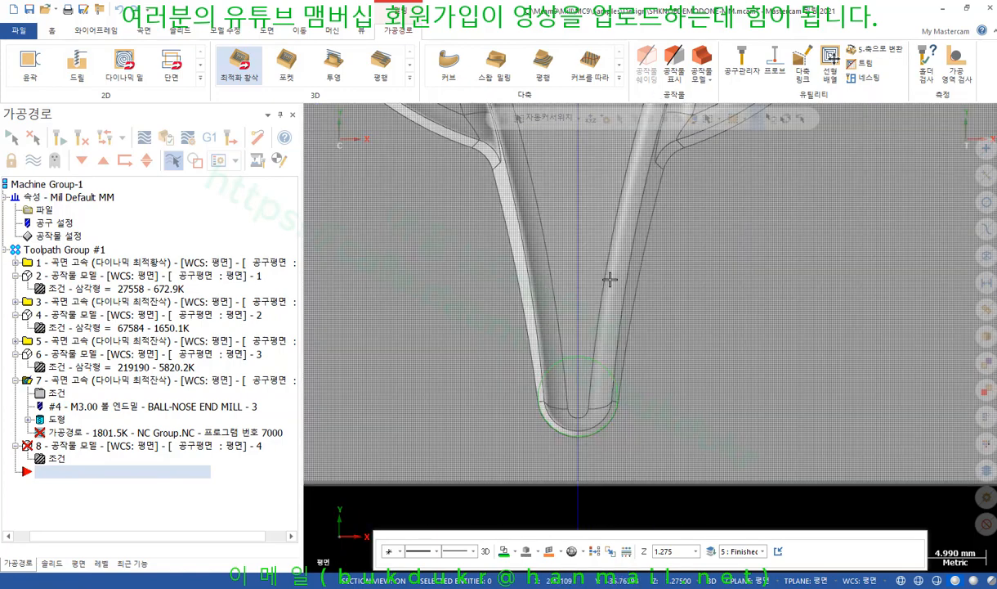
{"action": "scroll", "coordinate": [588, 460], "scroll_direction": "up", "scroll_amount": 2}
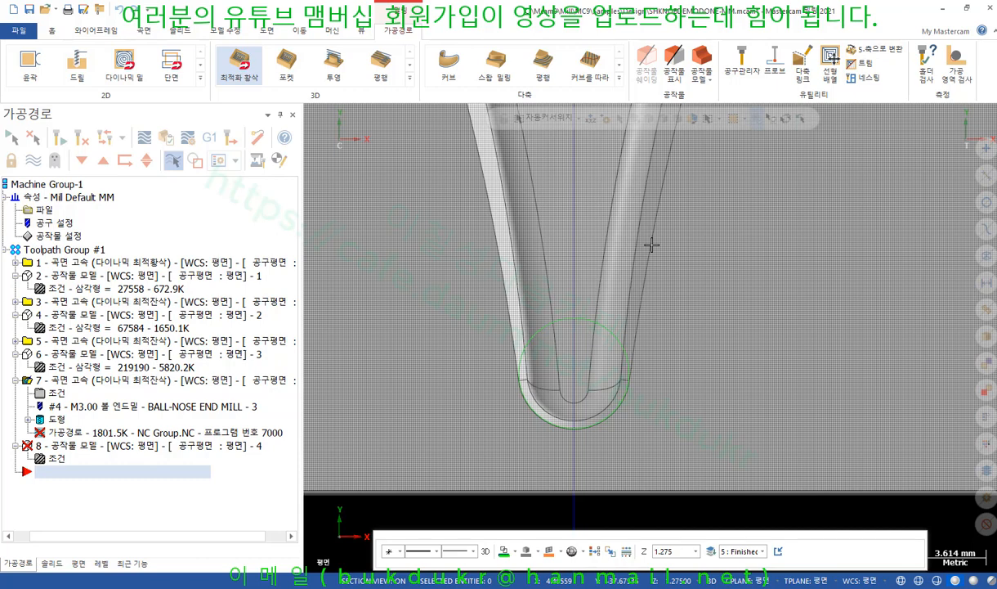
{"action": "scroll", "coordinate": [582, 401], "scroll_direction": "down", "scroll_amount": 3}
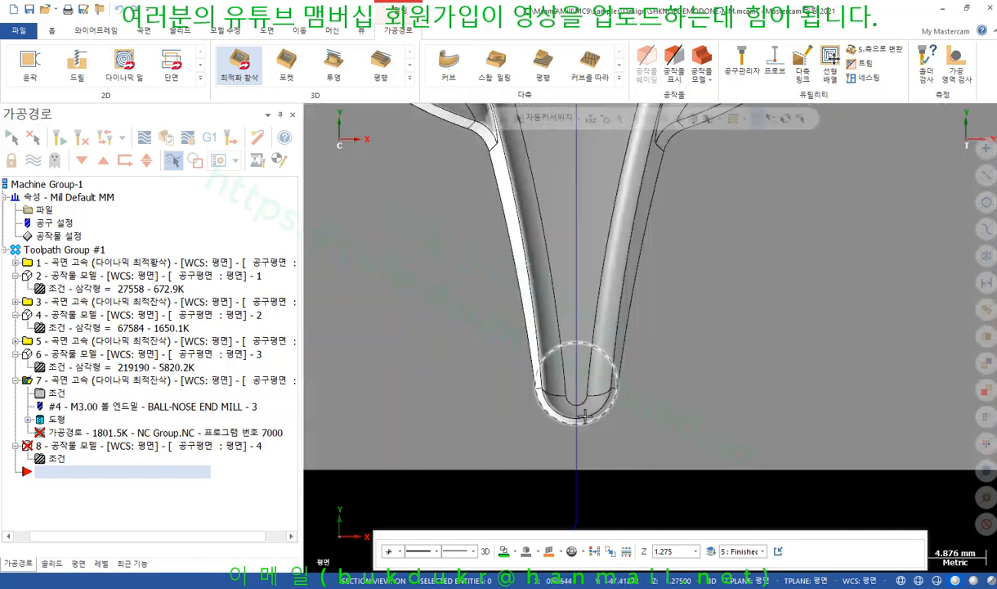
{"action": "left_click", "coordinate": [52, 393]}
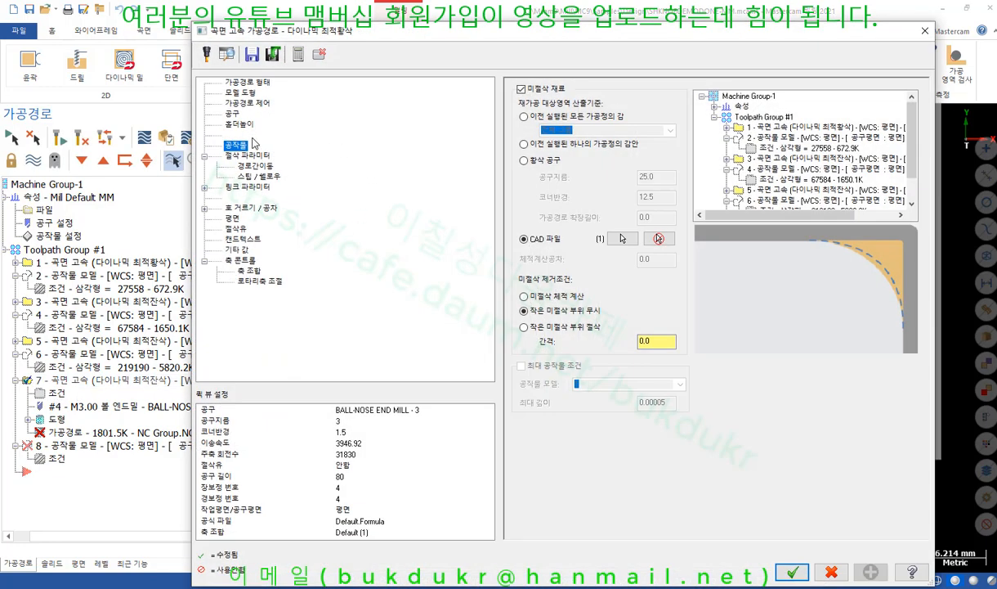
{"action": "left_click", "coordinate": [248, 104]}
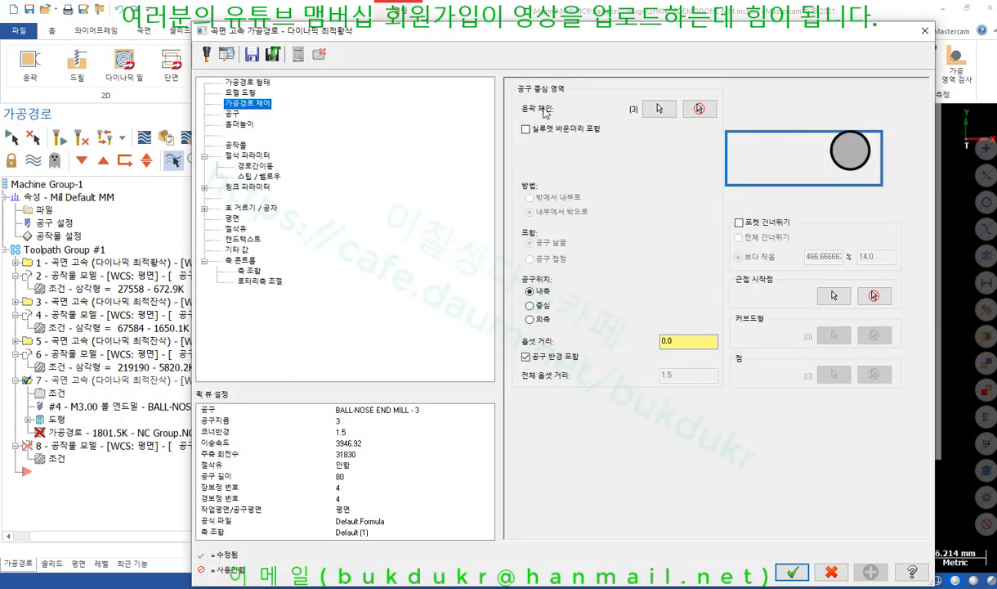
{"action": "left_click", "coordinate": [530, 319]}
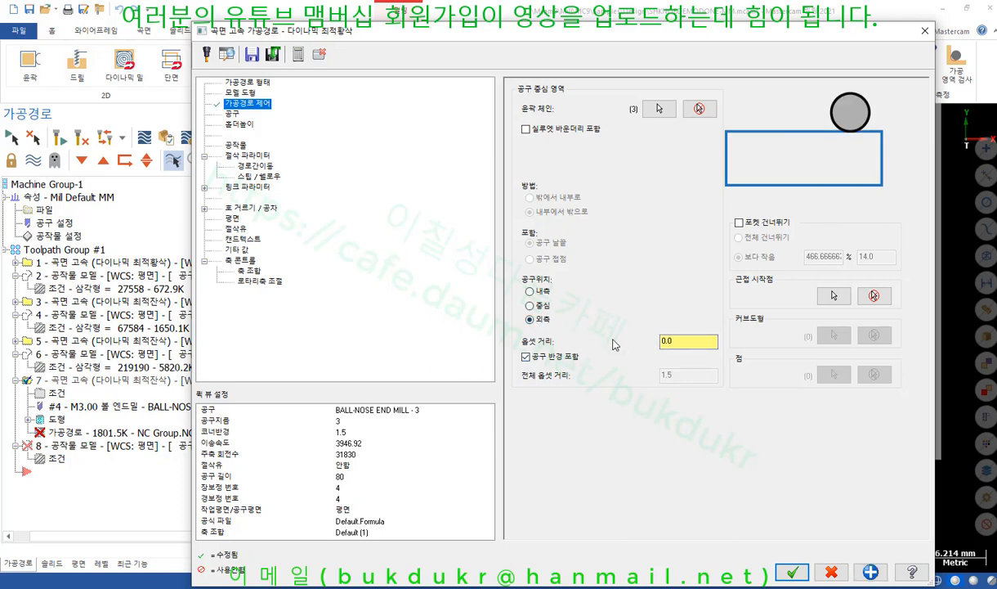
{"action": "left_click", "coordinate": [794, 572]}
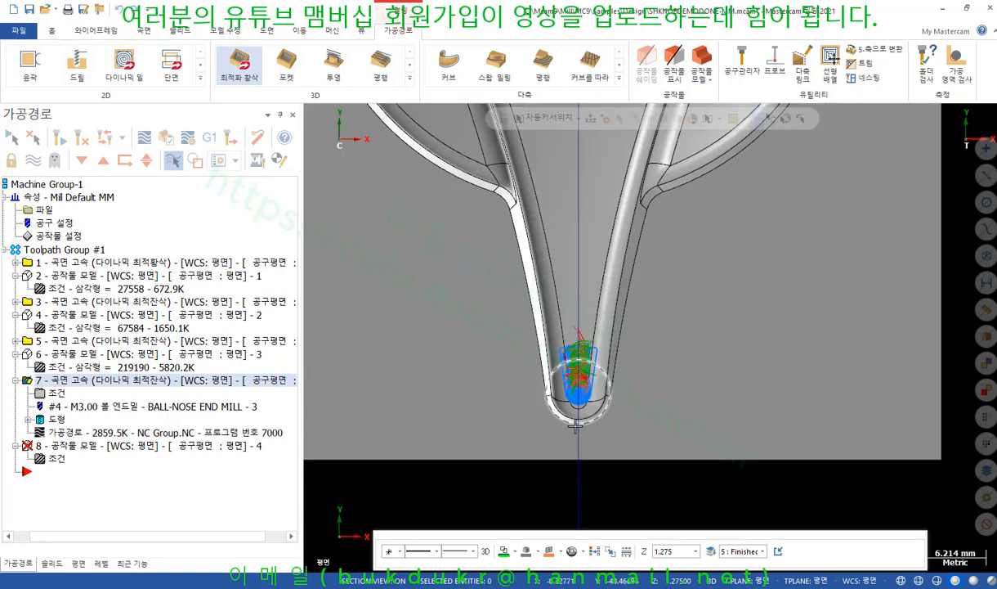
Check operation 7's new toolpath at the narrow tip, then regenerate stock model operation 8.
{"action": "scroll", "coordinate": [576, 425], "scroll_direction": "up", "scroll_amount": 5}
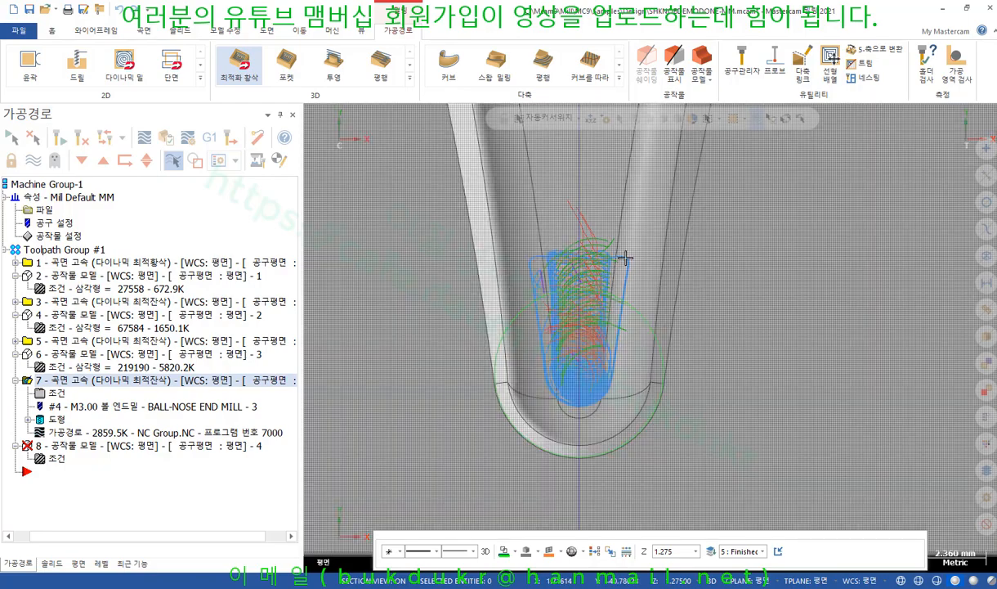
{"action": "mouse_move", "coordinate": [596, 358]}
{"action": "middle_mouse_down"}
{"action": "mouse_move", "coordinate": [565, 317]}
{"action": "mouse_move", "coordinate": [357, 423]}
{"action": "mouse_move", "coordinate": [446, 430]}
{"action": "mouse_move", "coordinate": [433, 409]}
{"action": "mouse_move", "coordinate": [574, 437]}
{"action": "mouse_move", "coordinate": [532, 481]}
{"action": "mouse_move", "coordinate": [576, 437]}
{"action": "mouse_move", "coordinate": [668, 436]}
{"action": "mouse_move", "coordinate": [643, 448]}
{"action": "mouse_move", "coordinate": [527, 311]}
{"action": "mouse_move", "coordinate": [508, 318]}
{"action": "mouse_move", "coordinate": [450, 274]}
{"action": "mouse_move", "coordinate": [606, 403]}
{"action": "mouse_move", "coordinate": [524, 389]}
{"action": "mouse_move", "coordinate": [507, 351]}
{"action": "mouse_move", "coordinate": [563, 459]}
{"action": "mouse_move", "coordinate": [528, 384]}
{"action": "mouse_move", "coordinate": [542, 330]}
{"action": "mouse_move", "coordinate": [484, 380]}
{"action": "mouse_move", "coordinate": [544, 391]}
{"action": "mouse_move", "coordinate": [556, 330]}
{"action": "mouse_move", "coordinate": [507, 327]}
{"action": "middle_mouse_up"}
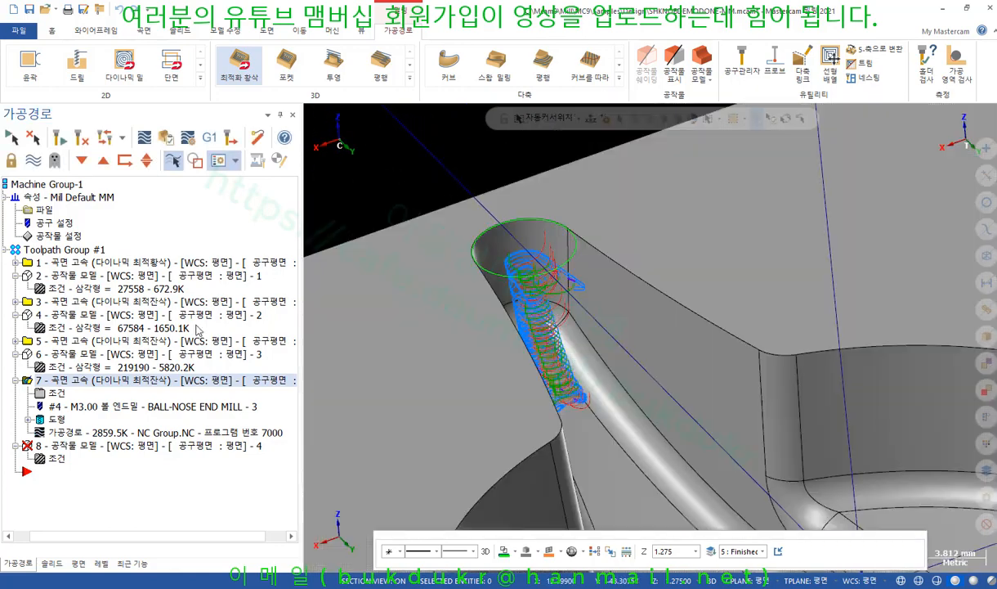
{"action": "left_click", "coordinate": [62, 447]}
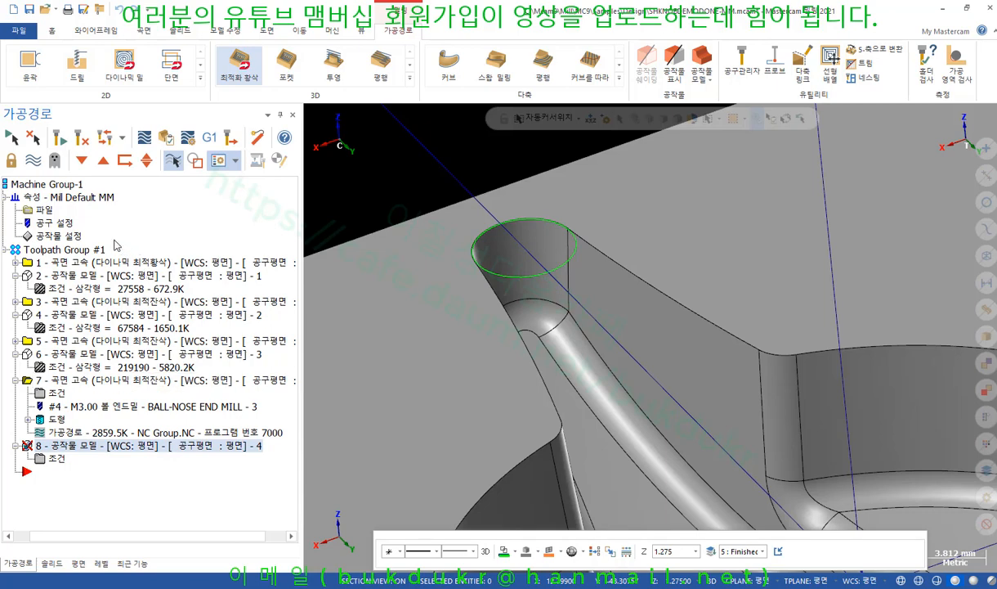
{"action": "left_click", "coordinate": [59, 138]}
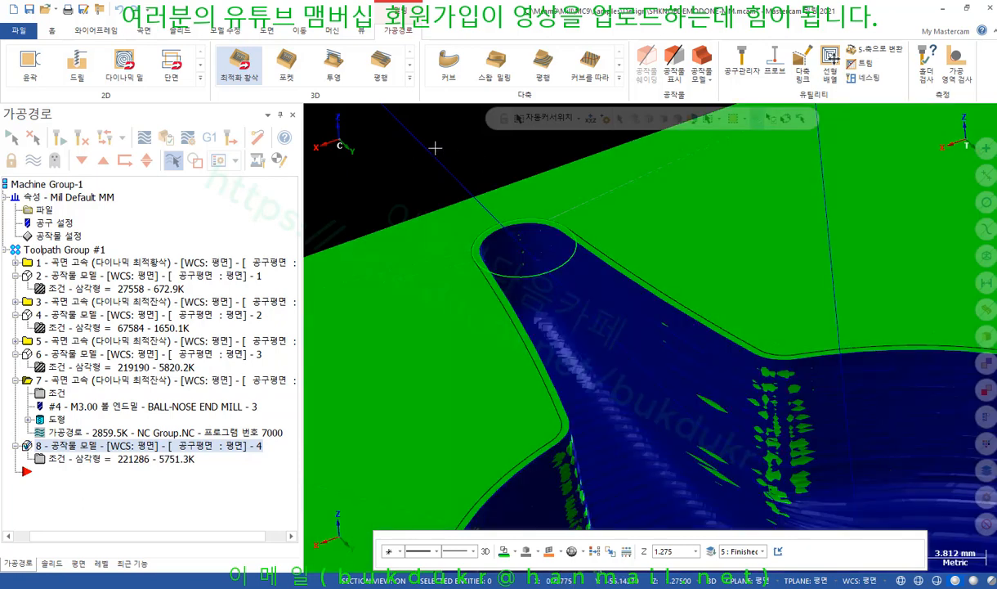
Examine the regenerated stock model for leftover material at the narrow tips, along the cavity walls and across the floor.
{"action": "scroll", "coordinate": [448, 212], "scroll_direction": "down", "scroll_amount": 6}
{"action": "mouse_move", "coordinate": [512, 242]}
{"action": "middle_mouse_down"}
{"action": "mouse_move", "coordinate": [483, 240]}
{"action": "mouse_move", "coordinate": [460, 272]}
{"action": "mouse_move", "coordinate": [462, 291]}
{"action": "mouse_move", "coordinate": [485, 247]}
{"action": "middle_mouse_up"}
{"action": "scroll", "coordinate": [527, 357], "scroll_direction": "up", "scroll_amount": 6}
{"action": "scroll", "coordinate": [531, 352], "scroll_direction": "up", "scroll_amount": 2}
{"action": "mouse_move", "coordinate": [530, 351]}
{"action": "middle_mouse_down"}
{"action": "mouse_move", "coordinate": [530, 386]}
{"action": "mouse_move", "coordinate": [529, 351]}
{"action": "mouse_move", "coordinate": [480, 351]}
{"action": "mouse_move", "coordinate": [529, 352]}
{"action": "middle_mouse_up"}
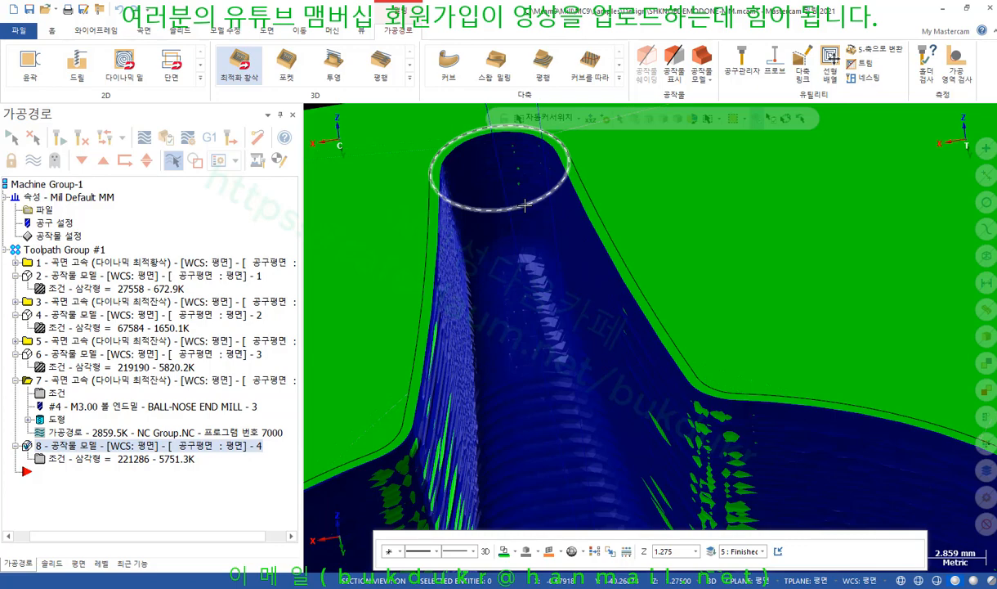
{"action": "scroll", "coordinate": [526, 207], "scroll_direction": "down", "scroll_amount": 3}
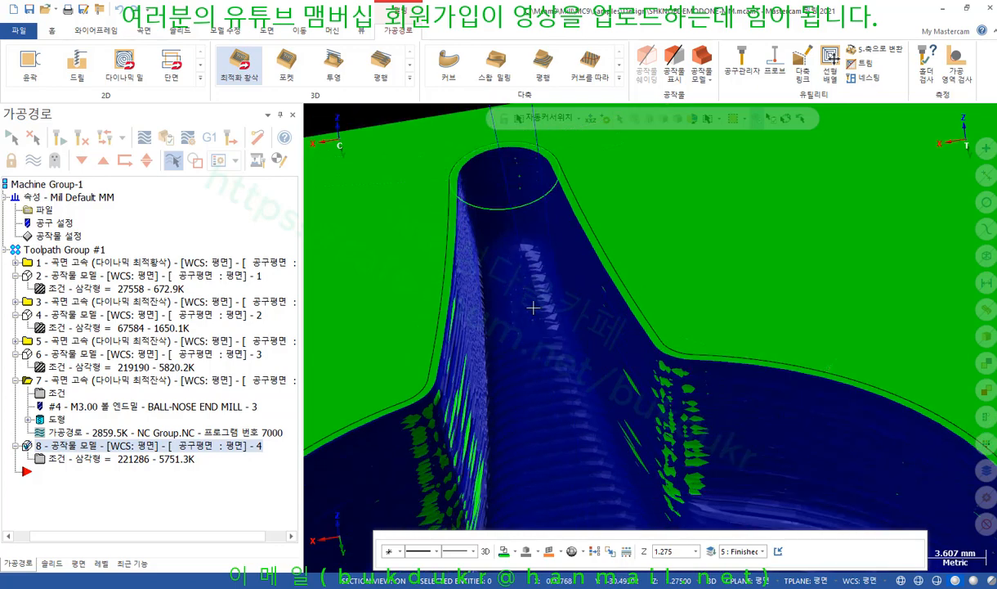
{"action": "mouse_move", "coordinate": [533, 306]}
{"action": "middle_mouse_down"}
{"action": "mouse_move", "coordinate": [494, 283]}
{"action": "mouse_move", "coordinate": [543, 305]}
{"action": "mouse_move", "coordinate": [535, 316]}
{"action": "middle_mouse_up"}
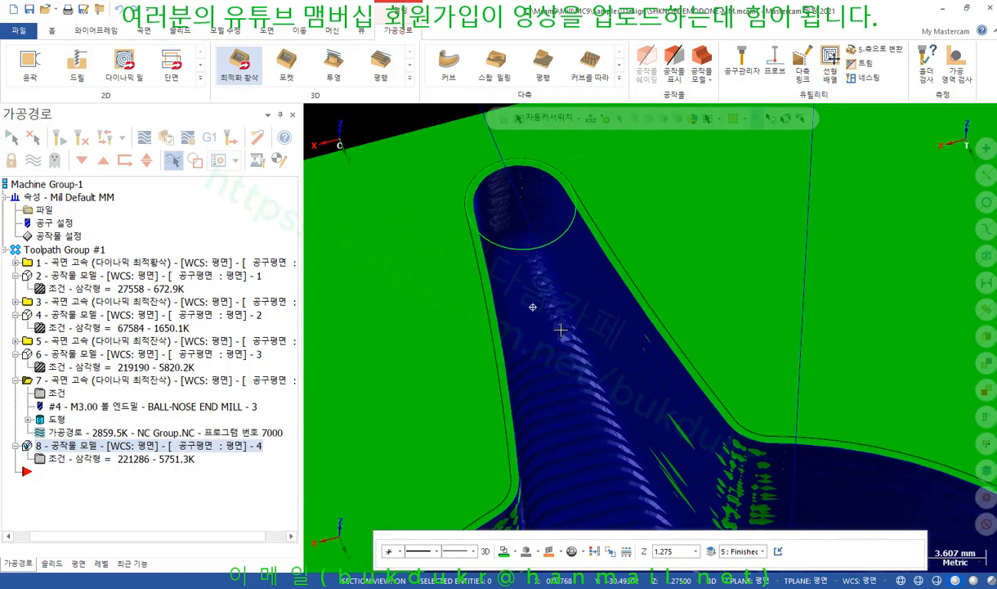
{"action": "scroll", "coordinate": [429, 218], "scroll_direction": "down", "scroll_amount": 6}
{"action": "scroll", "coordinate": [543, 449], "scroll_direction": "up", "scroll_amount": 2}
{"action": "scroll", "coordinate": [542, 454], "scroll_direction": "up", "scroll_amount": 2}
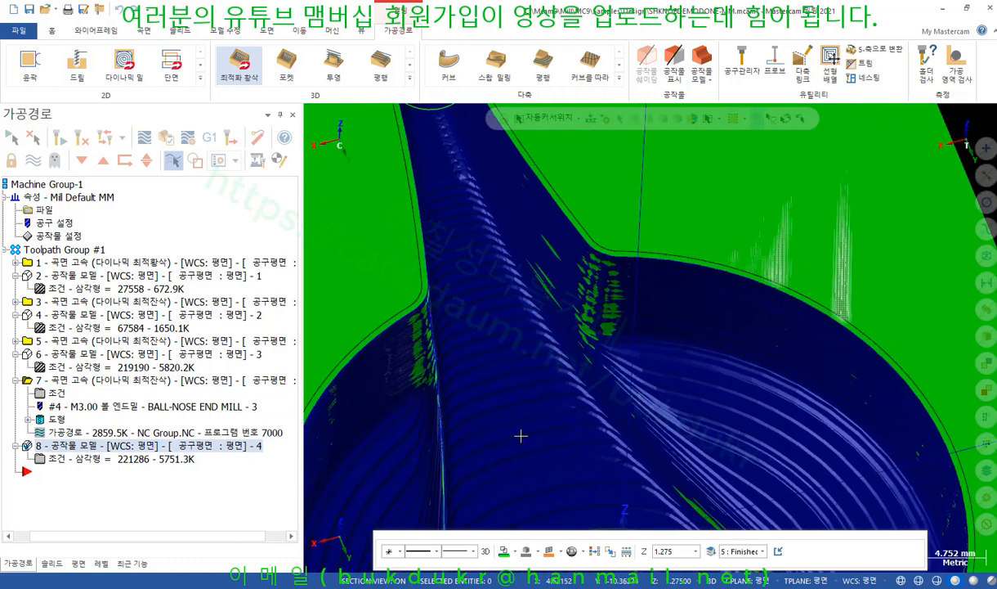
{"action": "scroll", "coordinate": [490, 340], "scroll_direction": "down", "scroll_amount": 3}
{"action": "mouse_move", "coordinate": [486, 321]}
{"action": "middle_mouse_down"}
{"action": "mouse_move", "coordinate": [480, 304]}
{"action": "mouse_move", "coordinate": [465, 307]}
{"action": "mouse_move", "coordinate": [488, 294]}
{"action": "middle_mouse_up"}
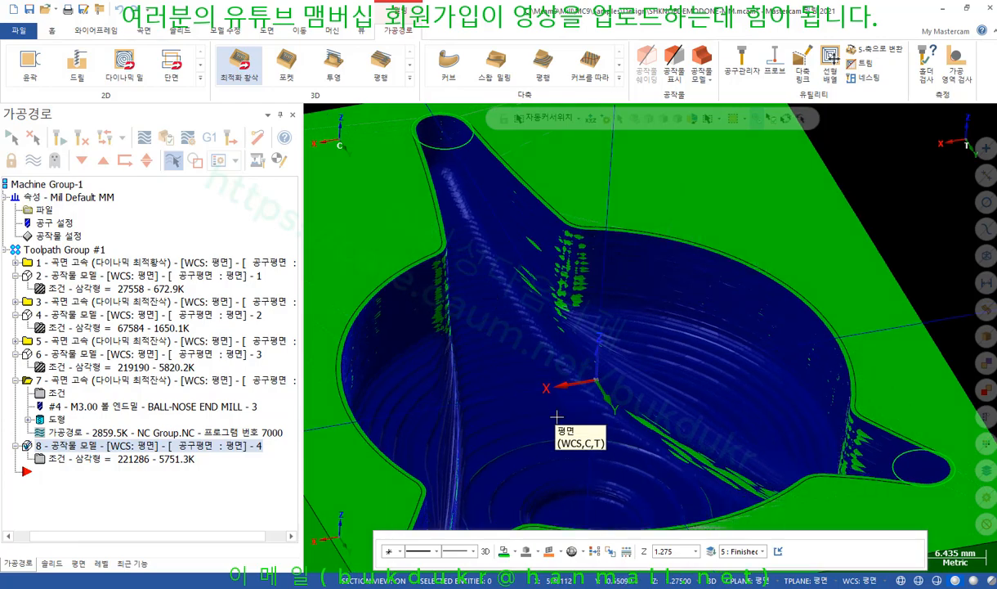
{"action": "scroll", "coordinate": [520, 433], "scroll_direction": "up", "scroll_amount": 3}
{"action": "scroll", "coordinate": [468, 323], "scroll_direction": "down", "scroll_amount": 4}
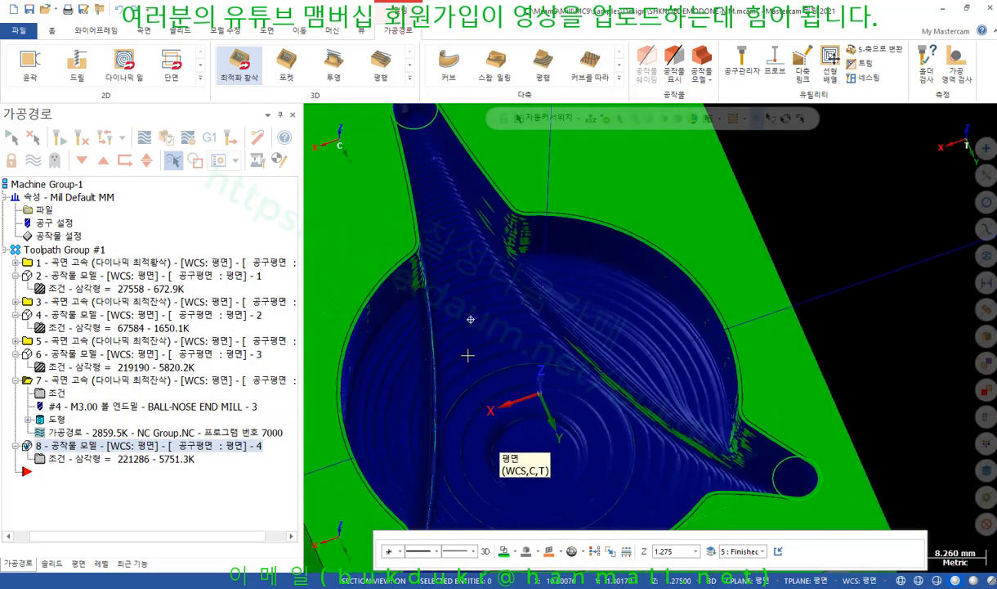
{"action": "middle_click_drag", "start_coordinate": [467, 355], "coordinate": [458, 339]}
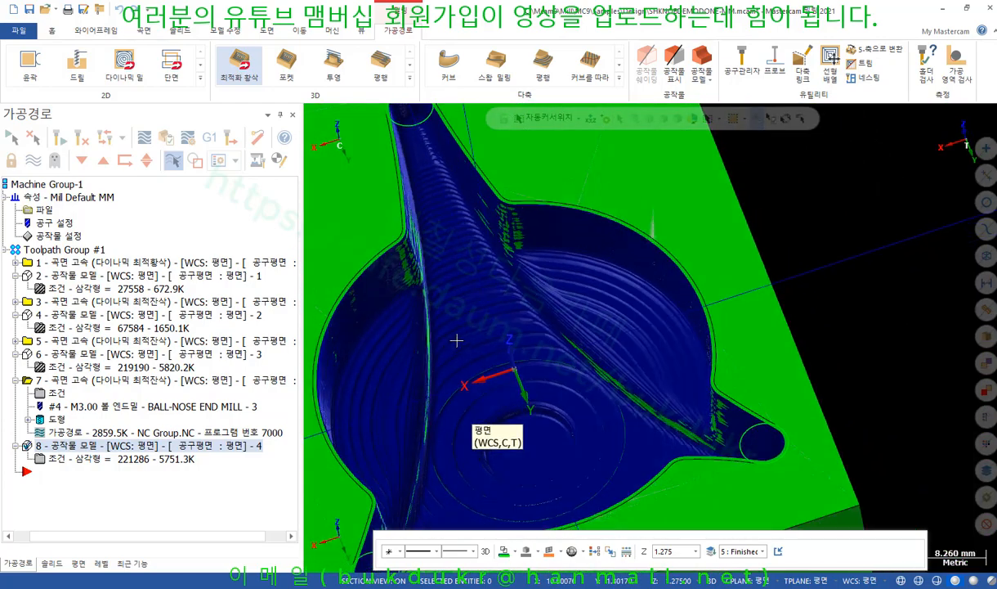
{"action": "scroll", "coordinate": [530, 336], "scroll_direction": "down", "scroll_amount": 3}
{"action": "middle_click_drag", "start_coordinate": [530, 335], "coordinate": [558, 284]}
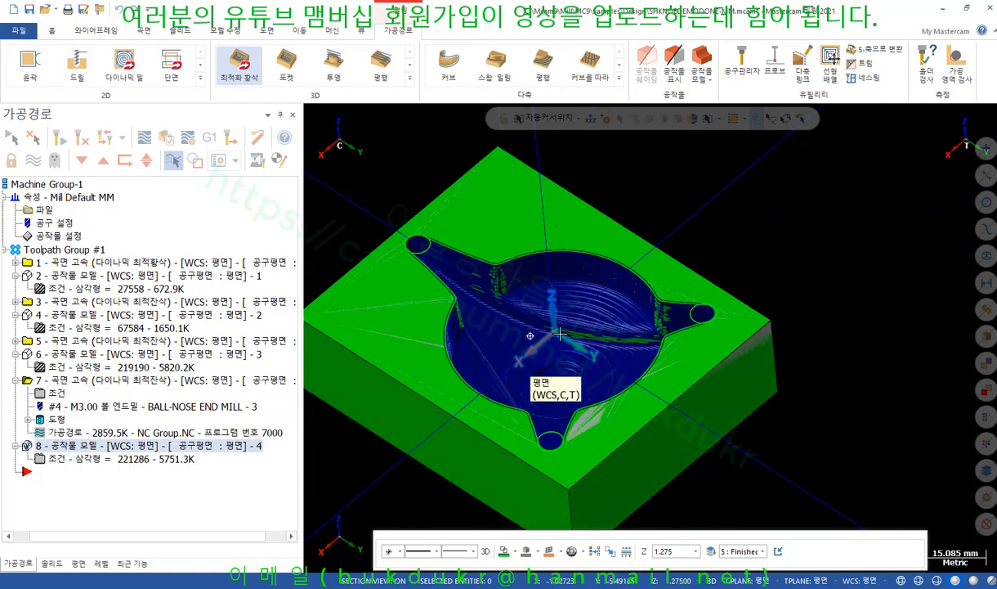
Collapse operation 7 and switch to the textbook PDF in Adobe Acrobat Pro to view the 4) 공작물 dialog page.
{"action": "left_click", "coordinate": [15, 380]}
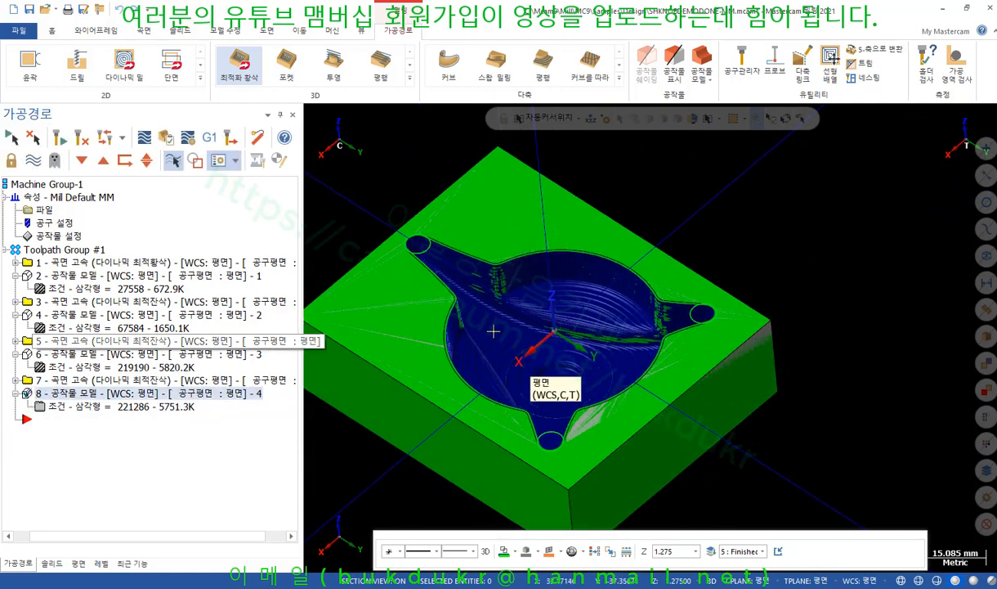
{"action": "key", "text": "alt+Tab"}
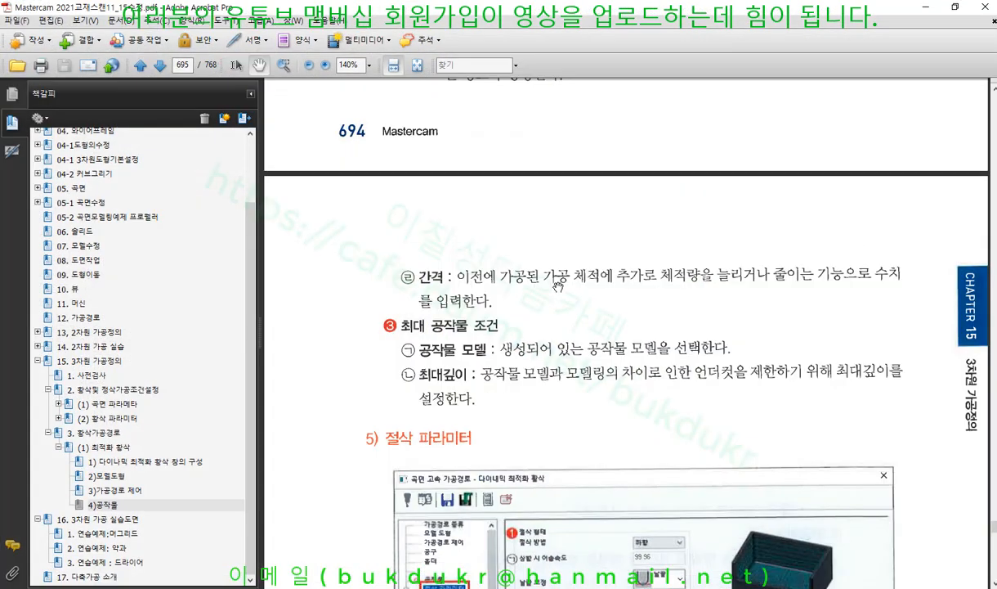
{"action": "scroll", "coordinate": [559, 286], "scroll_direction": "up", "scroll_amount": 15}
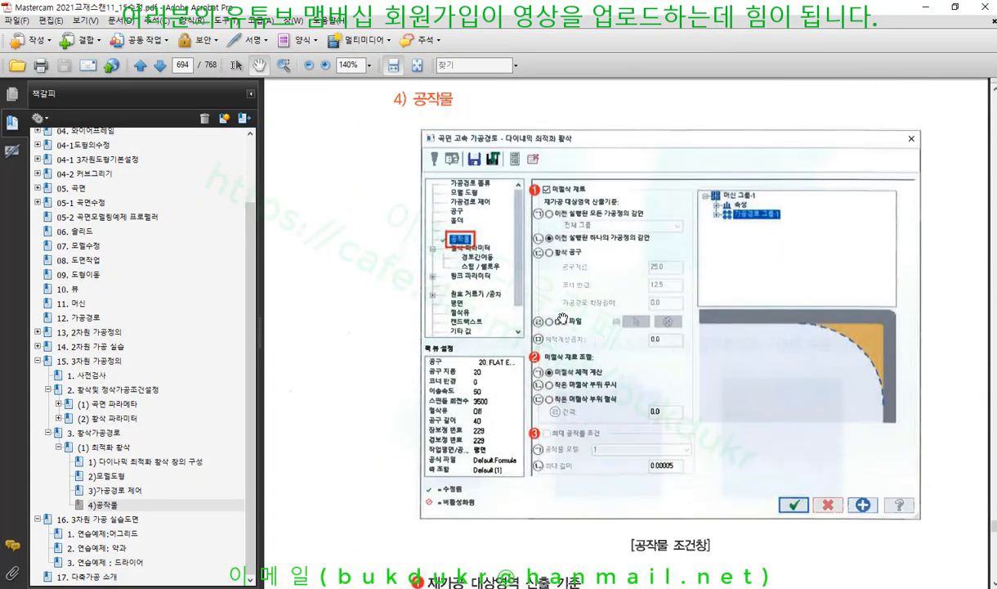